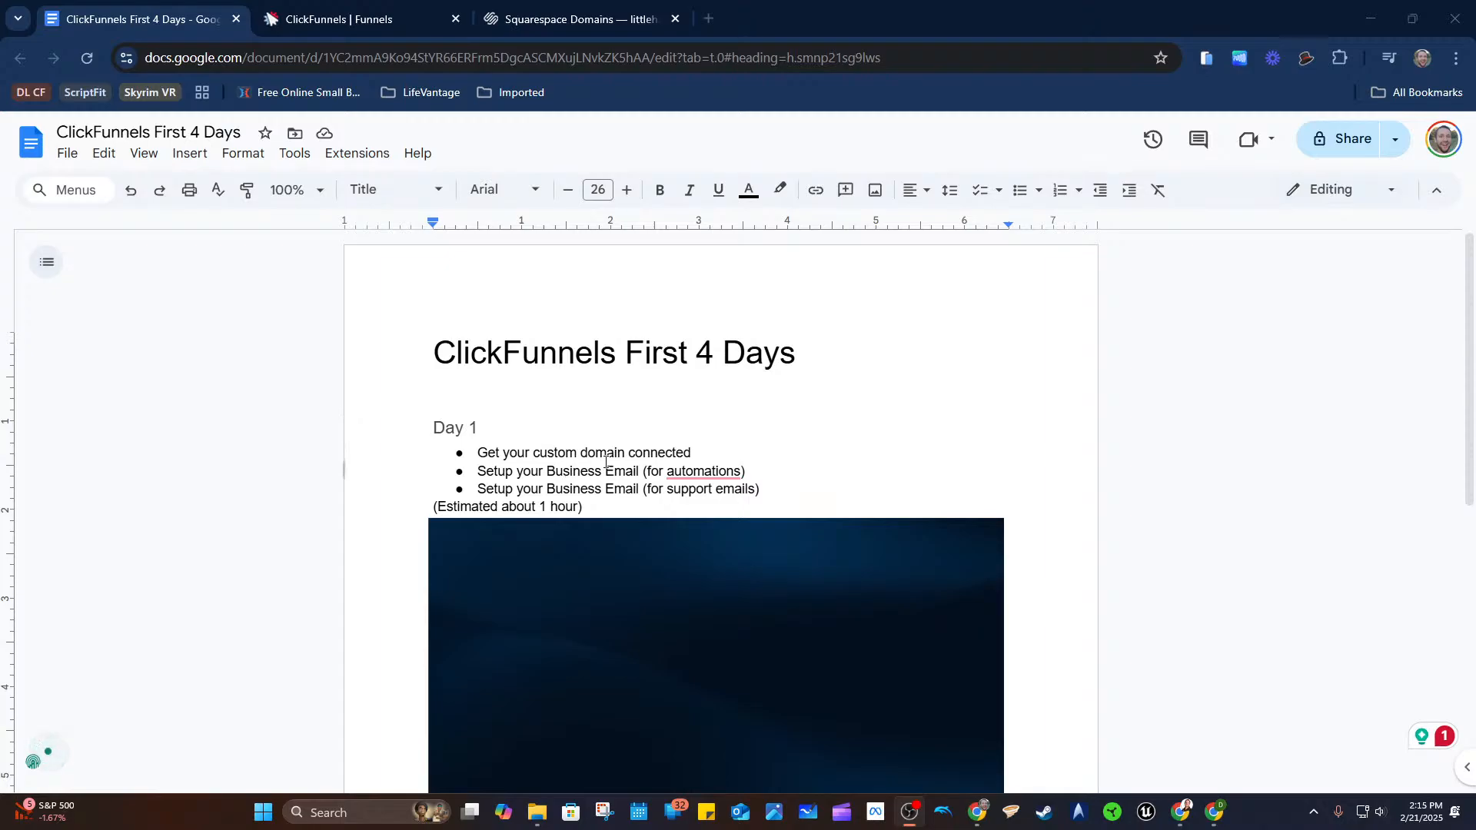
Zoom the ClickFunnels First 4 Days document to 125%.
{"action": "left_click", "coordinate": [320, 190]}
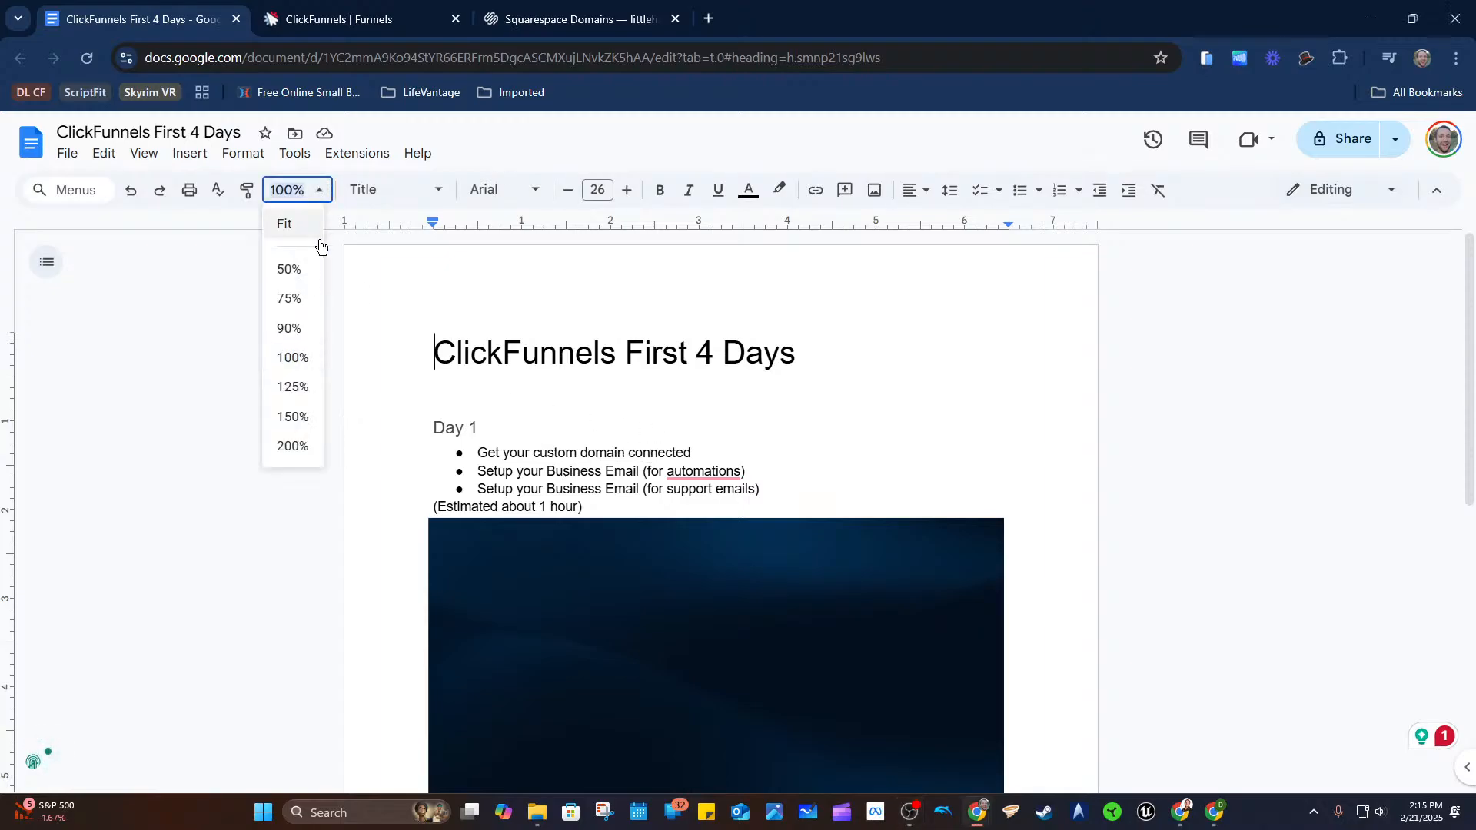
{"action": "left_click", "coordinate": [307, 387]}
{"action": "scroll", "coordinate": [652, 471], "scroll_direction": "down", "scroll_amount": 1}
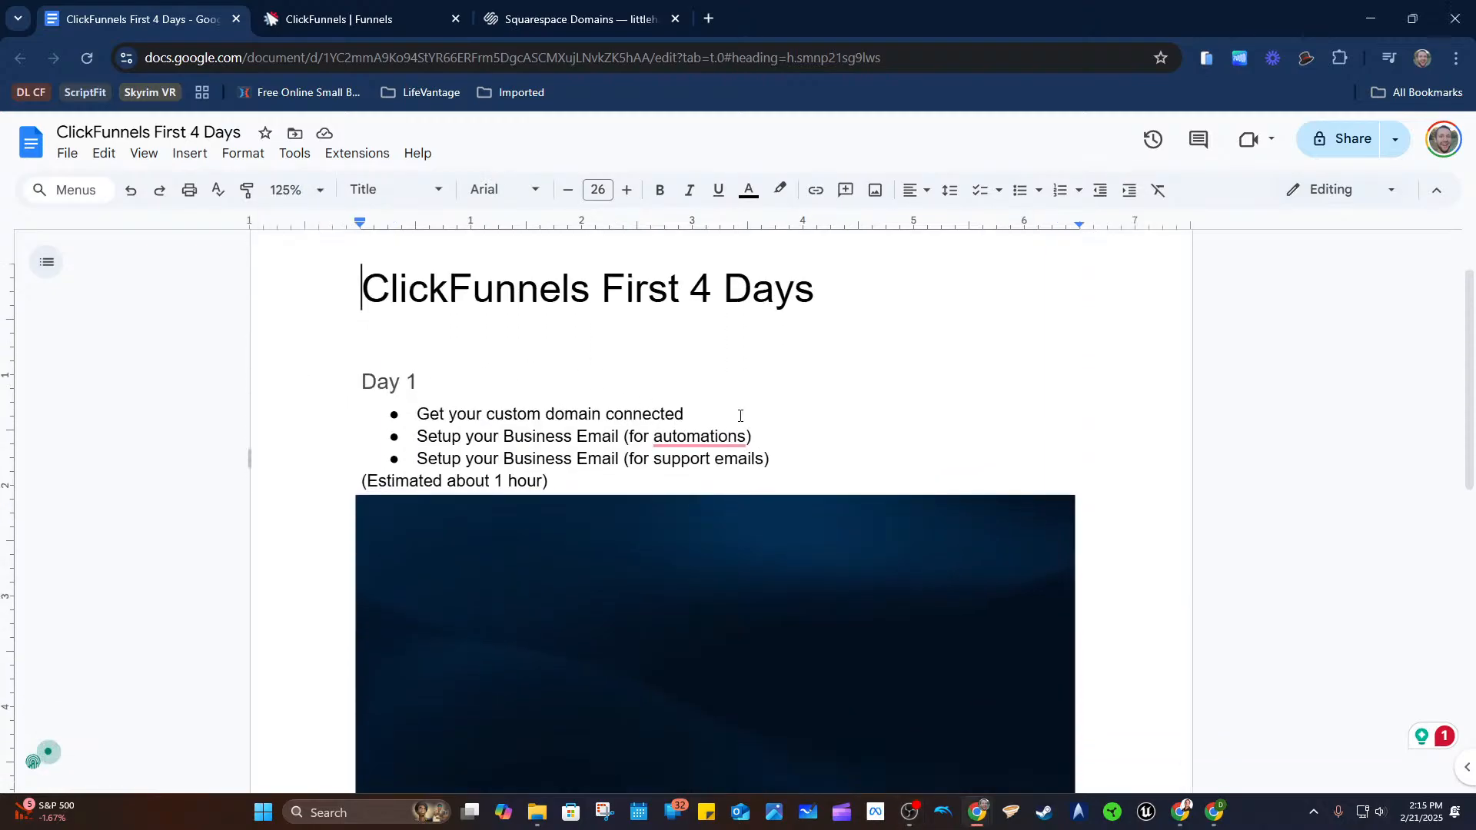
Select the first Day 1 task 'Get your custom domain connected', then place the cursor in the second task.
{"action": "double_click", "coordinate": [644, 414]}
{"action": "left_click_drag", "start_coordinate": [571, 415], "coordinate": [419, 413]}
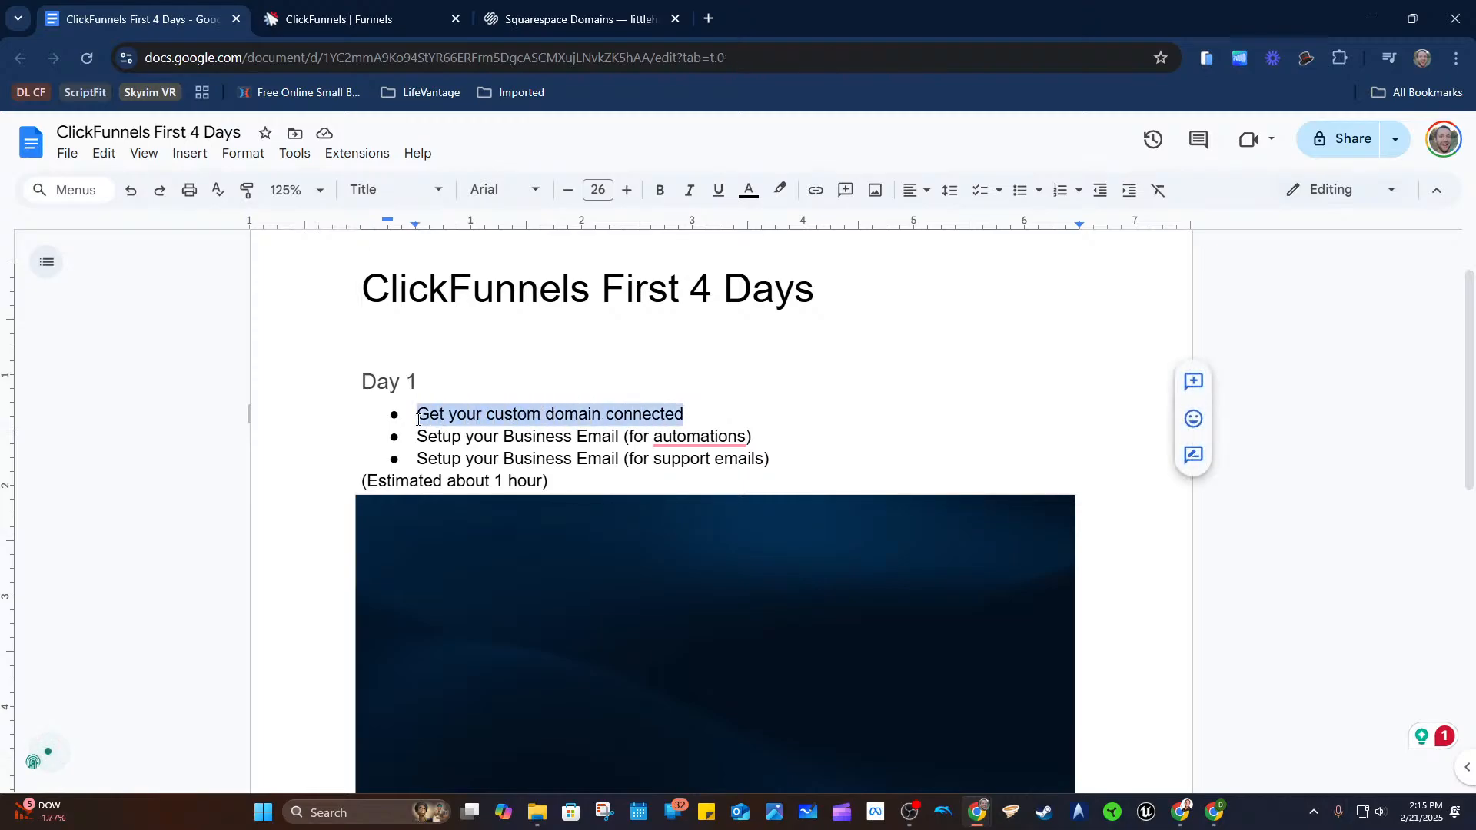
{"action": "left_click", "coordinate": [1278, 410]}
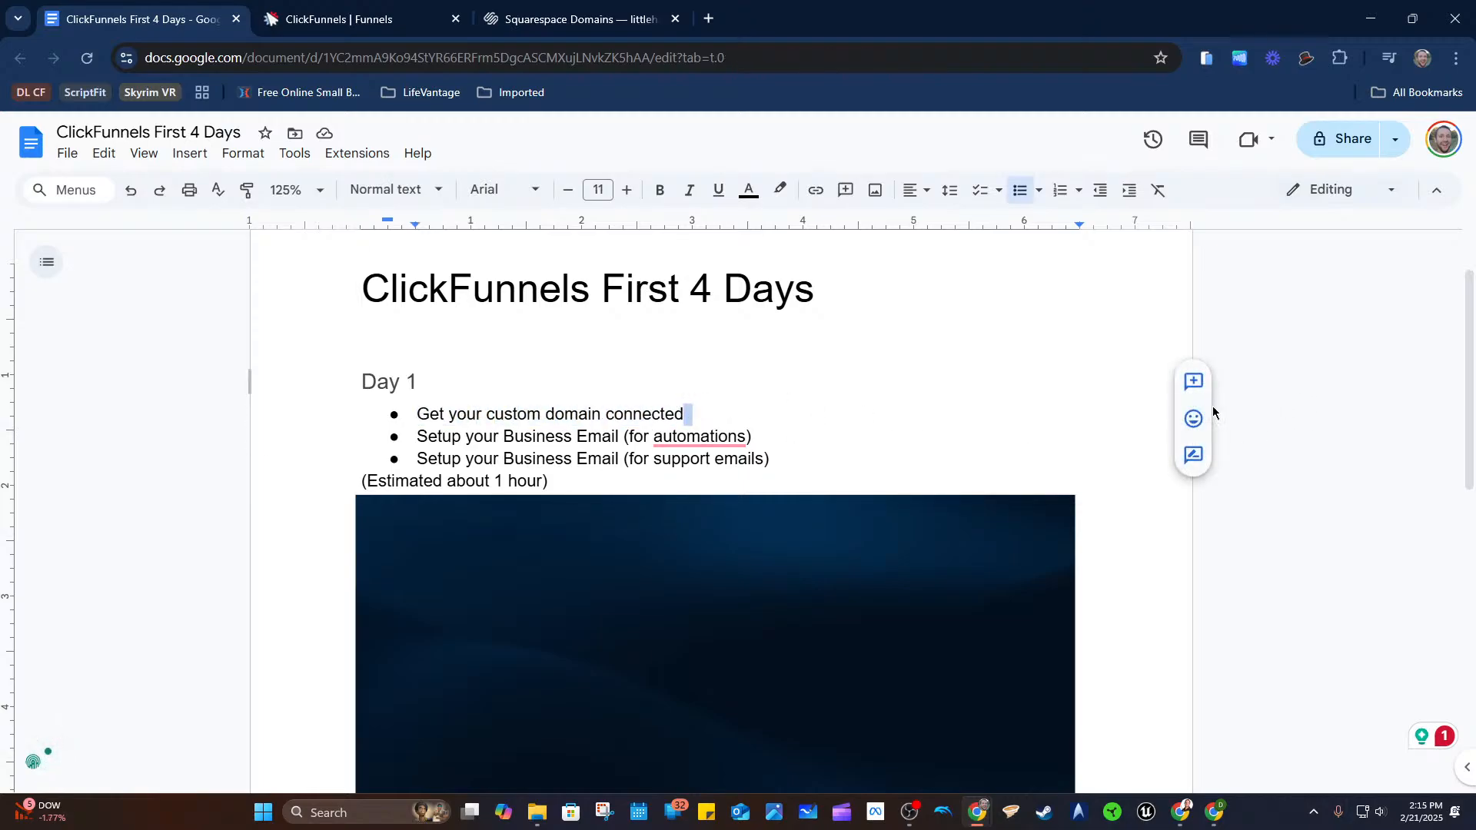
{"action": "left_click", "coordinate": [602, 436]}
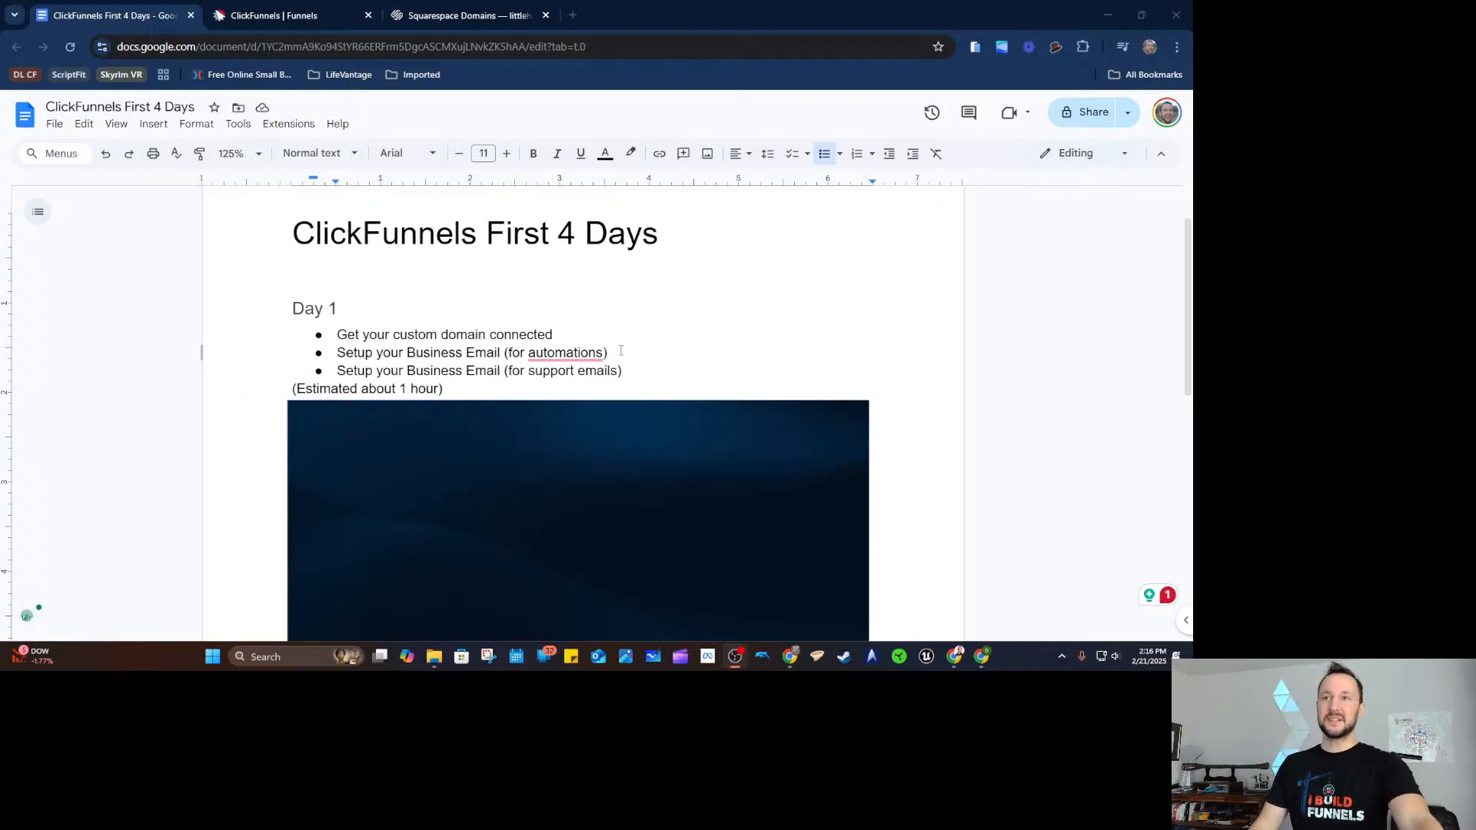
In ClickFunnels, go to the workspace home and set the 'I want to' goal to Generate Leads.
{"action": "left_click", "coordinate": [295, 17]}
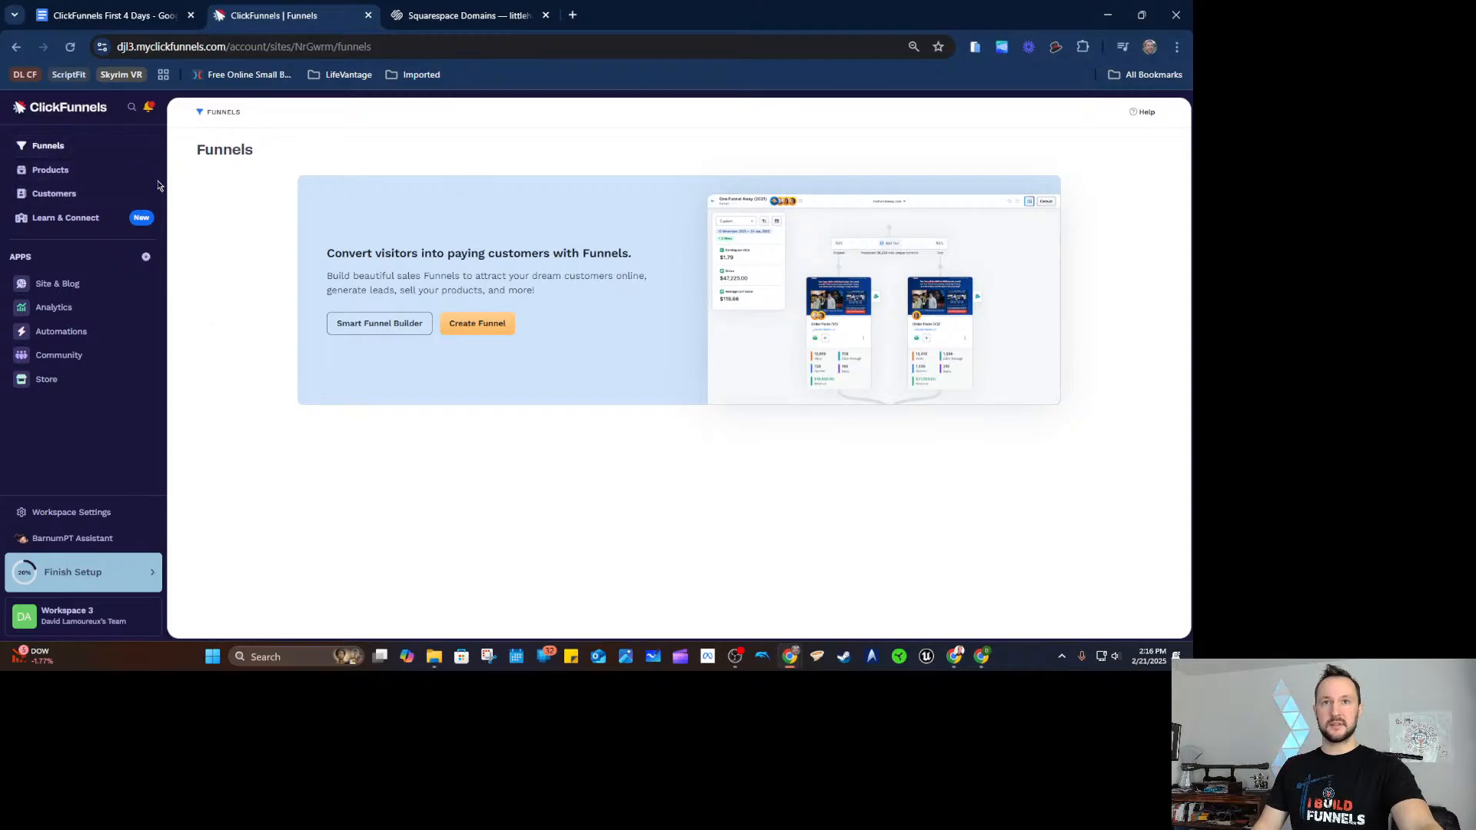
{"action": "left_click", "coordinate": [90, 117]}
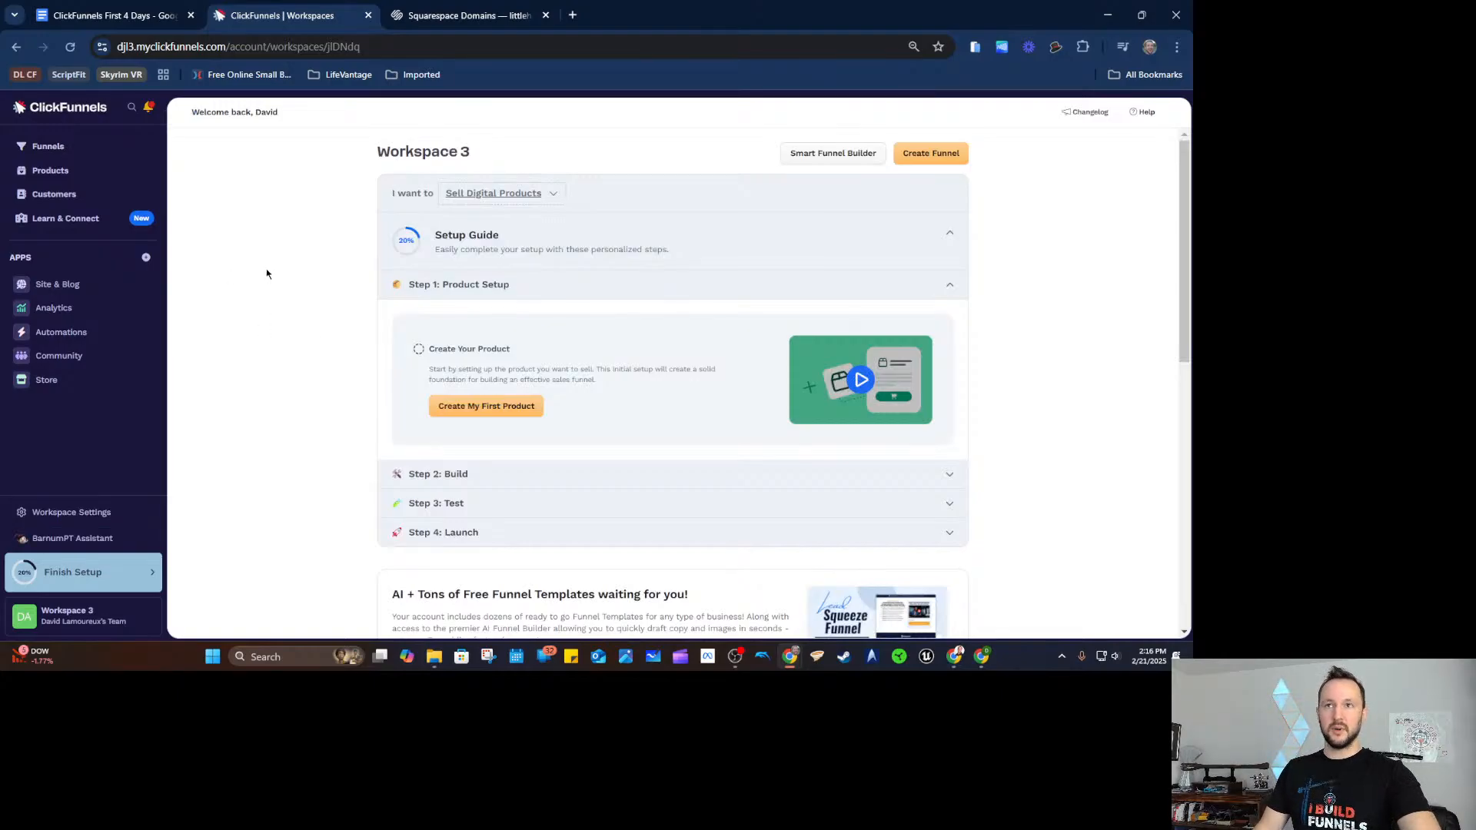
{"action": "left_click", "coordinate": [499, 196]}
{"action": "left_click", "coordinate": [498, 214]}
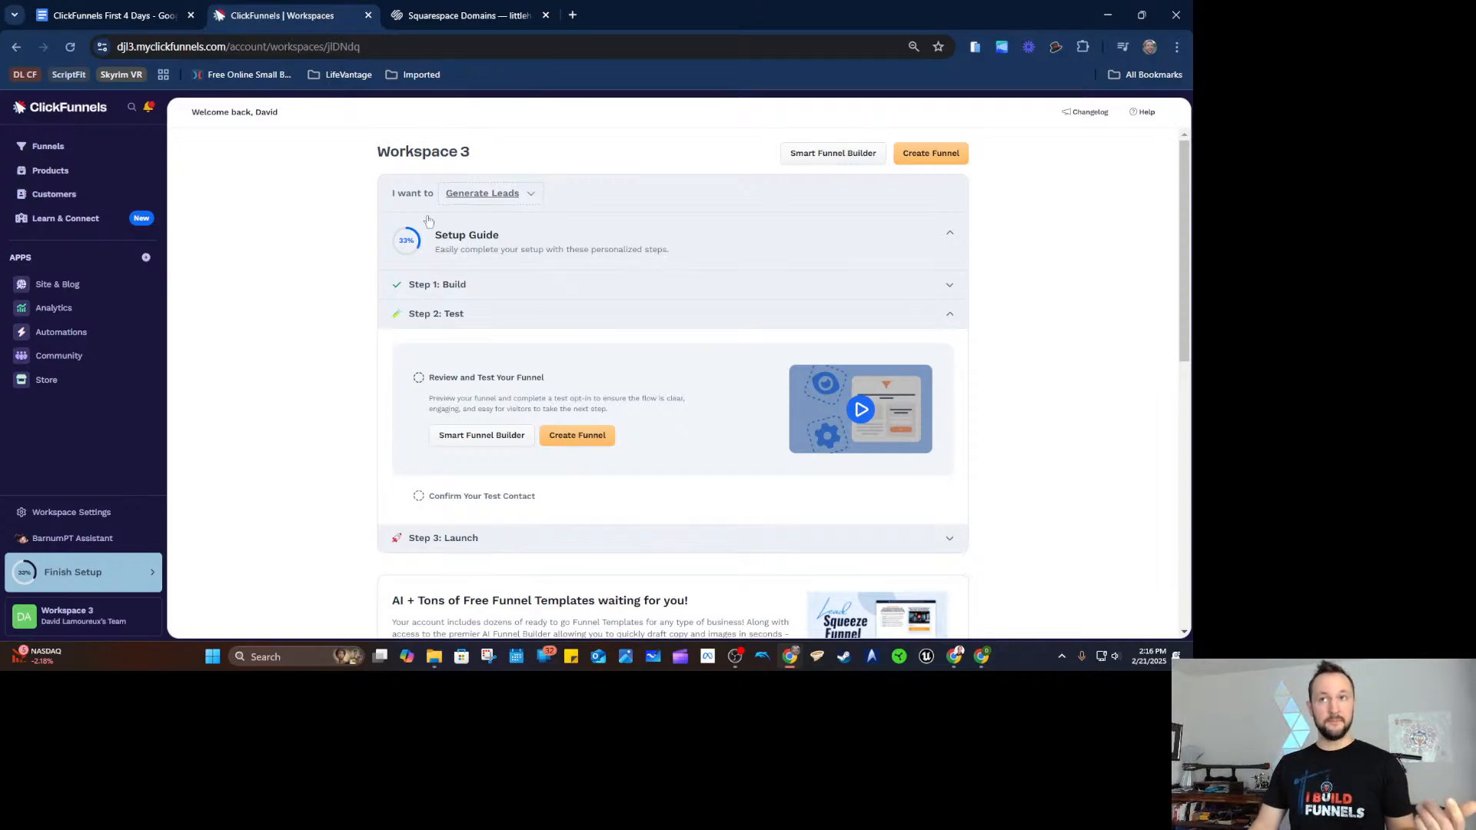
Cycle the workspace goal through Sell Digital Products and Sell Physical Products, ending on Generate Leads.
{"action": "left_click_drag", "start_coordinate": [389, 196], "coordinate": [439, 206]}
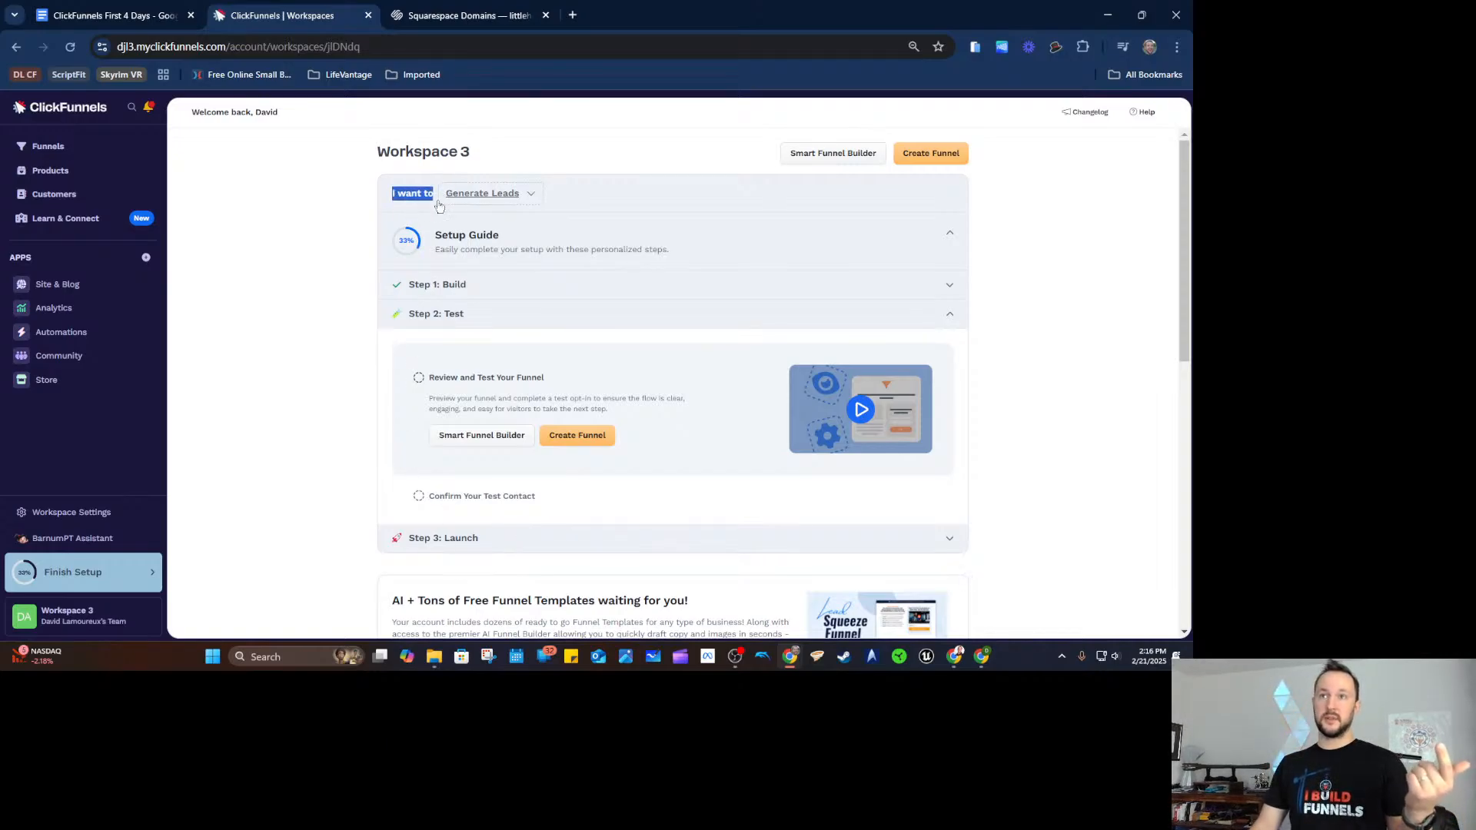
{"action": "left_click", "coordinate": [401, 185]}
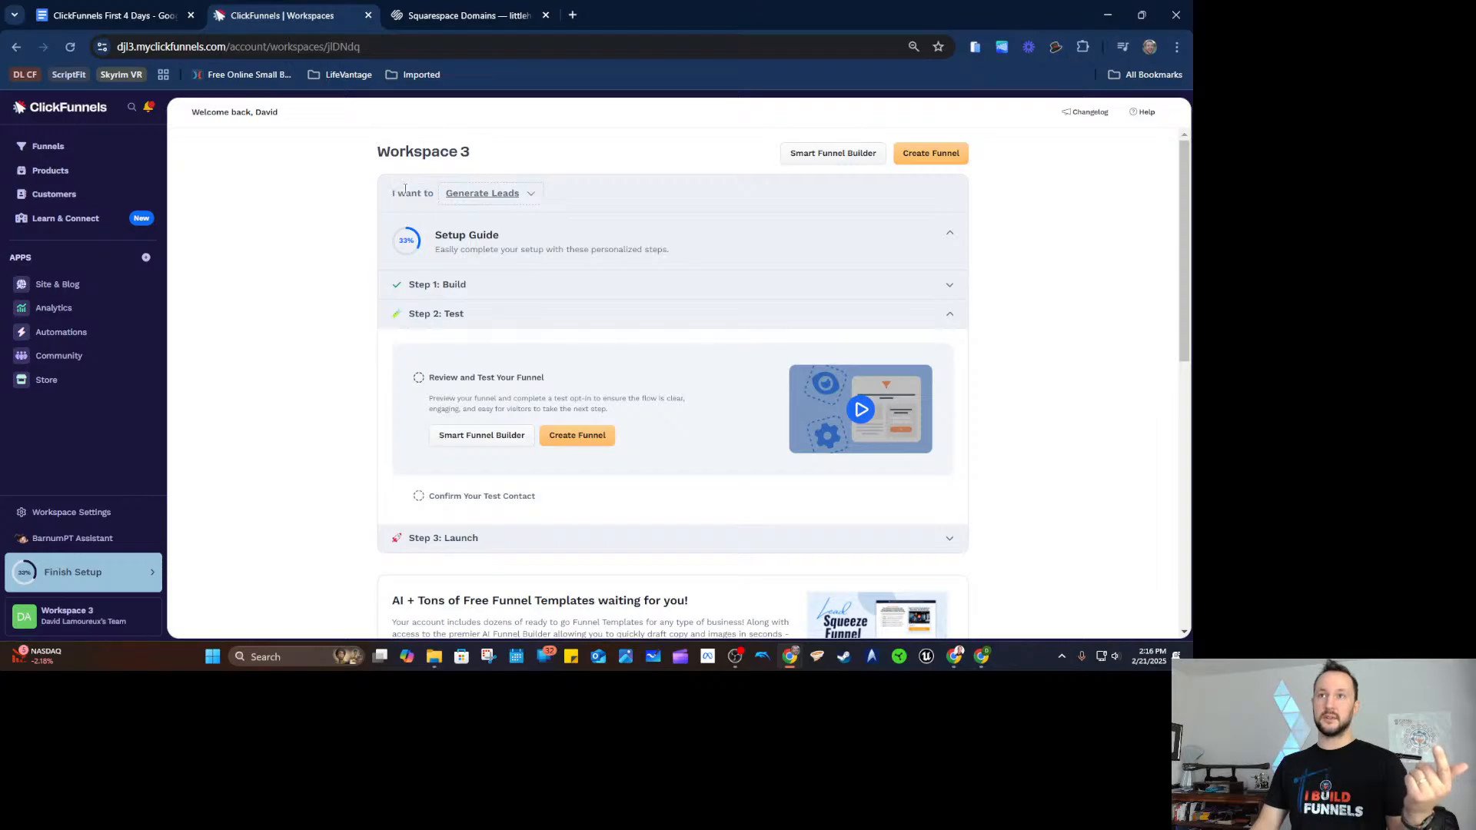
{"action": "left_click", "coordinate": [475, 197]}
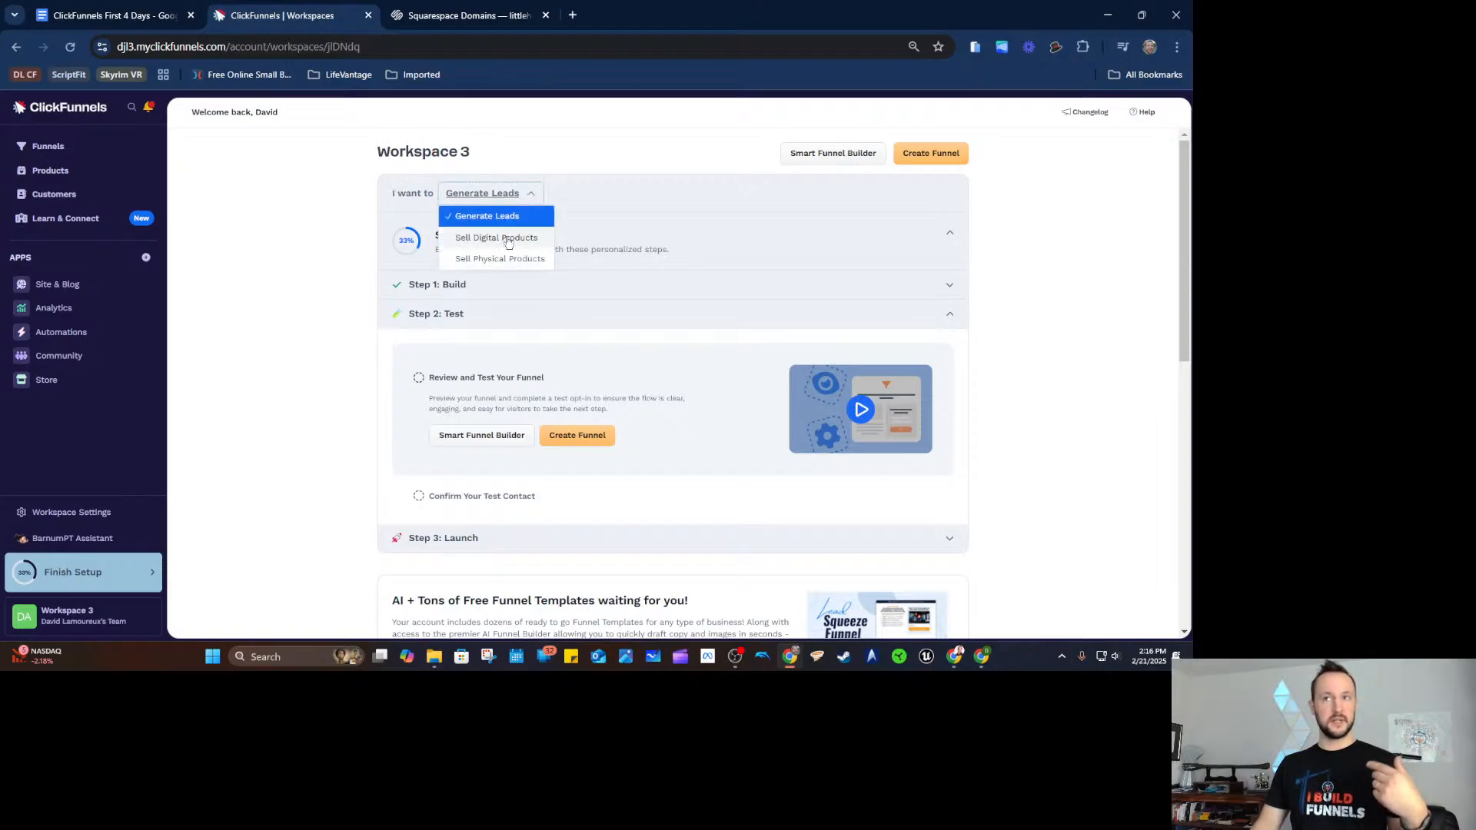
{"action": "left_click", "coordinate": [509, 241]}
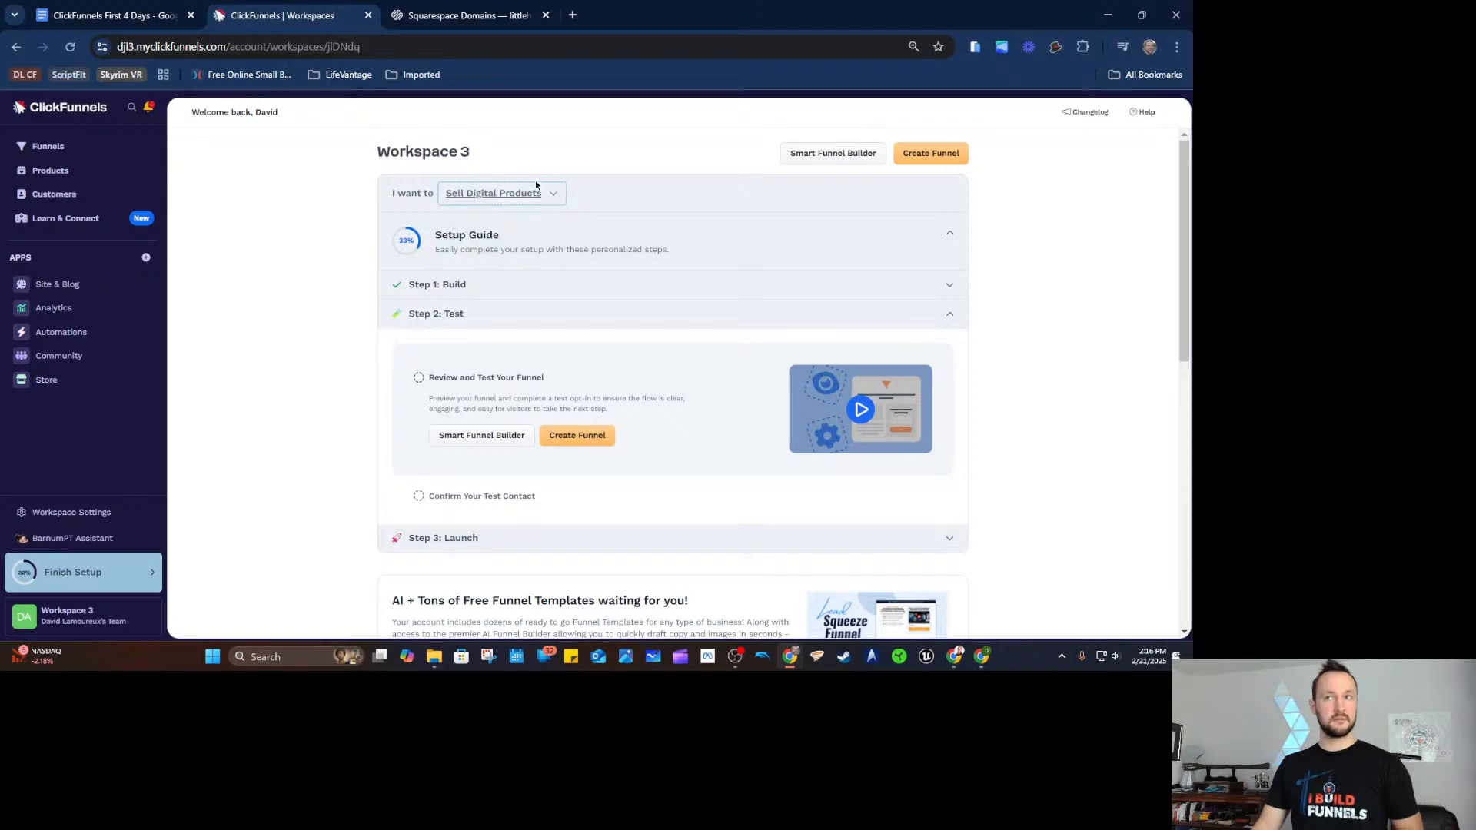
{"action": "left_click", "coordinate": [536, 192]}
{"action": "left_click", "coordinate": [538, 254]}
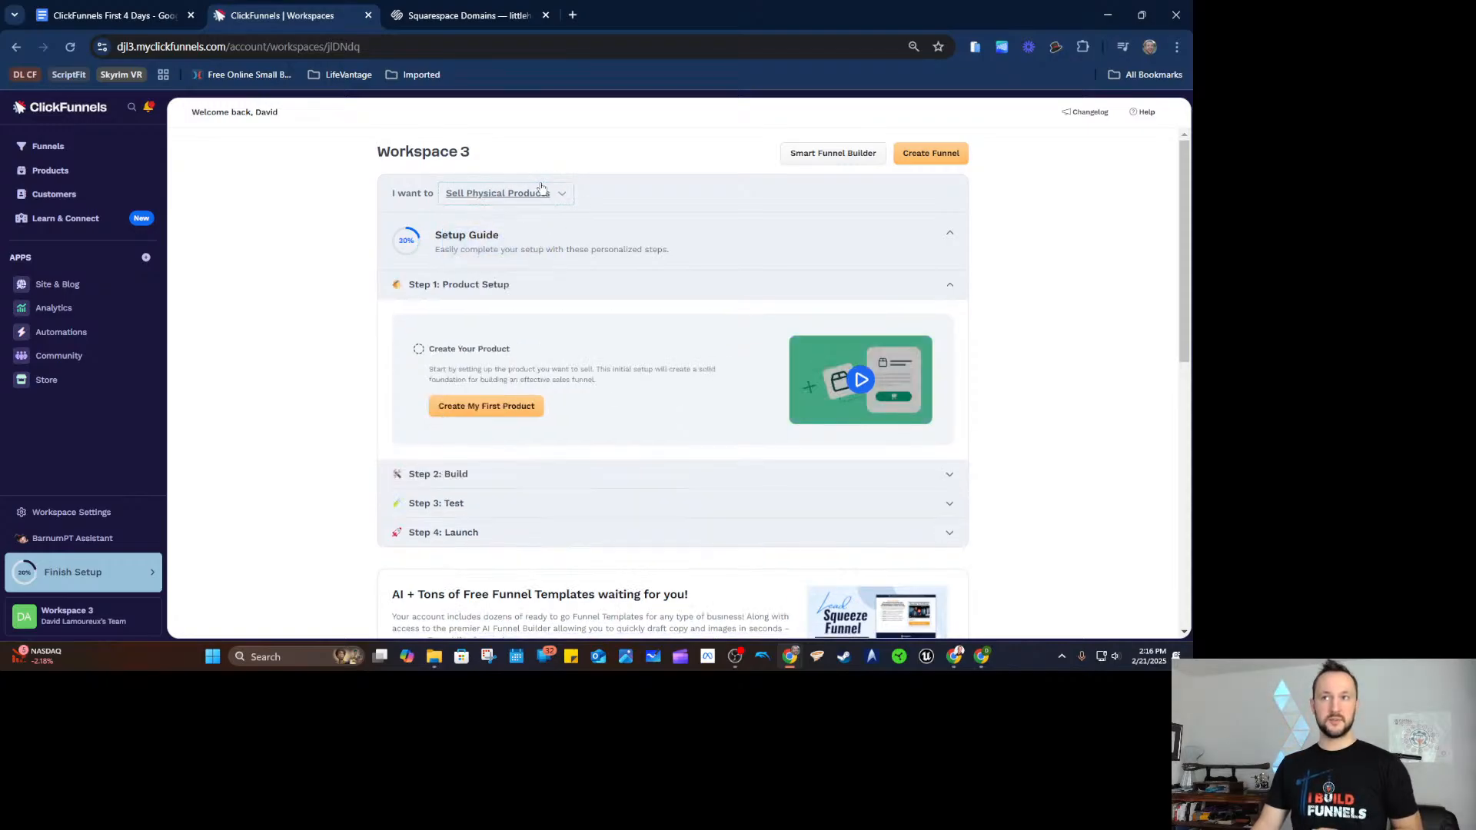
{"action": "left_click", "coordinate": [541, 192]}
{"action": "left_click", "coordinate": [544, 217]}
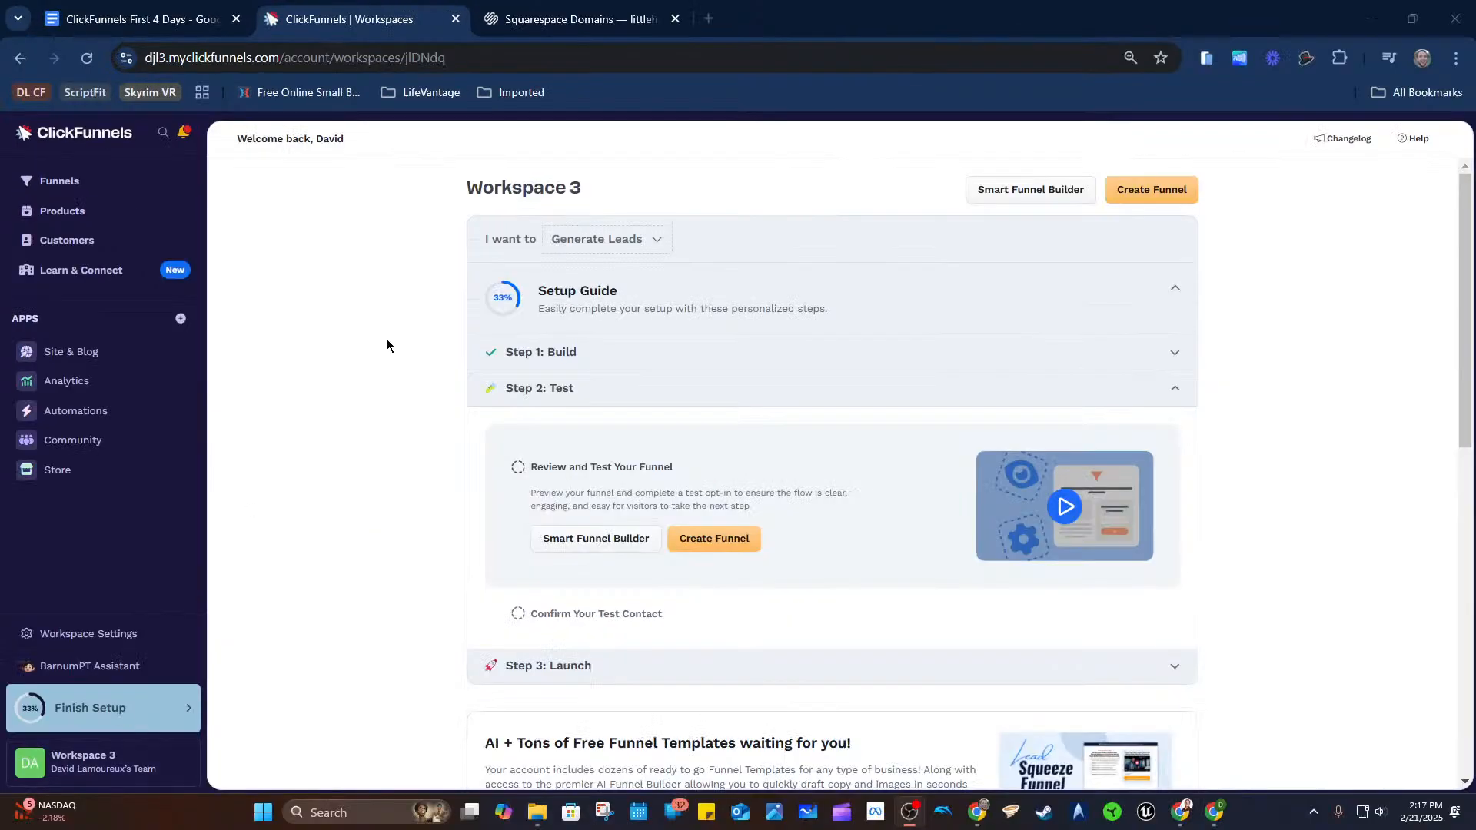
{"action": "left_click", "coordinate": [406, 309]}
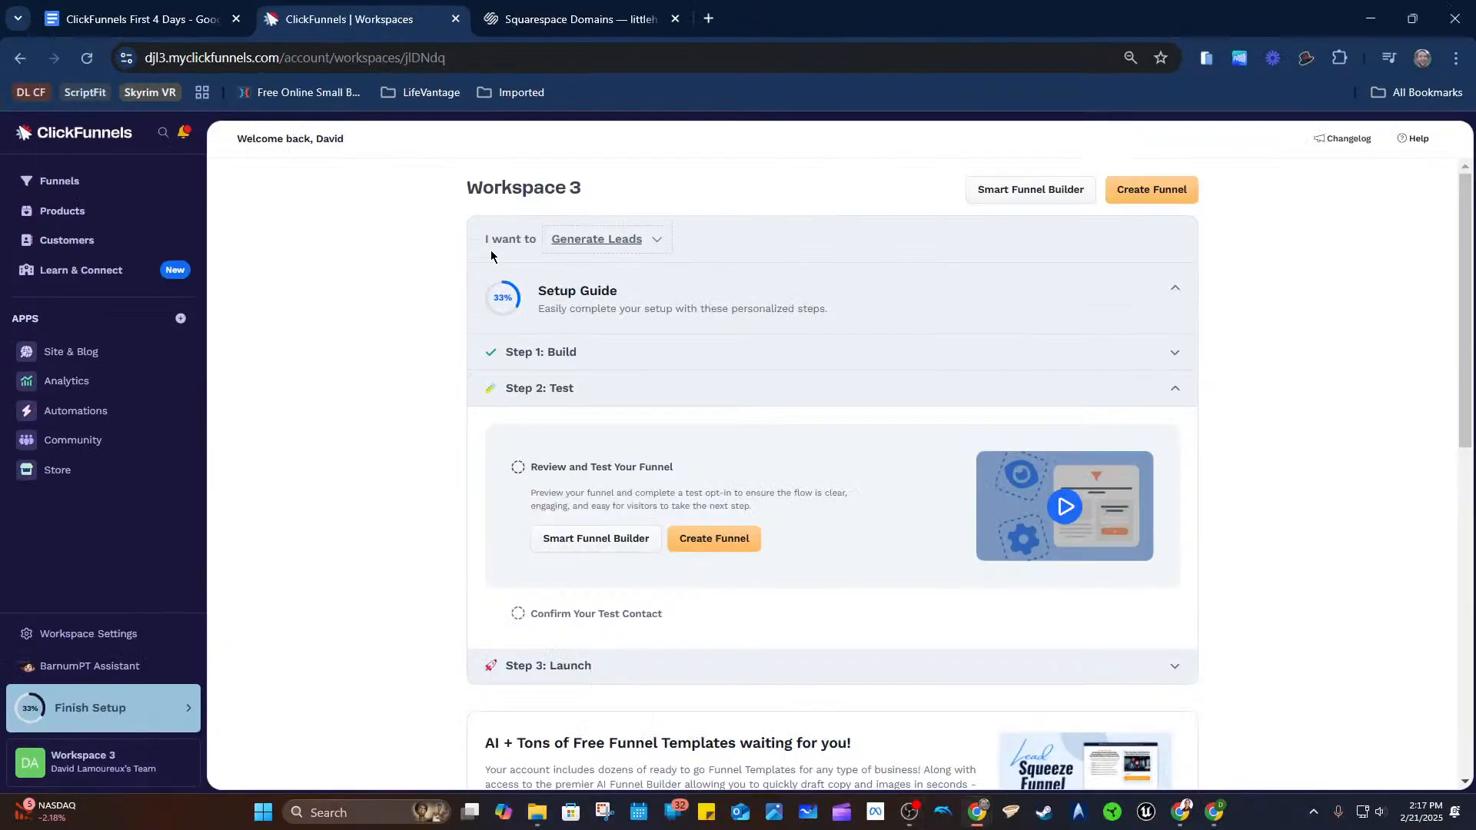
{"action": "left_click", "coordinate": [605, 239]}
{"action": "left_click", "coordinate": [615, 265]}
Expand Step 1: Build, uncheck Customize Your Funnel and Create Your Lead Funnel, and expand its details.
{"action": "left_click", "coordinate": [819, 364]}
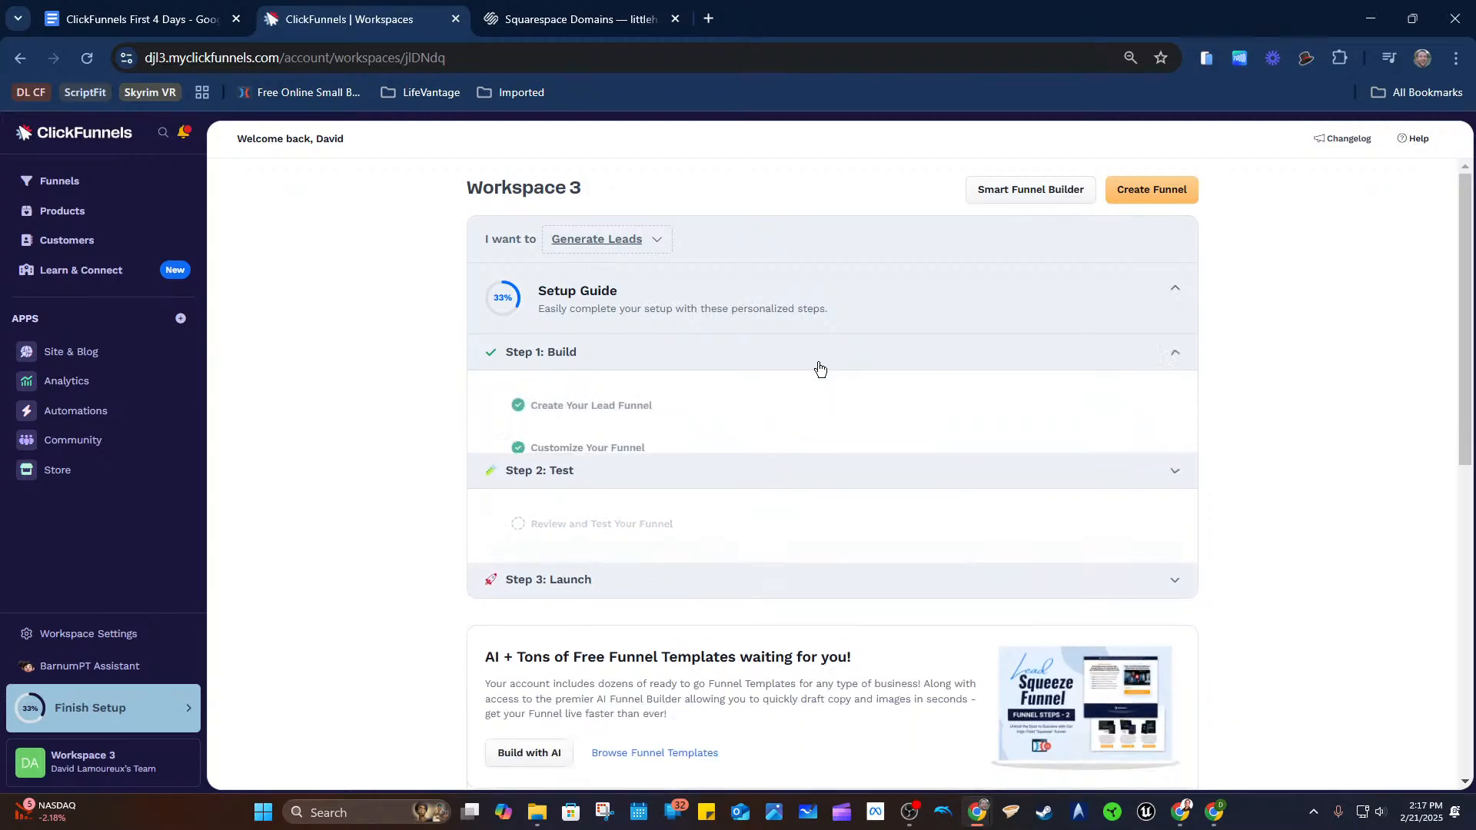
{"action": "left_click", "coordinate": [518, 449]}
{"action": "left_click", "coordinate": [518, 406]}
{"action": "left_click", "coordinate": [661, 405]}
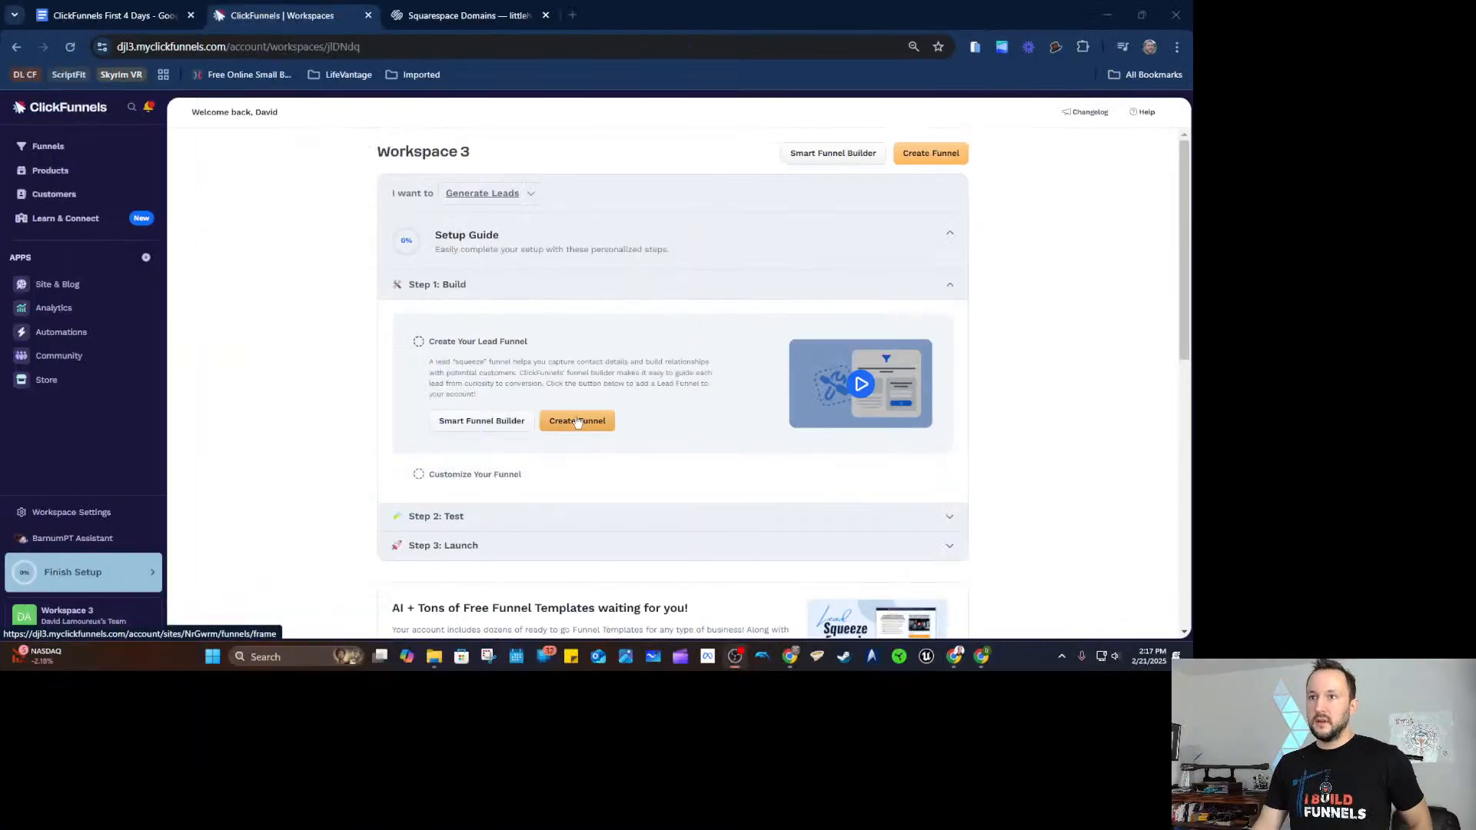
Preview the Lead 'Squeeze' funnel templates under Create Funnel, then return to the Funnels overview.
{"action": "left_click", "coordinate": [578, 420]}
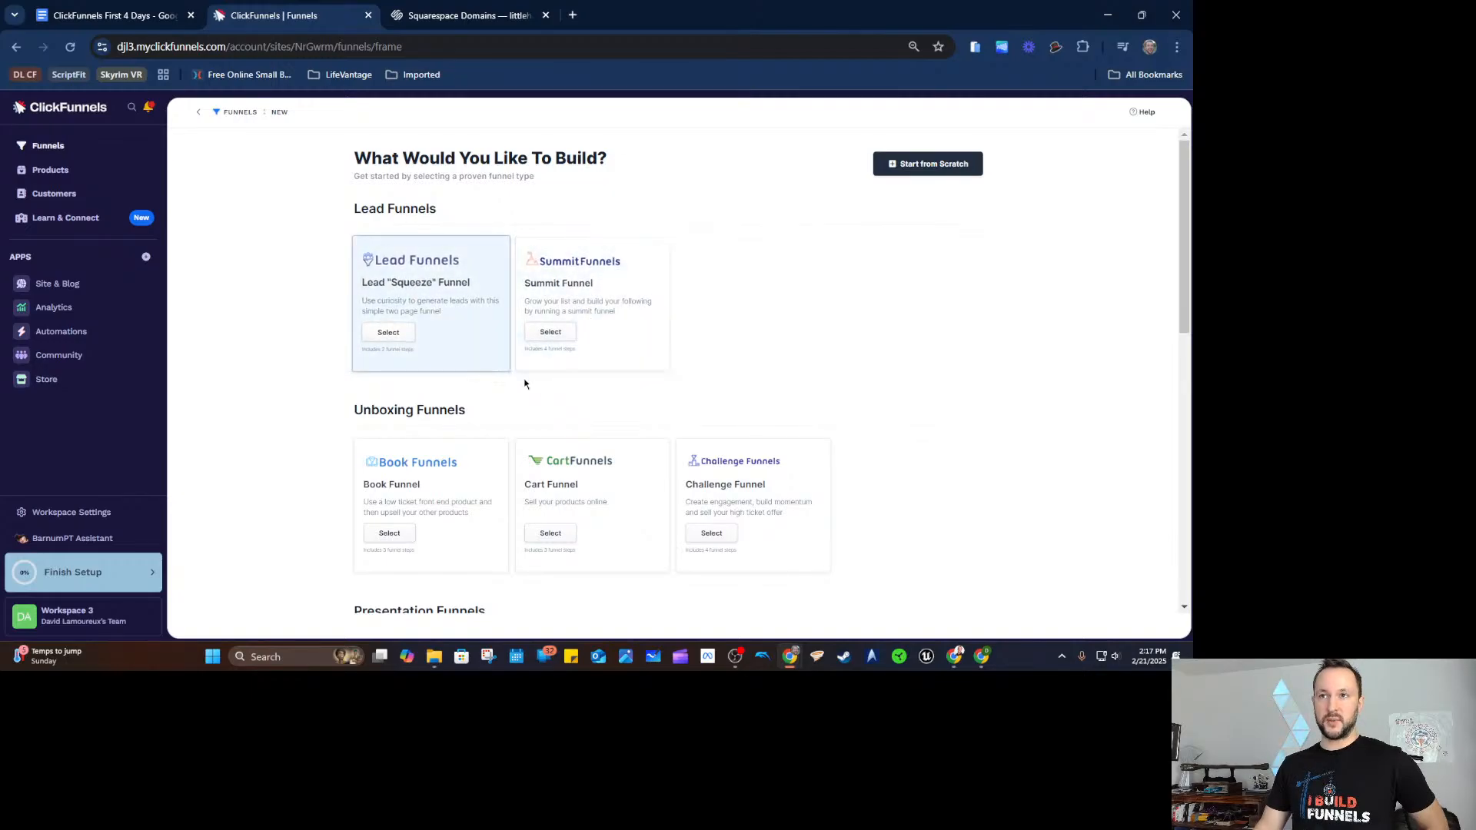
{"action": "left_click", "coordinate": [419, 332]}
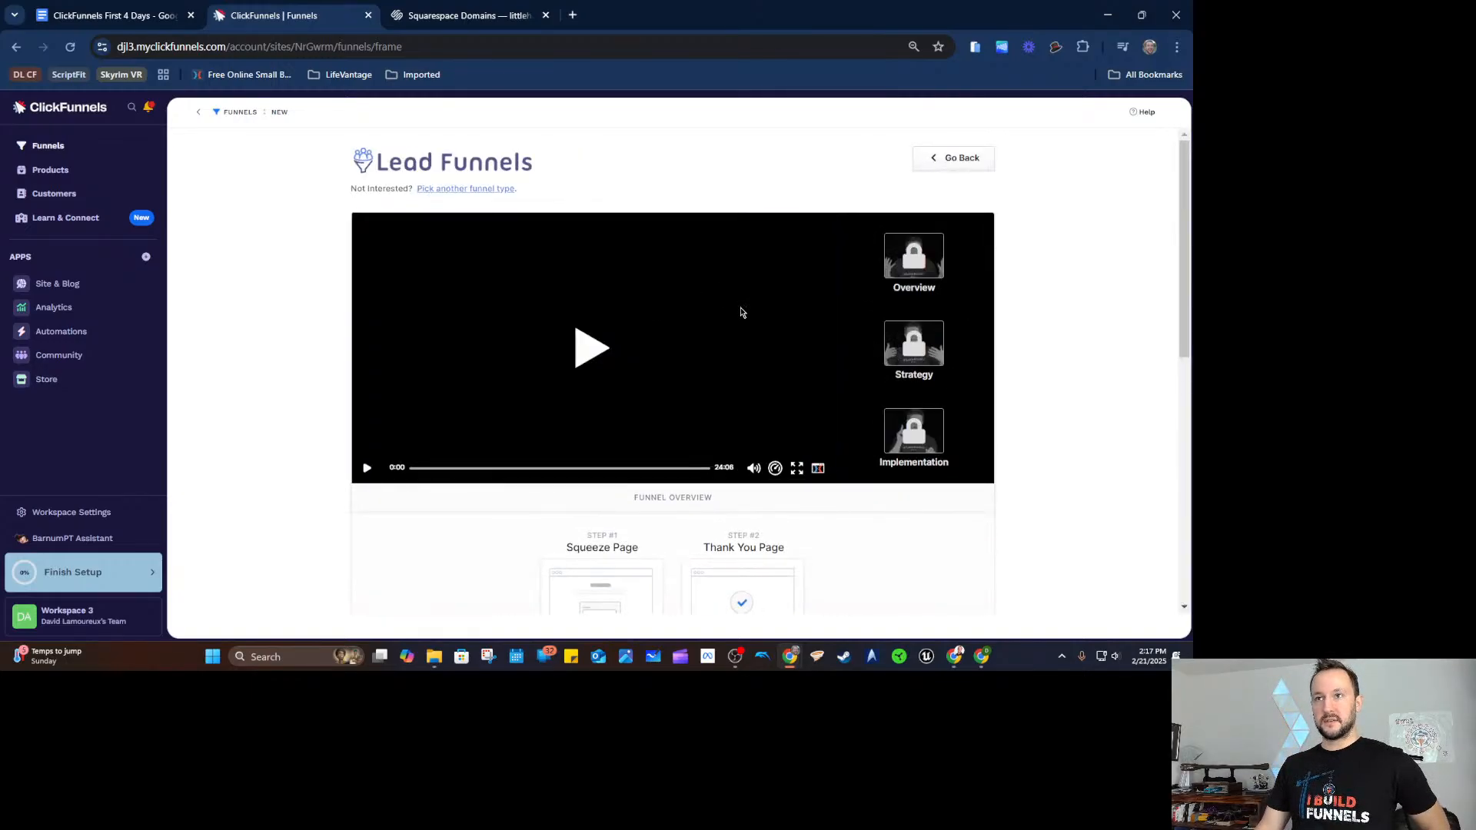
{"action": "scroll", "coordinate": [1064, 384], "scroll_direction": "down", "scroll_amount": 5}
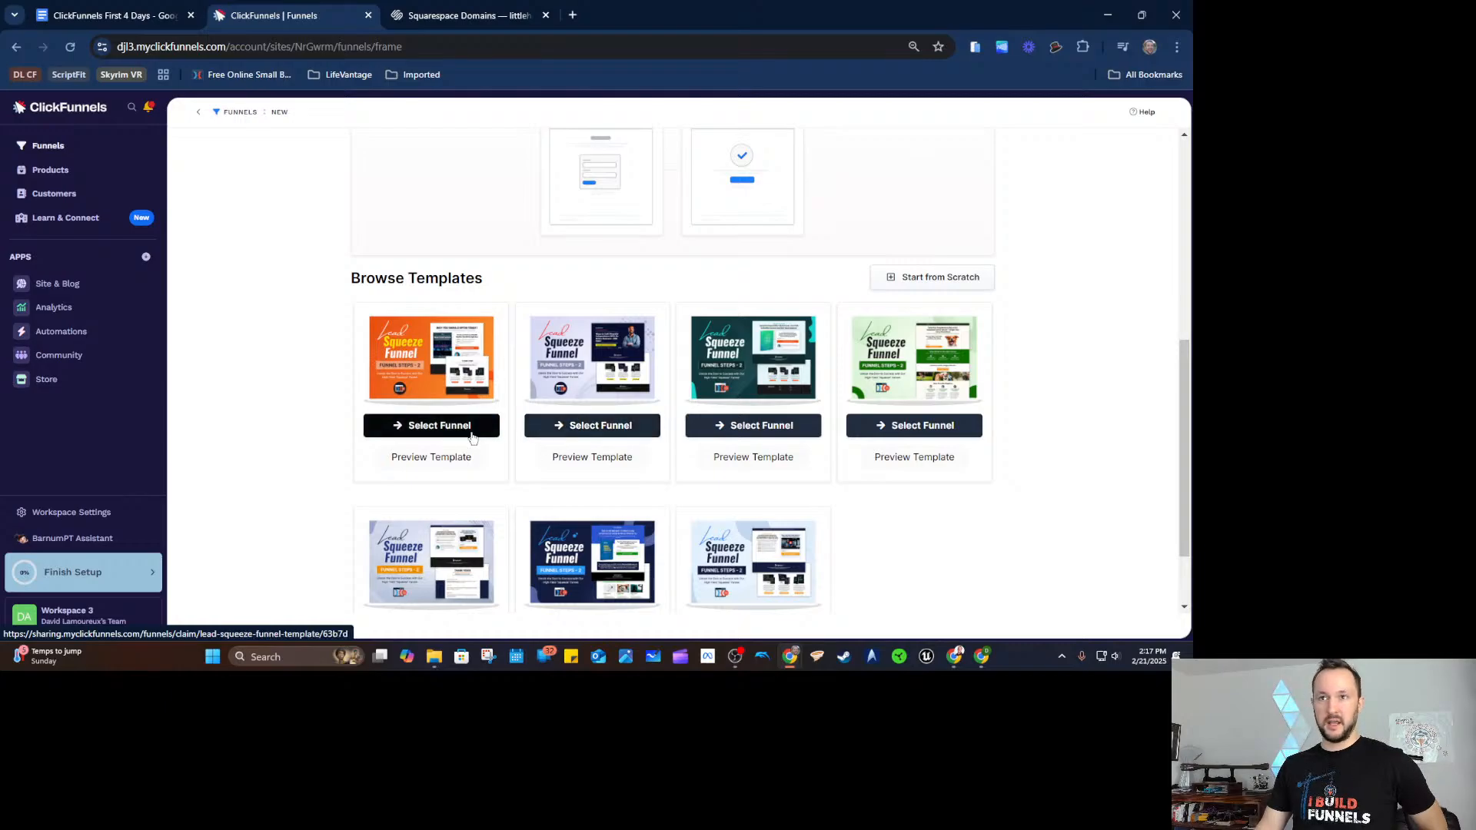
{"action": "scroll", "coordinate": [1080, 358], "scroll_direction": "up", "scroll_amount": 5}
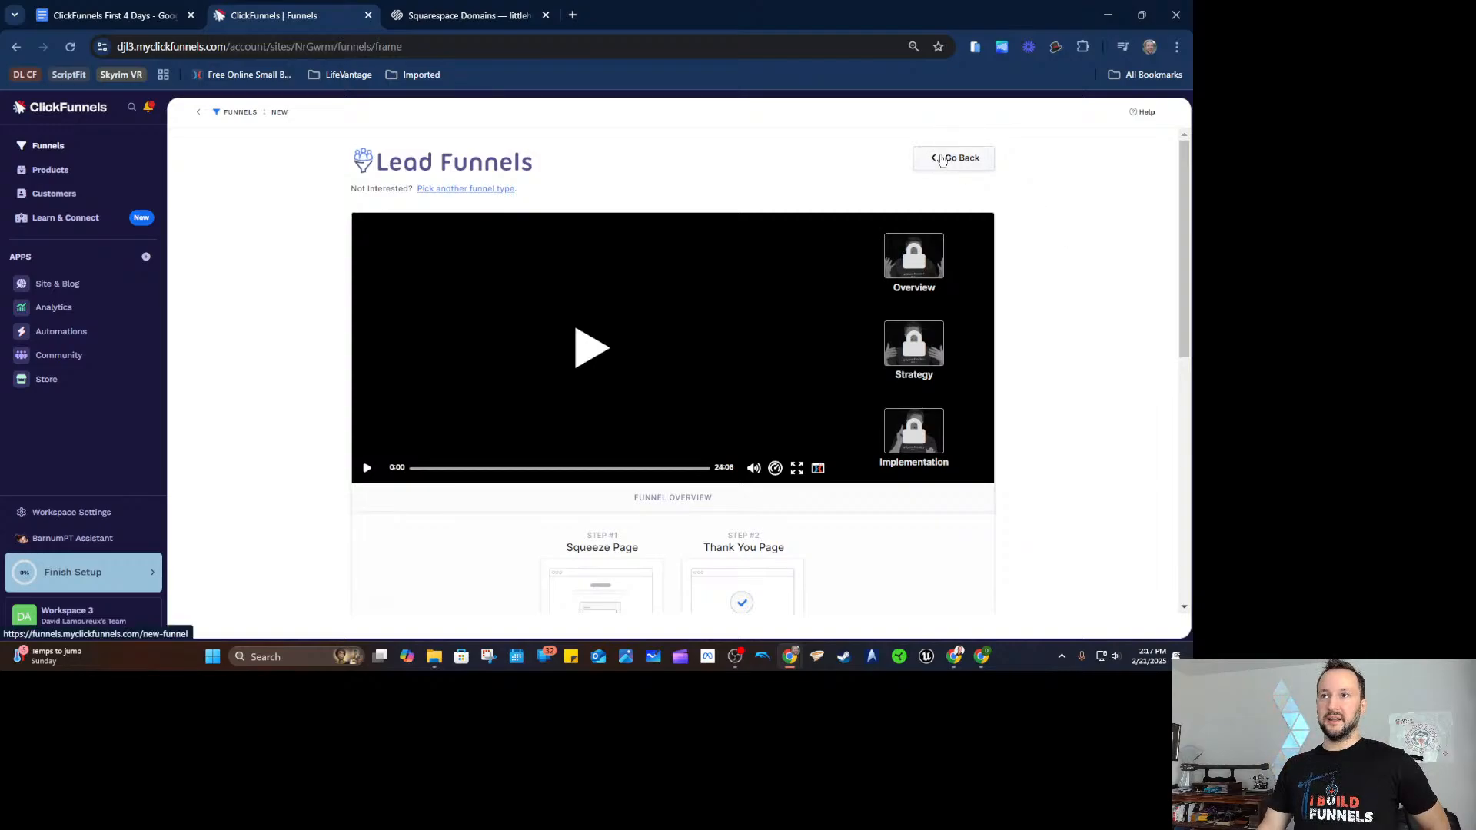
{"action": "left_click", "coordinate": [938, 158]}
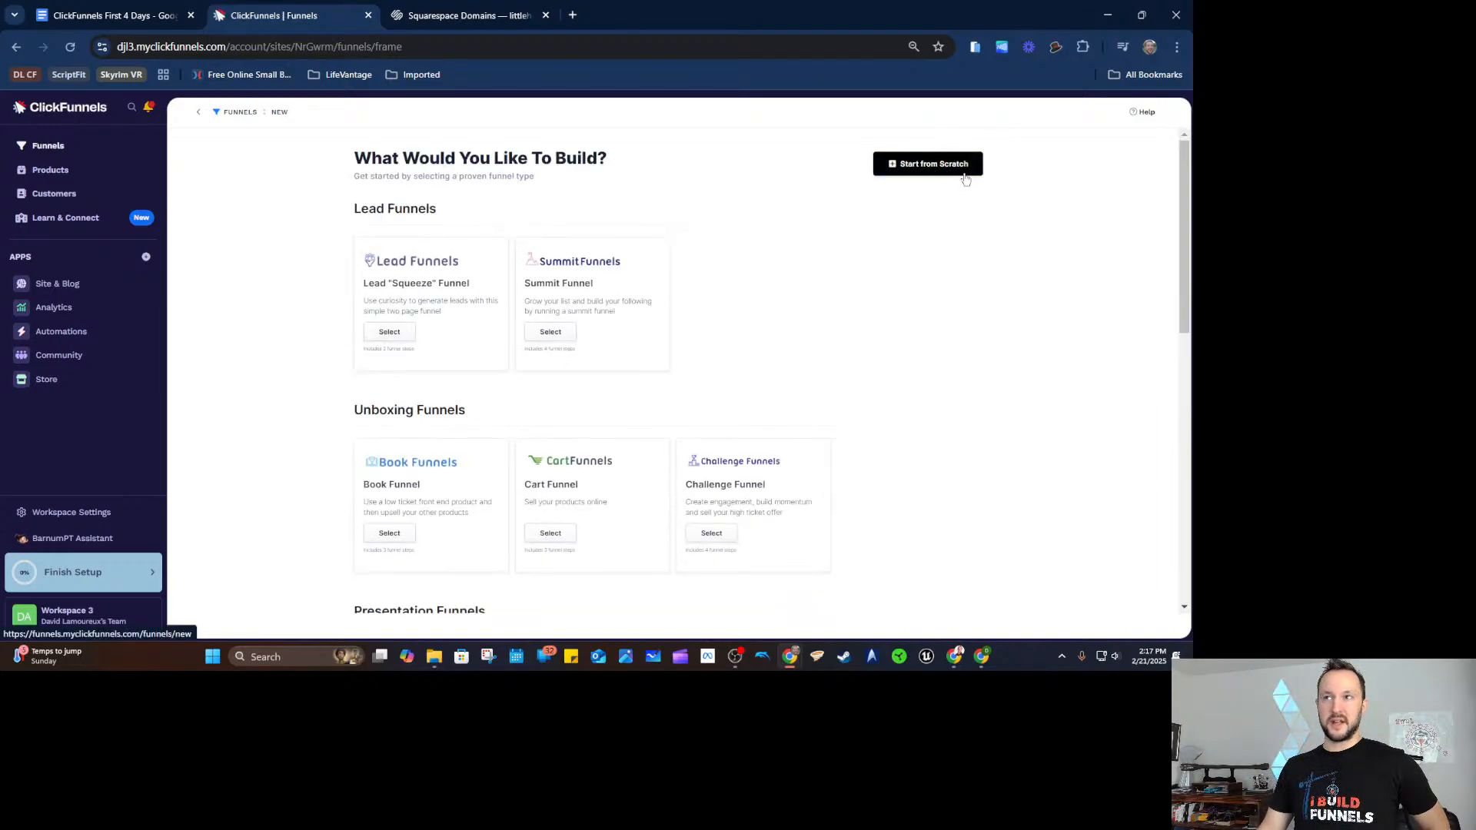
{"action": "left_click", "coordinate": [247, 113]}
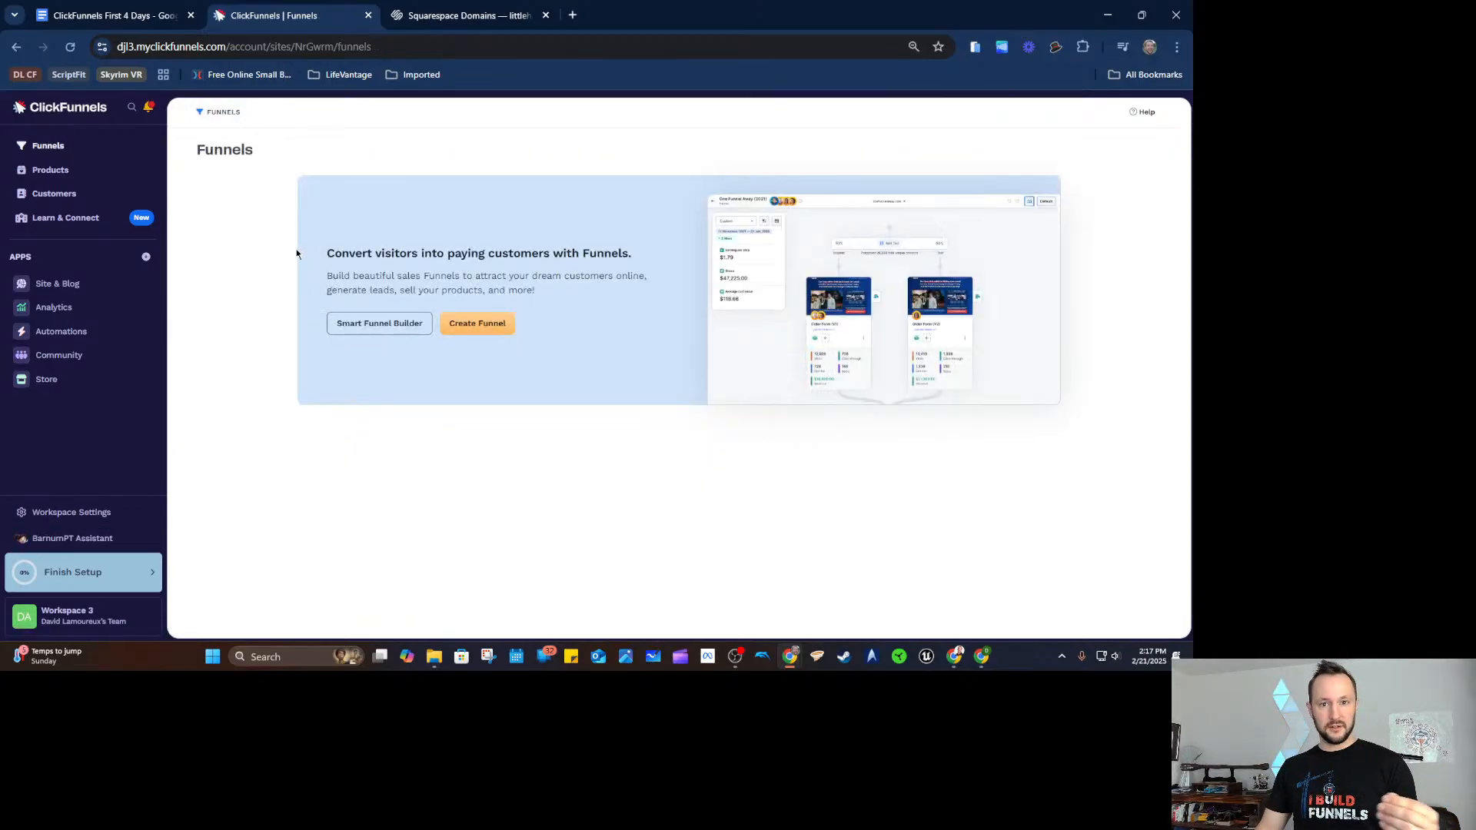
Return to the Workspace 3 dashboard and scroll through its setup guide.
{"action": "left_click", "coordinate": [74, 112]}
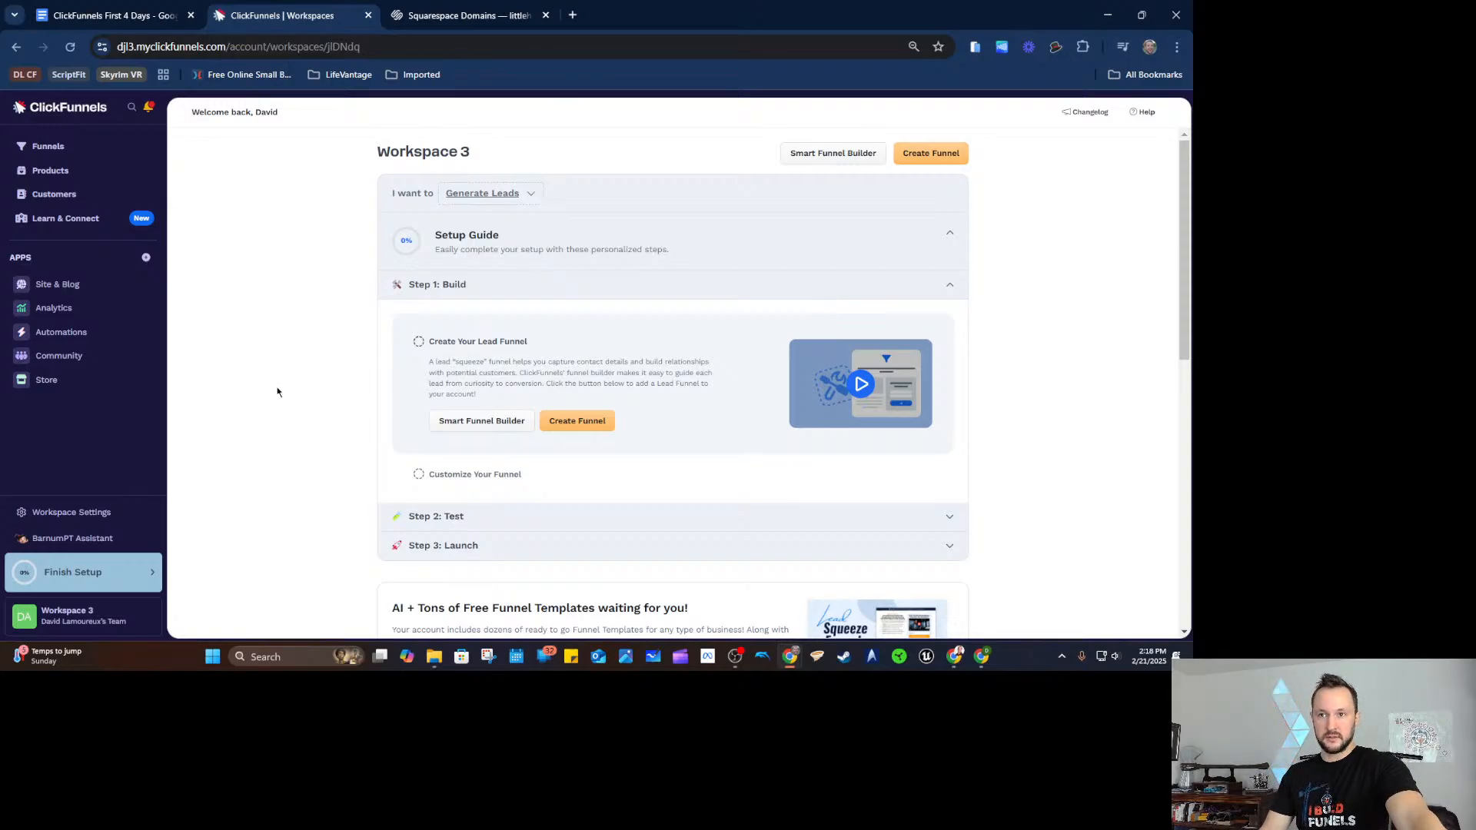
{"action": "scroll", "coordinate": [275, 385], "scroll_direction": "down", "scroll_amount": 1}
{"action": "scroll", "coordinate": [290, 392], "scroll_direction": "up", "scroll_amount": 1}
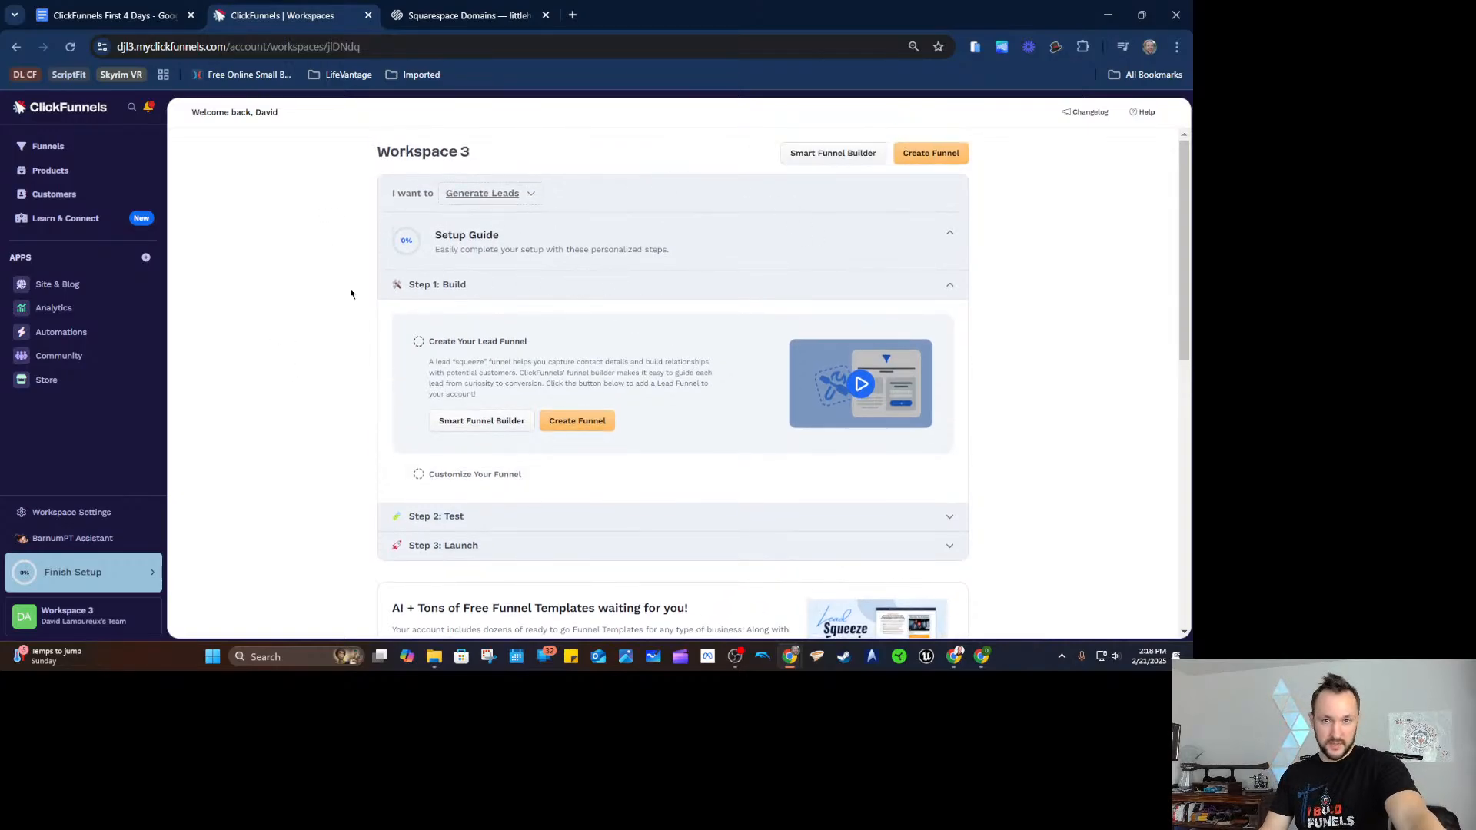
Glance at the first checklist item in the Google Doc, then come back to ClickFunnels.
{"action": "left_click", "coordinate": [145, 25]}
{"action": "left_click_drag", "start_coordinate": [378, 334], "coordinate": [552, 334]}
{"action": "left_click", "coordinate": [552, 334]}
{"action": "left_click", "coordinate": [298, 23]}
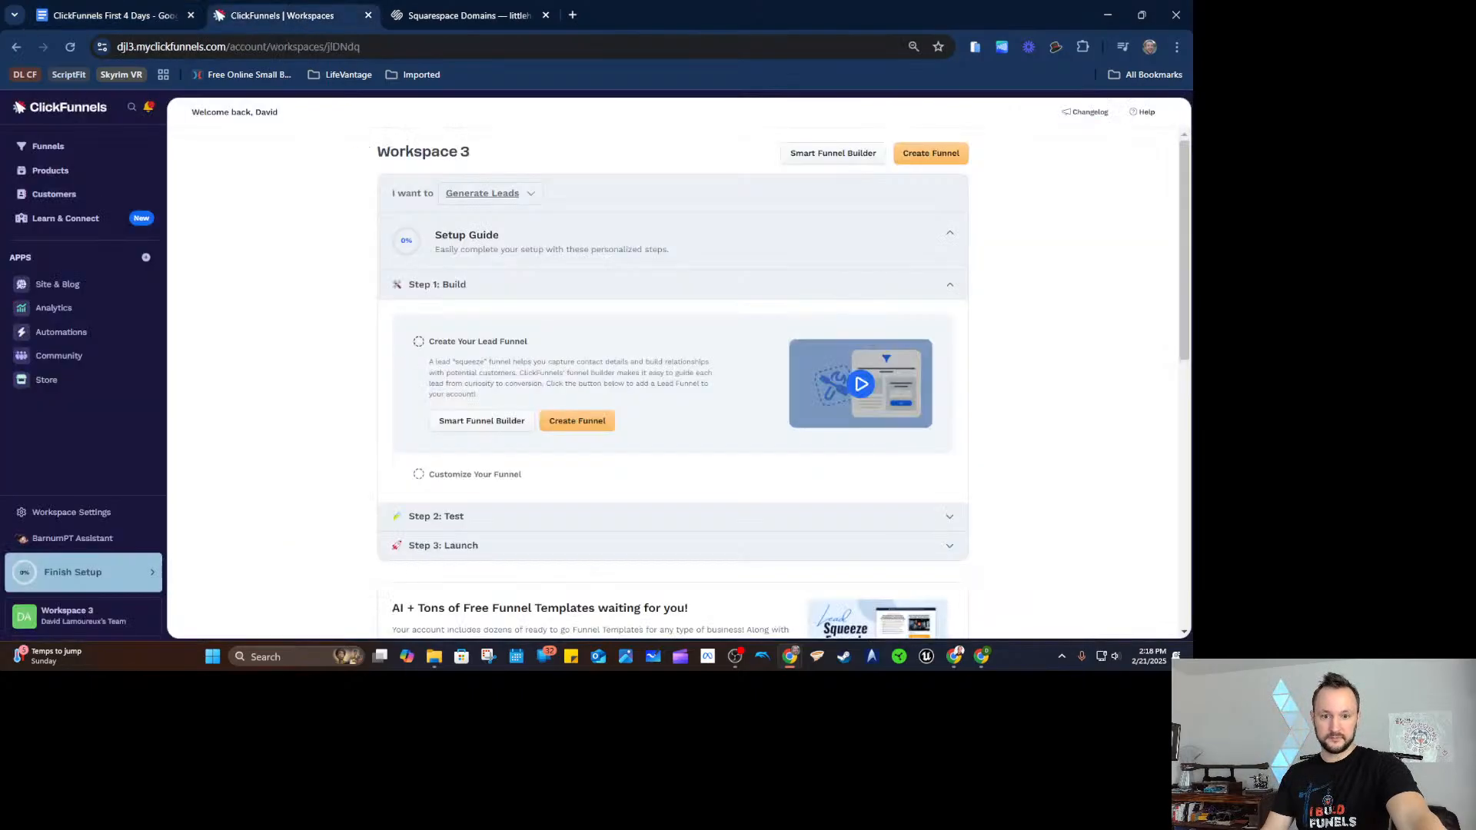
{"action": "left_click", "coordinate": [298, 321]}
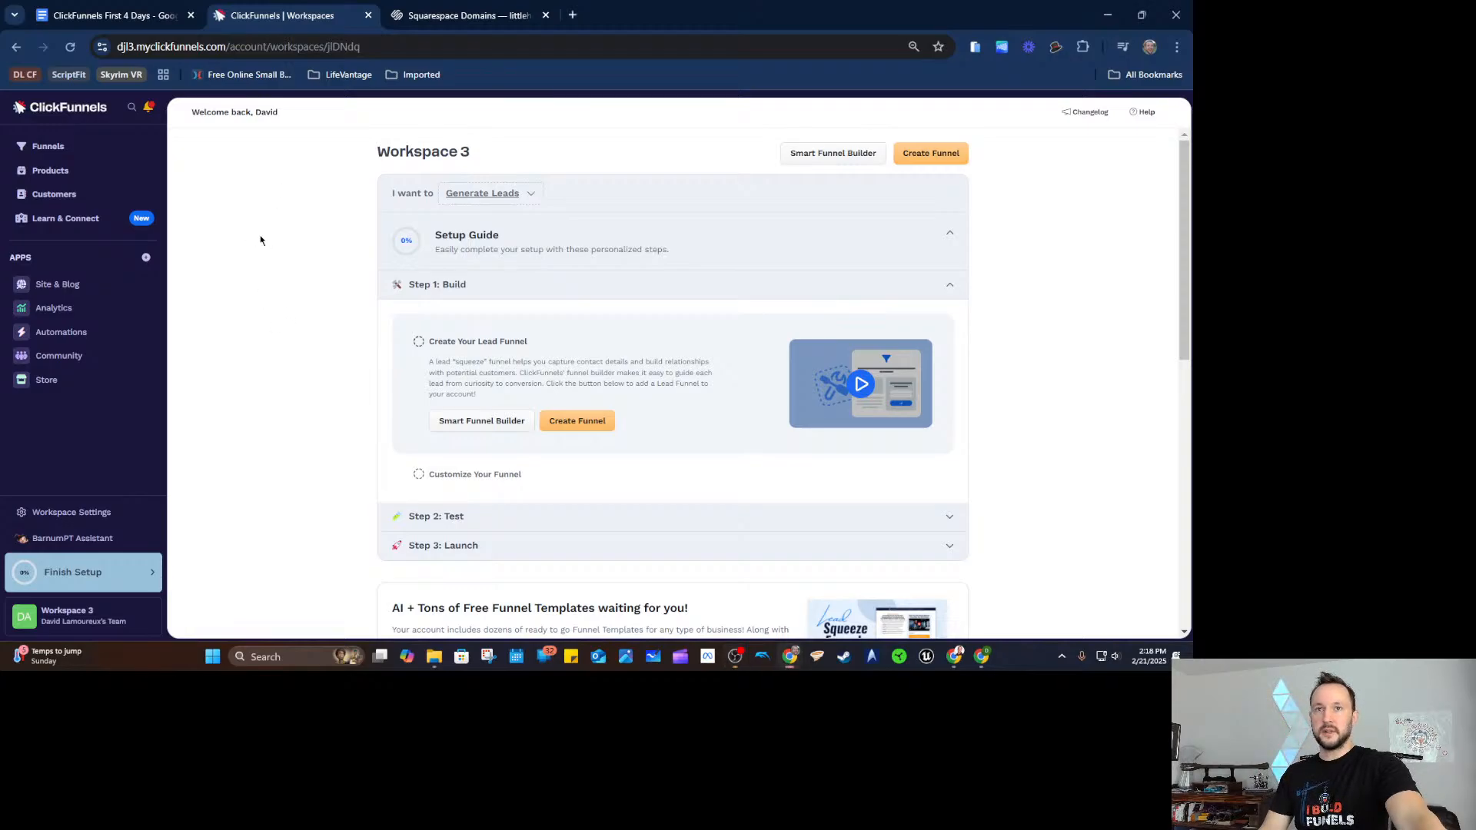
Open Workspace Settings > Domains and point out the default myclickfunnels.com subdomain marked Connected.
{"action": "left_click", "coordinate": [70, 514]}
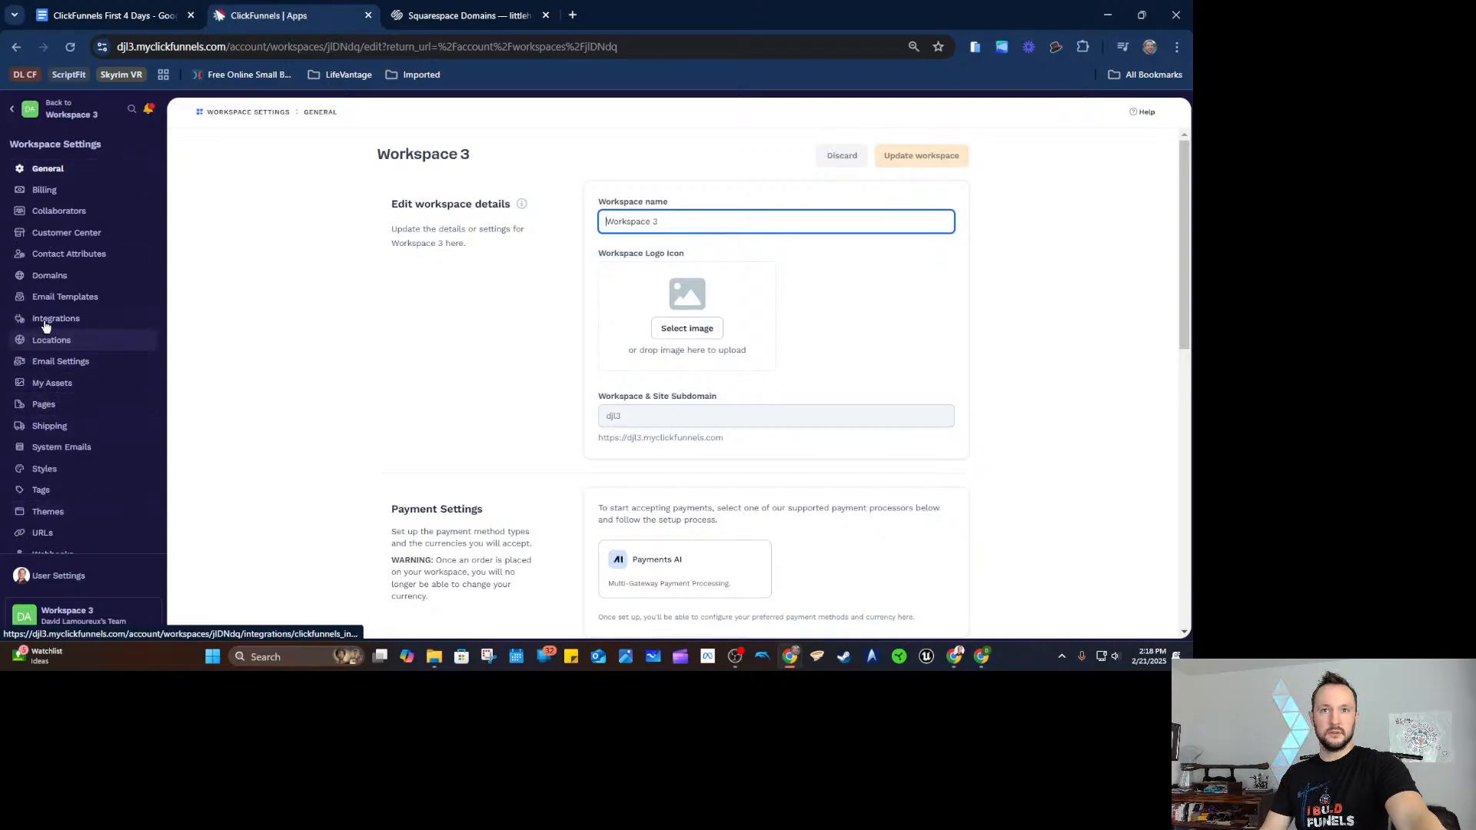
{"action": "left_click", "coordinate": [51, 277]}
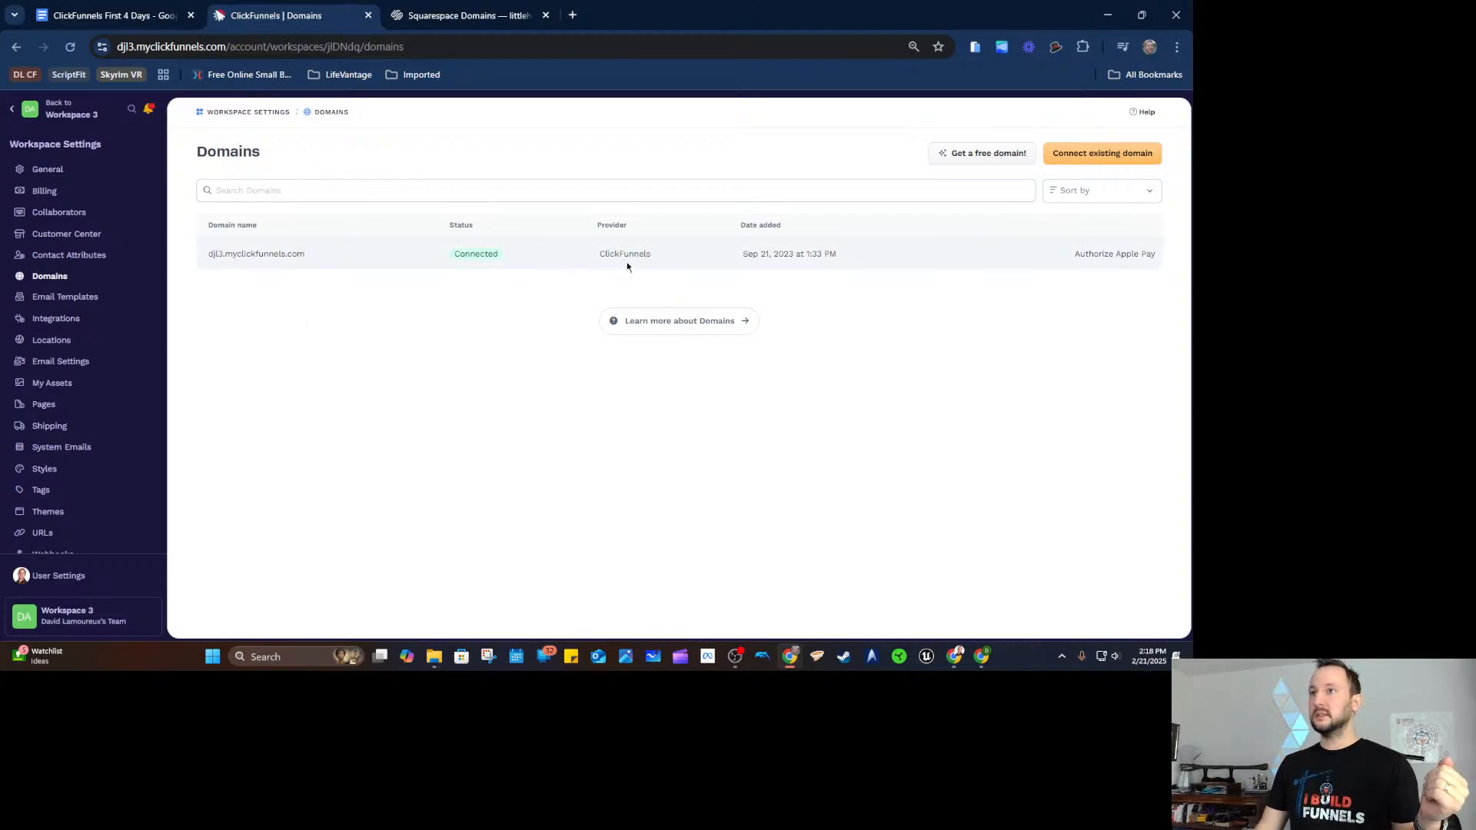
{"action": "left_click_drag", "start_coordinate": [341, 250], "coordinate": [198, 255]}
{"action": "left_click", "coordinate": [259, 307]}
{"action": "left_click_drag", "start_coordinate": [311, 262], "coordinate": [209, 256]}
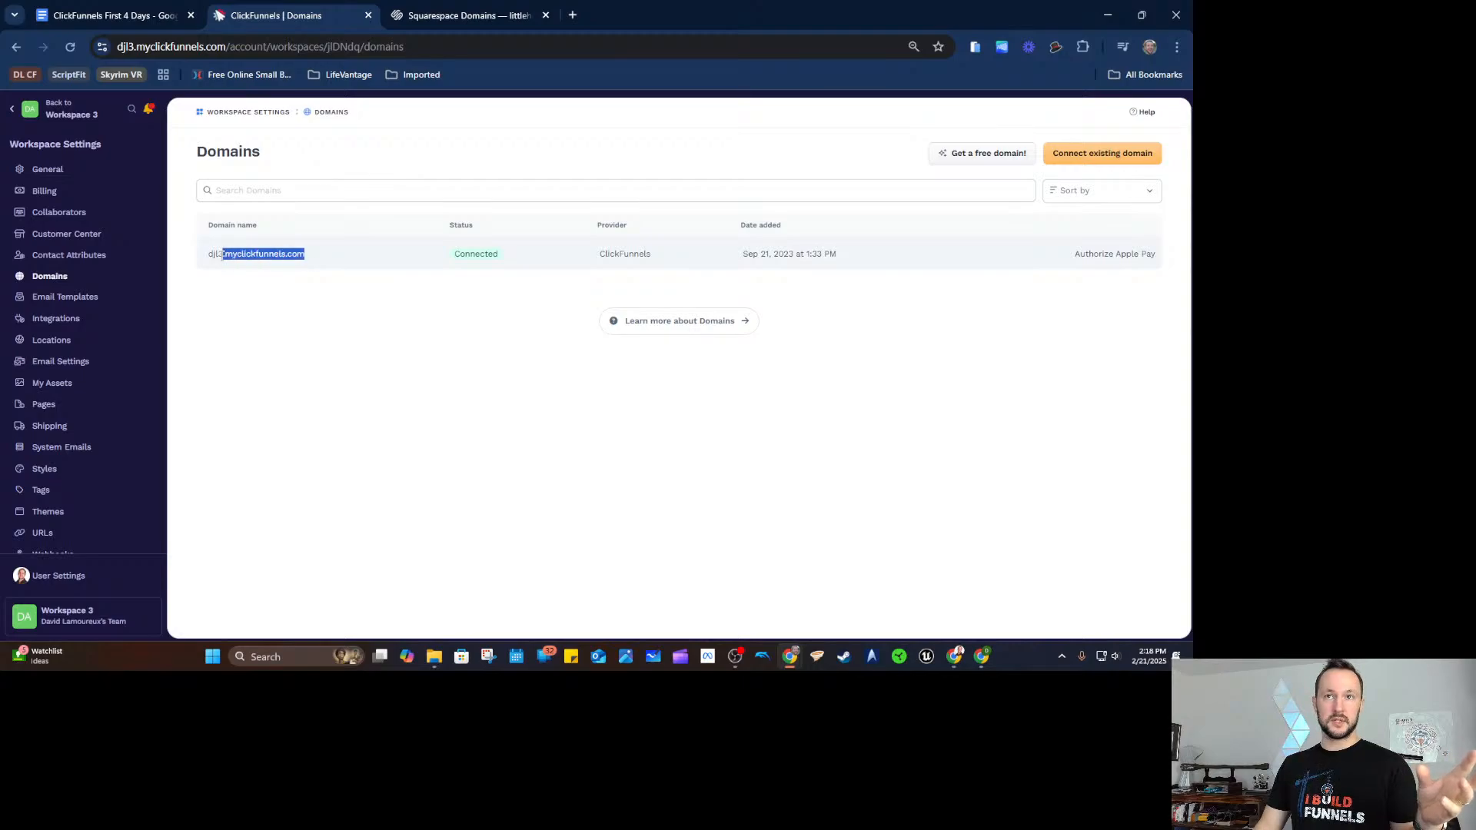
{"action": "left_click", "coordinate": [274, 321]}
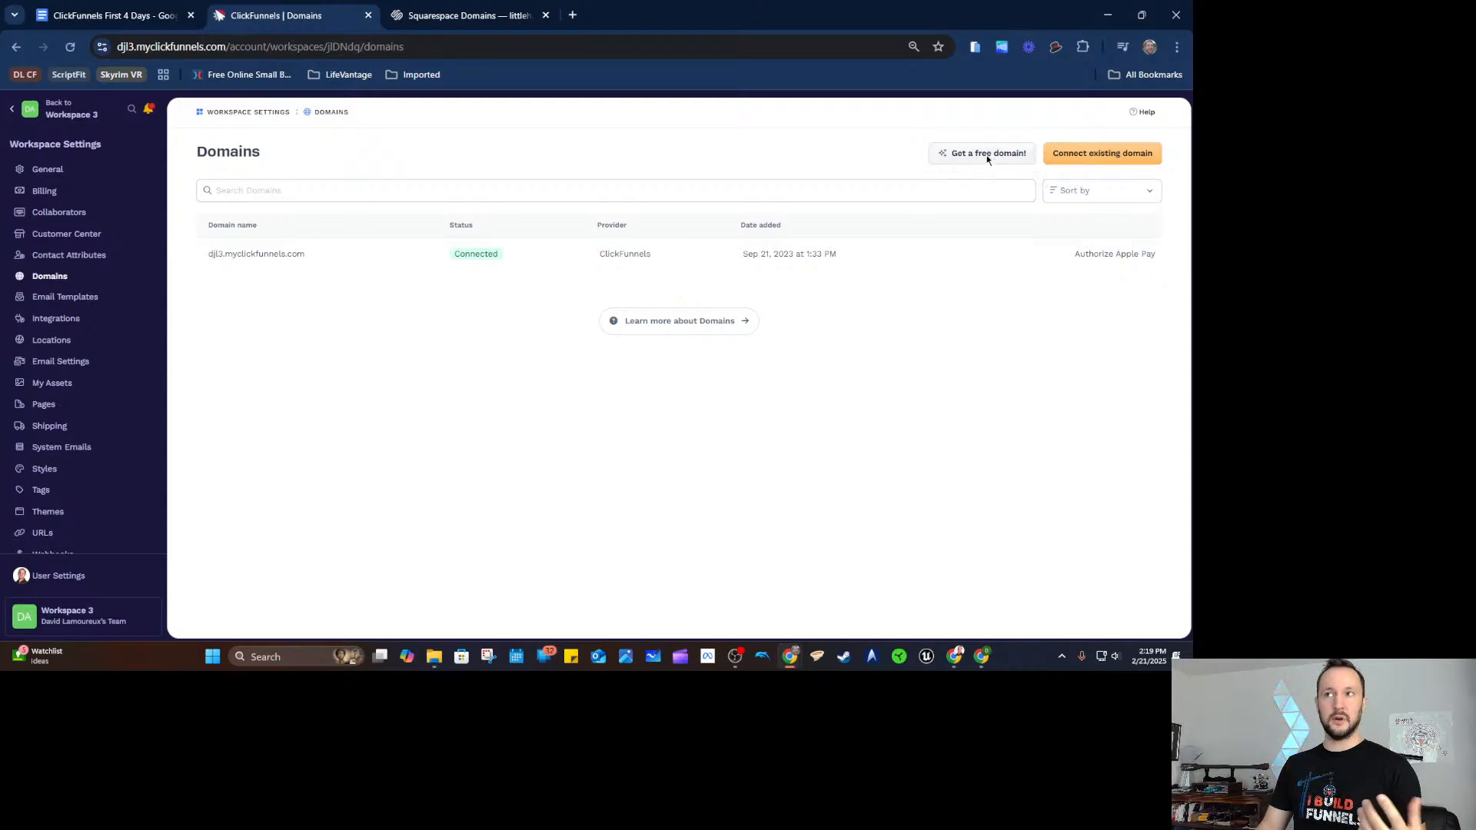
Through 'Get a free domain!', check IONOS availability of a .com domain made from the owner's name.
{"action": "left_click", "coordinate": [978, 154]}
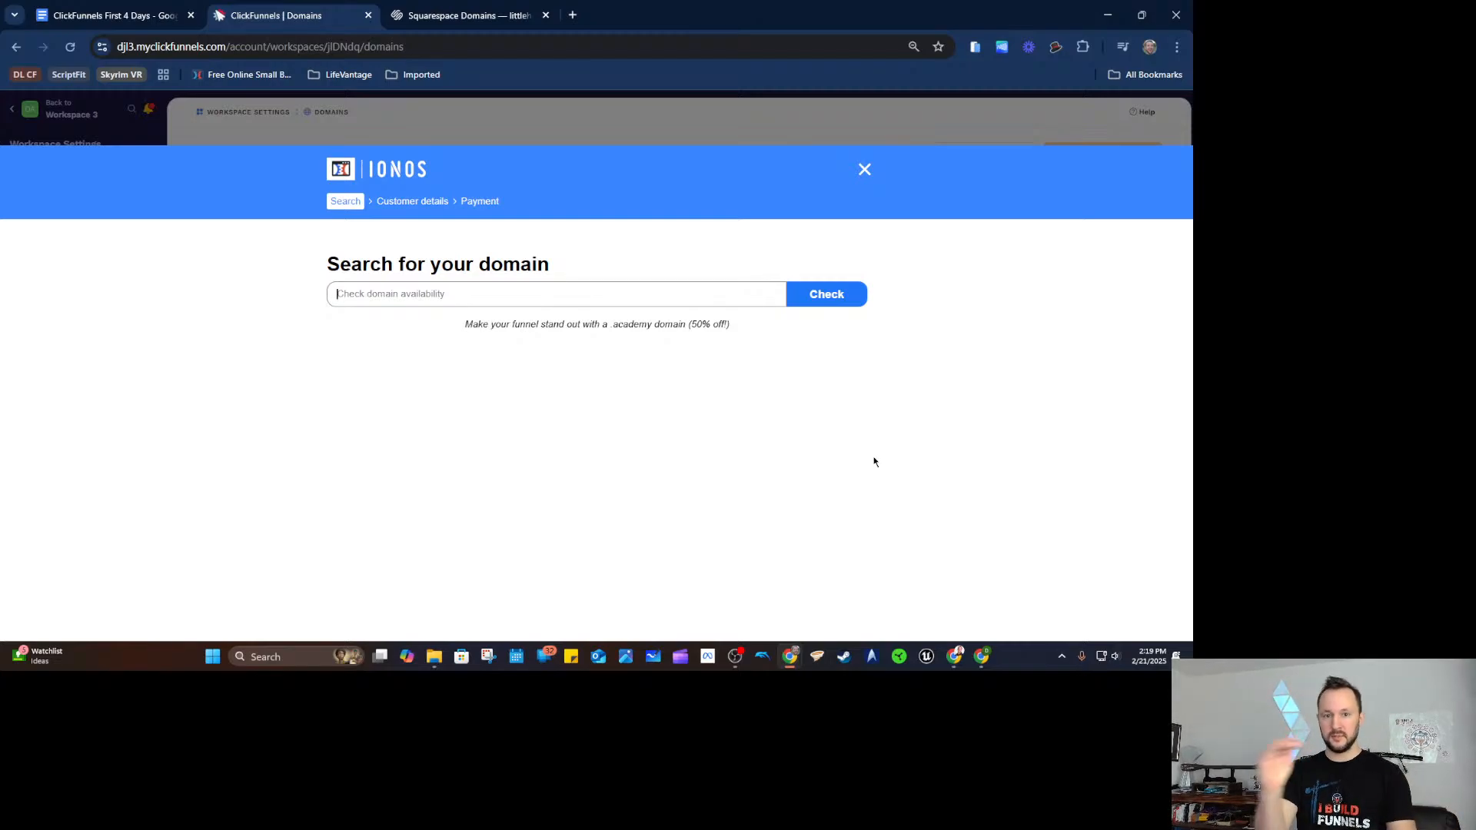
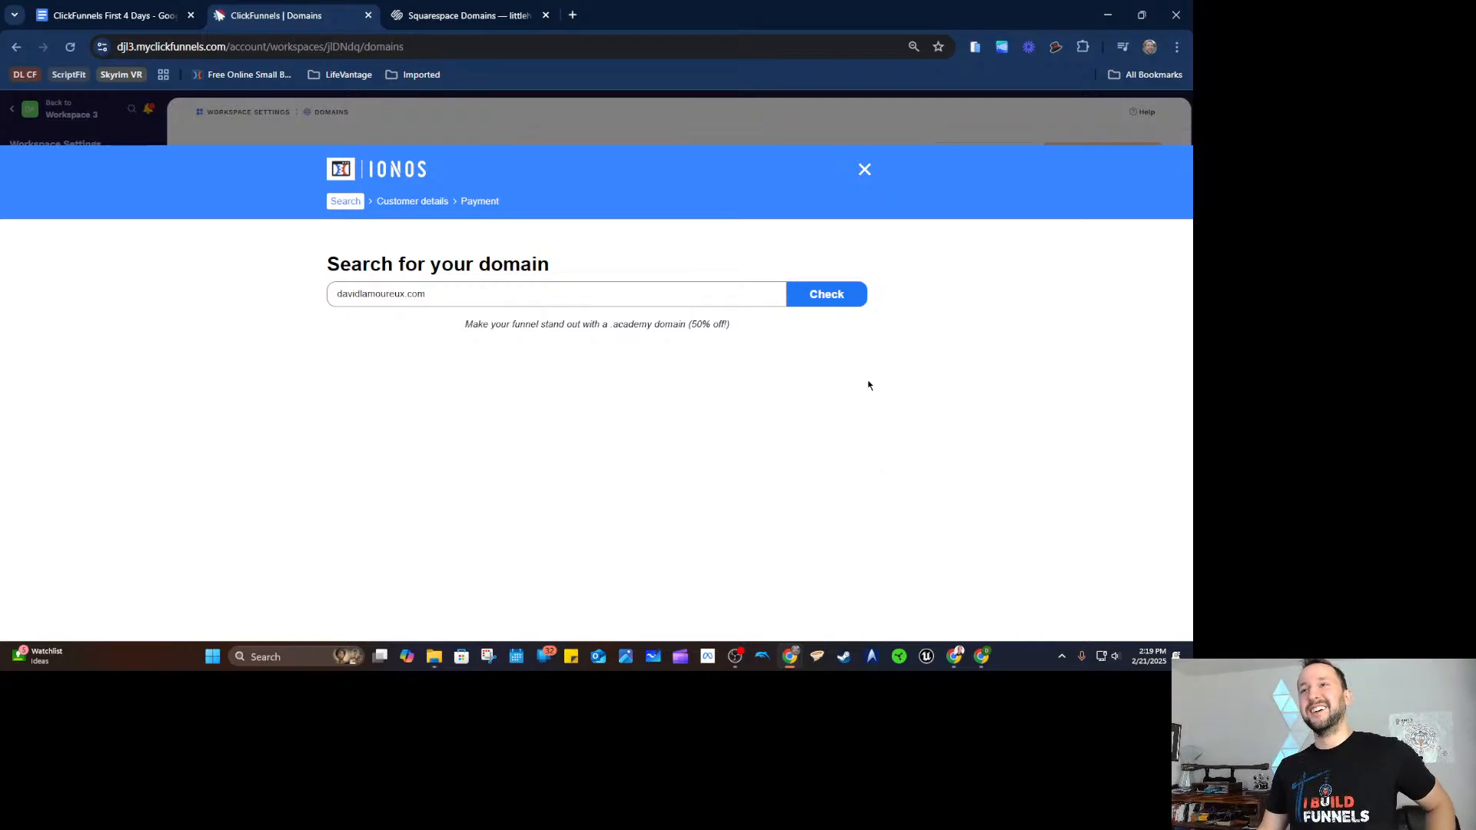
{"action": "left_click", "coordinate": [814, 298]}
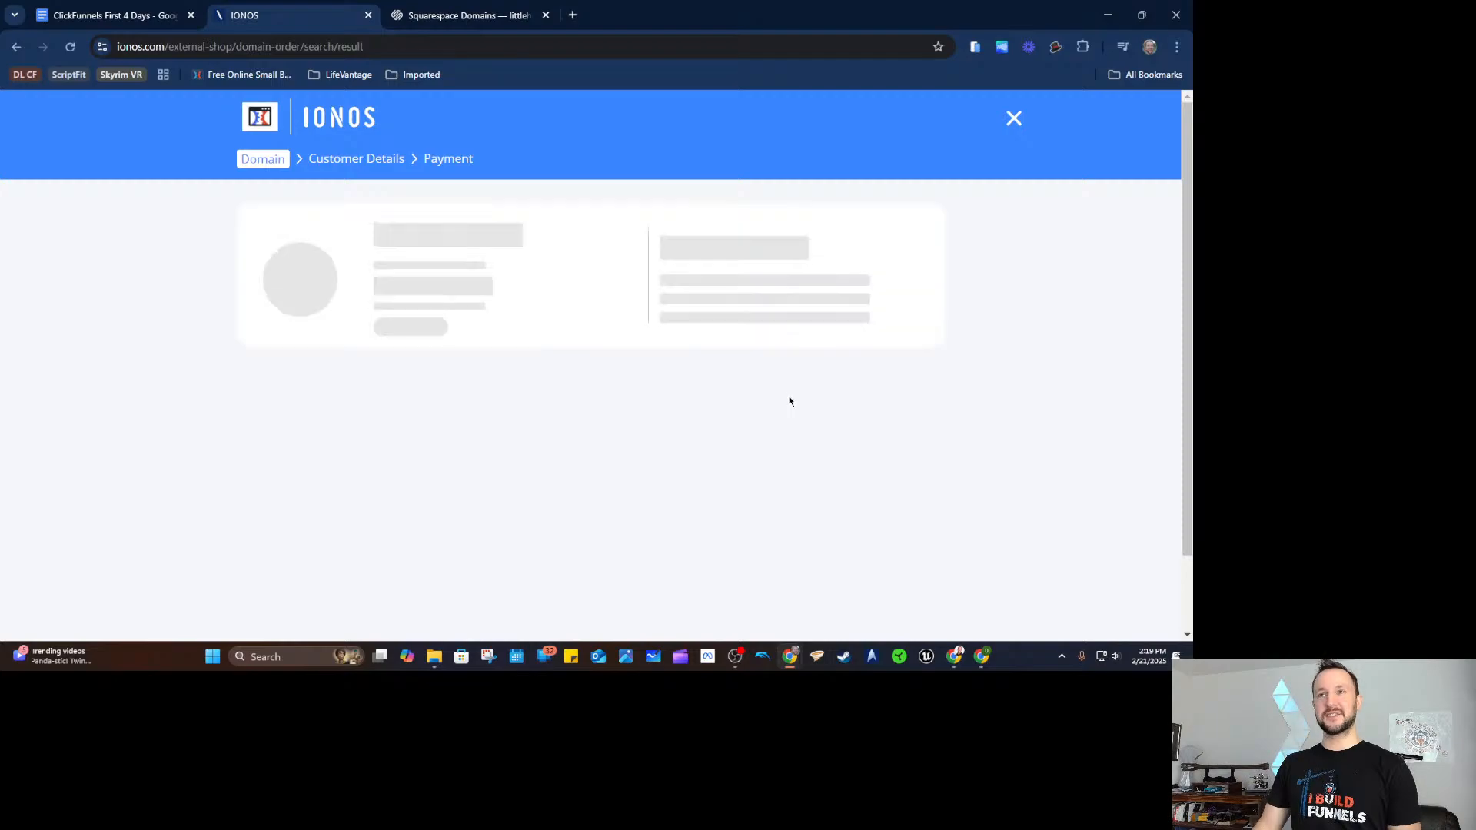
Note that the name domain is taken and review the recommended alternatives and their first-year prices.
{"action": "left_click_drag", "start_coordinate": [478, 223], "coordinate": [302, 224]}
{"action": "left_click", "coordinate": [177, 316]}
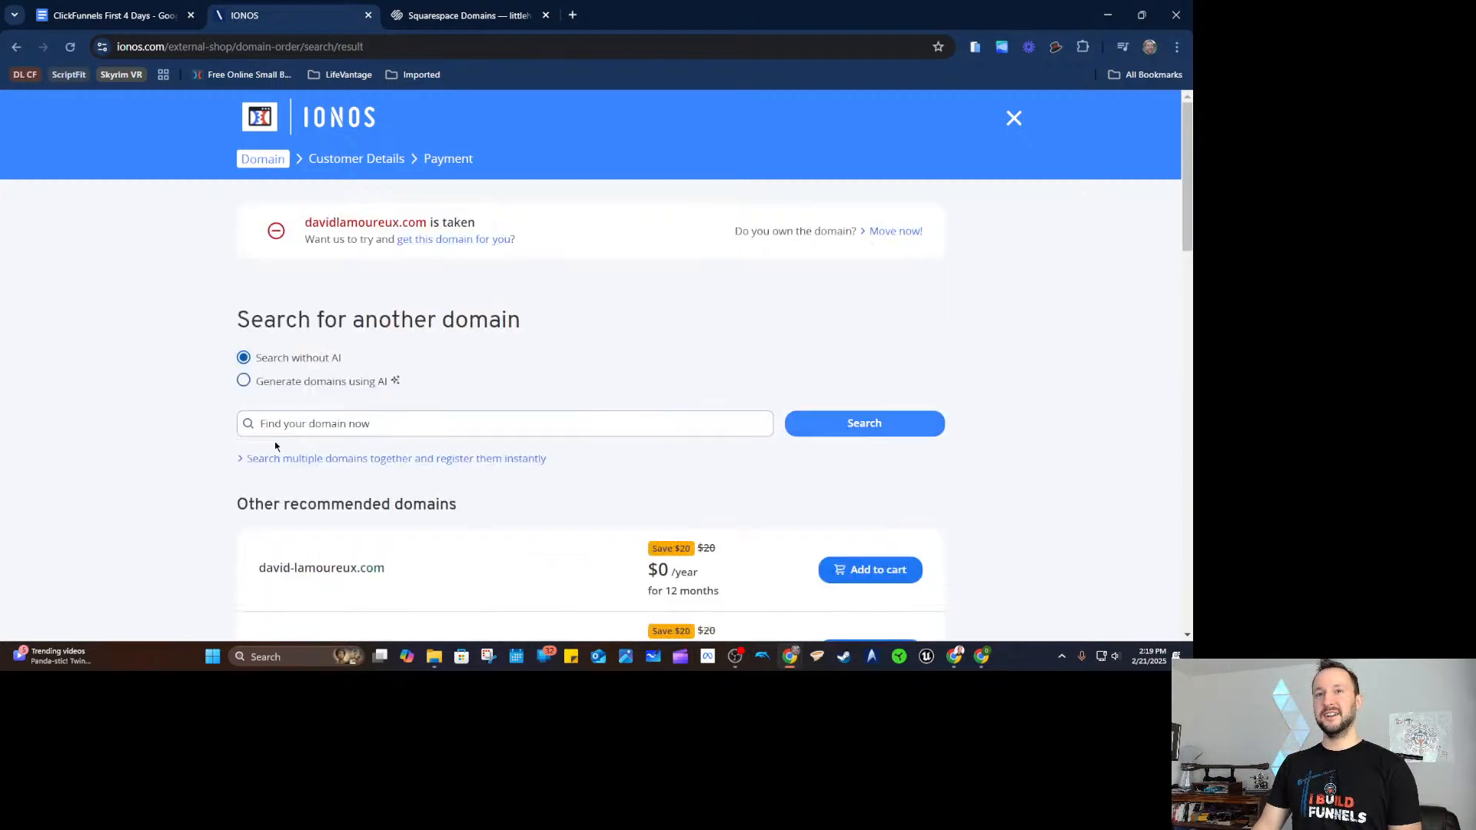
{"action": "scroll", "coordinate": [431, 408], "scroll_direction": "down", "scroll_amount": 1}
{"action": "scroll", "coordinate": [477, 415], "scroll_direction": "down", "scroll_amount": 1}
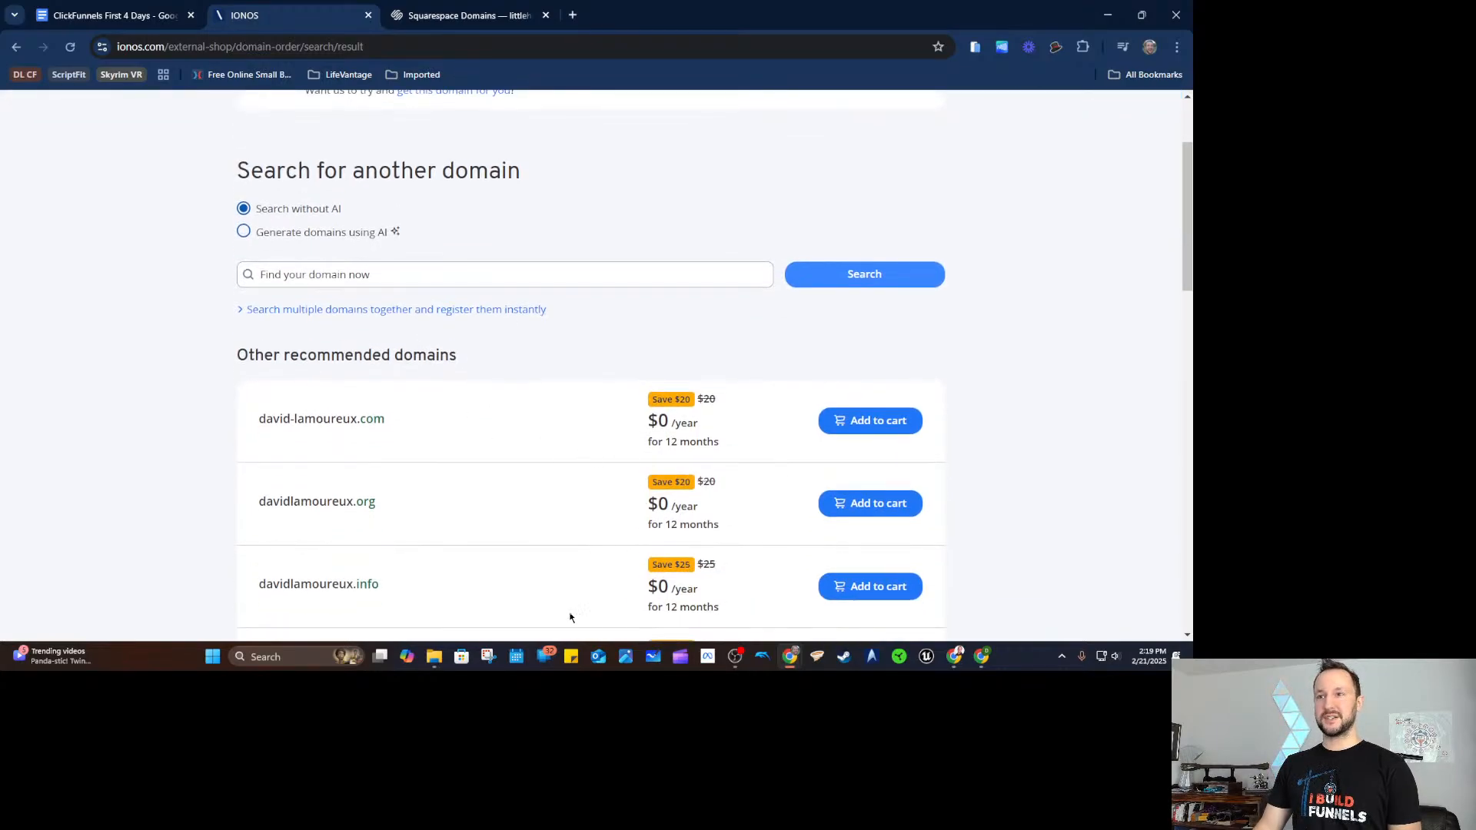
{"action": "scroll", "coordinate": [690, 430], "scroll_direction": "down", "scroll_amount": 1}
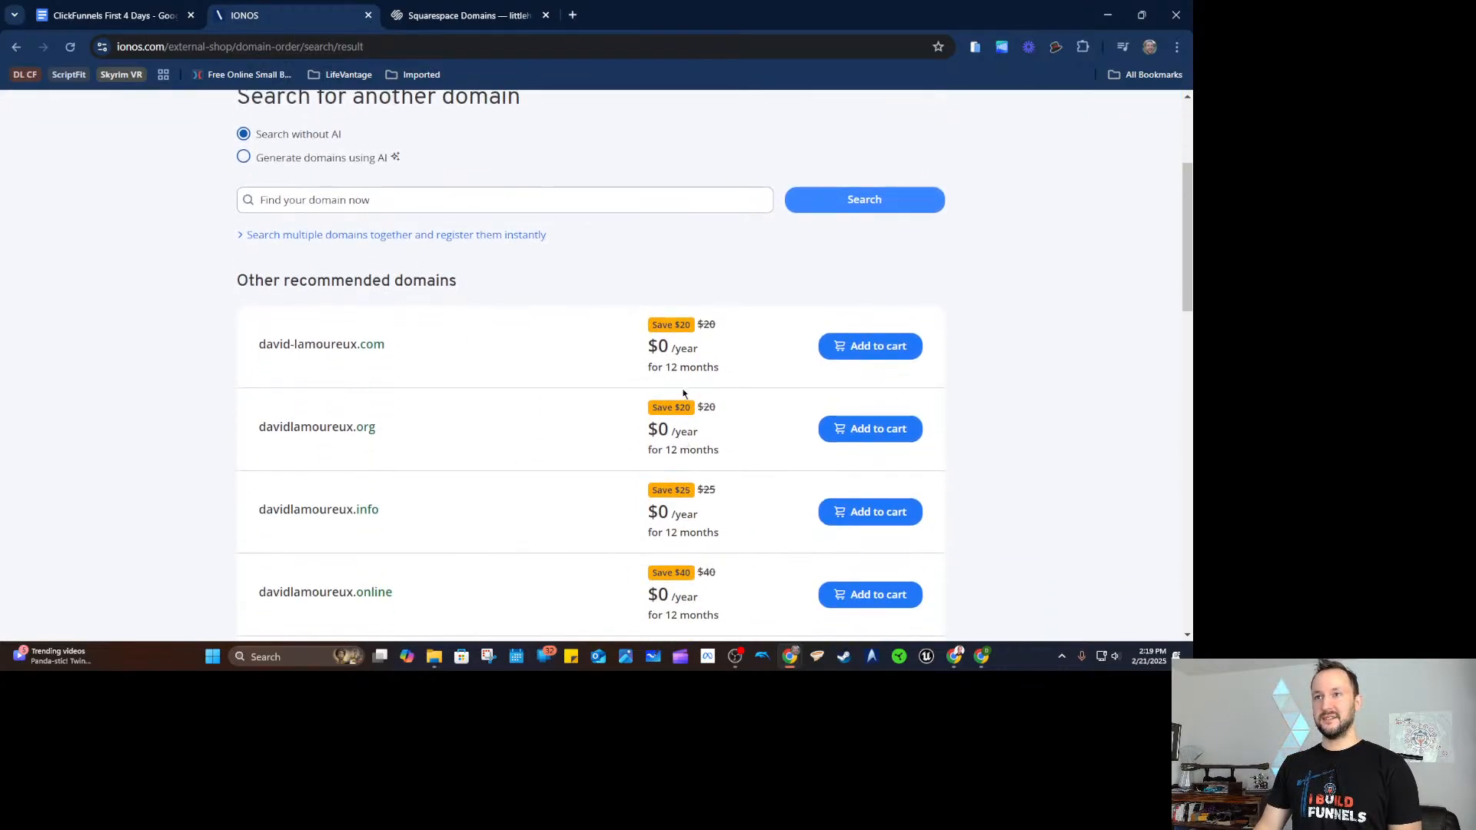
{"action": "left_click_drag", "start_coordinate": [705, 345], "coordinate": [613, 366]}
{"action": "left_click", "coordinate": [718, 352]}
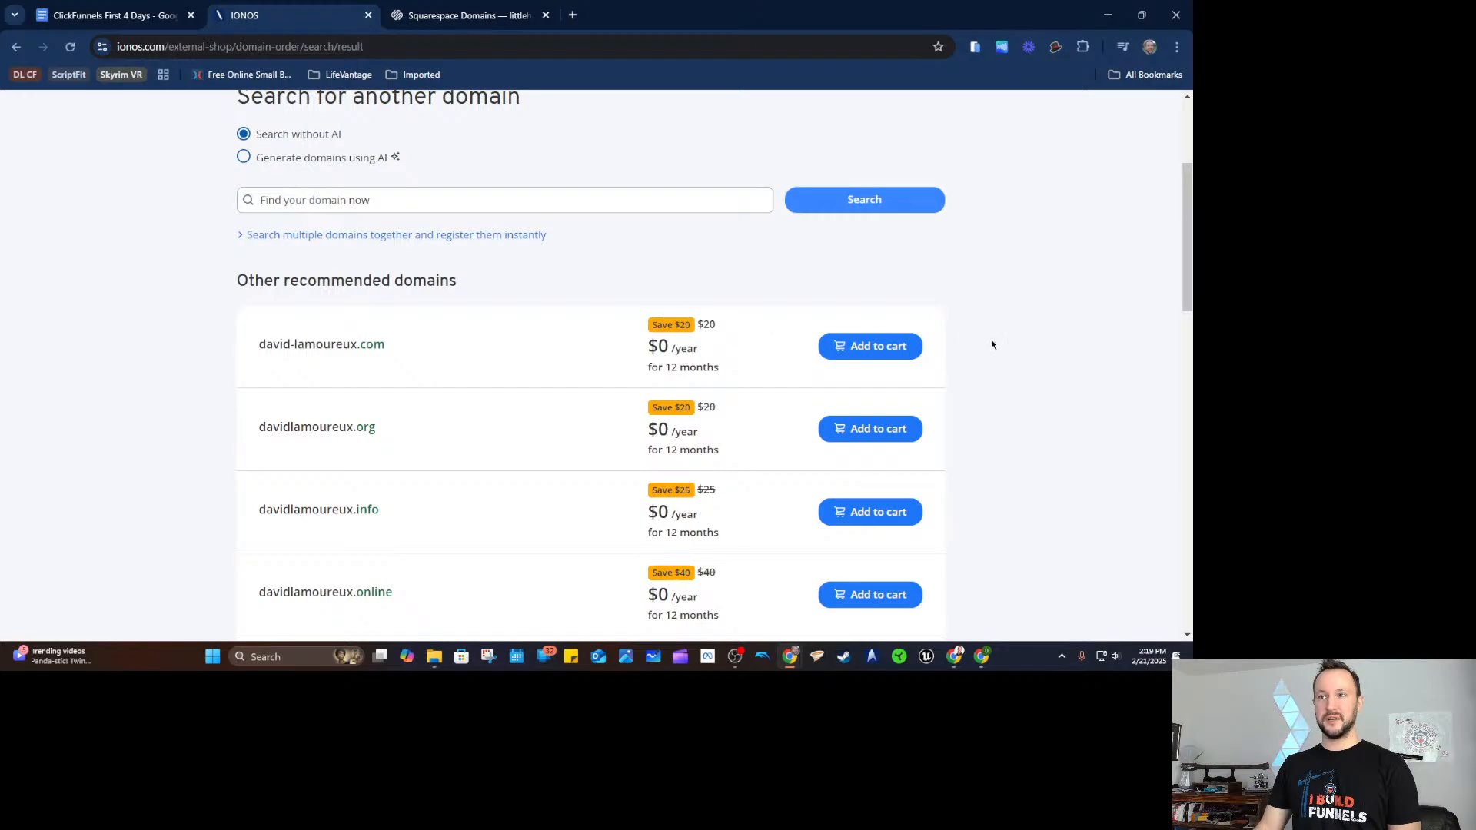
{"action": "scroll", "coordinate": [981, 362], "scroll_direction": "down", "scroll_amount": 1}
{"action": "scroll", "coordinate": [503, 346], "scroll_direction": "up", "scroll_amount": 2}
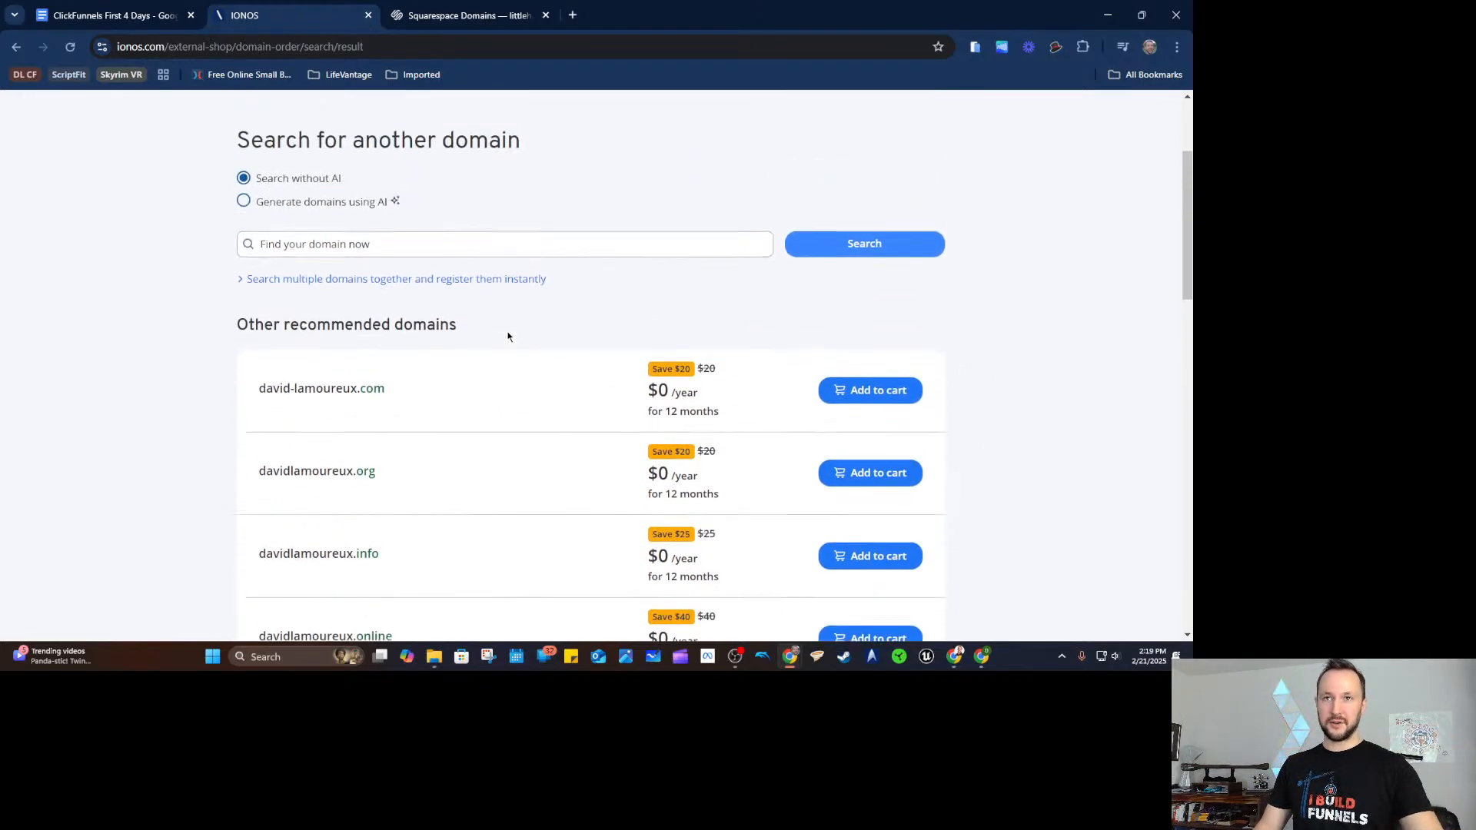
Try variations of the name domain, such as added prefixes, in the 'Find your domain now' field.
{"action": "left_click", "coordinate": [504, 277]}
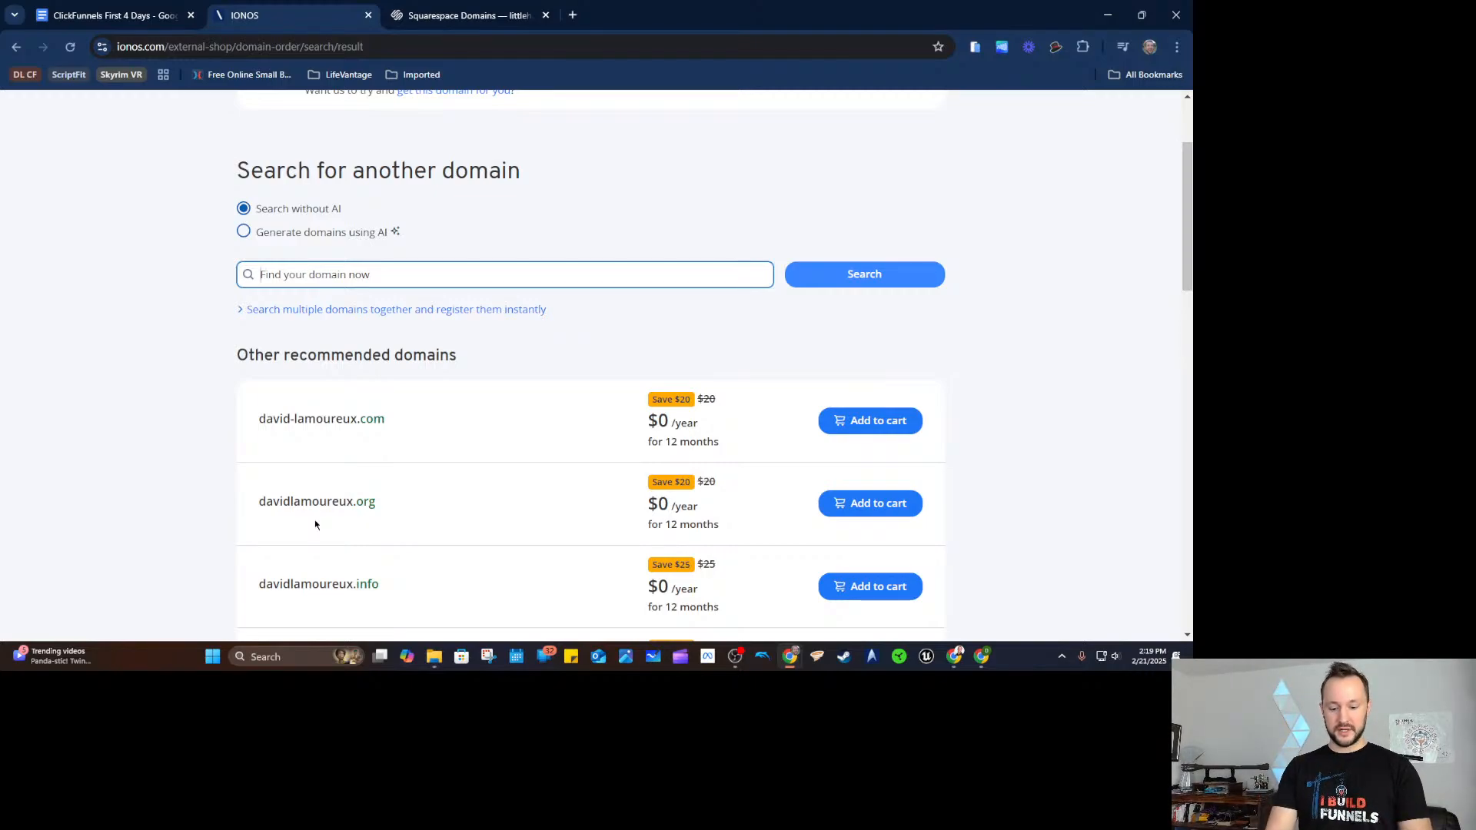
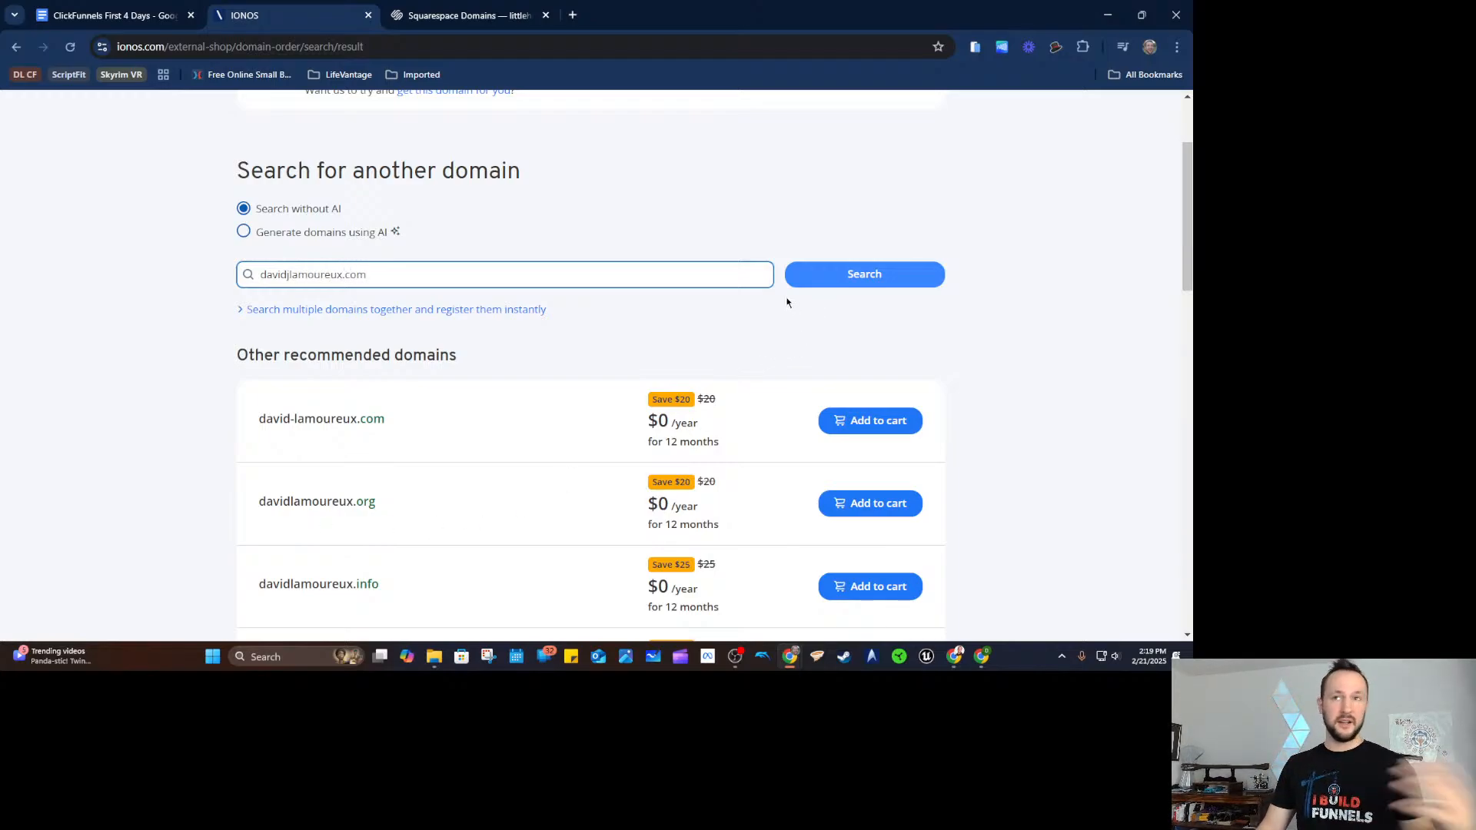
{"action": "left_click", "coordinate": [287, 274]}
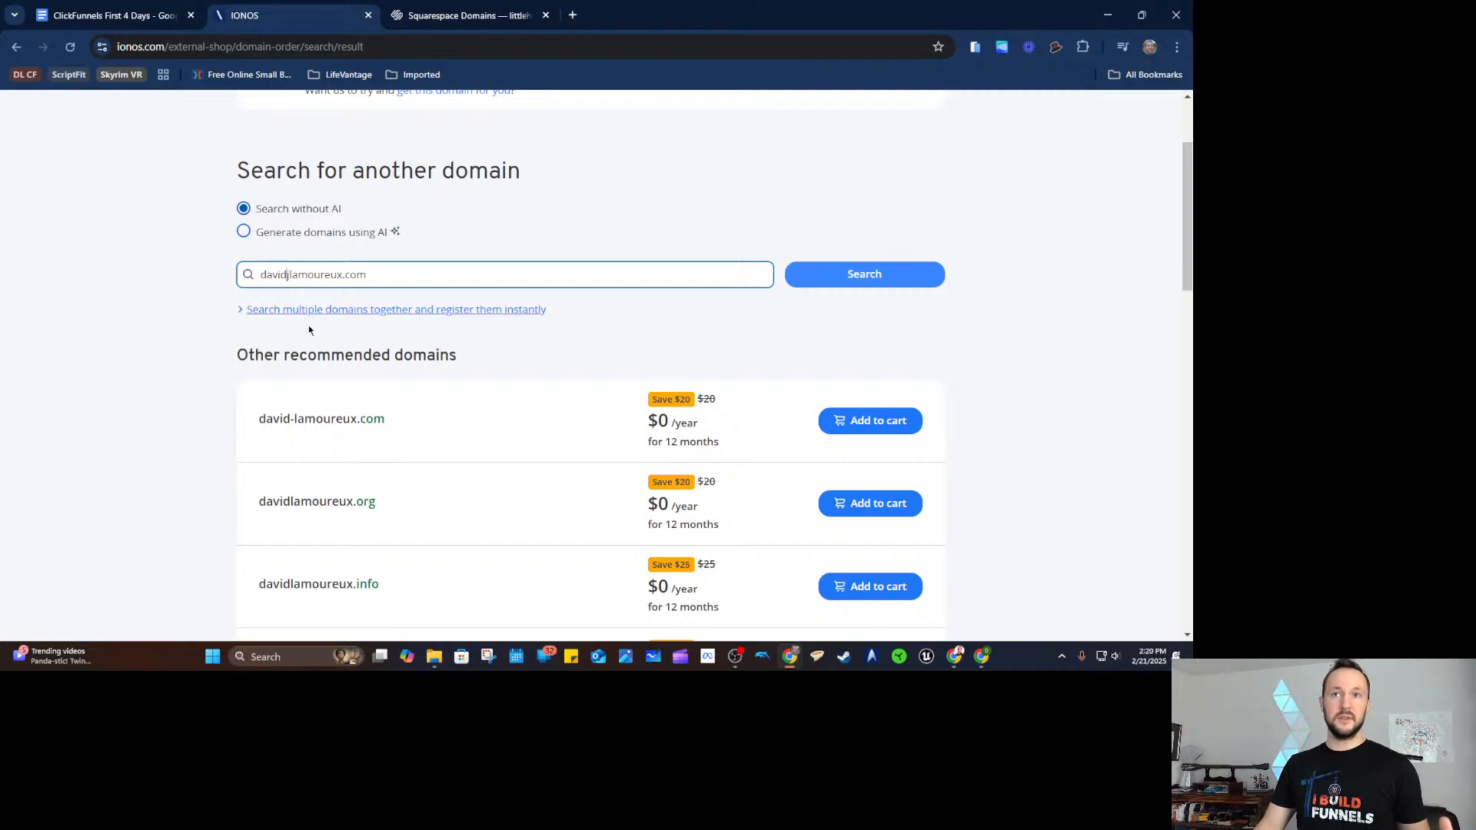
{"action": "key", "text": "BackSpace"}
{"action": "type", "text": "thereal"}
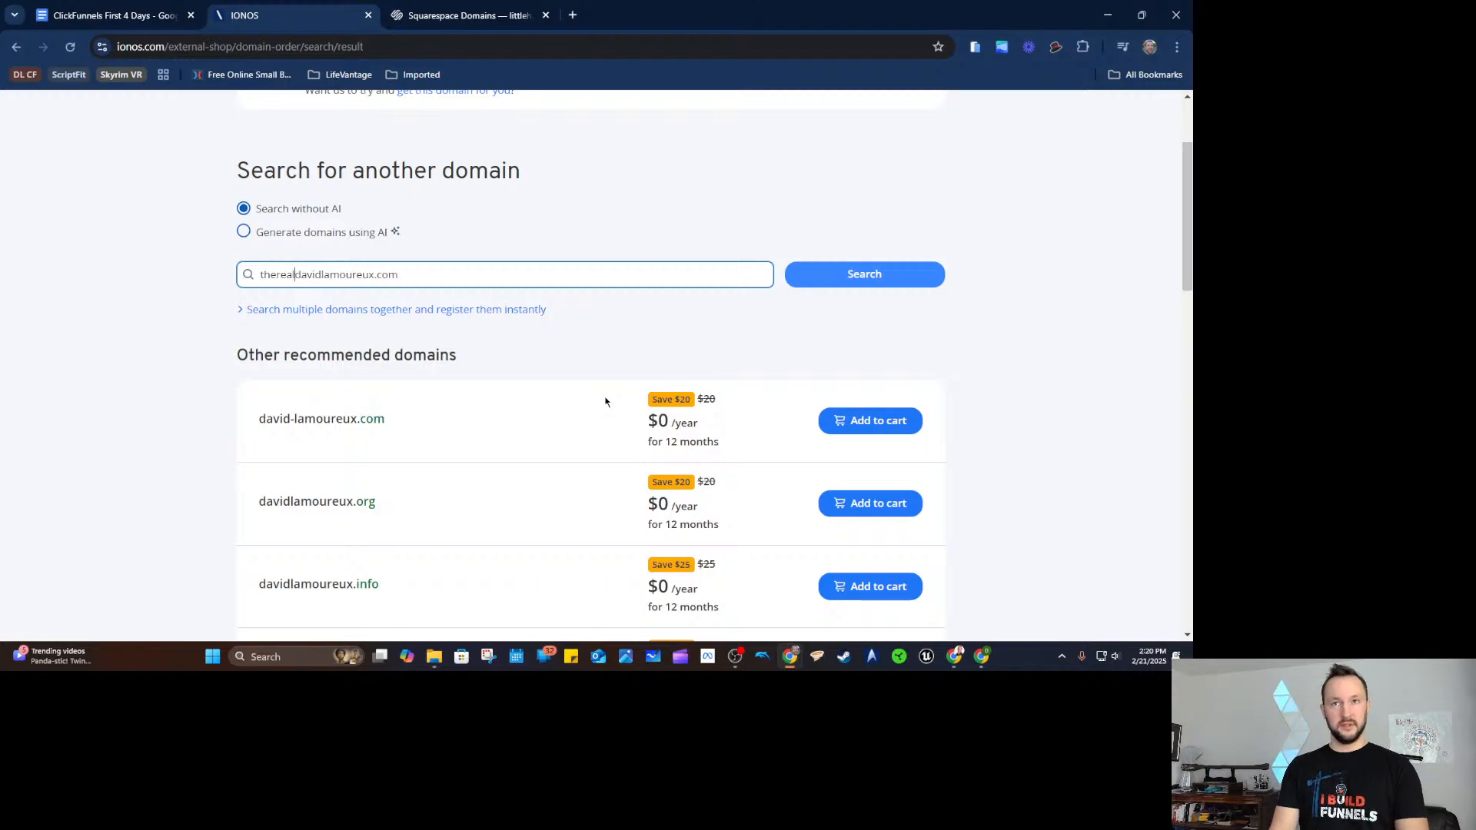
{"action": "key", "text": "BackSpace"}
{"action": "key", "text": "BackSpace"}
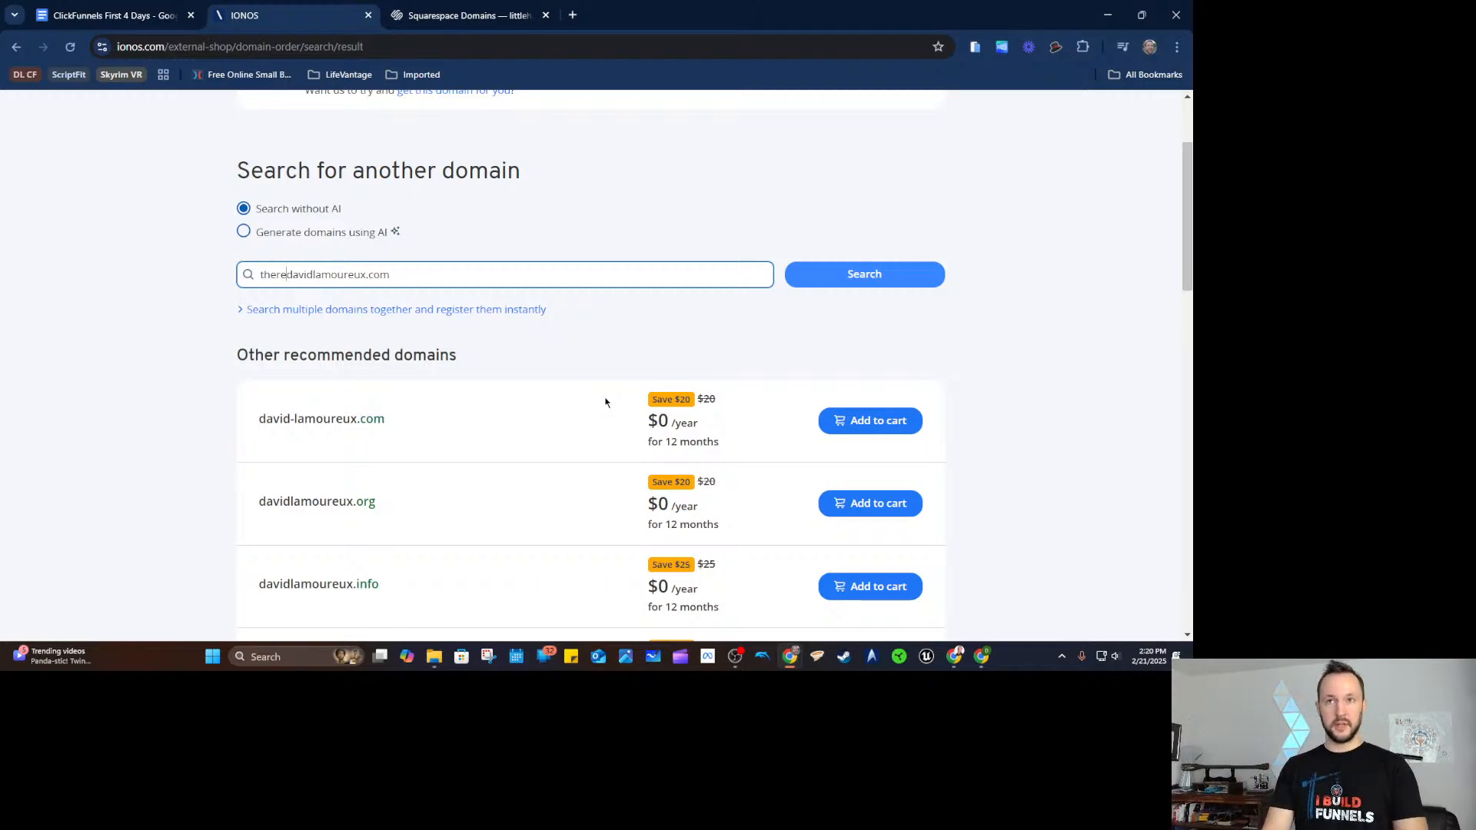
{"action": "key", "text": "BackSpace"}
{"action": "key", "text": "BackSpace"}
{"action": "key", "text": "BackSpace"}
{"action": "key", "text": "BackSpace"}
{"action": "key", "text": "BackSpace"}
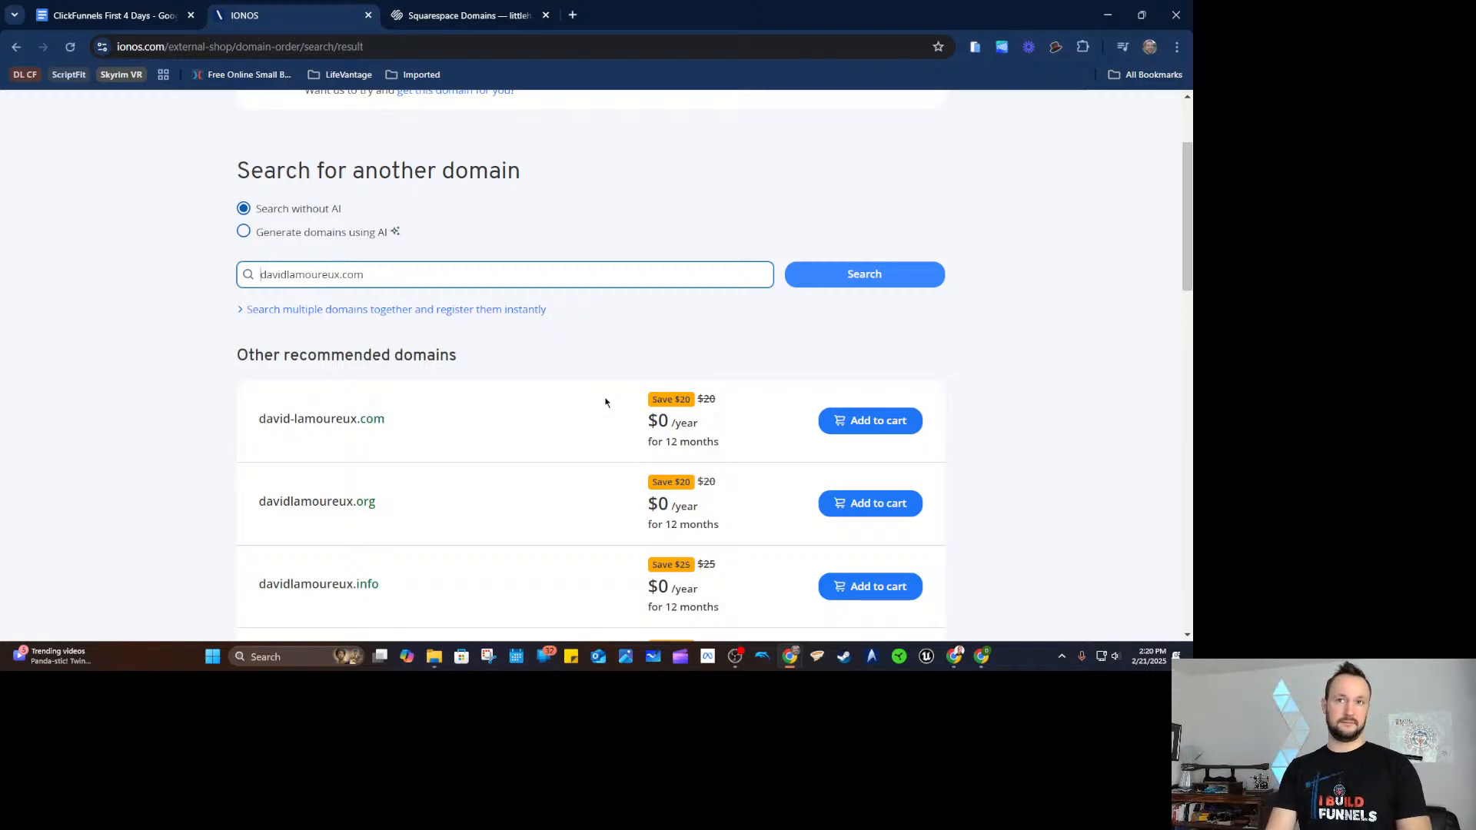
{"action": "type", "text": "its"}
{"action": "key", "text": "BackSpace"}
{"action": "key", "text": "BackSpace"}
{"action": "key", "text": "BackSpace"}
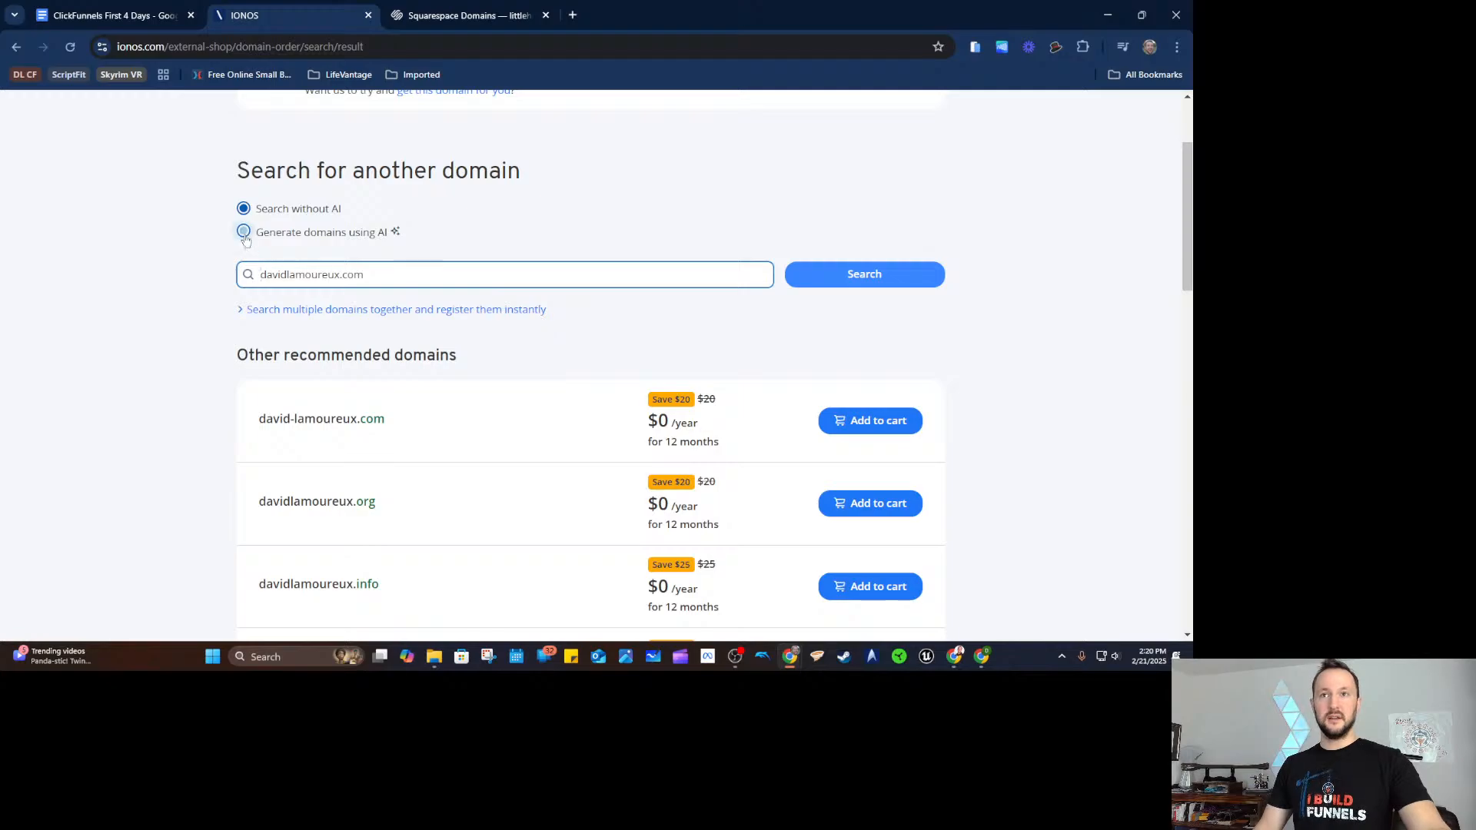
Generate AI domain ideas from the description 'I want to build an ecommerce store around health product'.
{"action": "left_click", "coordinate": [300, 240]}
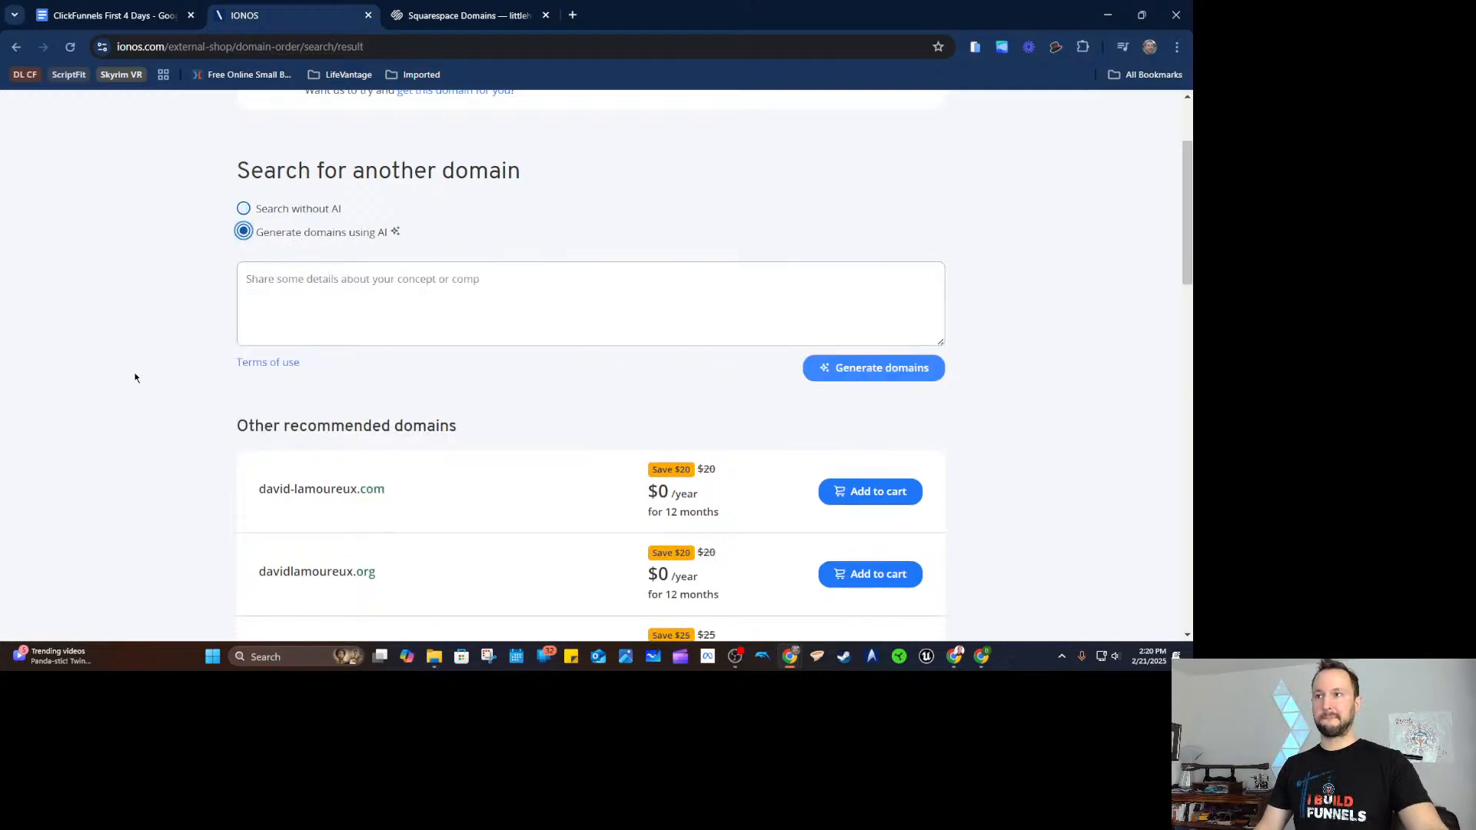
{"action": "left_click", "coordinate": [242, 343]}
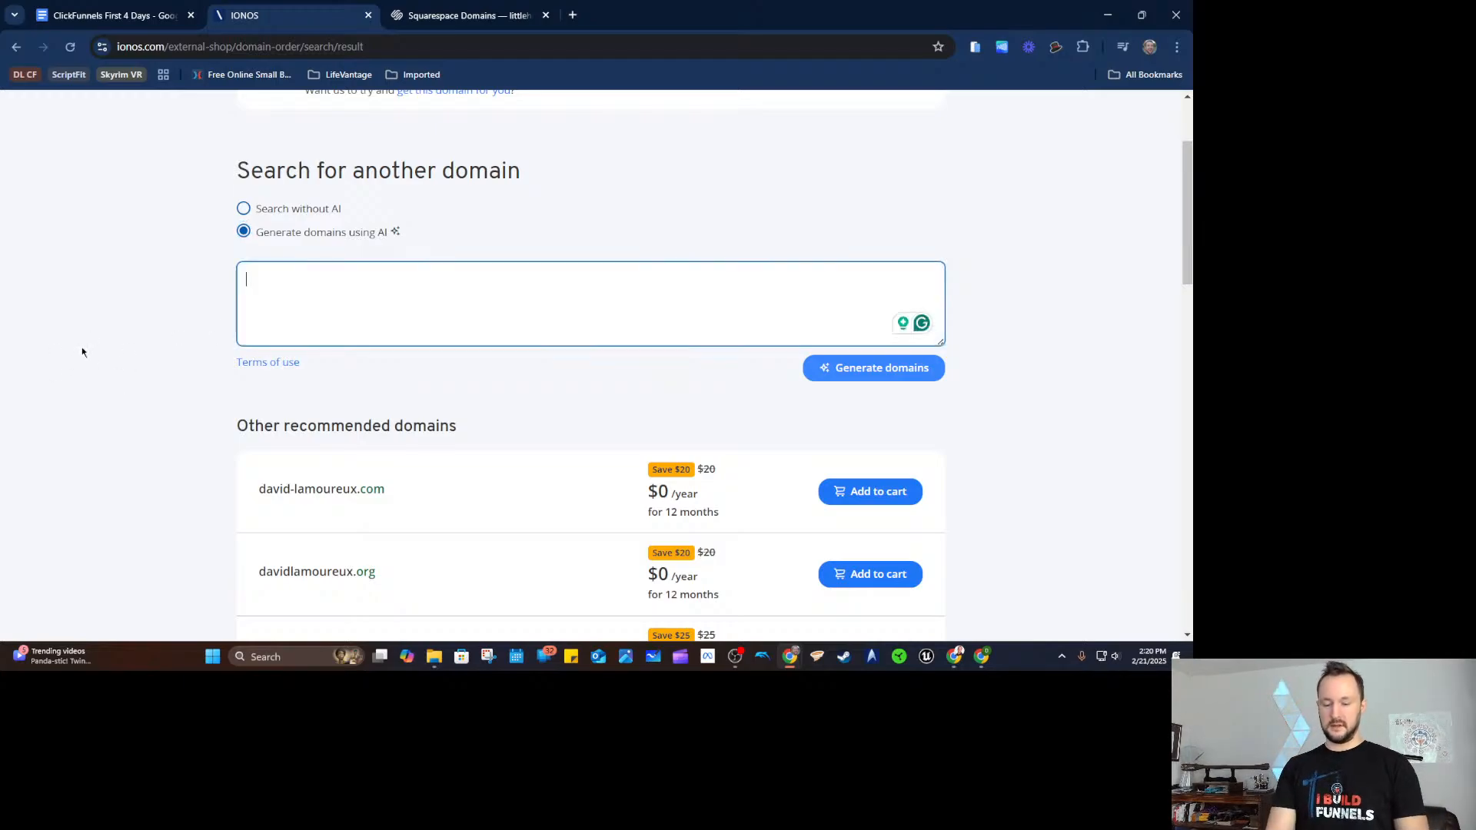
{"action": "type", "text": "I want"}
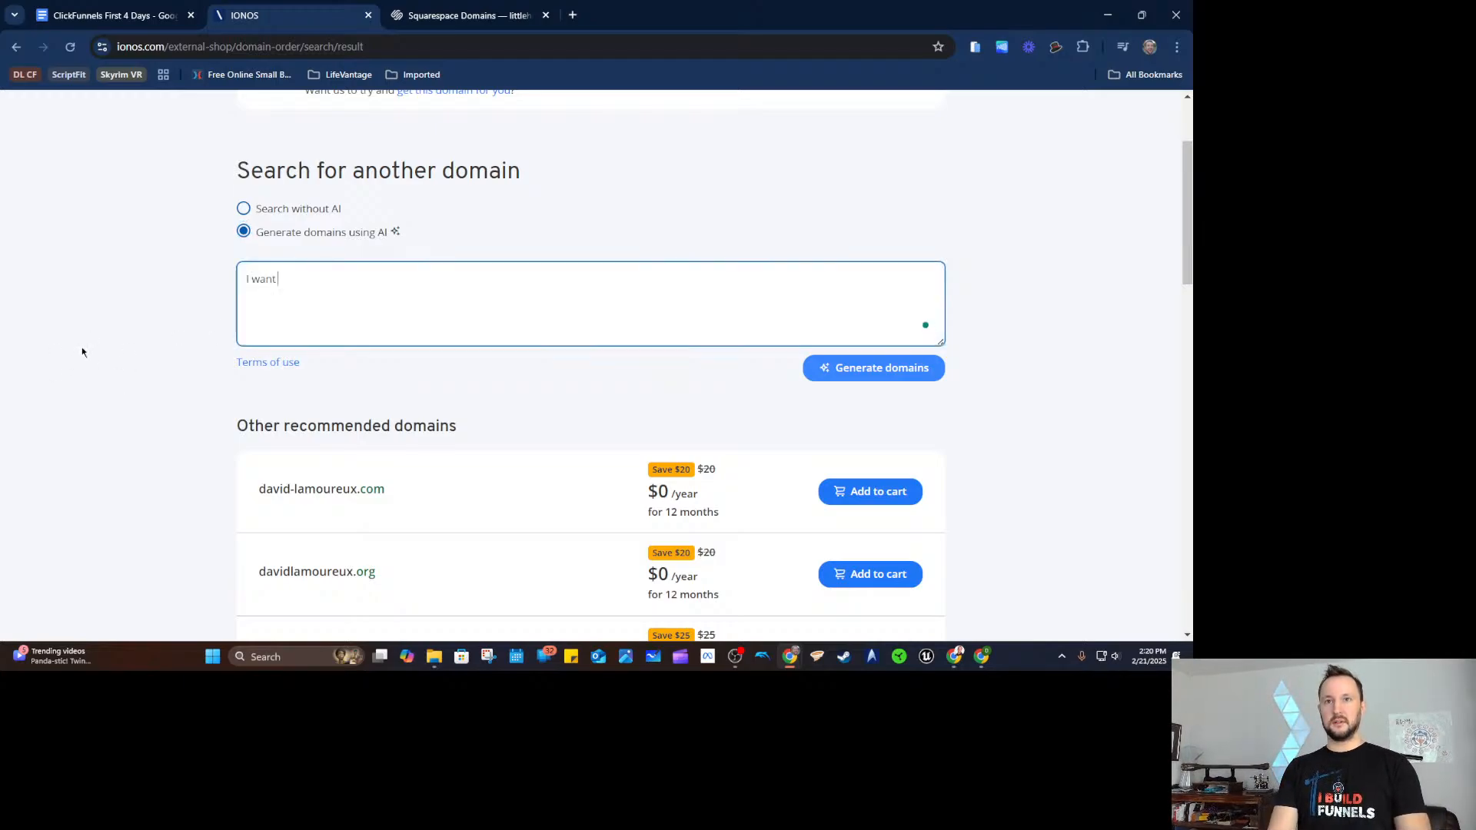
{"action": "type", "text": " to build "}
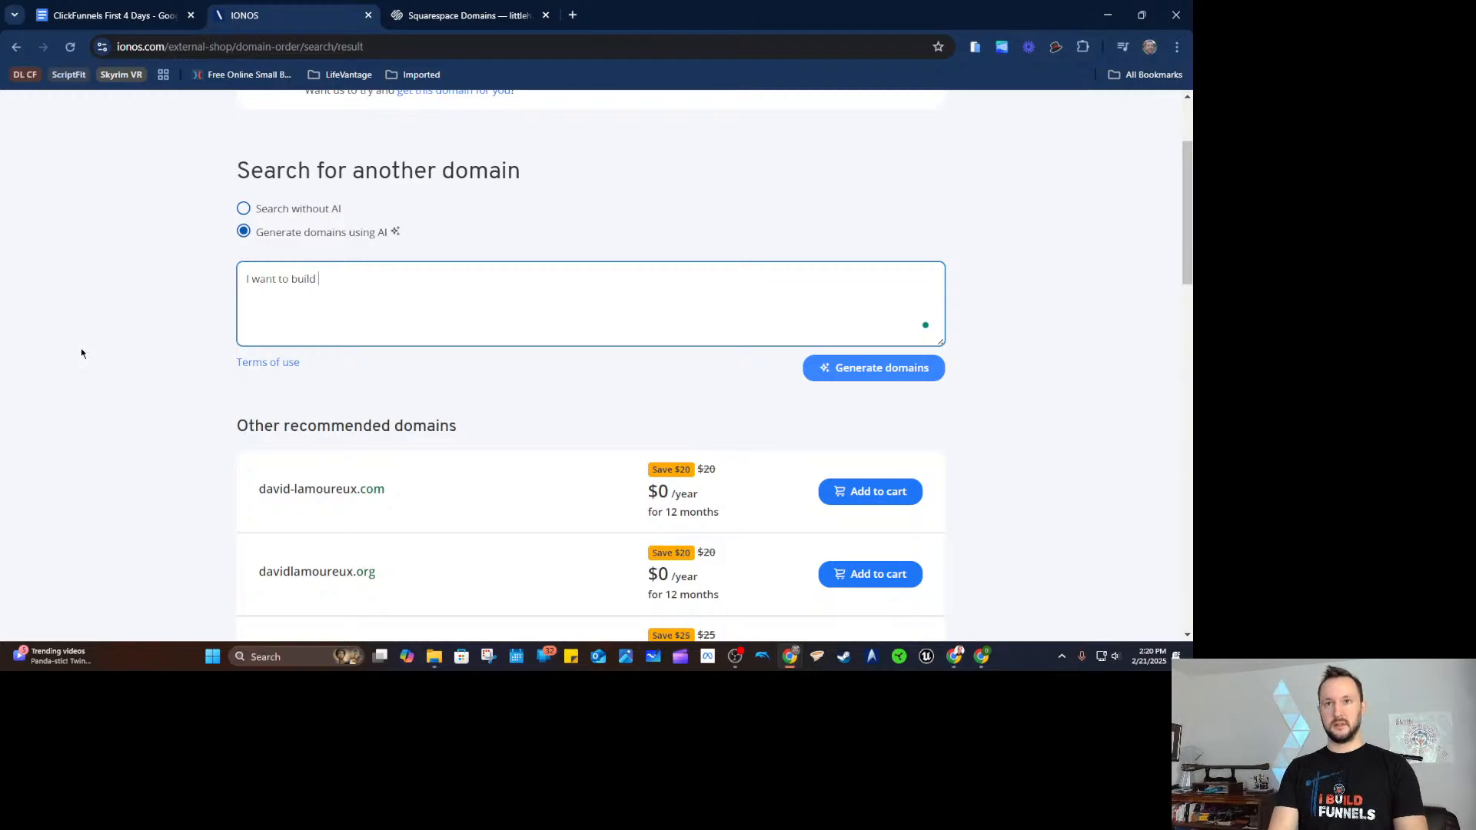
{"action": "type", "text": "an ecommerce sto"}
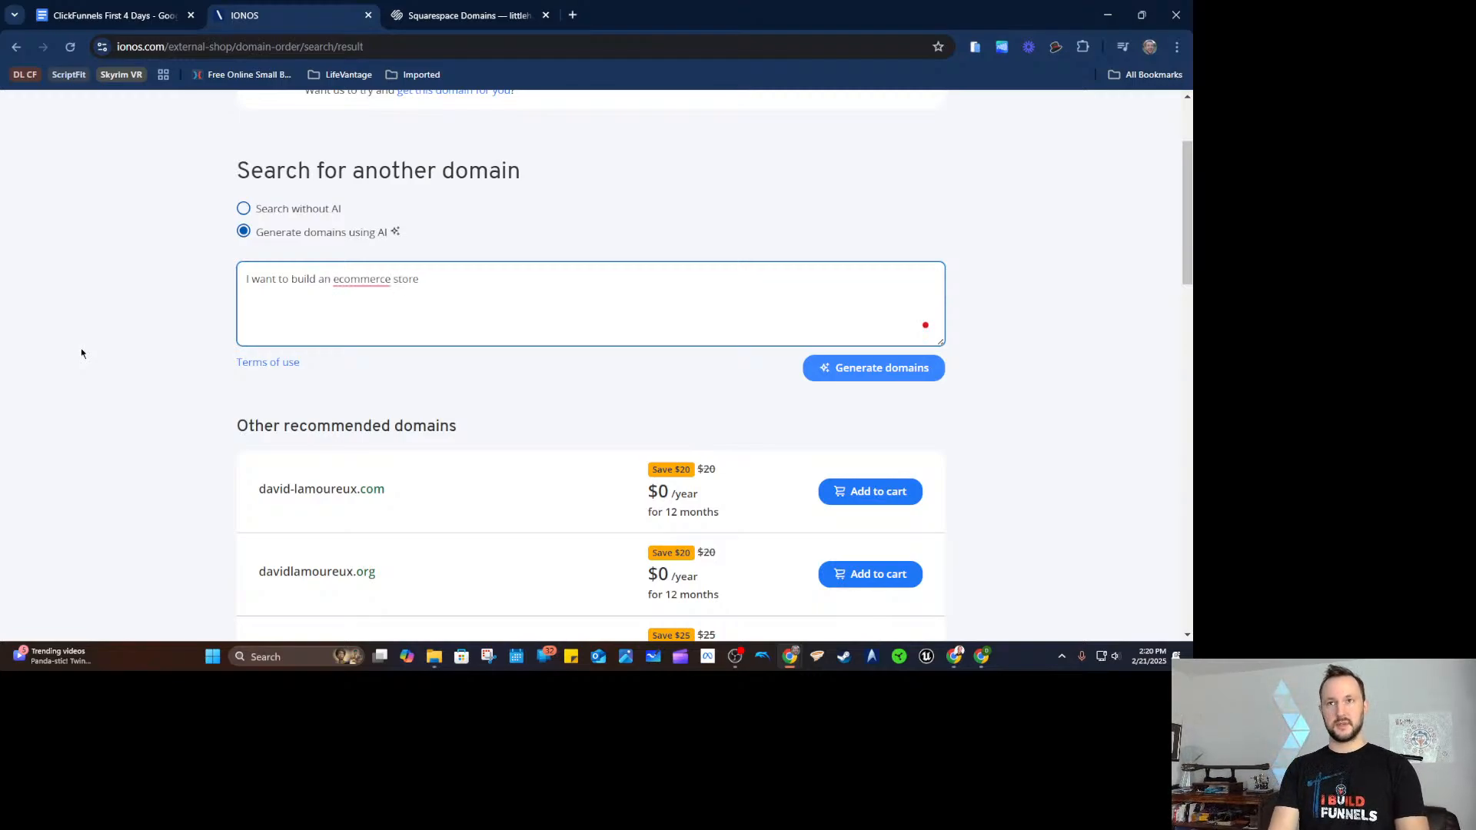
{"action": "type", "text": "re around health"}
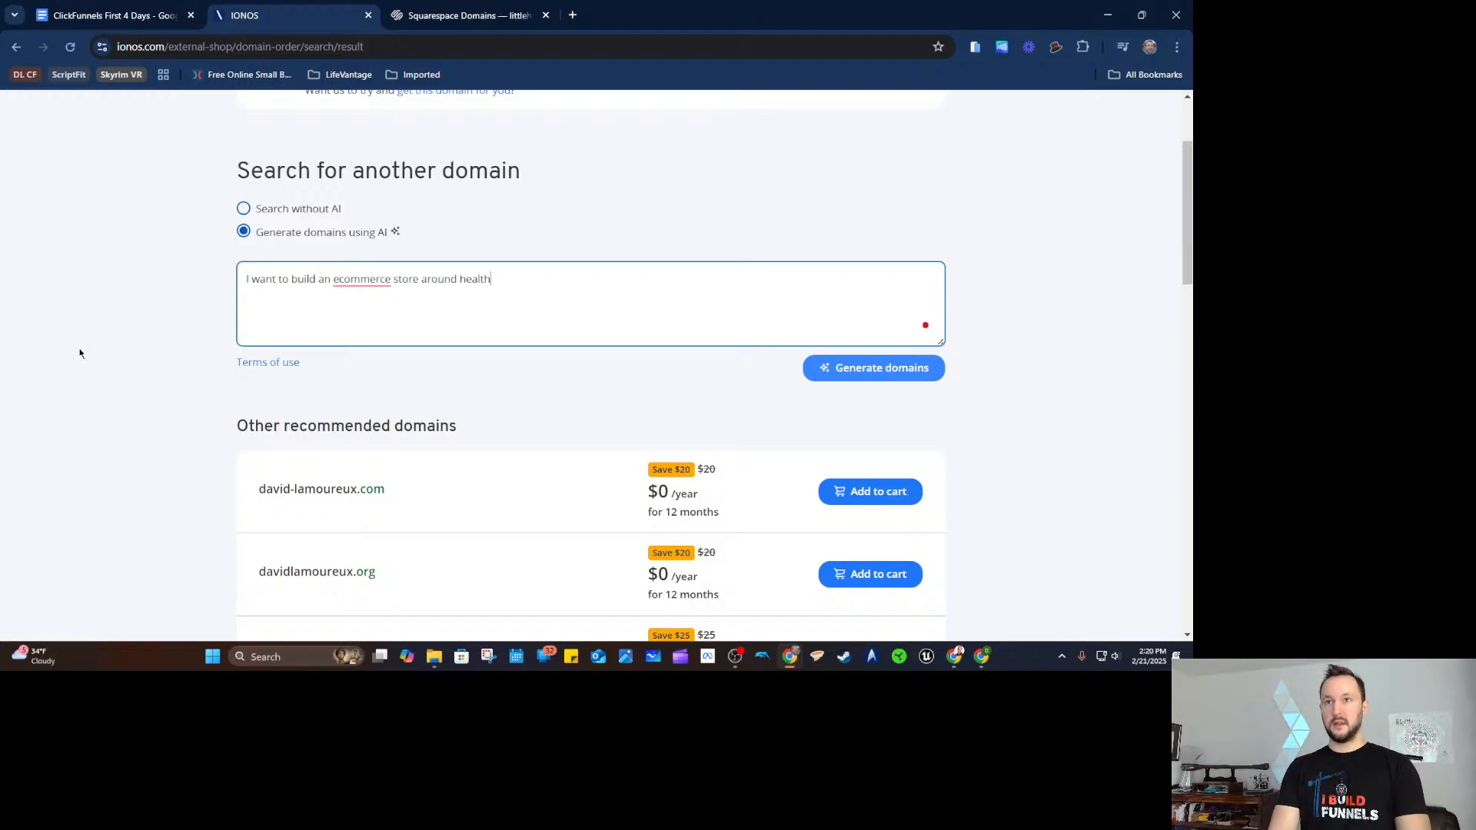
{"action": "type", "text": " products"}
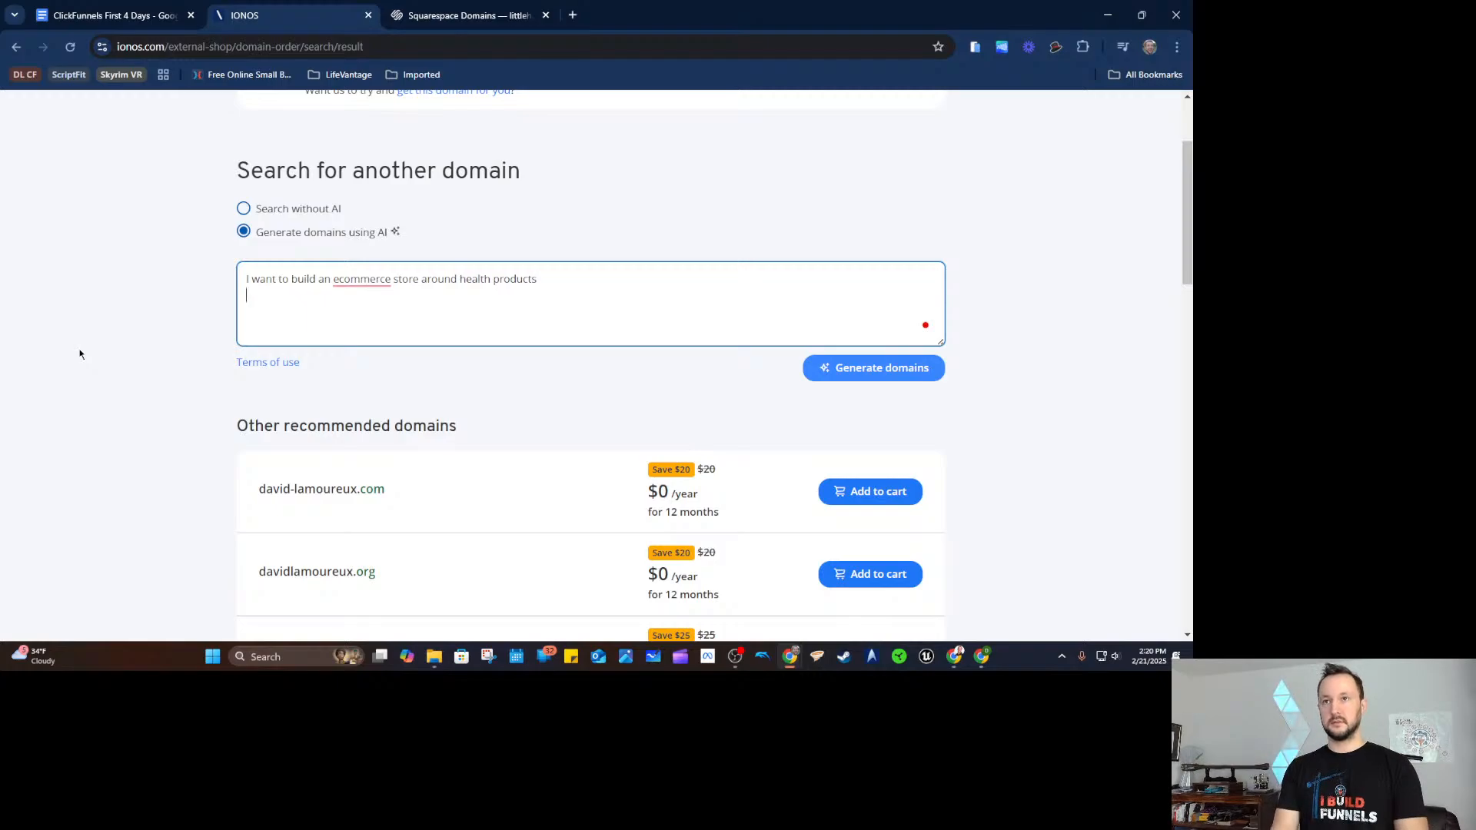
{"action": "left_click", "coordinate": [868, 368]}
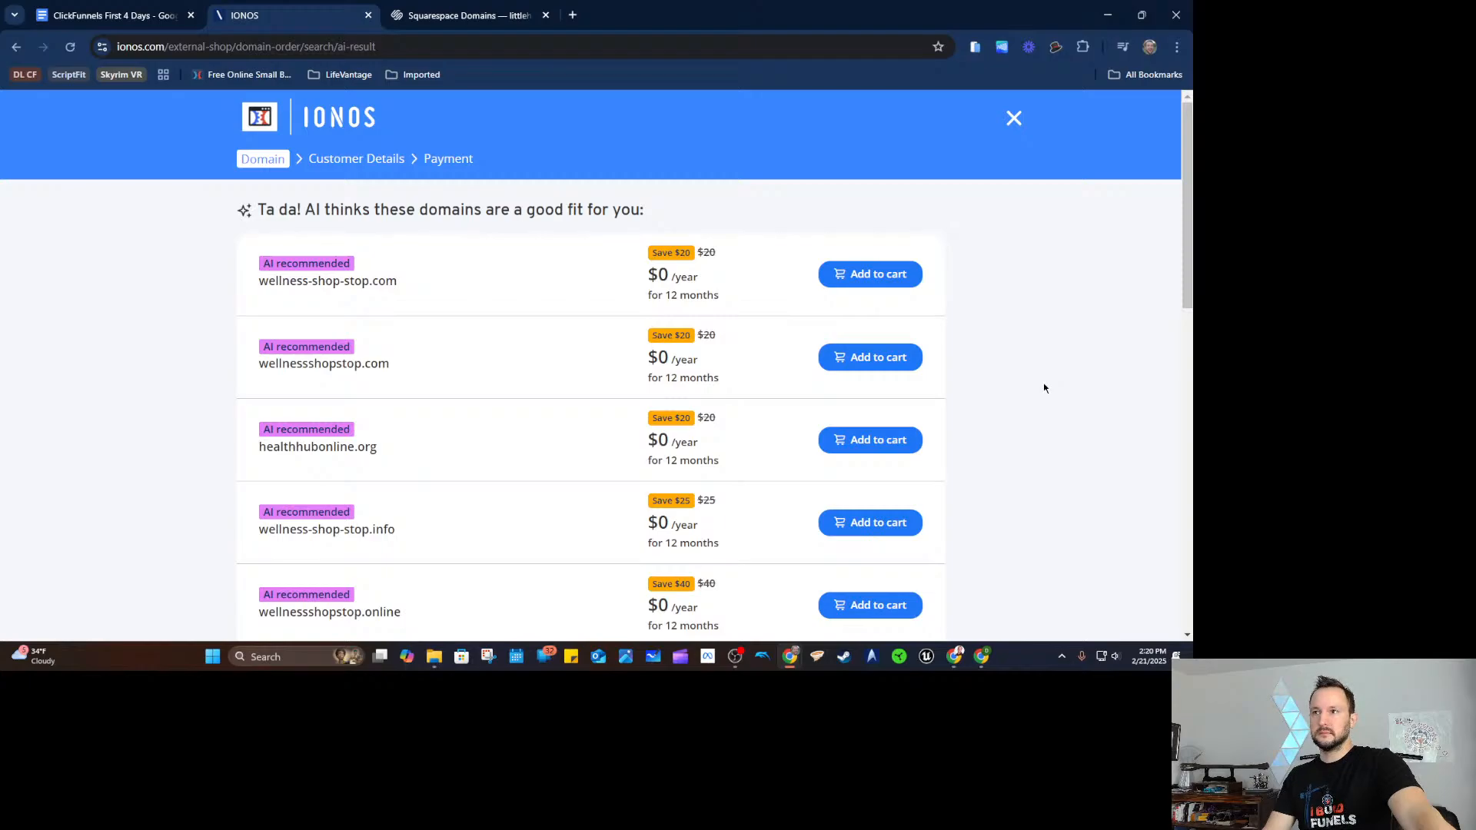
Review the AI-recommended domains, pointing out wellness-shop-stop.com.
{"action": "left_click_drag", "start_coordinate": [322, 207], "coordinate": [607, 208]}
{"action": "left_click", "coordinate": [642, 208]}
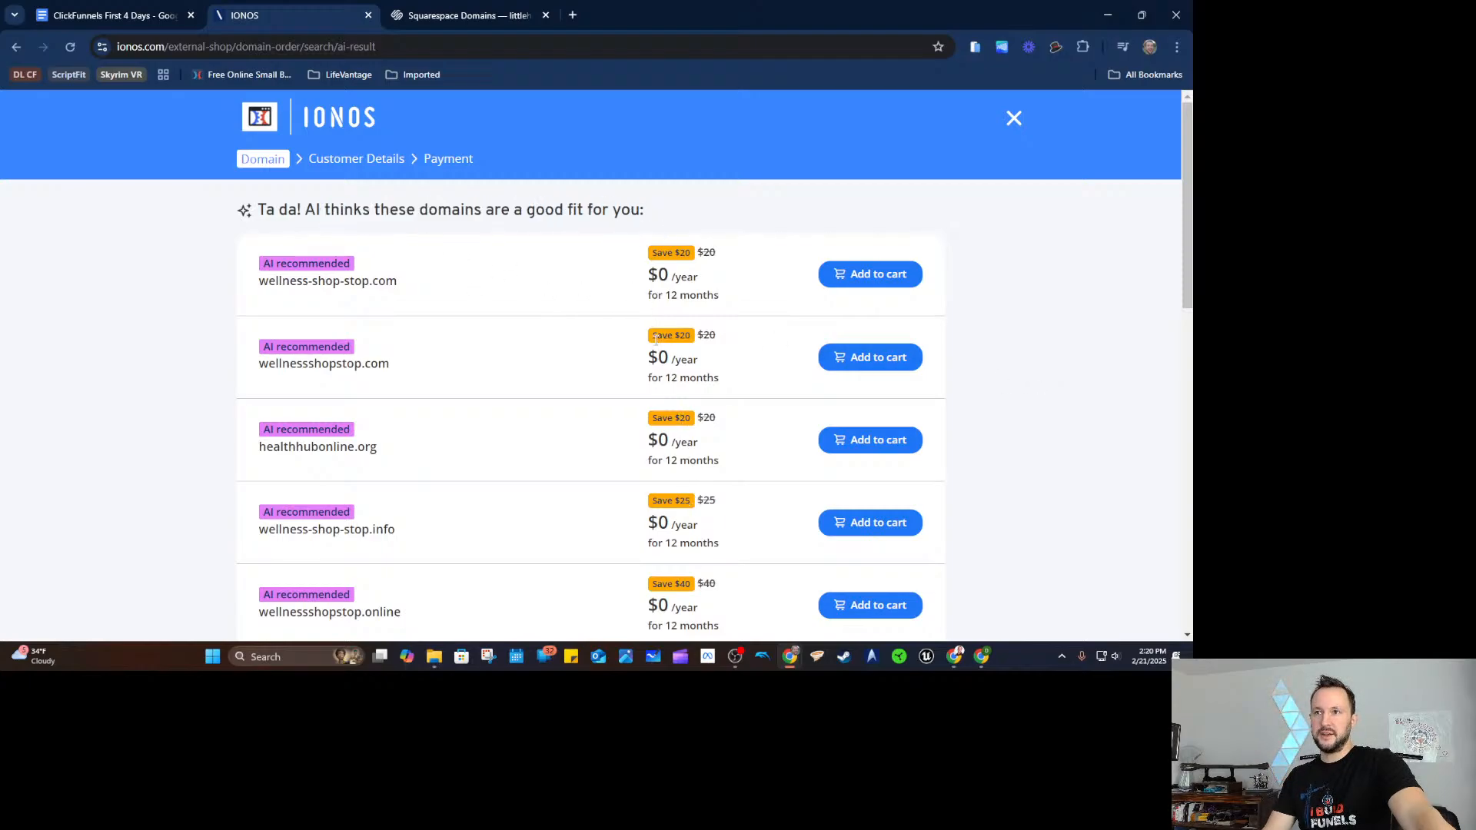
{"action": "left_click_drag", "start_coordinate": [392, 284], "coordinate": [230, 296]}
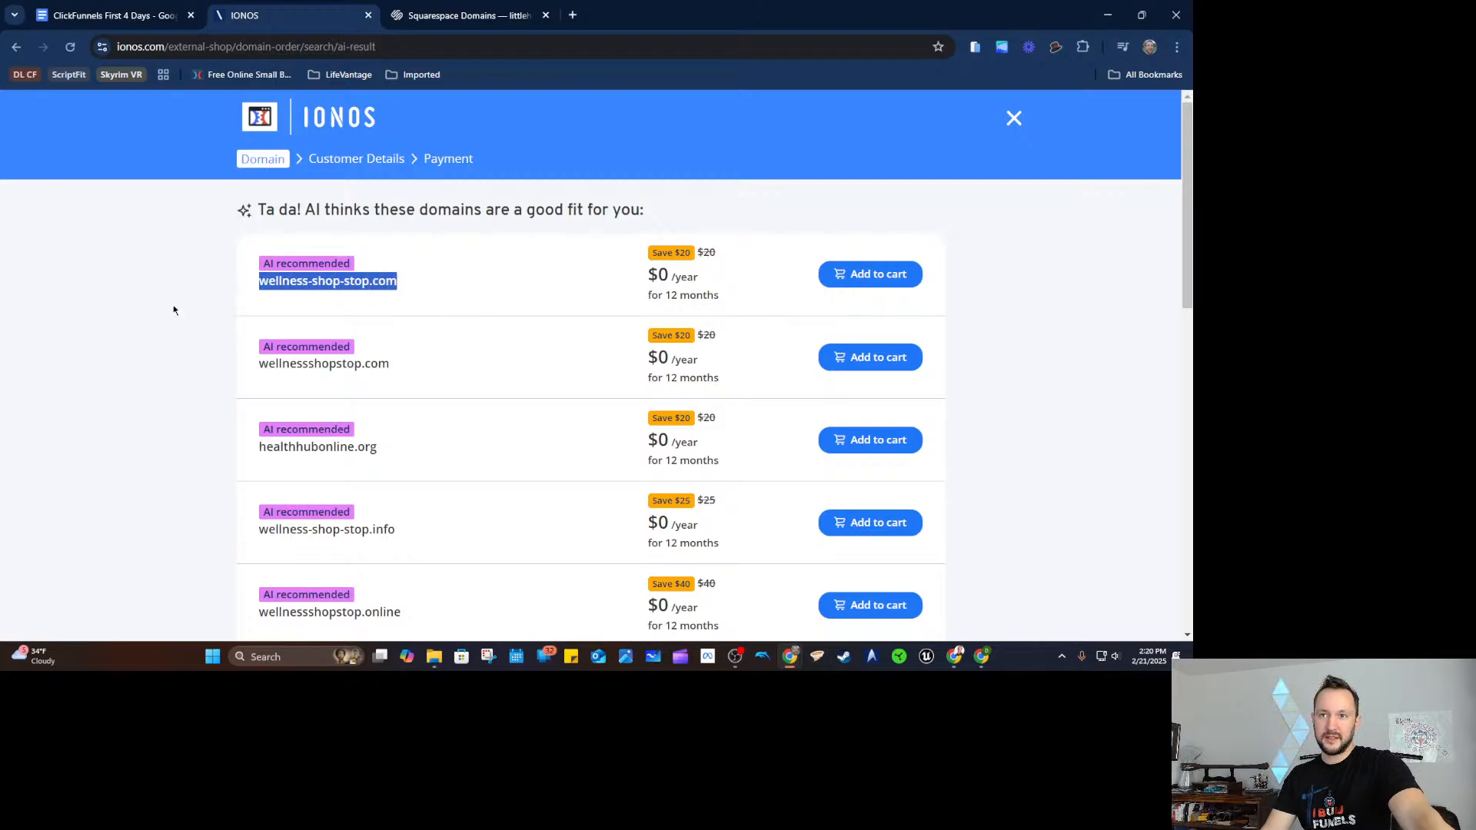
{"action": "scroll", "coordinate": [204, 290], "scroll_direction": "down", "scroll_amount": 4}
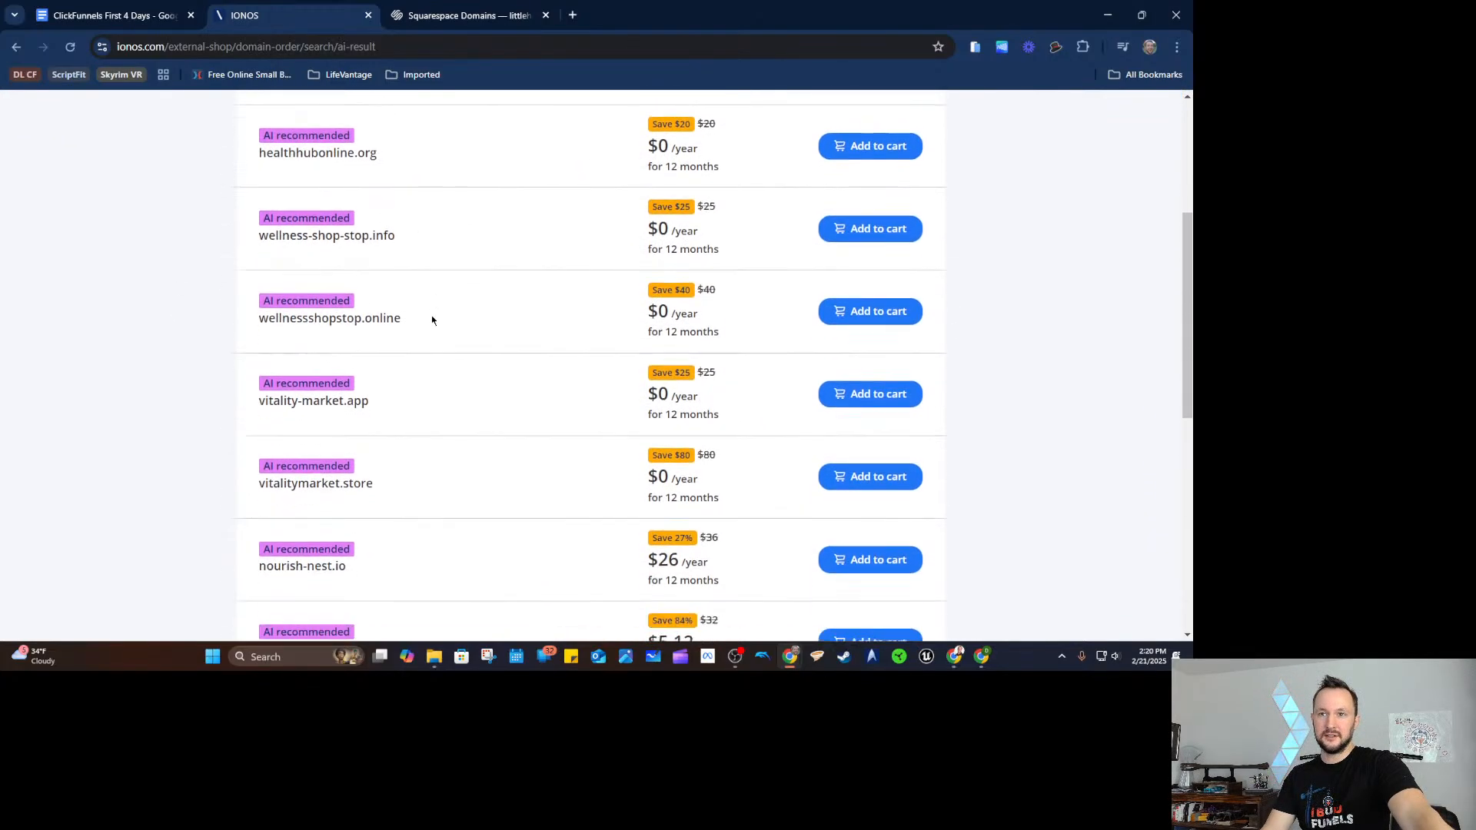
{"action": "scroll", "coordinate": [431, 320], "scroll_direction": "down", "scroll_amount": 7}
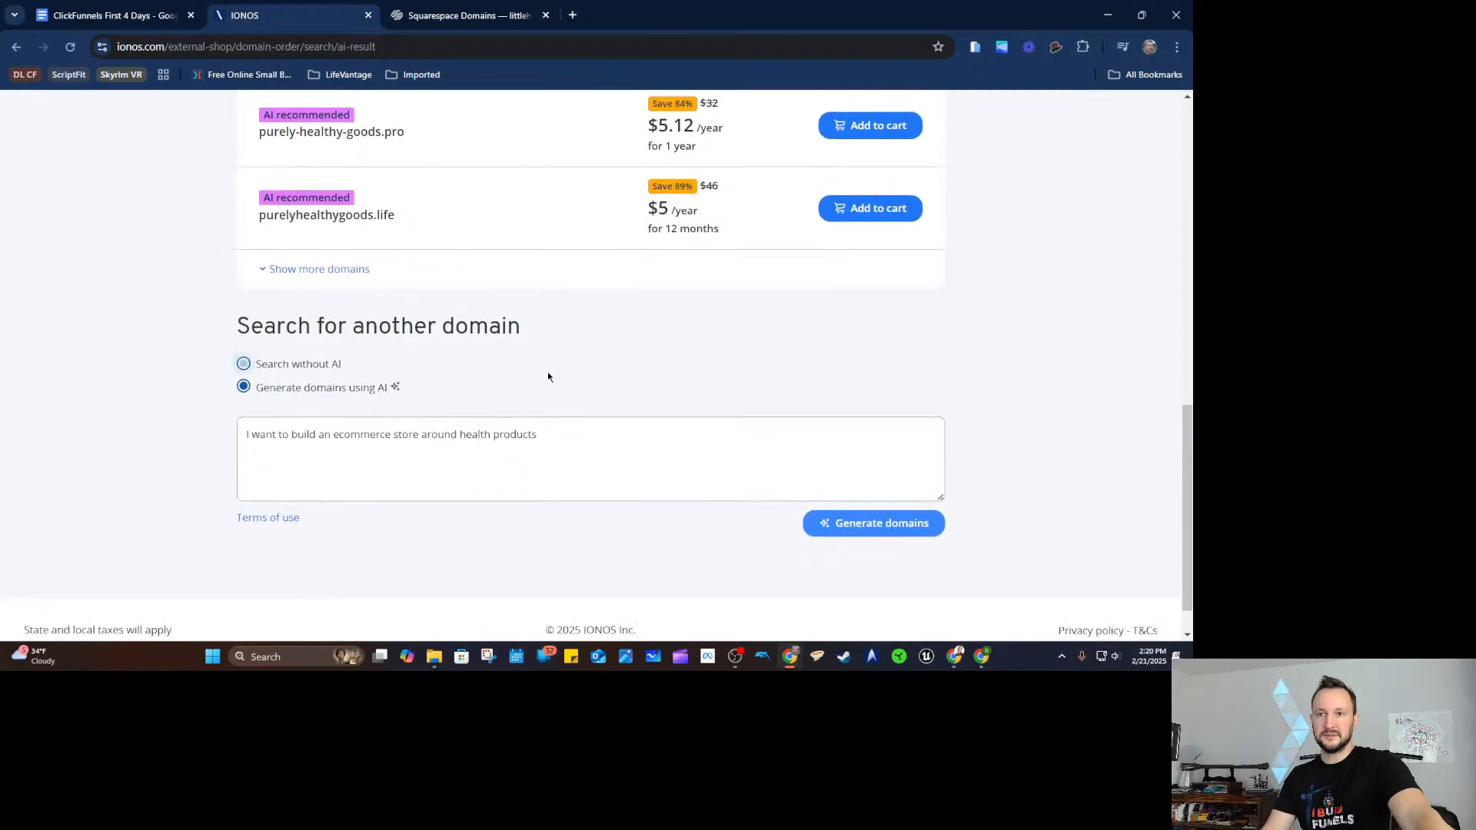
{"action": "scroll", "coordinate": [481, 352], "scroll_direction": "up", "scroll_amount": 10}
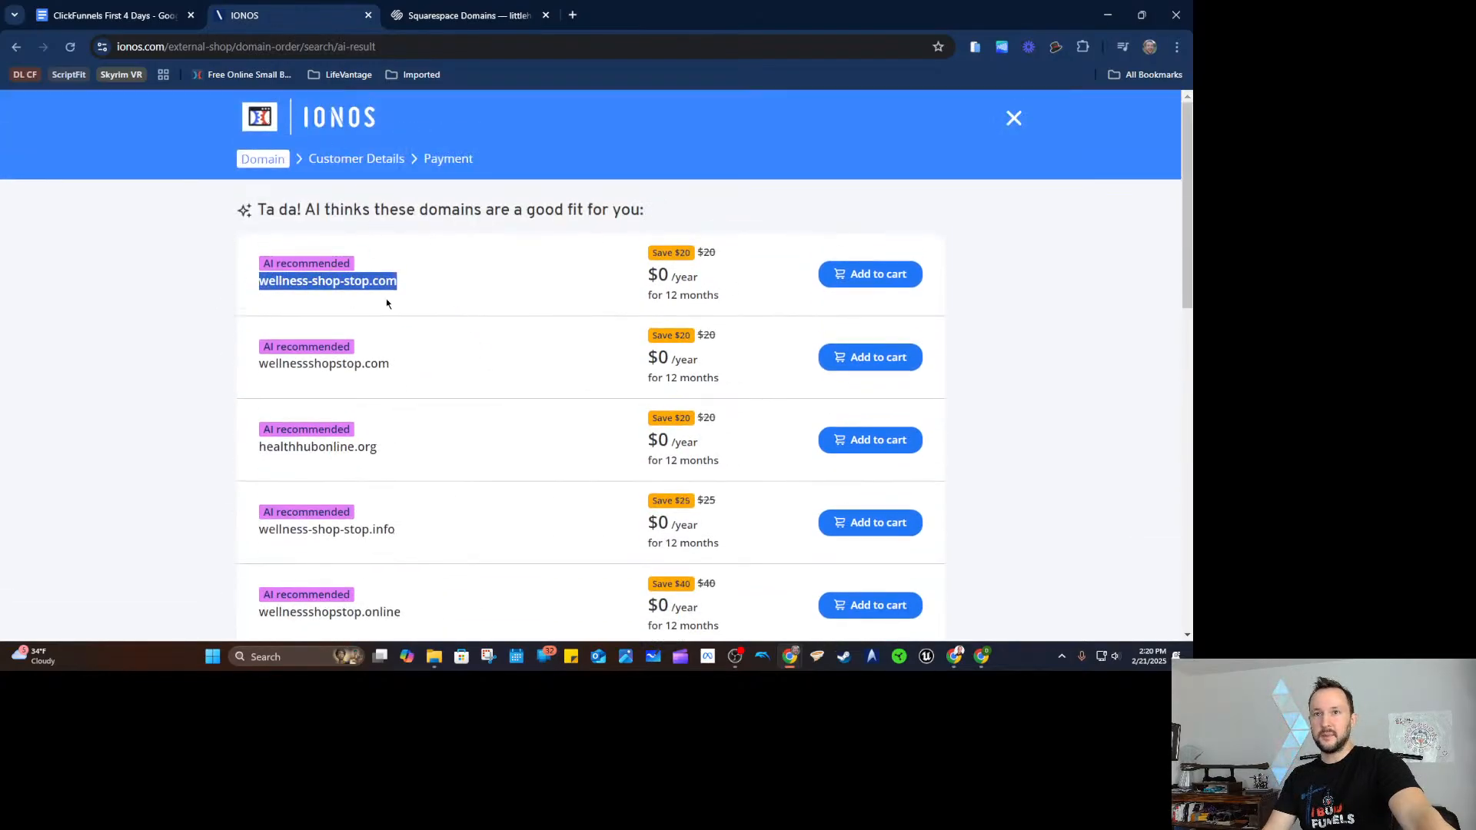
{"action": "left_click", "coordinate": [416, 289]}
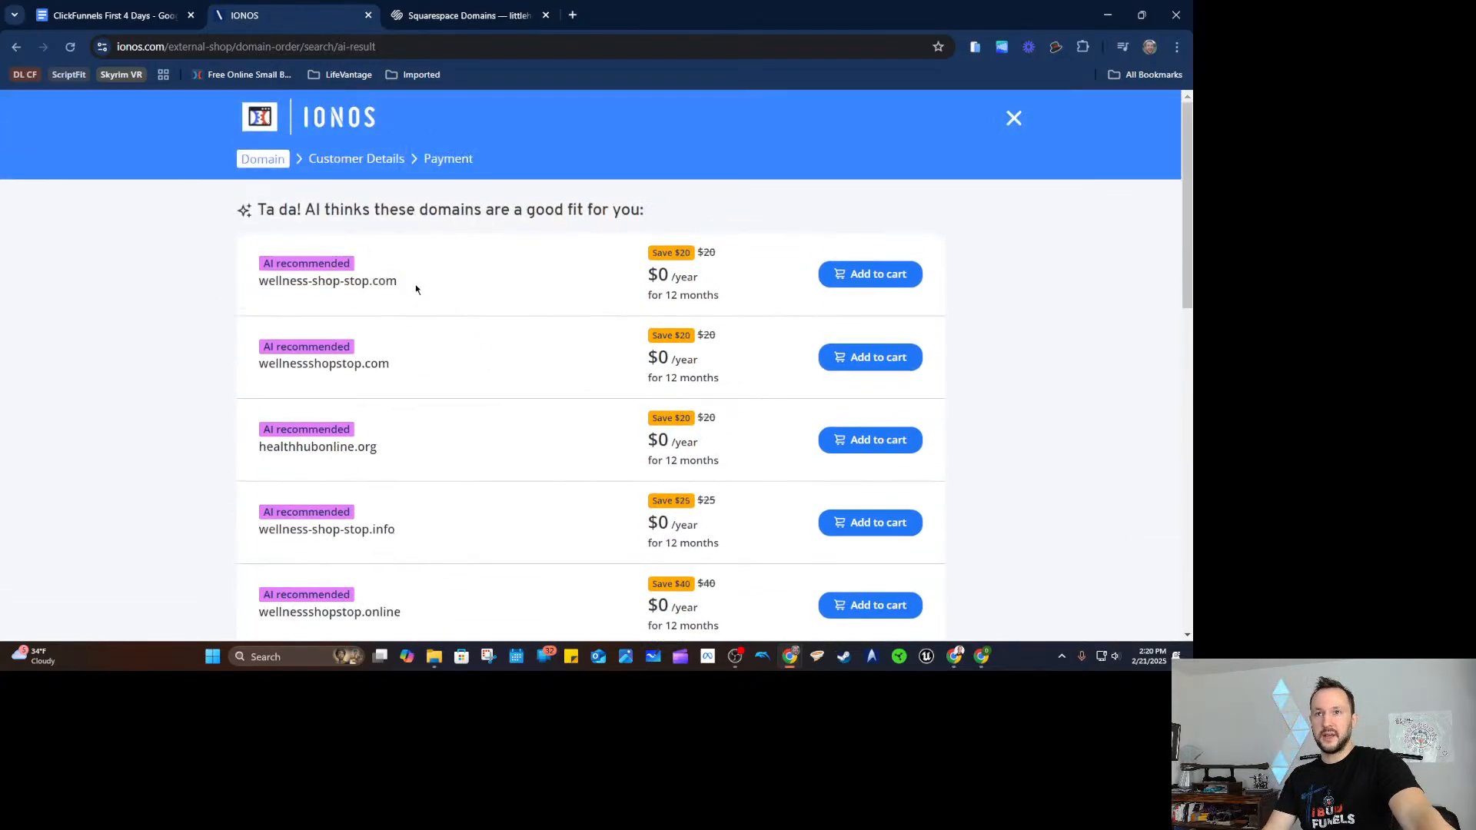
Add wellness-shop-stop.com to the cart and continue to checkout.
{"action": "left_click", "coordinate": [893, 279]}
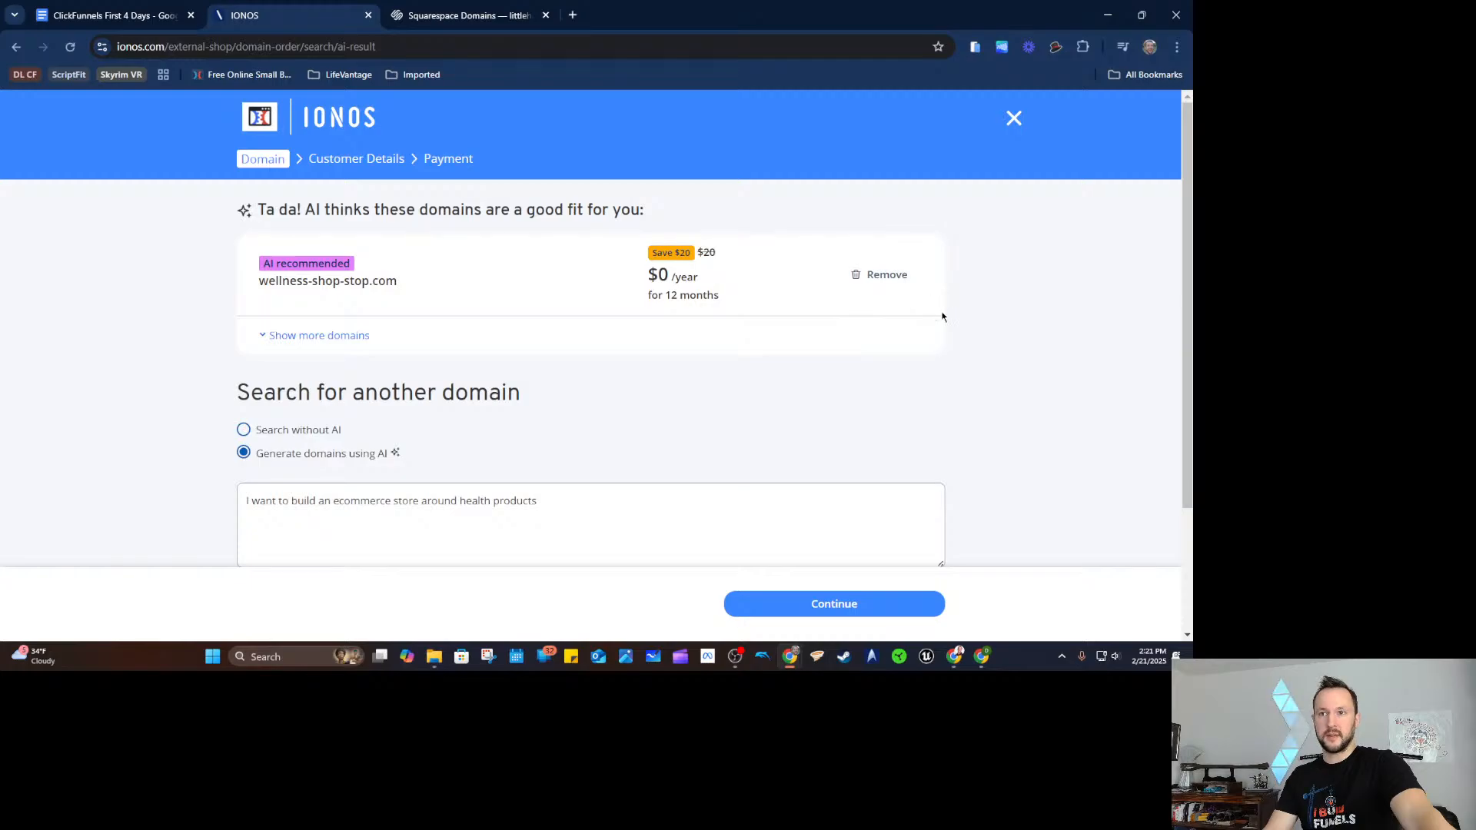
{"action": "scroll", "coordinate": [626, 320], "scroll_direction": "down", "scroll_amount": 2}
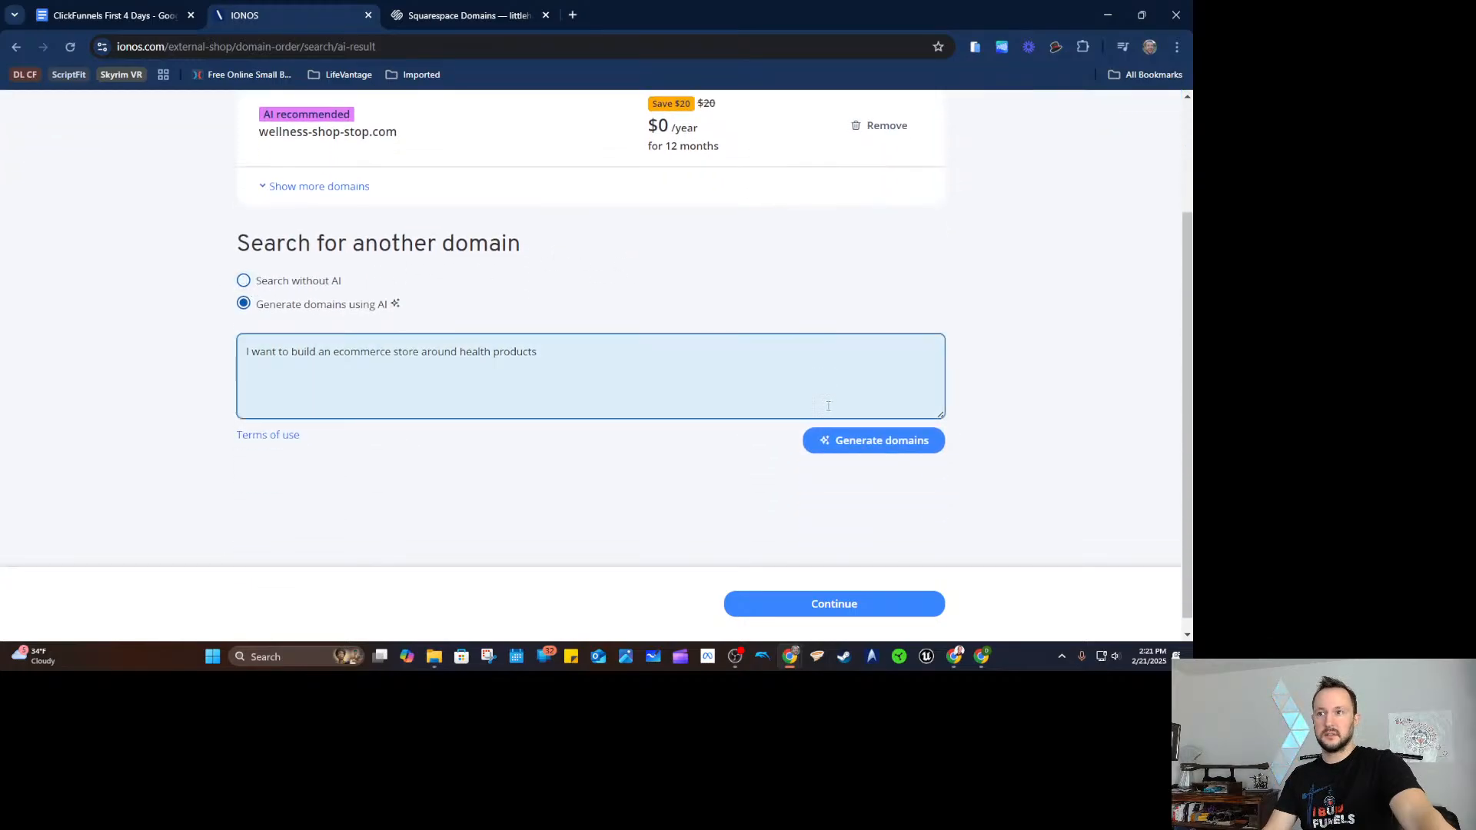
{"action": "left_click", "coordinate": [848, 606]}
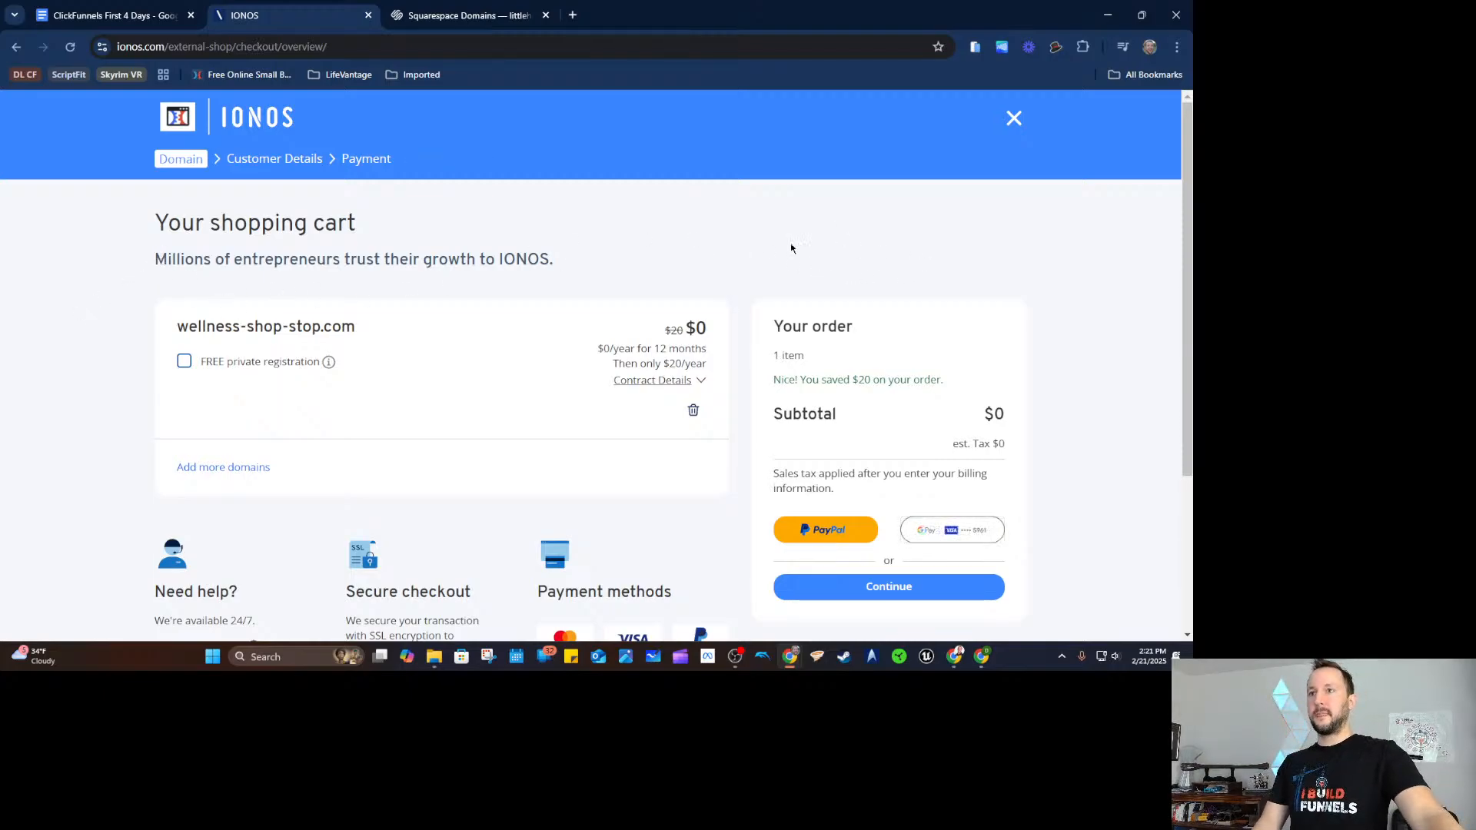
Attempt PayPal express checkout, then return from the not-found page to the cart.
{"action": "scroll", "coordinate": [1138, 315], "scroll_direction": "down", "scroll_amount": 1}
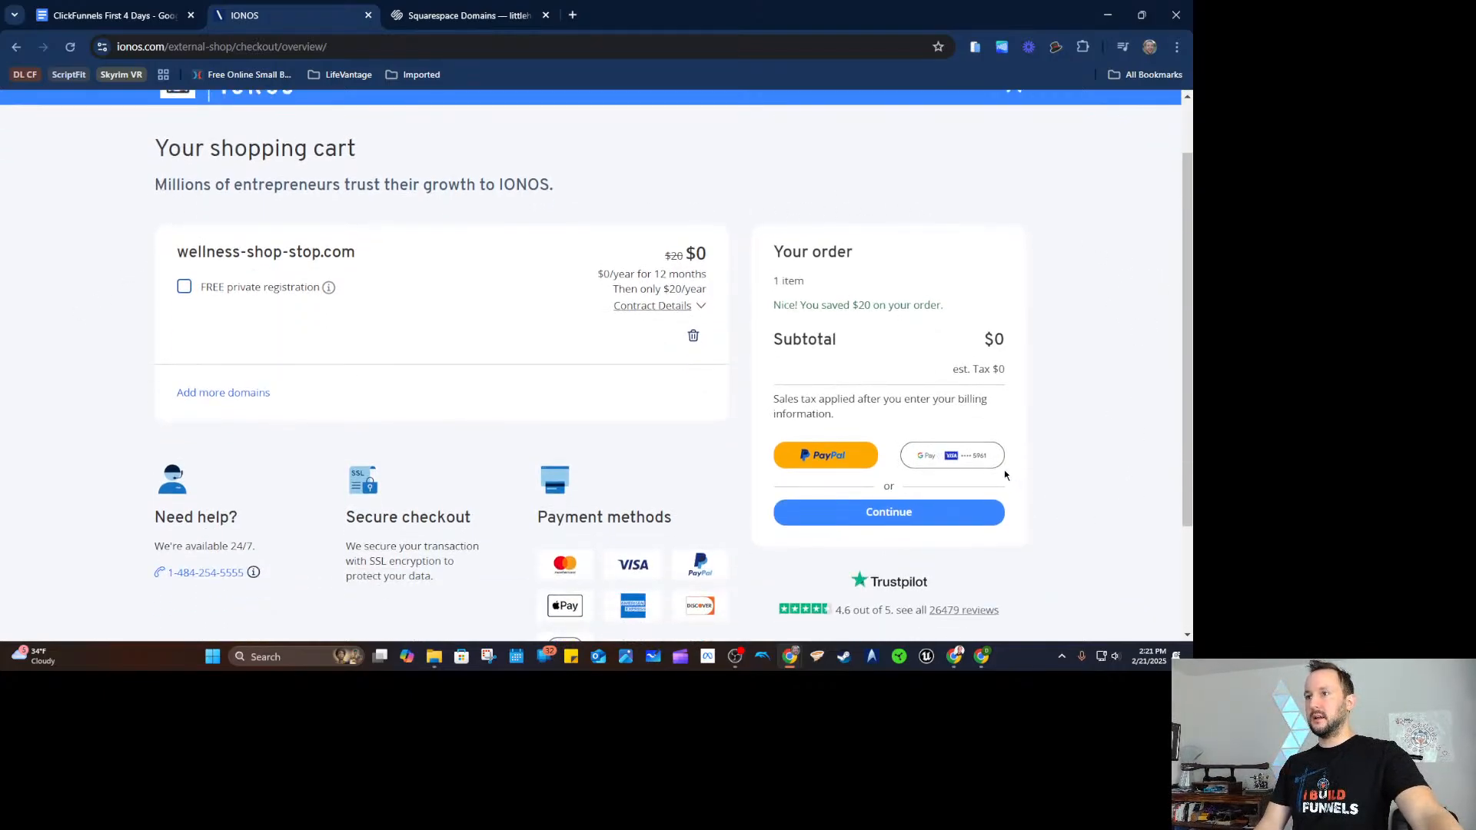
{"action": "left_click", "coordinate": [827, 458]}
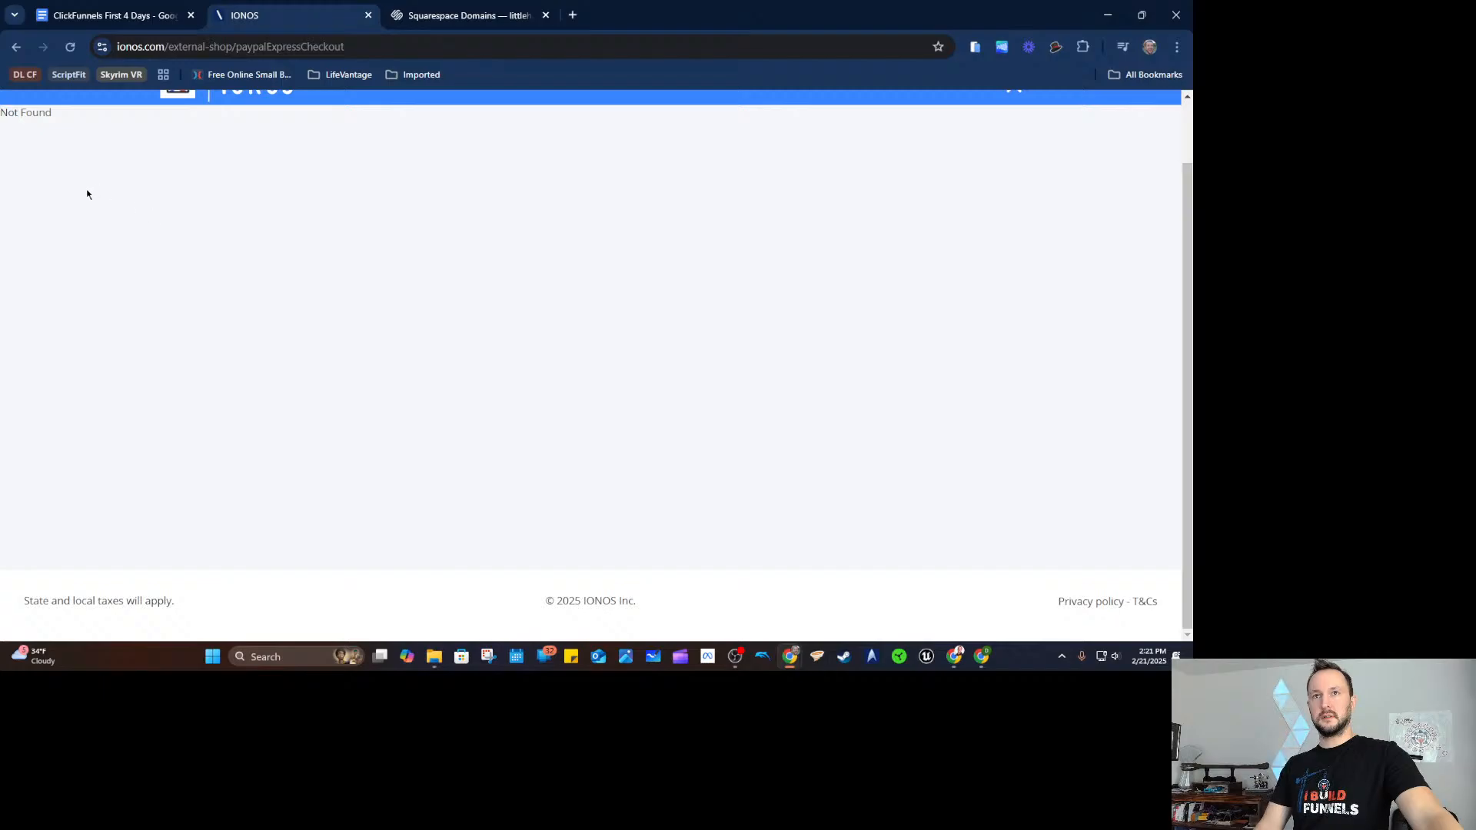
{"action": "key", "text": "alt+Left"}
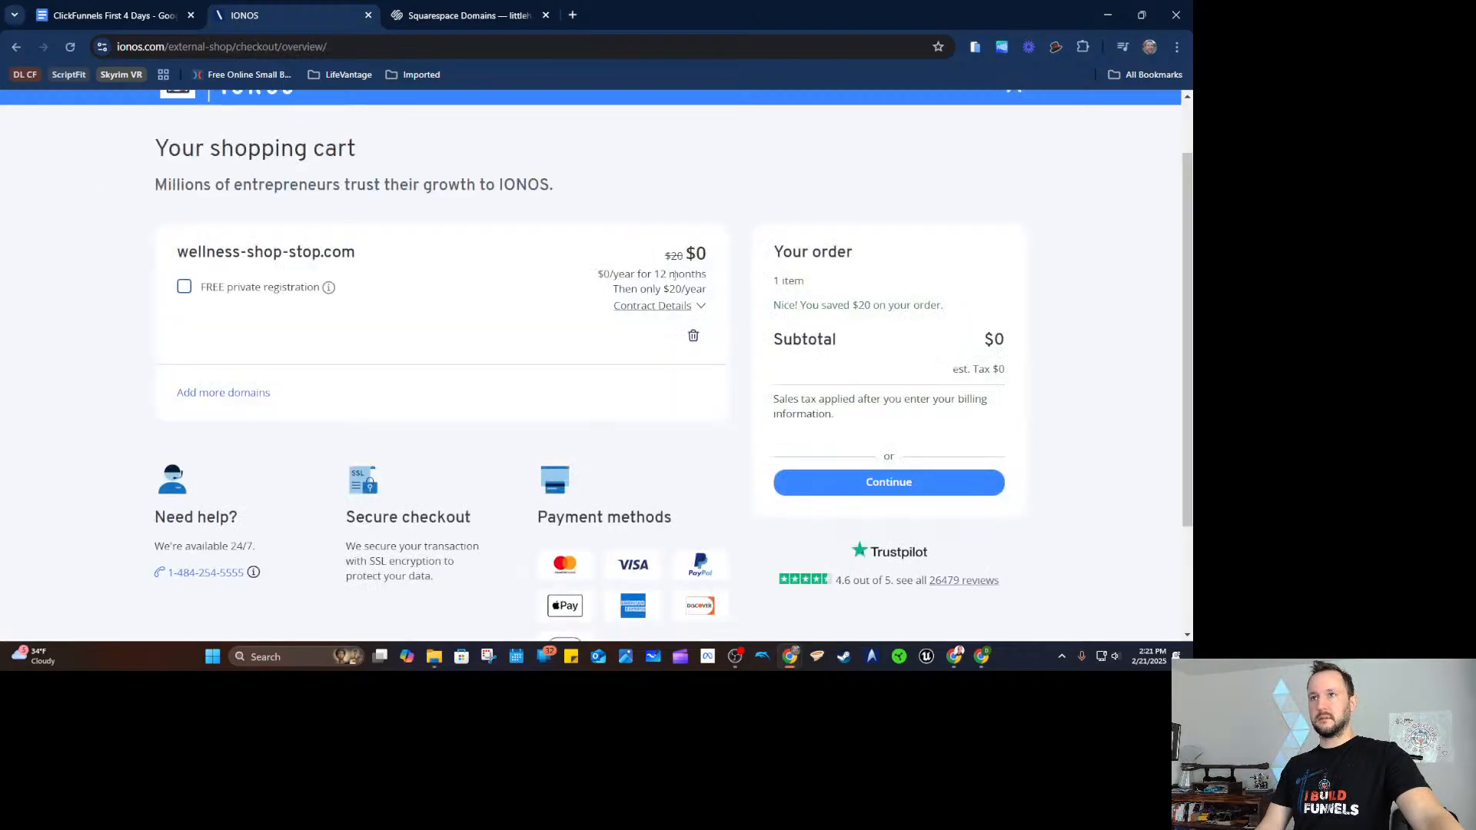
Leave FREE private registration unchecked, continue to billing, and retry PayPal express checkout.
{"action": "left_click", "coordinate": [208, 291]}
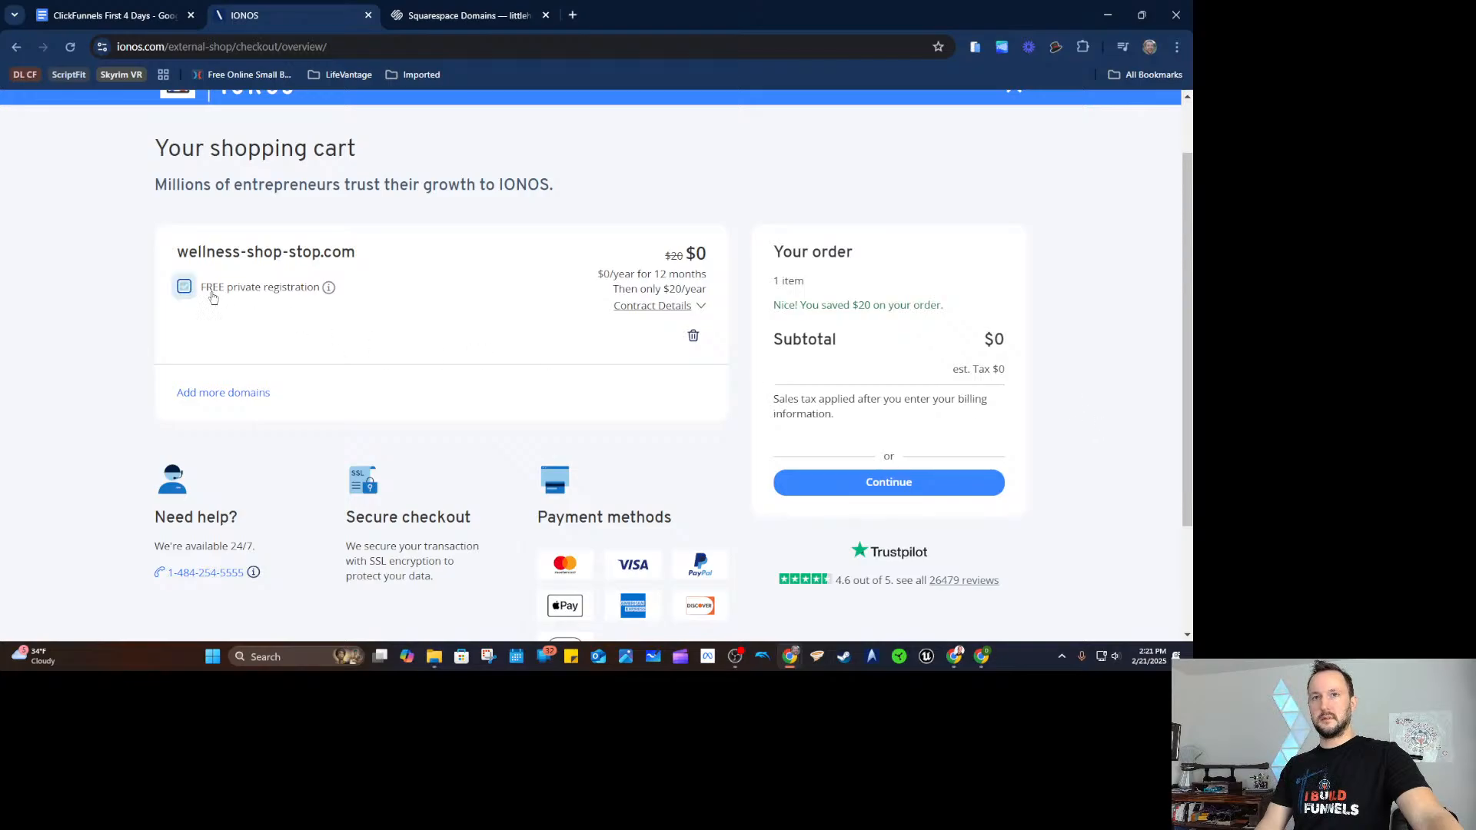
{"action": "left_click", "coordinate": [206, 293]}
{"action": "left_click", "coordinate": [186, 287]}
{"action": "left_click", "coordinate": [187, 289]}
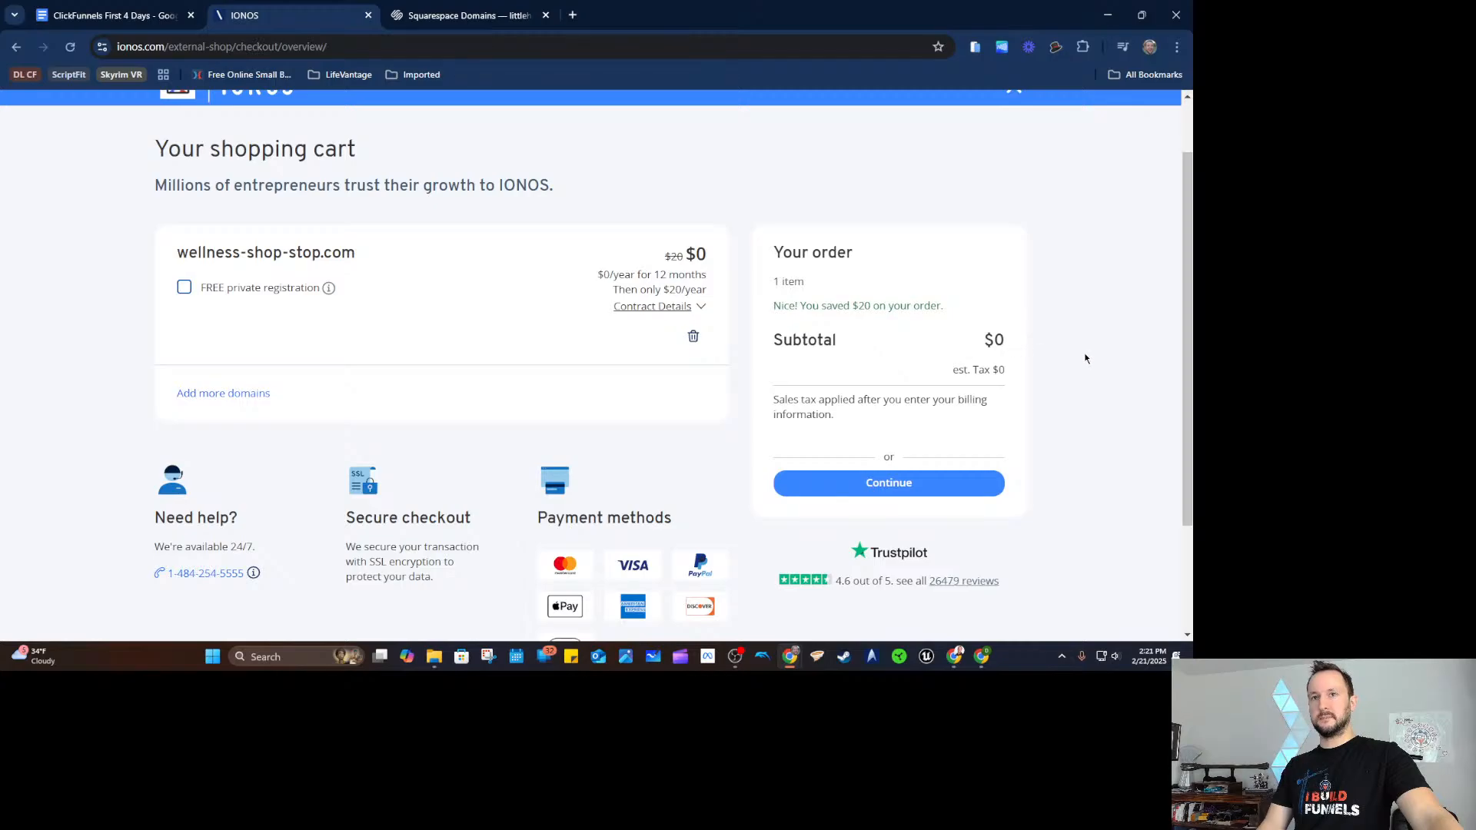
{"action": "left_click", "coordinate": [920, 481]}
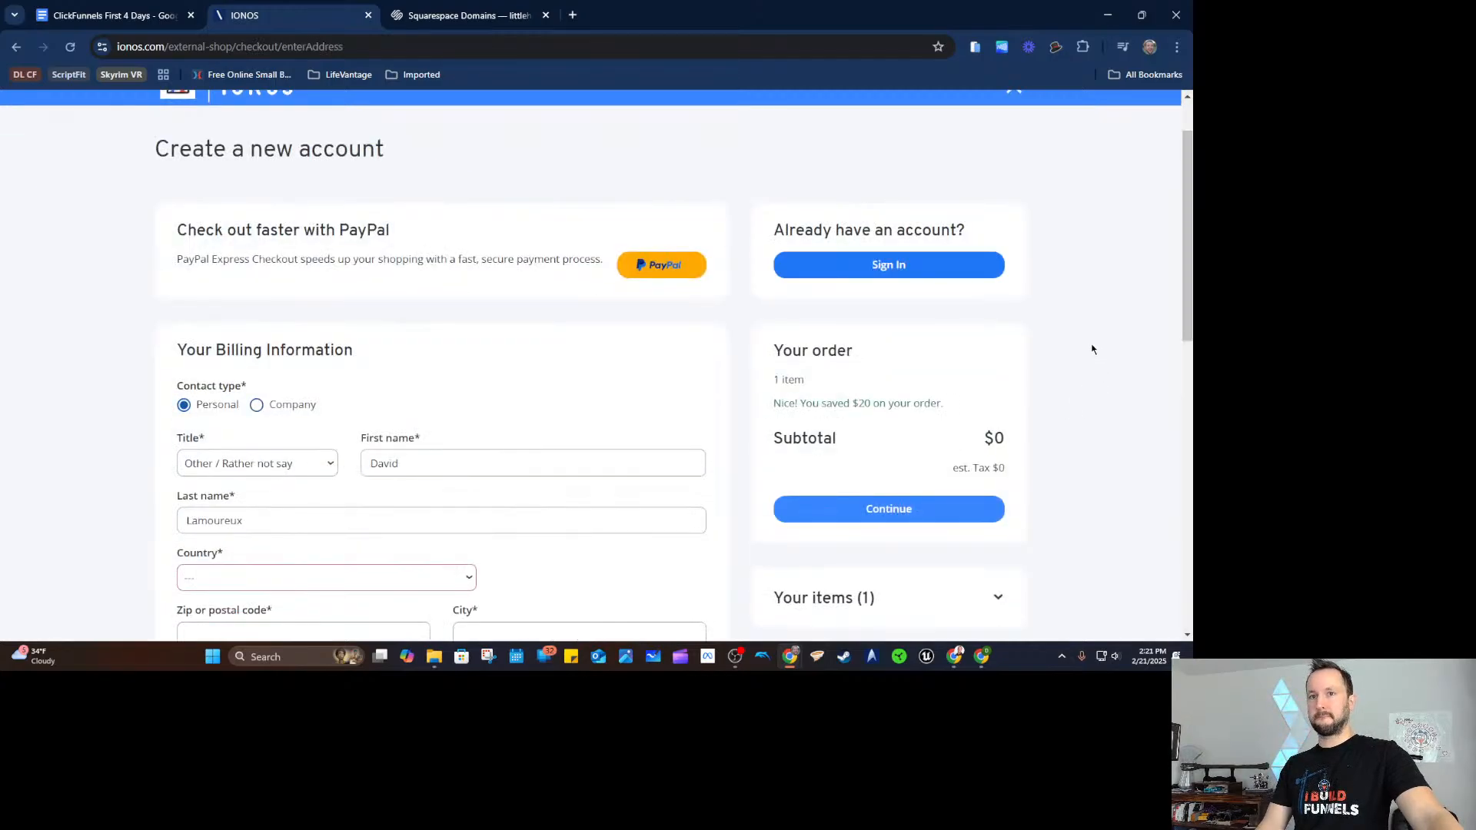
{"action": "left_click", "coordinate": [653, 252]}
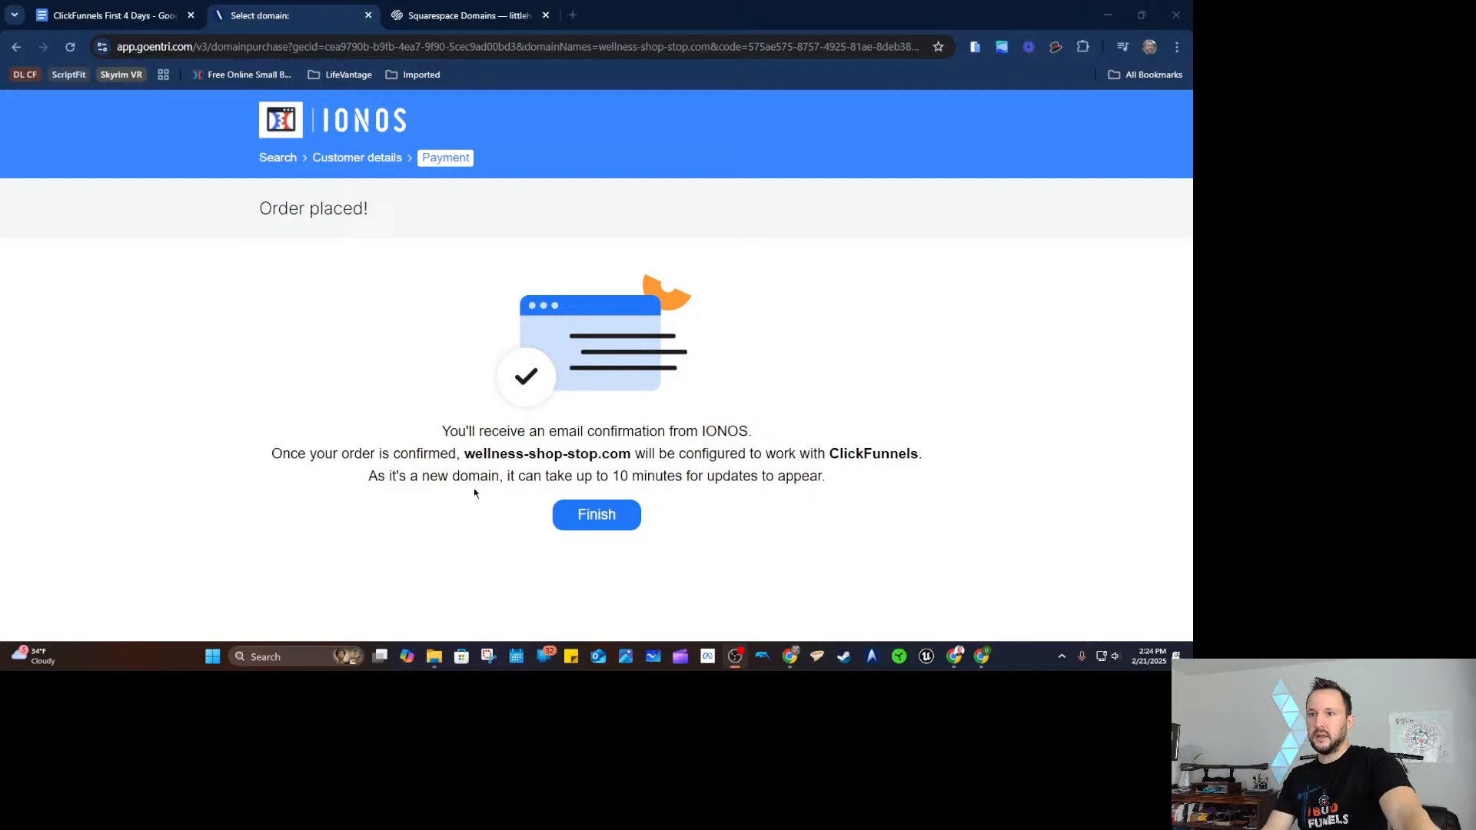
Review the IONOS order-placed notes for wellness-shop-stop.com and finish the order.
{"action": "left_click_drag", "start_coordinate": [428, 454], "coordinate": [543, 436]}
{"action": "left_click", "coordinate": [581, 433]}
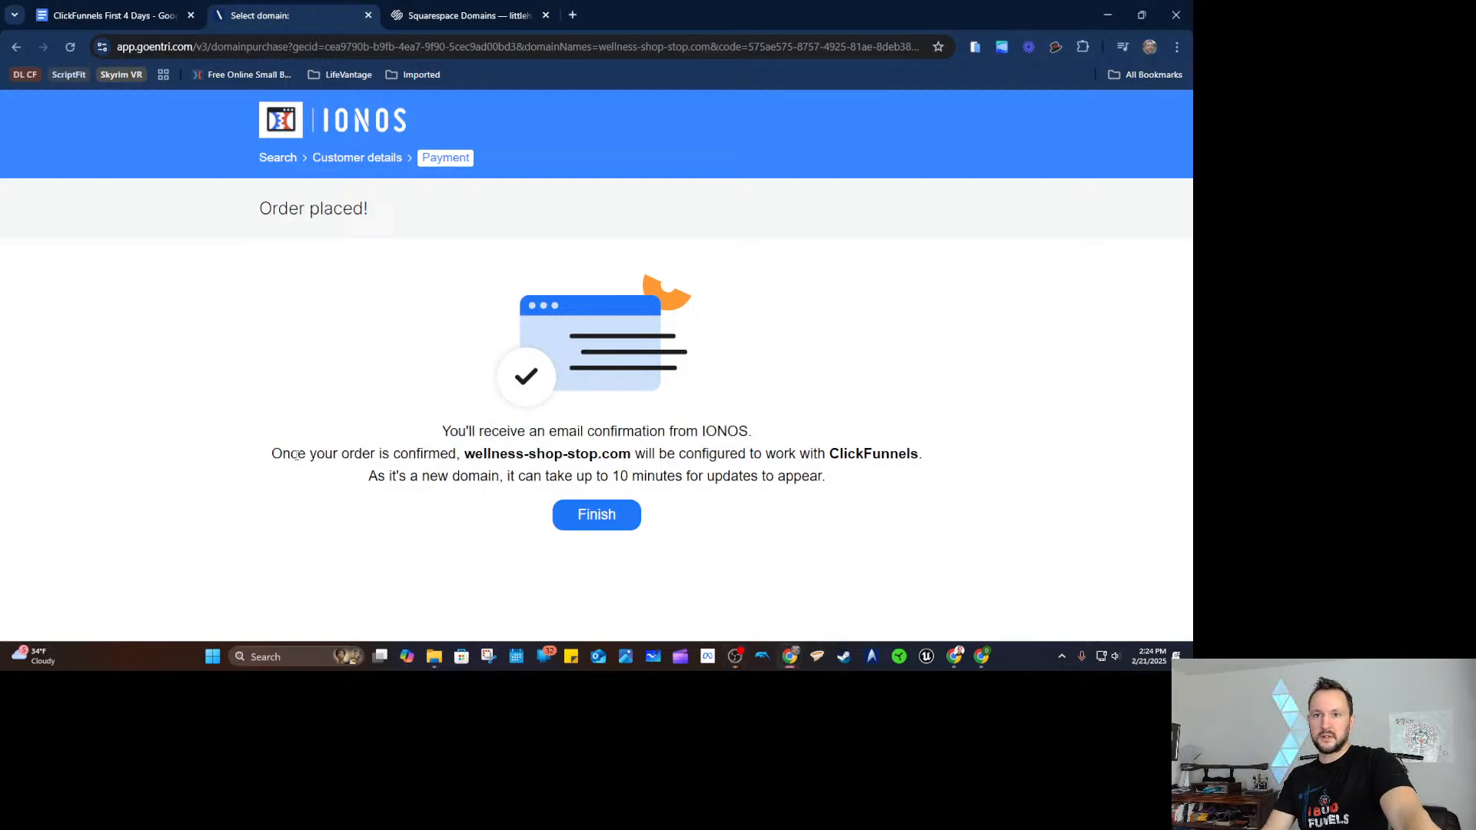
{"action": "left_click_drag", "start_coordinate": [265, 459], "coordinate": [646, 453]}
{"action": "left_click", "coordinate": [675, 453]}
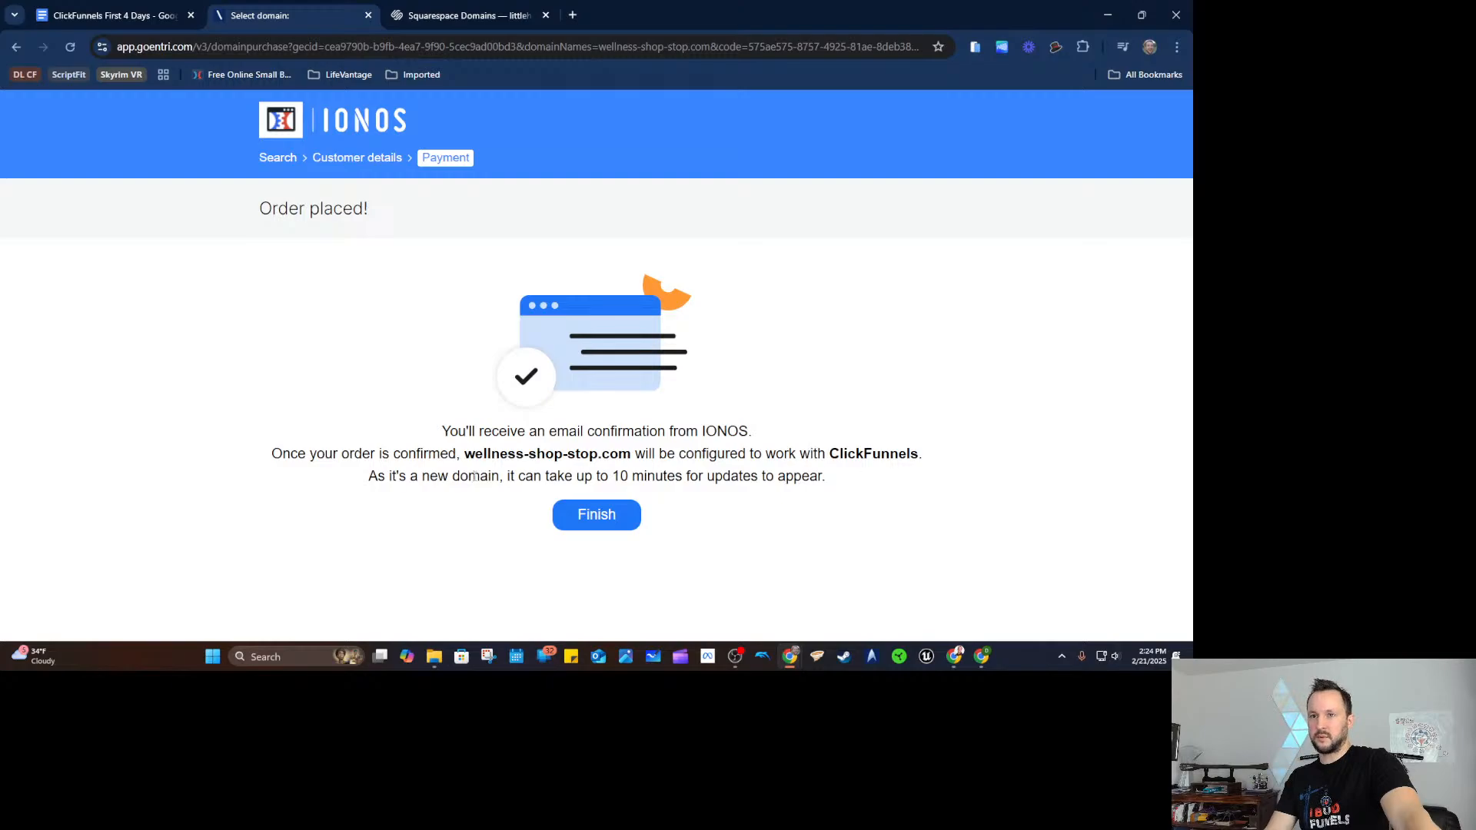
{"action": "left_click_drag", "start_coordinate": [379, 479], "coordinate": [545, 476]}
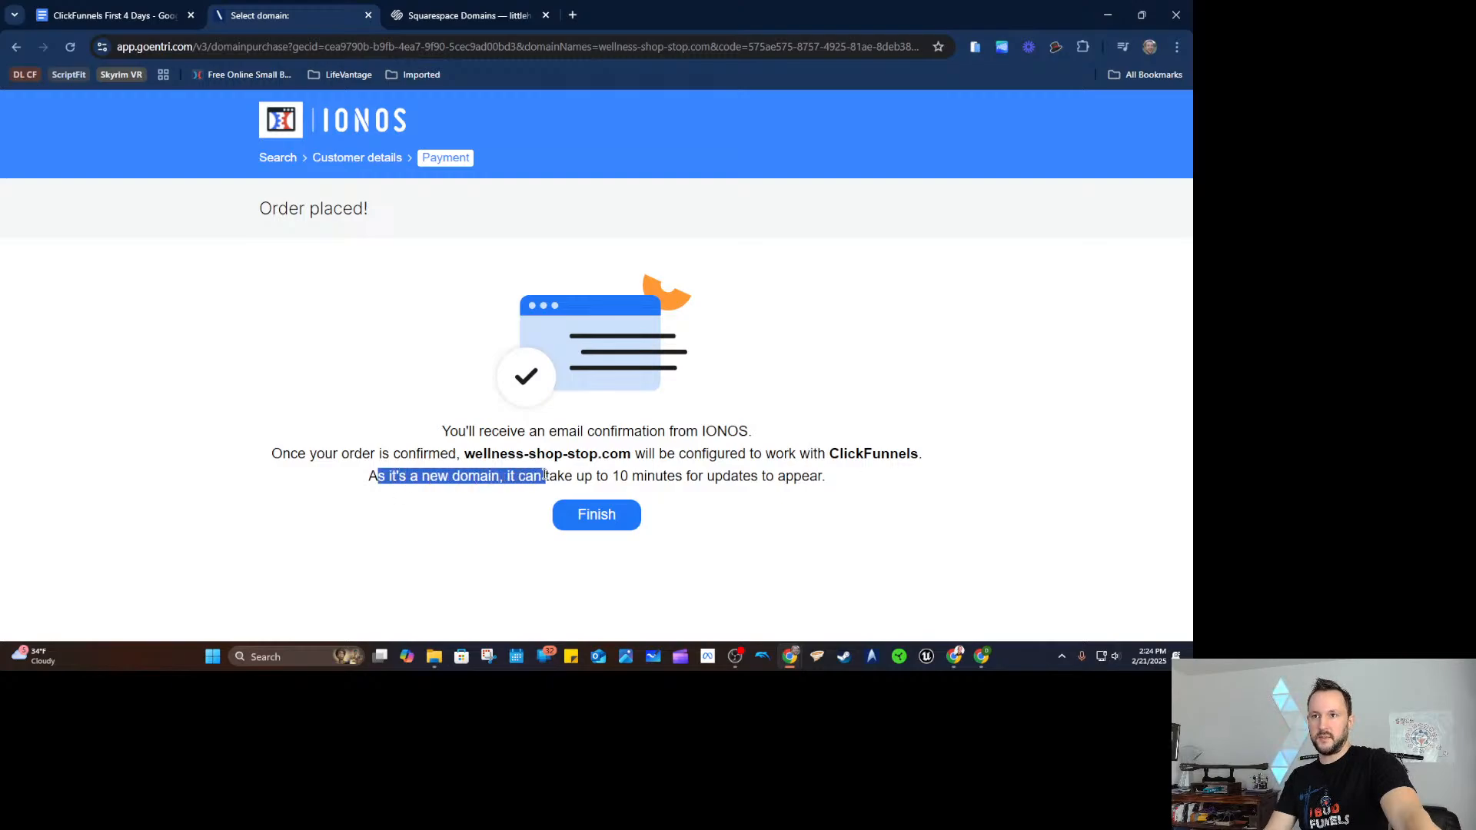
{"action": "left_click", "coordinate": [712, 472]}
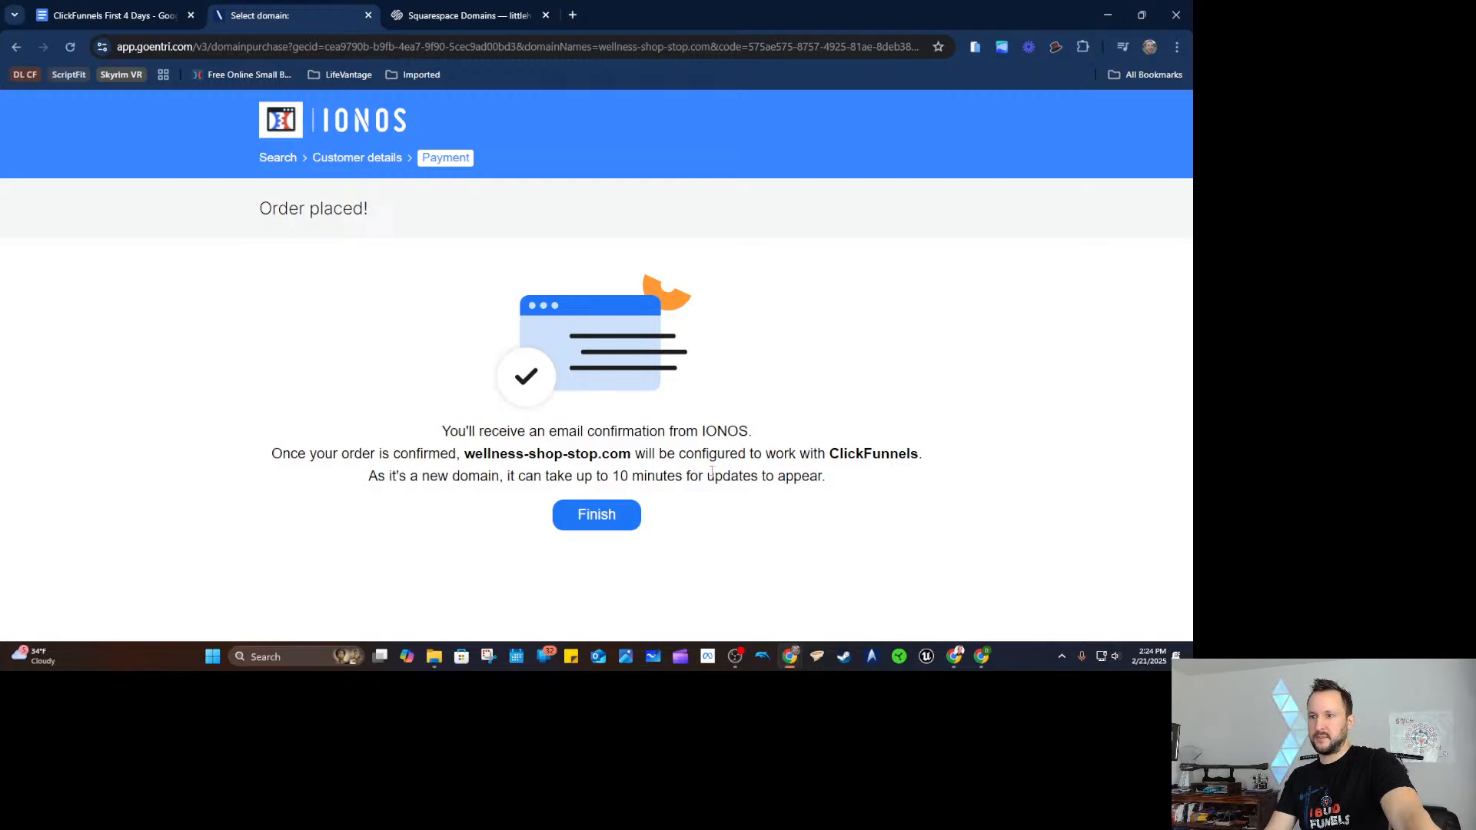
{"action": "left_click", "coordinate": [582, 523]}
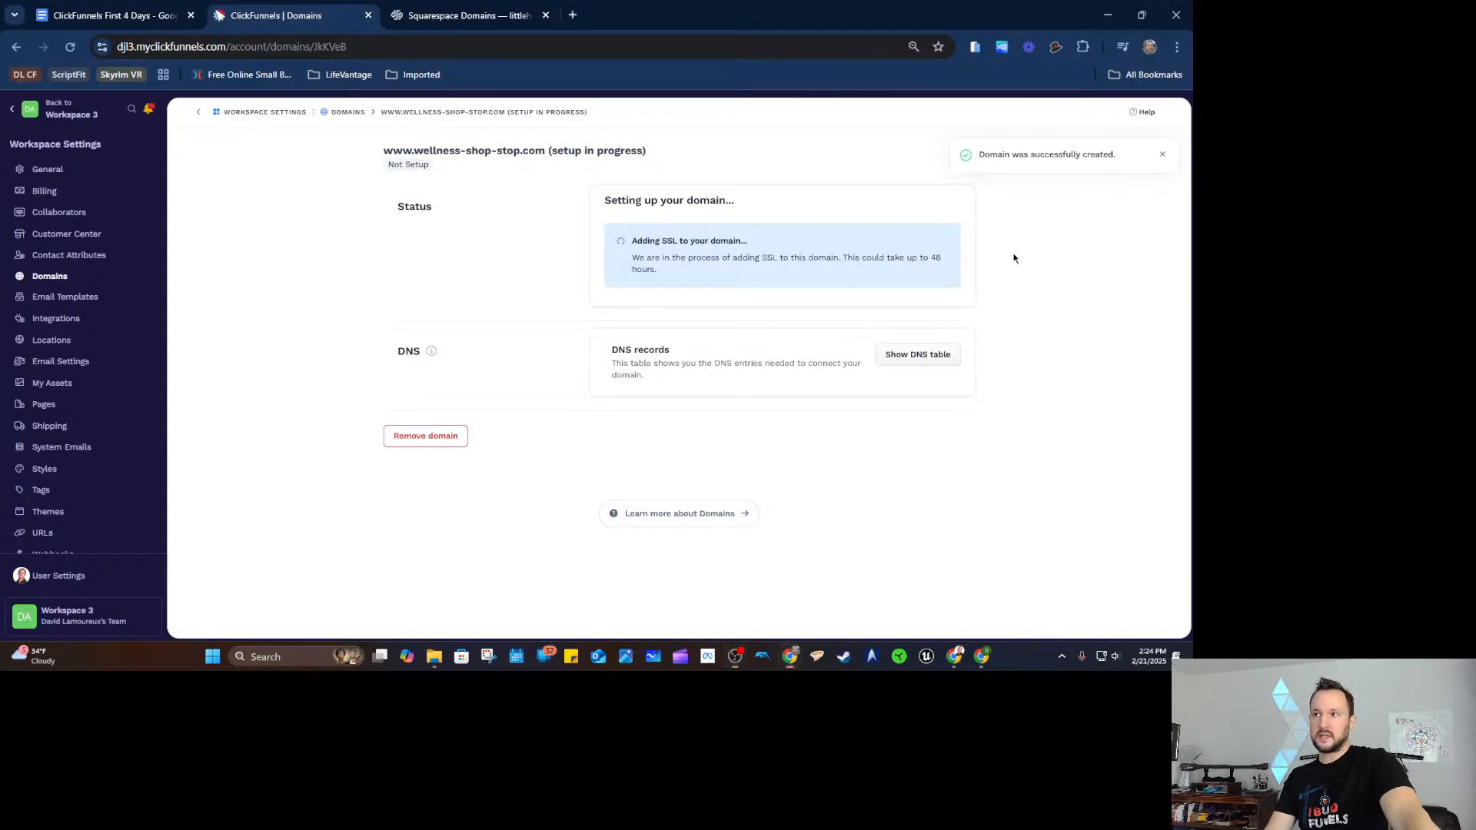
{"action": "left_click", "coordinate": [1162, 157]}
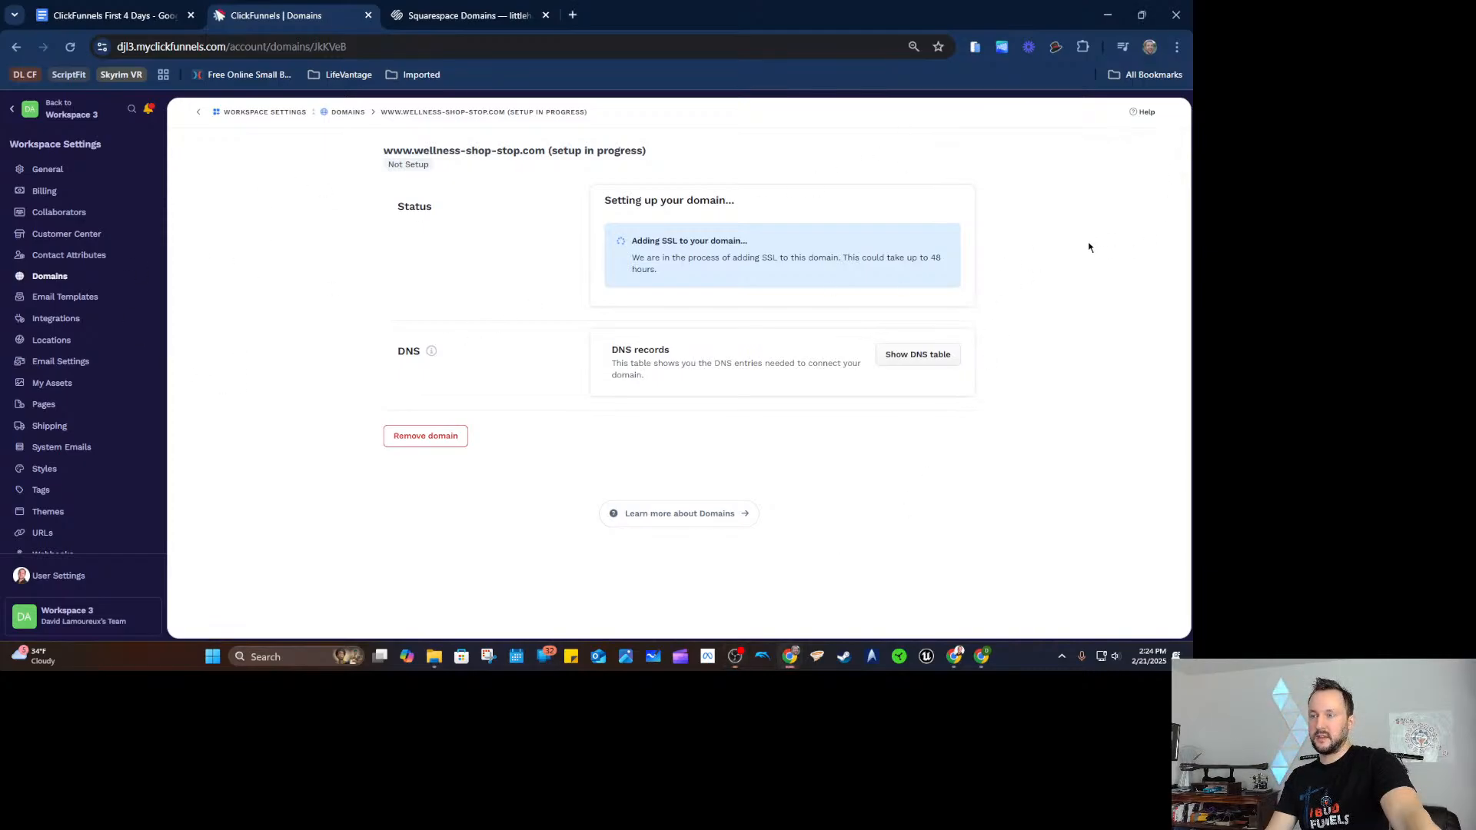
{"action": "left_click_drag", "start_coordinate": [658, 259], "coordinate": [702, 258]}
{"action": "left_click", "coordinate": [702, 258]}
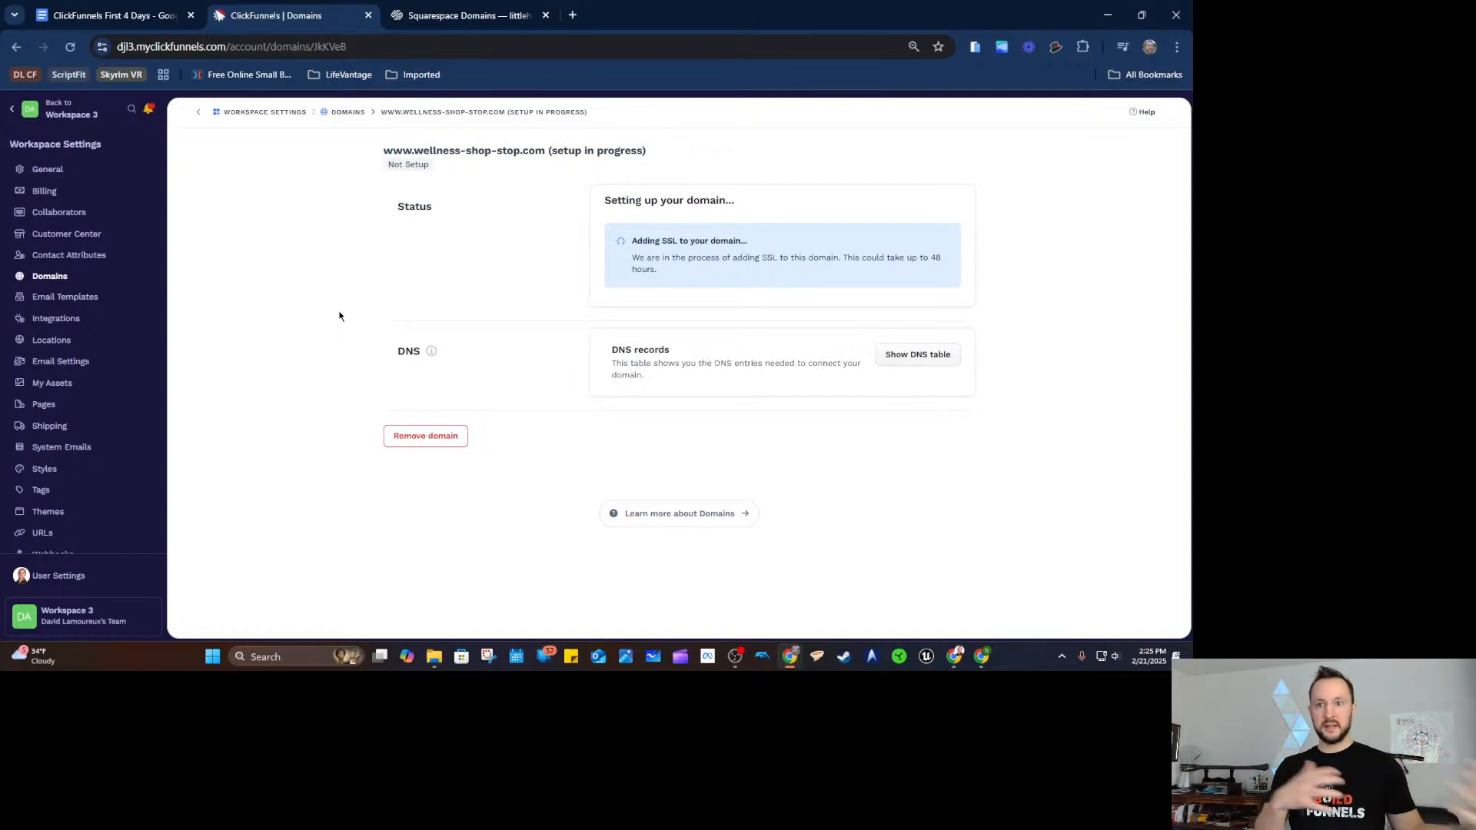
{"action": "left_click", "coordinate": [350, 113]}
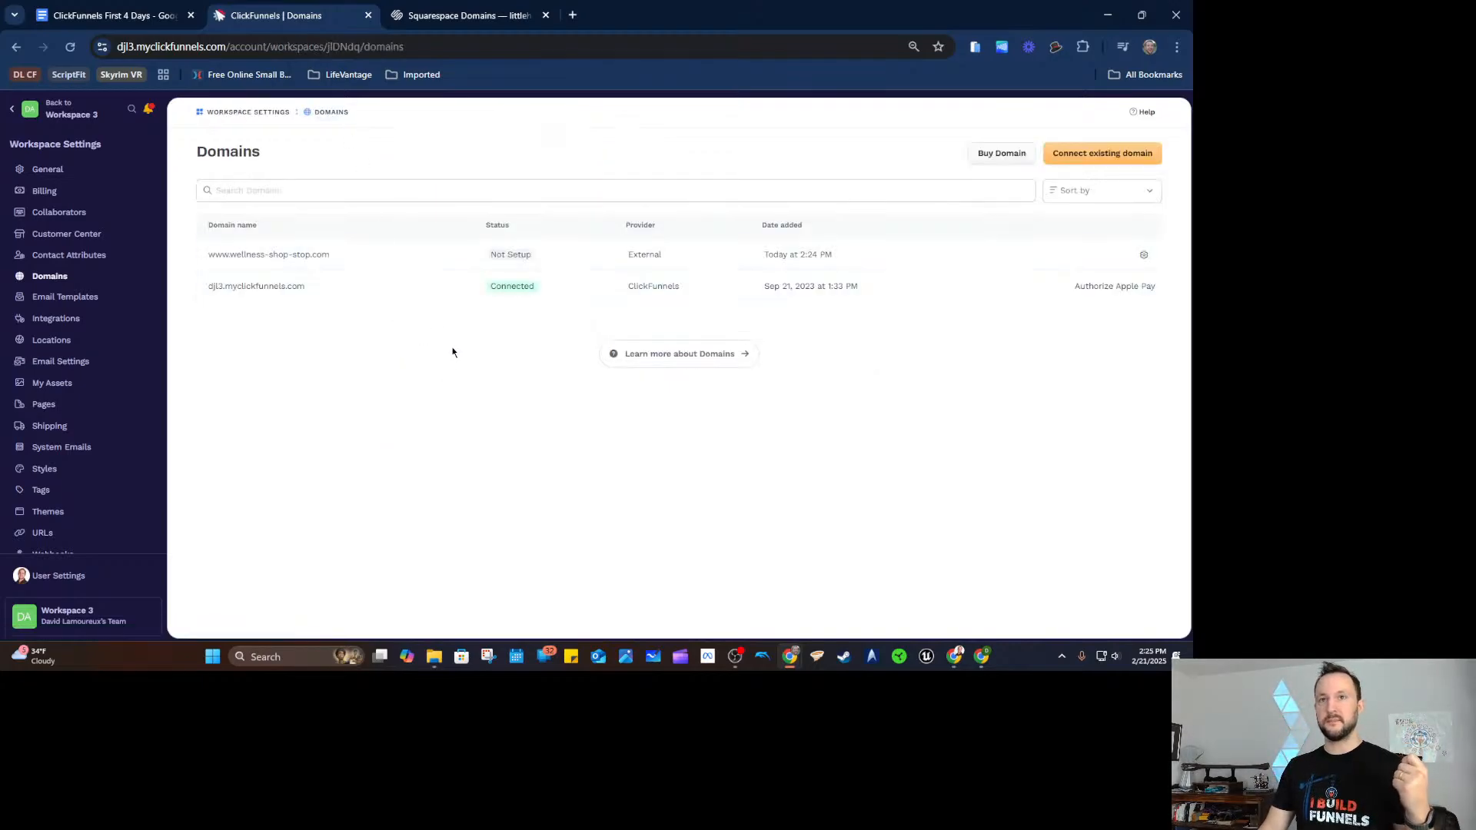
{"action": "left_click", "coordinate": [505, 19]}
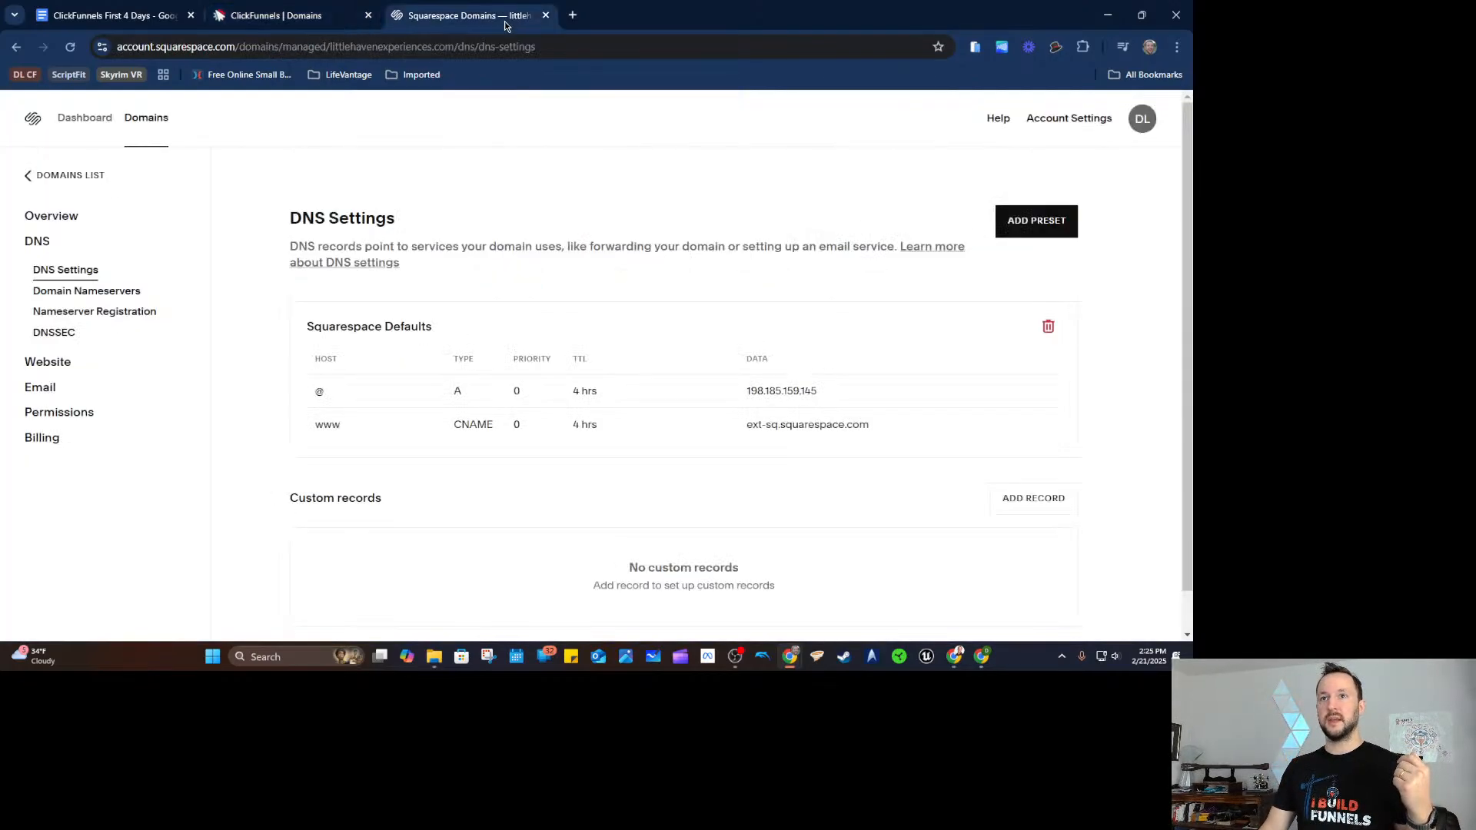
{"action": "left_click", "coordinate": [73, 219]}
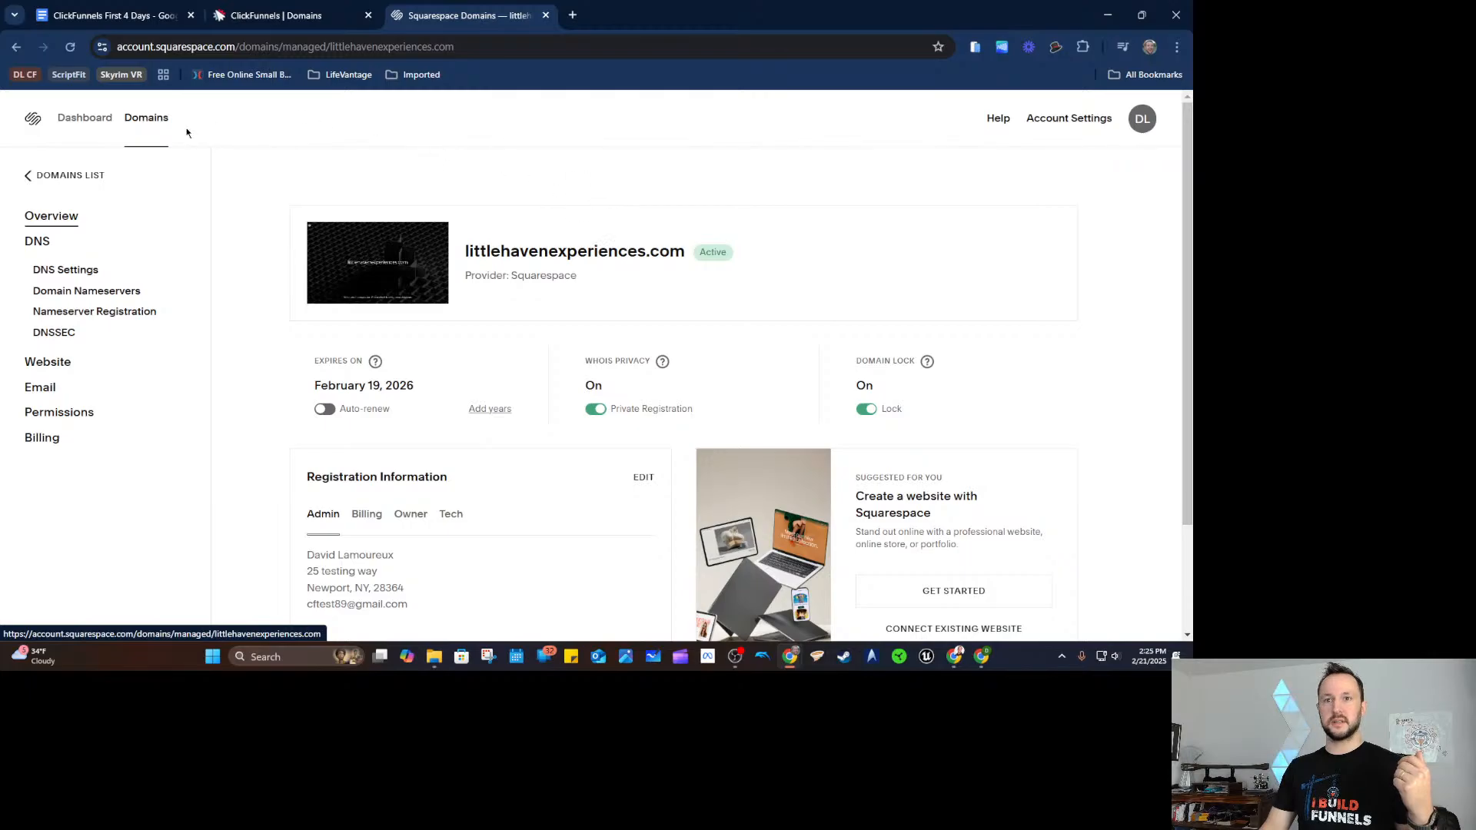
{"action": "left_click", "coordinate": [54, 275]}
{"action": "left_click", "coordinate": [307, 15]}
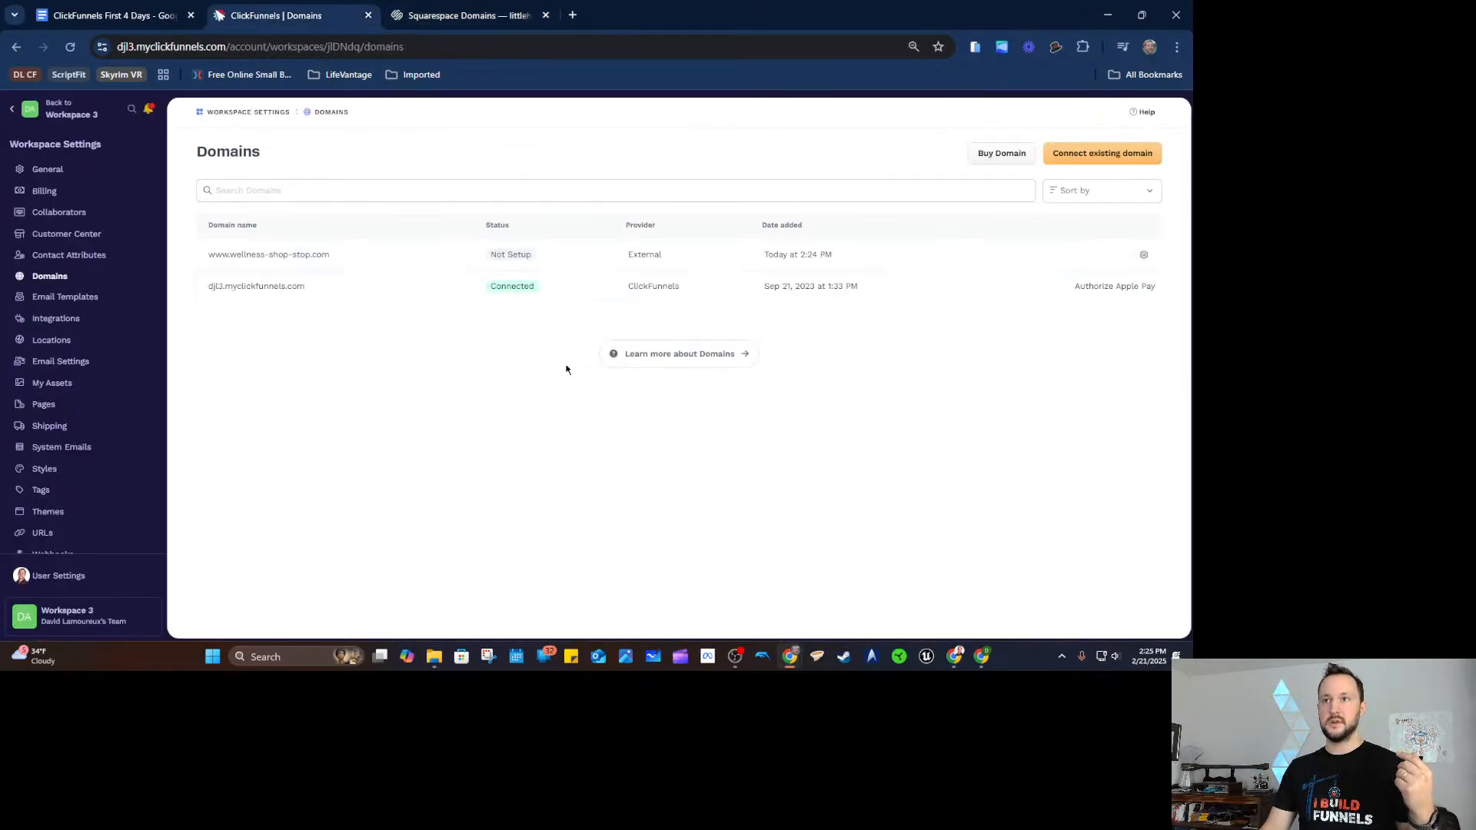
{"action": "left_click", "coordinate": [1078, 158]}
{"action": "left_click", "coordinate": [658, 386]}
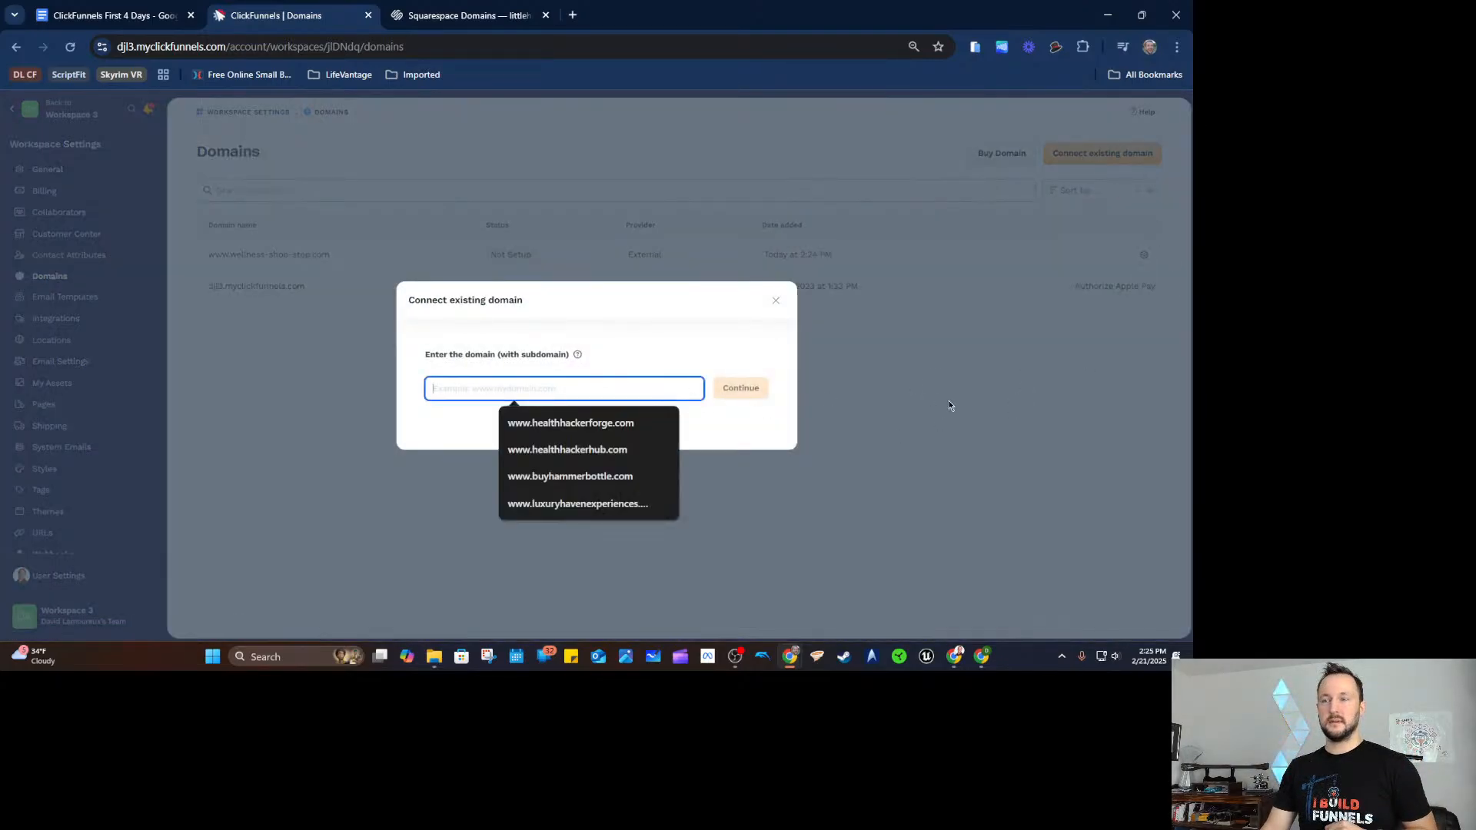
{"action": "type", "text": "ww"}
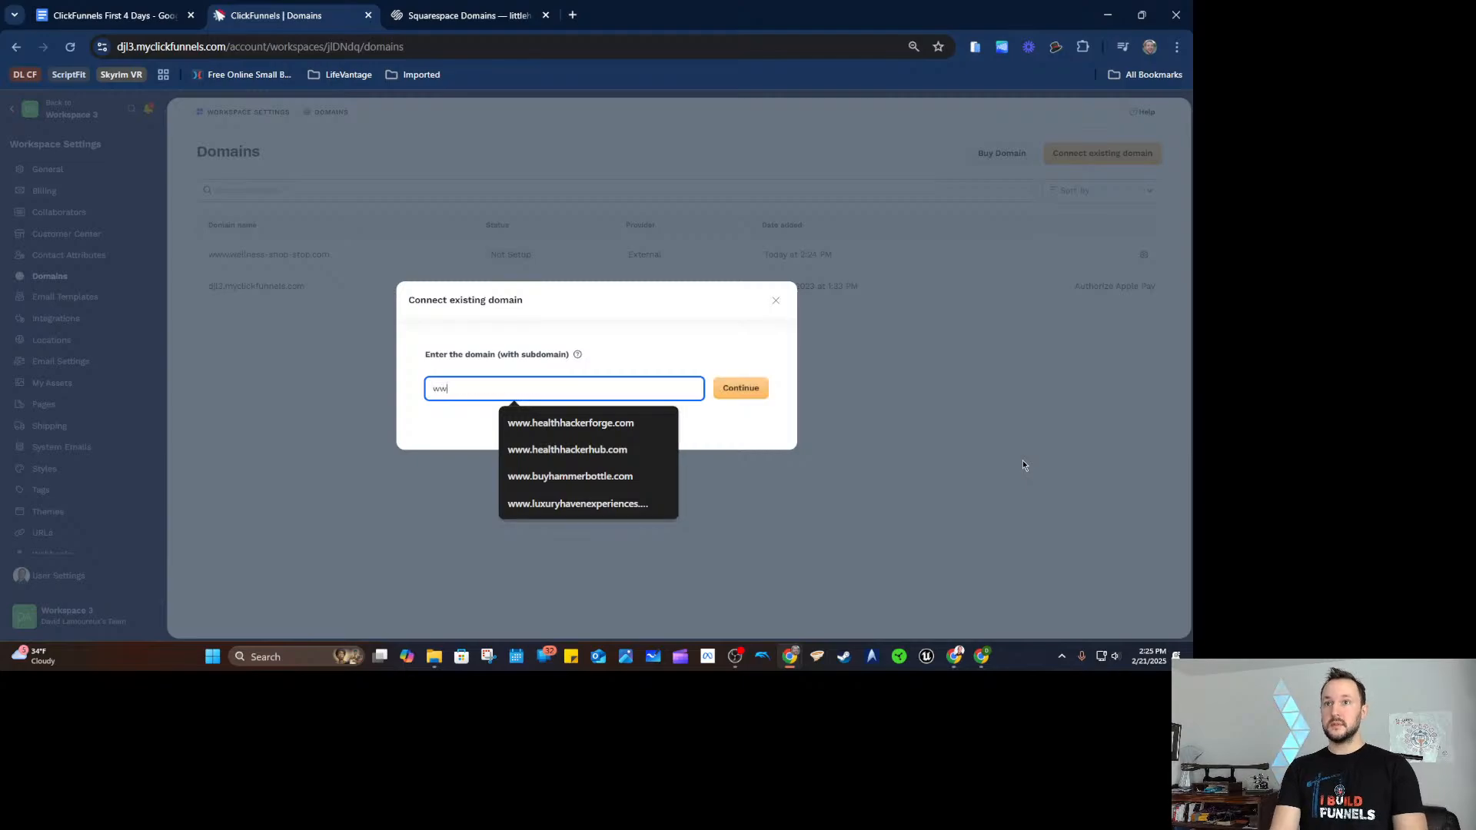
{"action": "left_click_drag", "start_coordinate": [496, 357], "coordinate": [547, 363]}
{"action": "left_click", "coordinate": [625, 361]}
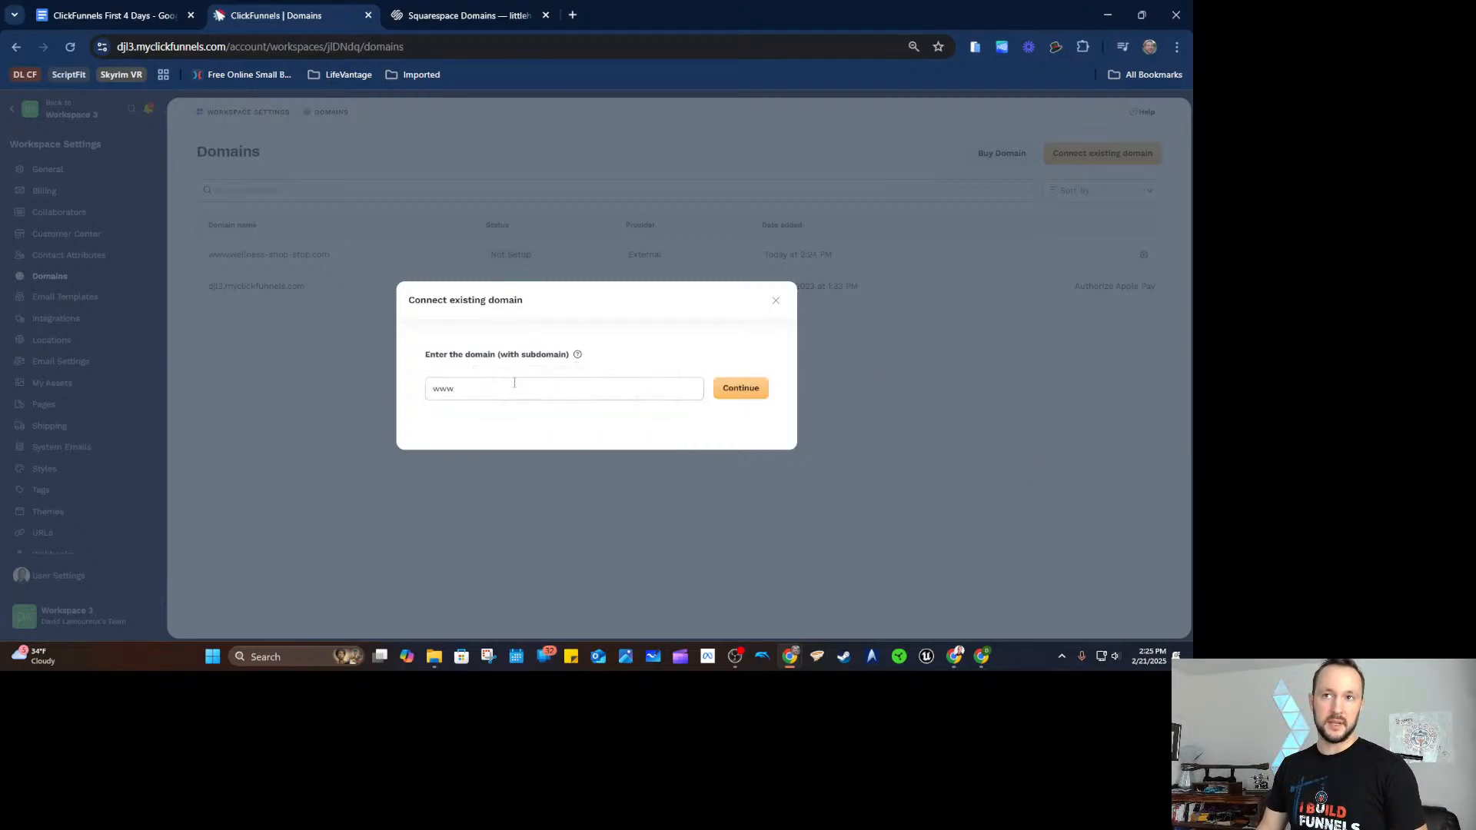
{"action": "left_click", "coordinate": [514, 382]}
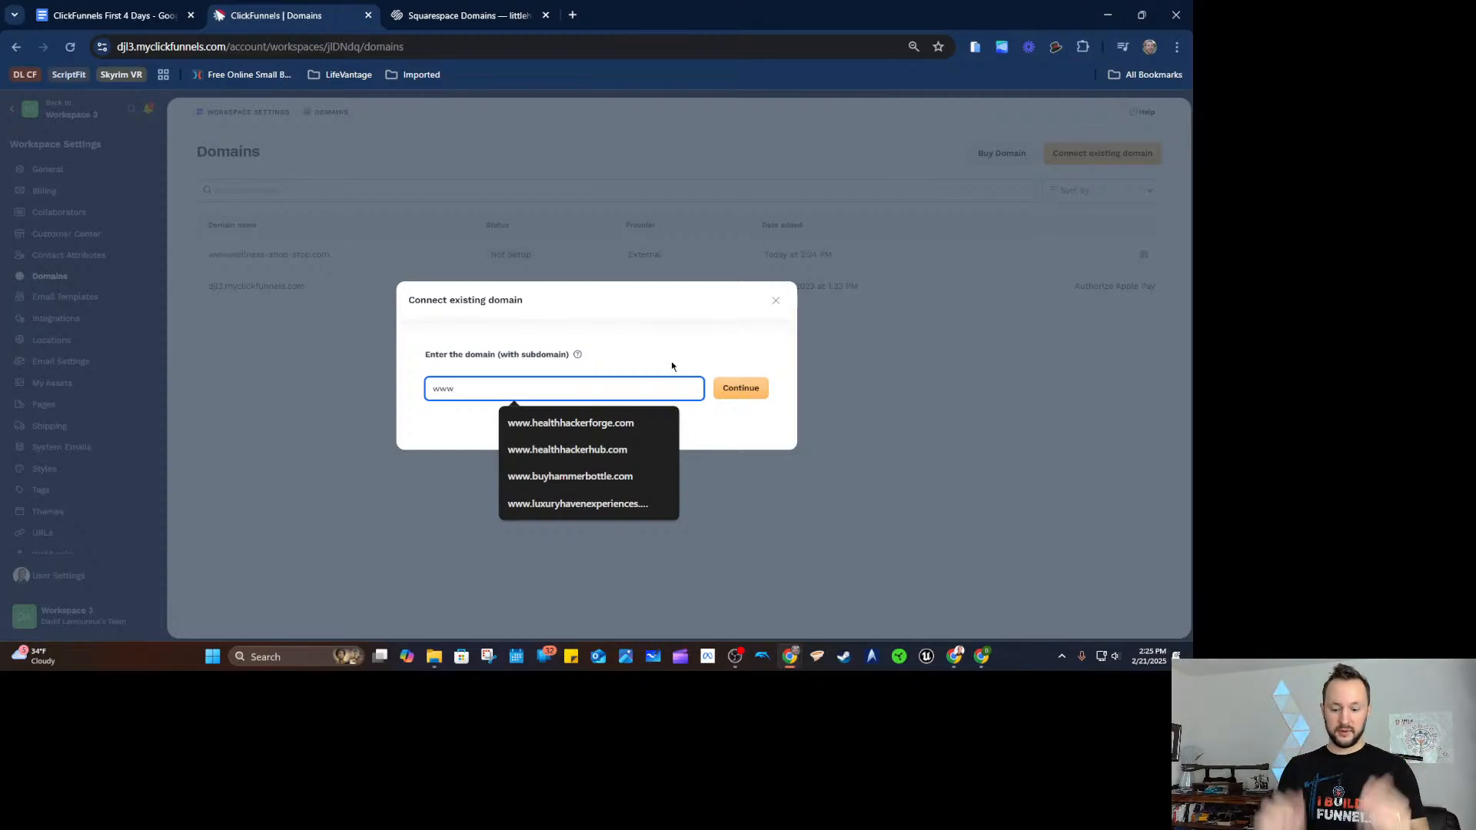
{"action": "type", "text": ".l"}
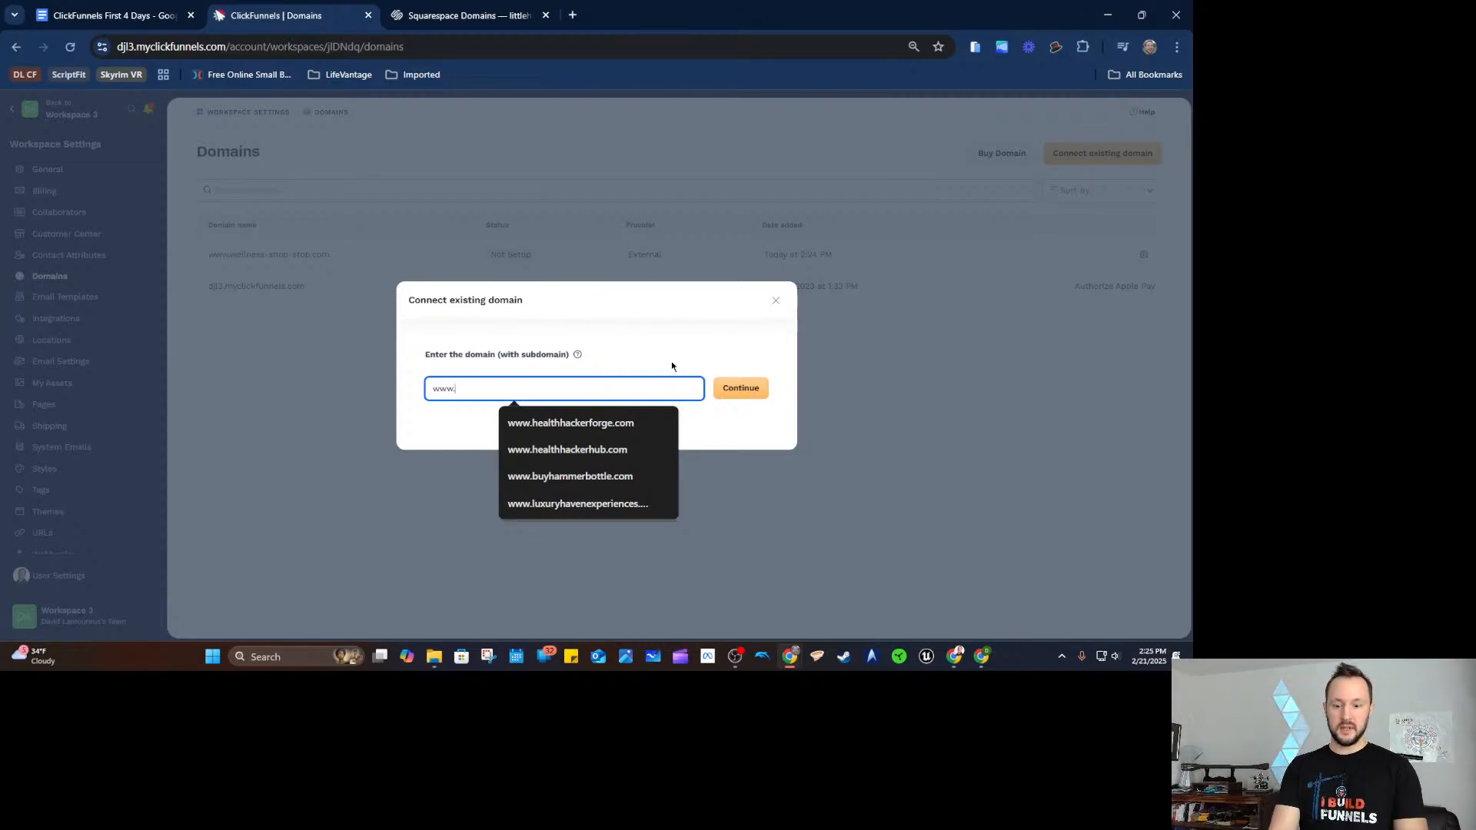
{"action": "type", "text": "ittlehaven"}
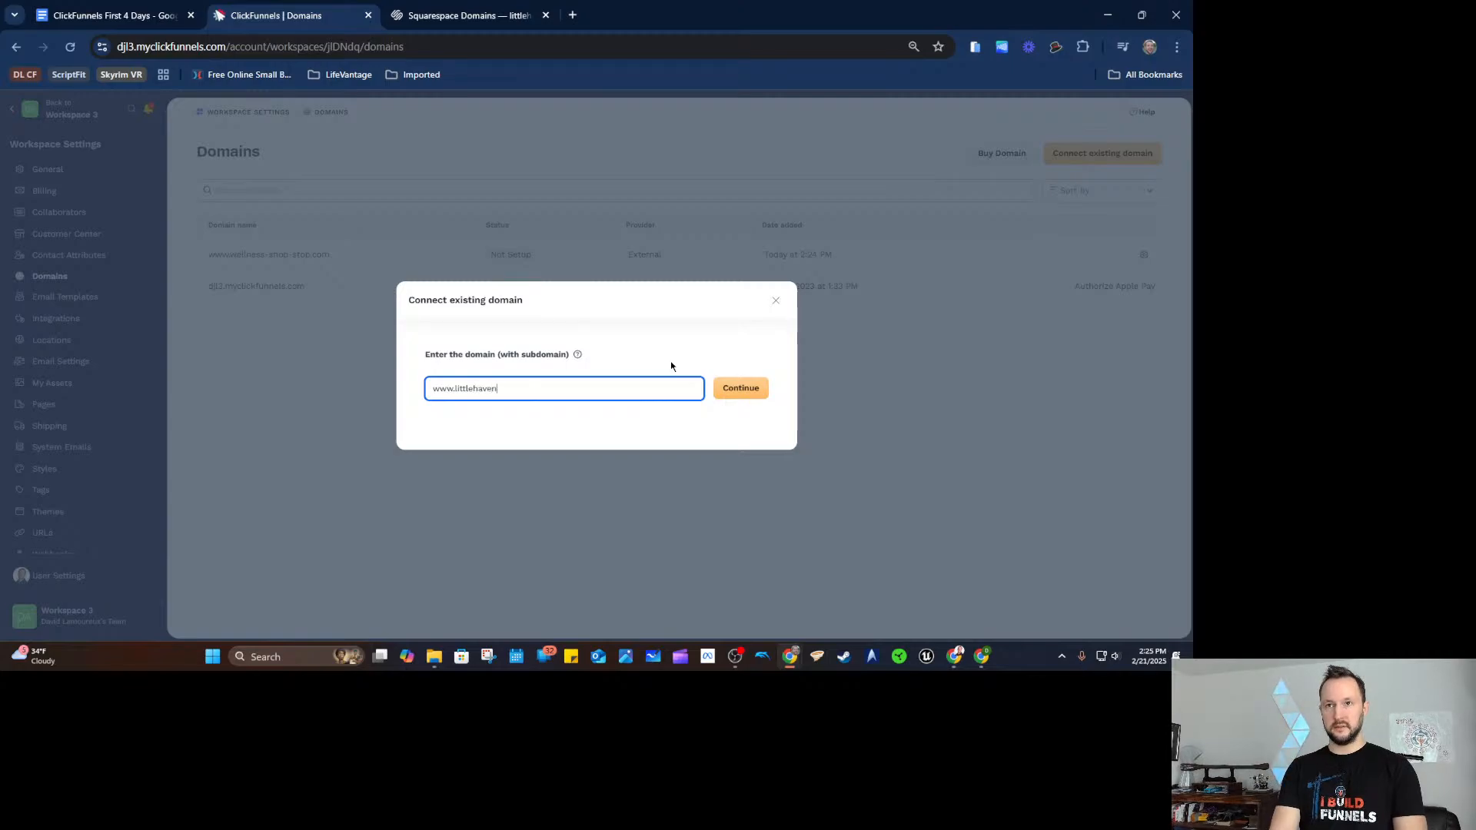
{"action": "type", "text": "experien"}
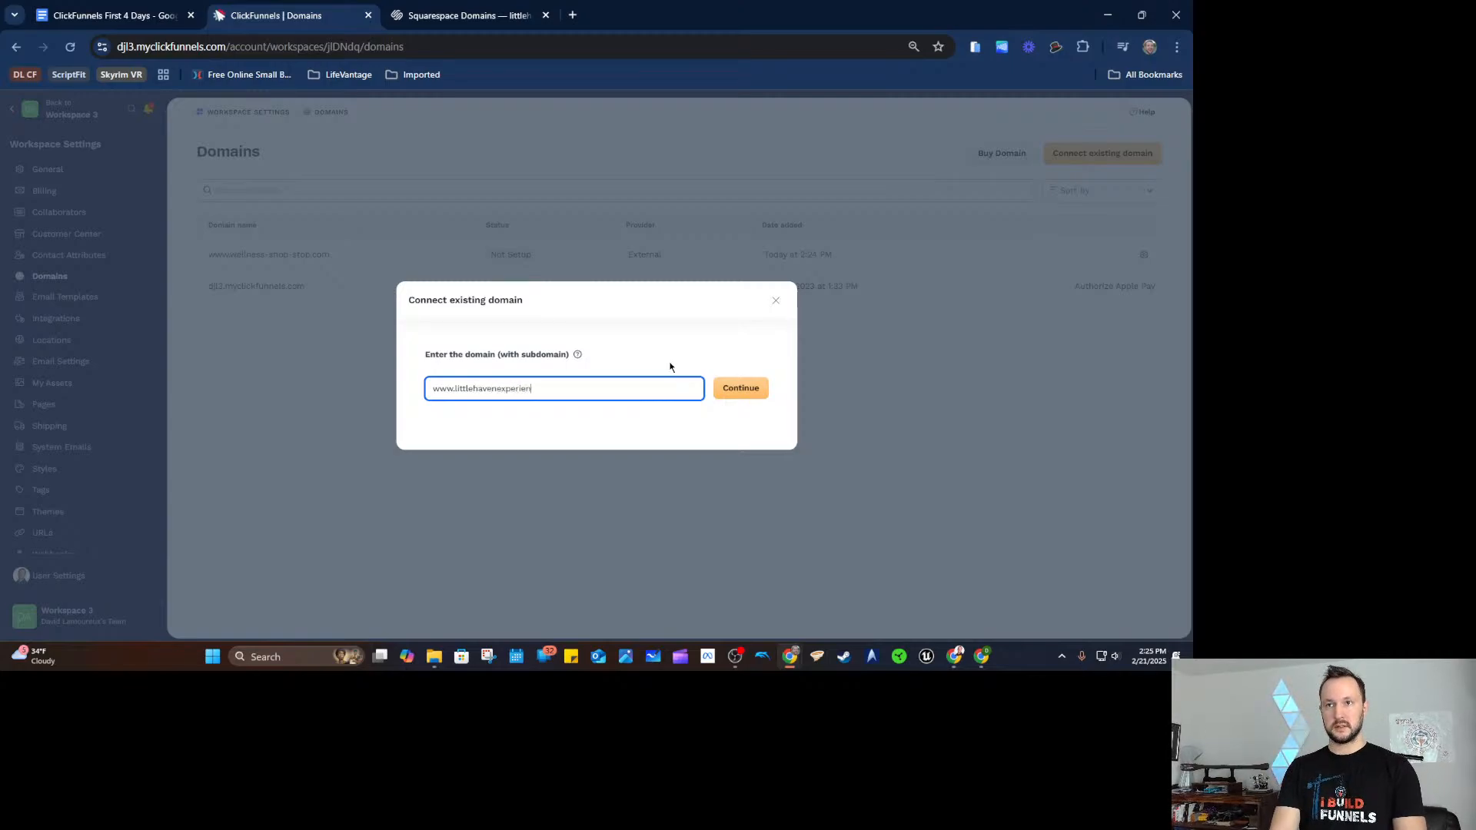
{"action": "type", "text": "ces.com"}
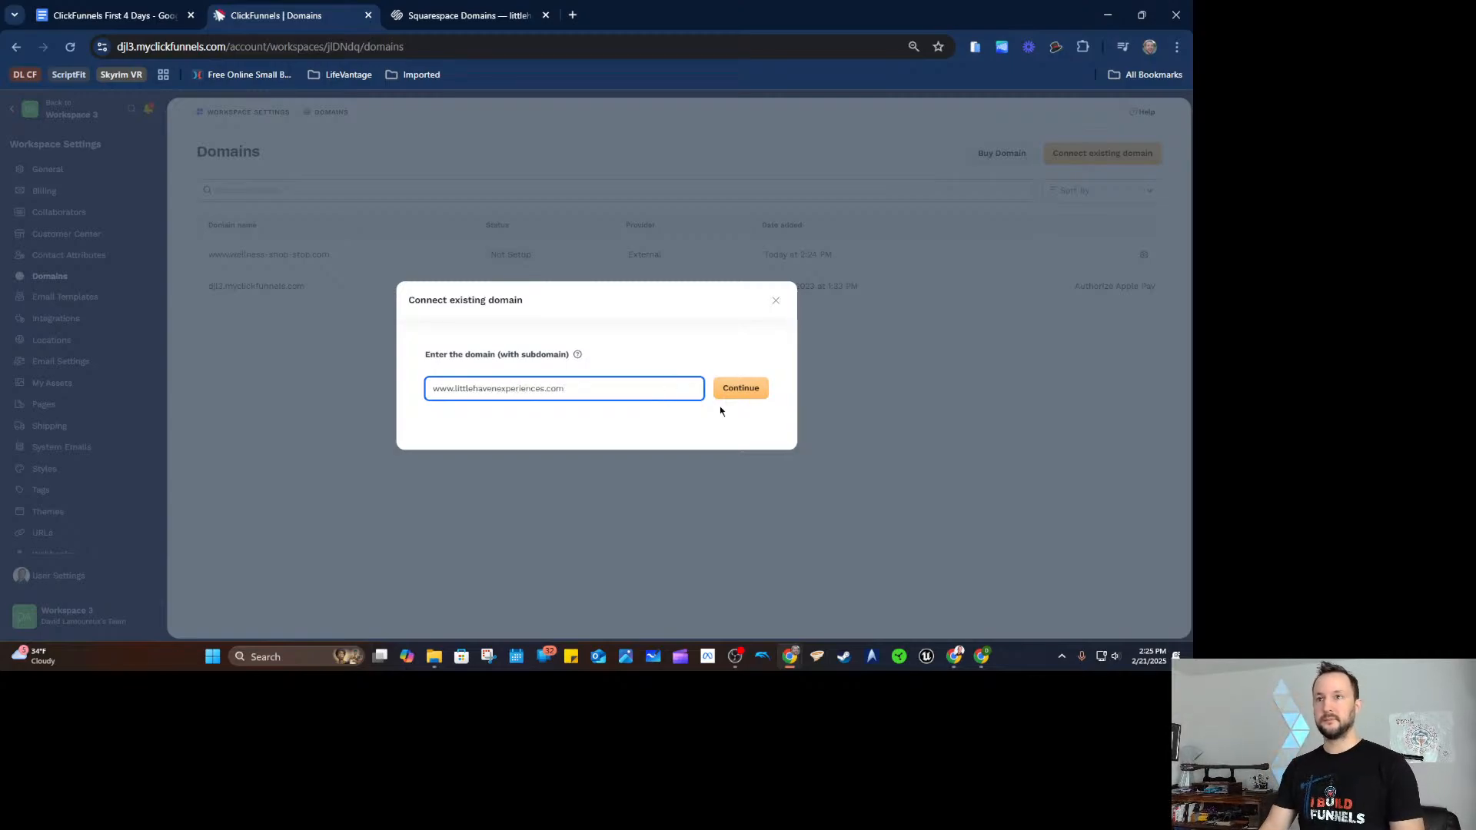
{"action": "left_click", "coordinate": [737, 388]}
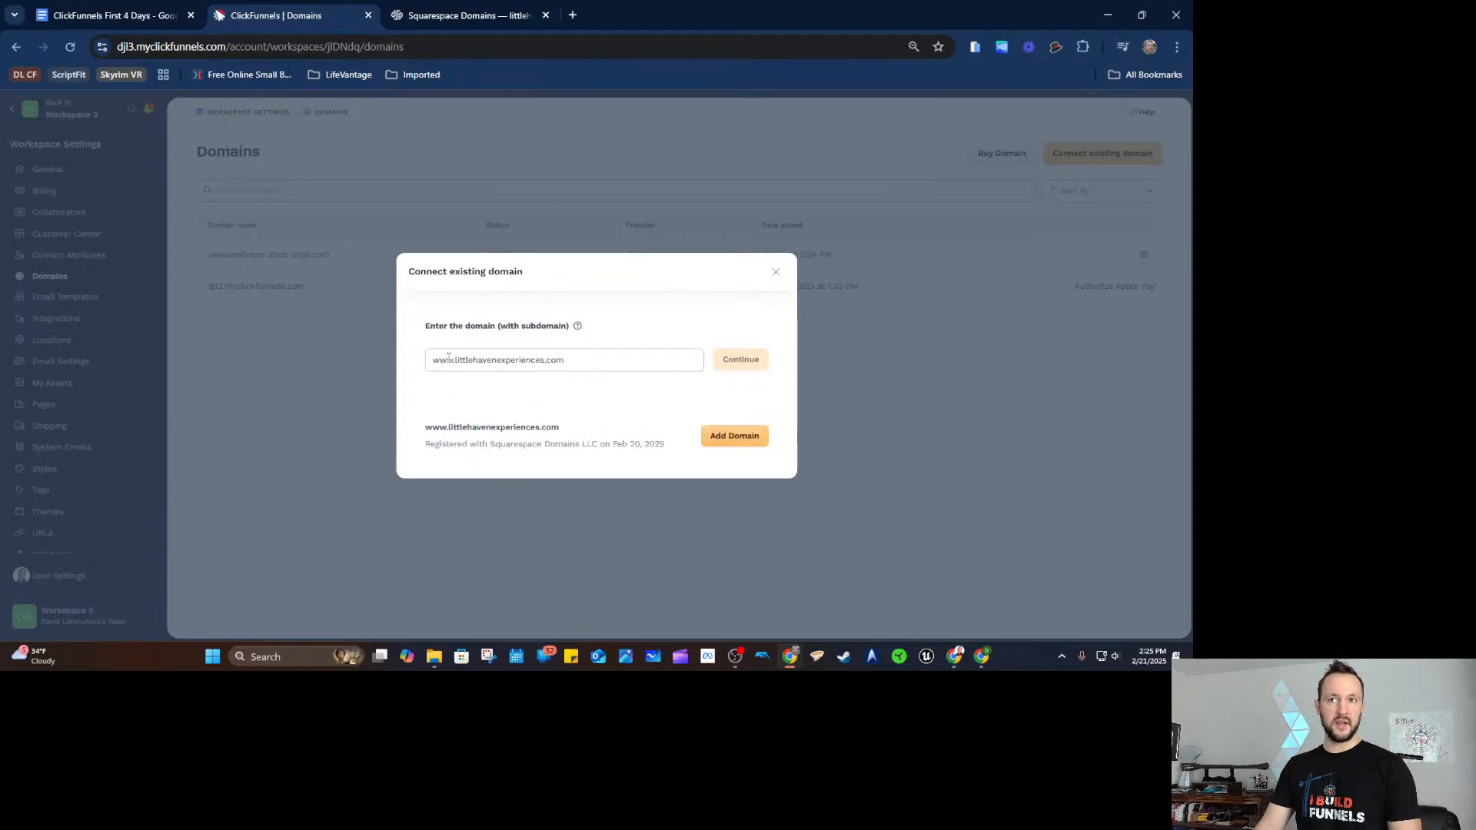
{"action": "left_click", "coordinate": [734, 436]}
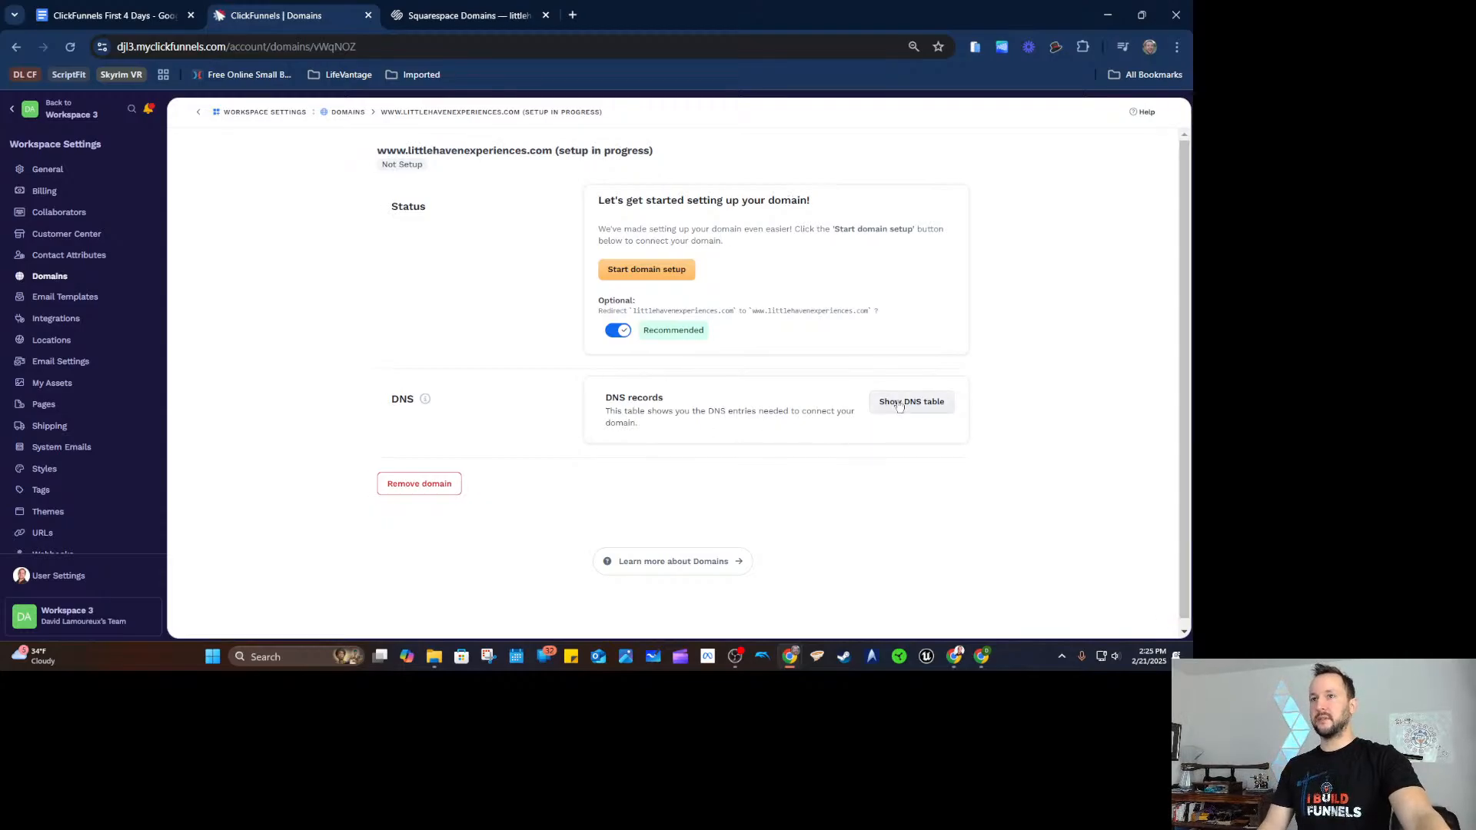
{"action": "left_click", "coordinate": [903, 403]}
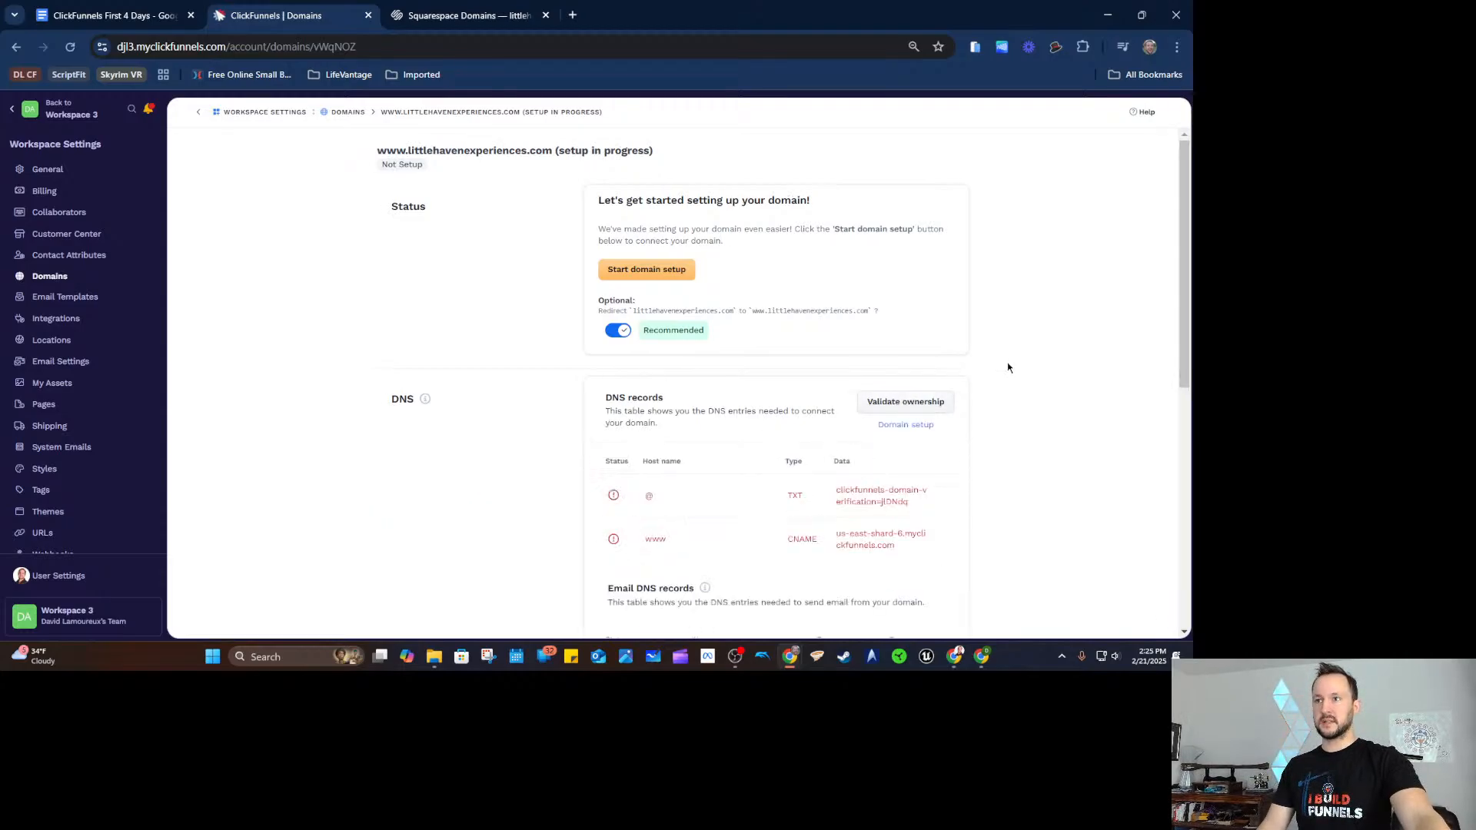
{"action": "scroll", "coordinate": [1008, 366], "scroll_direction": "down", "scroll_amount": 3}
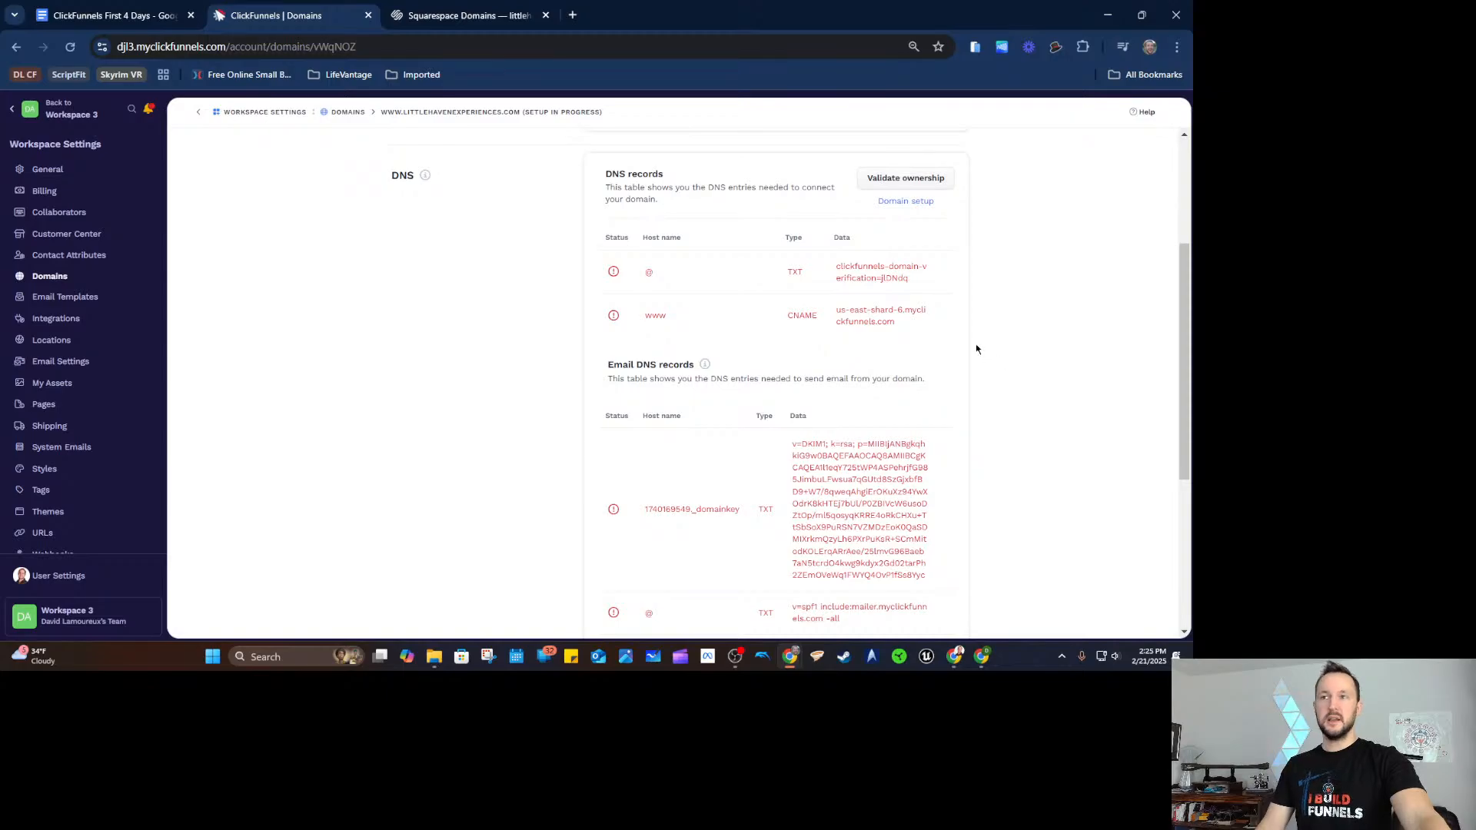
{"action": "scroll", "coordinate": [966, 347], "scroll_direction": "down", "scroll_amount": 3}
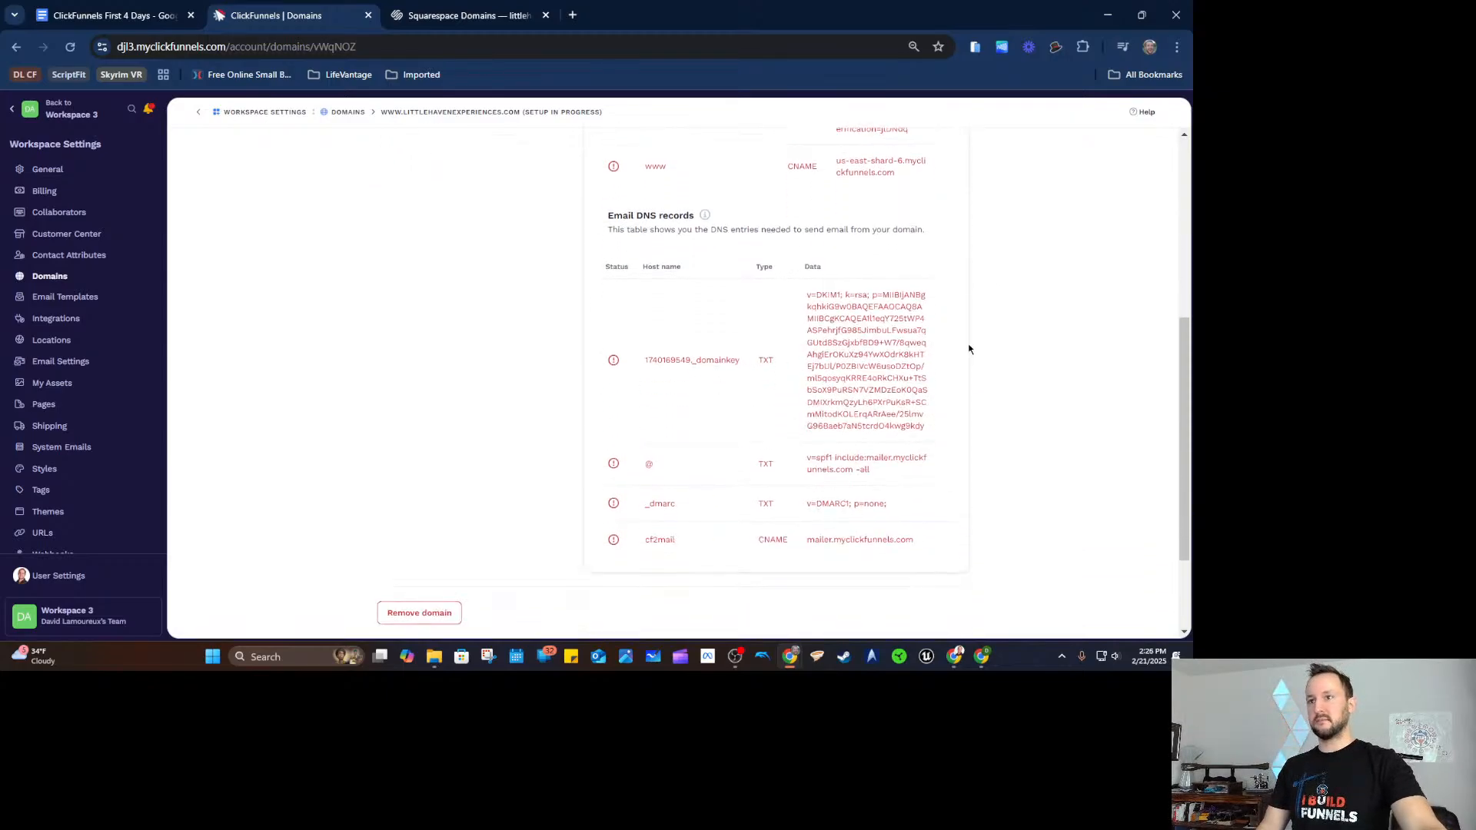
{"action": "scroll", "coordinate": [960, 342], "scroll_direction": "up", "scroll_amount": 3}
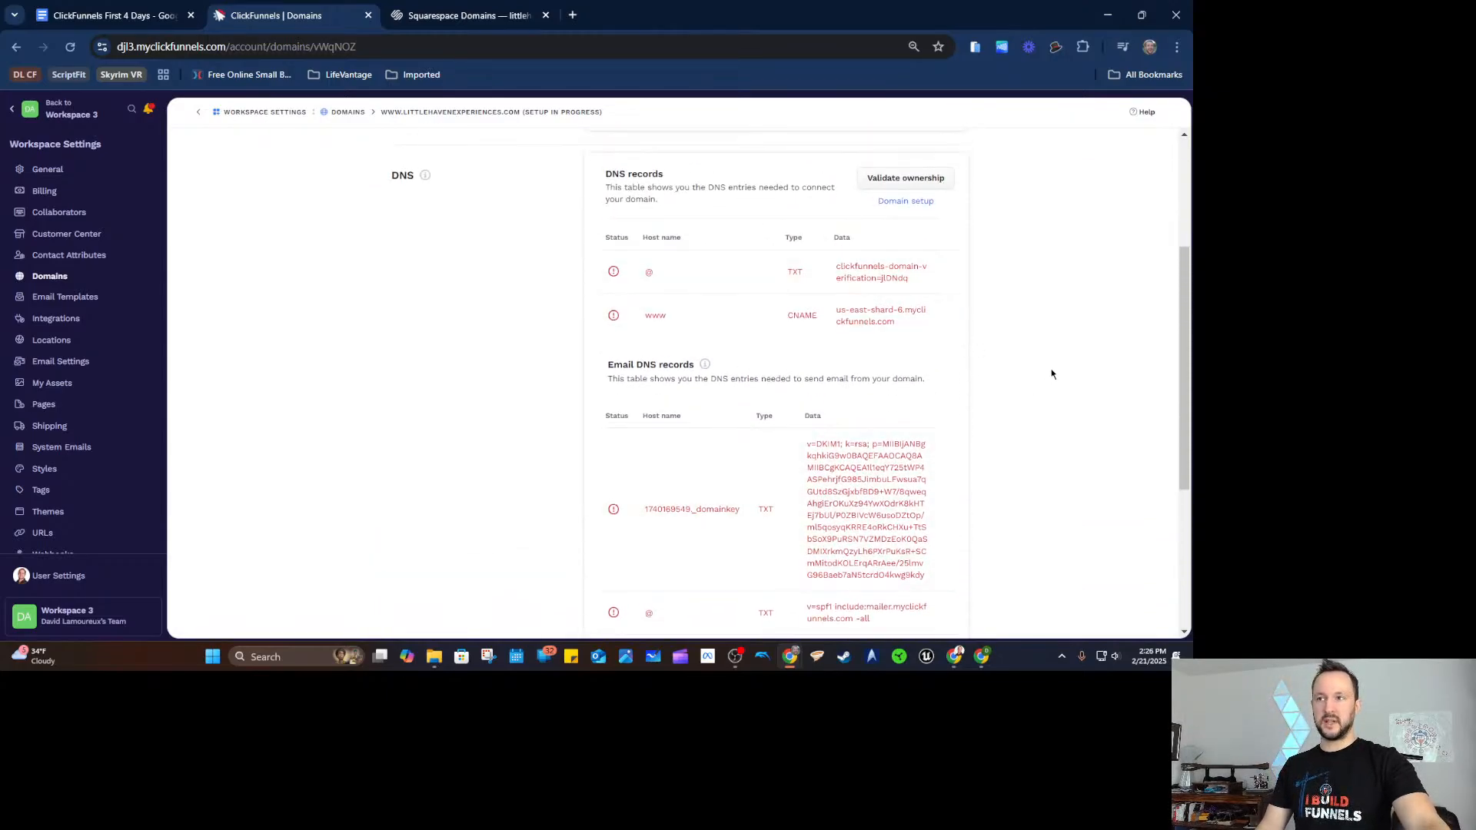
{"action": "scroll", "coordinate": [1052, 366], "scroll_direction": "down", "scroll_amount": 2}
{"action": "scroll", "coordinate": [1050, 338], "scroll_direction": "up", "scroll_amount": 3}
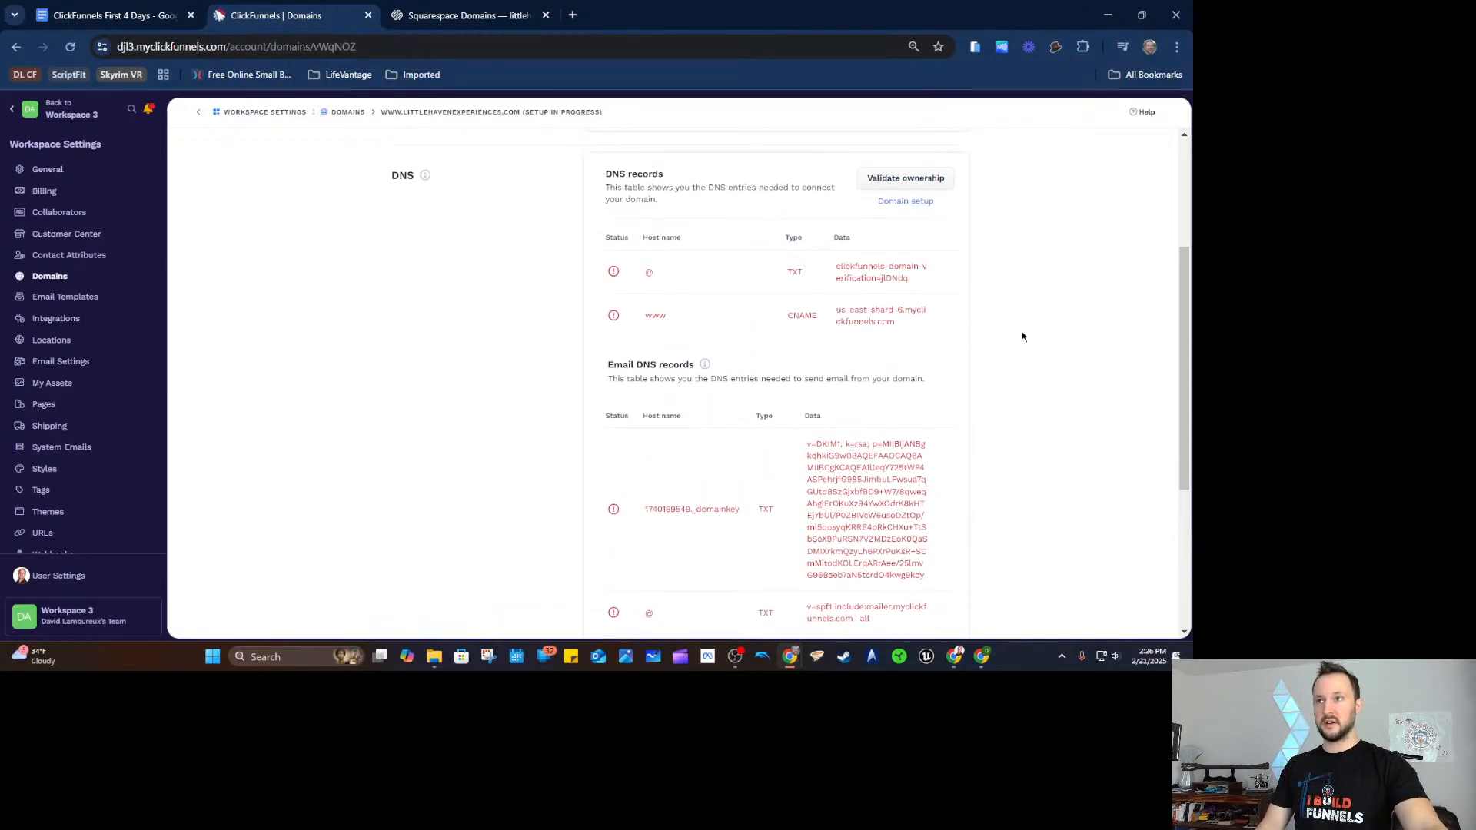
{"action": "scroll", "coordinate": [1023, 346], "scroll_direction": "down", "scroll_amount": 2}
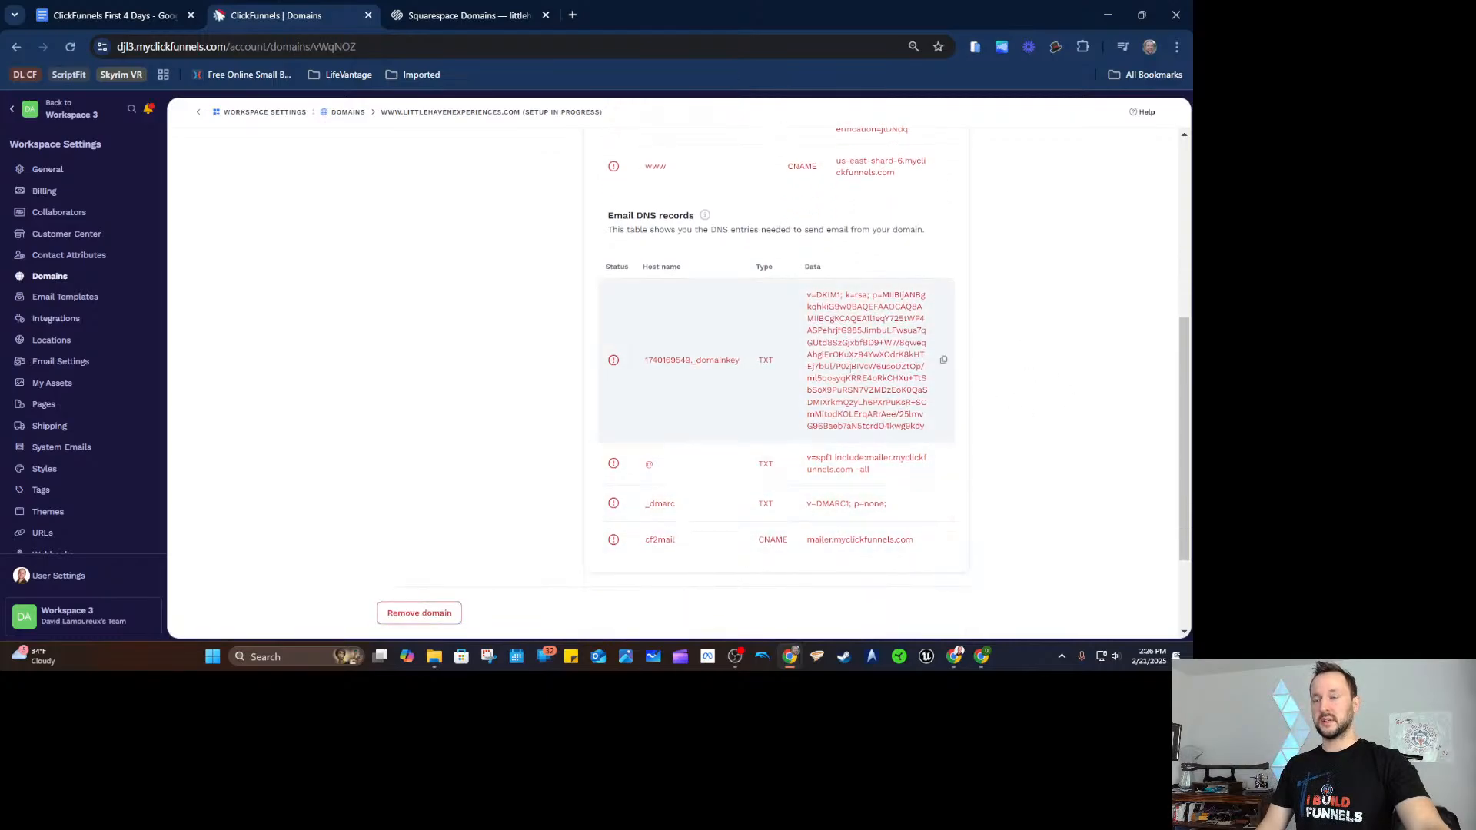
{"action": "scroll", "coordinate": [704, 401], "scroll_direction": "up", "scroll_amount": 3}
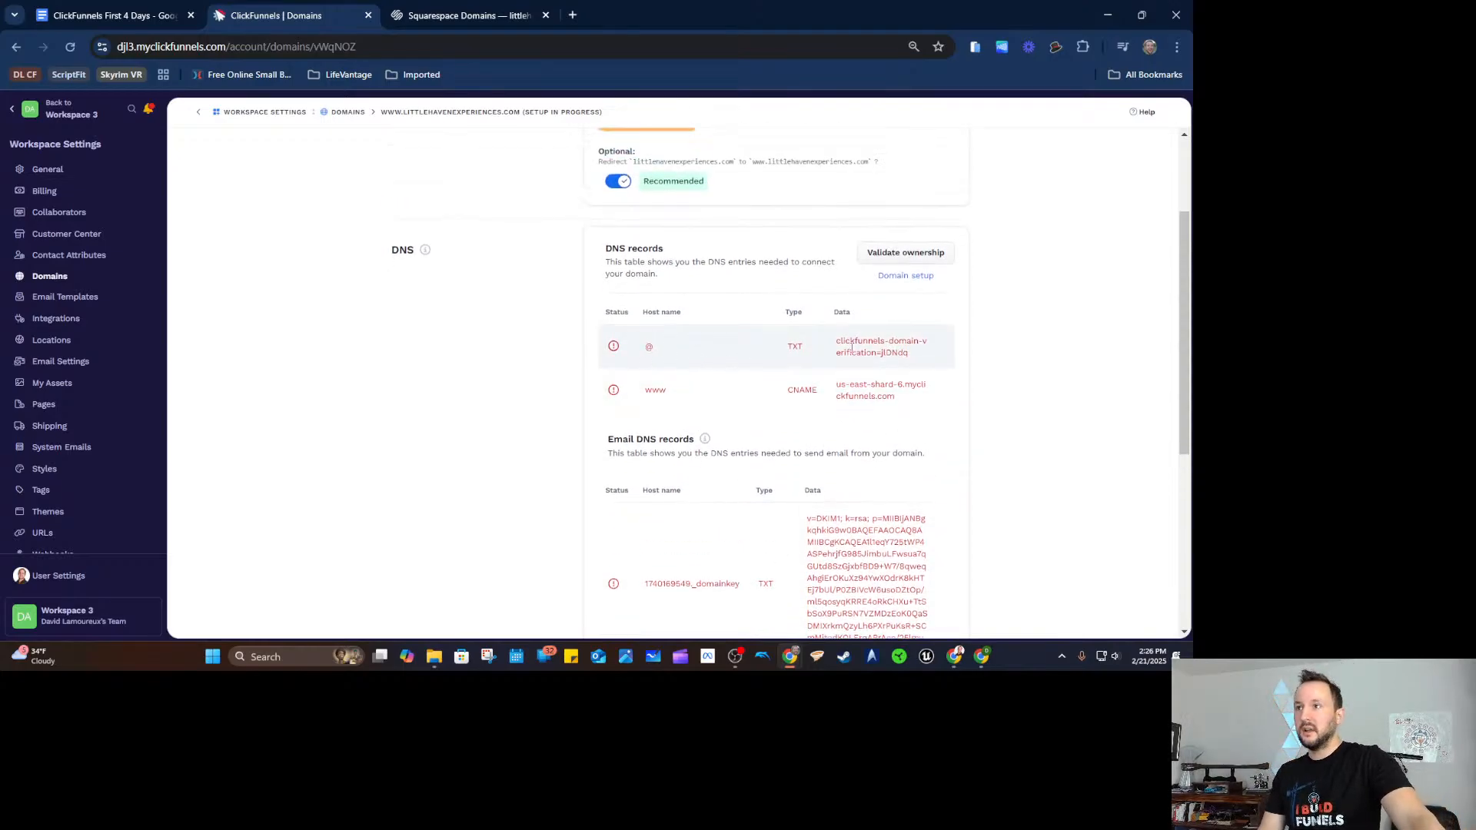
{"action": "left_click", "coordinate": [908, 278]}
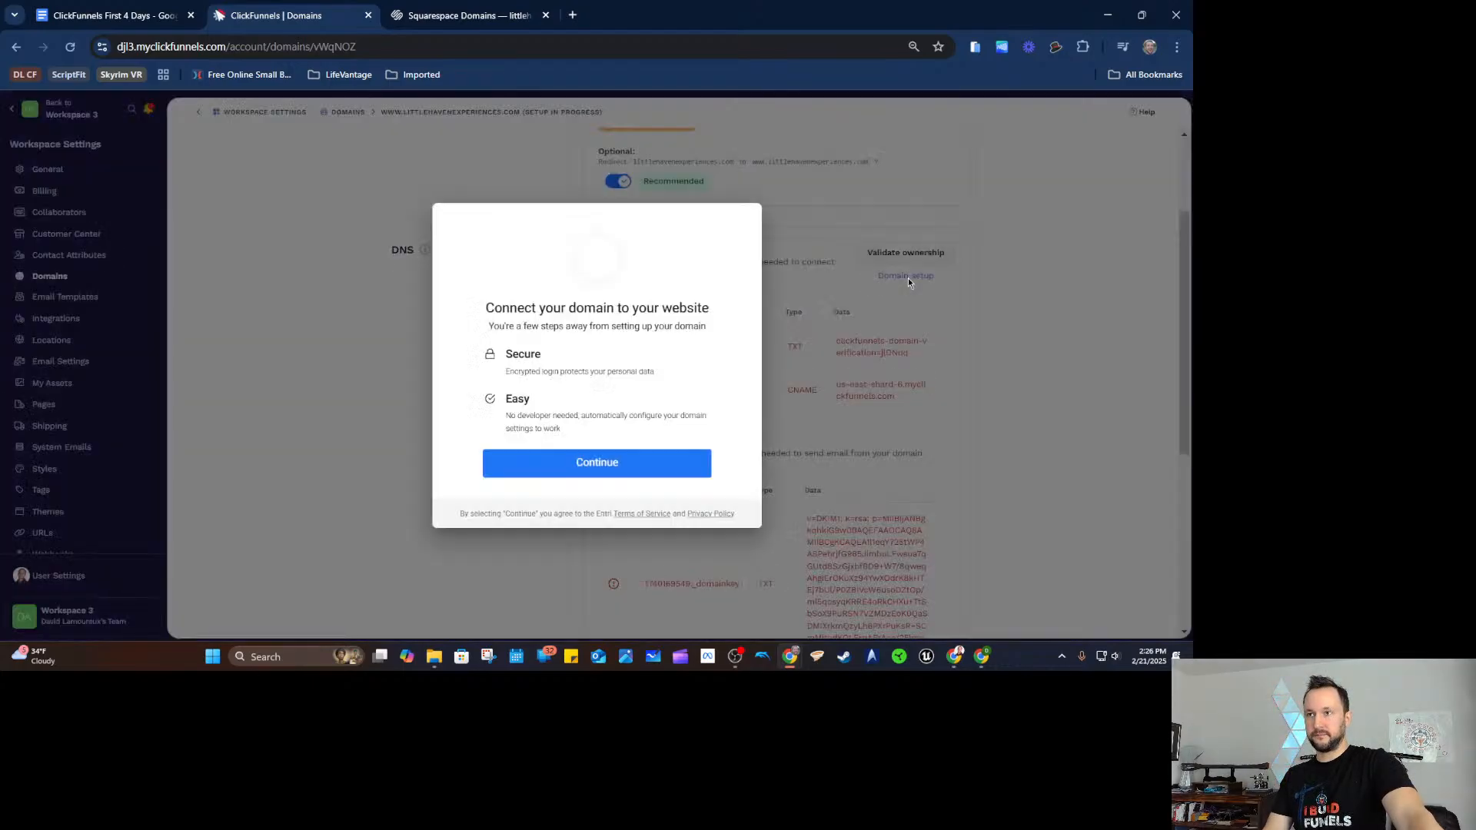
Continue to the manual DNS records, copy the www CNAME host, and bring up Squarespace DNS Settings.
{"action": "left_click", "coordinate": [648, 467]}
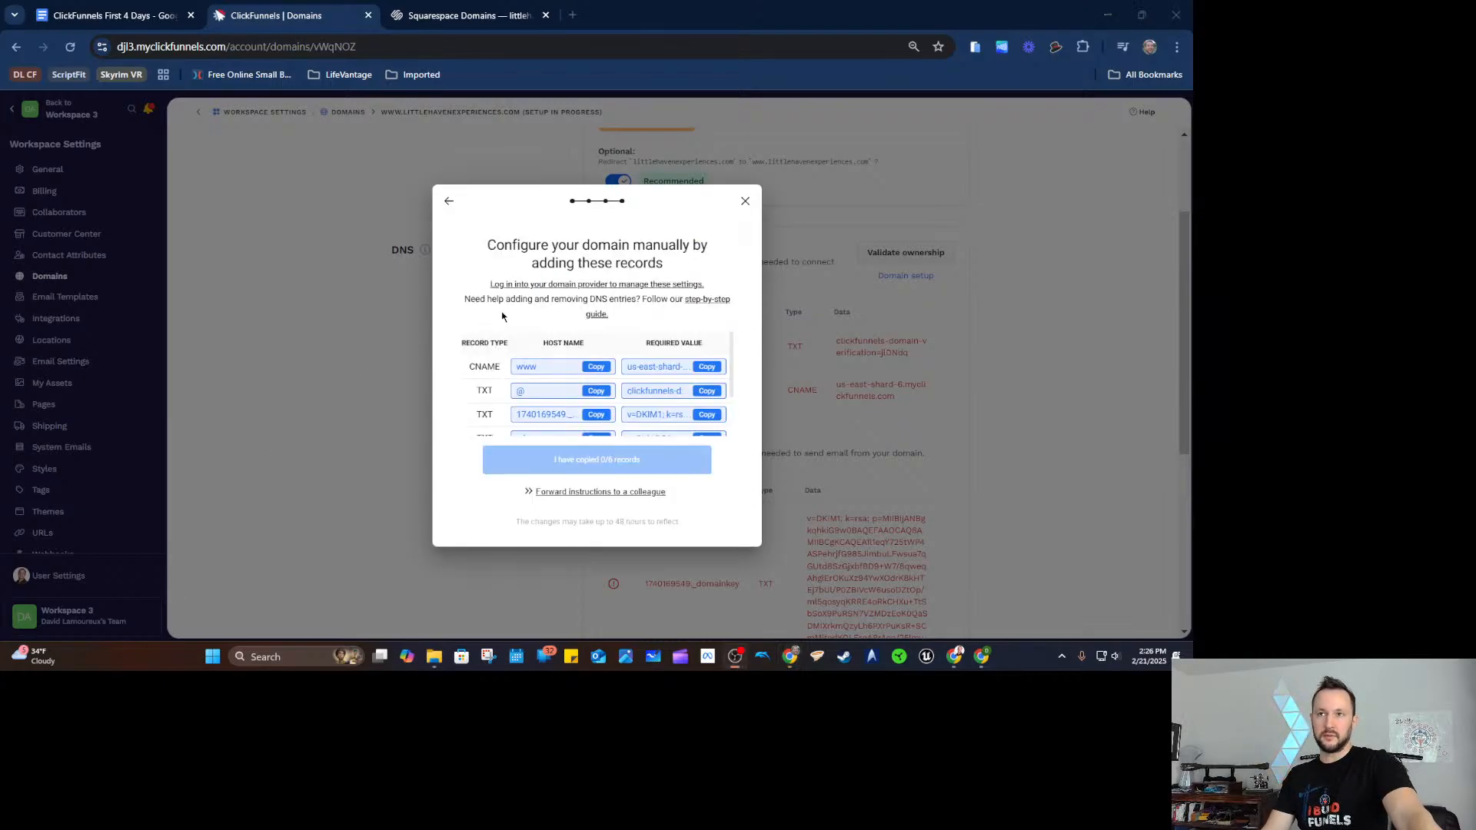
{"action": "scroll", "coordinate": [538, 384], "scroll_direction": "down", "scroll_amount": 3}
{"action": "scroll", "coordinate": [547, 366], "scroll_direction": "up", "scroll_amount": 3}
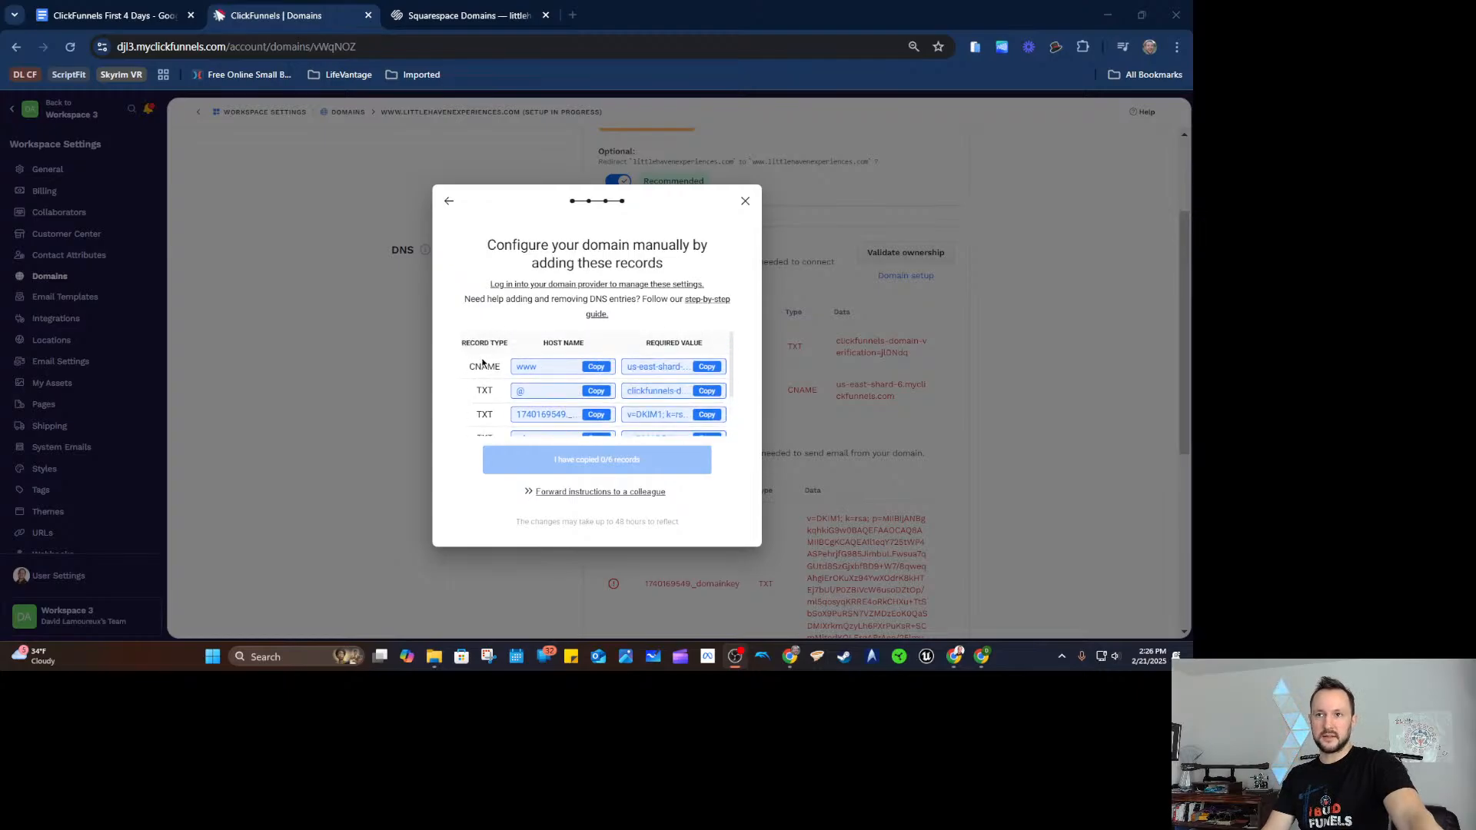
{"action": "left_click", "coordinate": [596, 367]}
{"action": "left_click", "coordinate": [454, 17]}
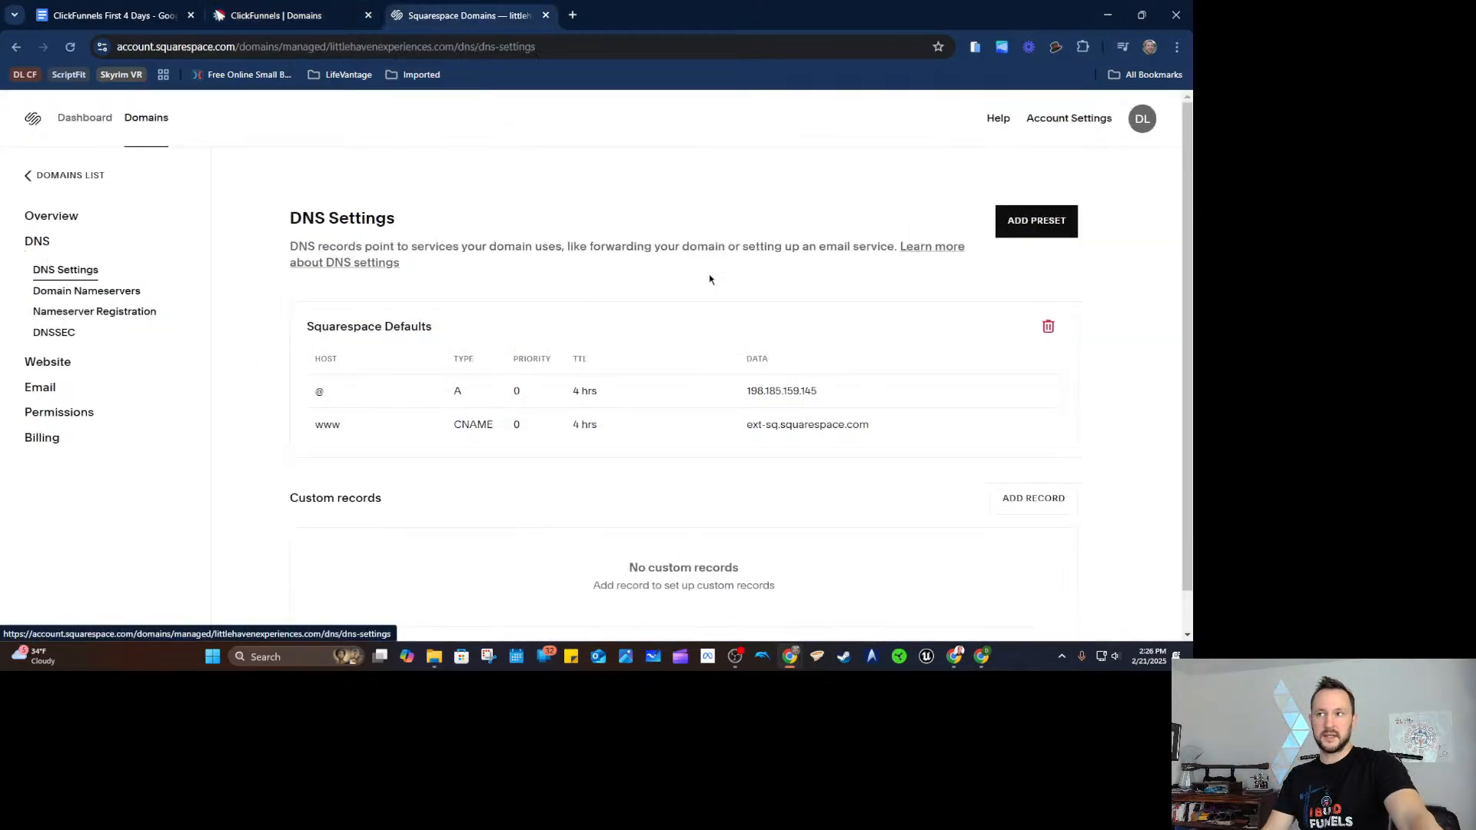
Start a new Squarespace custom DNS record with host www and type CNAME.
{"action": "scroll", "coordinate": [917, 279], "scroll_direction": "down", "scroll_amount": 1}
{"action": "left_click", "coordinate": [1030, 455]}
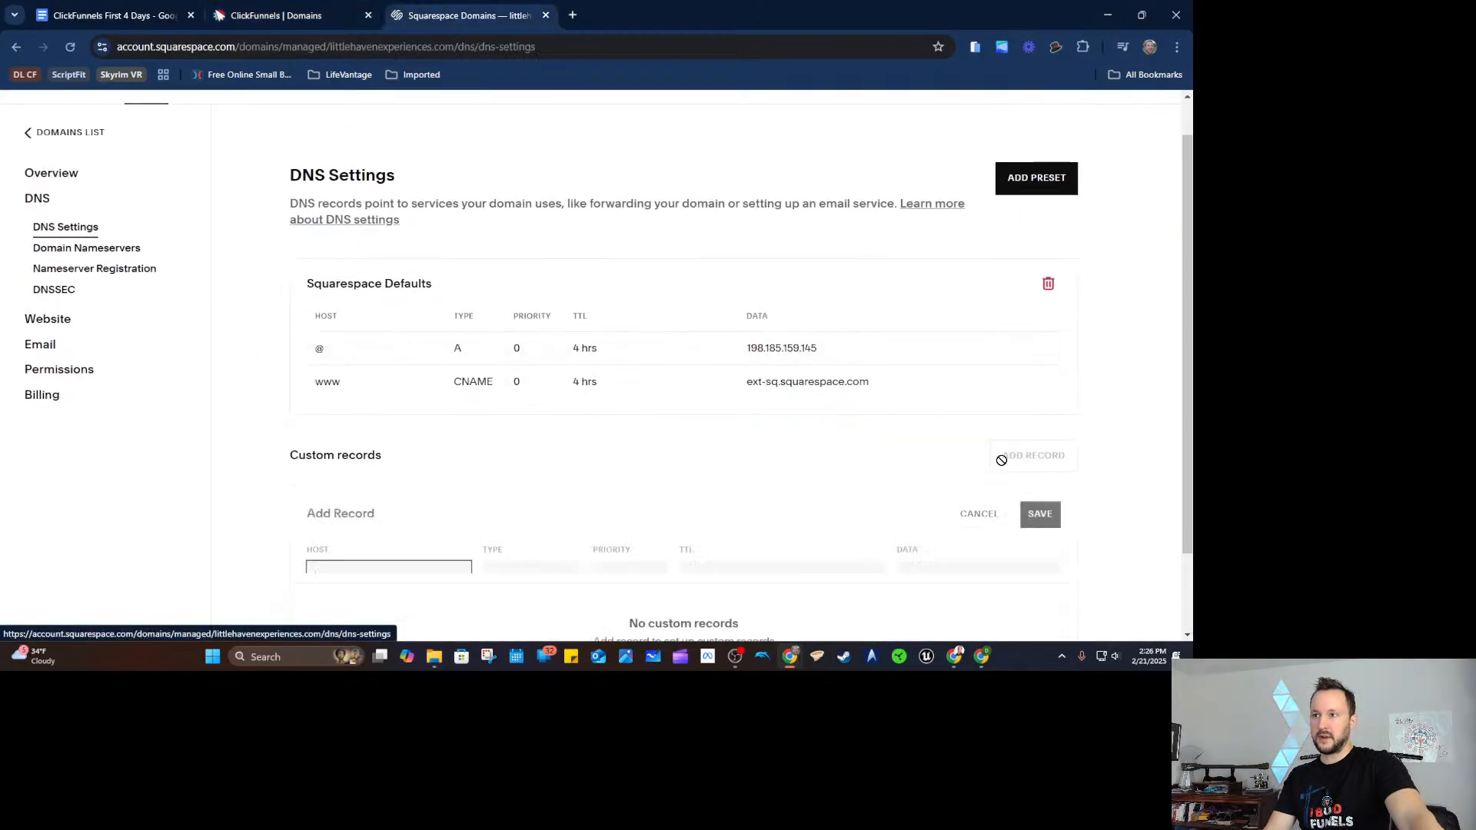
{"action": "scroll", "coordinate": [459, 455], "scroll_direction": "down", "scroll_amount": 1}
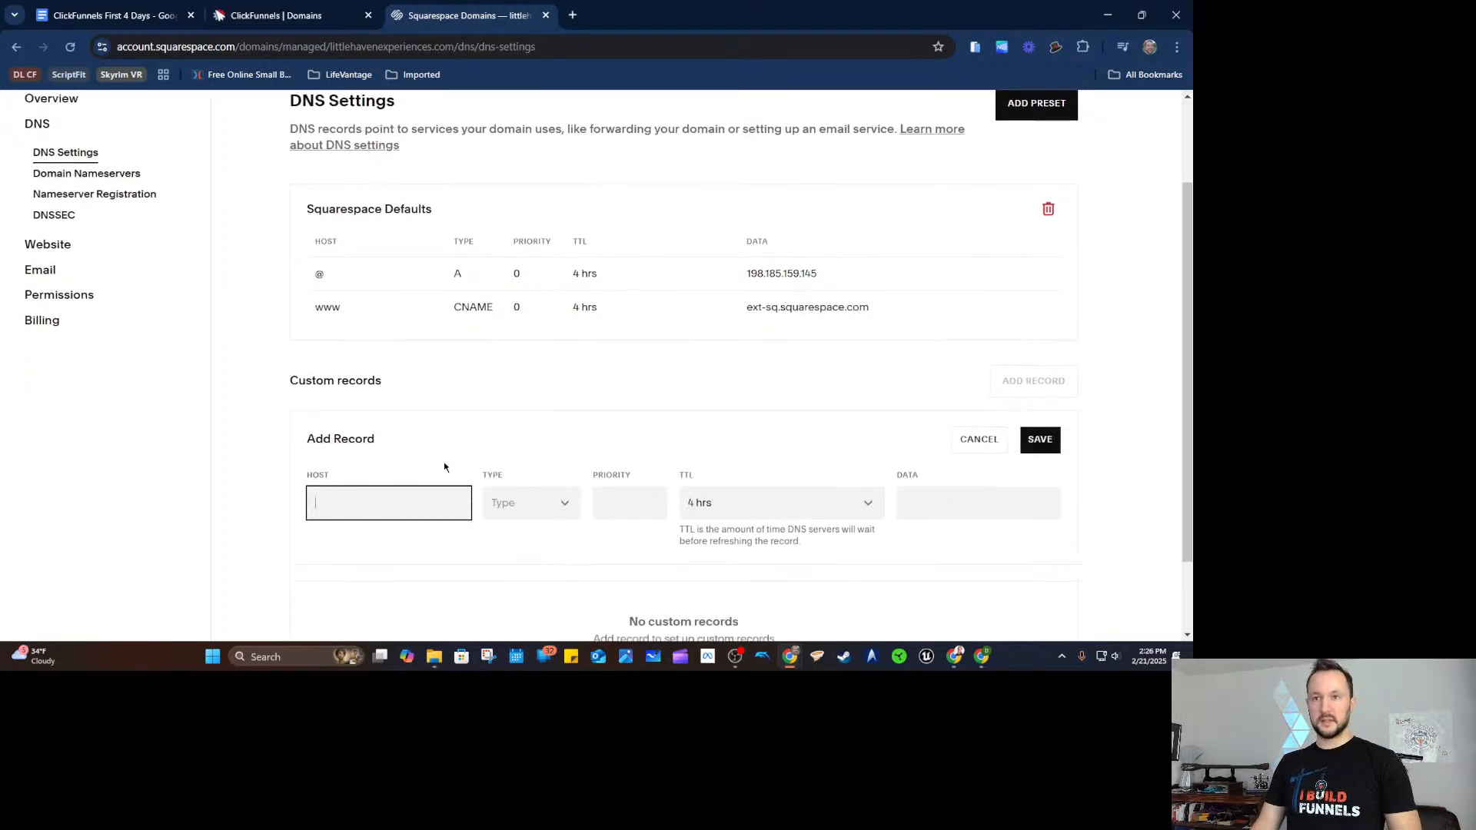
{"action": "type", "text": "www"}
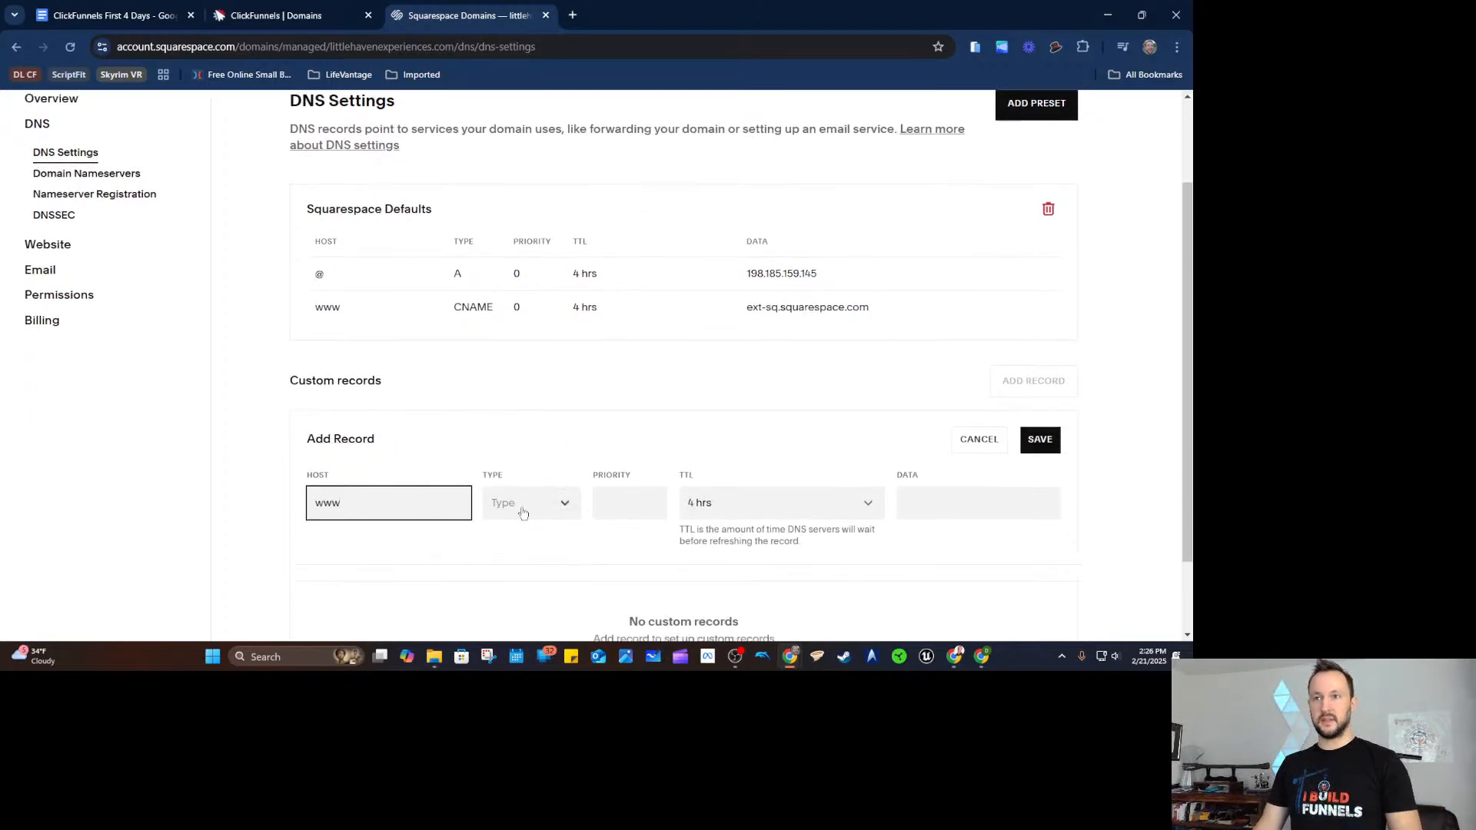
{"action": "left_click", "coordinate": [519, 503]}
{"action": "scroll", "coordinate": [515, 569], "scroll_direction": "down", "scroll_amount": 4}
{"action": "scroll", "coordinate": [510, 578], "scroll_direction": "down", "scroll_amount": 1}
{"action": "scroll", "coordinate": [523, 557], "scroll_direction": "up", "scroll_amount": 5}
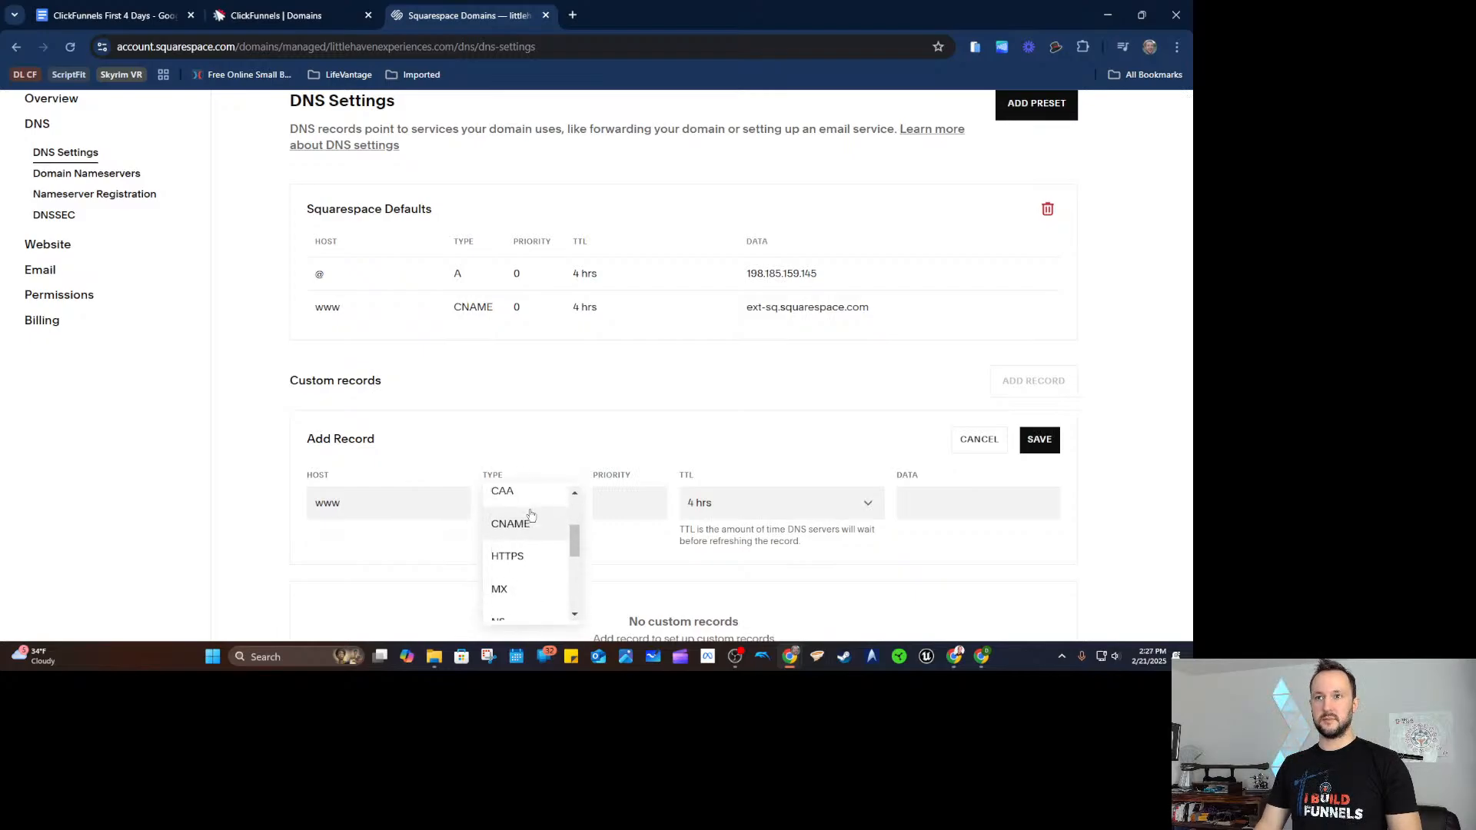
{"action": "scroll", "coordinate": [517, 549], "scroll_direction": "up", "scroll_amount": 1}
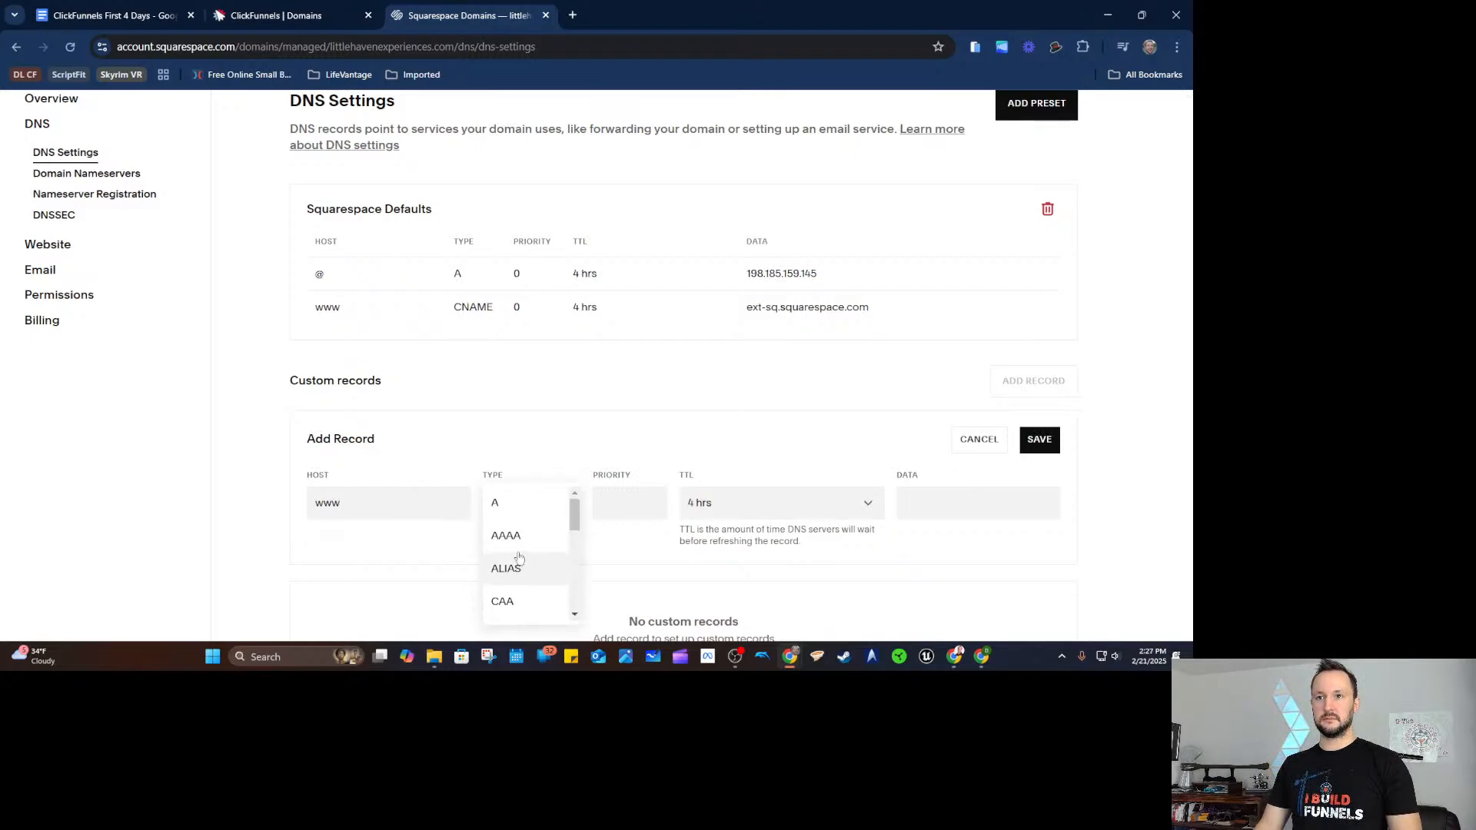
{"action": "scroll", "coordinate": [521, 556], "scroll_direction": "down", "scroll_amount": 3}
{"action": "scroll", "coordinate": [521, 555], "scroll_direction": "up", "scroll_amount": 2}
{"action": "left_click", "coordinate": [510, 556]}
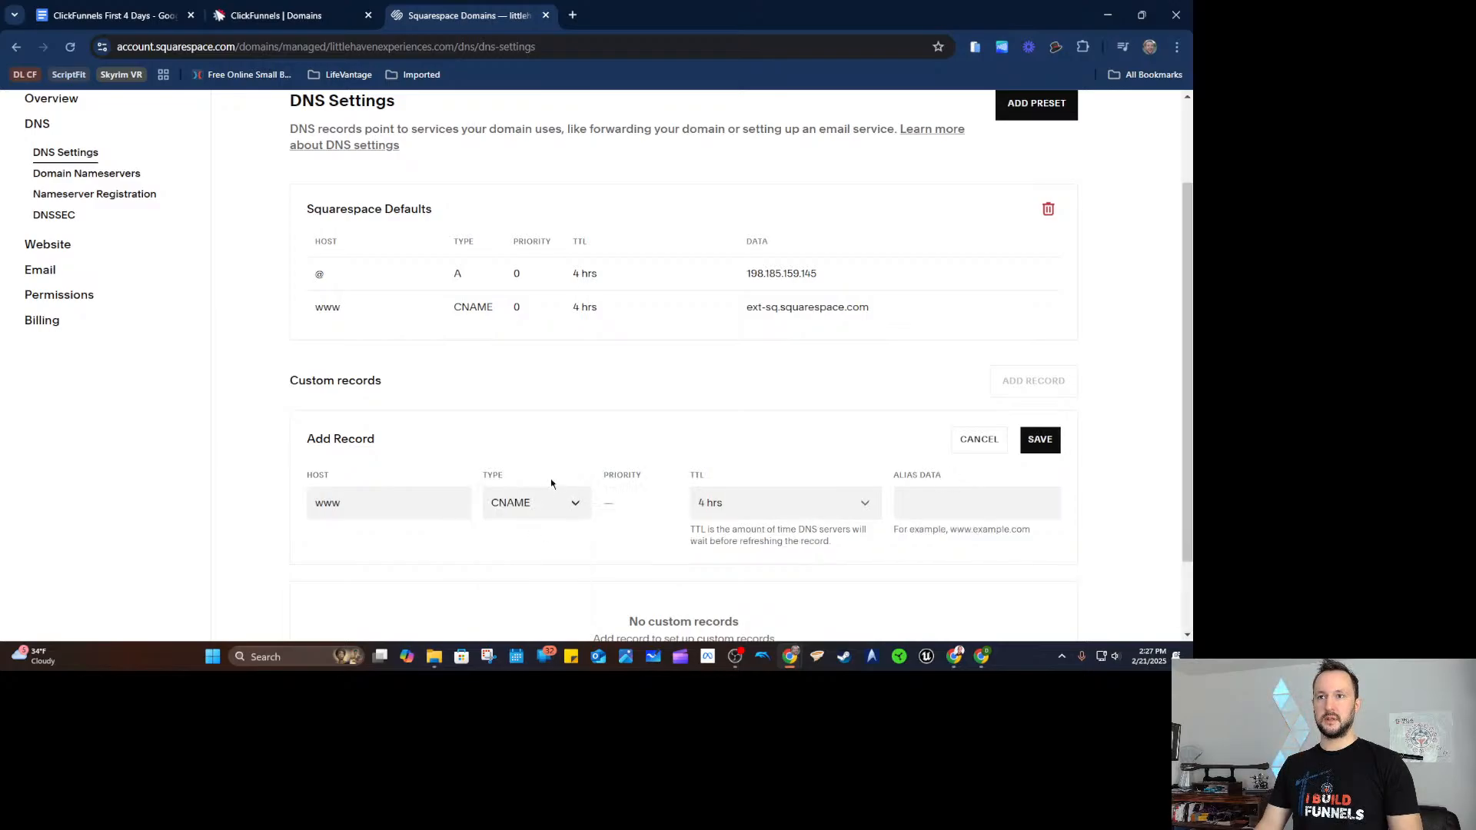
Paste the ClickFunnels us-east-shard-6 target as alias data and try saving the record.
{"action": "left_click", "coordinate": [323, 19]}
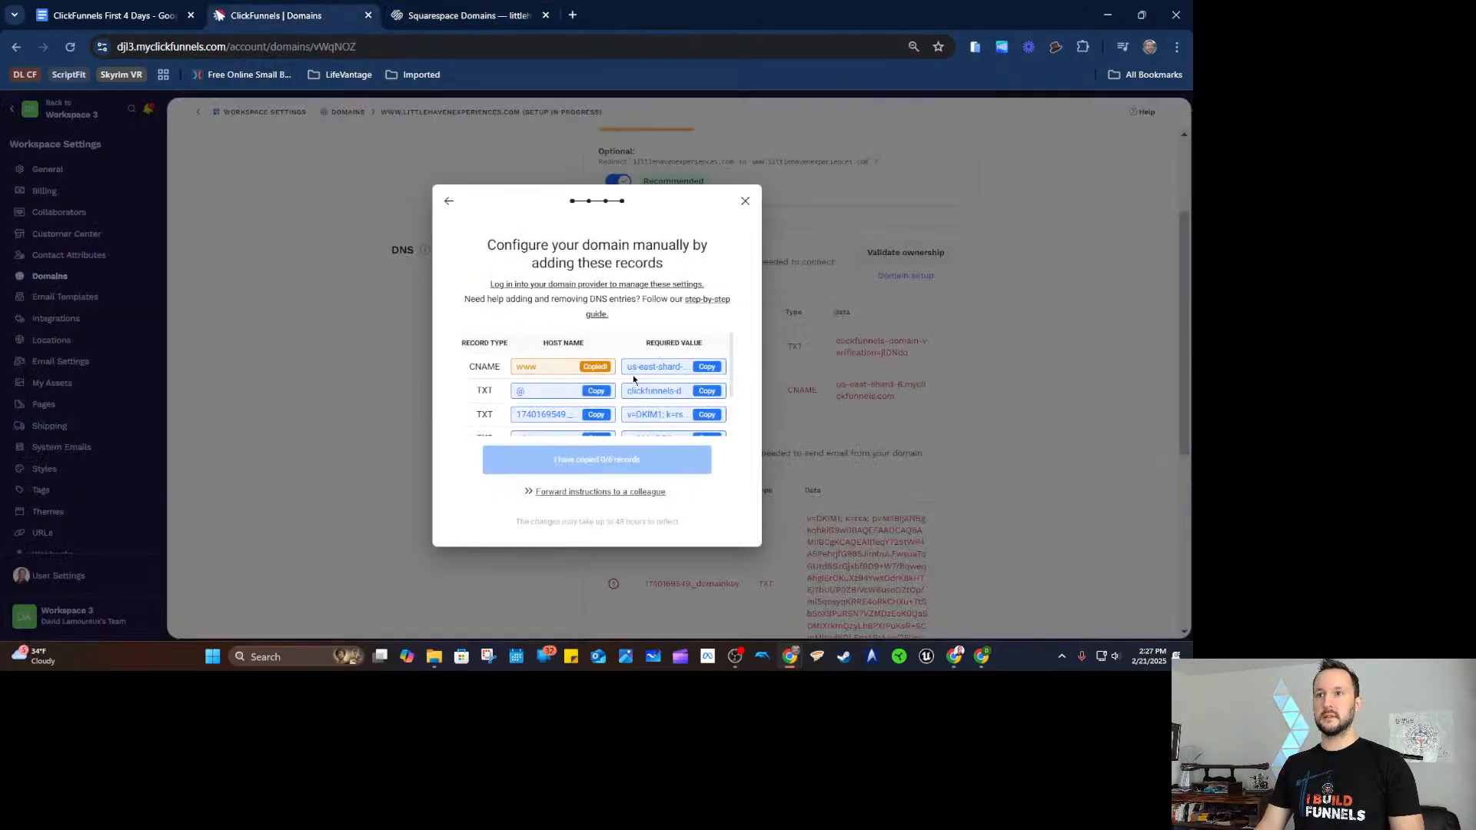
{"action": "left_click", "coordinate": [713, 368]}
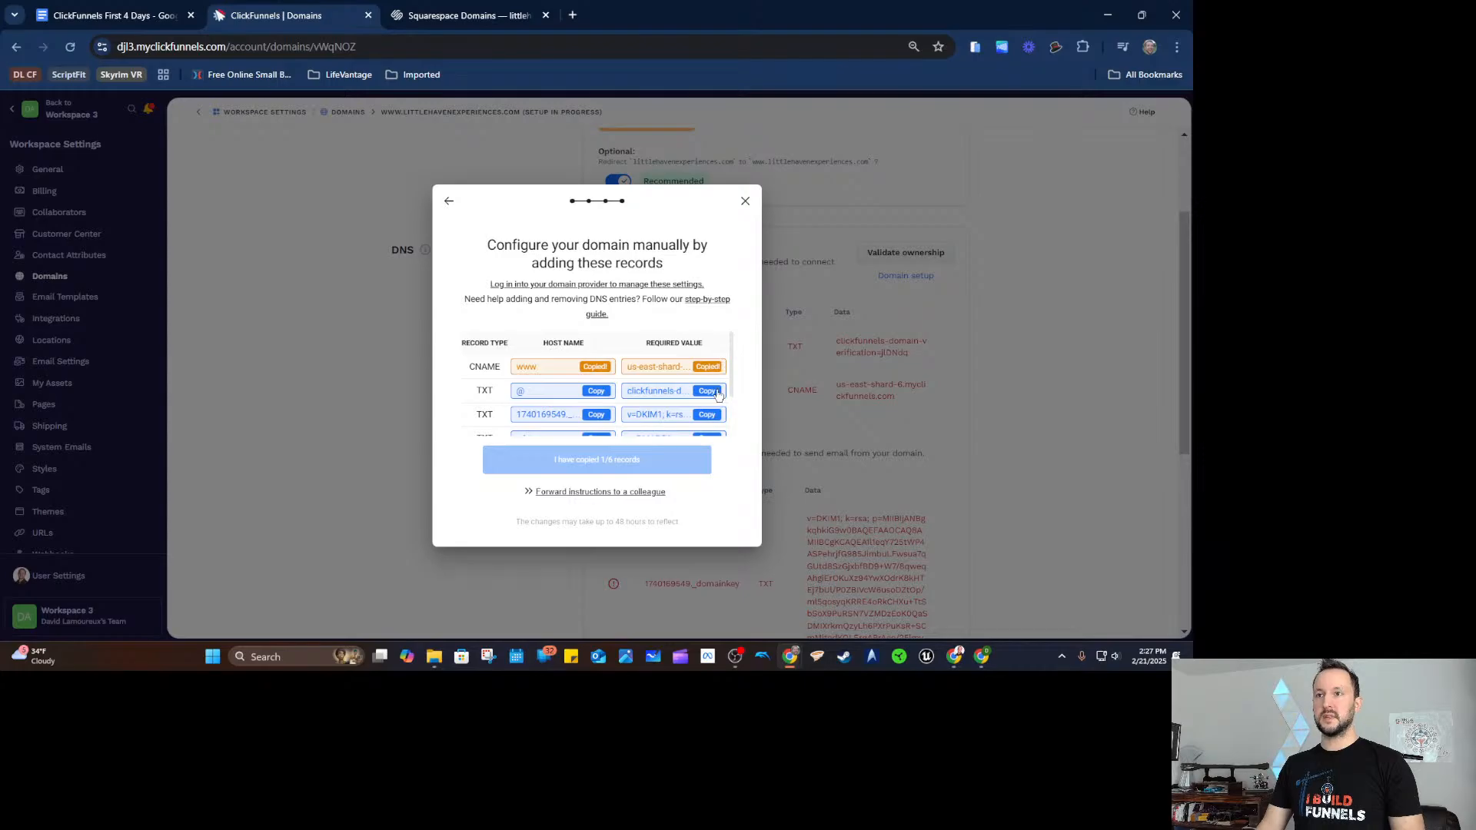
{"action": "left_click", "coordinate": [446, 15]}
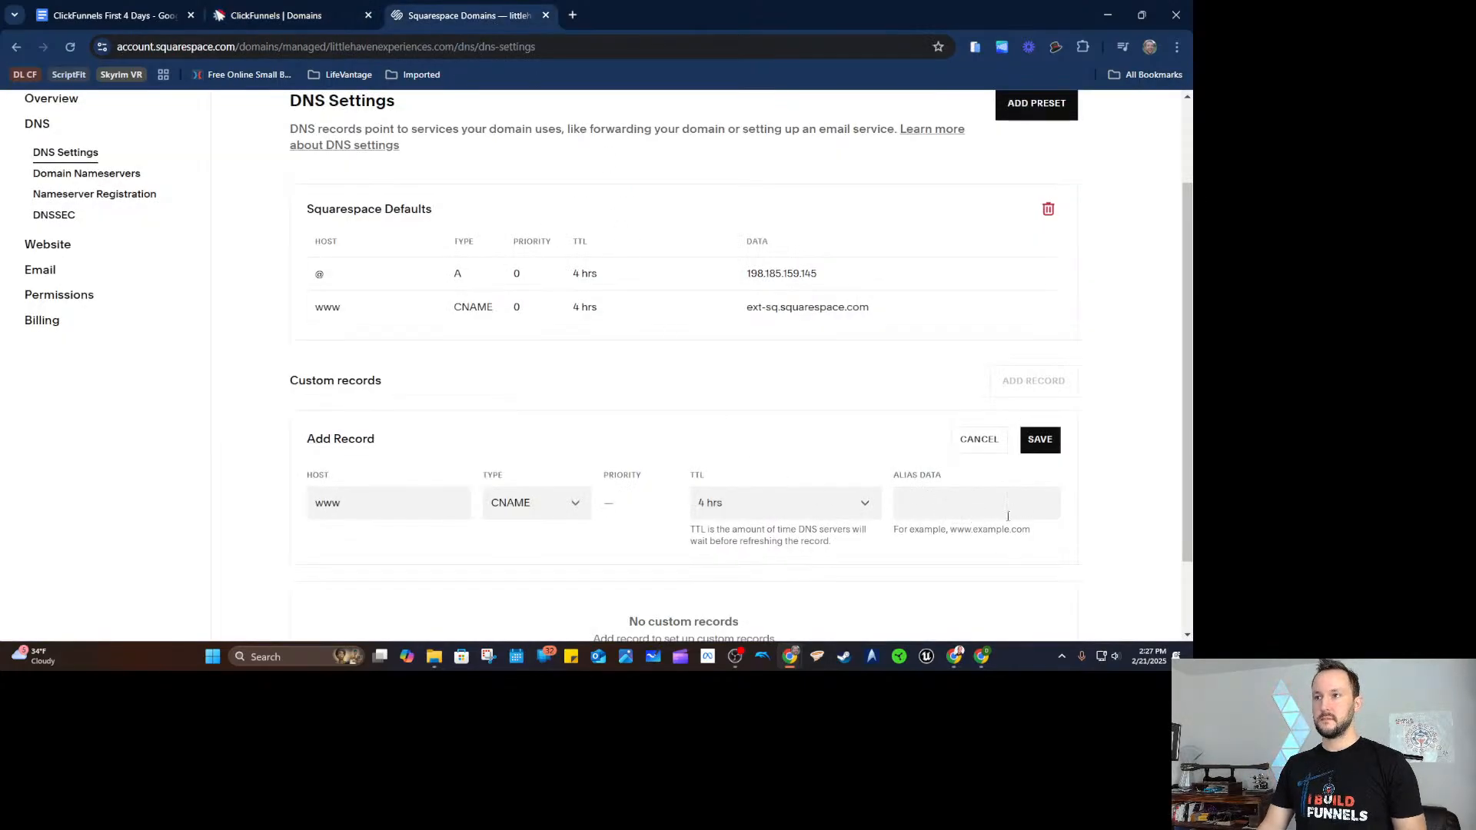
{"action": "left_click", "coordinate": [987, 498]}
{"action": "key", "text": "ctrl+v"}
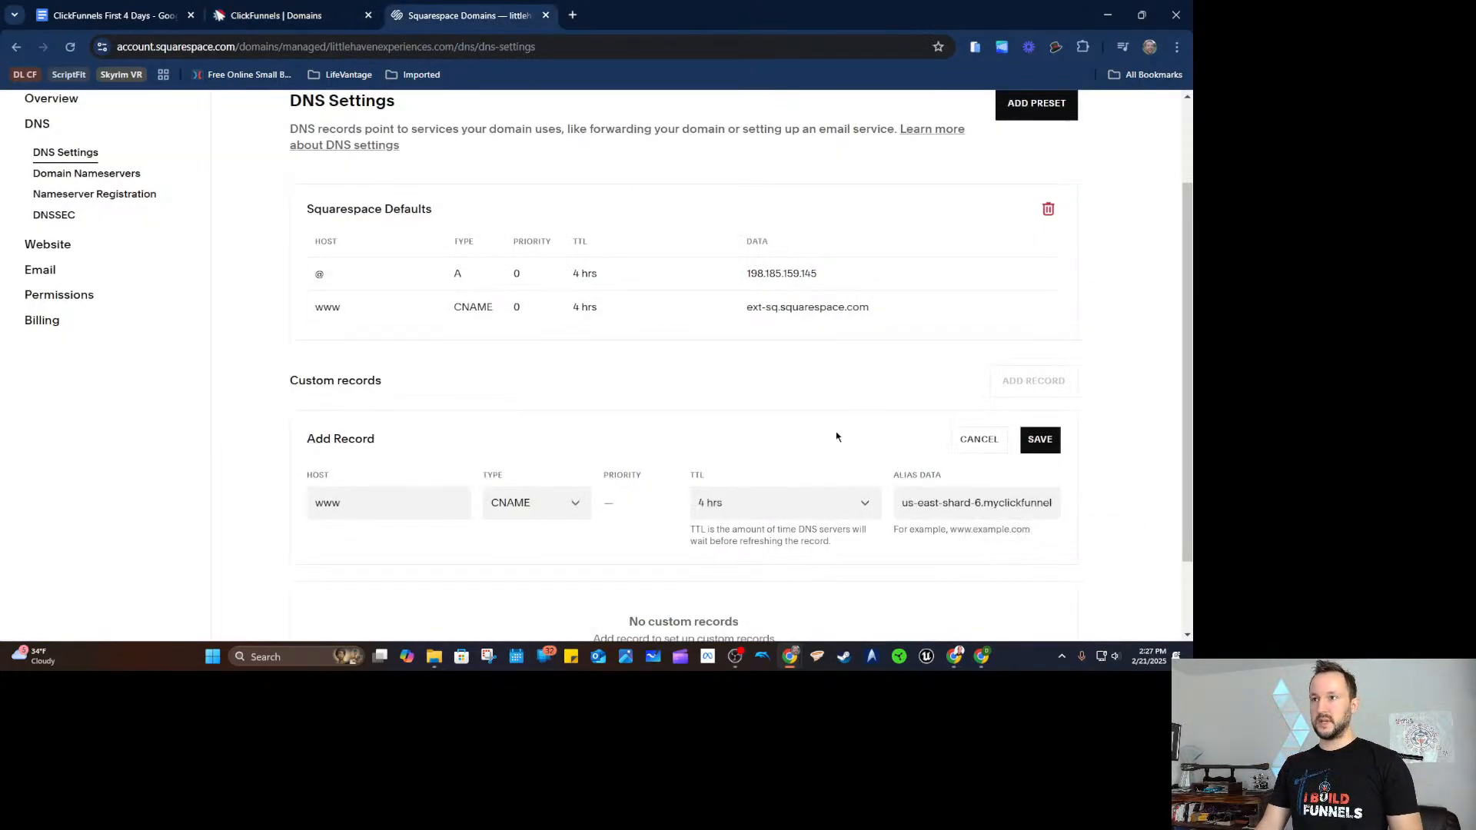
{"action": "scroll", "coordinate": [865, 408], "scroll_direction": "down", "scroll_amount": 1}
{"action": "left_click", "coordinate": [1039, 365]}
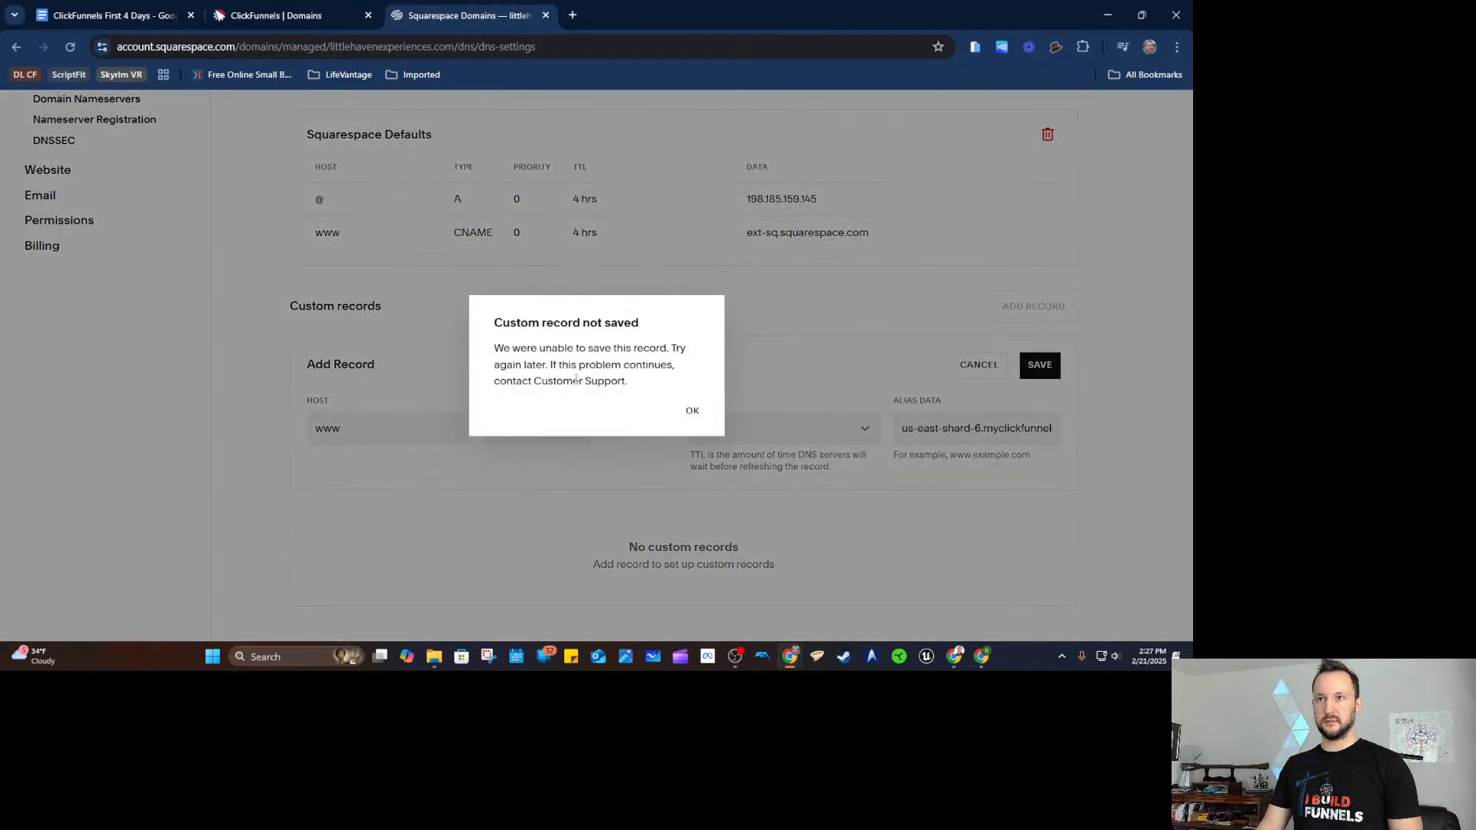
Dismiss the error and delete the Squarespace Defaults DNS records.
{"action": "left_click", "coordinate": [692, 410]}
{"action": "scroll", "coordinate": [761, 385], "scroll_direction": "up", "scroll_amount": 1}
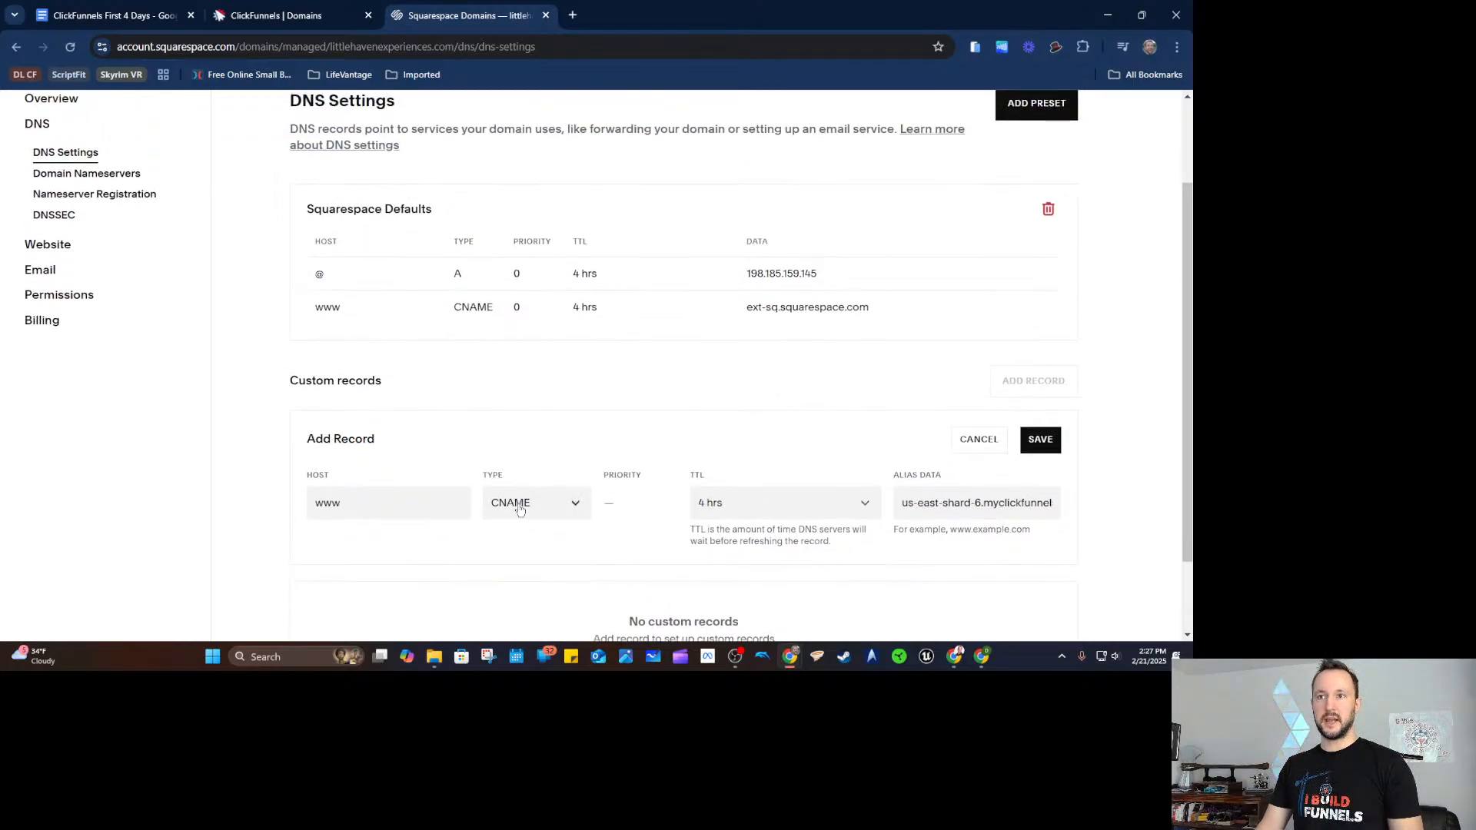
{"action": "left_click_drag", "start_coordinate": [314, 311], "coordinate": [342, 308]}
{"action": "double_click", "coordinate": [468, 308]}
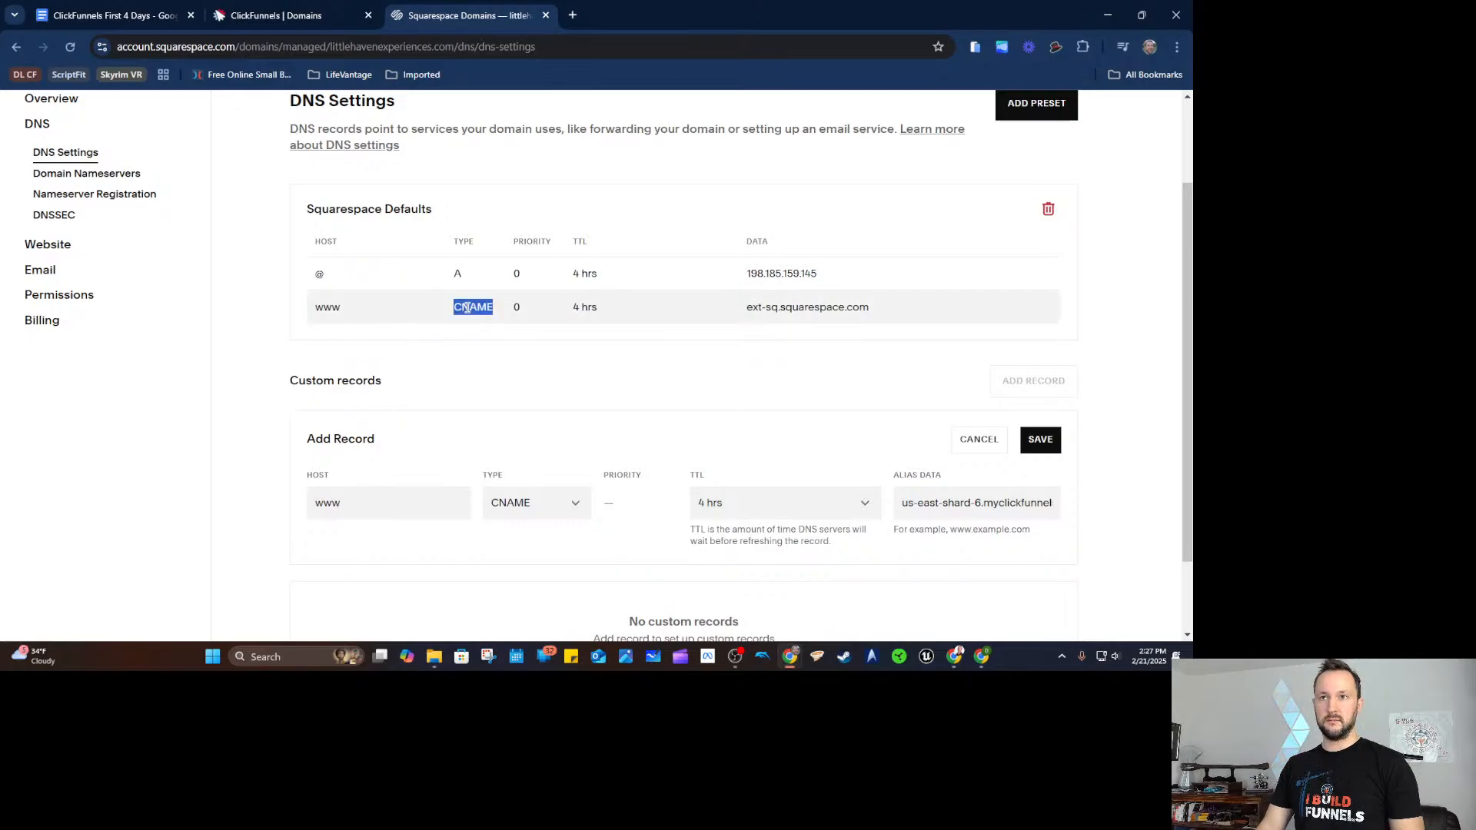
{"action": "double_click", "coordinate": [326, 308]}
{"action": "left_click", "coordinate": [483, 382]}
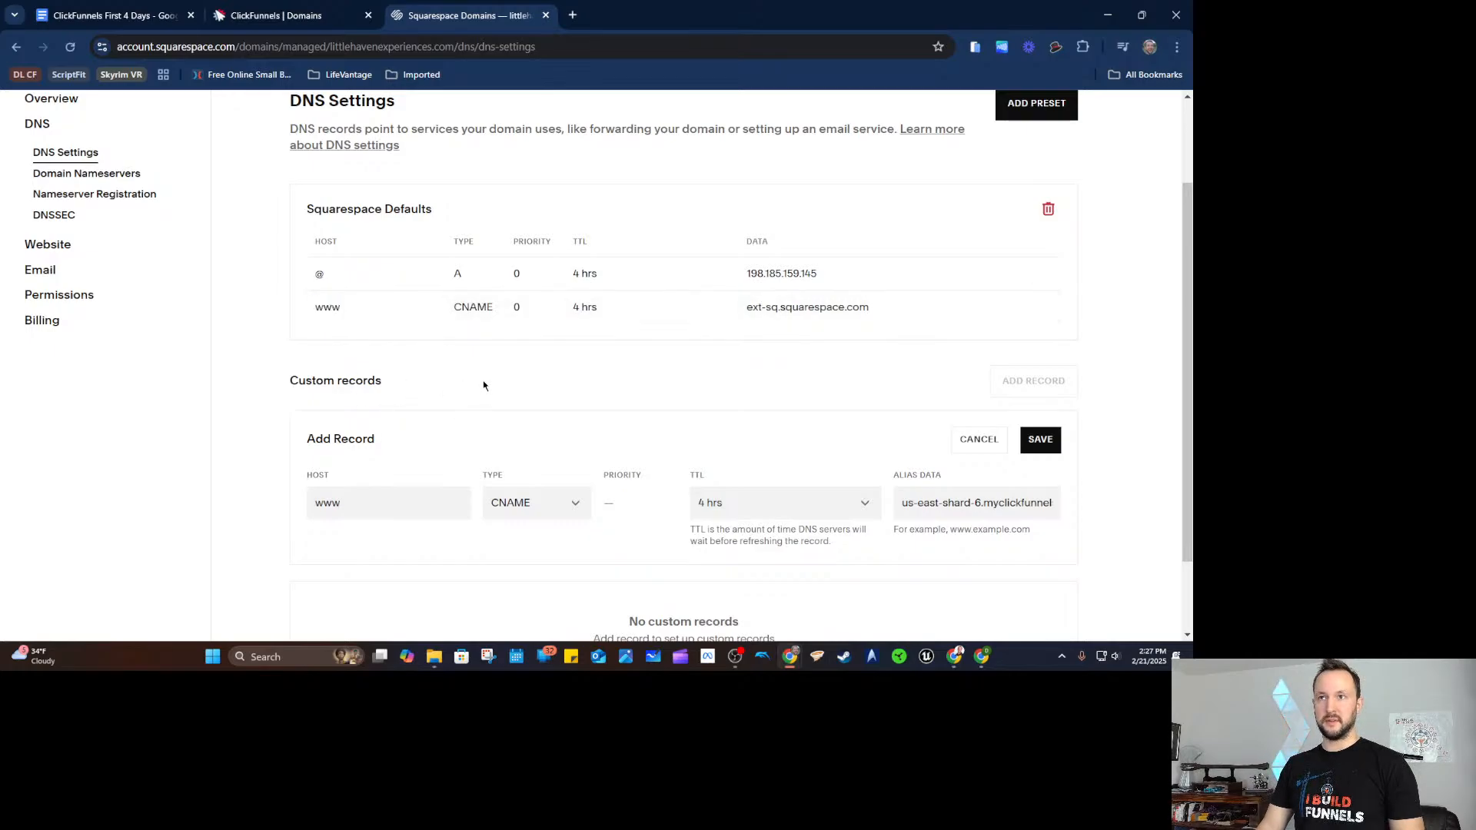
{"action": "left_click", "coordinate": [1047, 208]}
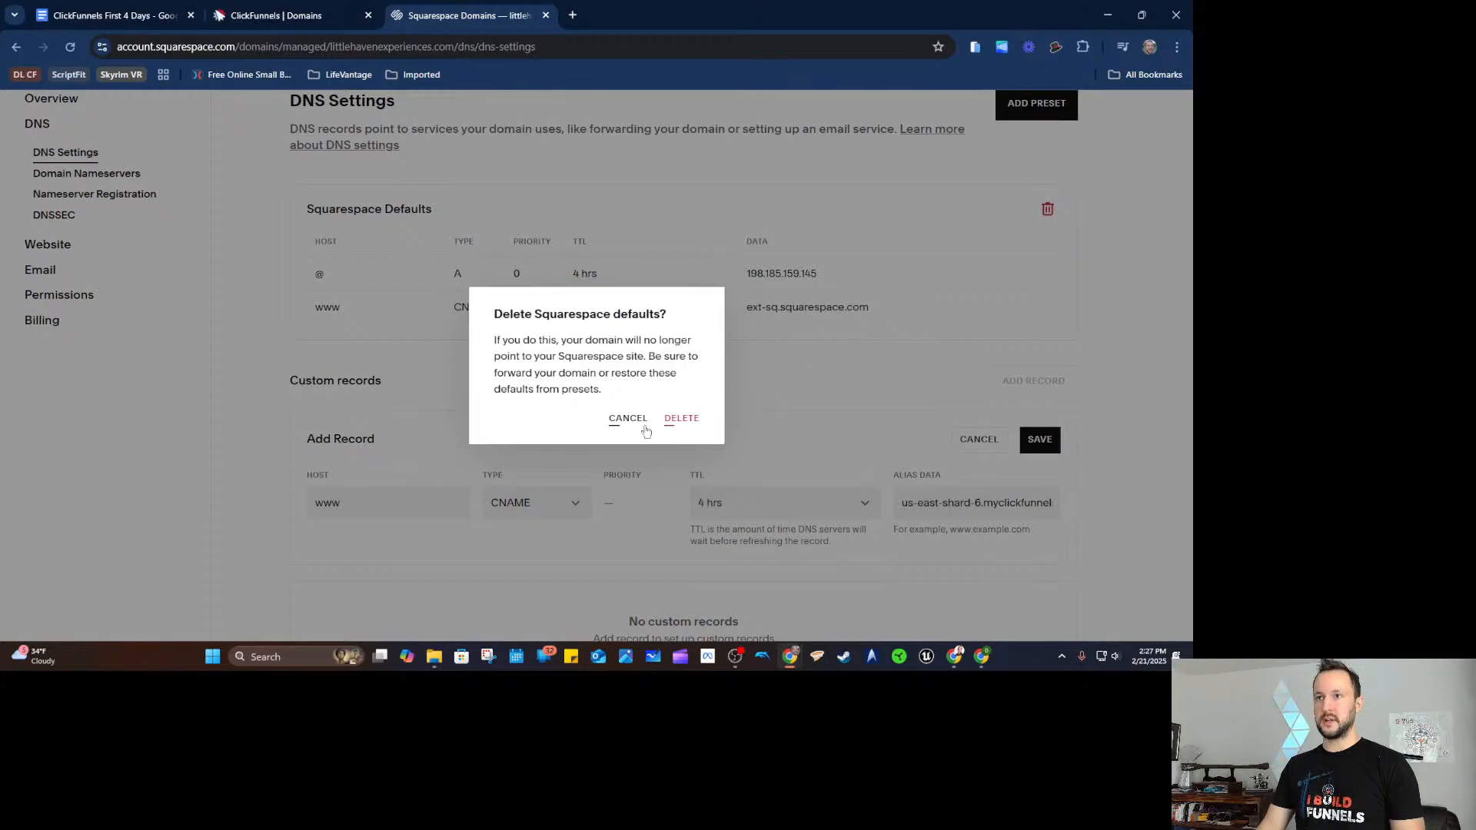
{"action": "left_click", "coordinate": [692, 420]}
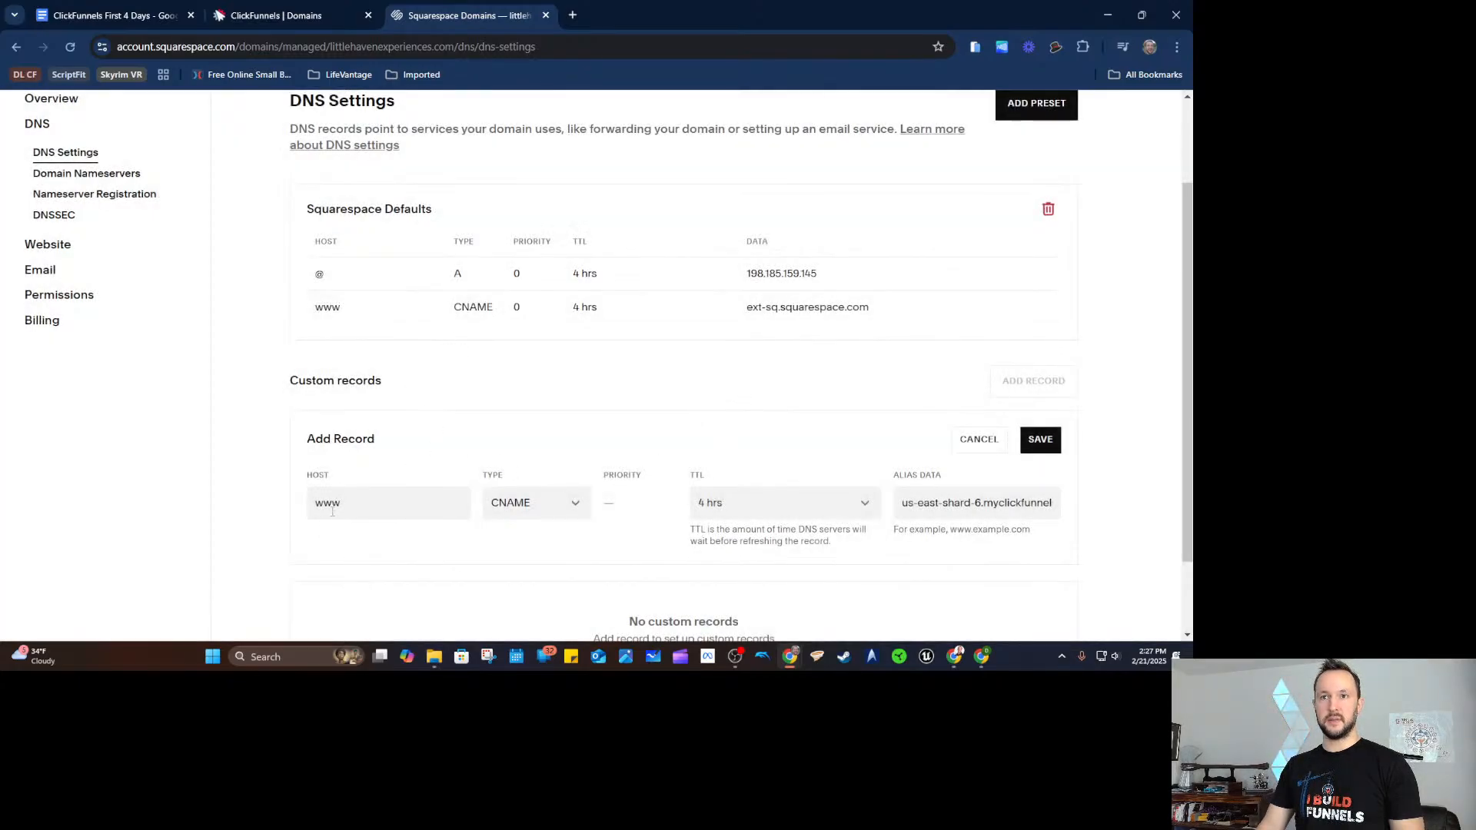
Save a www CNAME record pointing to us-east-shard-6.myclickfunnels.com.
{"action": "left_click", "coordinate": [1004, 318]}
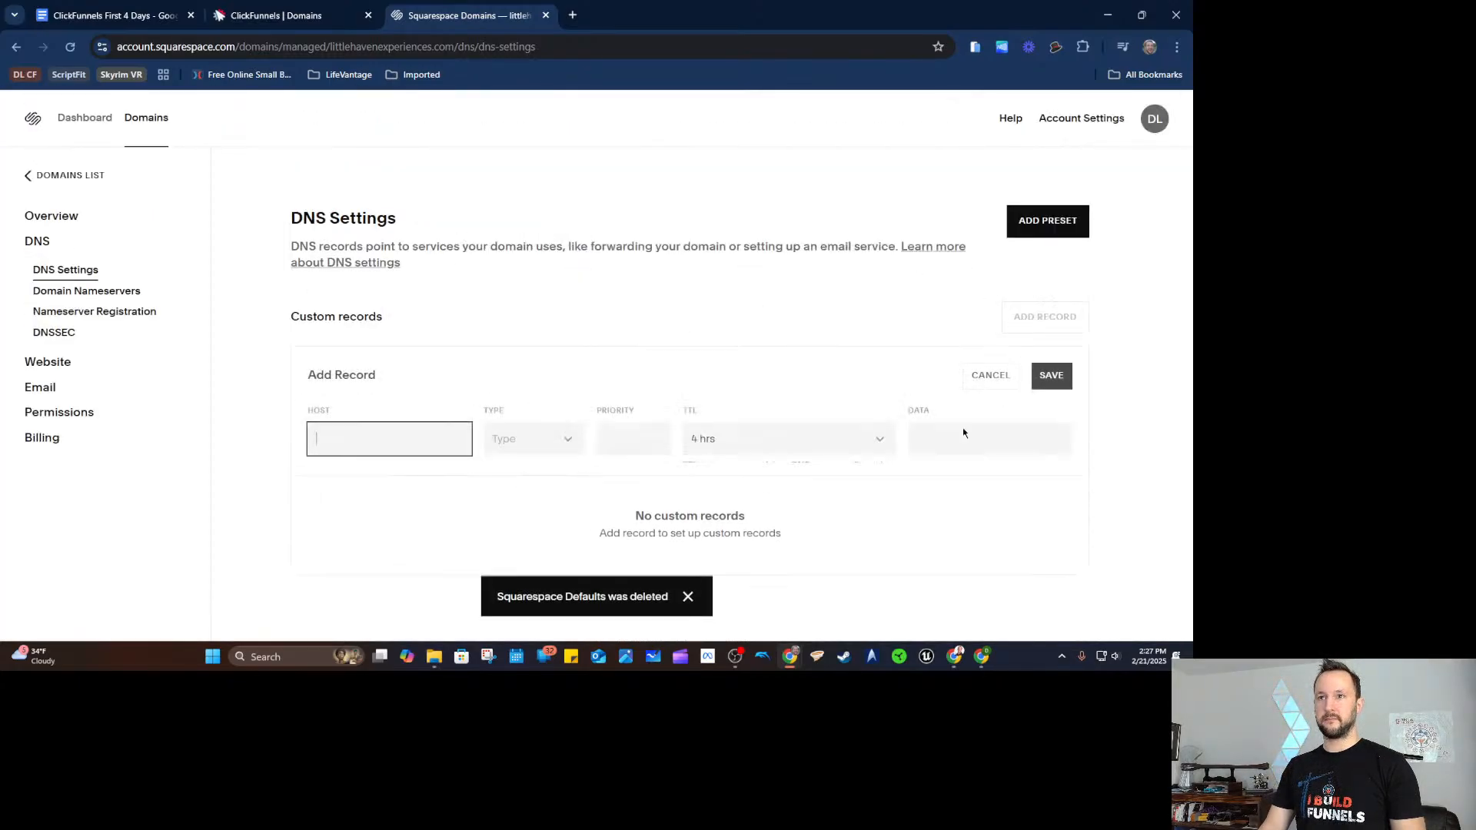
{"action": "type", "text": "www"}
{"action": "left_click", "coordinate": [541, 368]}
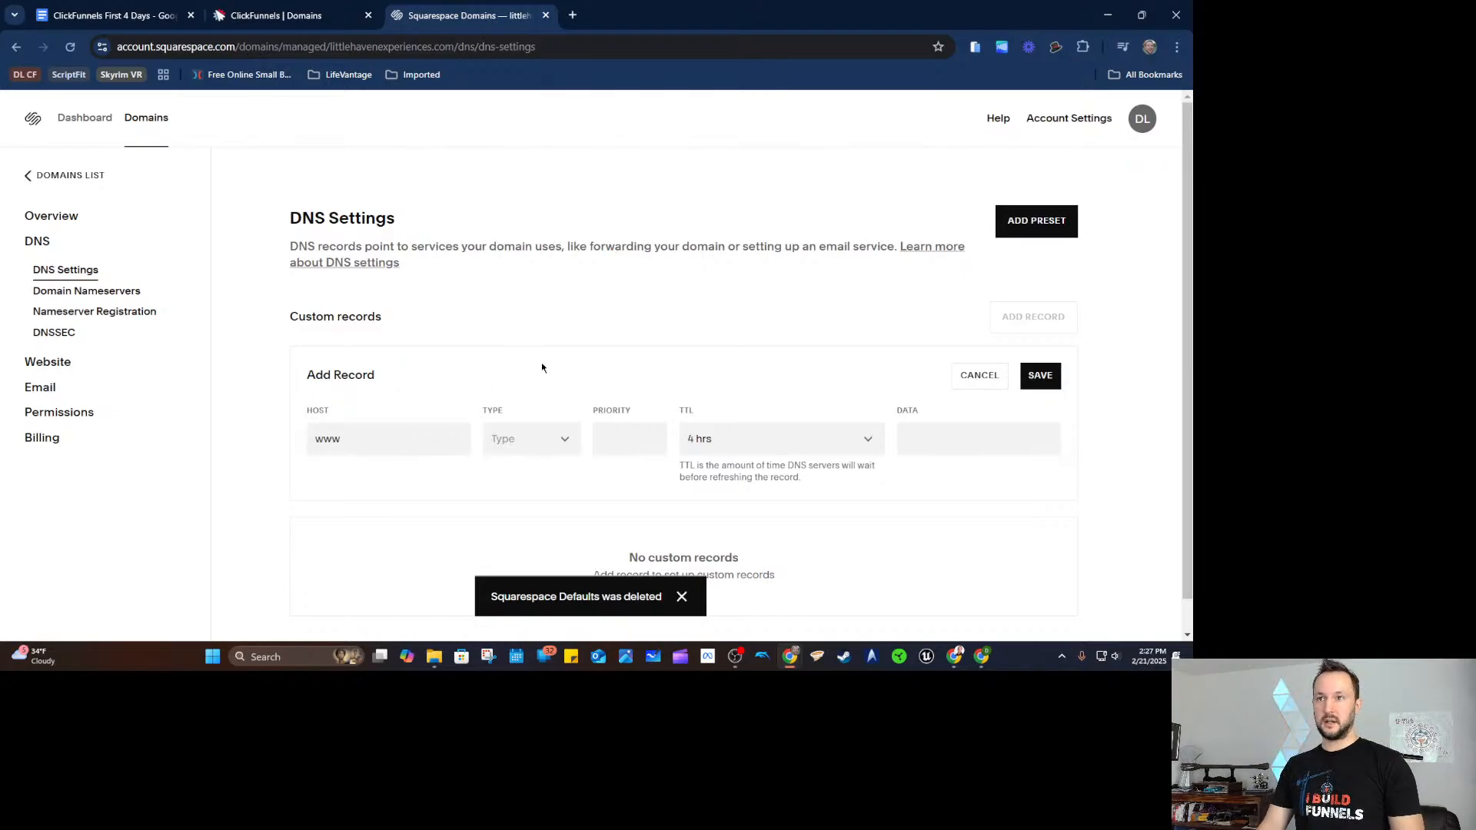
{"action": "left_click", "coordinate": [544, 439]}
{"action": "left_click", "coordinate": [509, 566]}
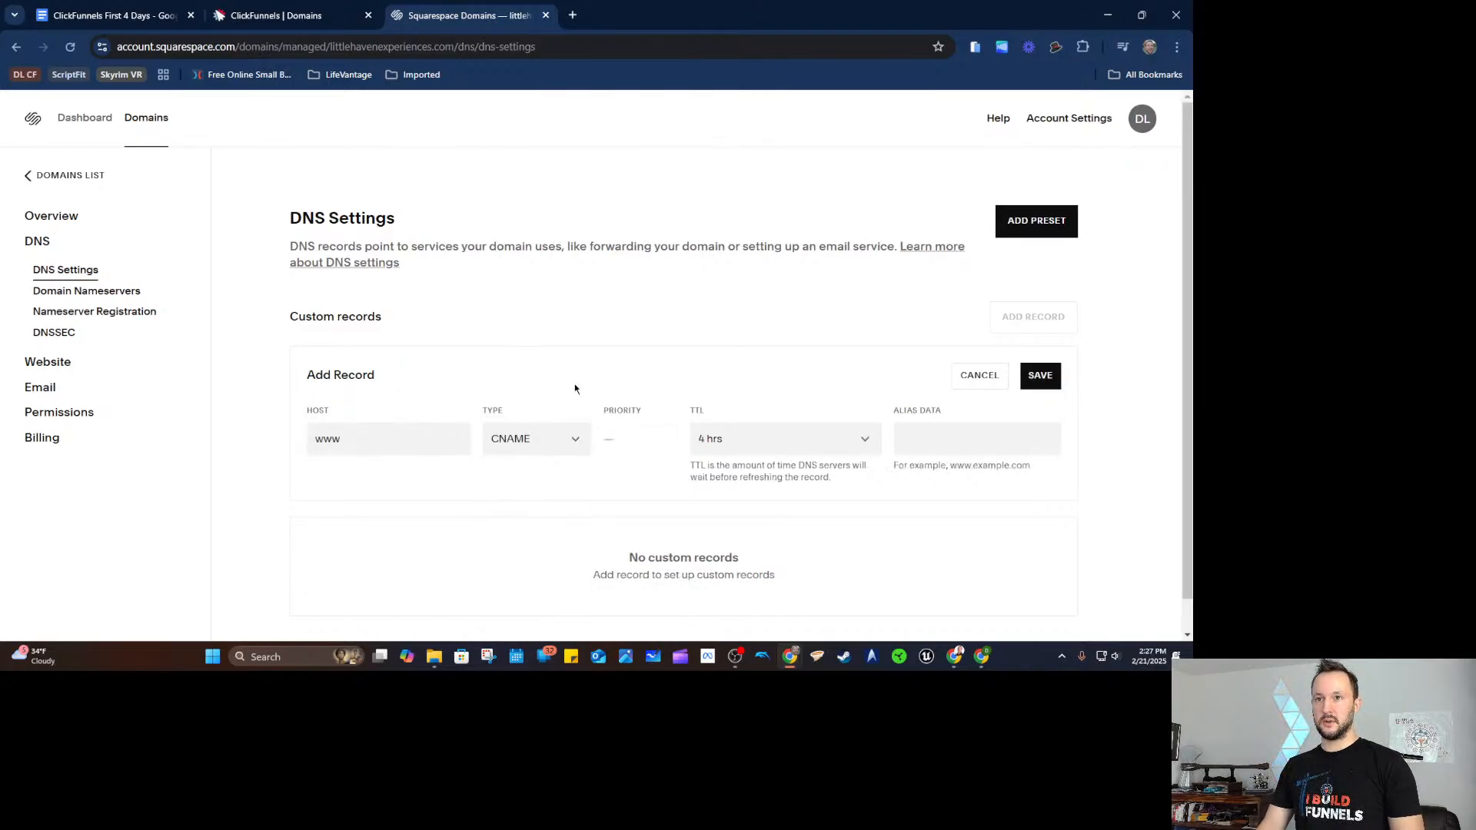
{"action": "key", "text": "ctrl+v"}
{"action": "left_click", "coordinate": [1040, 375]}
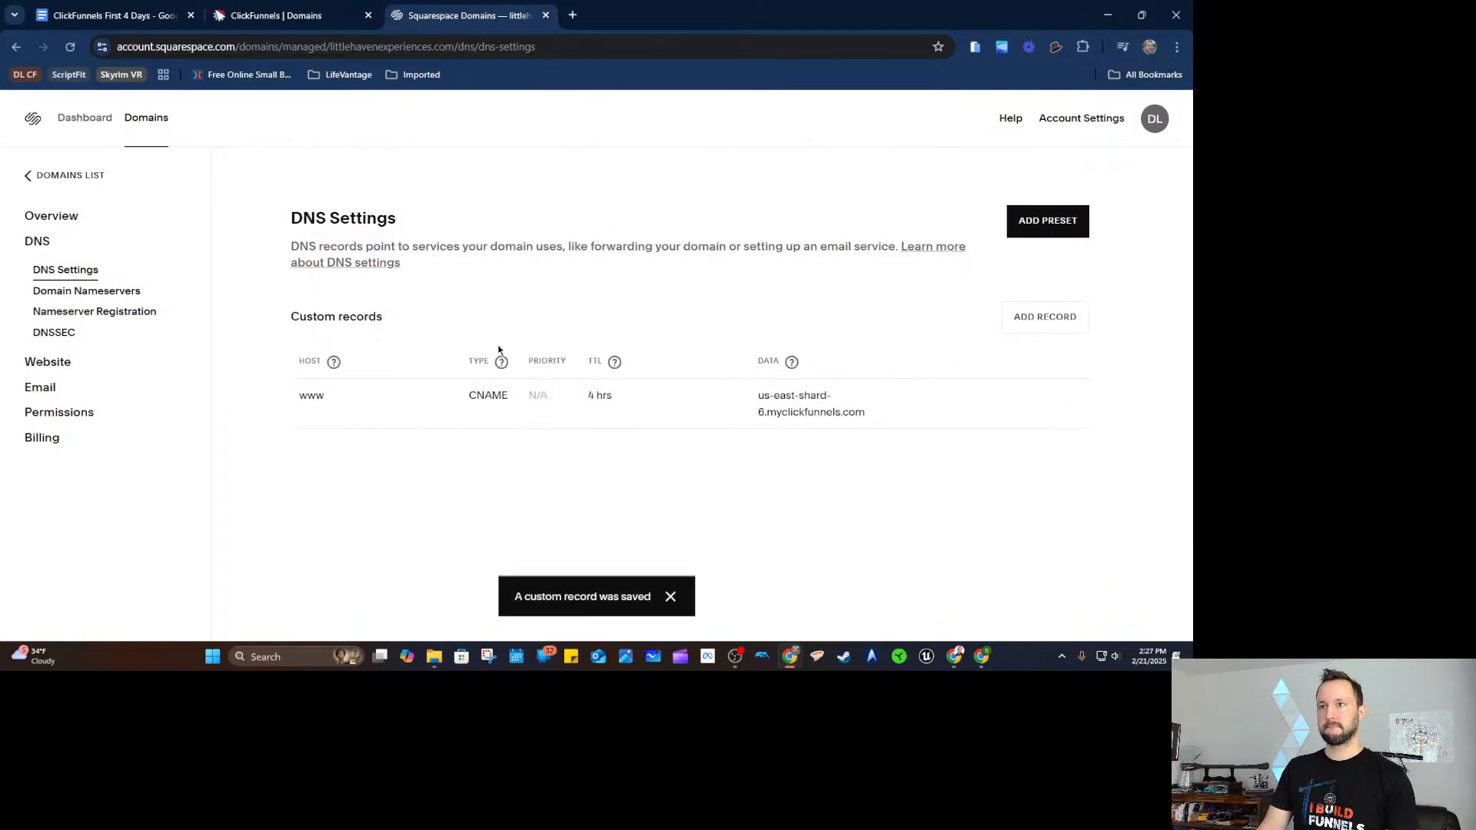
Add and save an @ TXT record with the ClickFunnels domain-verification value.
{"action": "left_click", "coordinate": [277, 16]}
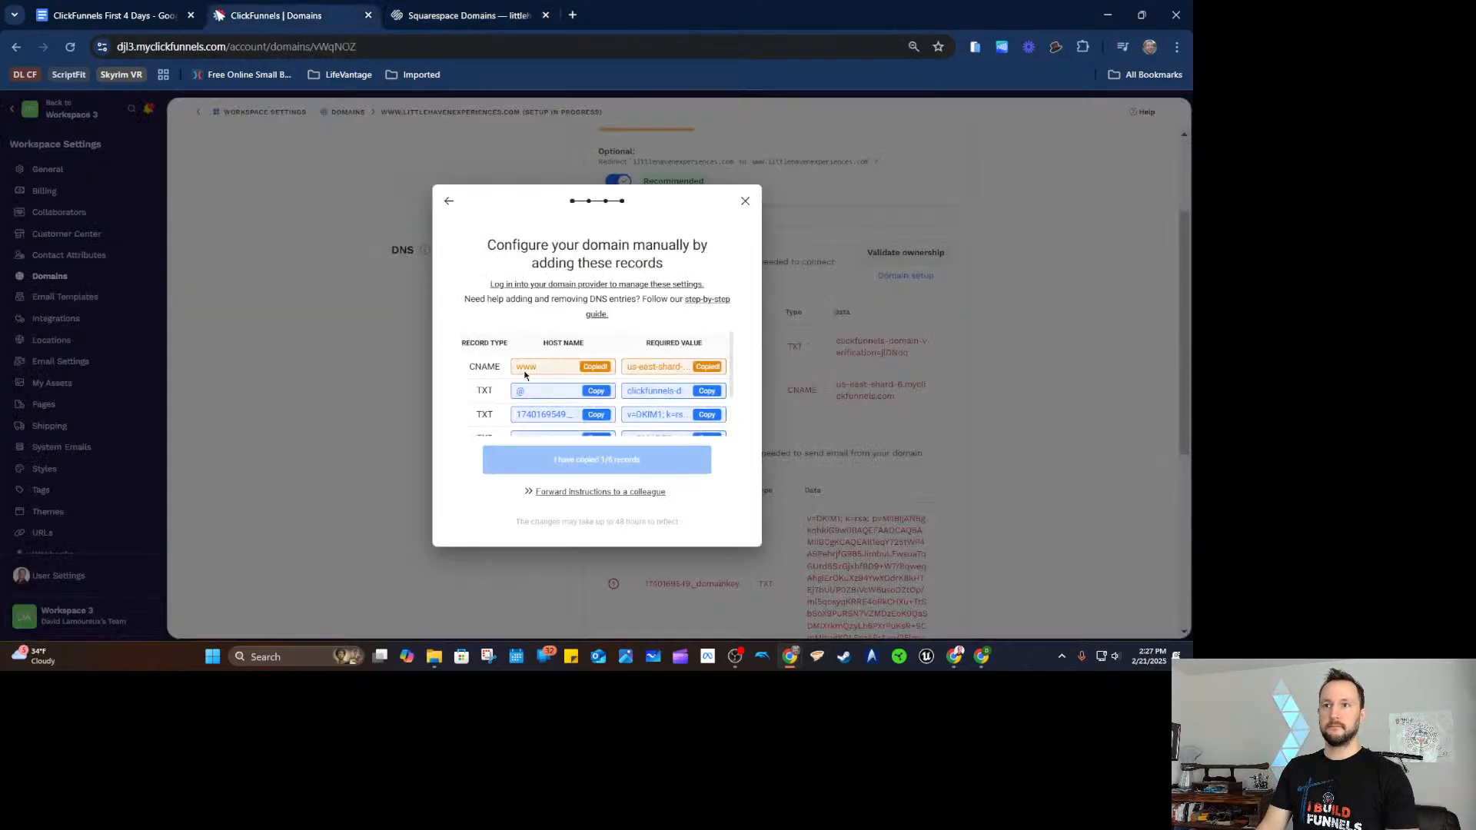
{"action": "left_click", "coordinate": [596, 392]}
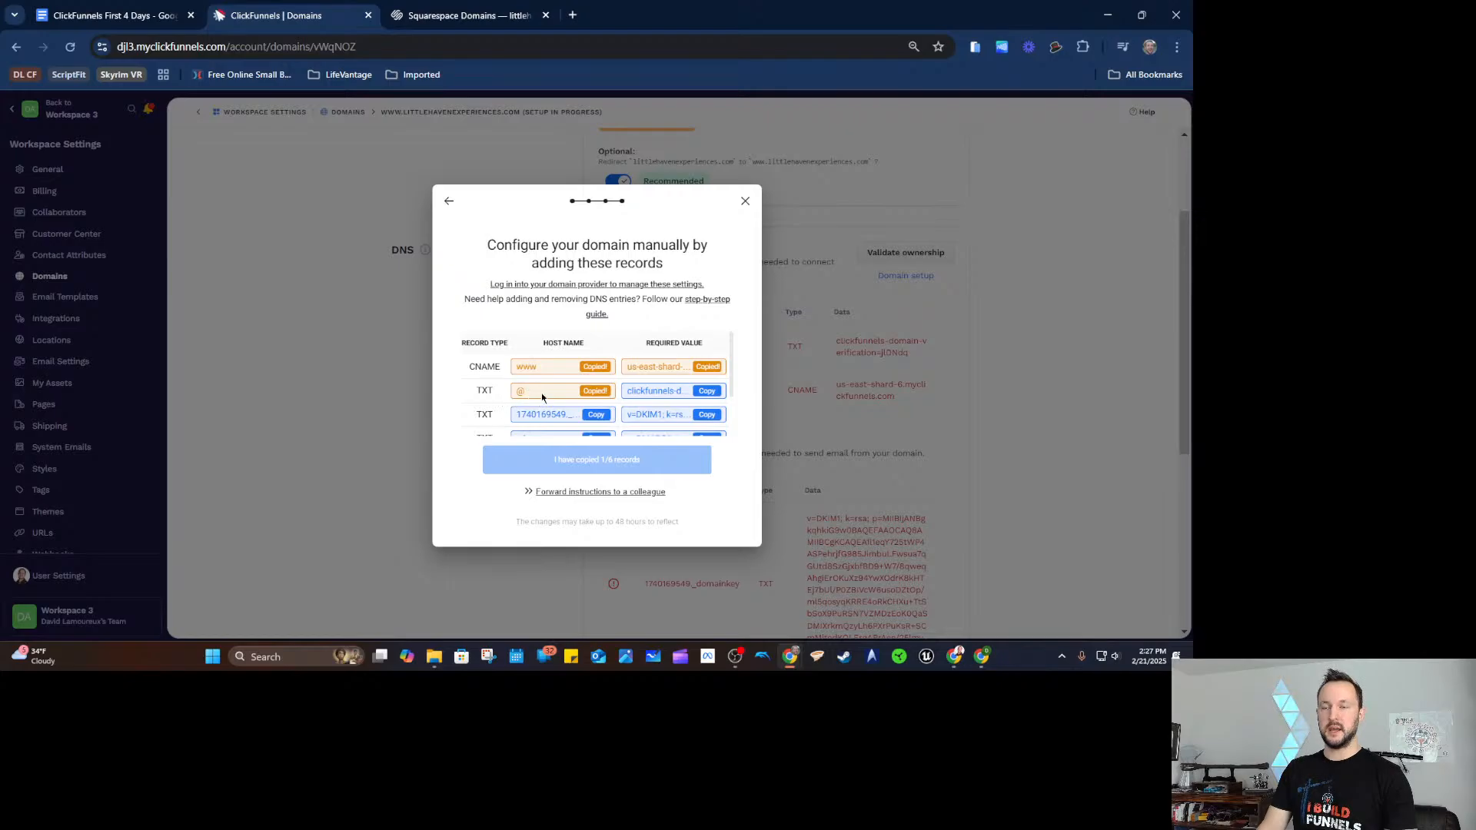
{"action": "left_click", "coordinate": [707, 392]}
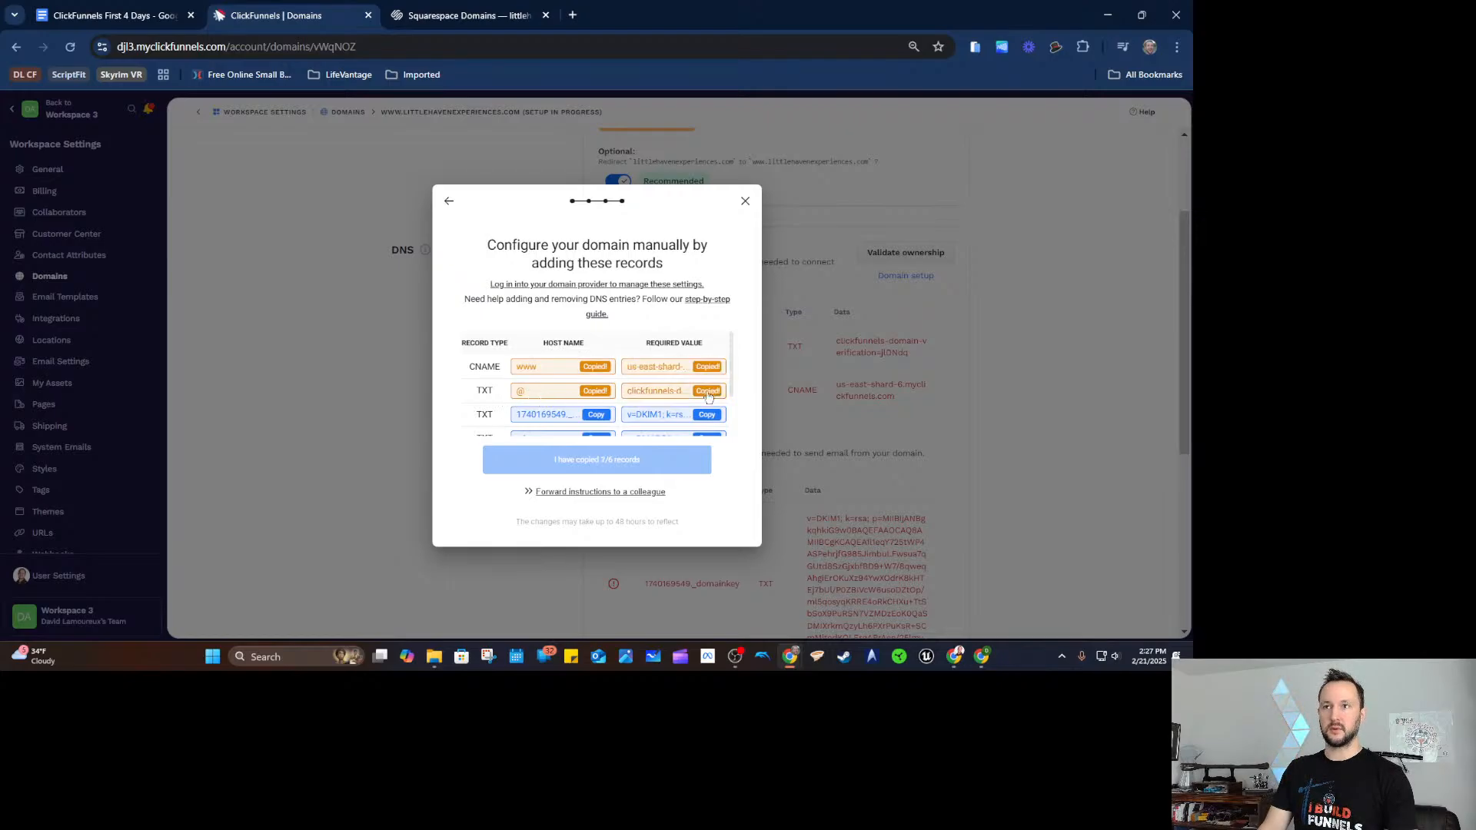
{"action": "left_click", "coordinate": [468, 16]}
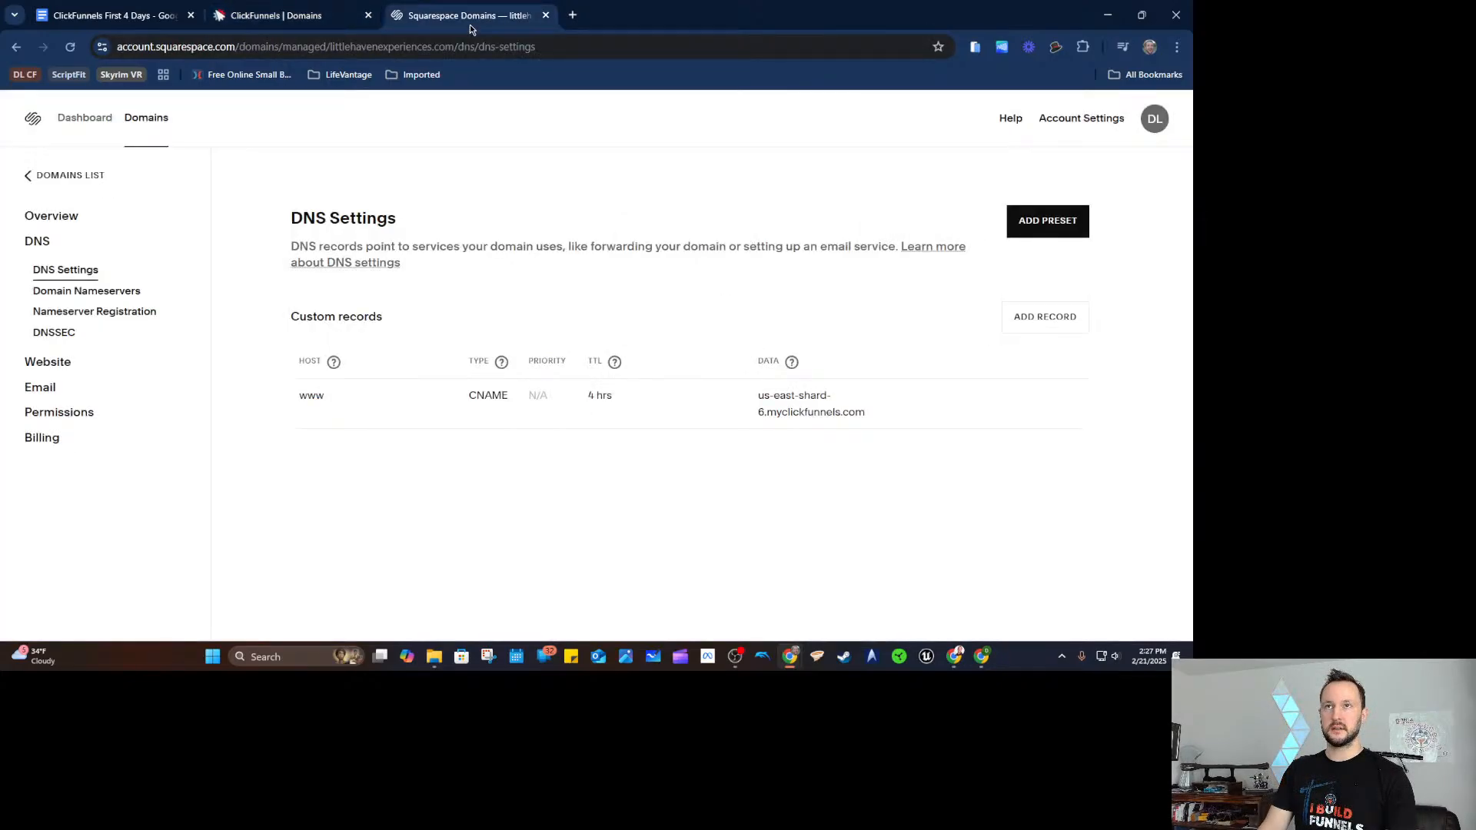
{"action": "left_click", "coordinate": [1034, 318]}
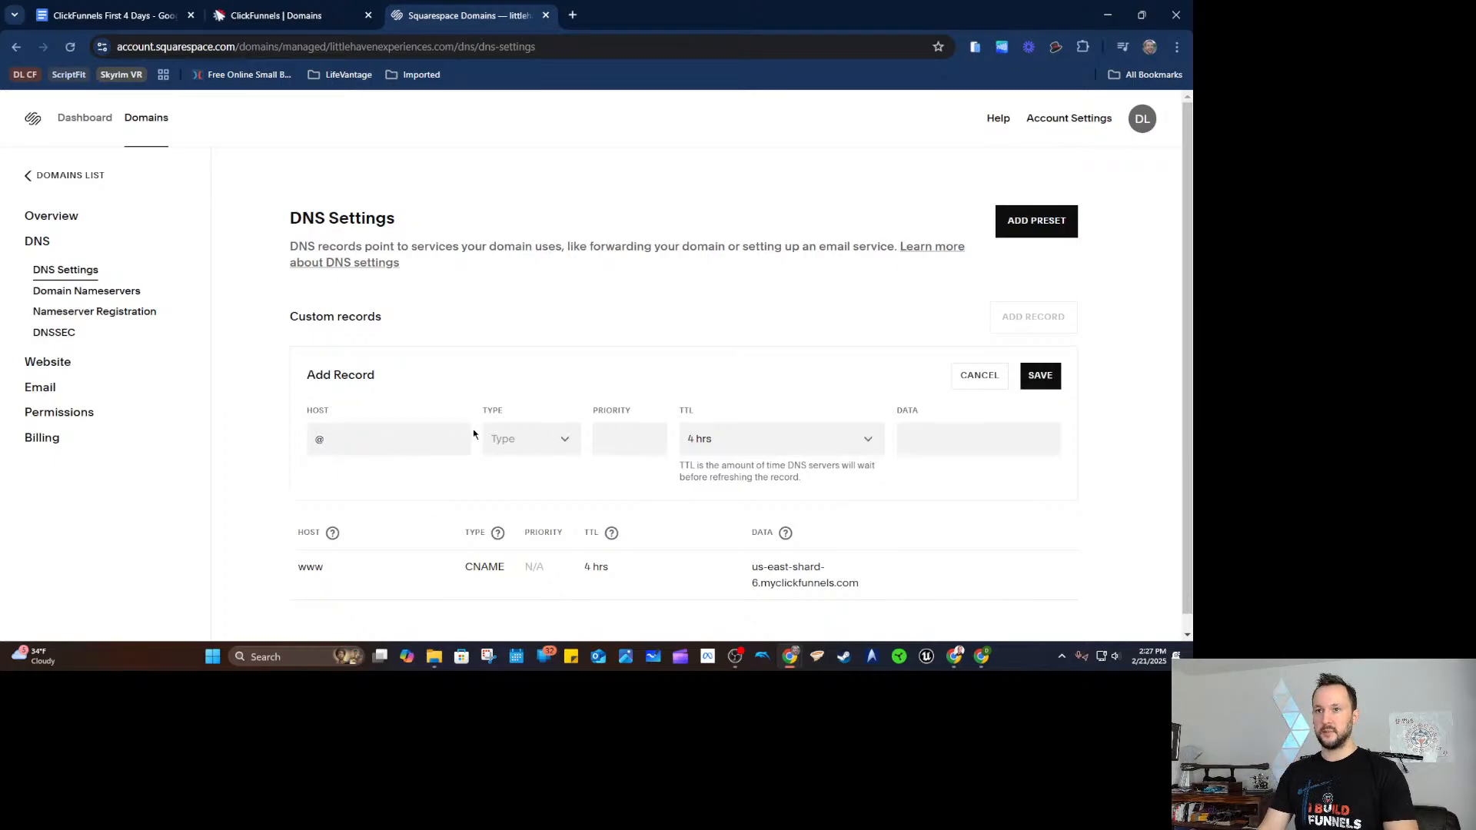
{"action": "left_click", "coordinate": [503, 434]}
{"action": "scroll", "coordinate": [504, 434], "scroll_direction": "down", "scroll_amount": 5}
{"action": "left_click", "coordinate": [503, 604]}
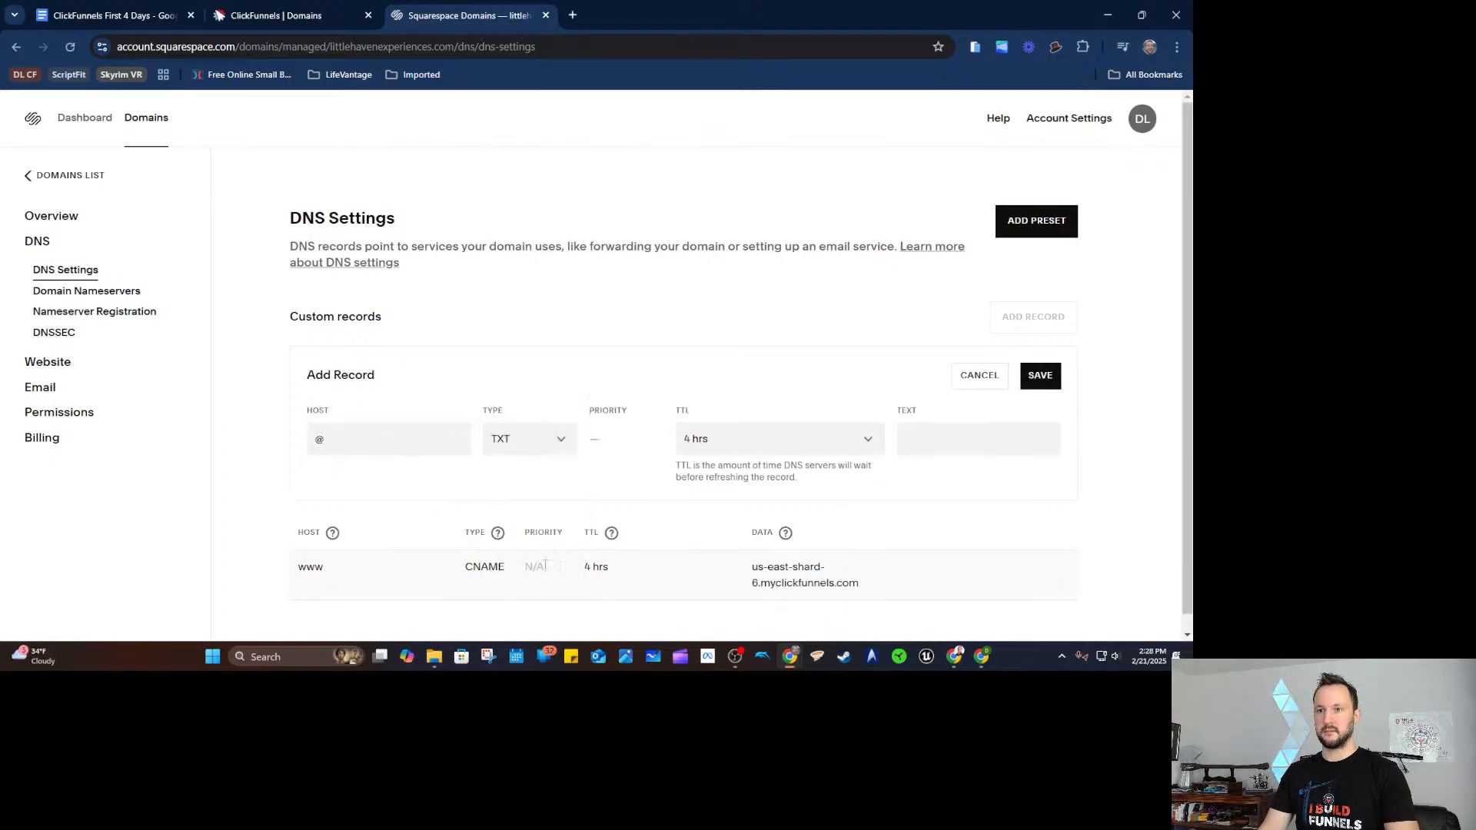
{"action": "left_click", "coordinate": [935, 436]}
{"action": "key", "text": "ctrl+v"}
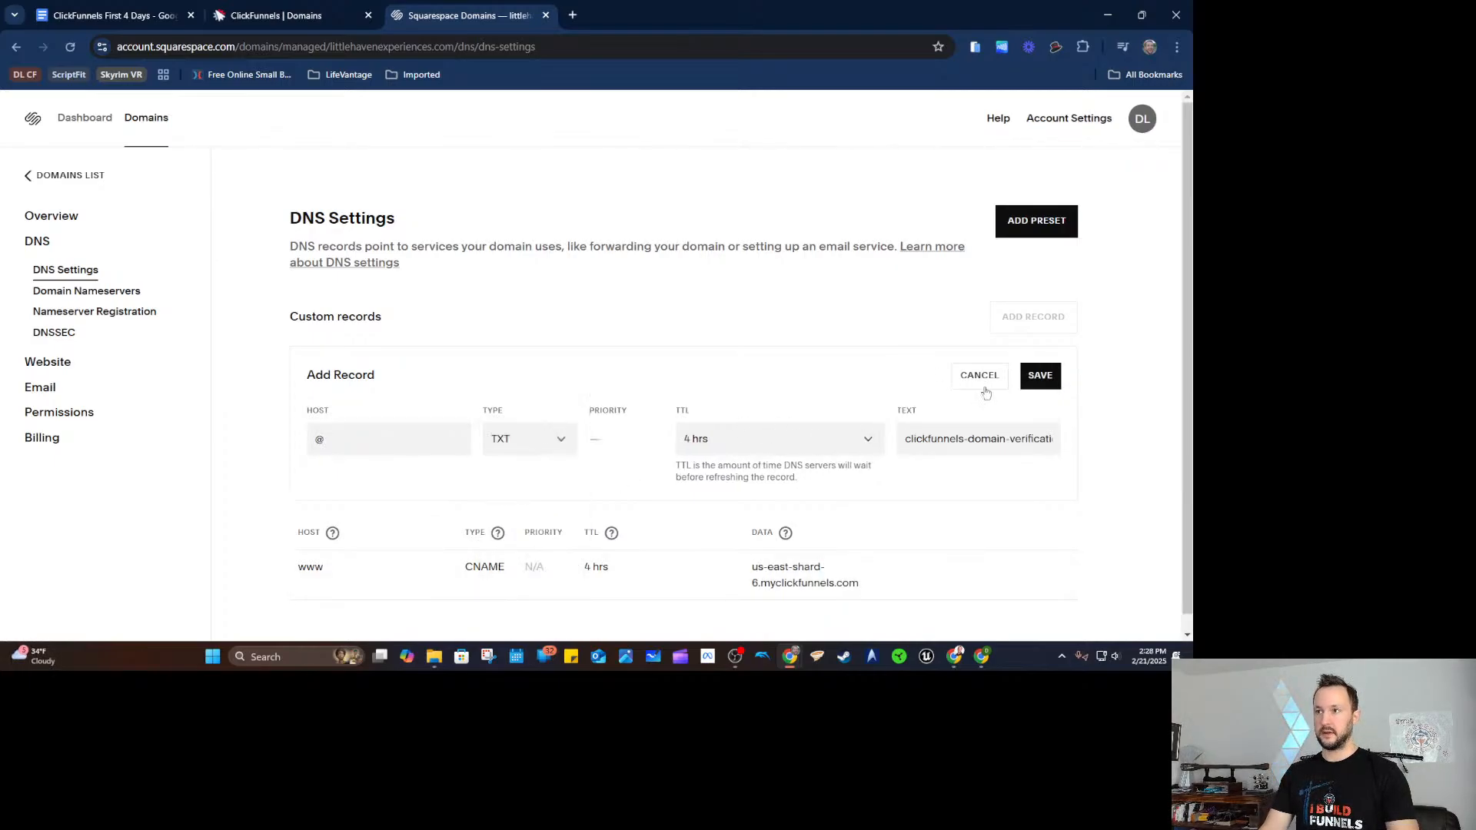
{"action": "left_click", "coordinate": [1037, 376]}
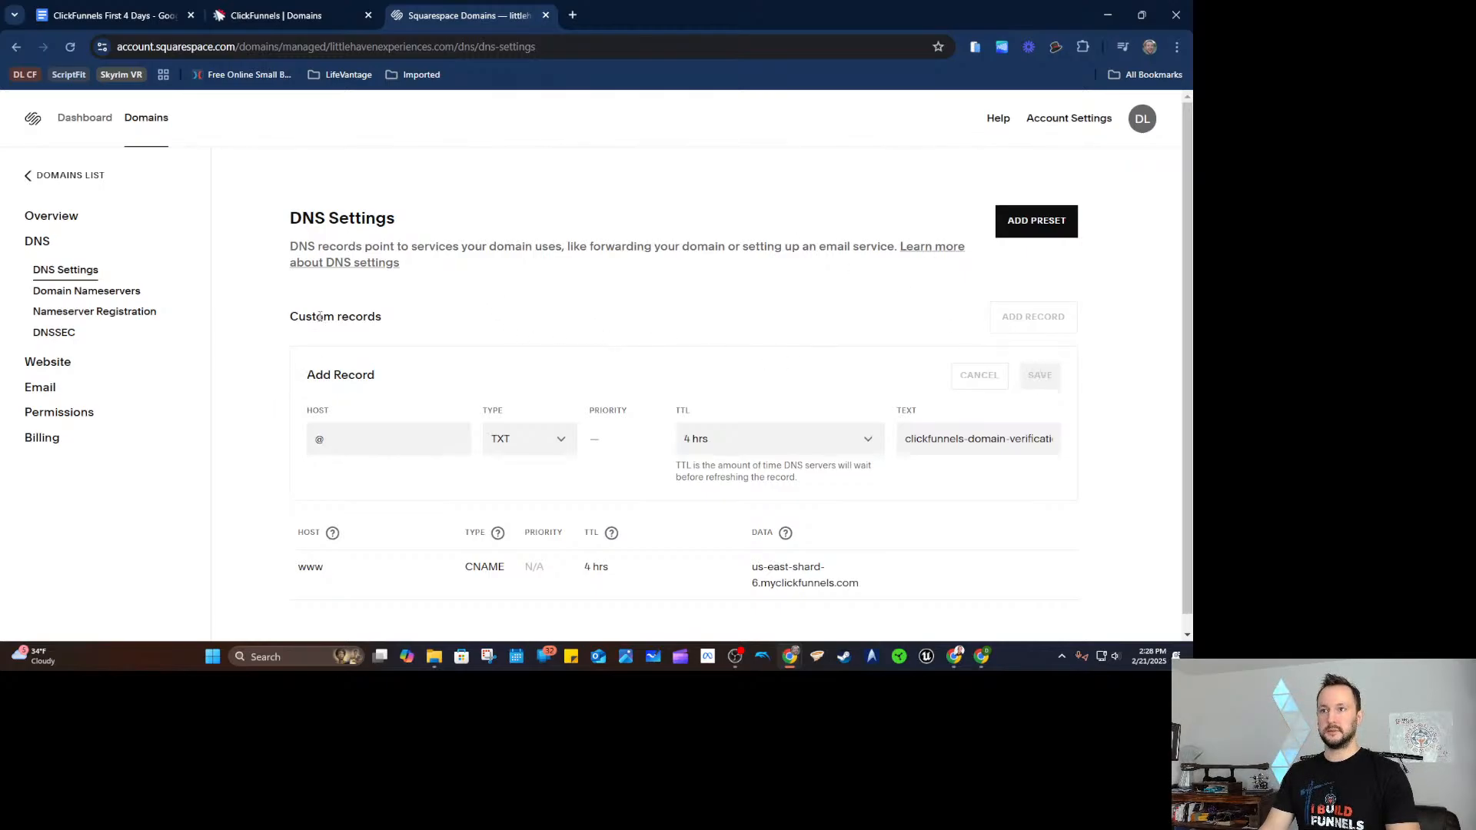
Copy the DKIM host name from ClickFunnels and start another Squarespace record.
{"action": "left_click", "coordinate": [289, 15]}
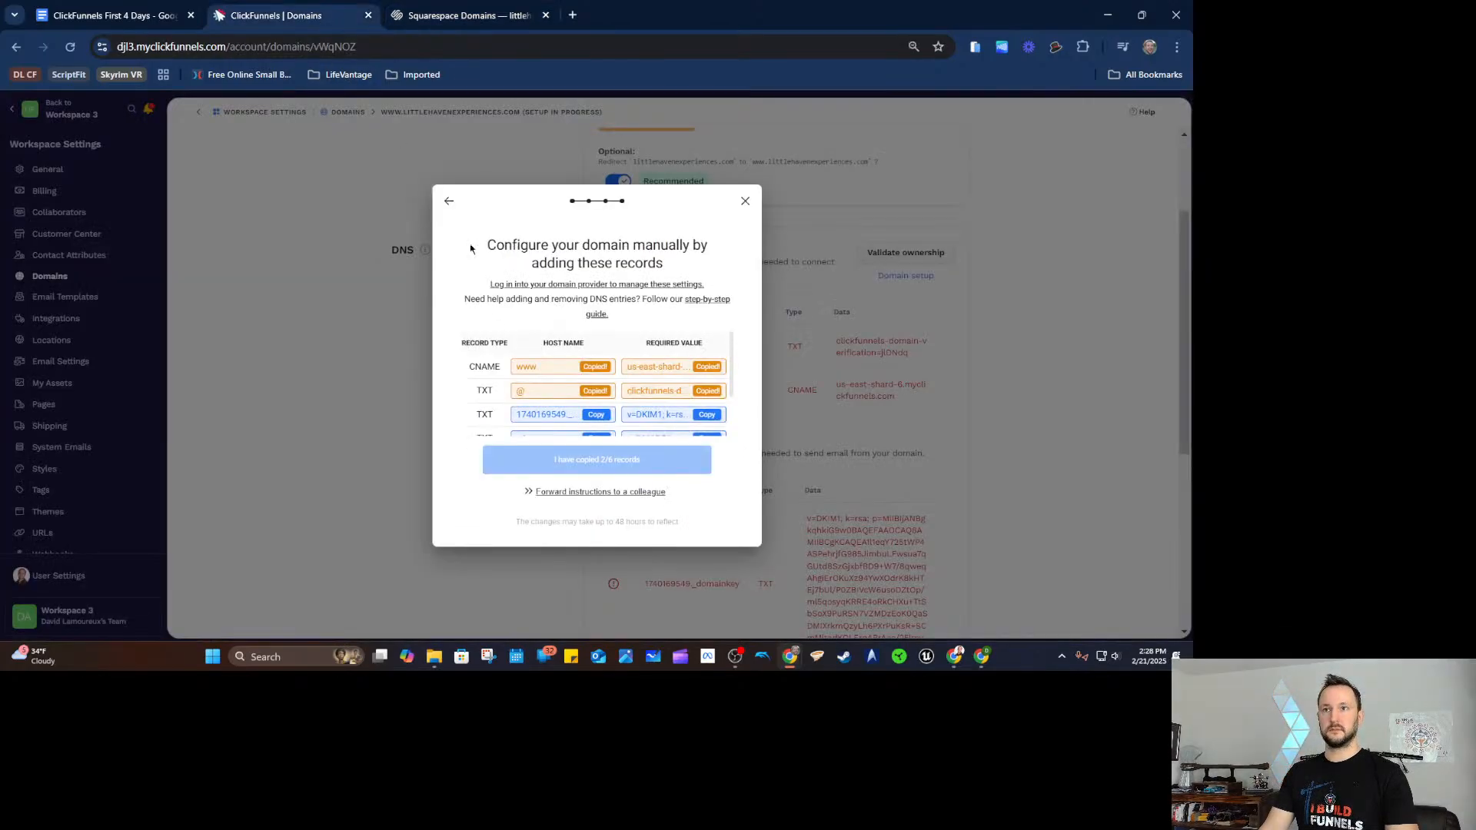
{"action": "scroll", "coordinate": [534, 394], "scroll_direction": "down", "scroll_amount": 2}
{"action": "left_click", "coordinate": [600, 352]}
{"action": "left_click", "coordinate": [504, 16]}
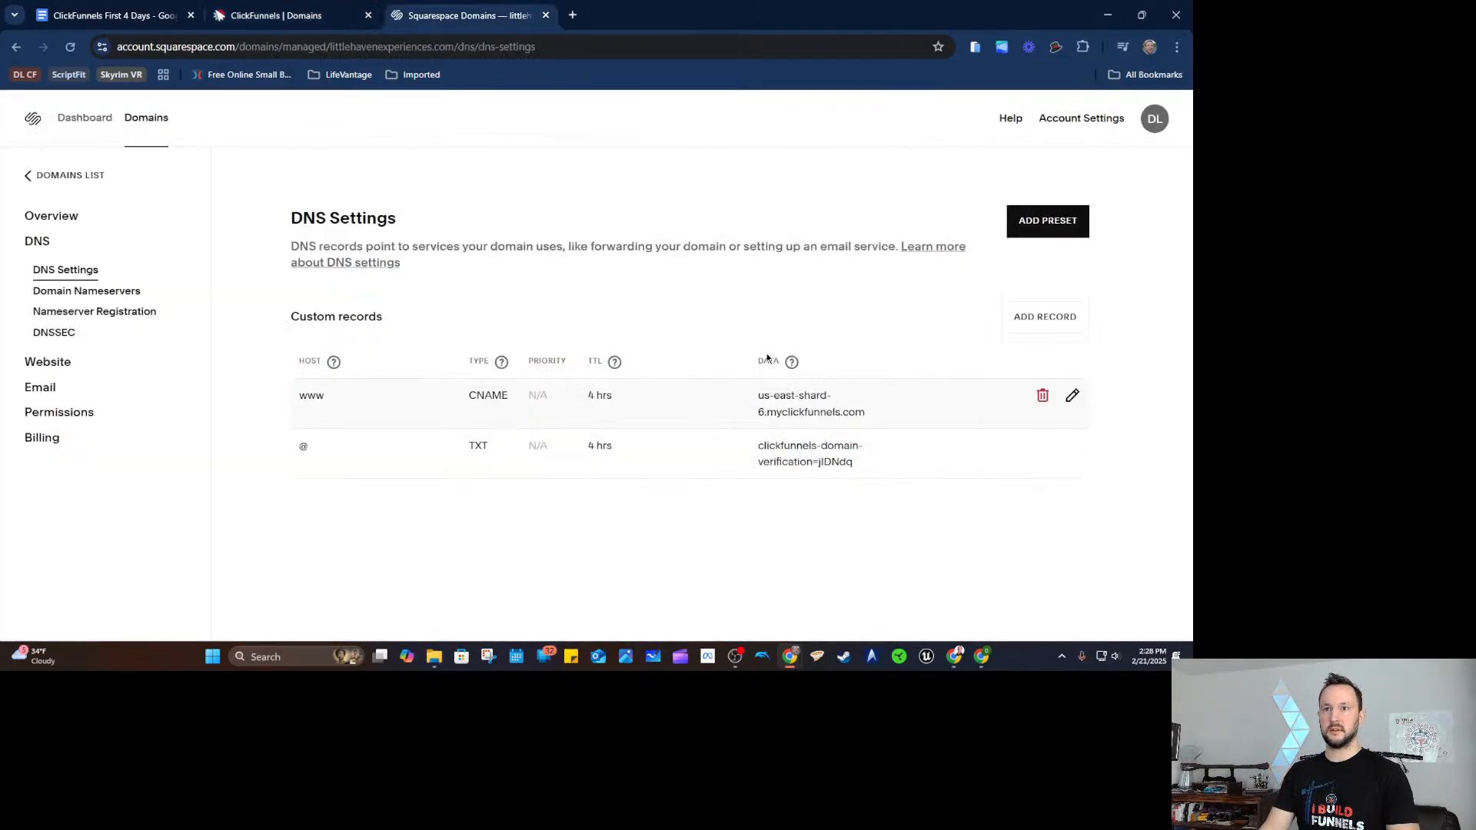
{"action": "left_click", "coordinate": [1030, 319]}
Save the DKIM 1740169549._domainkey TXT record with the copied key value.
{"action": "key", "text": "ctrl+v"}
{"action": "left_click", "coordinate": [530, 438]}
{"action": "scroll", "coordinate": [522, 538], "scroll_direction": "down", "scroll_amount": 5}
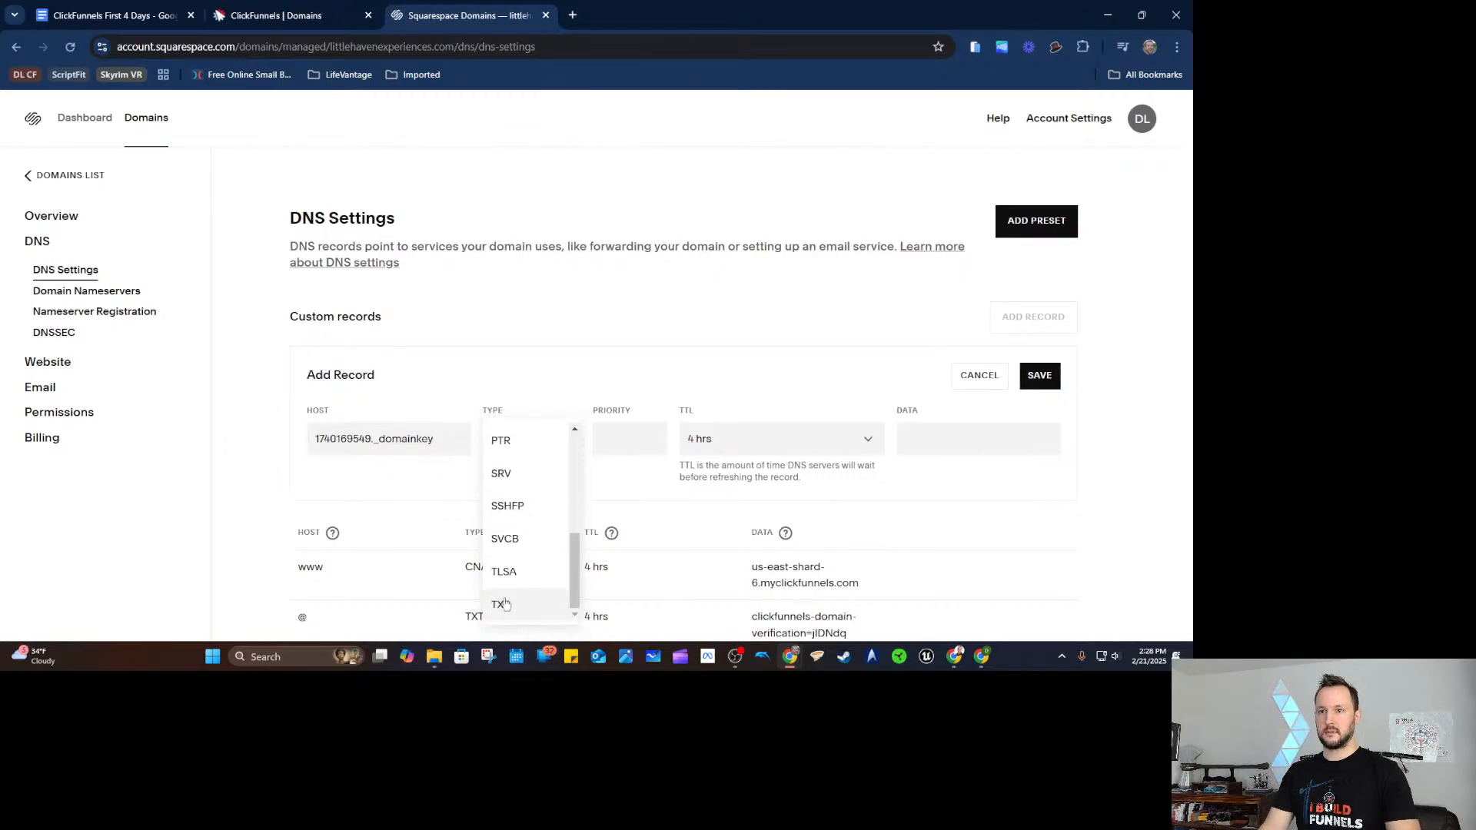
{"action": "left_click", "coordinate": [504, 603]}
{"action": "left_click", "coordinate": [330, 15]}
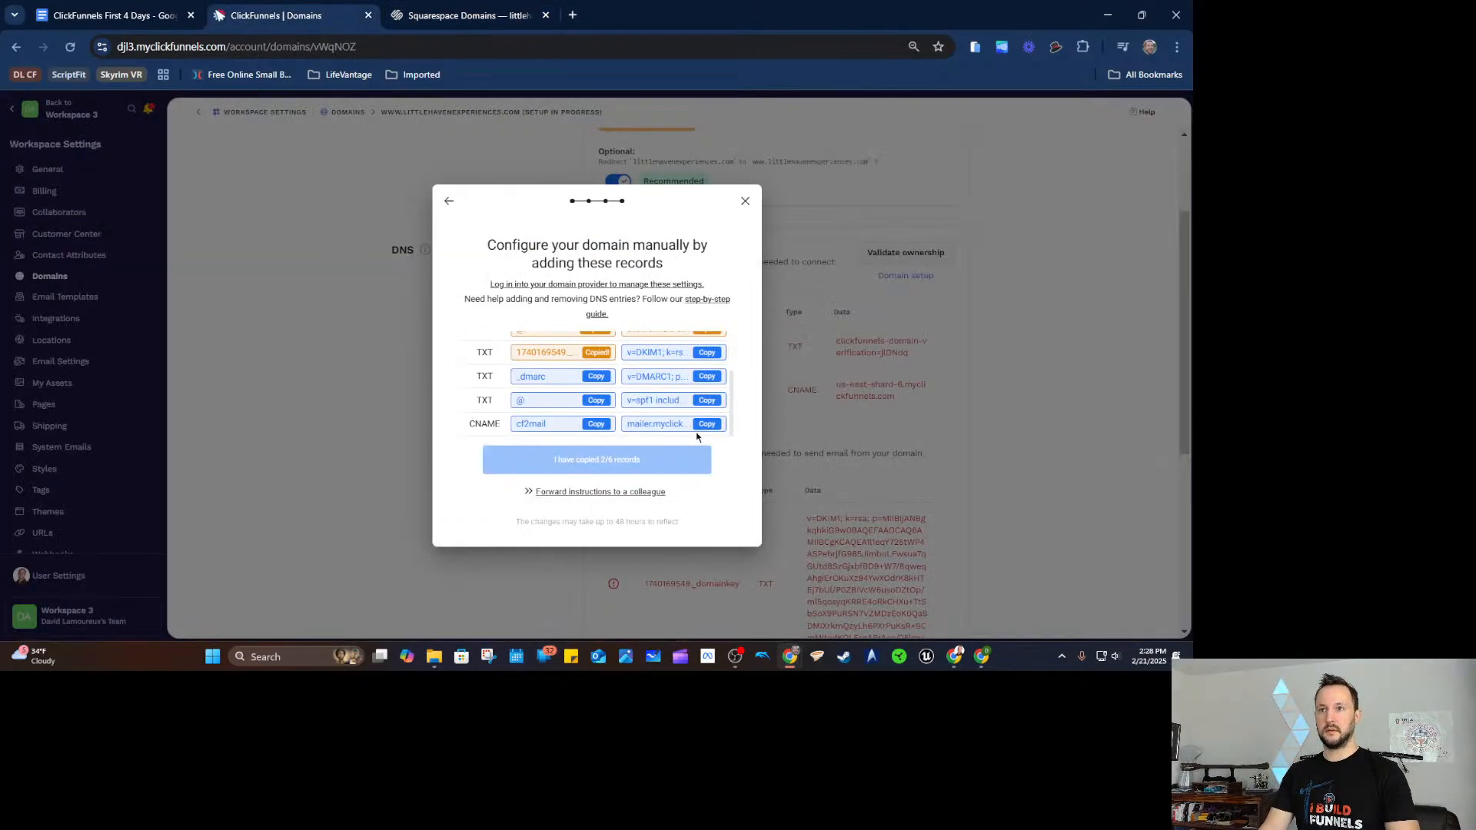
{"action": "left_click", "coordinate": [706, 352]}
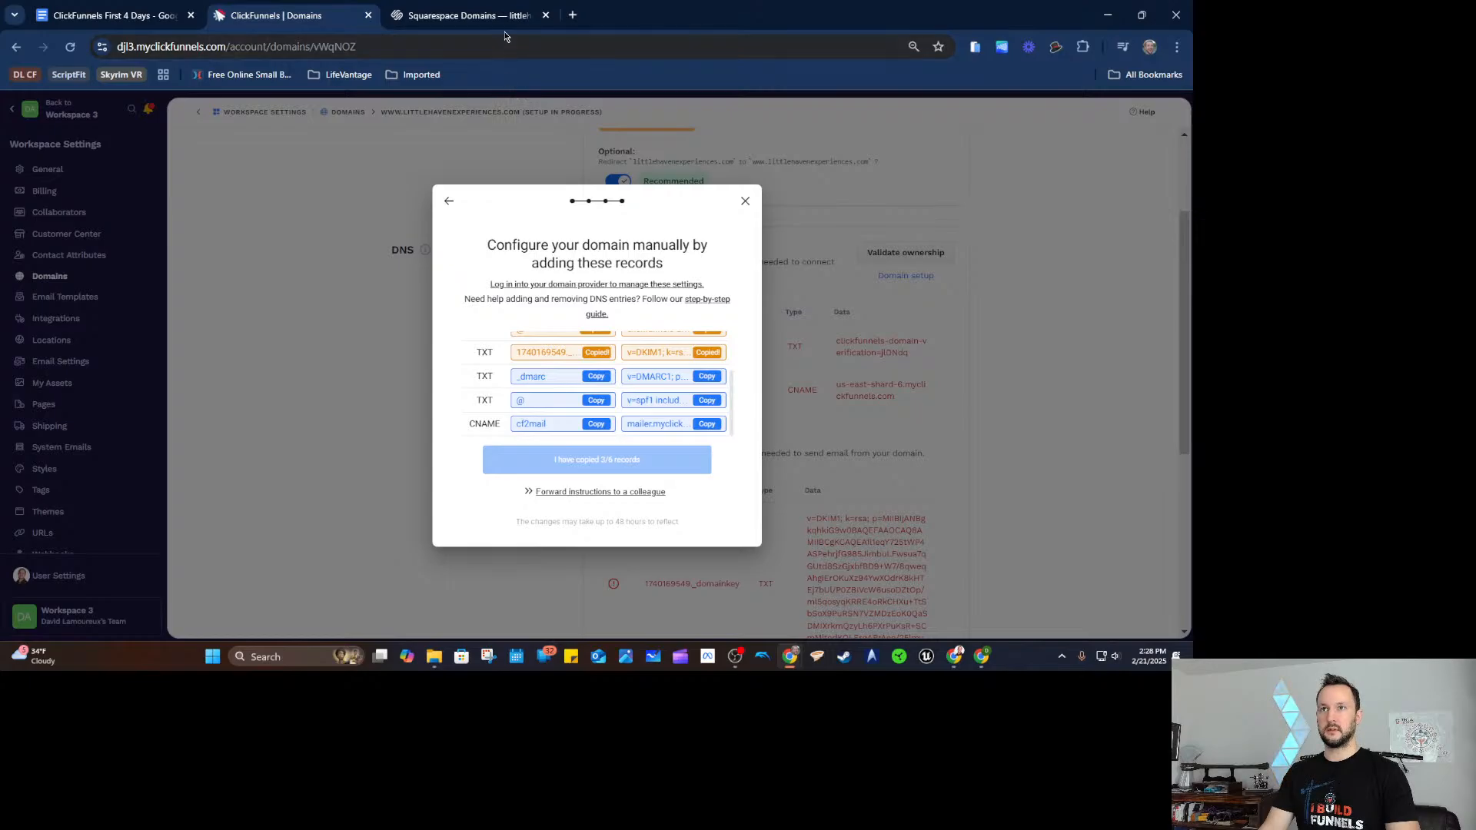
{"action": "left_click", "coordinate": [470, 15]}
{"action": "left_click", "coordinate": [978, 439]}
{"action": "key", "text": "ctrl+v"}
{"action": "left_click", "coordinate": [1032, 377]}
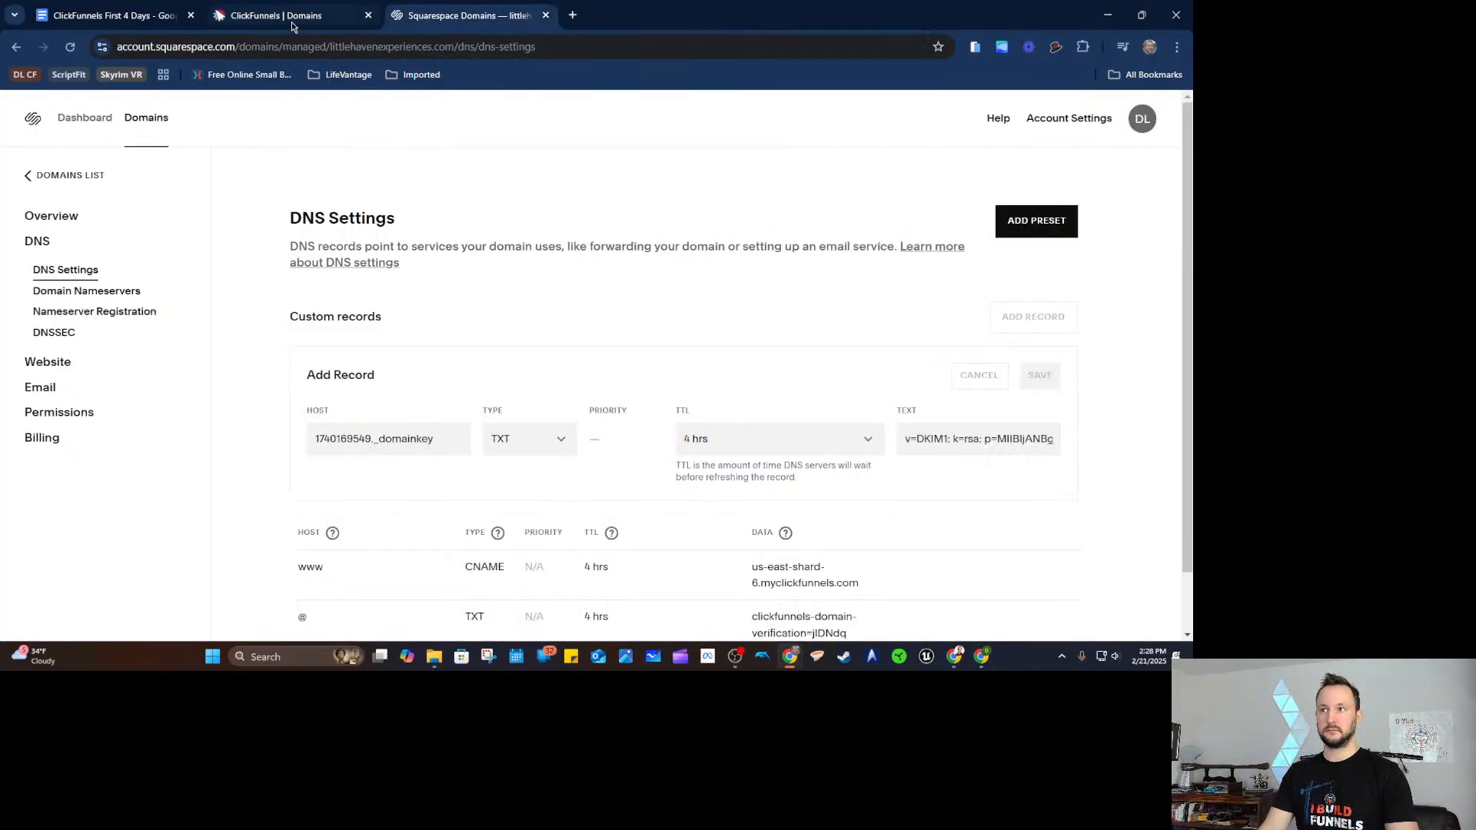
Save a _dmarc TXT record with value v=DMARC1; p=none;.
{"action": "left_click", "coordinate": [292, 26]}
{"action": "left_click", "coordinate": [596, 376]}
{"action": "left_click", "coordinate": [488, 21]}
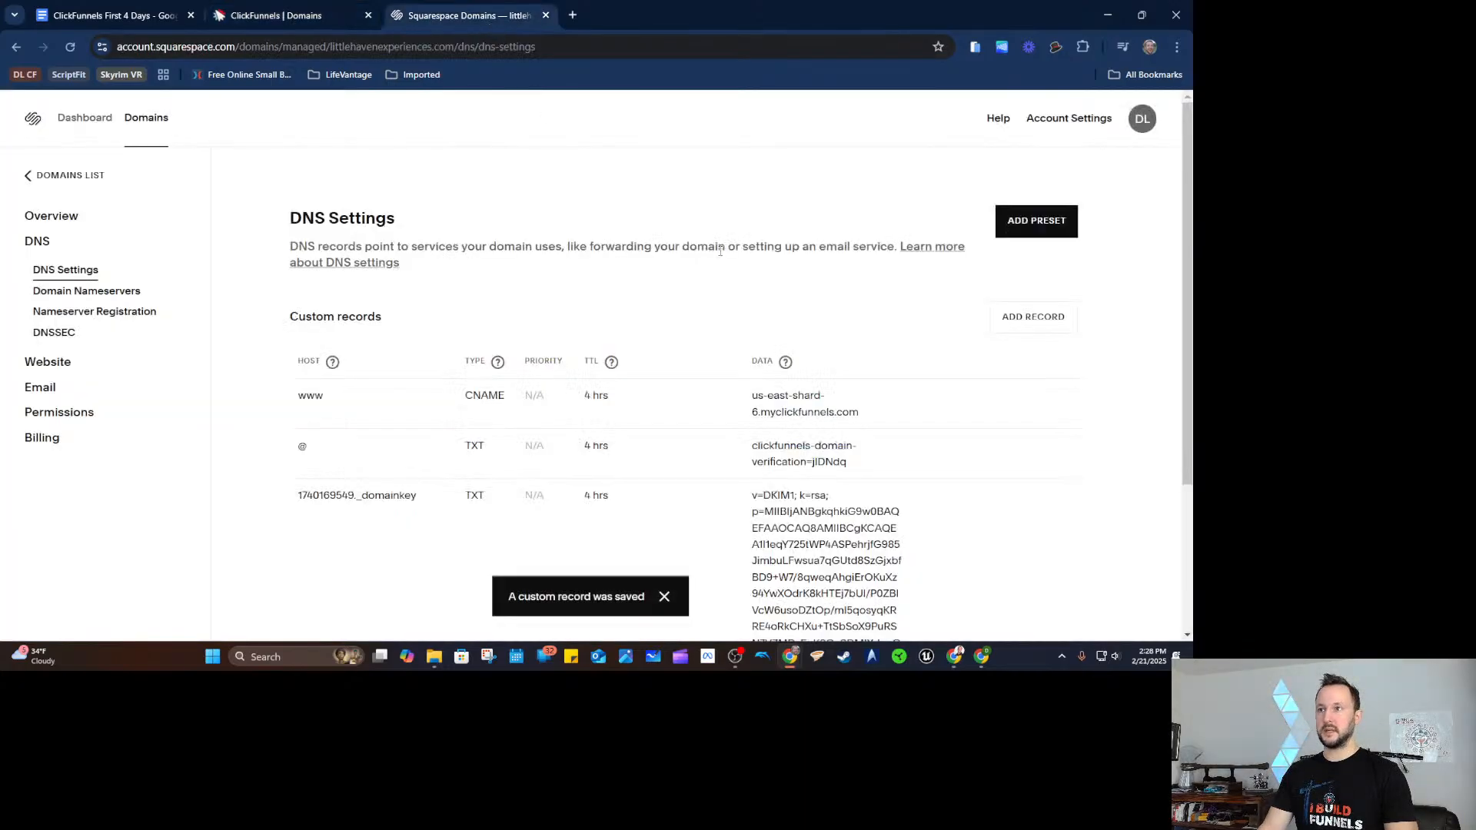
{"action": "left_click", "coordinate": [999, 318]}
{"action": "key", "text": "ctrl+v"}
{"action": "left_click", "coordinate": [531, 439]}
{"action": "scroll", "coordinate": [530, 538], "scroll_direction": "down", "scroll_amount": 3}
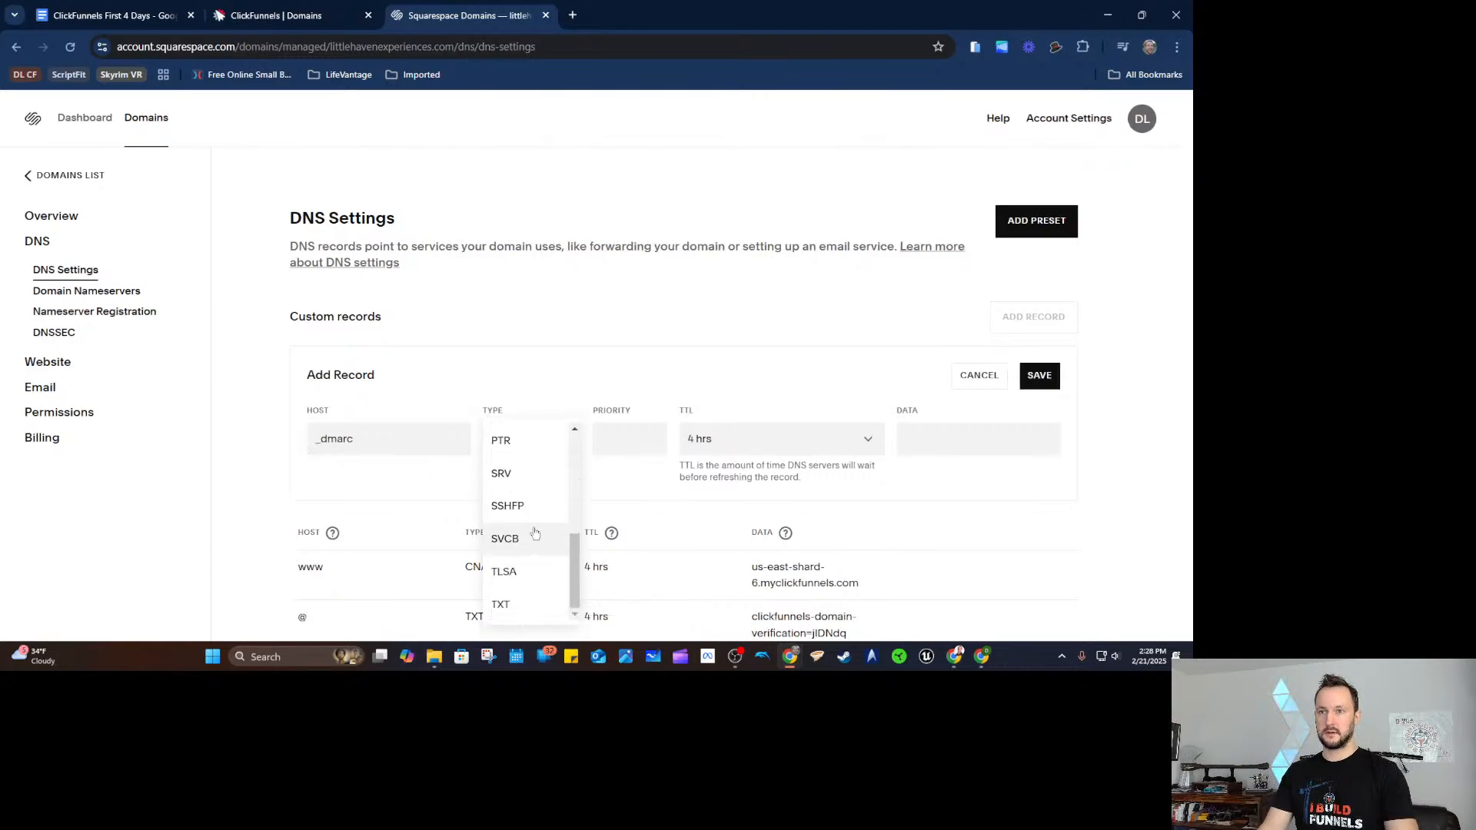
{"action": "left_click", "coordinate": [520, 618]}
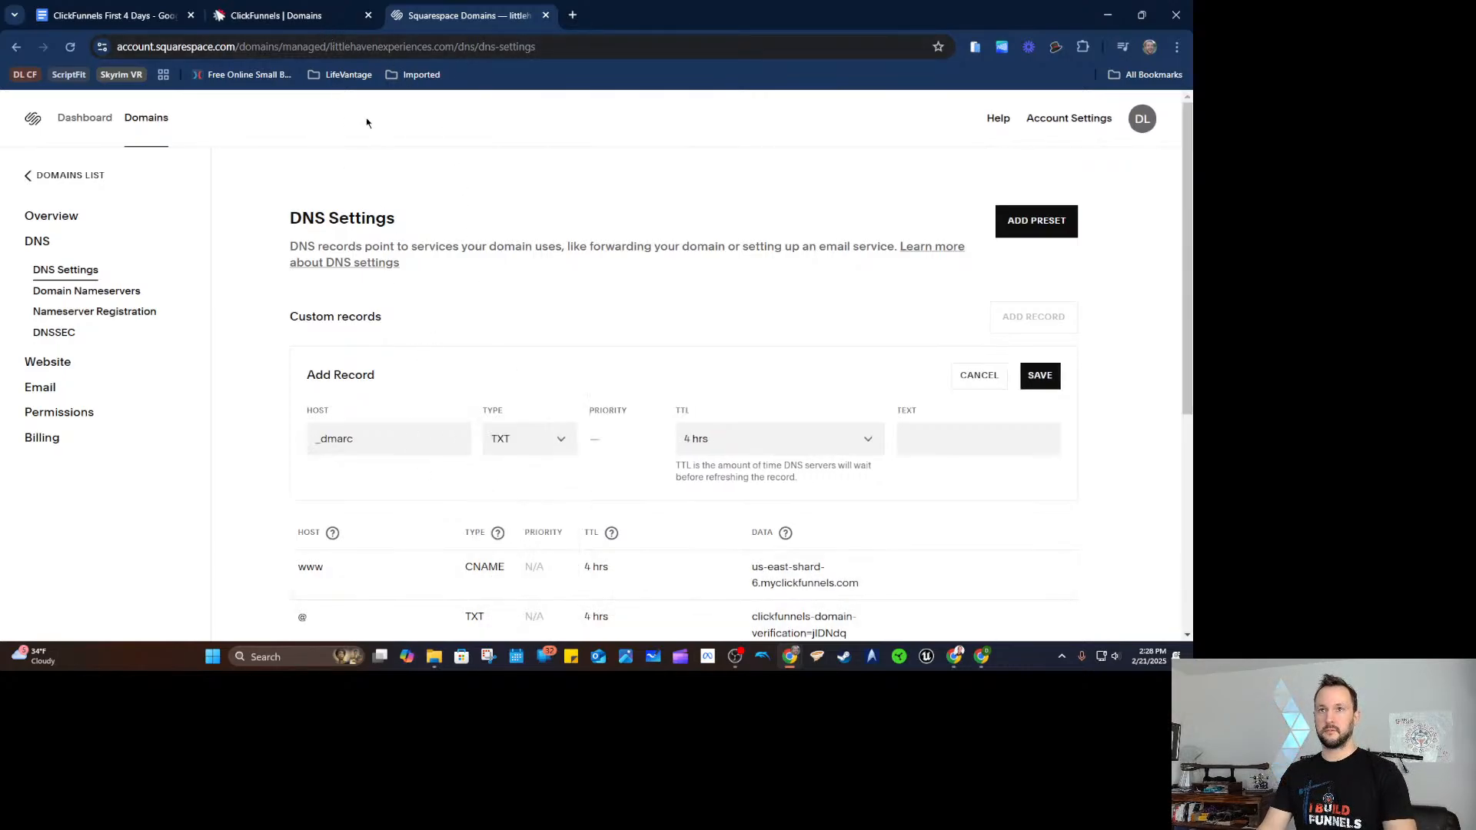
{"action": "left_click", "coordinate": [344, 27]}
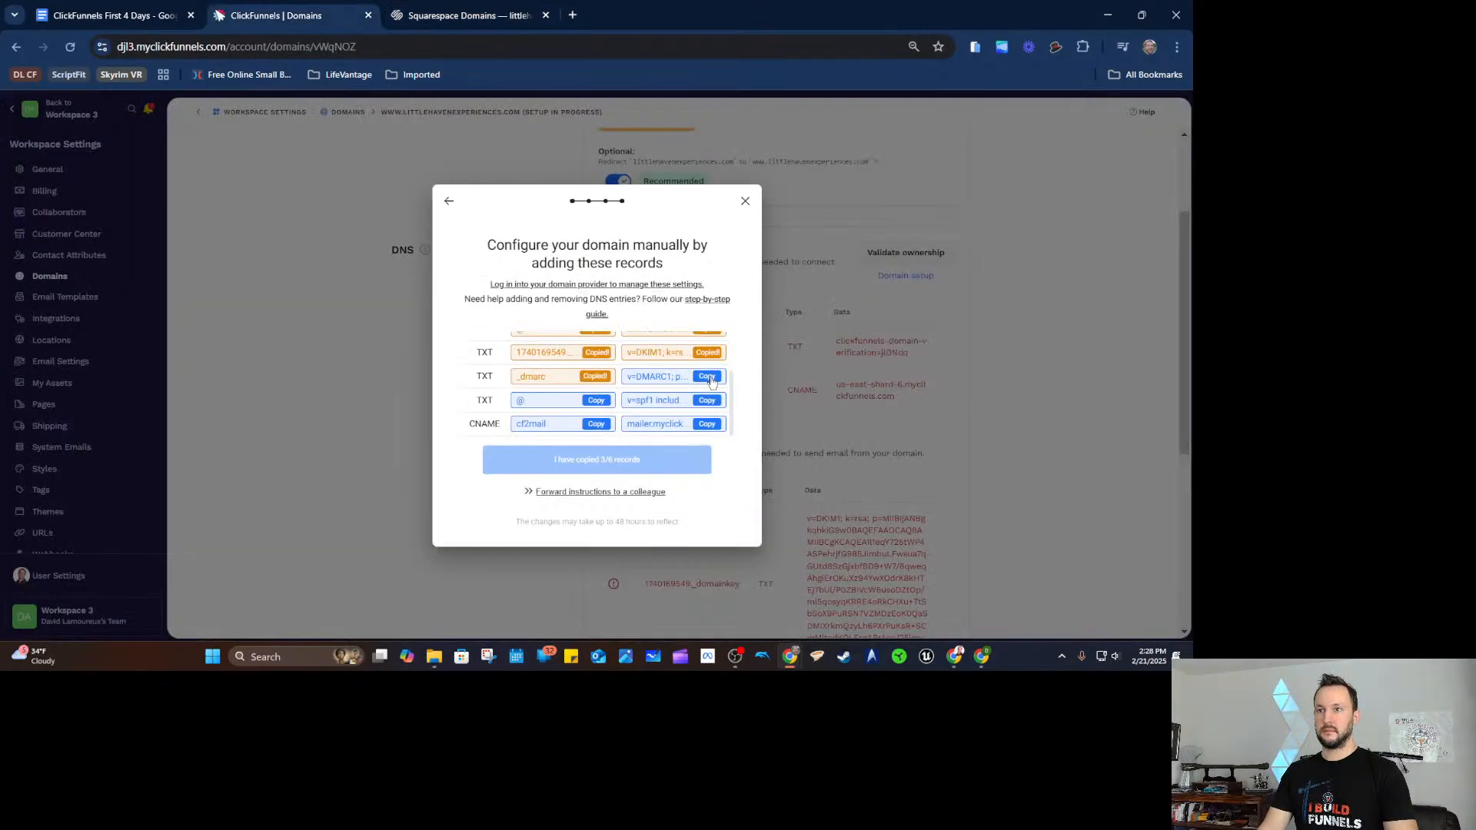
{"action": "left_click", "coordinate": [465, 16]}
{"action": "left_click", "coordinate": [929, 446]}
{"action": "key", "text": "ctrl+v"}
{"action": "left_click", "coordinate": [1040, 375]}
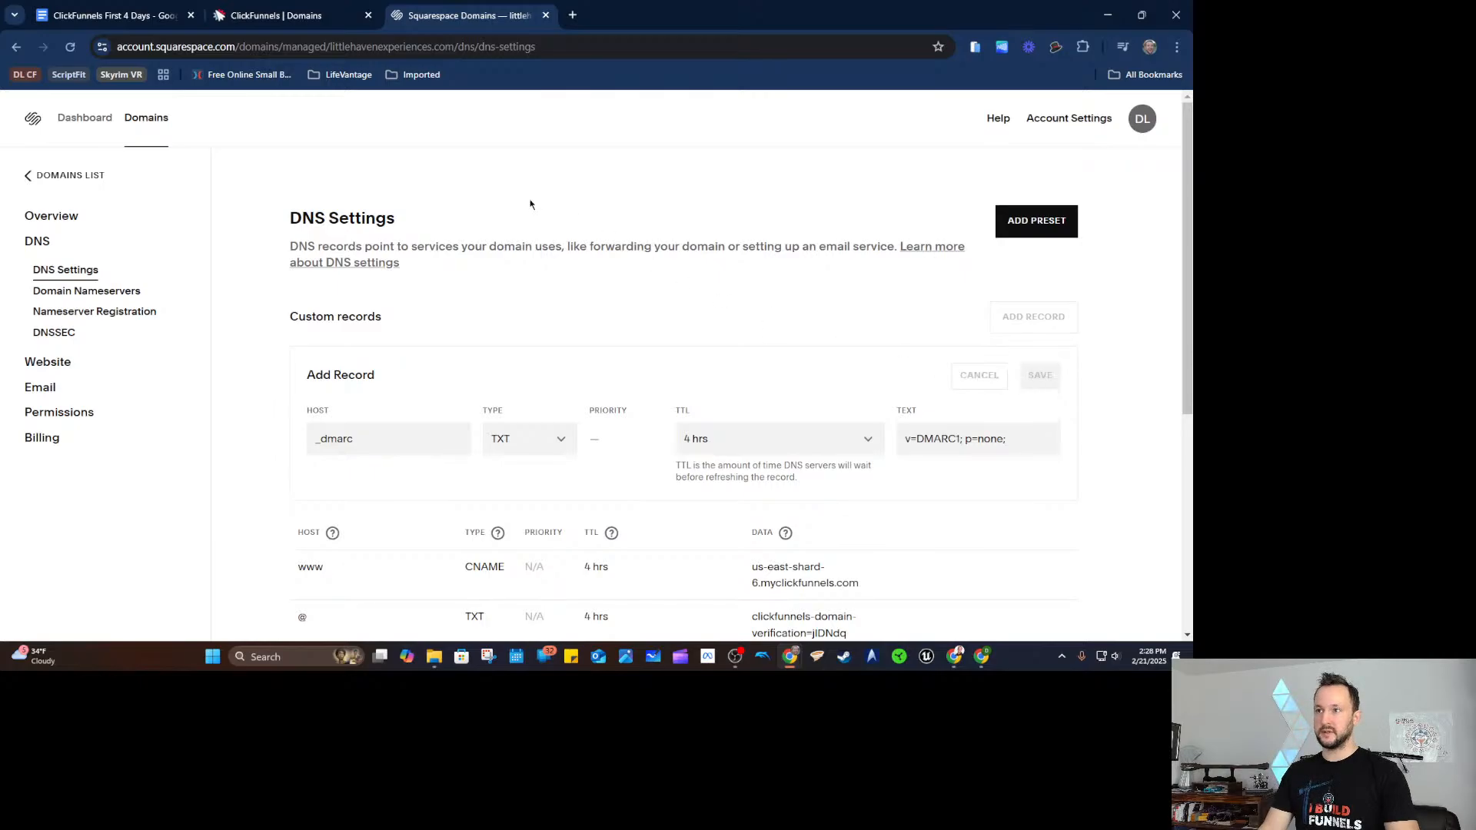
Copy the SPF value from ClickFunnels and start another Squarespace DNS record.
{"action": "left_click", "coordinate": [302, 25]}
{"action": "left_click", "coordinate": [604, 400]}
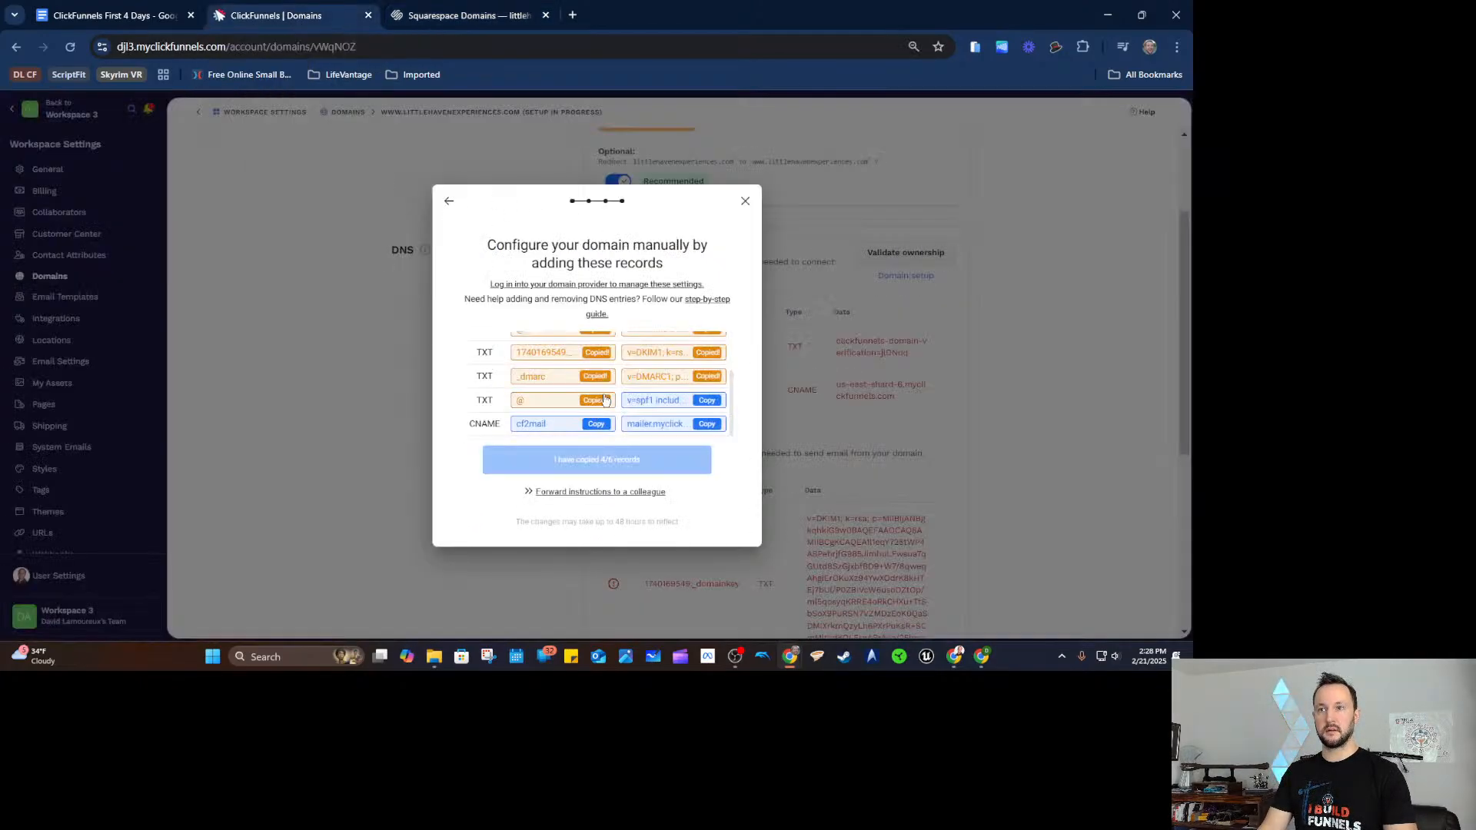
{"action": "left_click", "coordinate": [467, 15]}
{"action": "left_click", "coordinate": [1030, 322]}
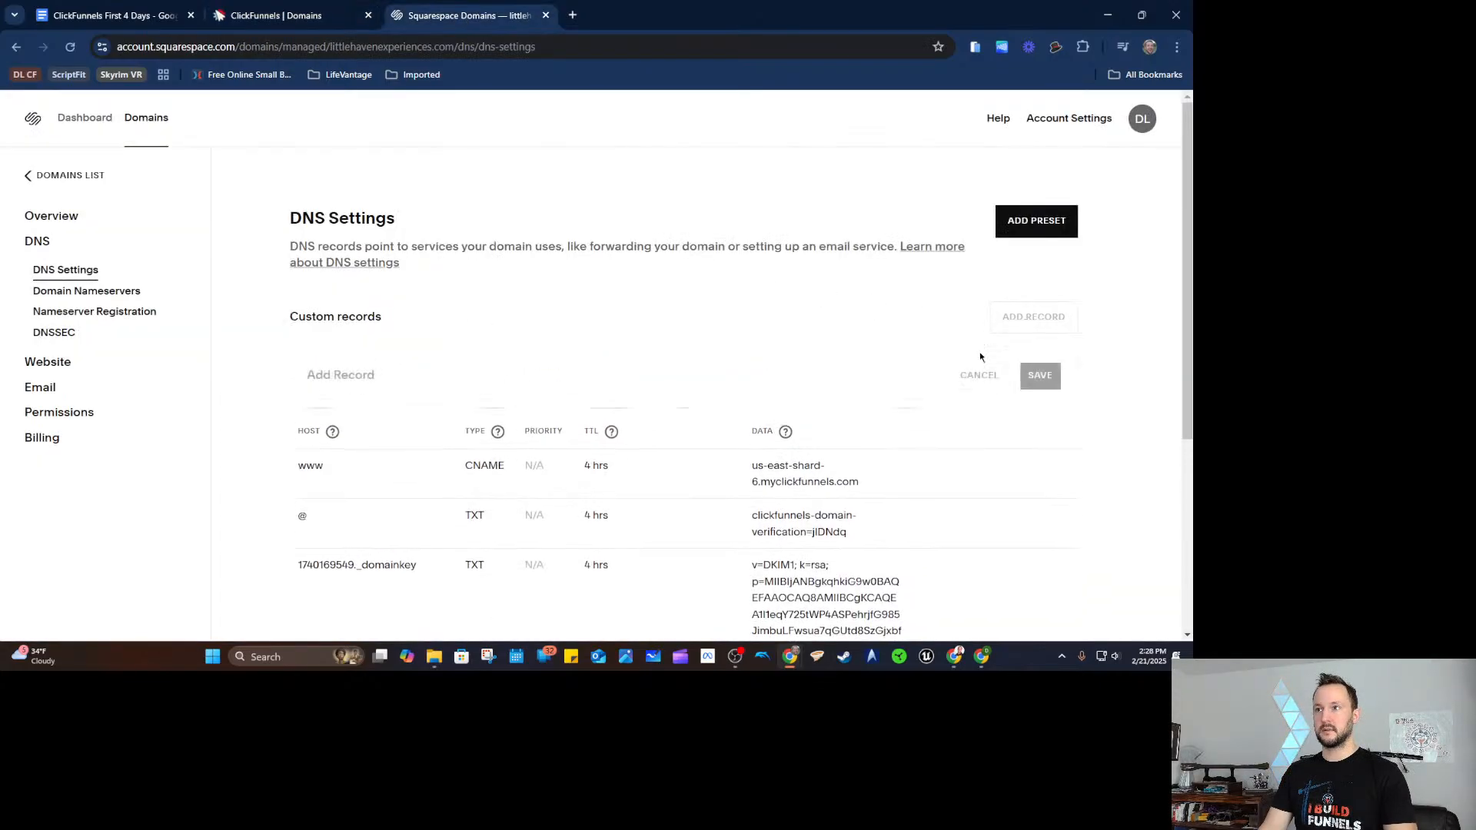
Save an @ TXT record with the ClickFunnels v=spf1 value, then copy the cf2mail host.
{"action": "scroll", "coordinate": [587, 431], "scroll_direction": "down", "scroll_amount": 1}
{"action": "type", "text": "@"}
{"action": "left_click", "coordinate": [516, 371]}
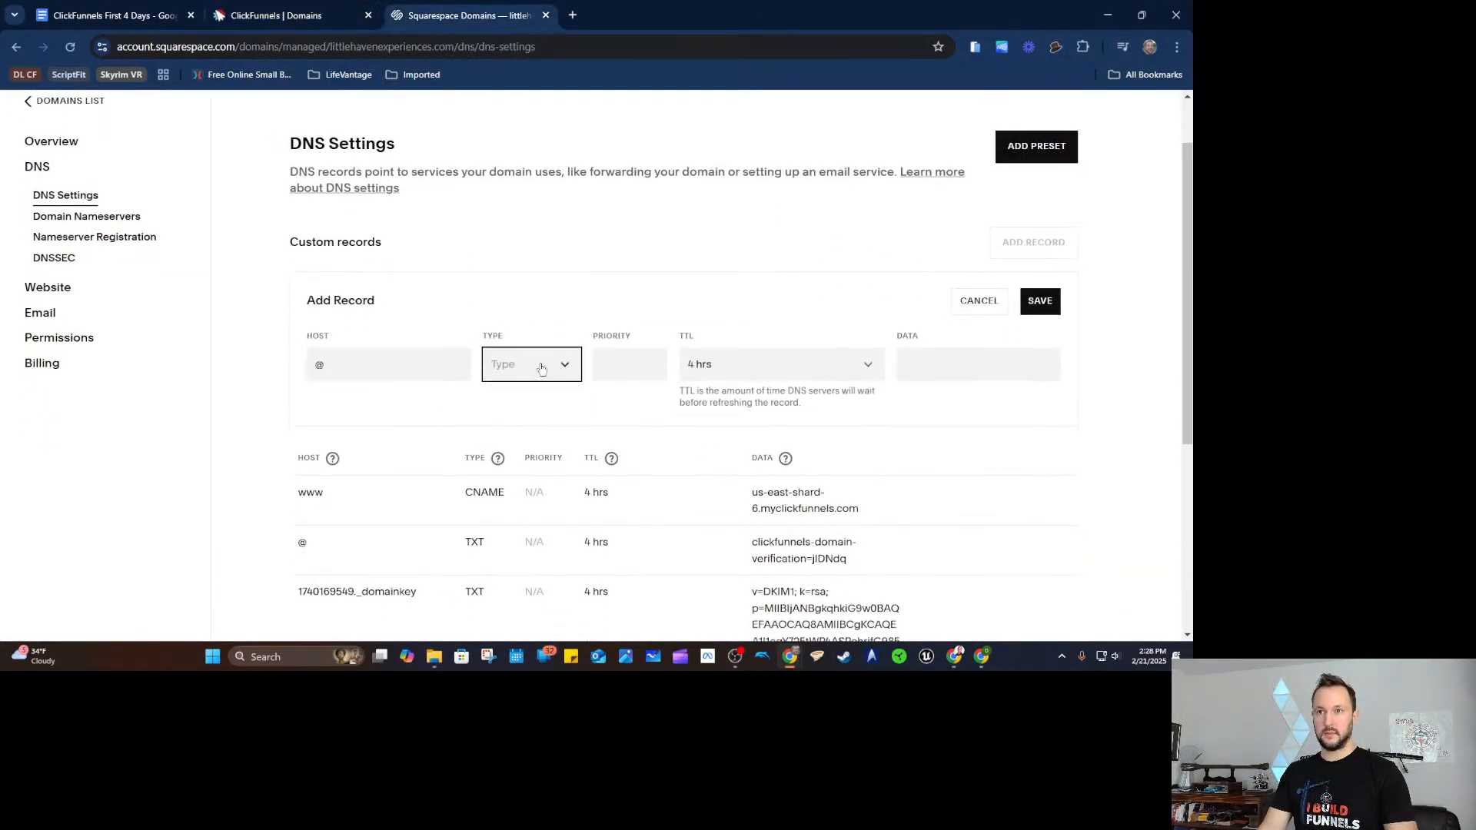
{"action": "scroll", "coordinate": [511, 538], "scroll_direction": "down", "scroll_amount": 3}
{"action": "left_click", "coordinate": [509, 603]}
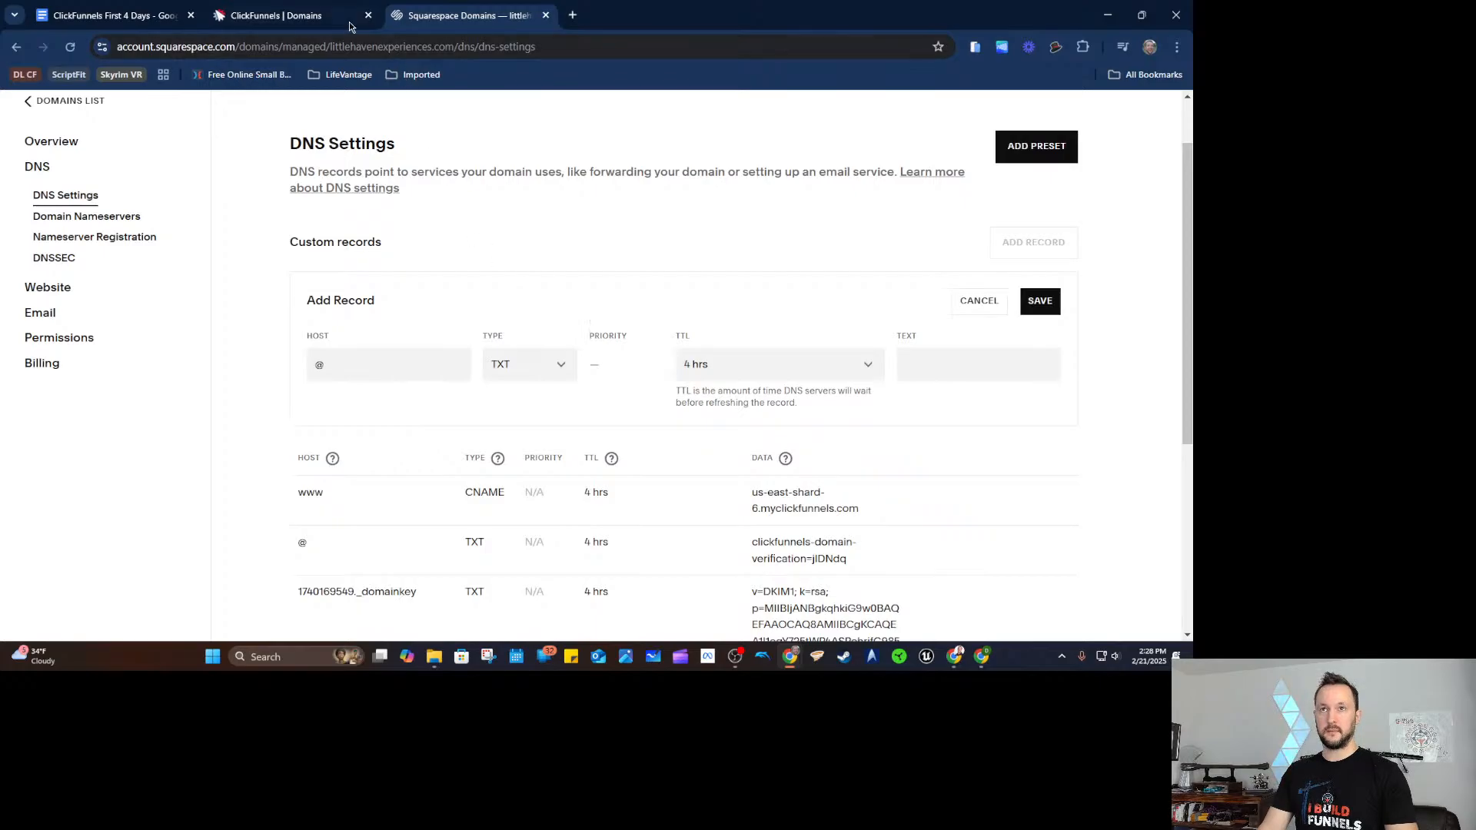
{"action": "key", "text": "ctrl+shift+Tab"}
{"action": "left_click", "coordinate": [708, 401]}
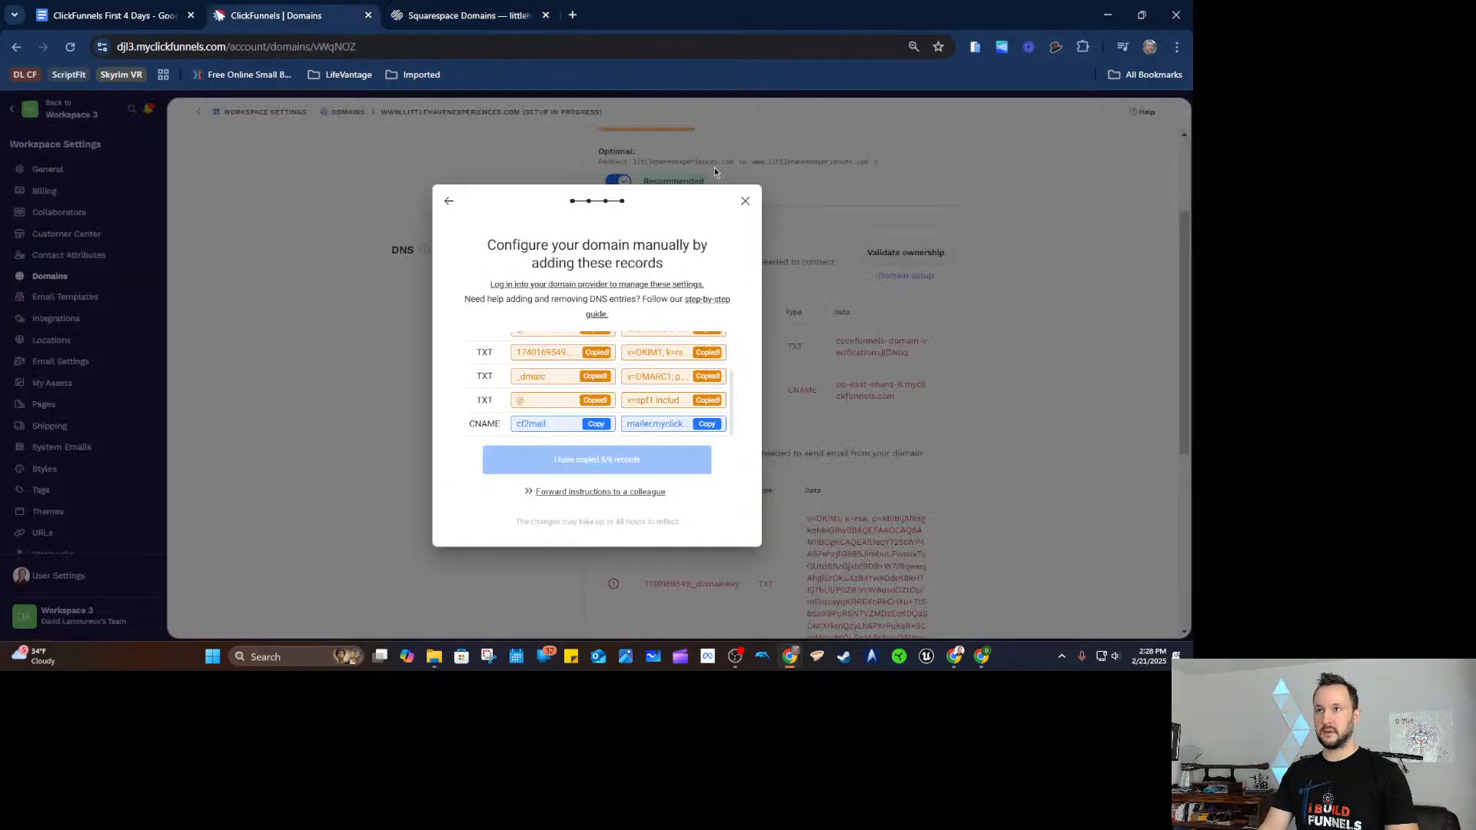
{"action": "left_click", "coordinate": [495, 21]}
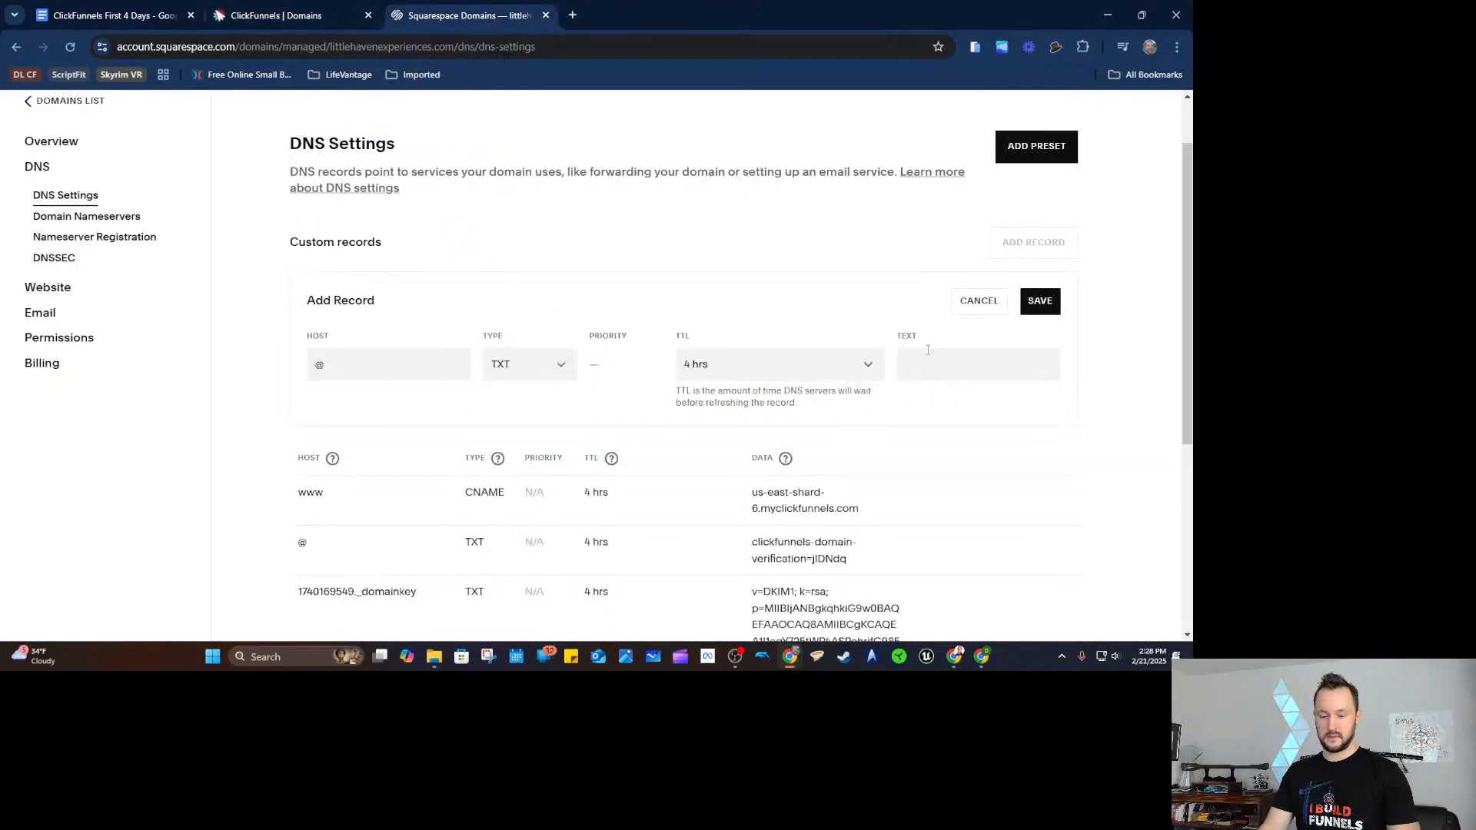
{"action": "left_click", "coordinate": [919, 362]}
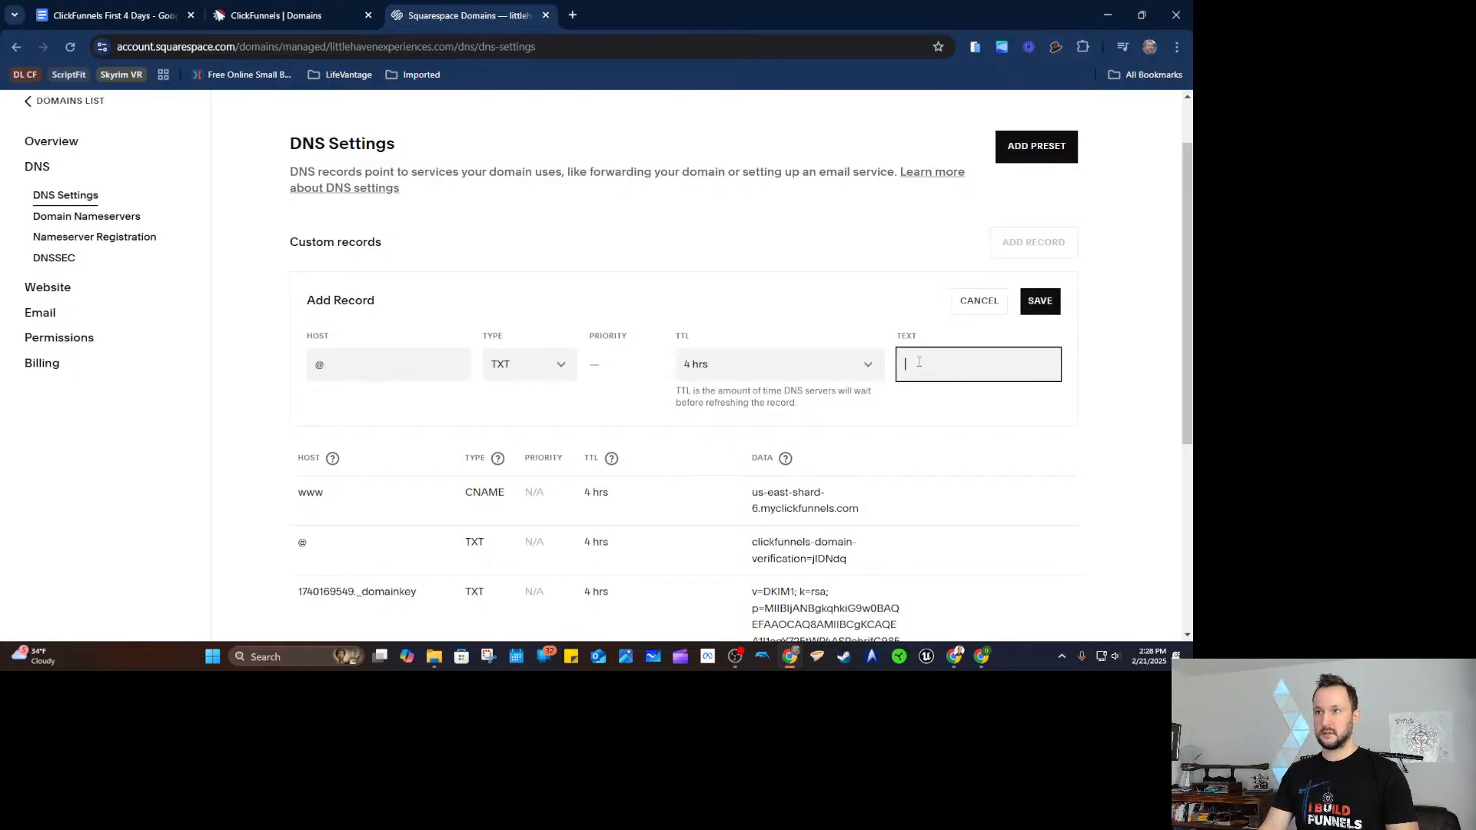
{"action": "key", "text": "ctrl+v"}
{"action": "left_click", "coordinate": [1039, 300]}
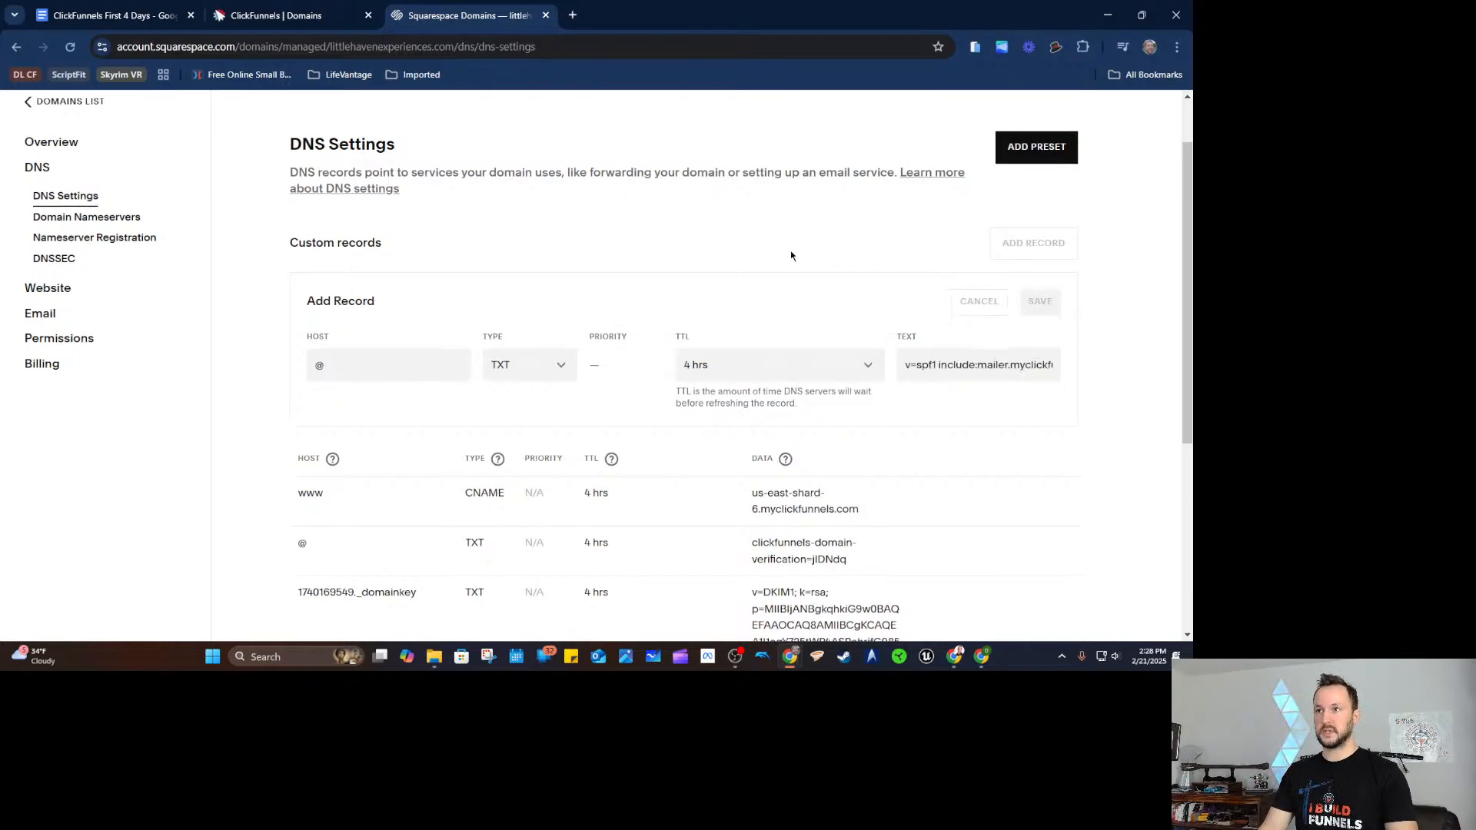
{"action": "left_click", "coordinate": [332, 28]}
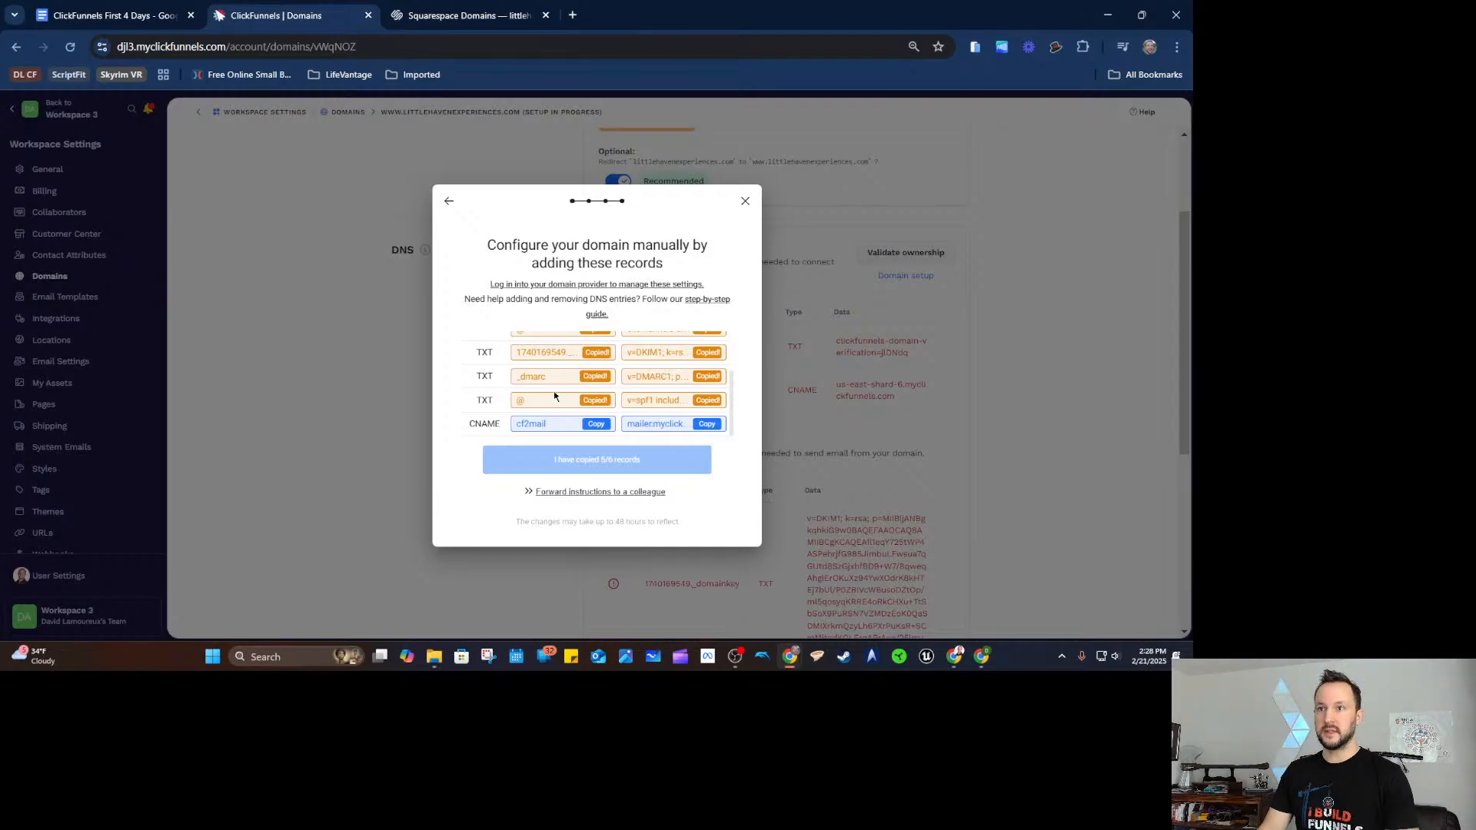
{"action": "left_click", "coordinate": [596, 423]}
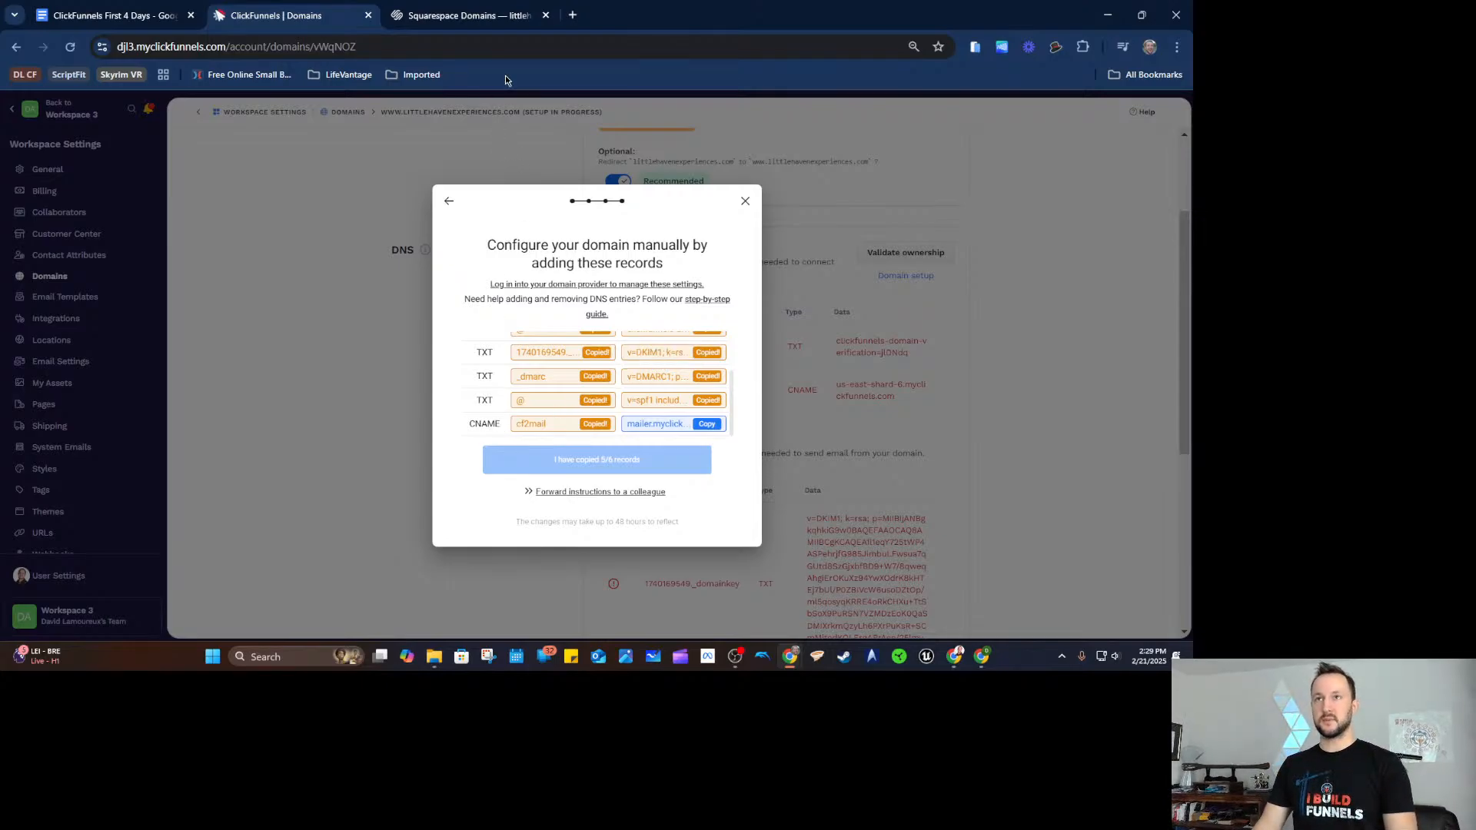
Start a new Squarespace CNAME record with host cf2mail.
{"action": "left_click", "coordinate": [468, 15]}
{"action": "left_click", "coordinate": [1031, 246]}
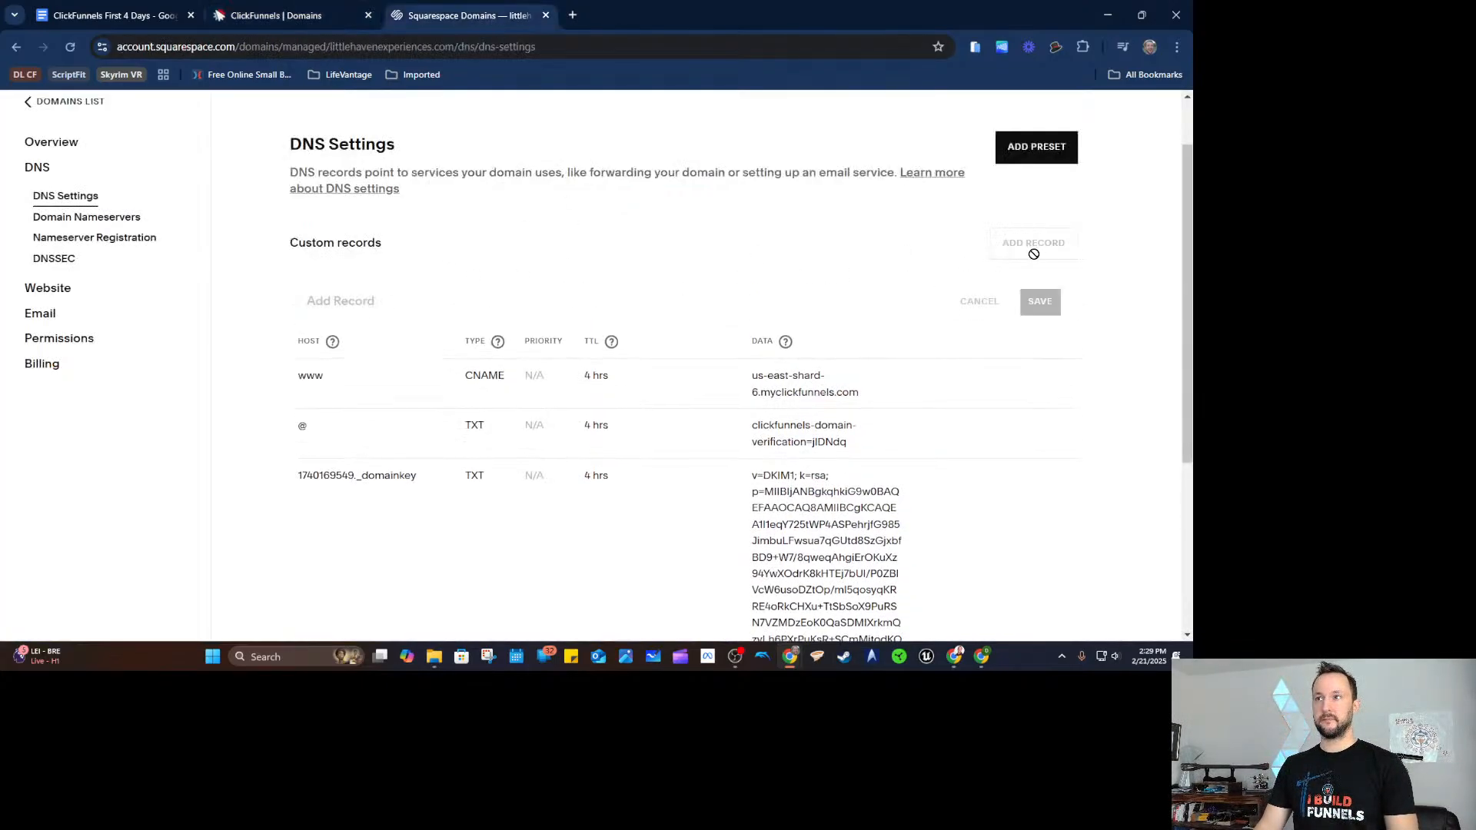
{"action": "left_click", "coordinate": [566, 376]}
{"action": "left_click", "coordinate": [511, 496]}
{"action": "left_click", "coordinate": [418, 359]}
{"action": "key", "text": "ctrl+v"}
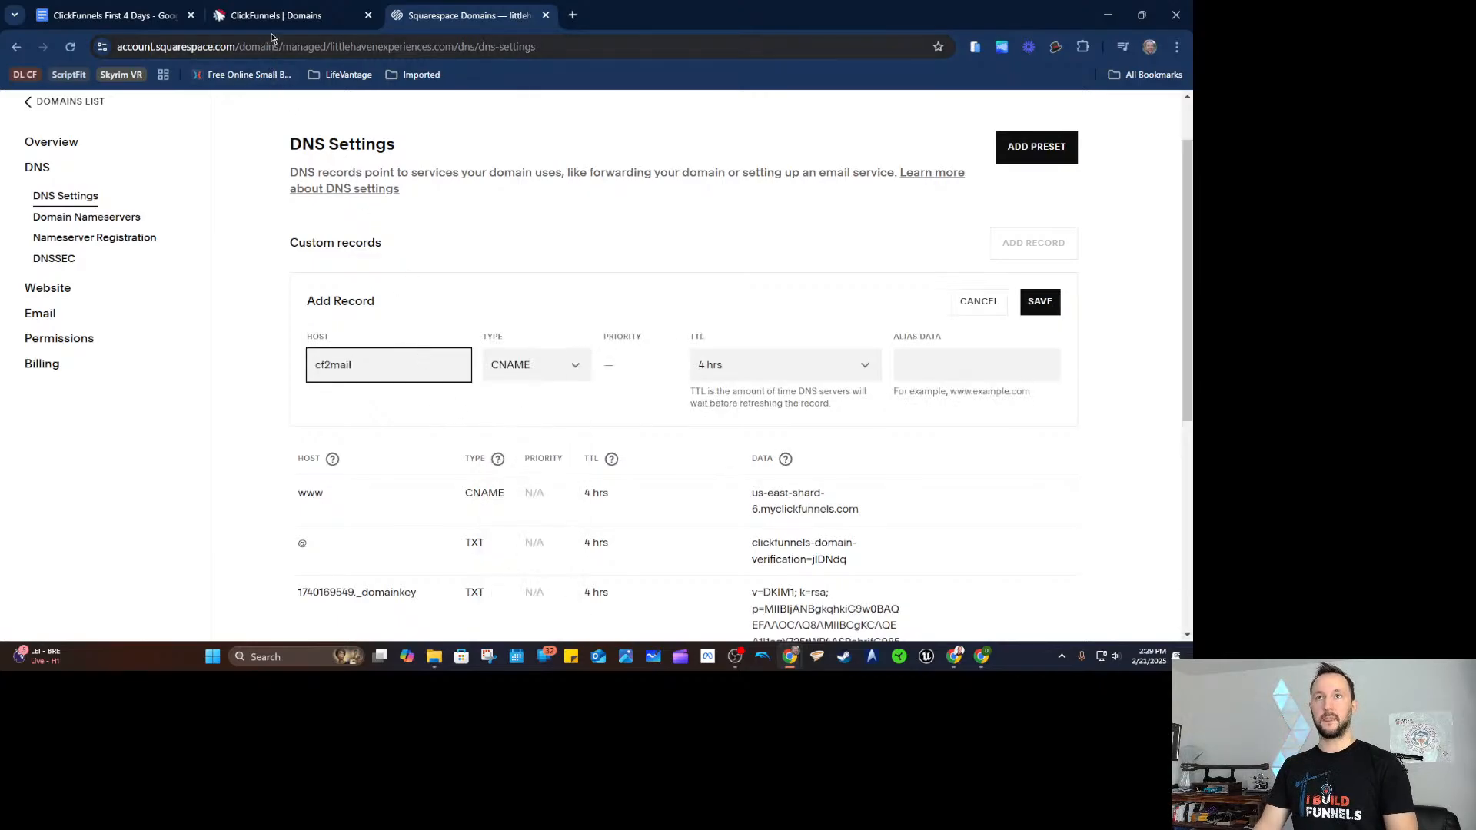
Set the alias data to mailer.myclickfunnels.com, save it, and return to ClickFunnels.
{"action": "left_click", "coordinate": [281, 17]}
{"action": "left_click", "coordinate": [707, 423]}
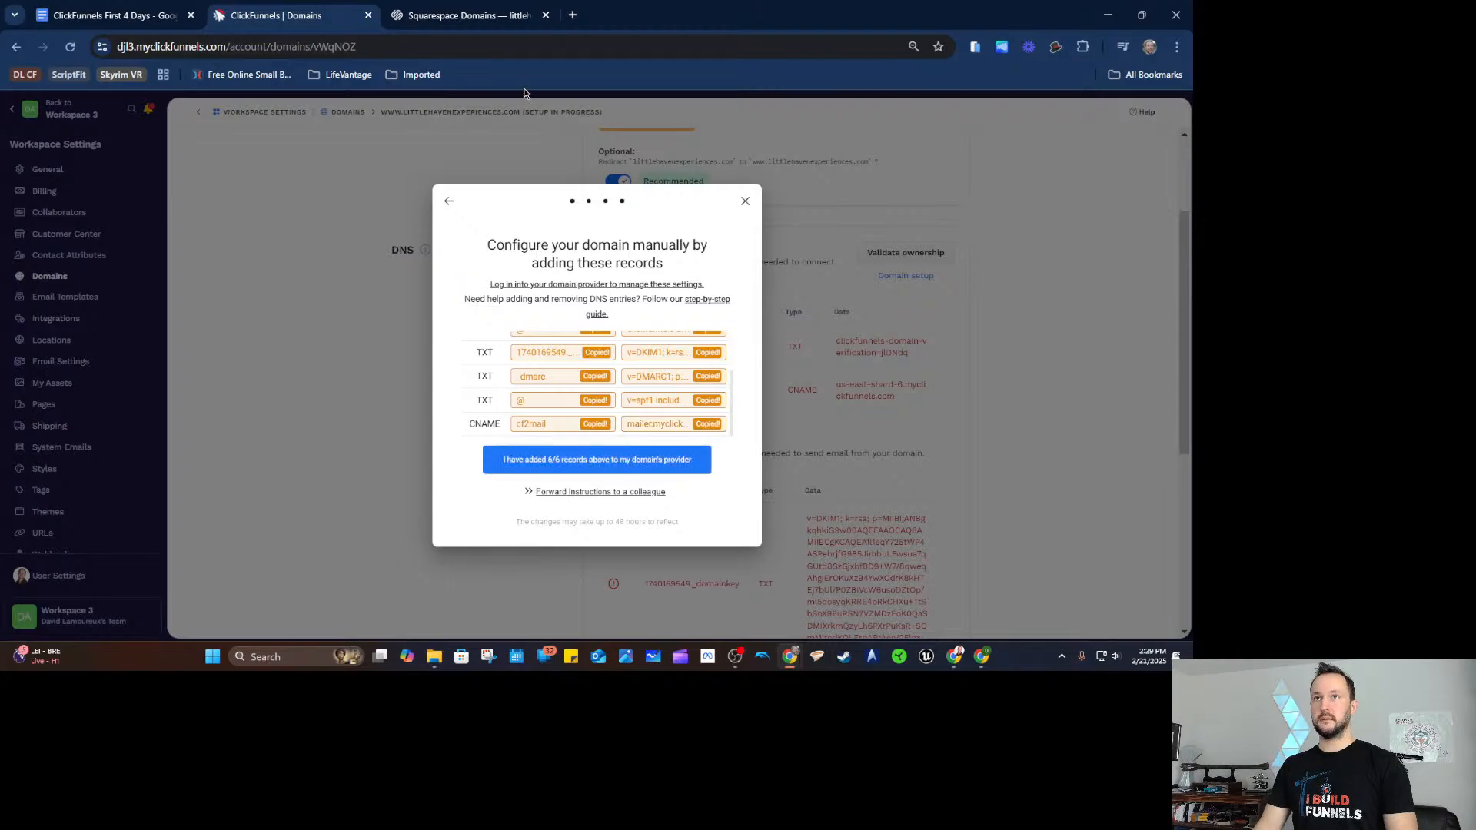
{"action": "left_click", "coordinate": [461, 15]}
{"action": "left_click_drag", "start_coordinate": [890, 391], "coordinate": [974, 379]}
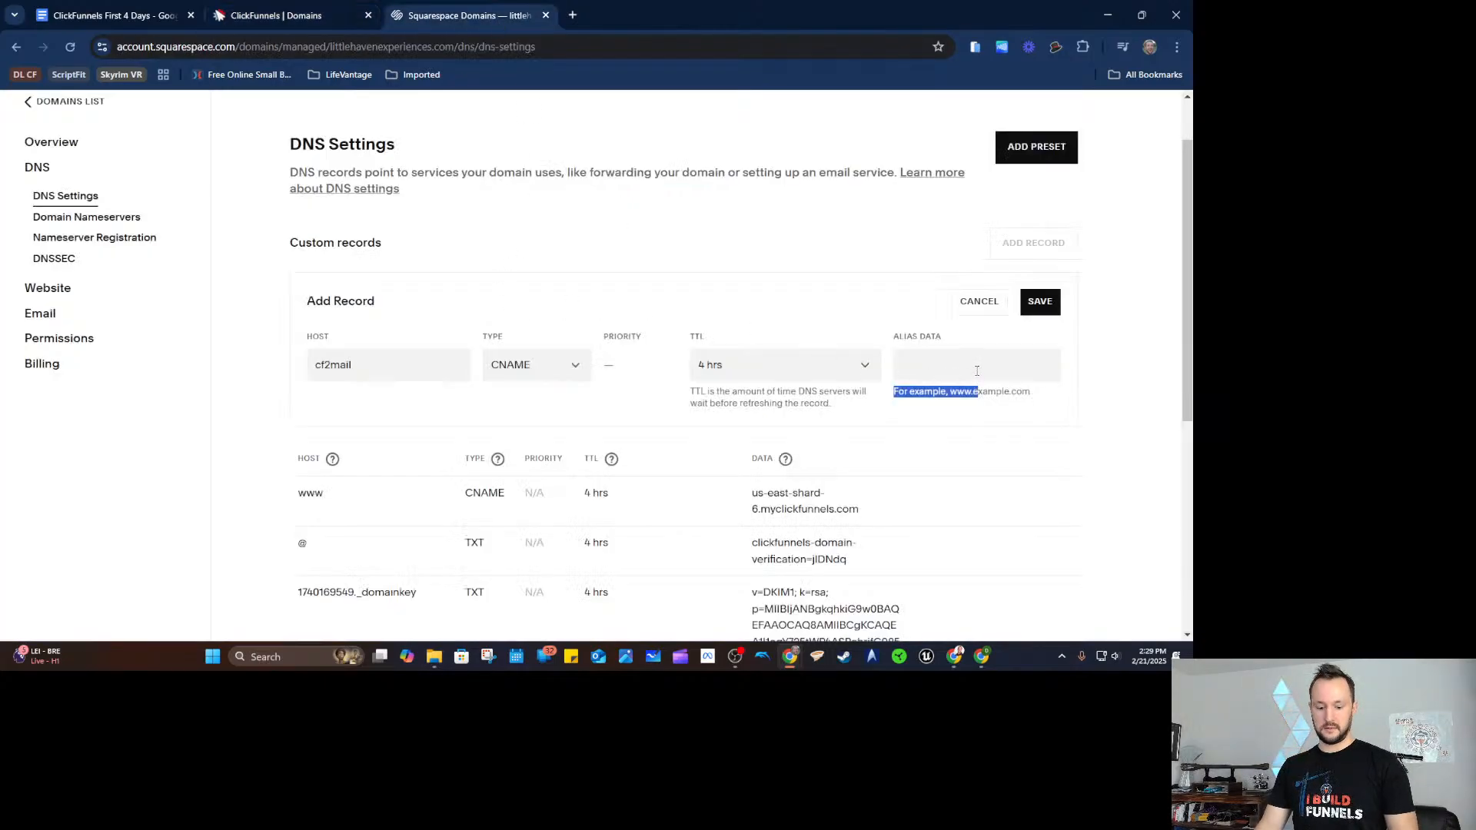
{"action": "left_click", "coordinate": [922, 364]}
{"action": "key", "text": "ctrl+v"}
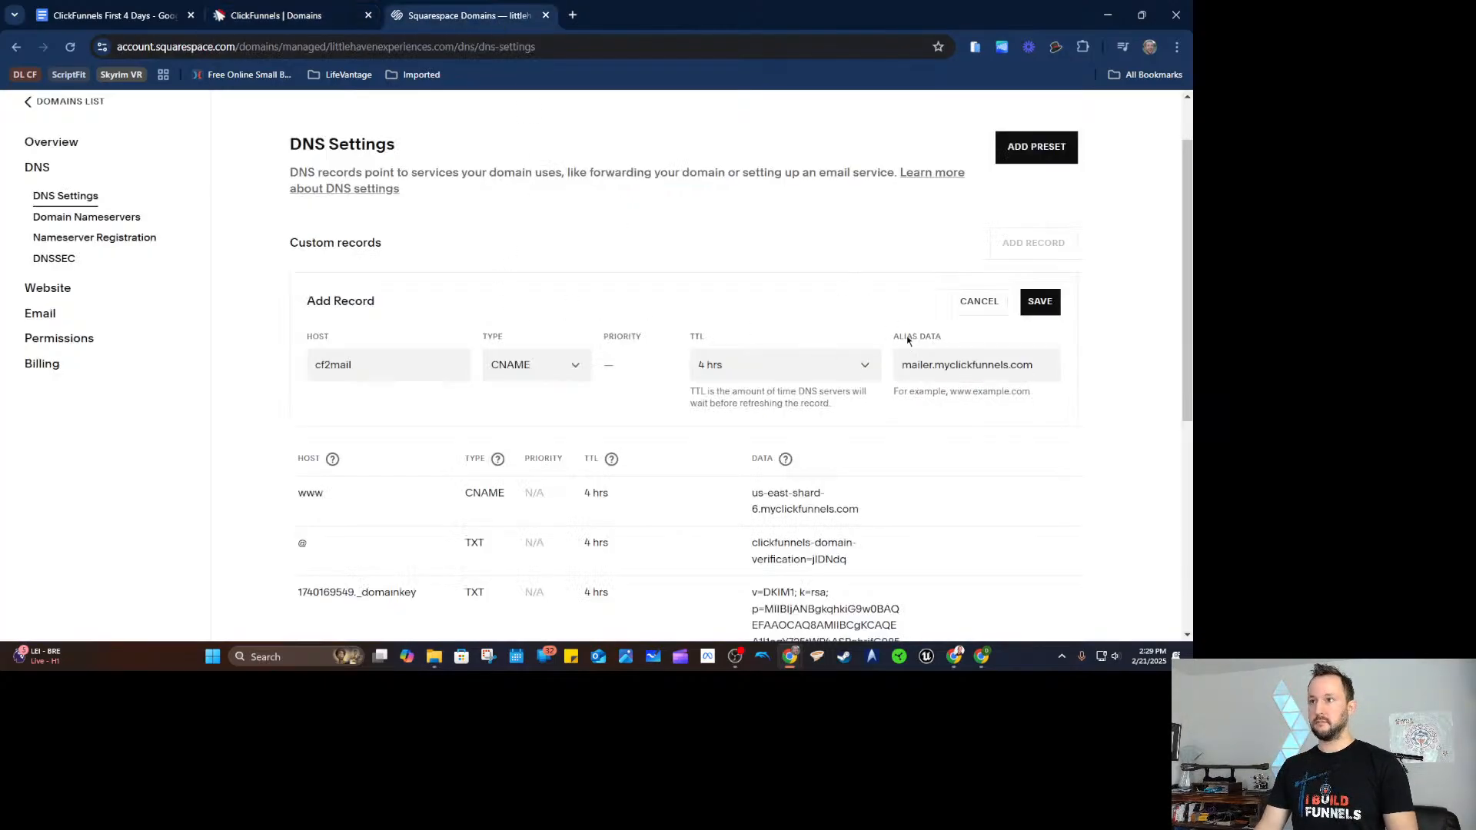
{"action": "left_click", "coordinate": [1038, 303]}
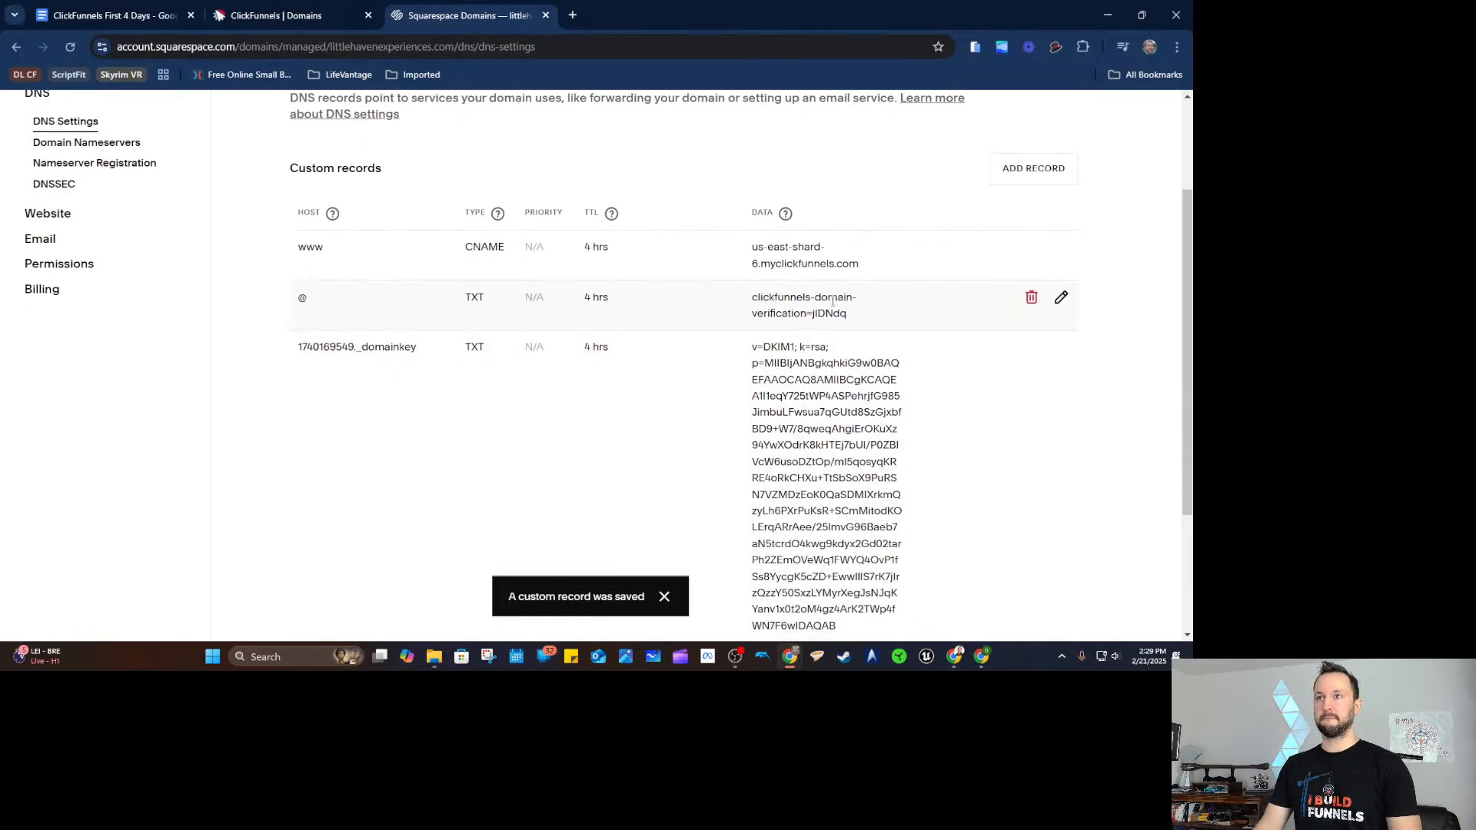
{"action": "scroll", "coordinate": [1076, 428], "scroll_direction": "down", "scroll_amount": 3}
{"action": "left_click", "coordinate": [276, 16]}
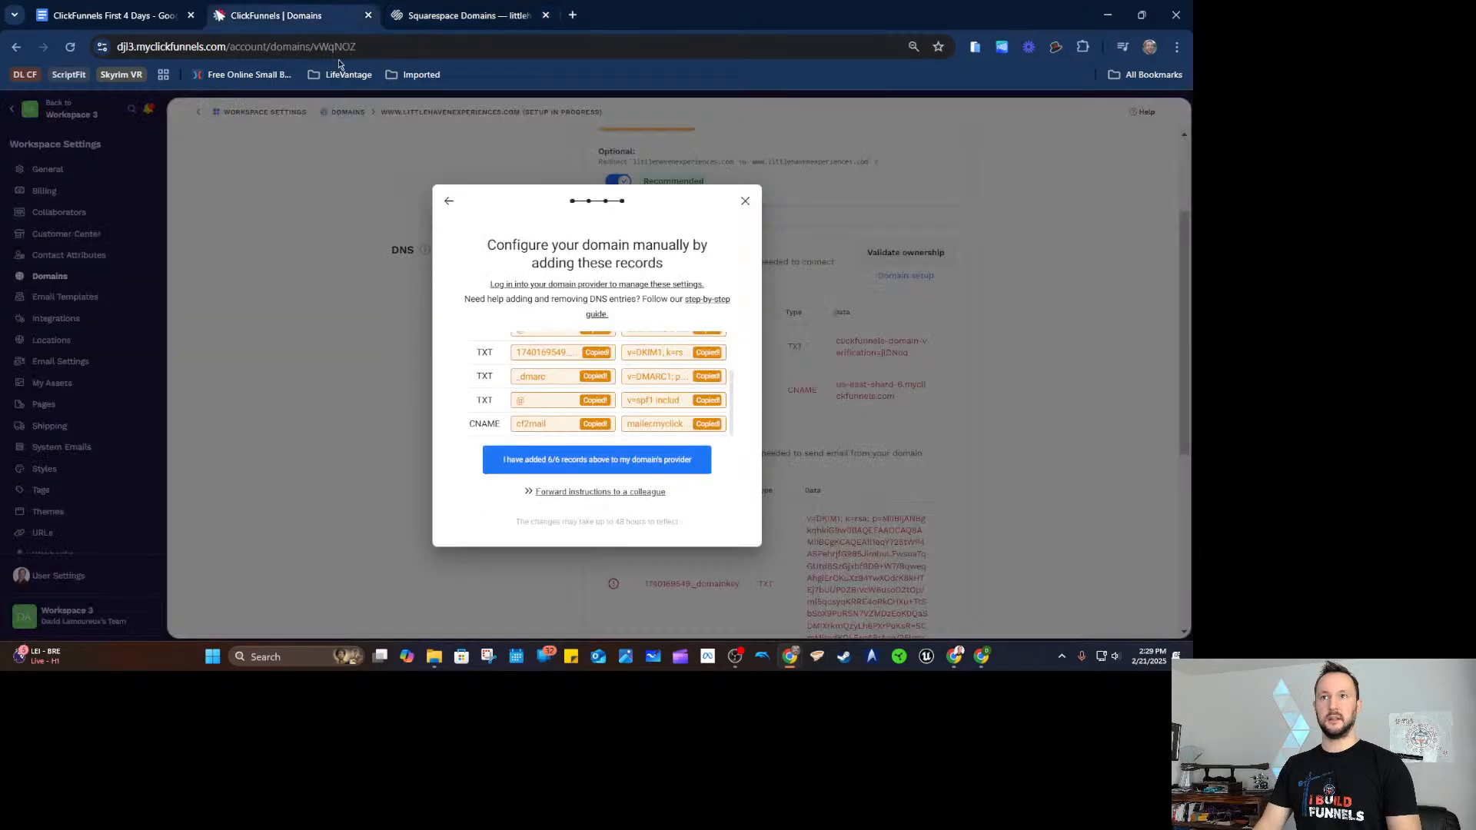
Confirm all six DNS records are added and validate the domain's ownership.
{"action": "left_click", "coordinate": [494, 459]}
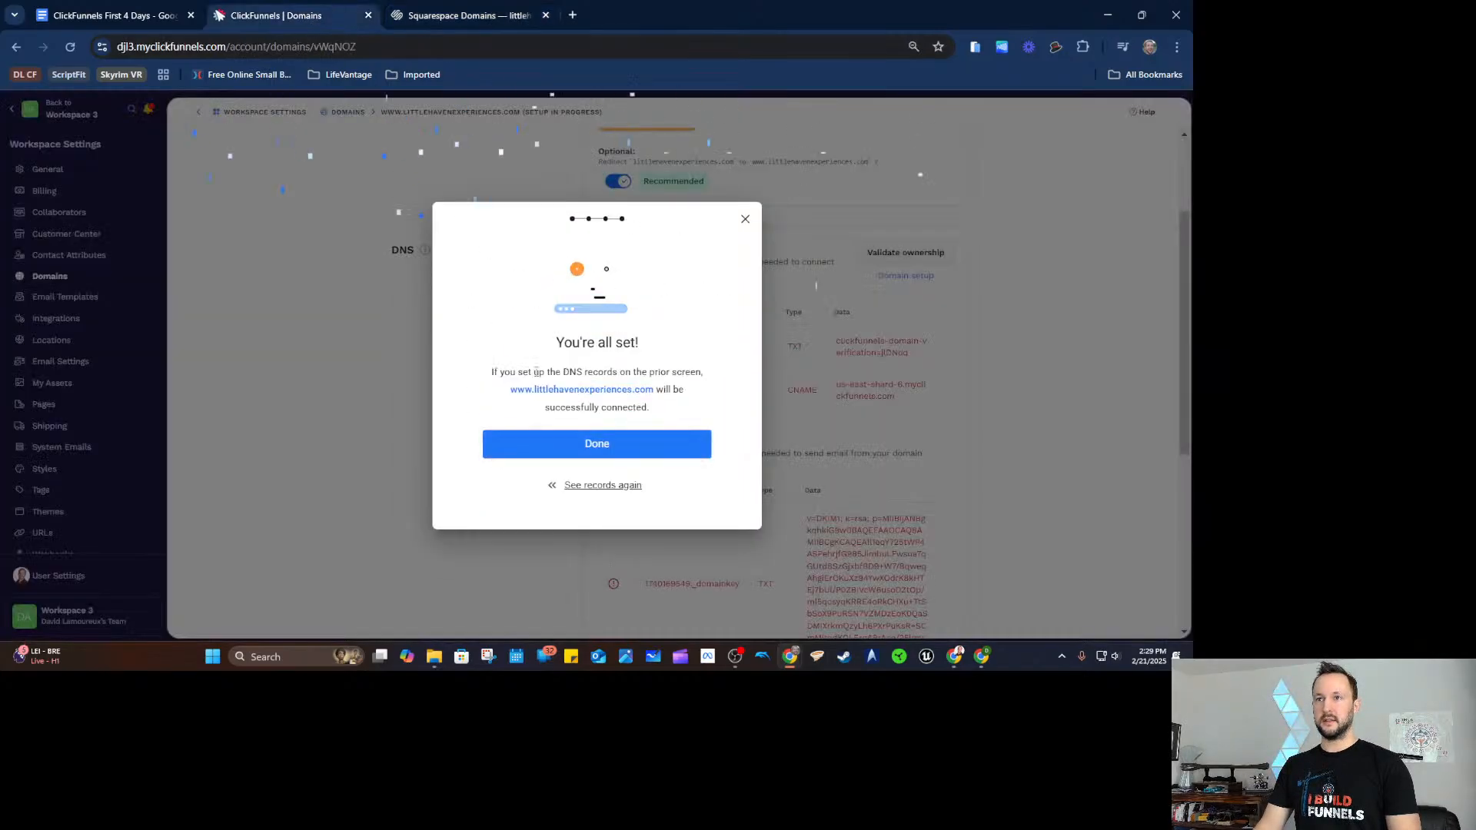
{"action": "left_click", "coordinate": [578, 448]}
{"action": "left_click", "coordinate": [905, 271]}
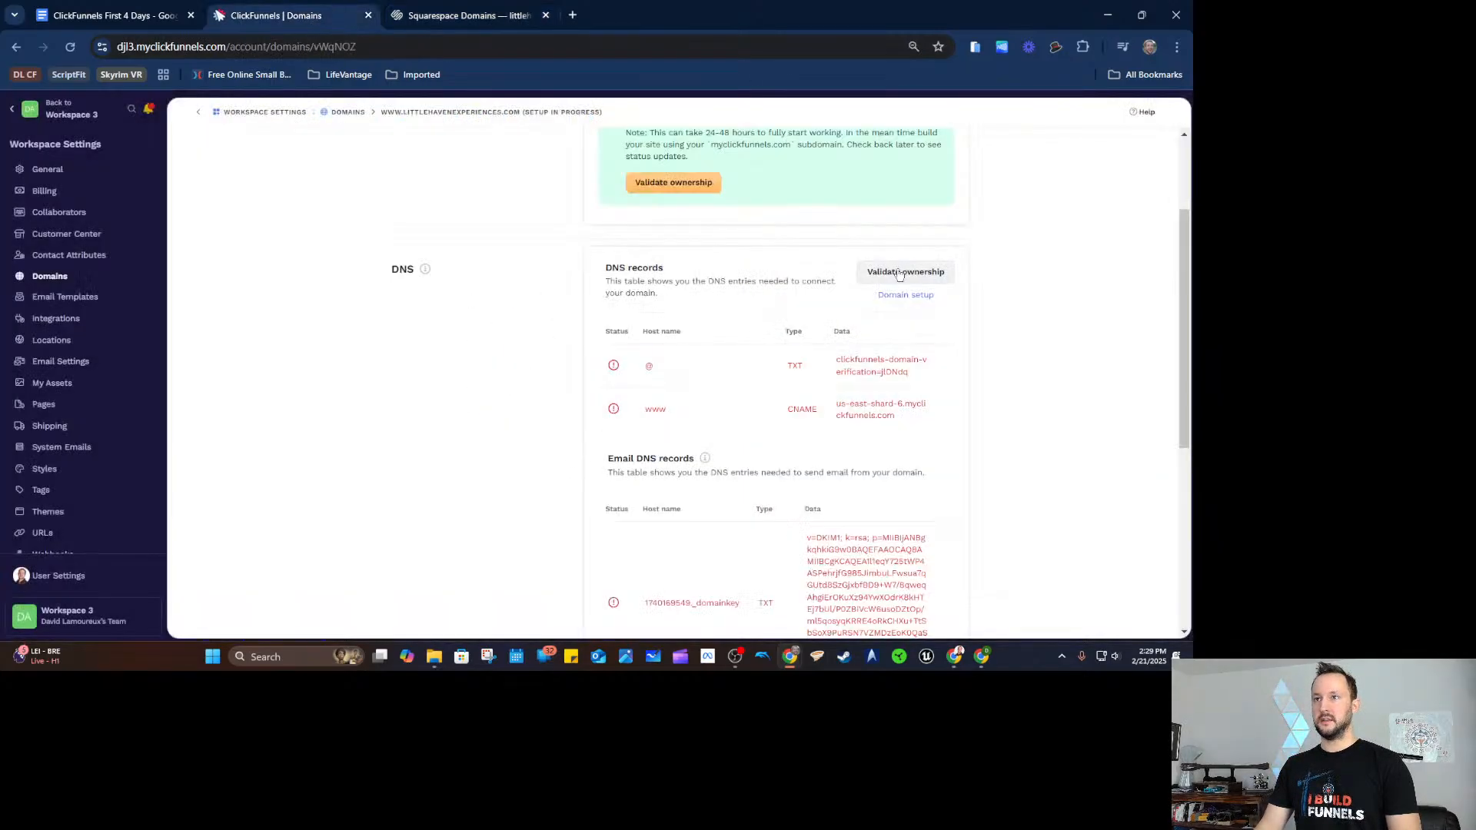
{"action": "scroll", "coordinate": [958, 274], "scroll_direction": "up", "scroll_amount": 2}
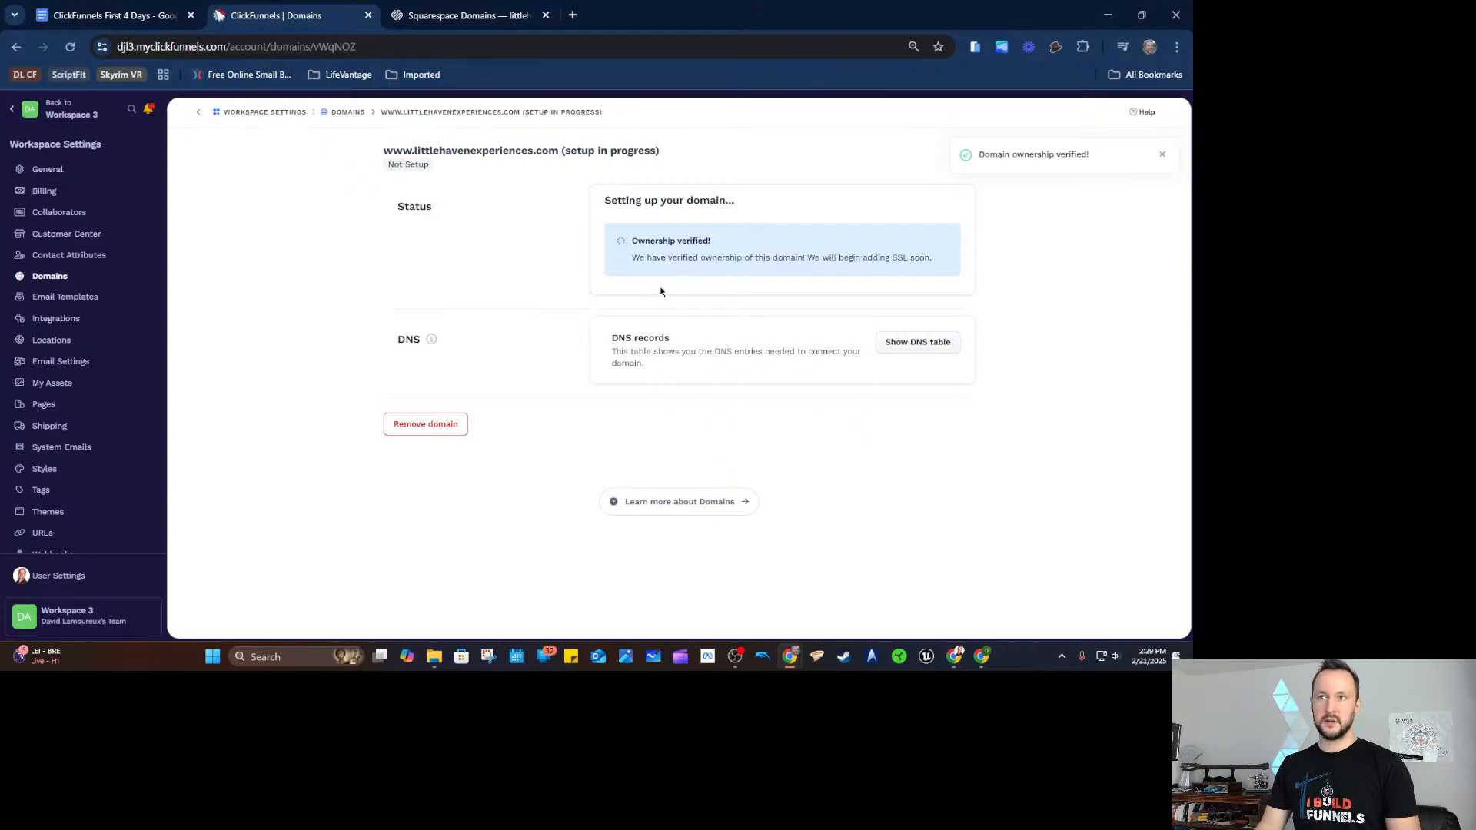
Compare the Squarespace DNS records with ClickFunnels' 'Ownership verified!' status.
{"action": "left_click", "coordinate": [469, 15]}
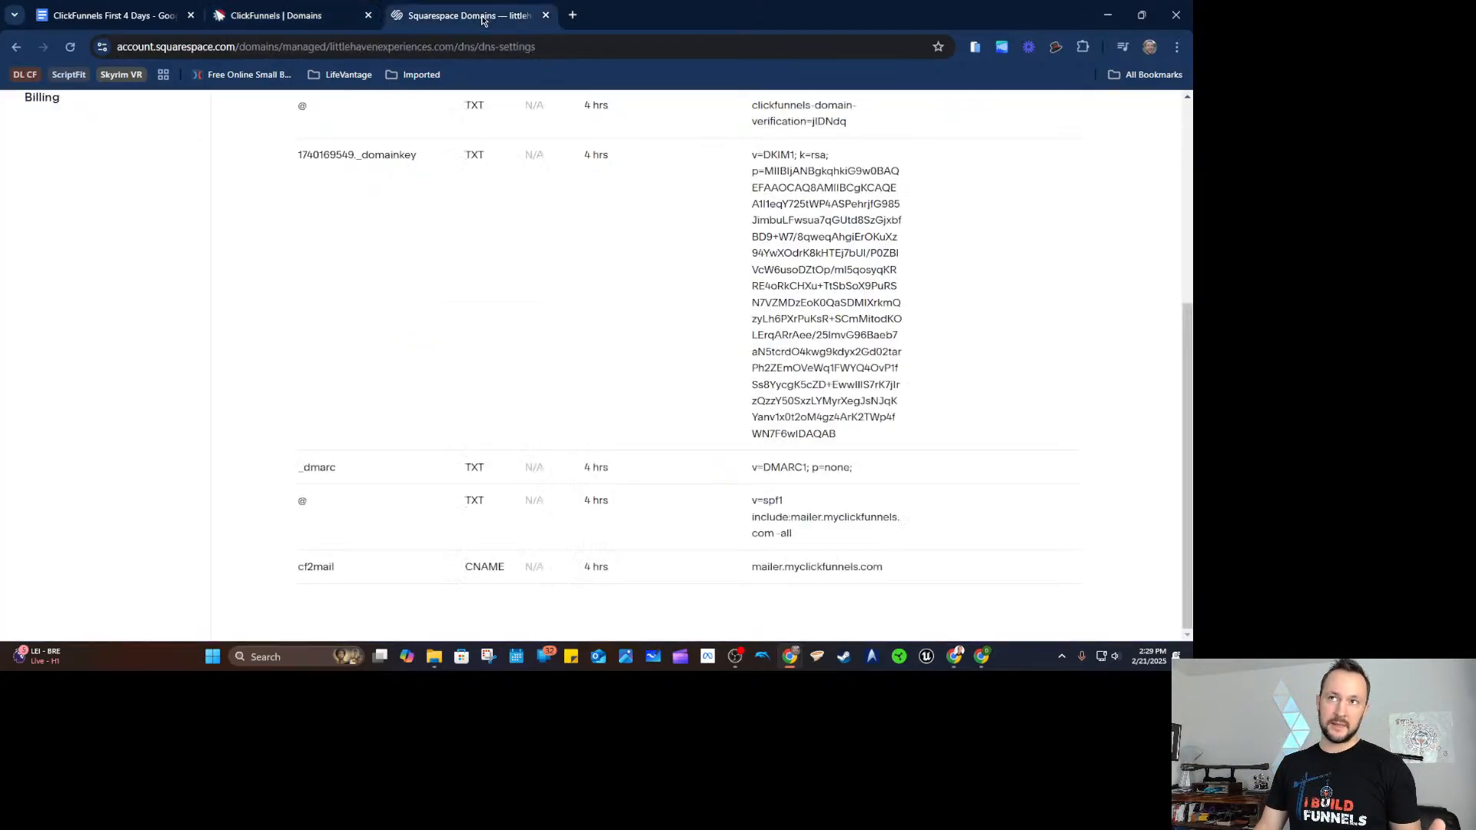
{"action": "scroll", "coordinate": [512, 292], "scroll_direction": "up", "scroll_amount": 5}
{"action": "scroll", "coordinate": [541, 267], "scroll_direction": "down", "scroll_amount": 2}
{"action": "scroll", "coordinate": [538, 308], "scroll_direction": "up", "scroll_amount": 2}
{"action": "left_click", "coordinate": [304, 21]}
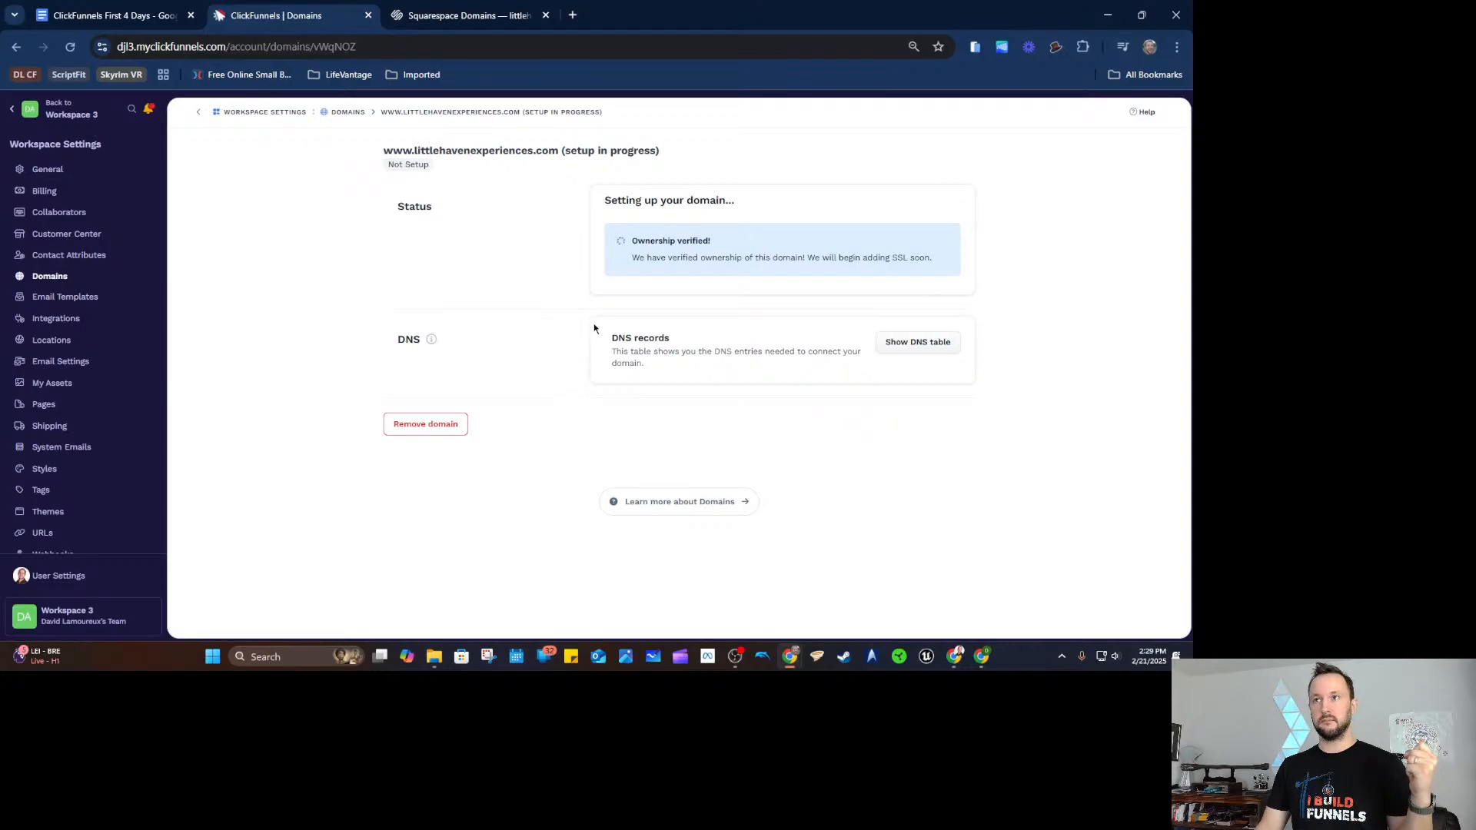
{"action": "left_click_drag", "start_coordinate": [641, 244], "coordinate": [759, 259]}
{"action": "left_click", "coordinate": [790, 255]}
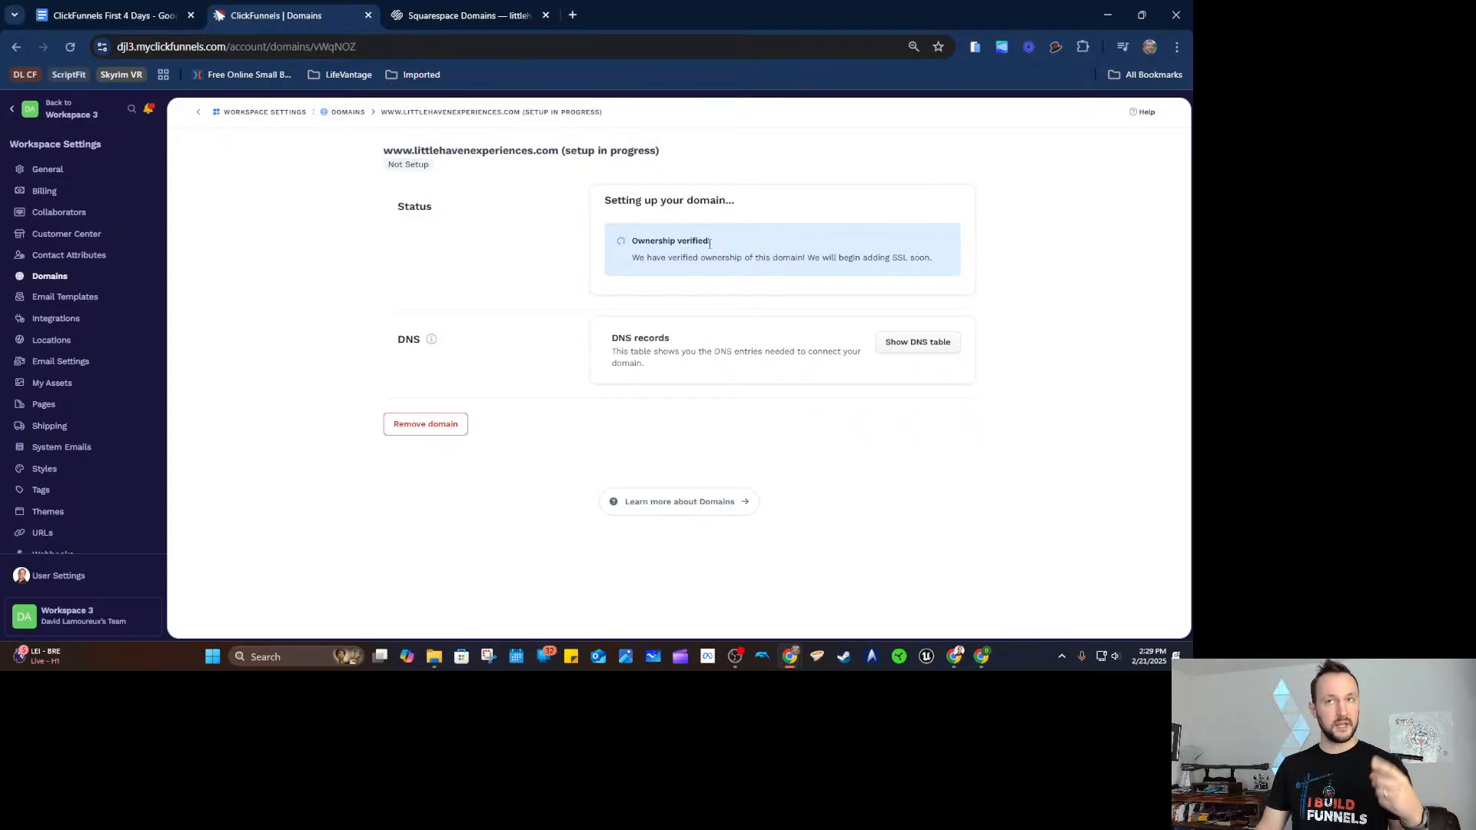
{"action": "left_click", "coordinate": [502, 19]}
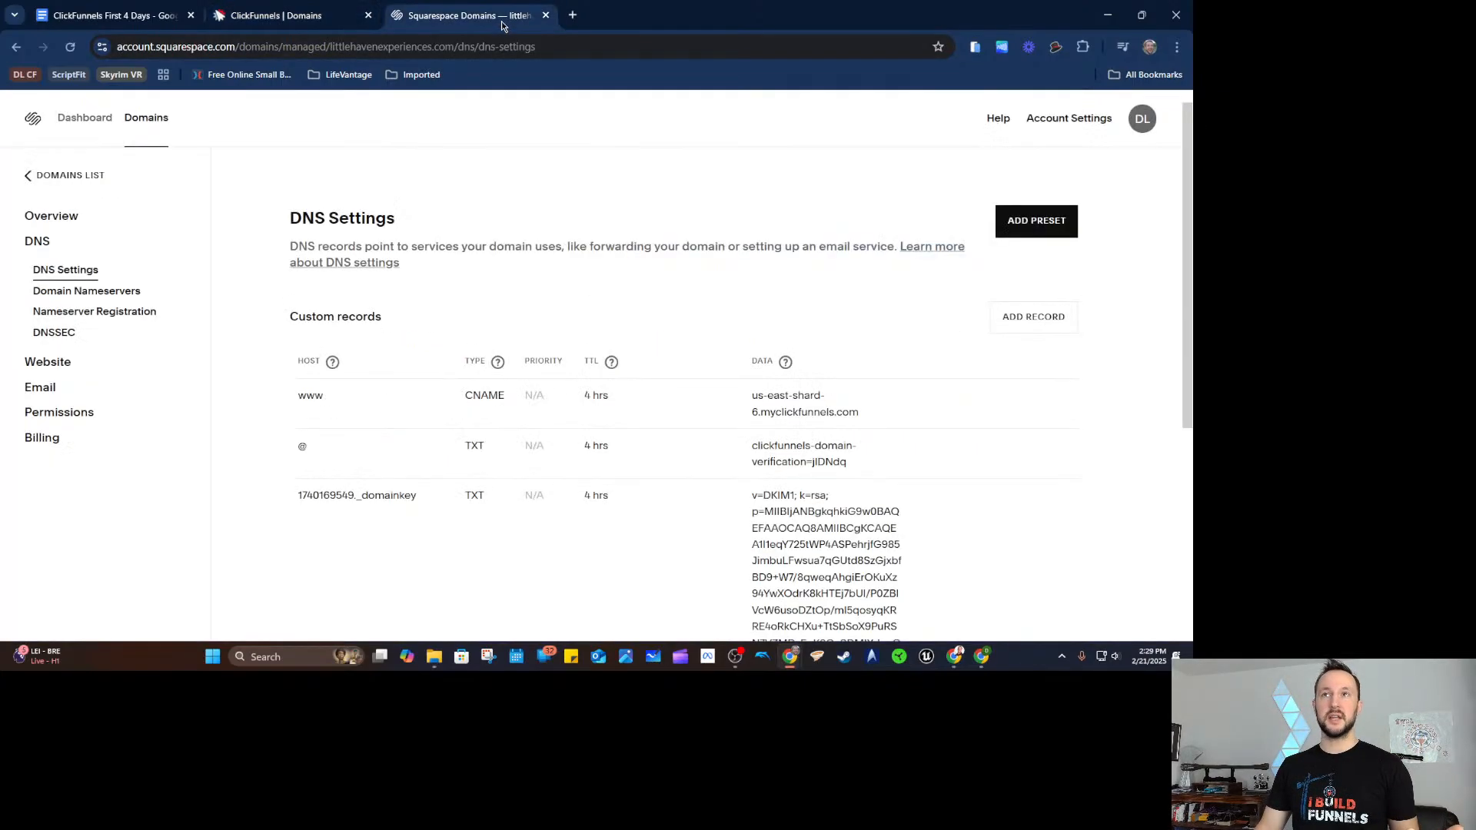
Reload the ClickFunnels domain page so it shows SSL being added.
{"action": "left_click", "coordinate": [307, 21]}
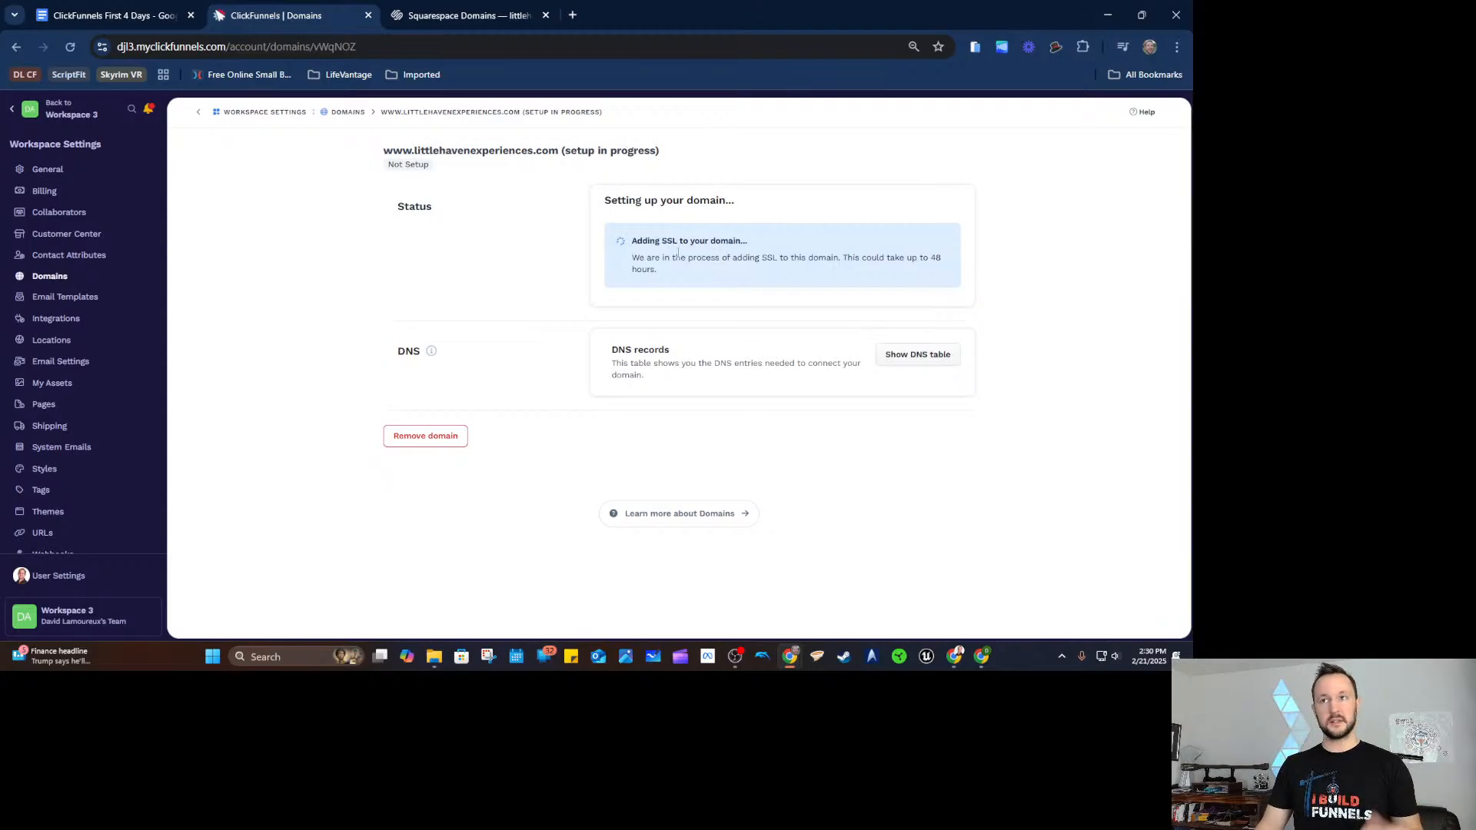
{"action": "key", "text": "ctrl+plus"}
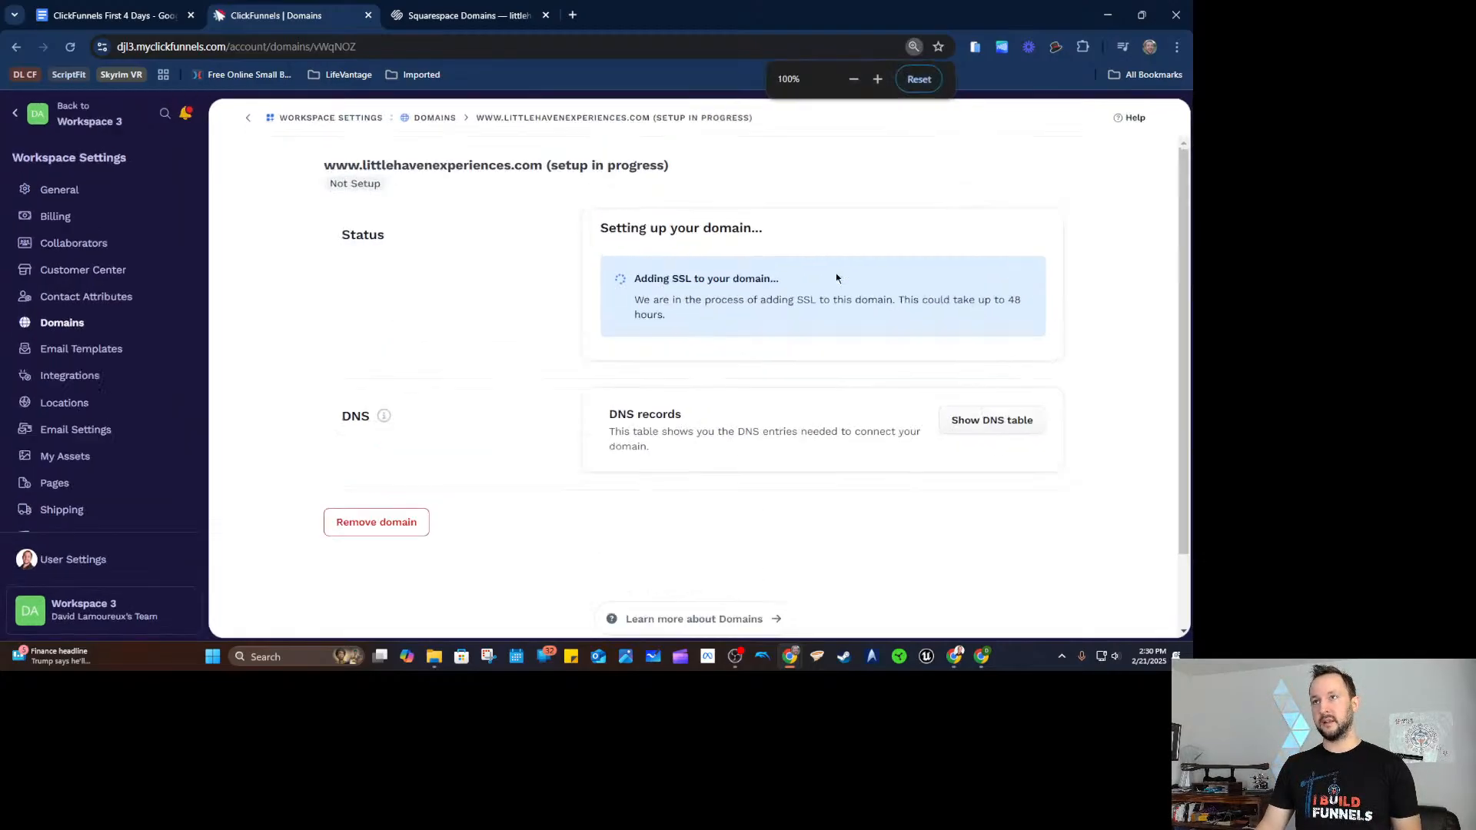
{"action": "key", "text": "F5"}
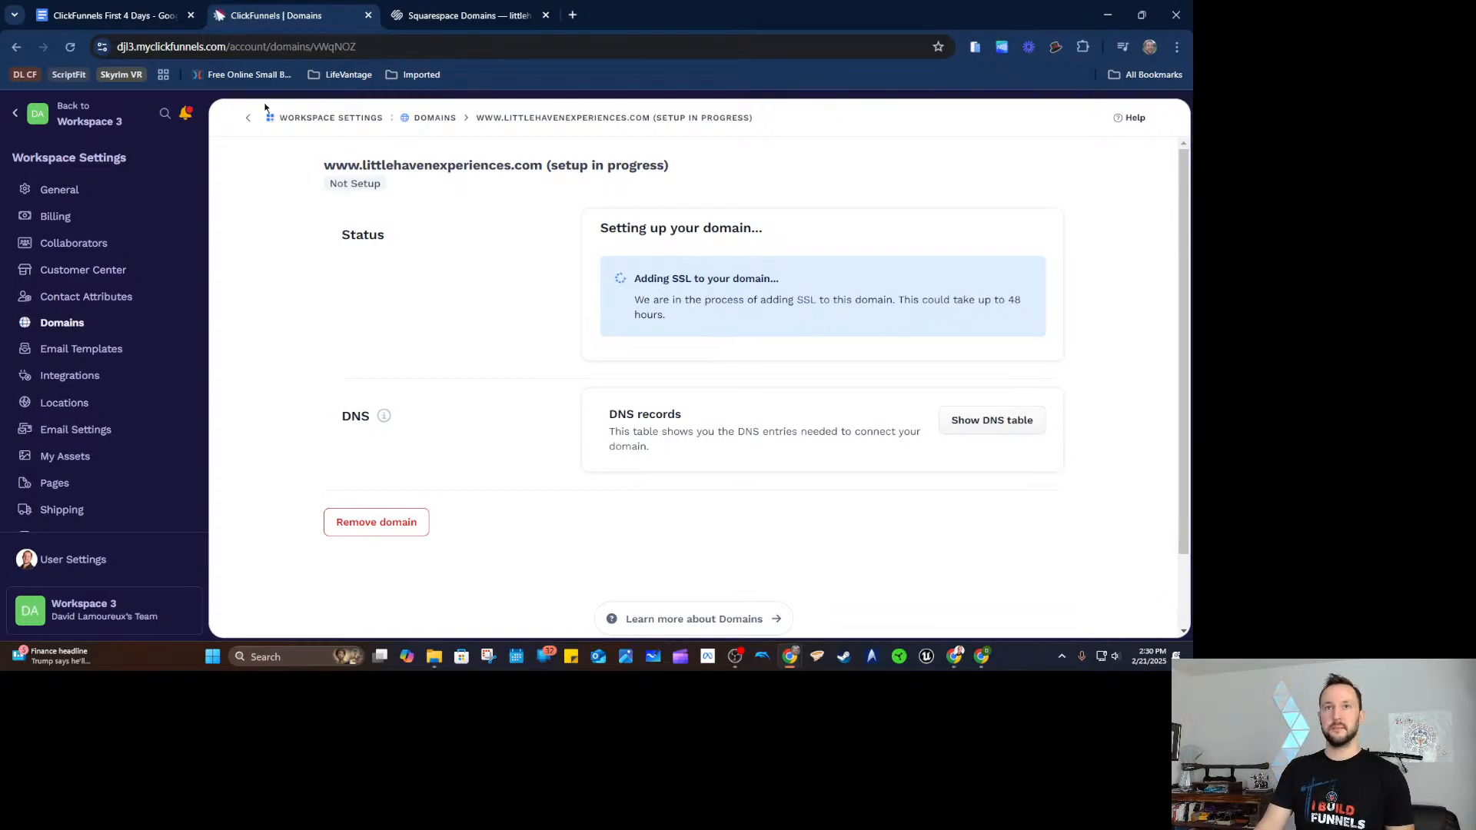
Review the 'business email for automations' bullet in the Google Docs Day 1 checklist.
{"action": "left_click", "coordinate": [129, 18]}
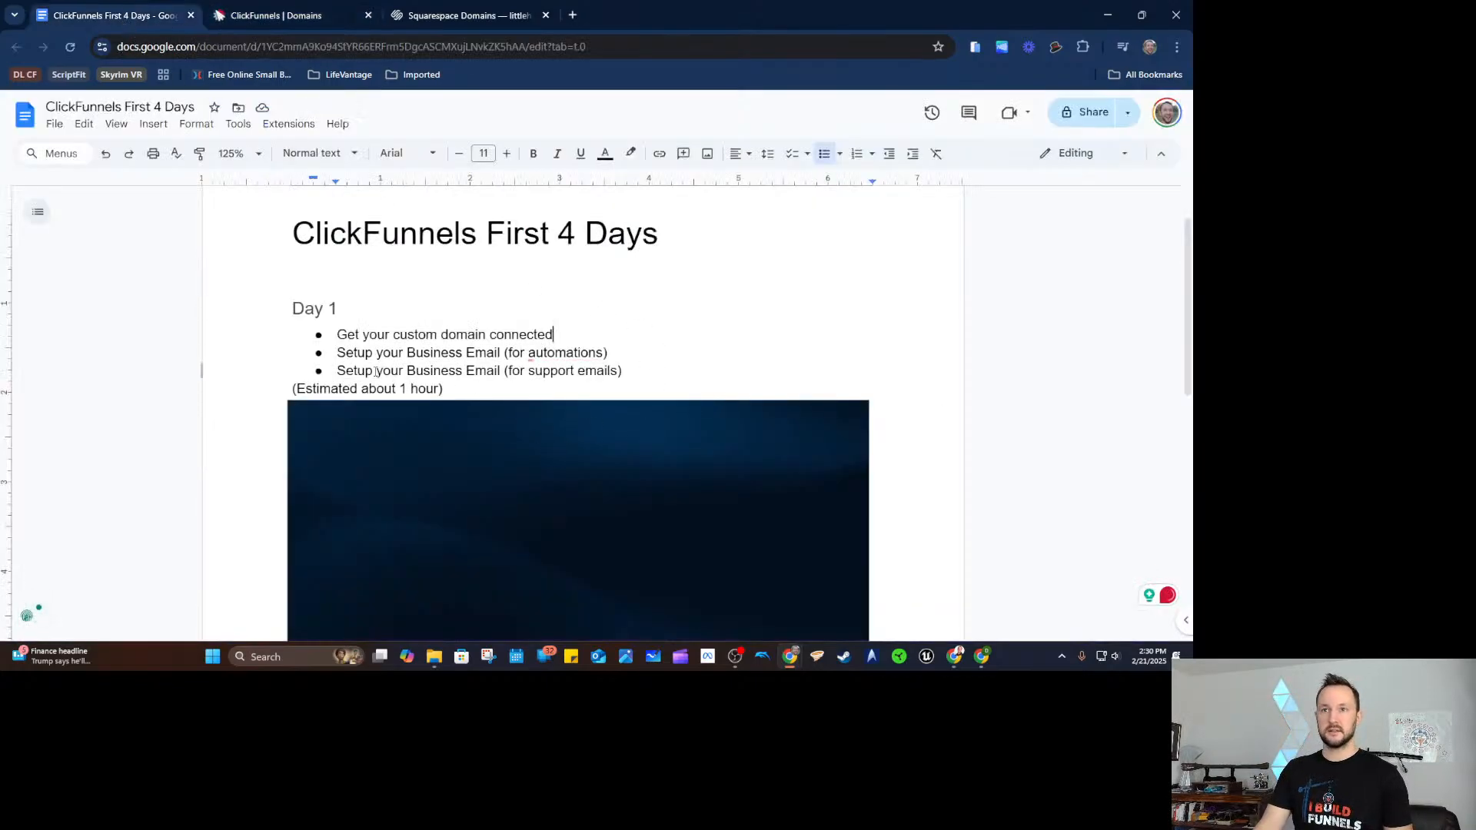
{"action": "left_click_drag", "start_coordinate": [337, 352], "coordinate": [614, 354]}
{"action": "left_click", "coordinate": [644, 354]}
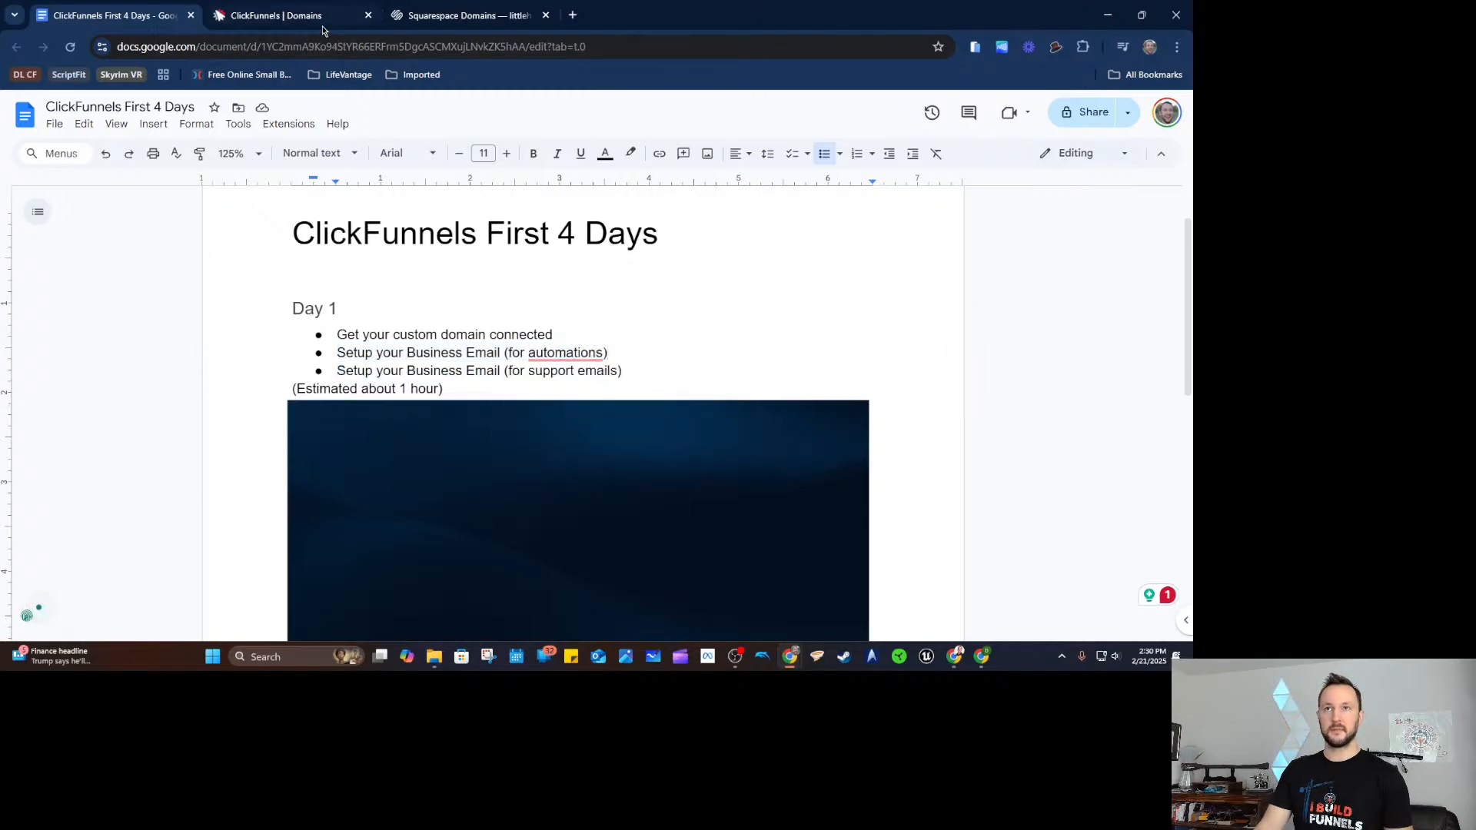
{"action": "left_click", "coordinate": [322, 28]}
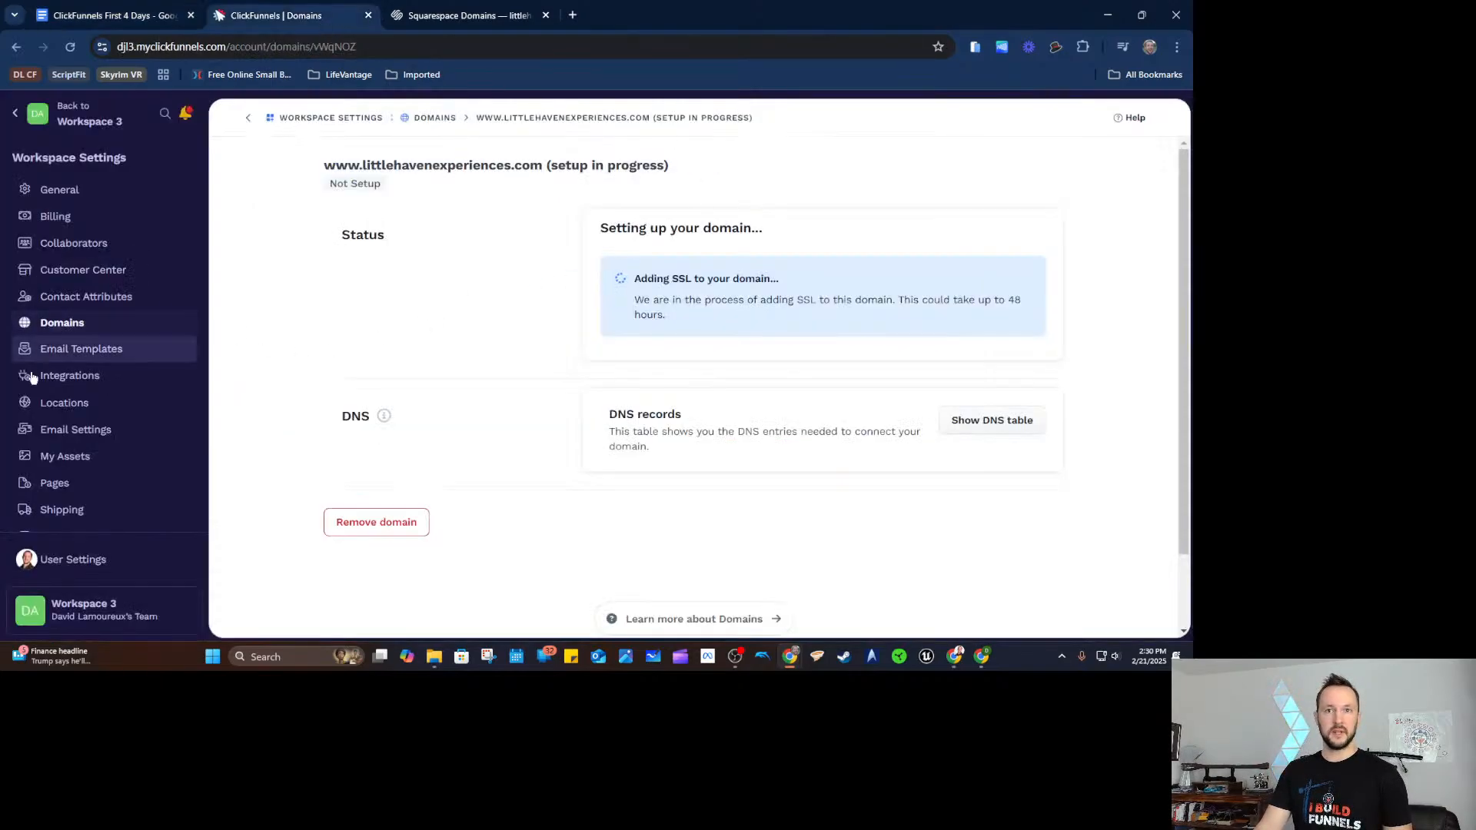
Open the workspace Email Settings and read the 'address needed' warning.
{"action": "scroll", "coordinate": [69, 462], "scroll_direction": "down", "scroll_amount": 1}
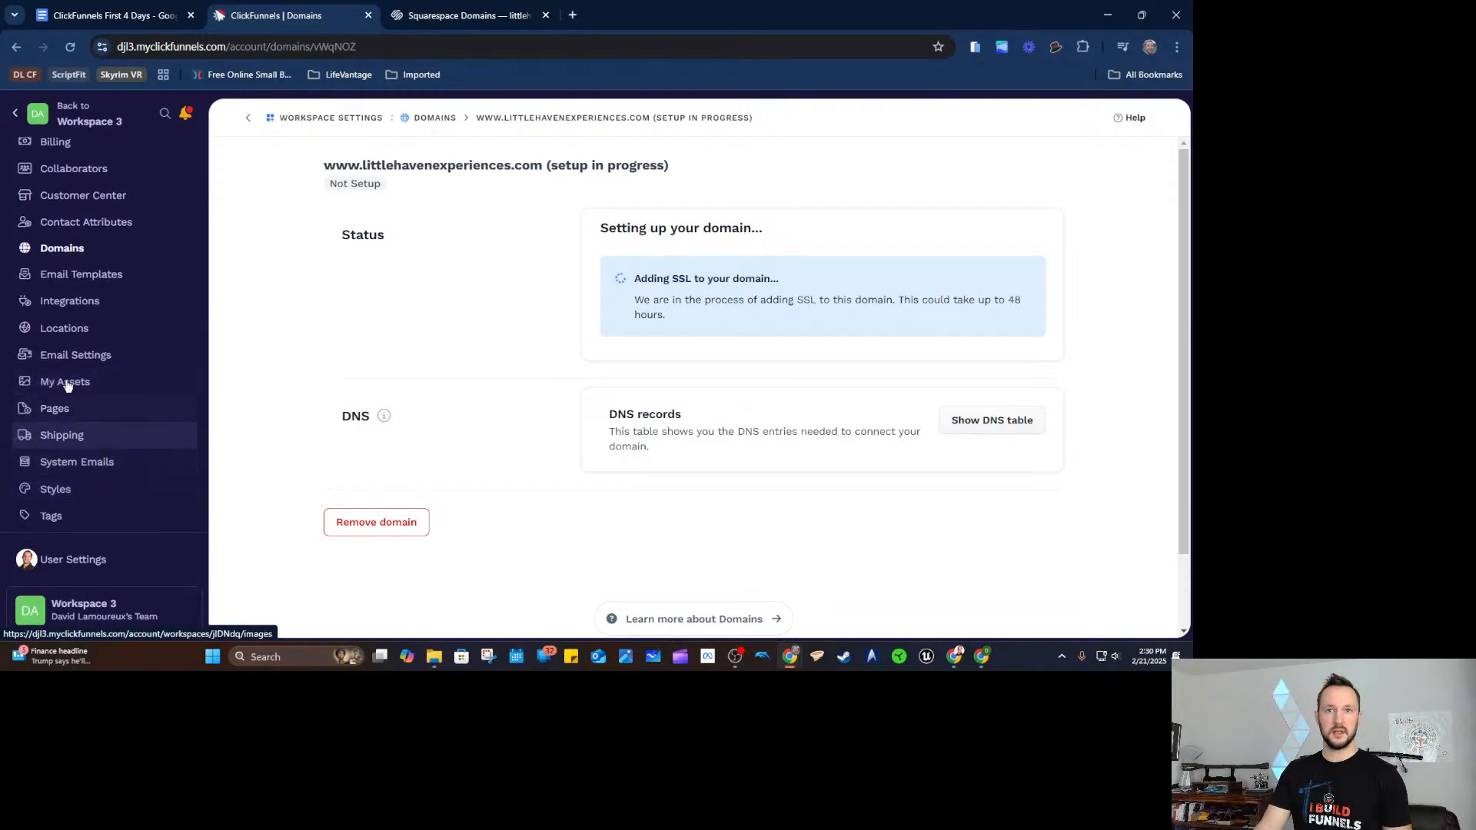
{"action": "left_click", "coordinate": [89, 356]}
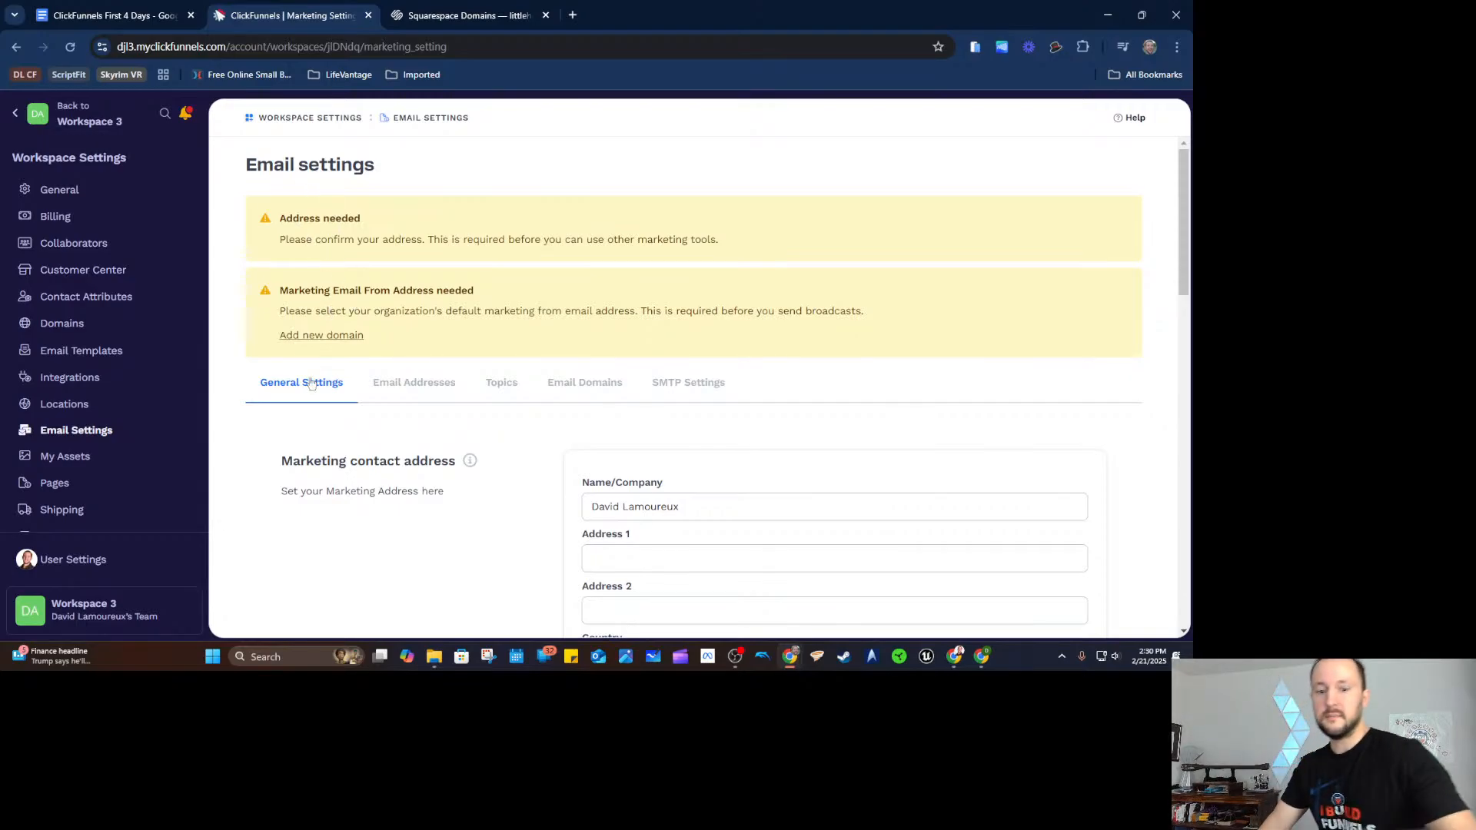
{"action": "scroll", "coordinate": [415, 259], "scroll_direction": "down", "scroll_amount": 1}
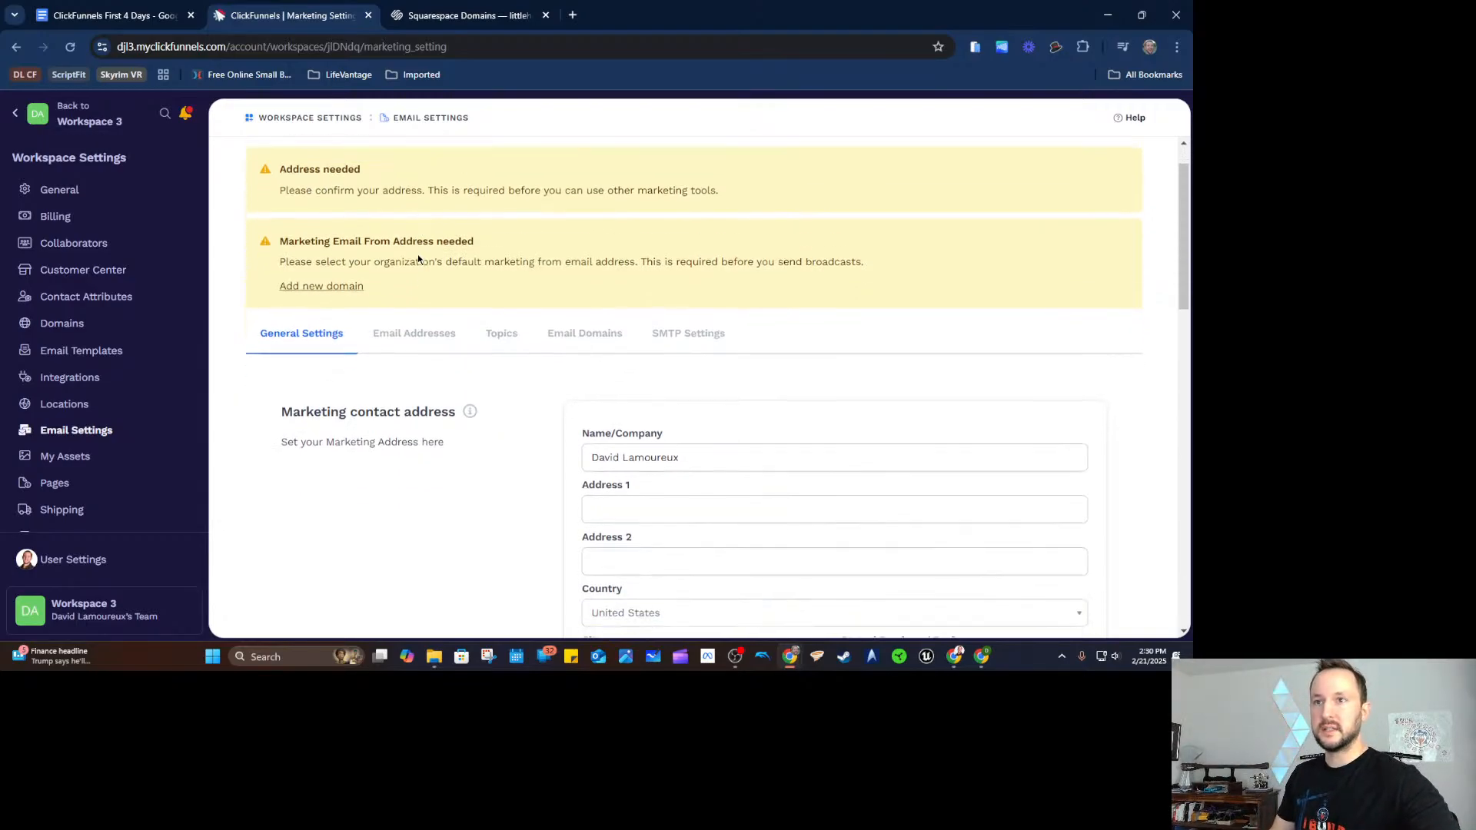
{"action": "scroll", "coordinate": [396, 212], "scroll_direction": "up", "scroll_amount": 1}
{"action": "left_click_drag", "start_coordinate": [417, 239], "coordinate": [758, 243]}
{"action": "left_click", "coordinate": [758, 243]}
{"action": "scroll", "coordinate": [749, 264], "scroll_direction": "down", "scroll_amount": 2}
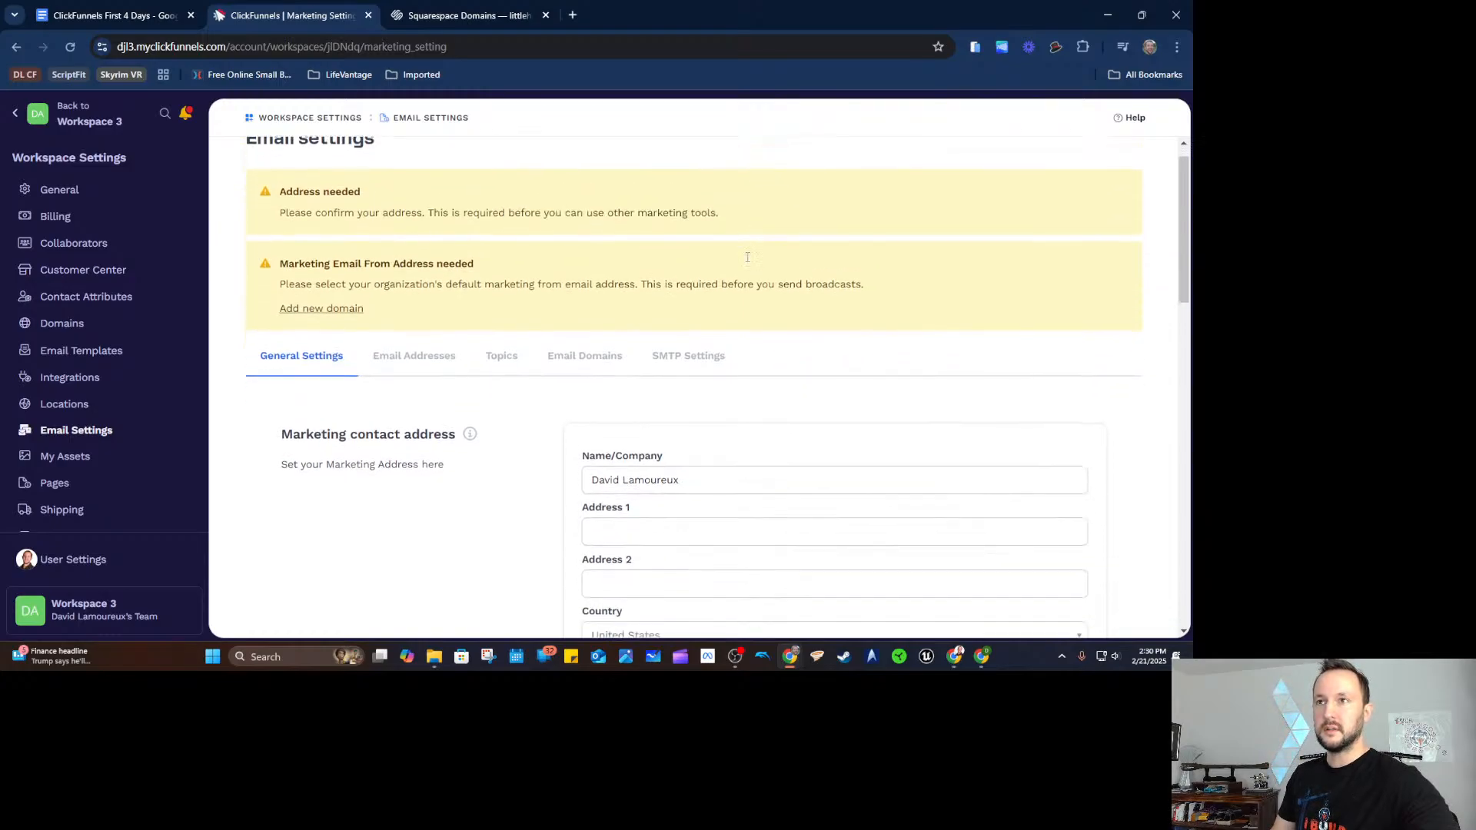
{"action": "scroll", "coordinate": [430, 431], "scroll_direction": "up", "scroll_amount": 2}
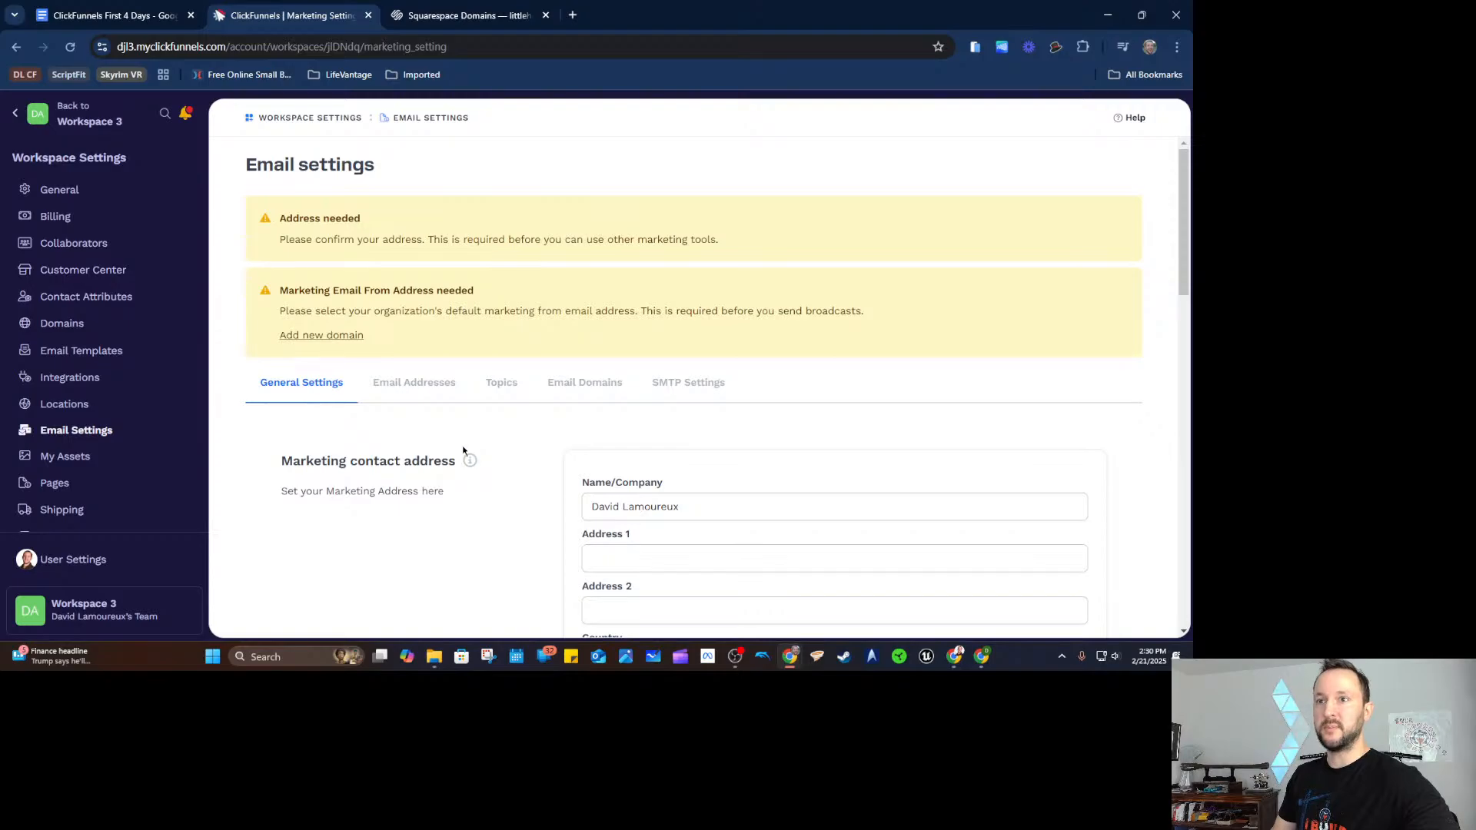
{"action": "scroll", "coordinate": [465, 458], "scroll_direction": "down", "scroll_amount": 1}
{"action": "scroll", "coordinate": [669, 396], "scroll_direction": "down", "scroll_amount": 1}
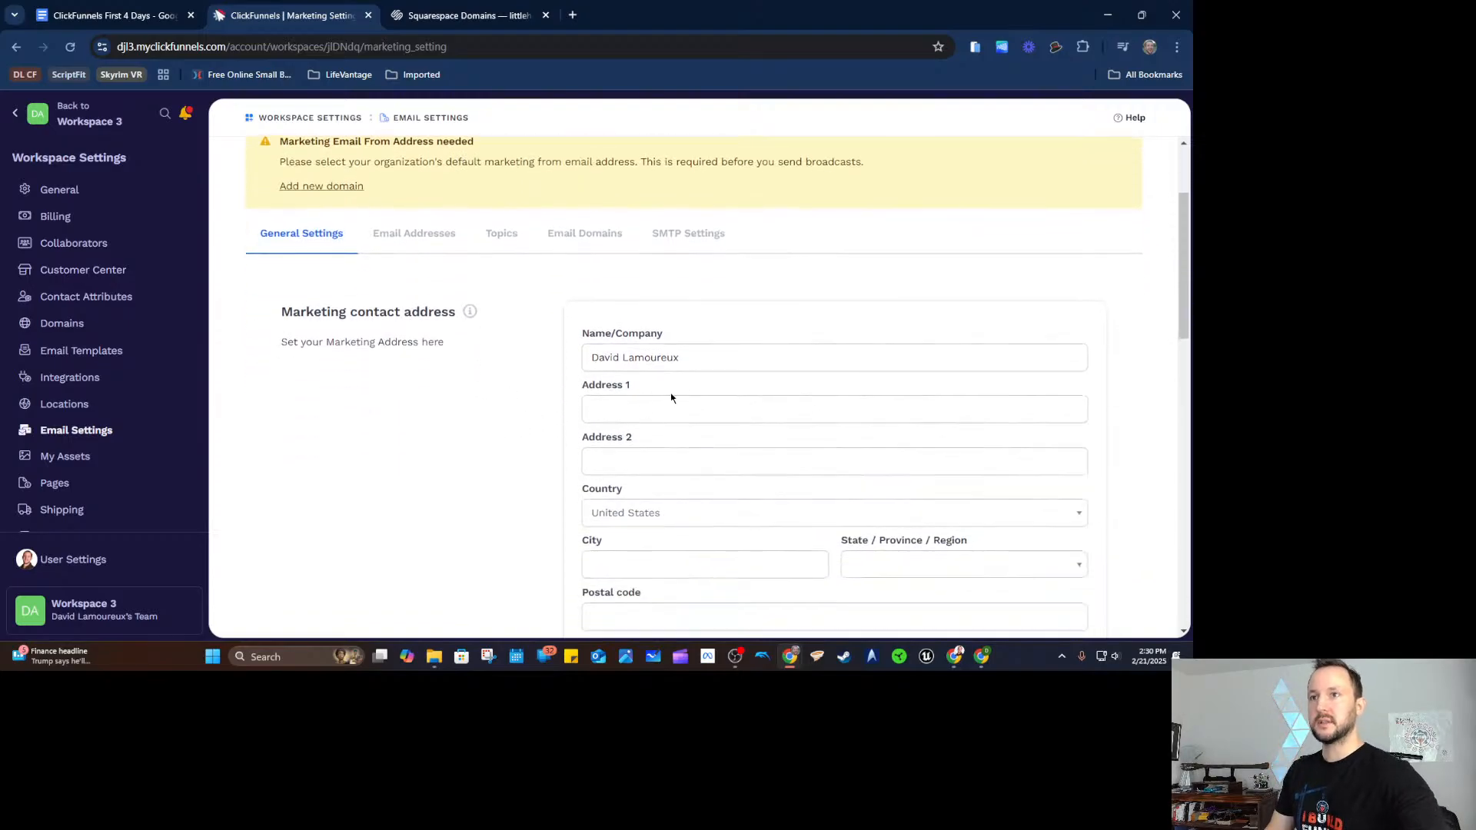
Inspect the Address 1 and unsubscribe footer fields, leaving them unchanged.
{"action": "left_click", "coordinate": [663, 422]}
{"action": "left_click", "coordinate": [469, 418]}
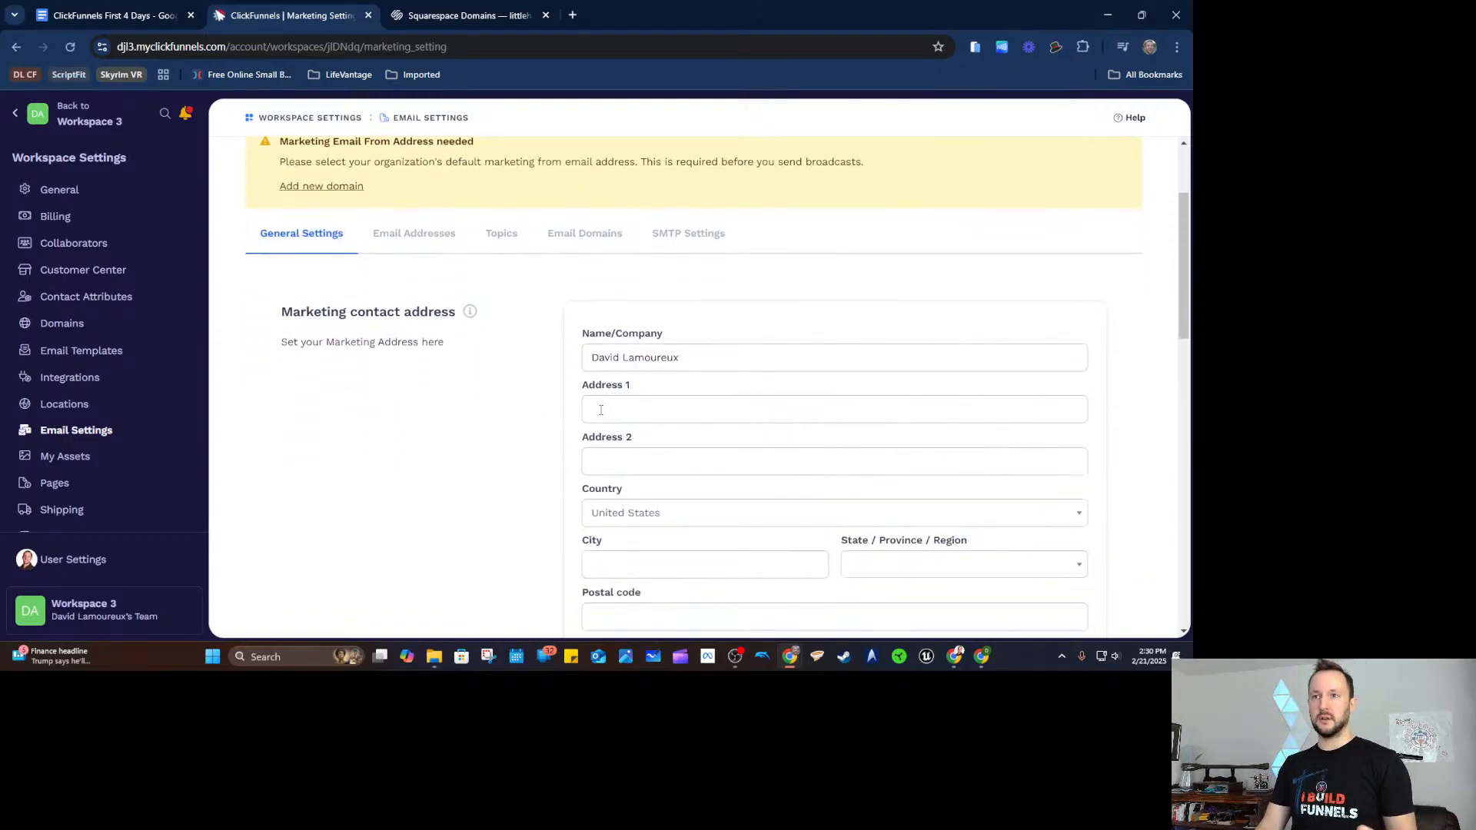
{"action": "scroll", "coordinate": [422, 451], "scroll_direction": "up", "scroll_amount": 2}
{"action": "scroll", "coordinate": [507, 434], "scroll_direction": "down", "scroll_amount": 1}
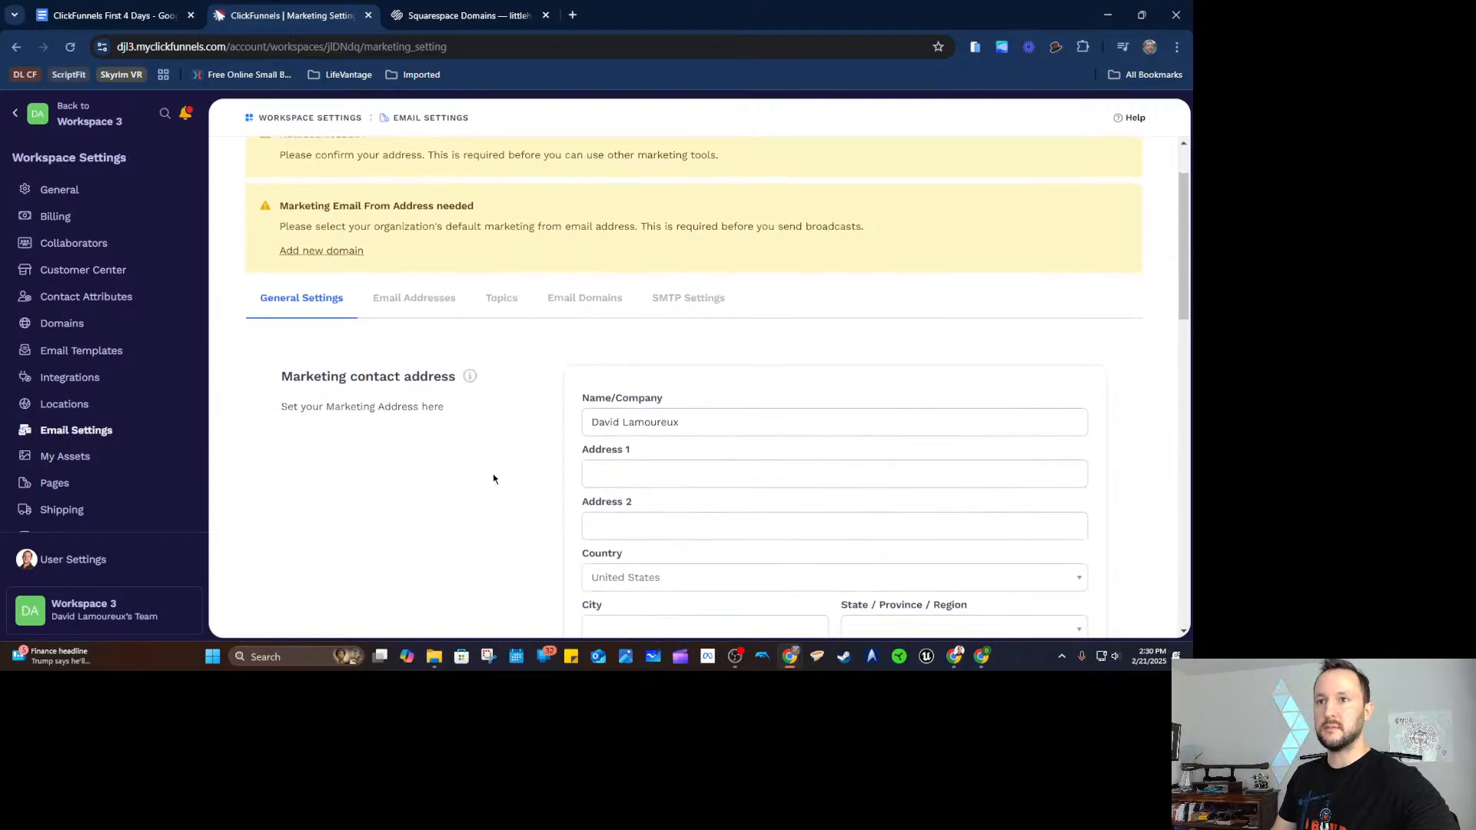
{"action": "scroll", "coordinate": [669, 397], "scroll_direction": "down", "scroll_amount": 1}
{"action": "left_click", "coordinate": [663, 423]}
{"action": "left_click", "coordinate": [469, 419]}
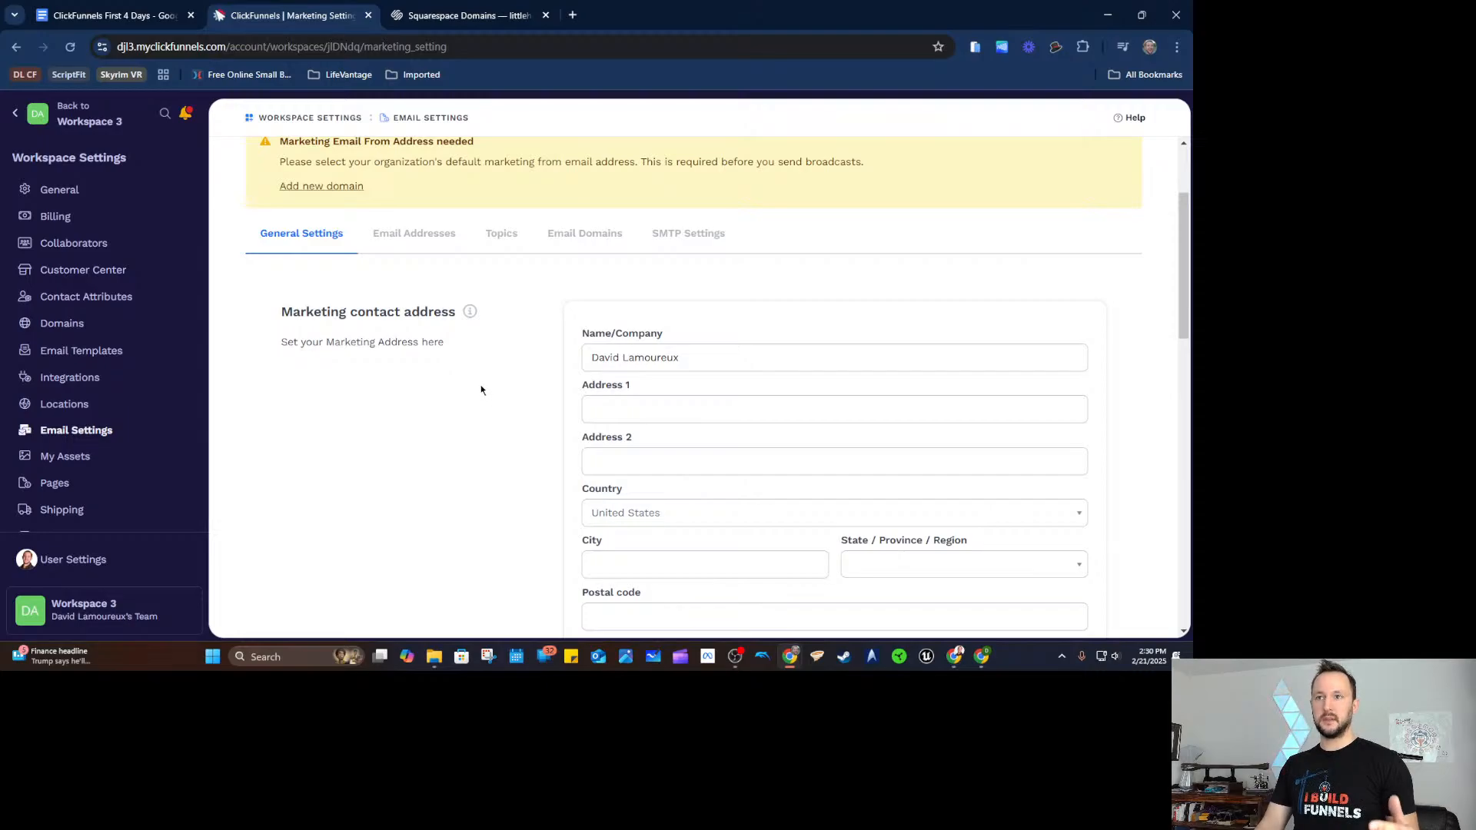
{"action": "scroll", "coordinate": [481, 390], "scroll_direction": "down", "scroll_amount": 5}
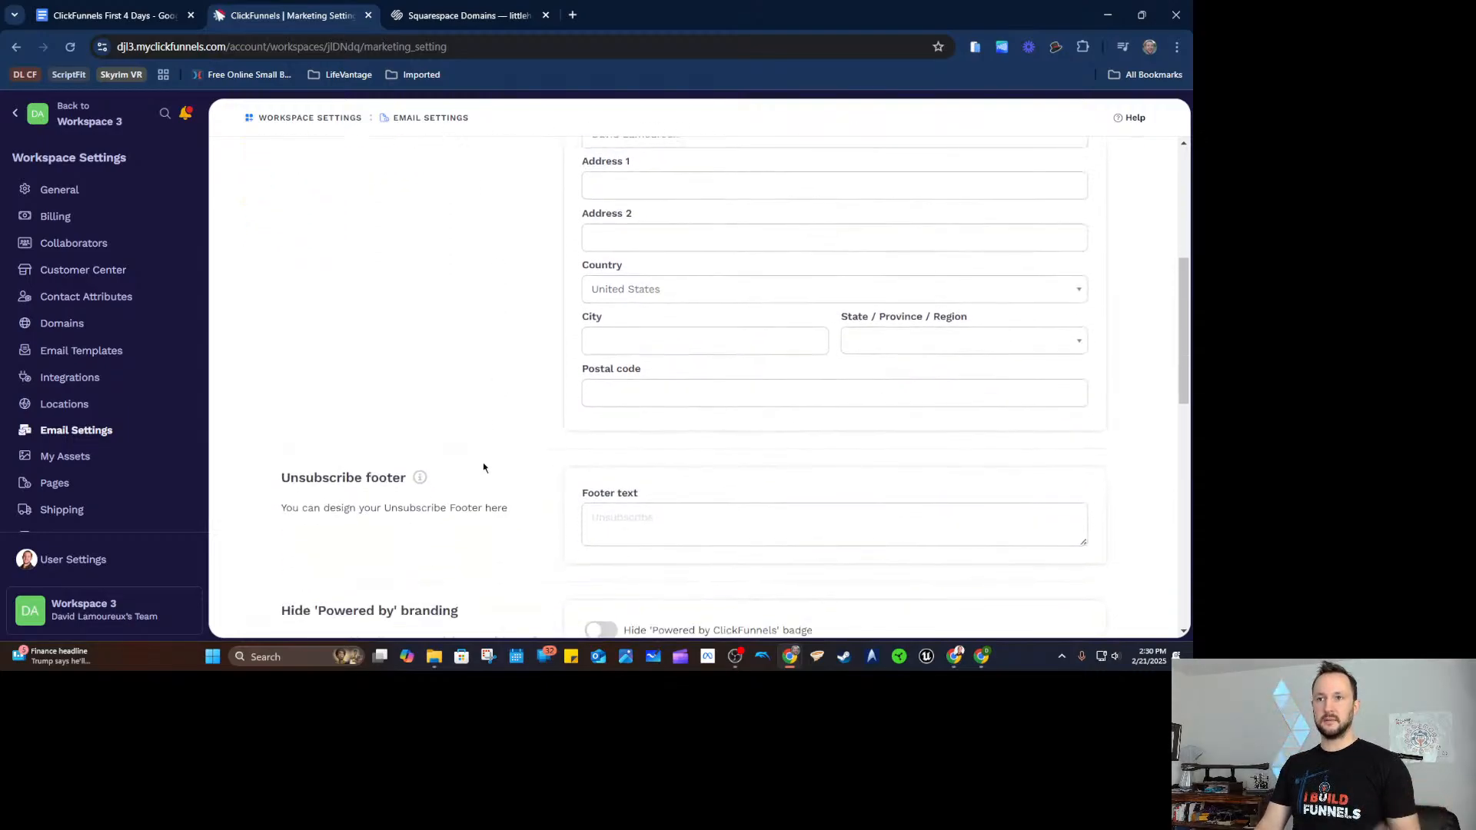
{"action": "scroll", "coordinate": [463, 369], "scroll_direction": "down", "scroll_amount": 1}
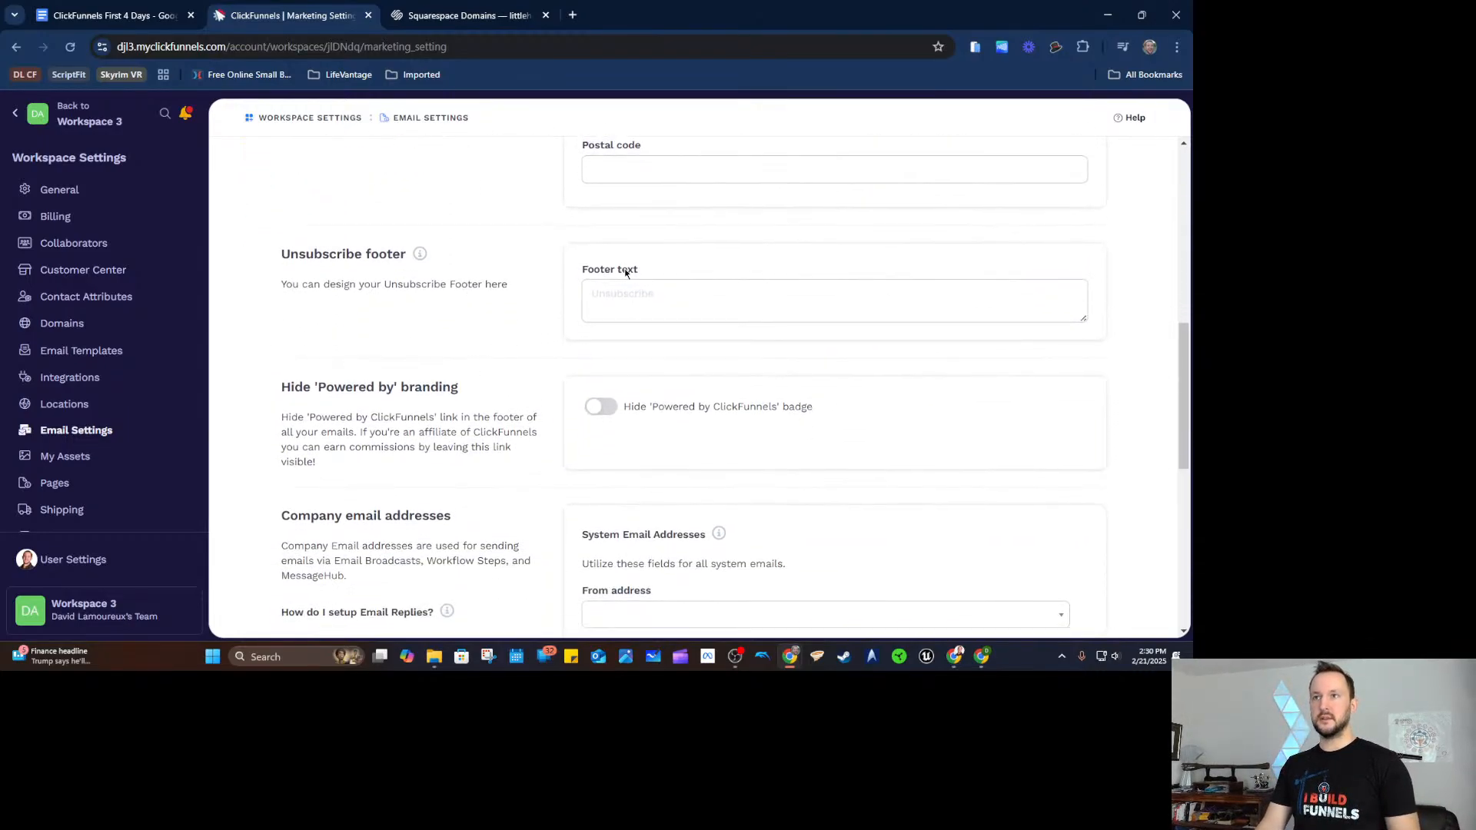
{"action": "left_click", "coordinate": [638, 296]}
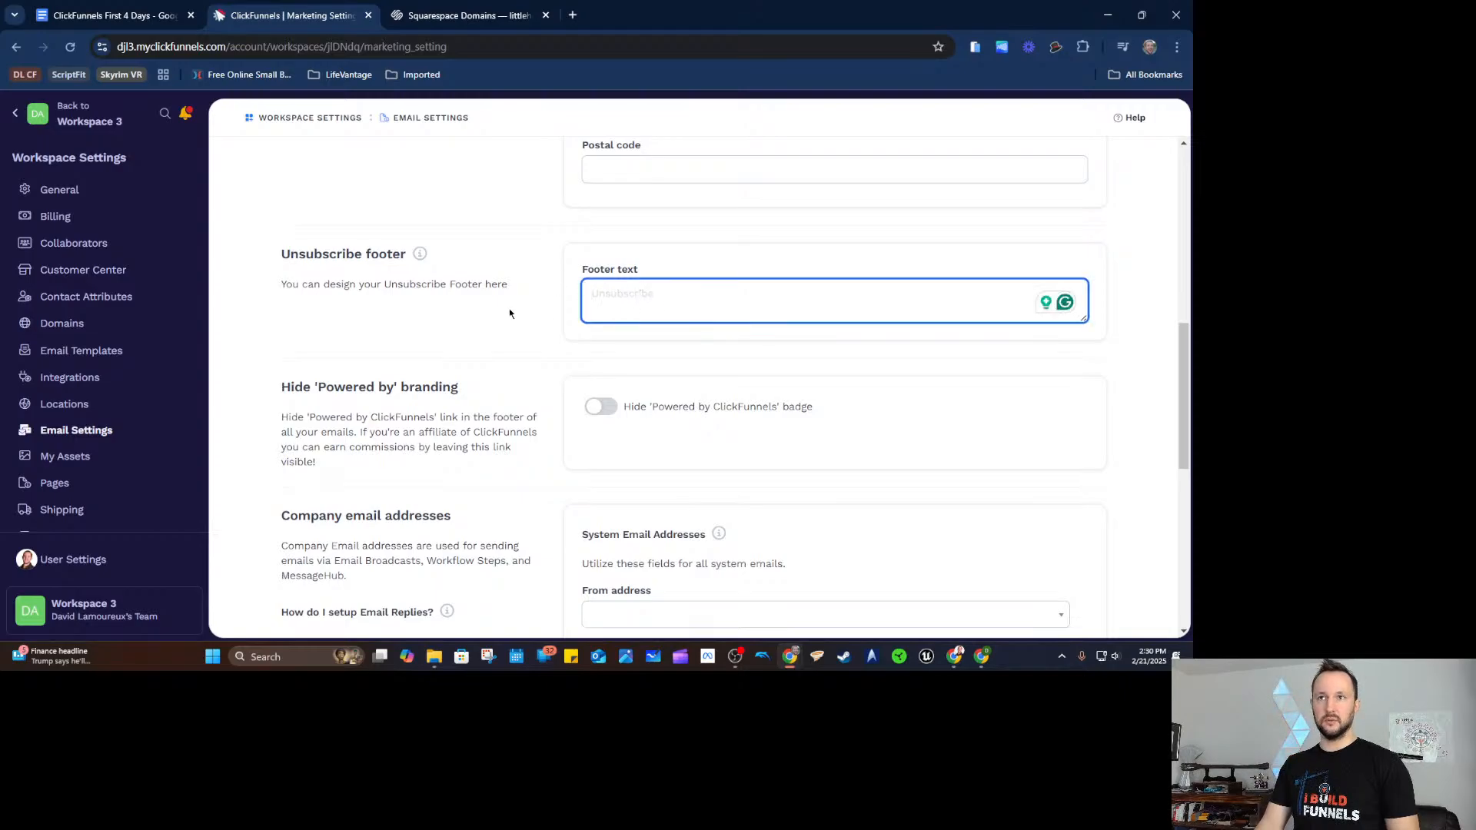
{"action": "left_click", "coordinate": [509, 315]}
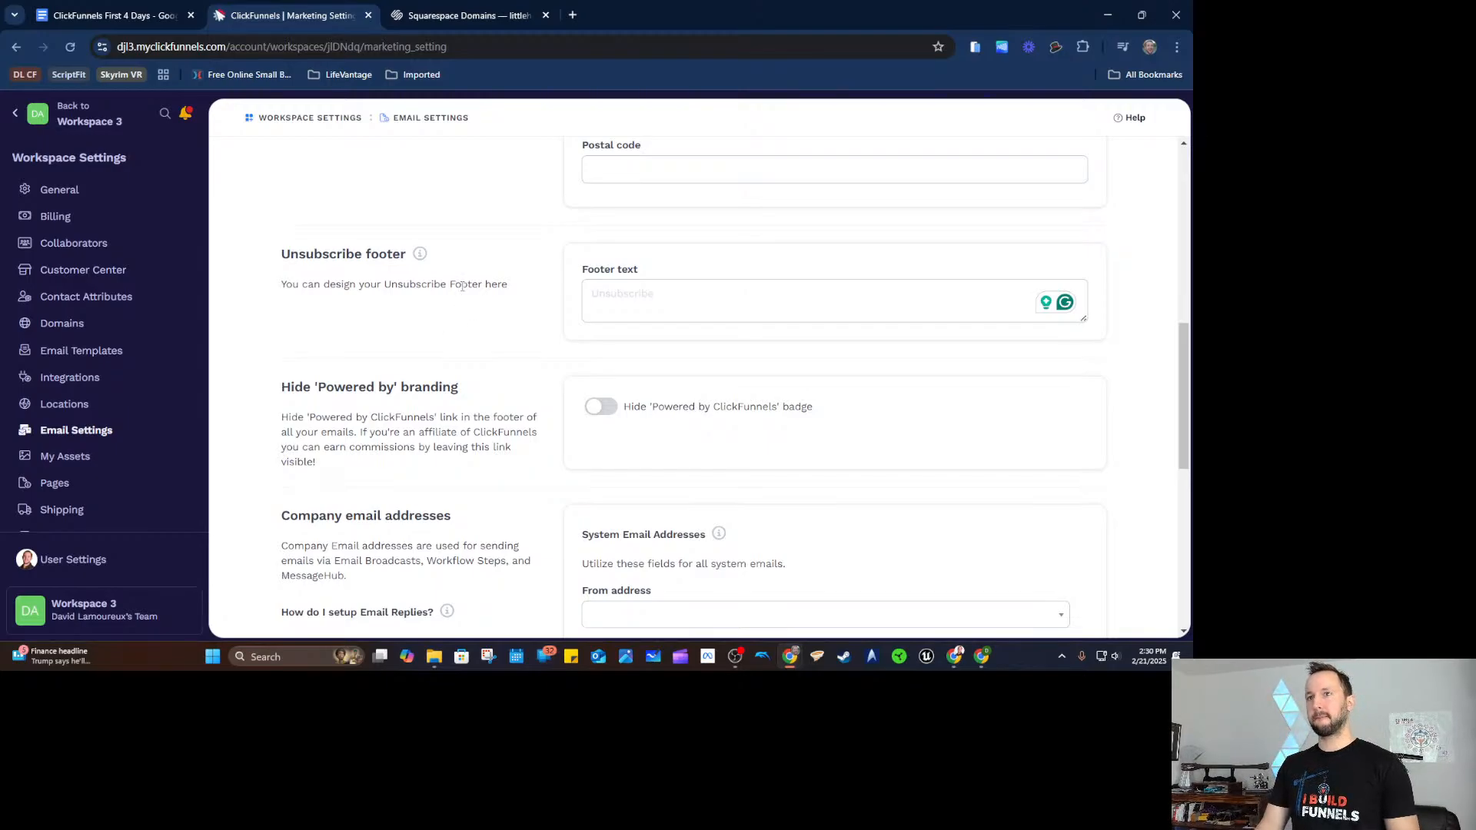
{"action": "scroll", "coordinate": [462, 285], "scroll_direction": "down", "scroll_amount": 1}
{"action": "scroll", "coordinate": [465, 250], "scroll_direction": "down", "scroll_amount": 2}
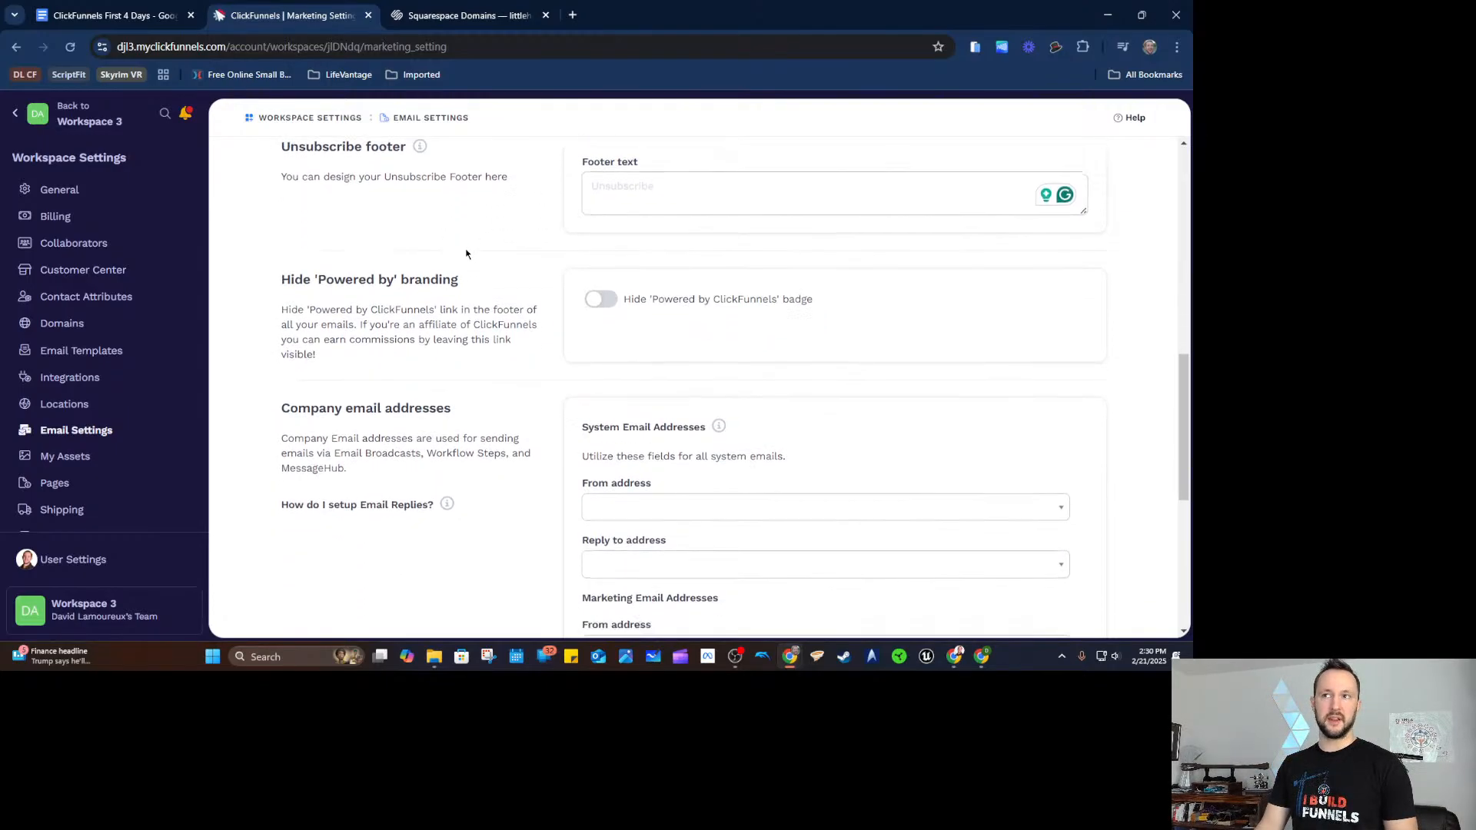
{"action": "scroll", "coordinate": [568, 241], "scroll_direction": "up", "scroll_amount": 1}
{"action": "left_click", "coordinate": [599, 259]}
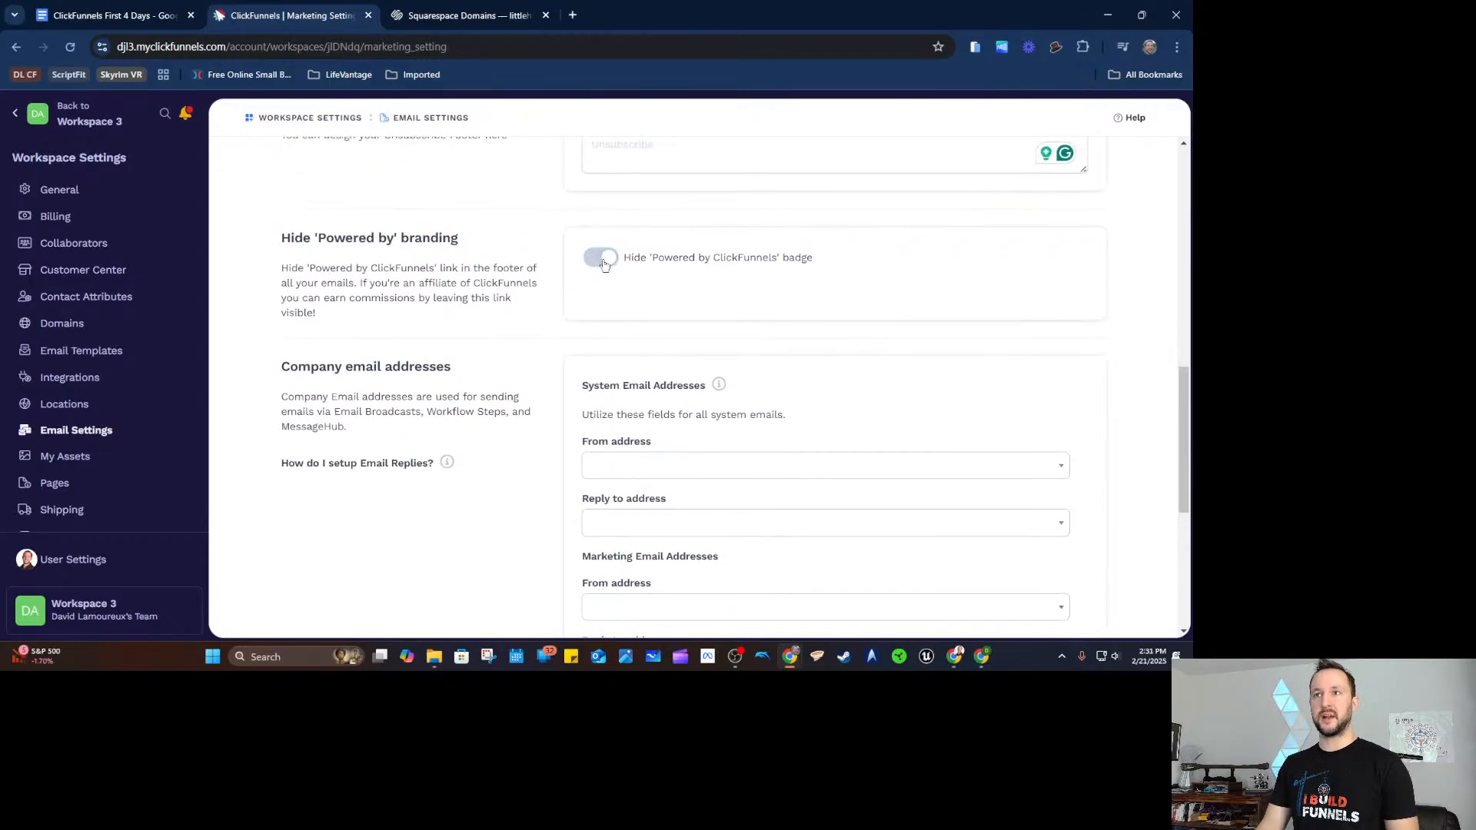
{"action": "scroll", "coordinate": [692, 353], "scroll_direction": "down", "scroll_amount": 1}
Set the system From address to the Workspace 3 clickfunnelsmail.com sender; open Domains in a new tab.
{"action": "left_click", "coordinate": [703, 391]}
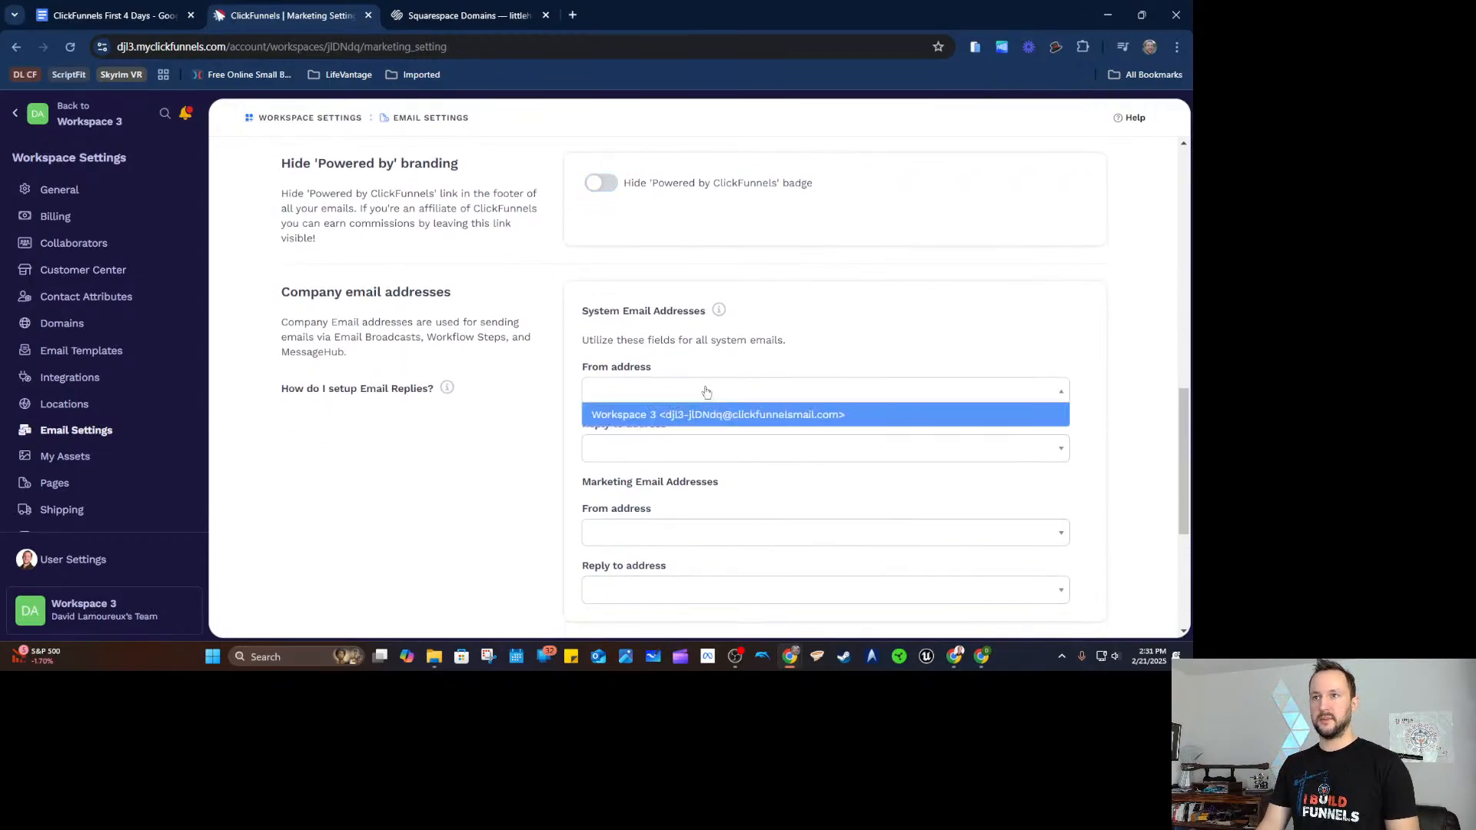
{"action": "left_click", "coordinate": [705, 418]}
{"action": "scroll", "coordinate": [578, 263], "scroll_direction": "down", "scroll_amount": 1}
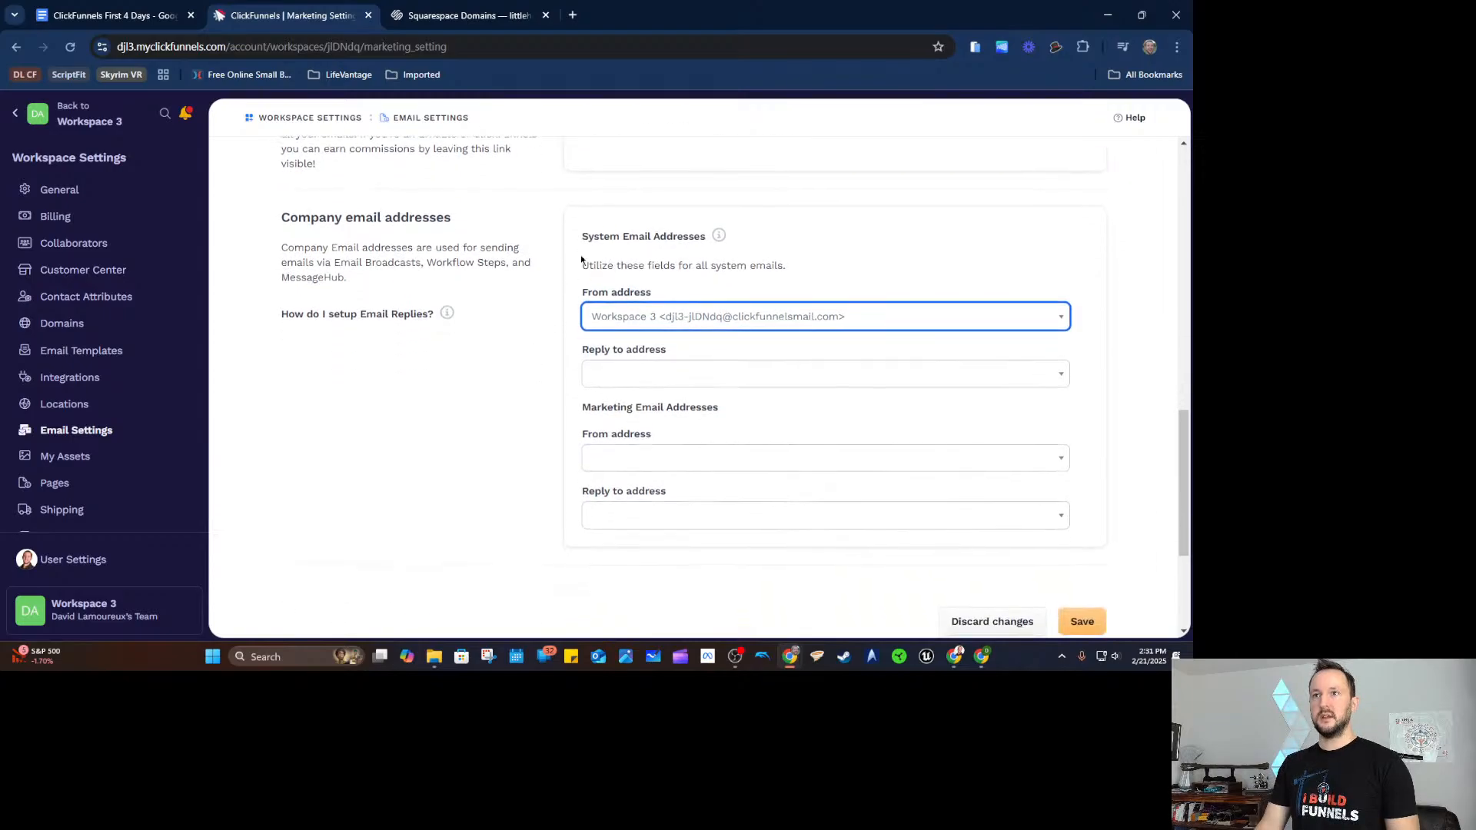
{"action": "left_click", "coordinate": [677, 375]}
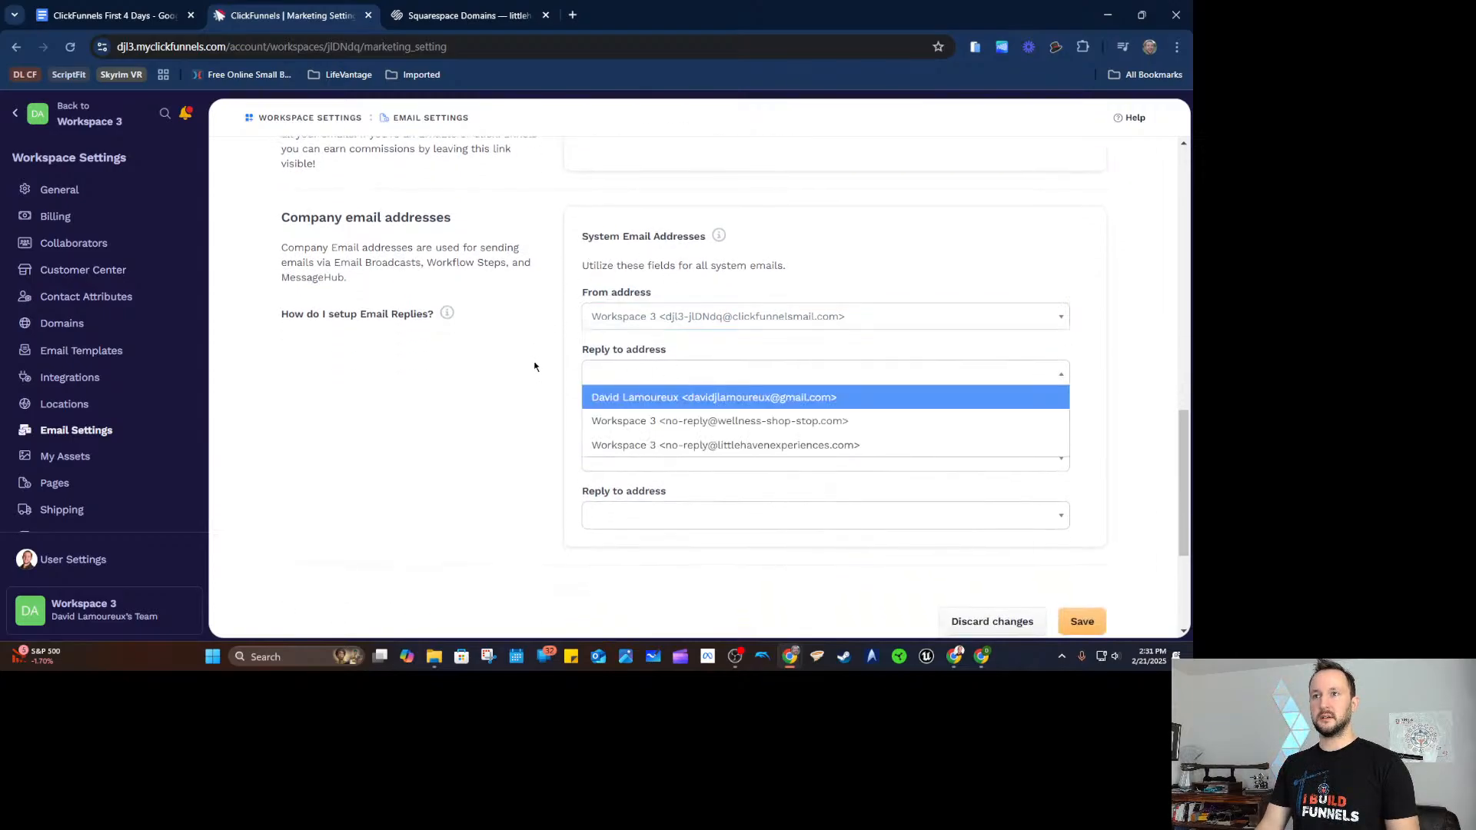
{"action": "left_click", "coordinate": [685, 315]}
{"action": "left_click", "coordinate": [493, 349]}
{"action": "left_click", "coordinate": [629, 319]}
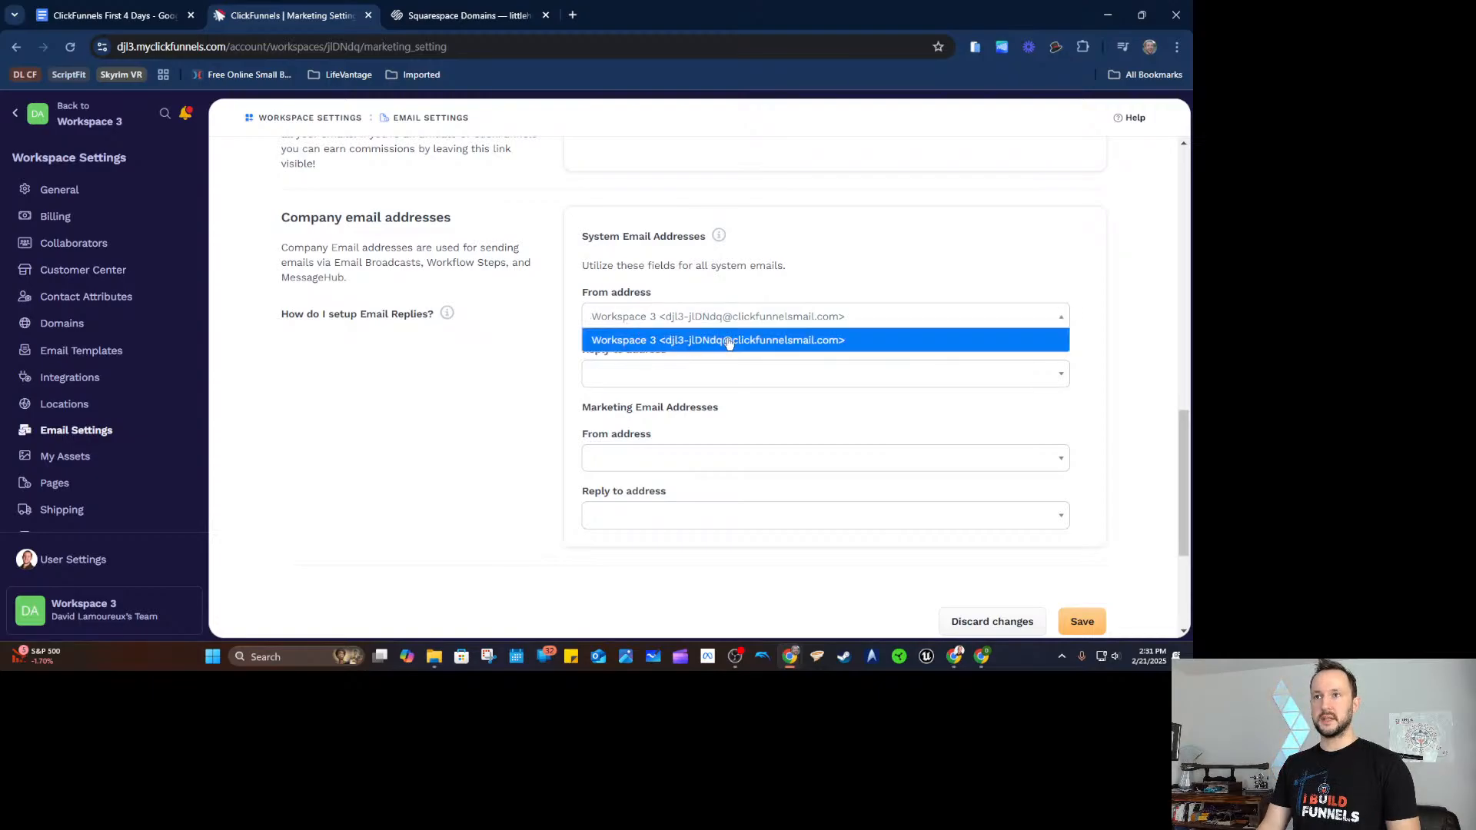
{"action": "left_click", "coordinate": [530, 299]}
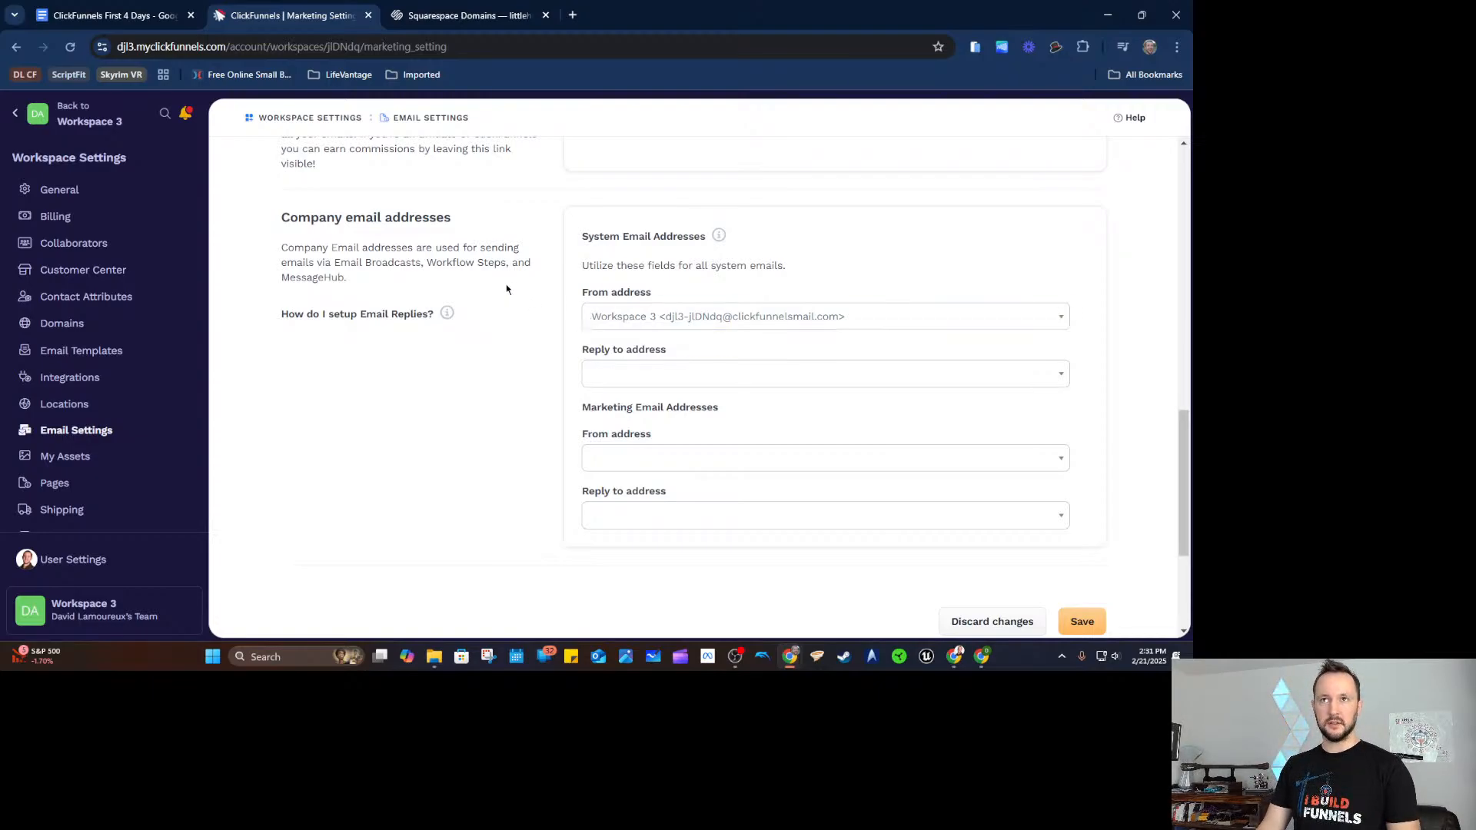
{"action": "middle_click", "coordinate": [69, 323]}
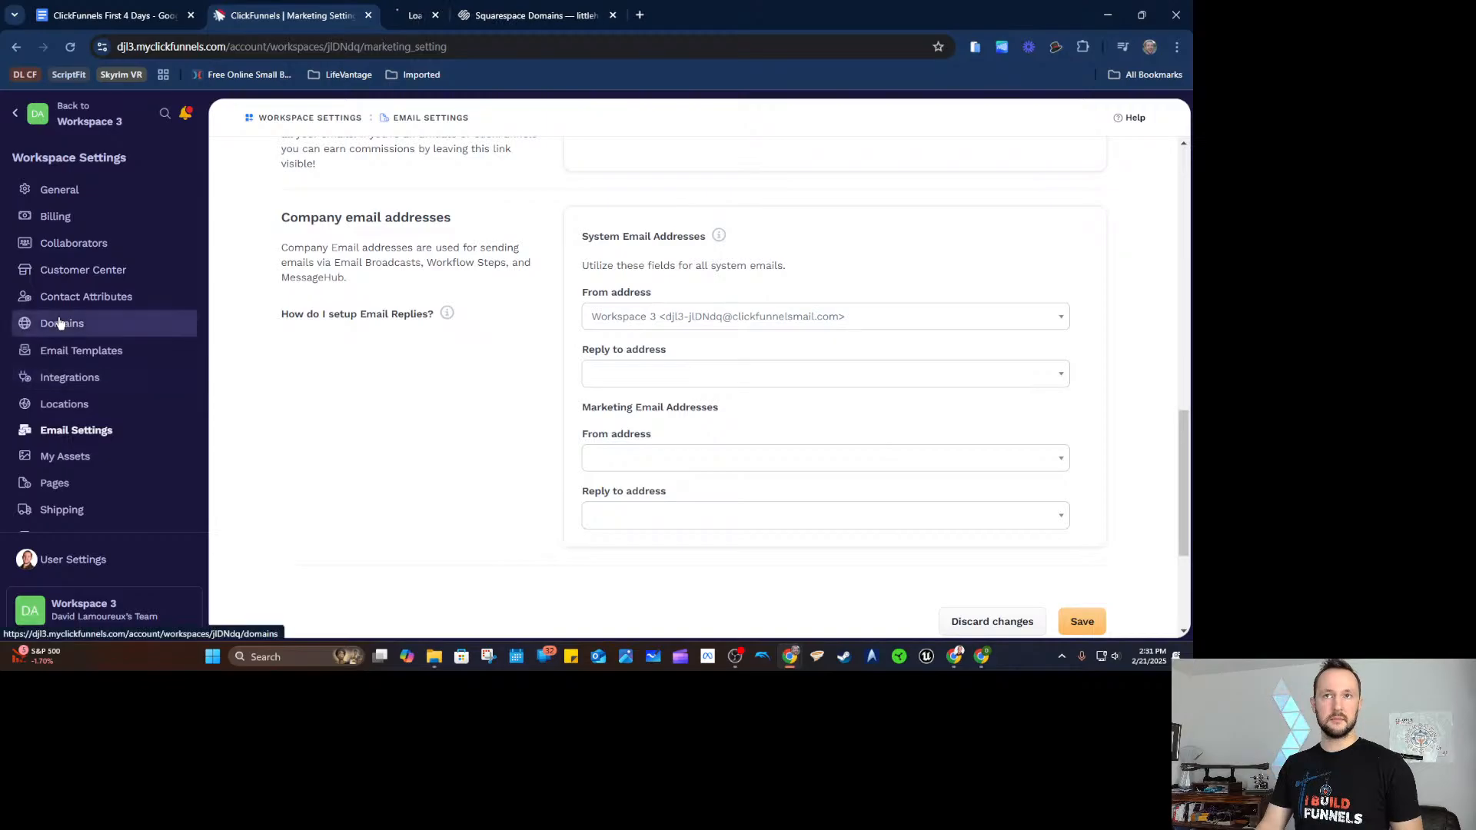
Show wellness-shop-stop.com's DNS table and check its connection until it reads Connected.
{"action": "left_click", "coordinate": [453, 17]}
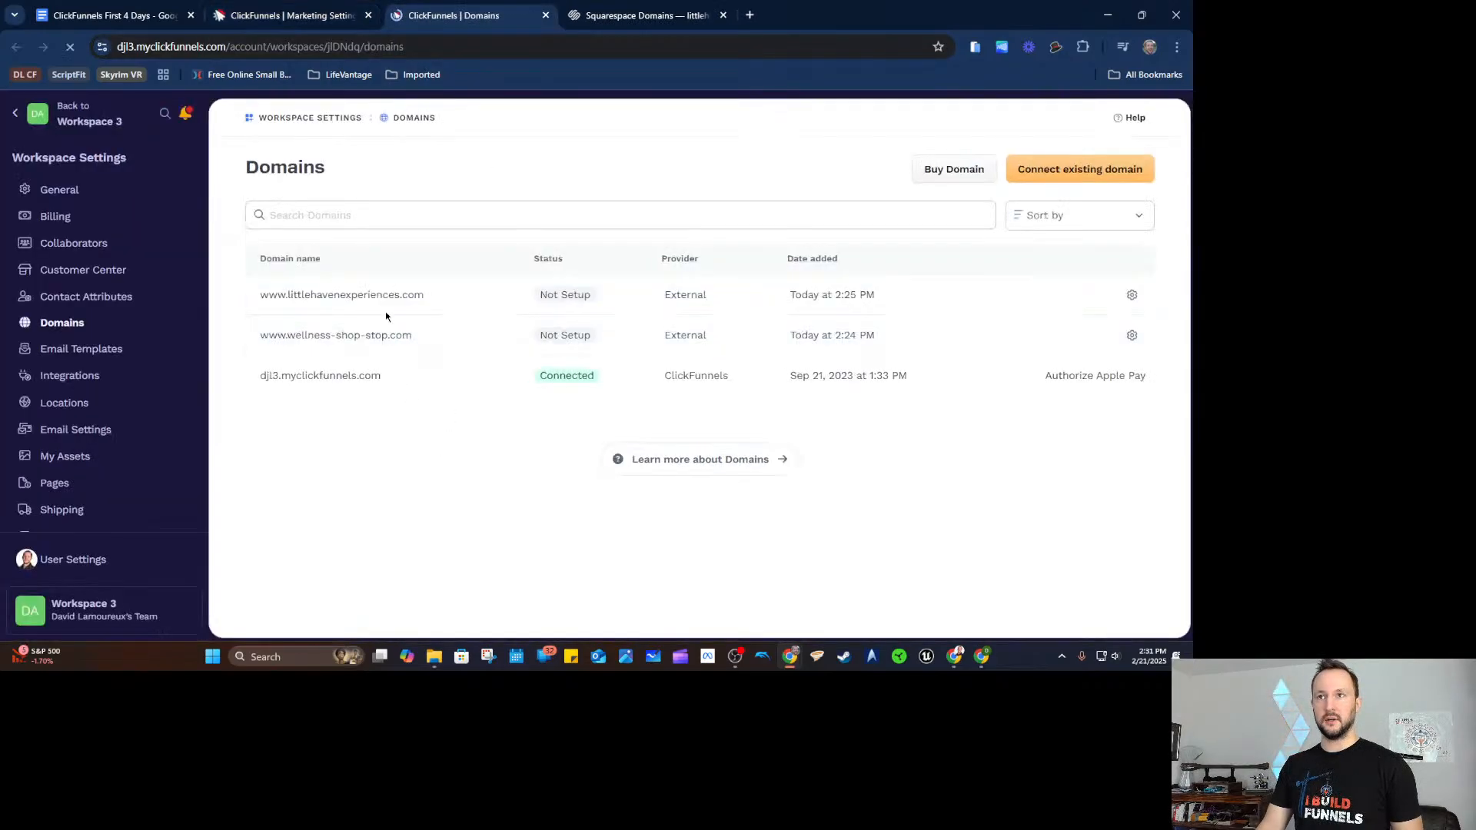
{"action": "left_click", "coordinate": [373, 300]}
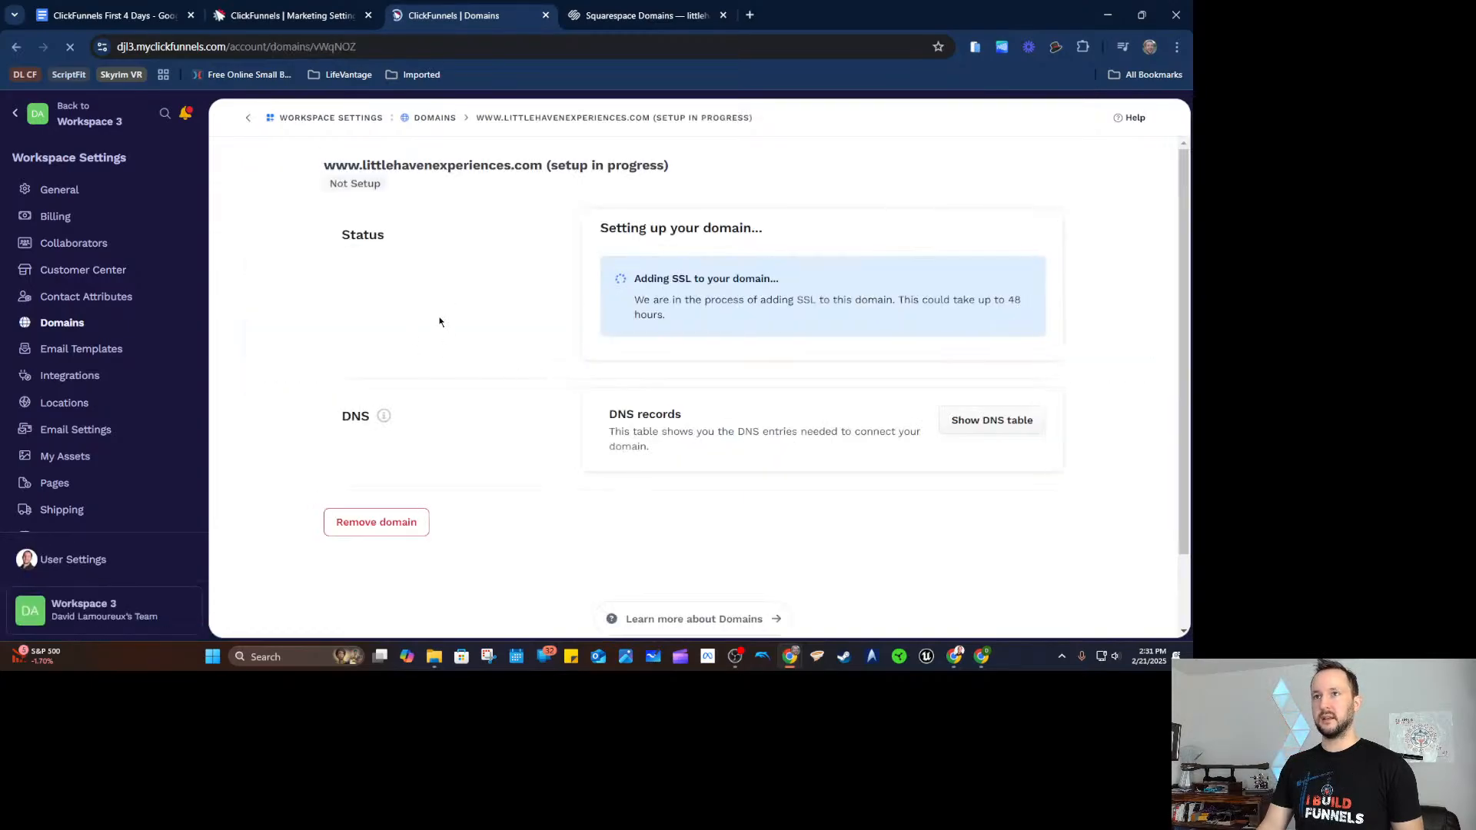
{"action": "key", "text": "alt+Left"}
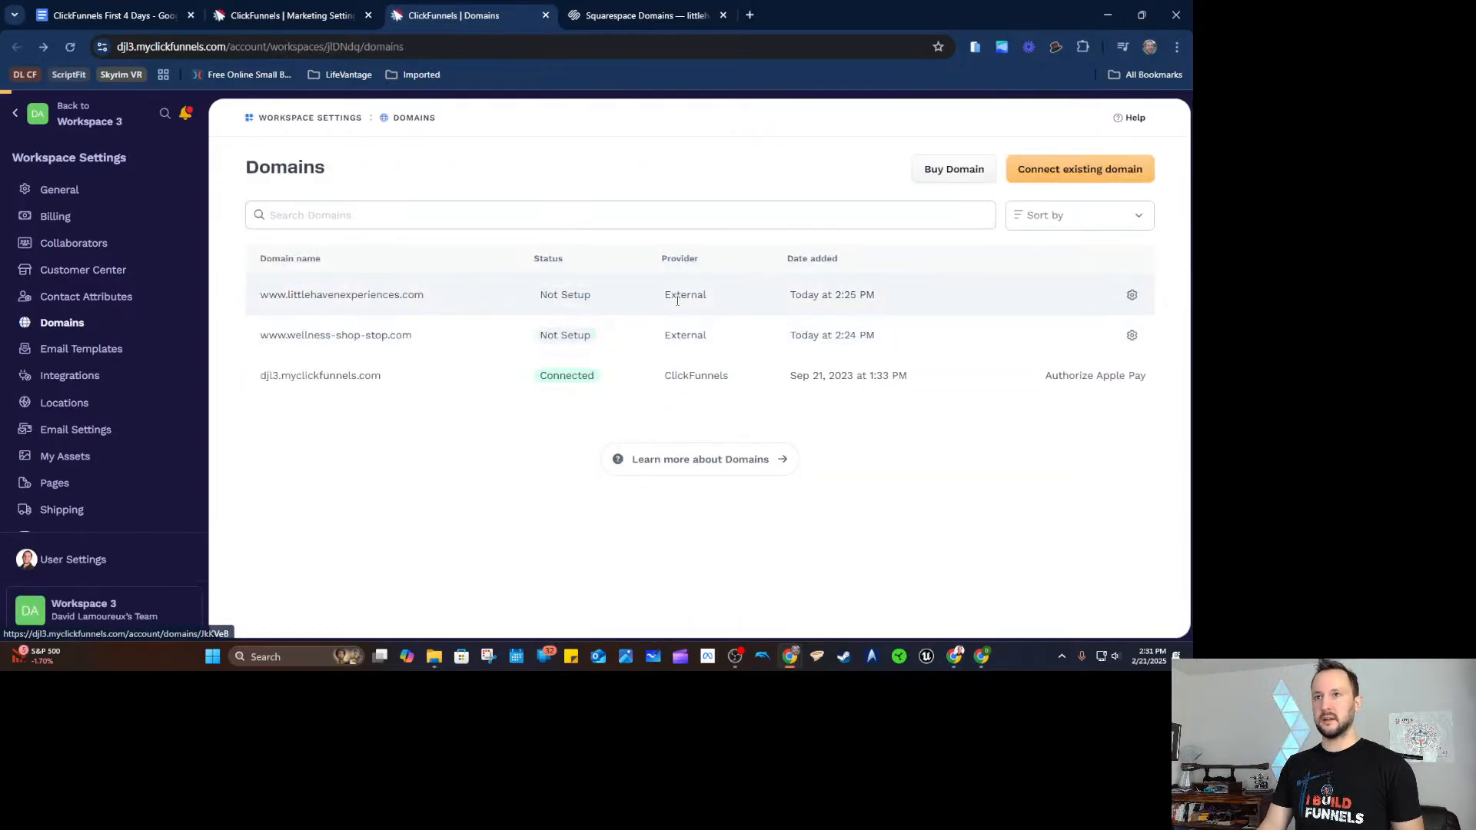
{"action": "left_click", "coordinate": [814, 284]}
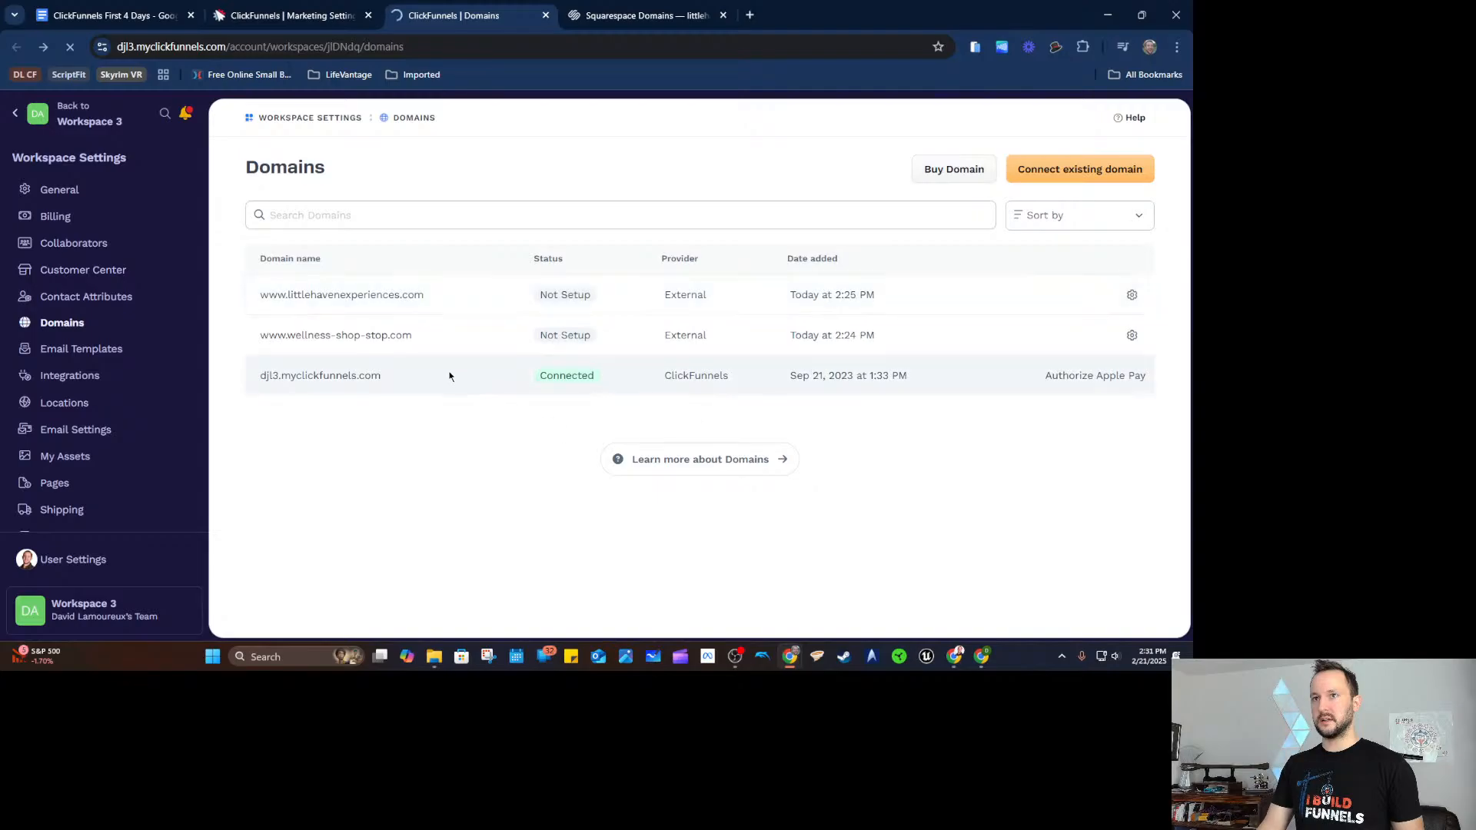
{"action": "left_click", "coordinate": [384, 335]}
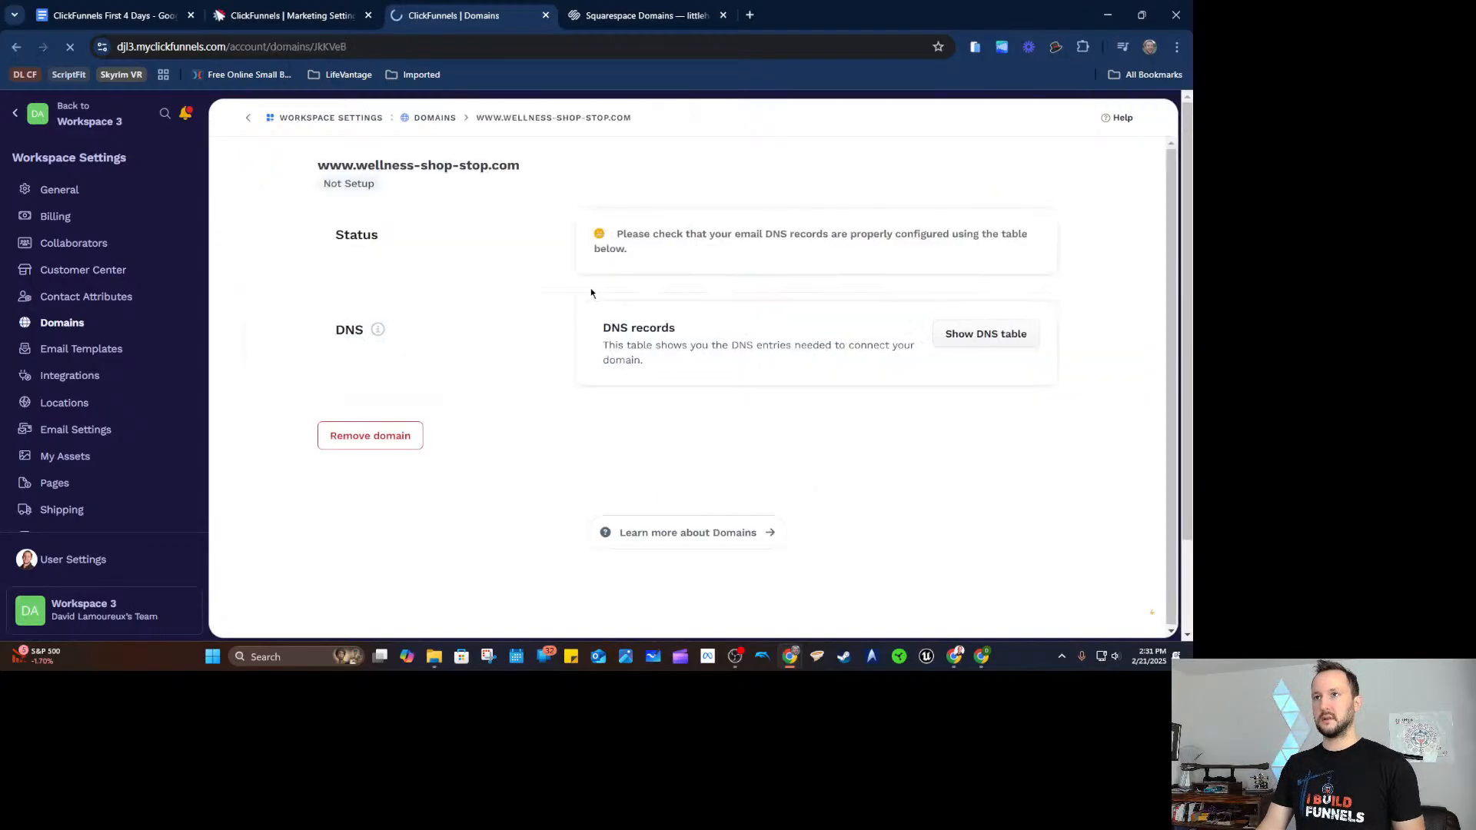
{"action": "left_click", "coordinate": [990, 332]}
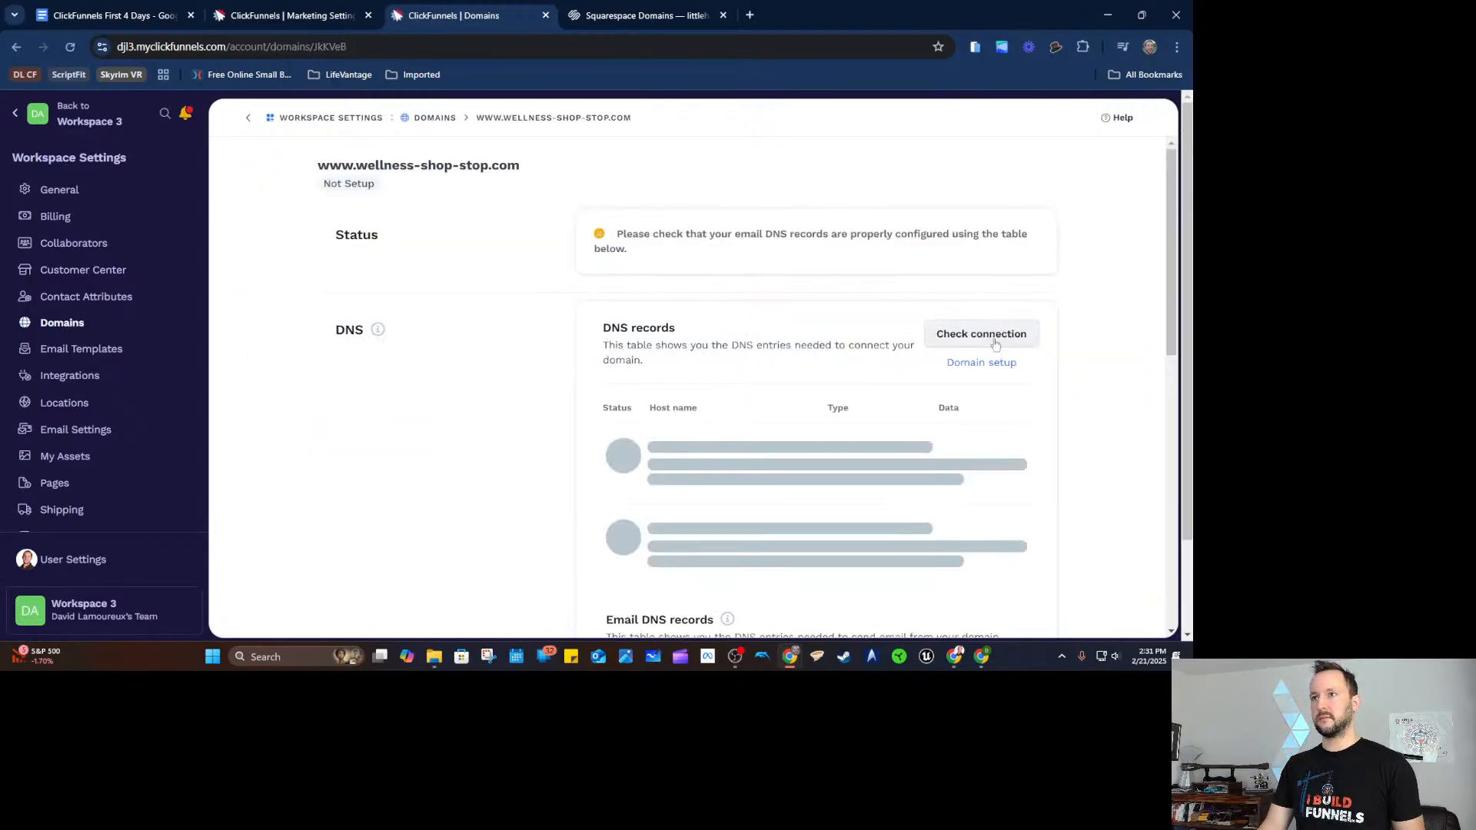
{"action": "scroll", "coordinate": [833, 375], "scroll_direction": "down", "scroll_amount": 5}
{"action": "scroll", "coordinate": [823, 381], "scroll_direction": "down", "scroll_amount": 2}
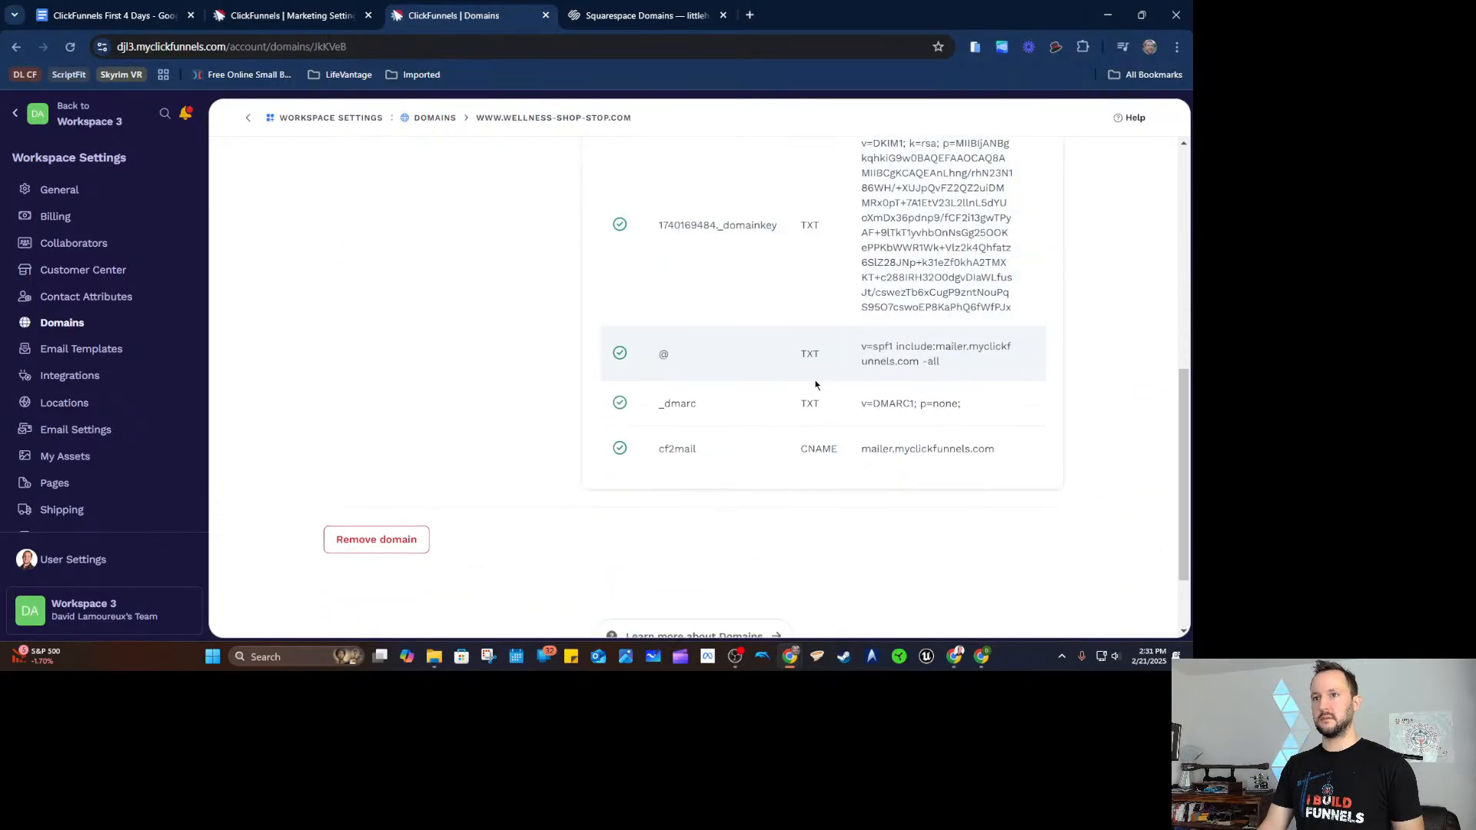
{"action": "scroll", "coordinate": [817, 369], "scroll_direction": "up", "scroll_amount": 10}
{"action": "left_click", "coordinate": [986, 338]}
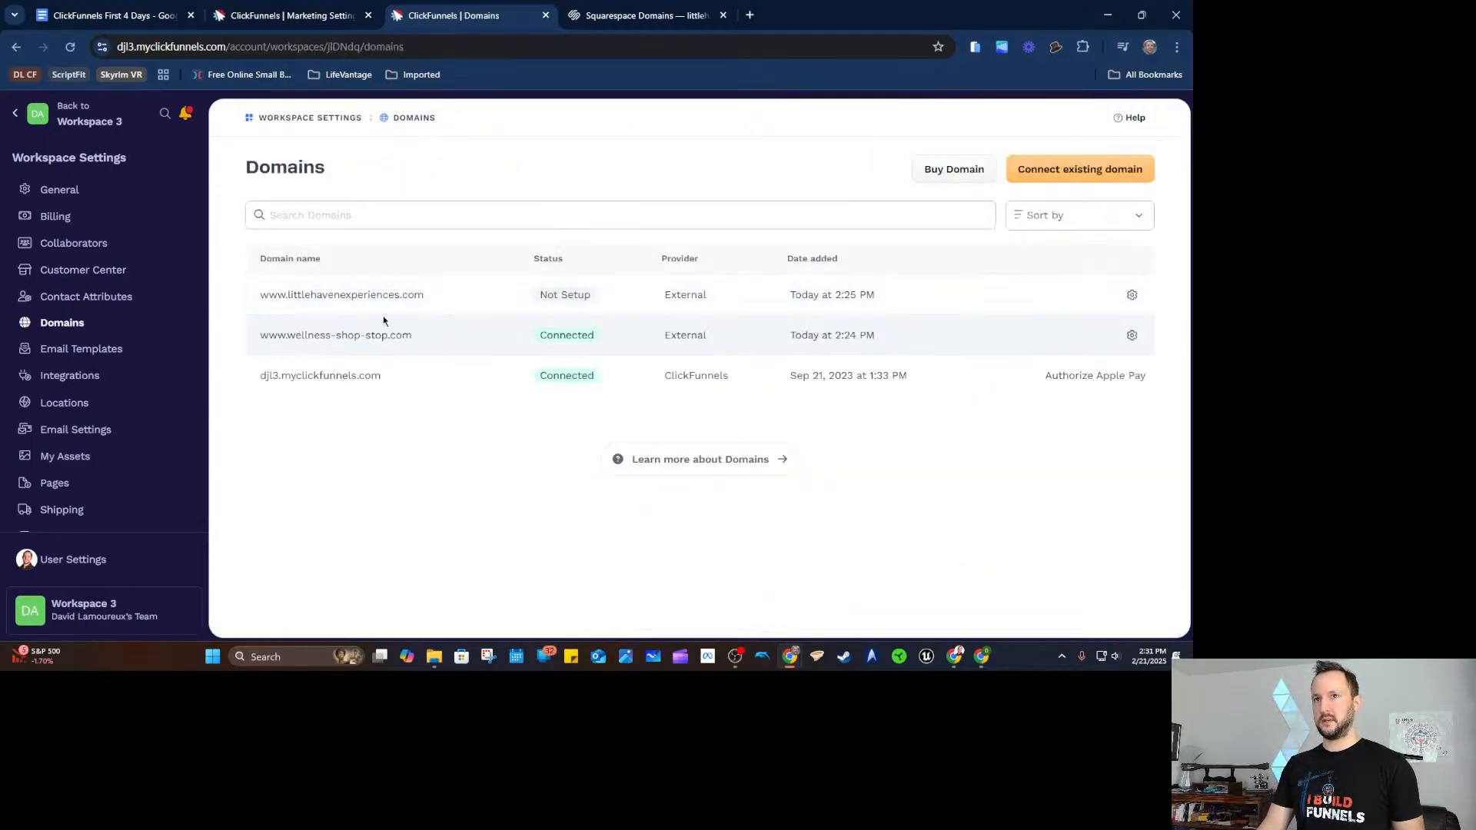
Run the connection check for littlehavenexperiences.com, then return to Email Settings.
{"action": "left_click", "coordinate": [372, 300]}
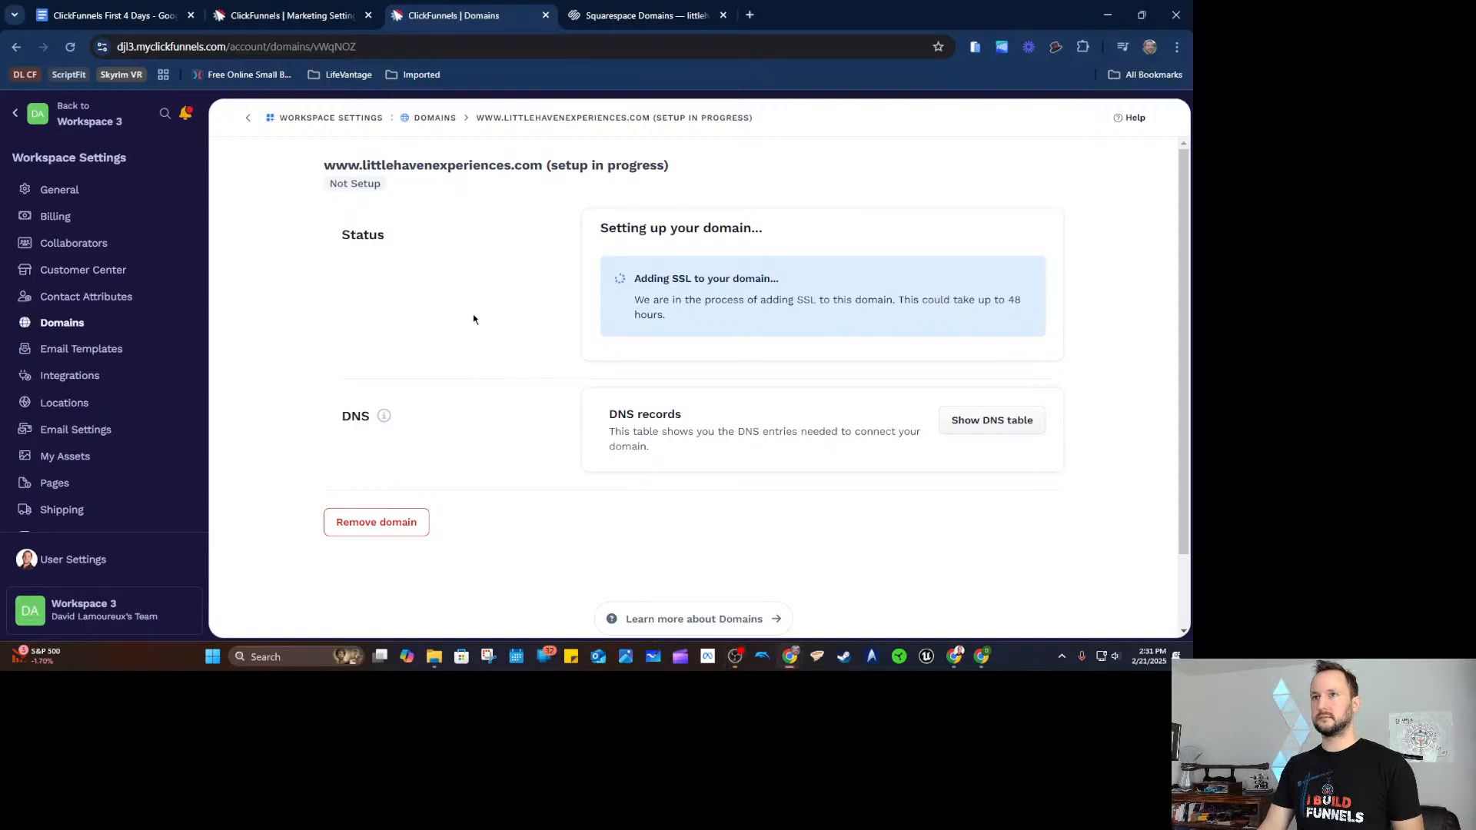
{"action": "left_click", "coordinate": [970, 420]}
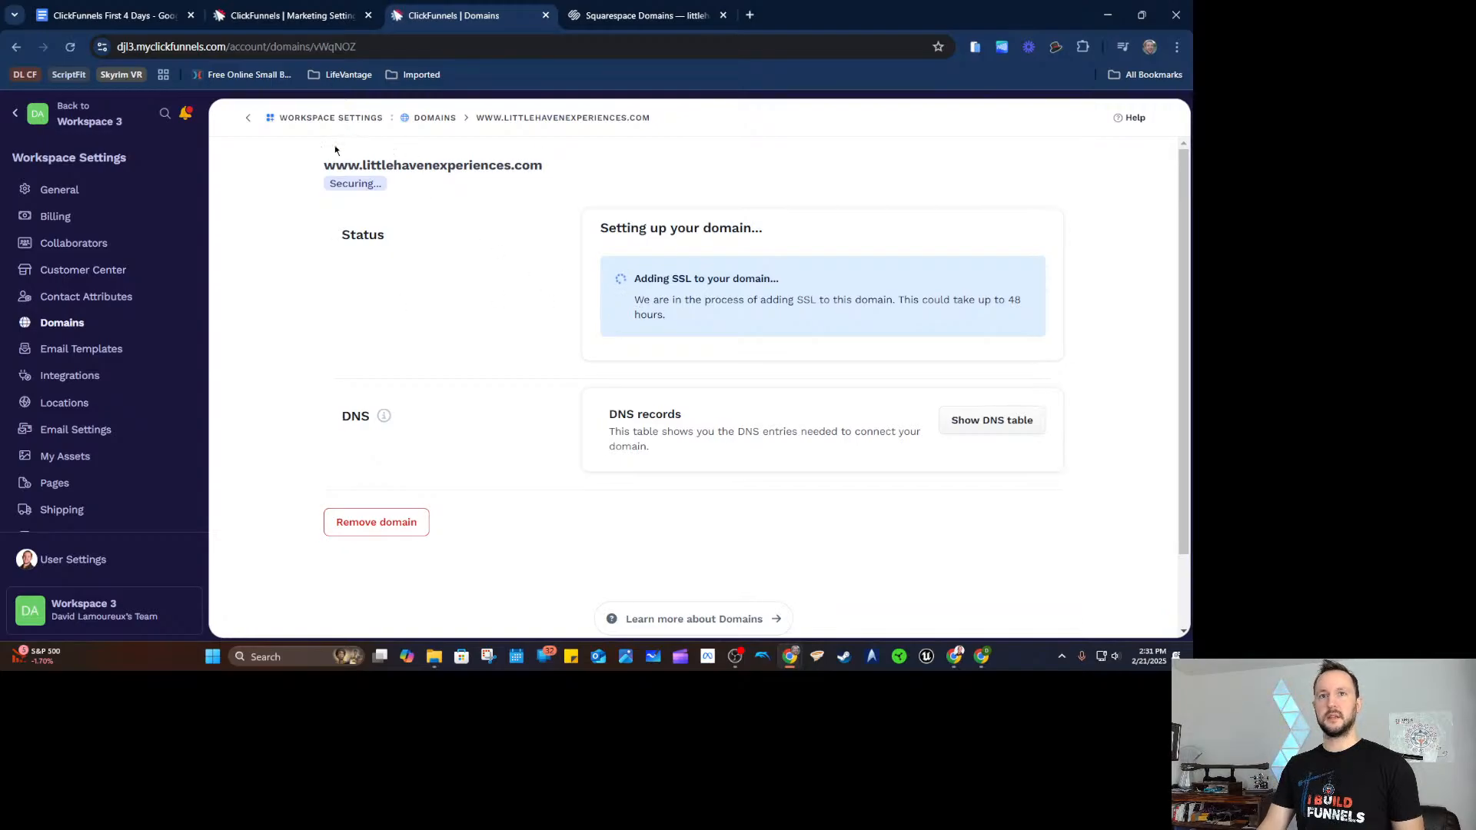
{"action": "left_click", "coordinate": [312, 25]}
{"action": "left_click", "coordinate": [696, 318]}
{"action": "left_click", "coordinate": [461, 367]}
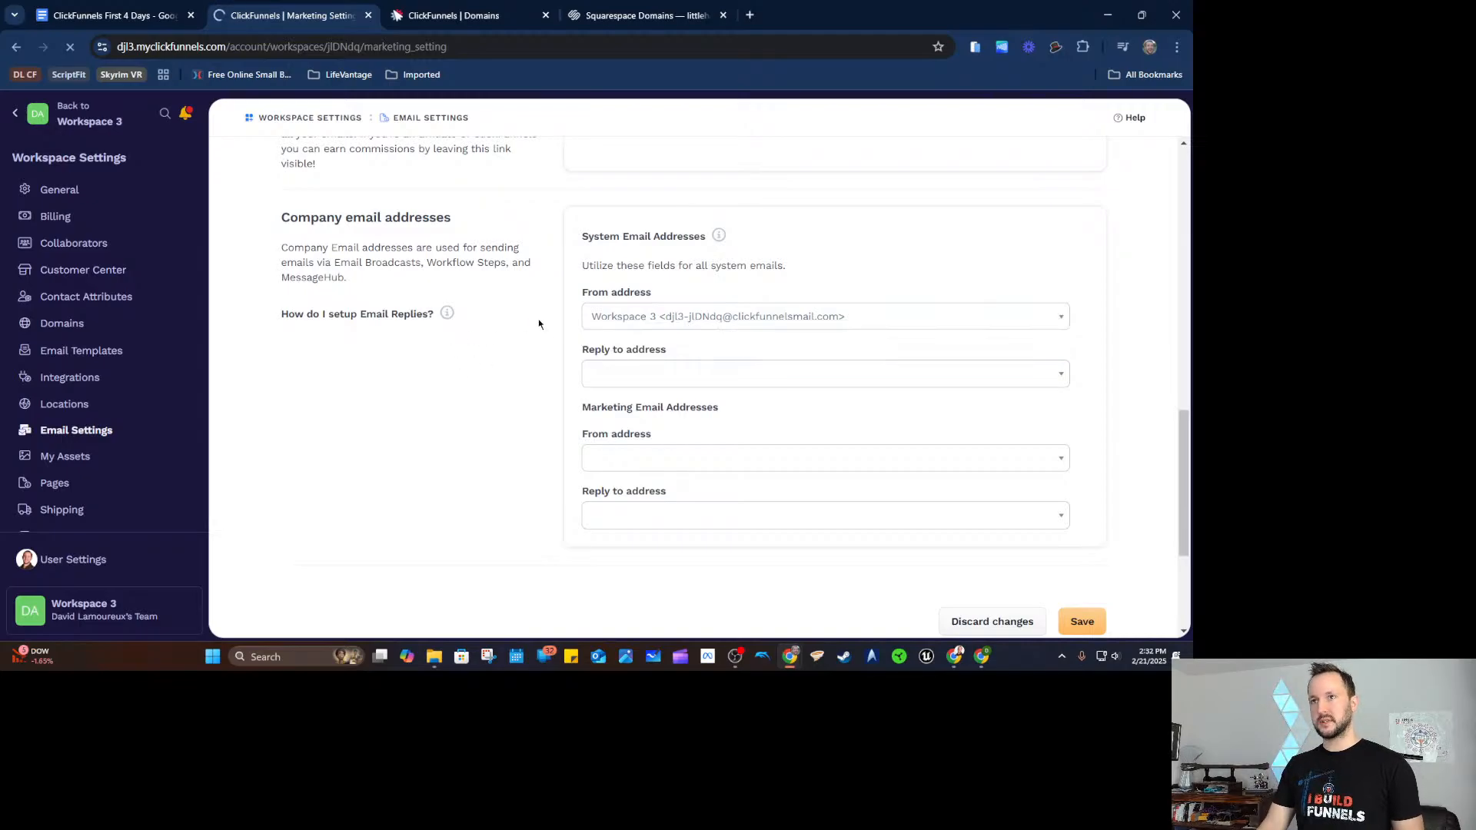
{"action": "scroll", "coordinate": [512, 330], "scroll_direction": "down", "scroll_amount": 5}
{"action": "scroll", "coordinate": [516, 335], "scroll_direction": "down", "scroll_amount": 5}
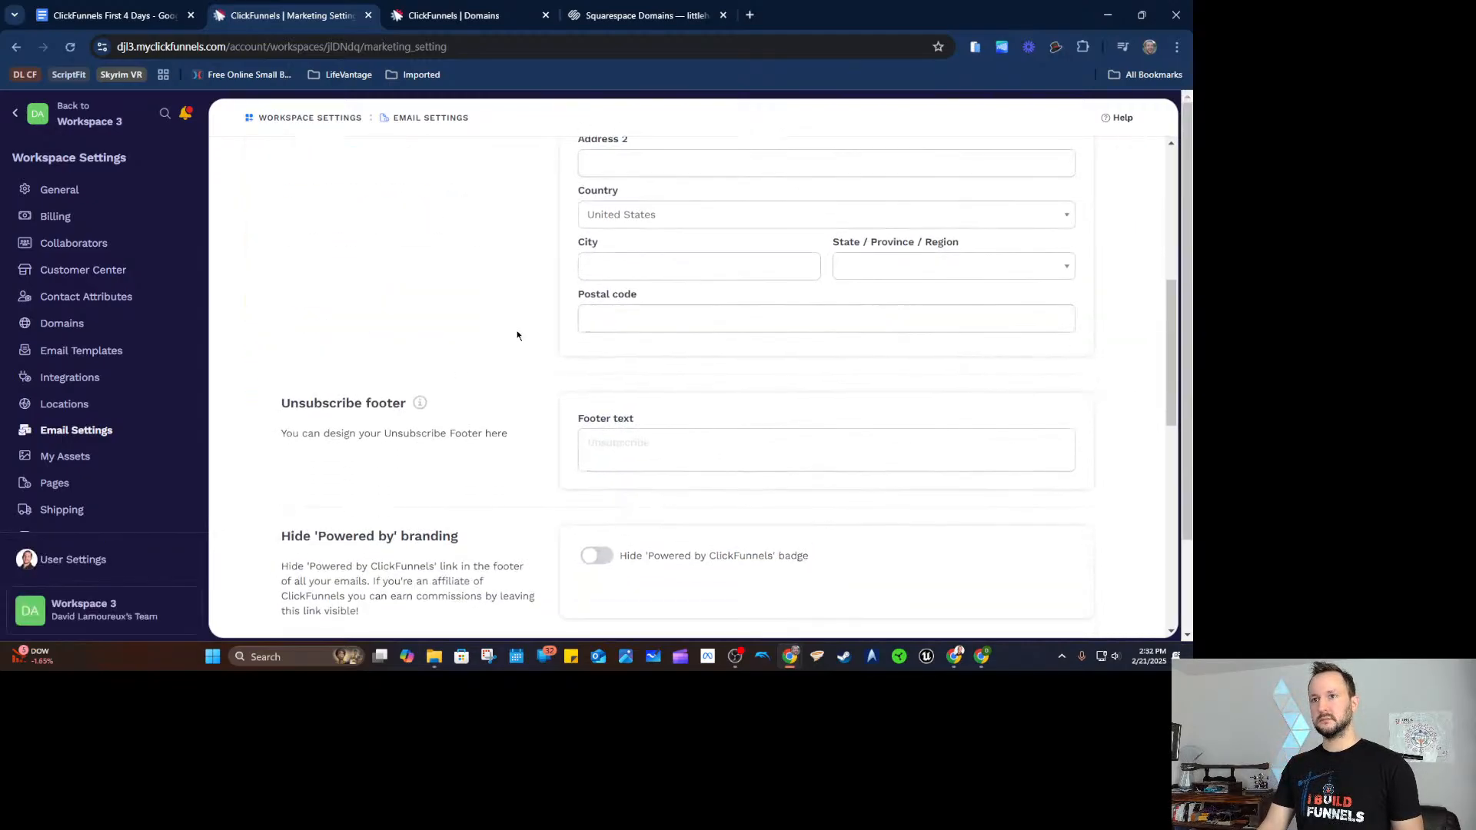
{"action": "left_click", "coordinate": [630, 395]}
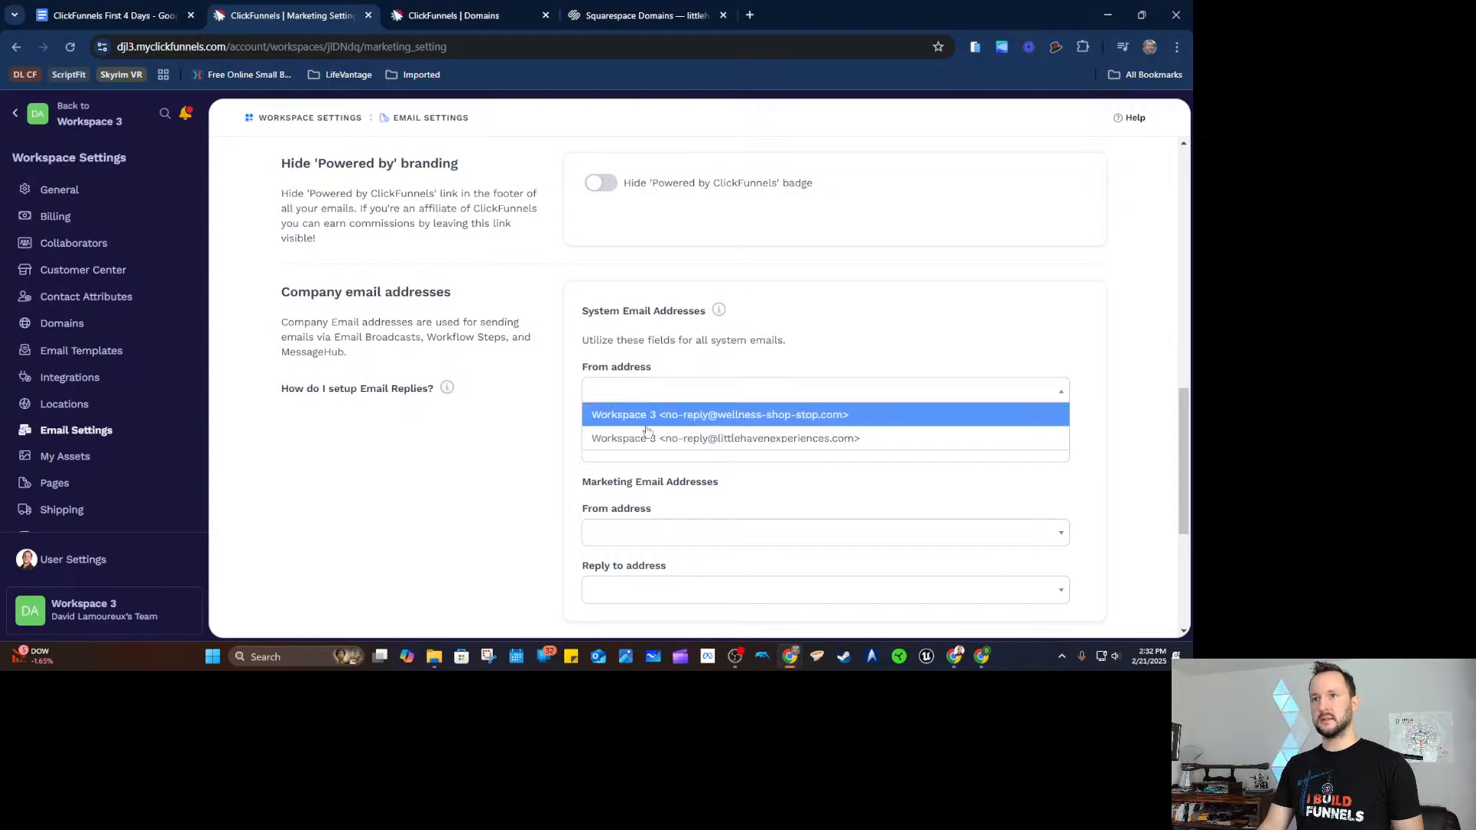
{"action": "left_click", "coordinate": [878, 419]}
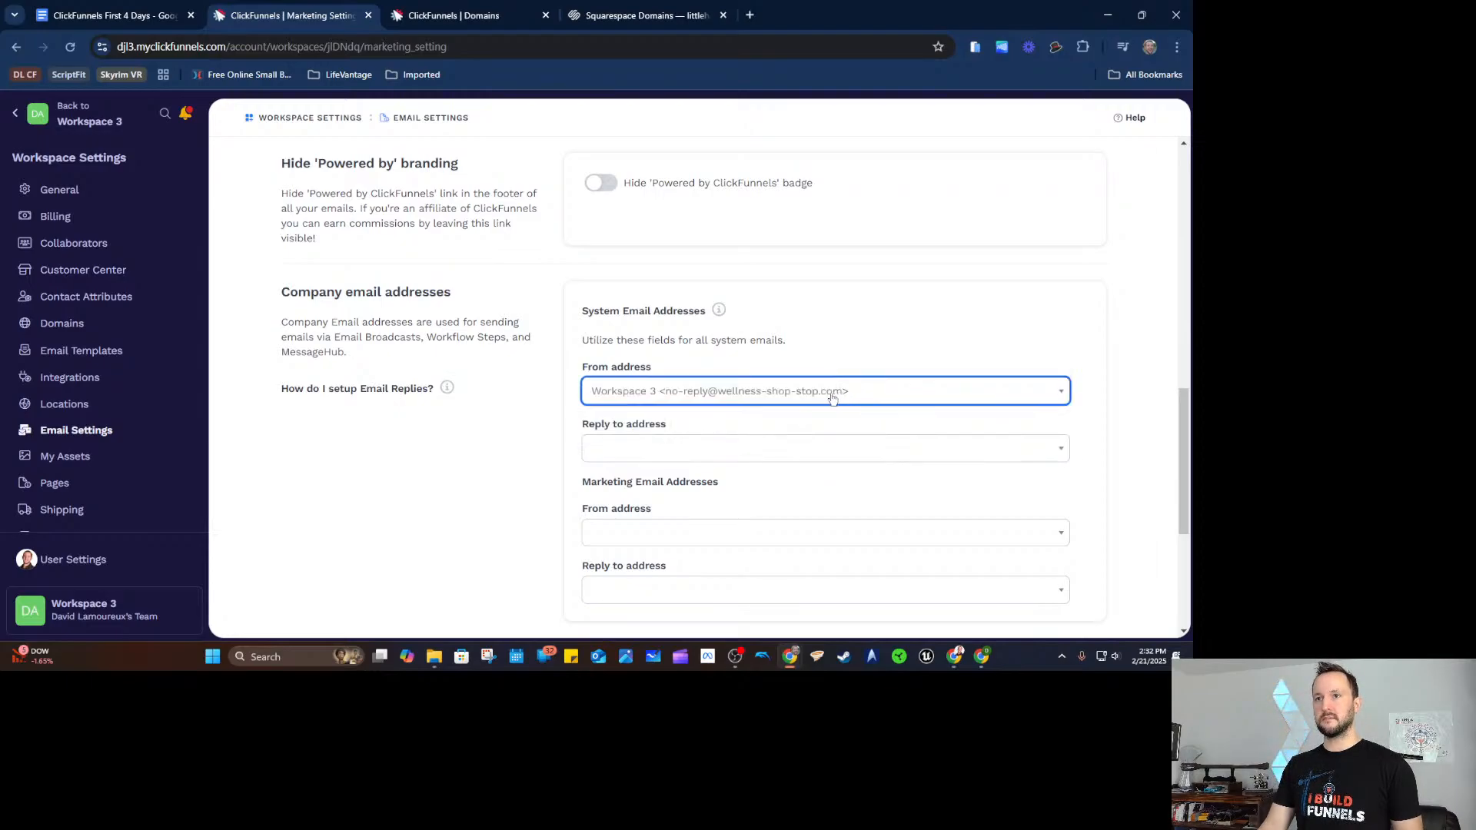
{"action": "scroll", "coordinate": [804, 356], "scroll_direction": "down", "scroll_amount": 1}
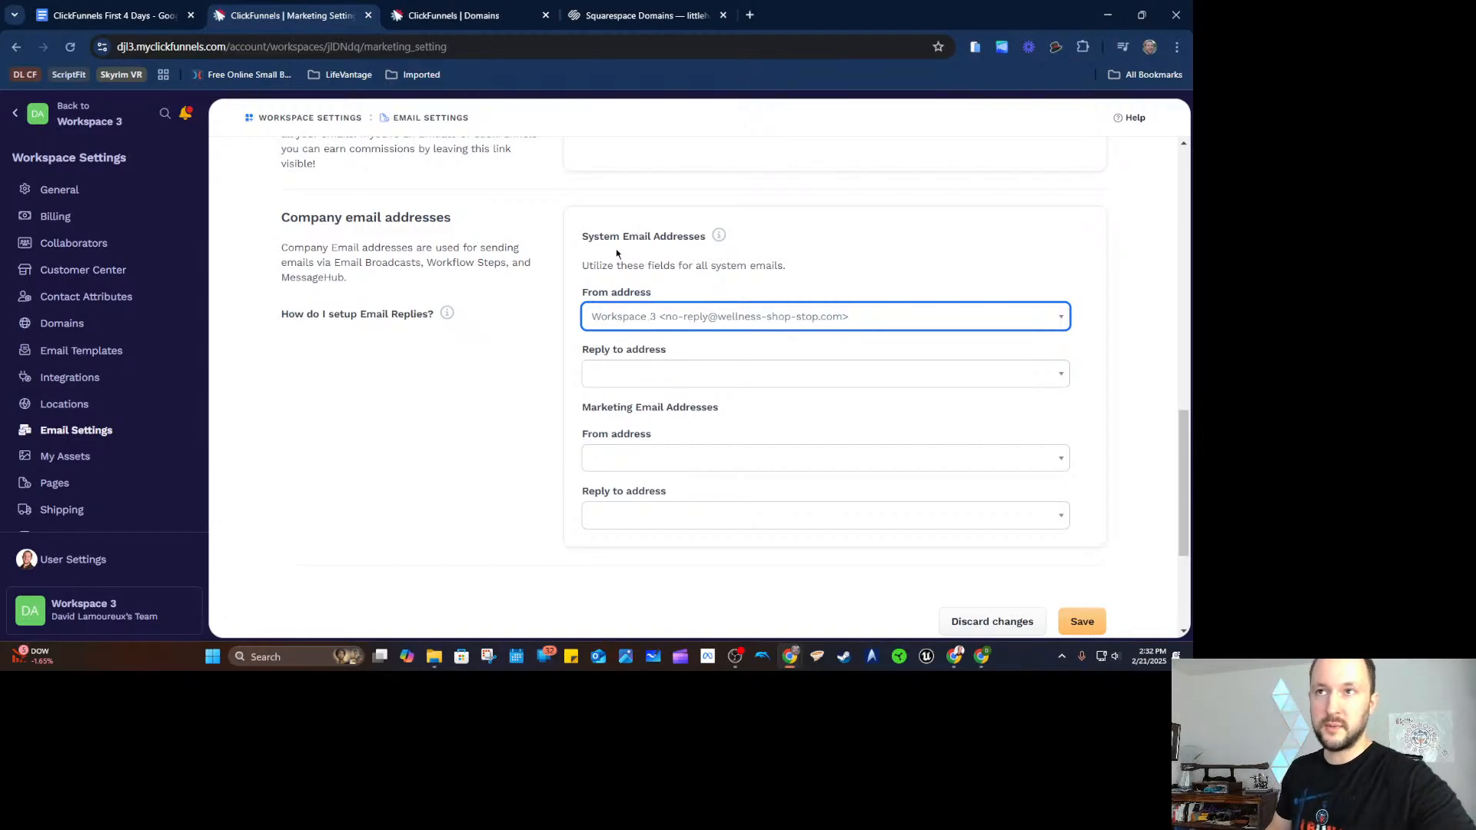
Open System Emails in a new browser tab.
{"action": "left_click_drag", "start_coordinate": [578, 407], "coordinate": [764, 411]}
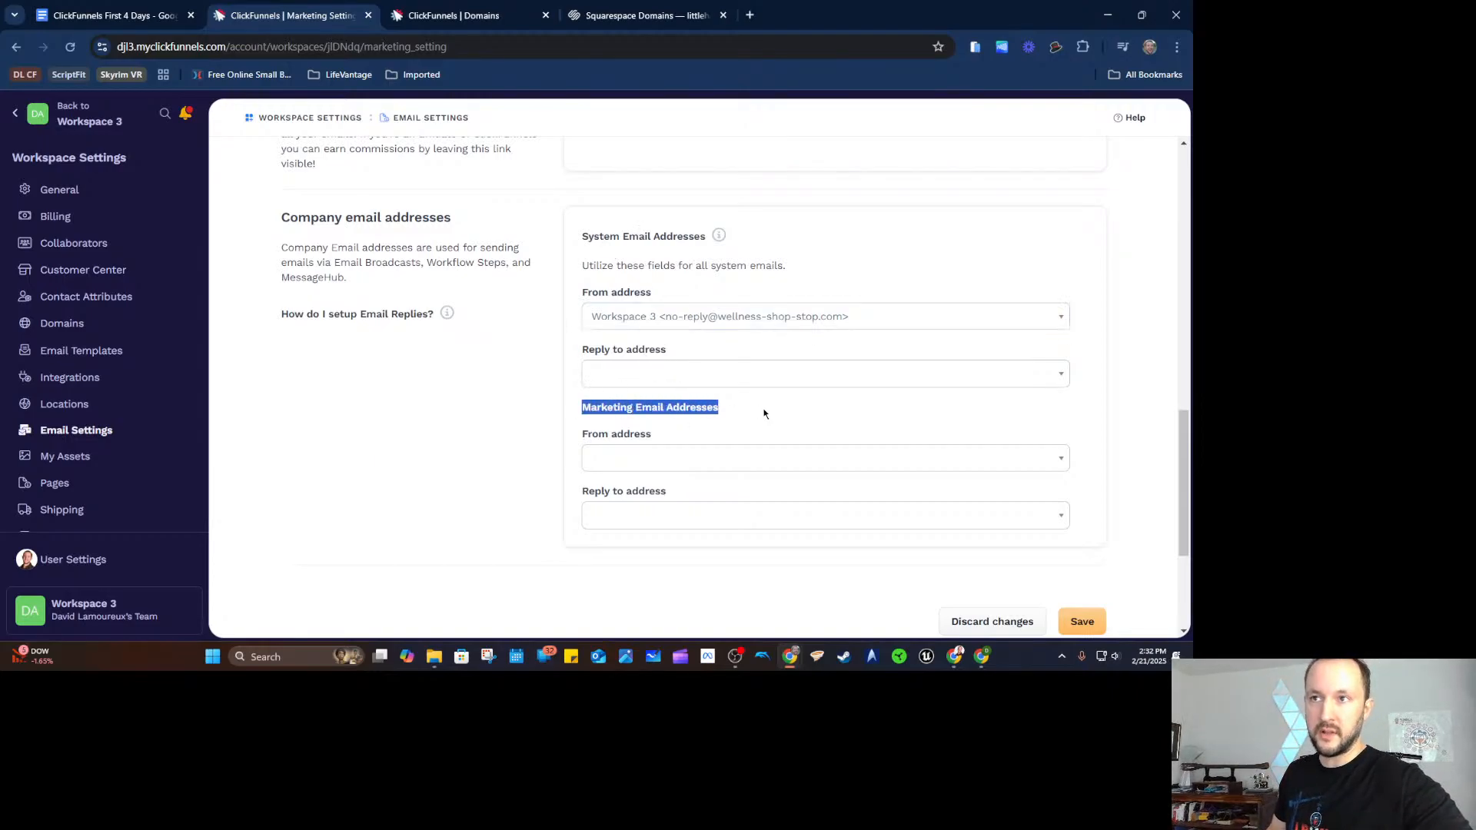
{"action": "left_click", "coordinate": [741, 409]}
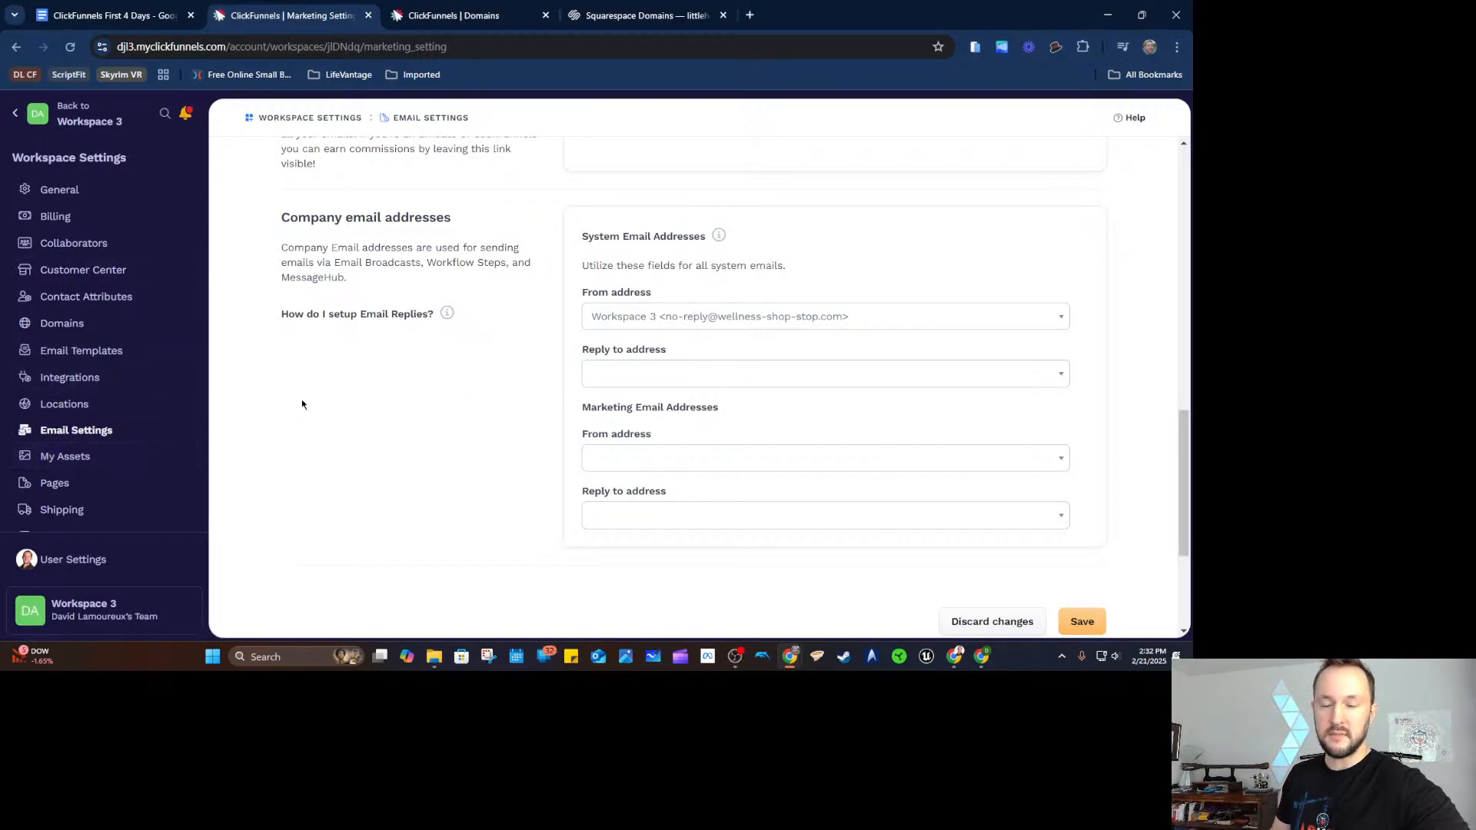
{"action": "scroll", "coordinate": [159, 455], "scroll_direction": "down", "scroll_amount": 2}
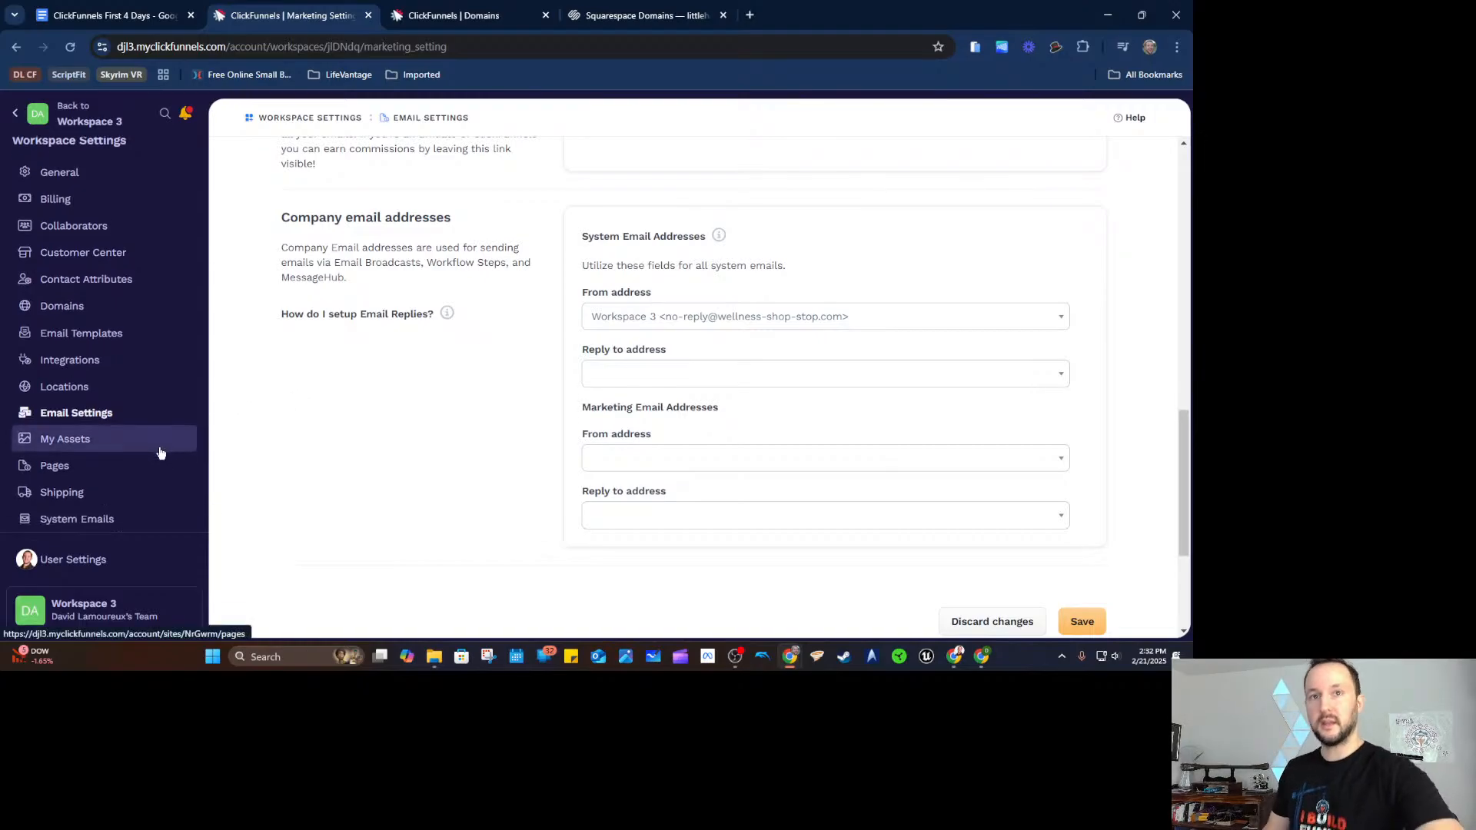
{"action": "left_click", "coordinate": [75, 386], "text": "ctrl"}
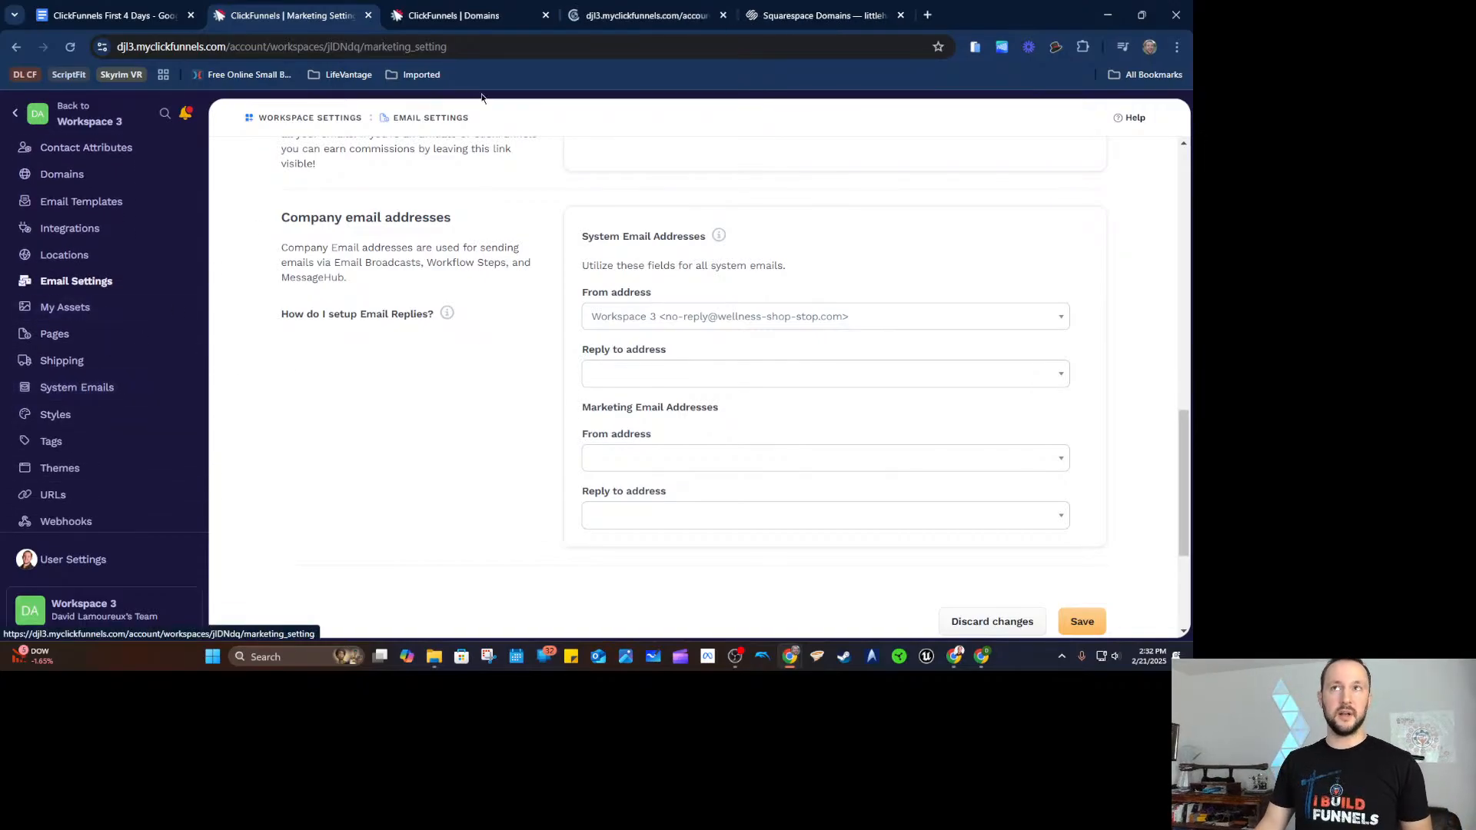
Browse the course and order notification email templates.
{"action": "left_click", "coordinate": [598, 17]}
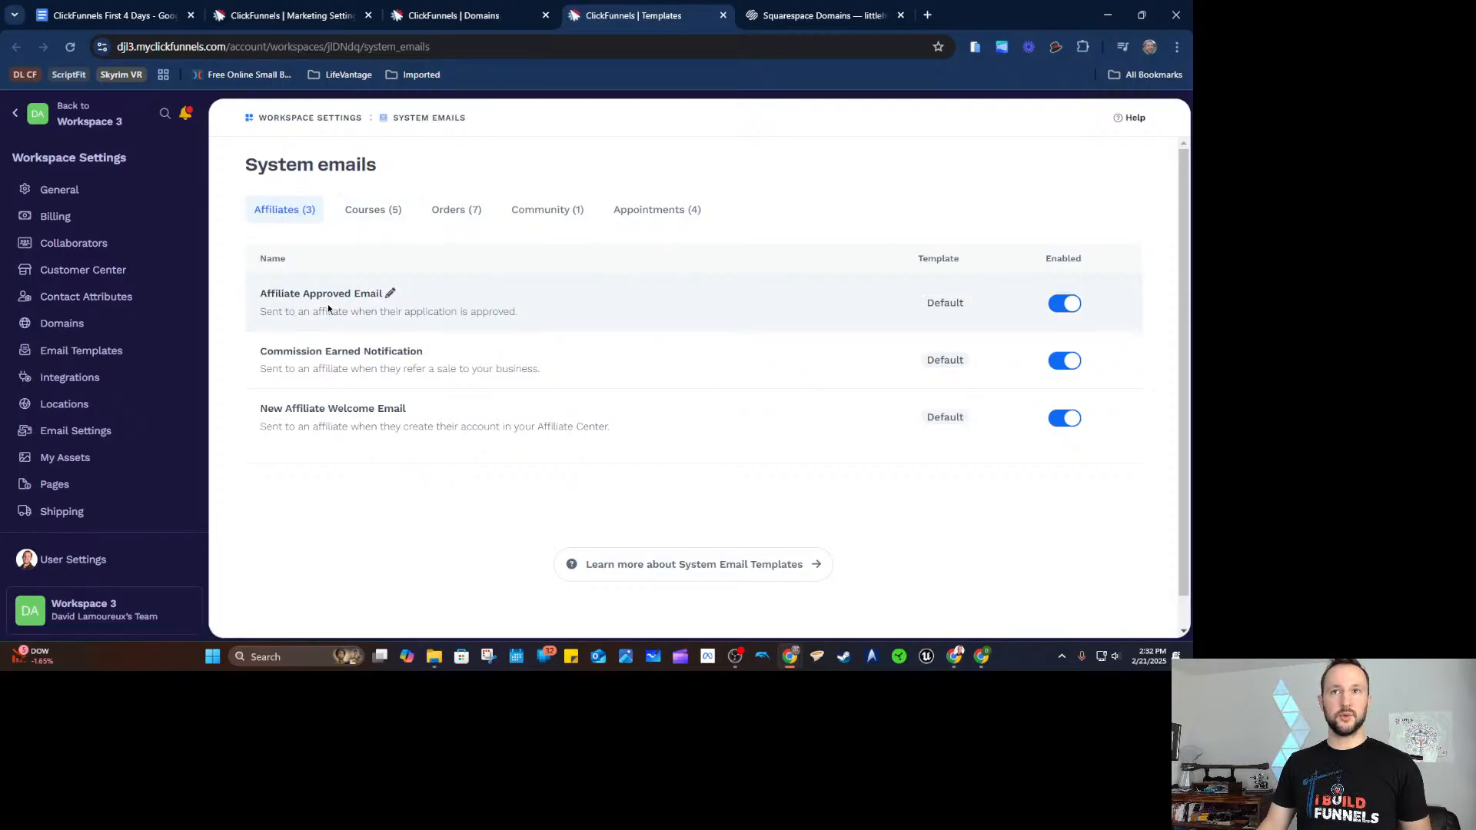
{"action": "left_click", "coordinate": [372, 209]}
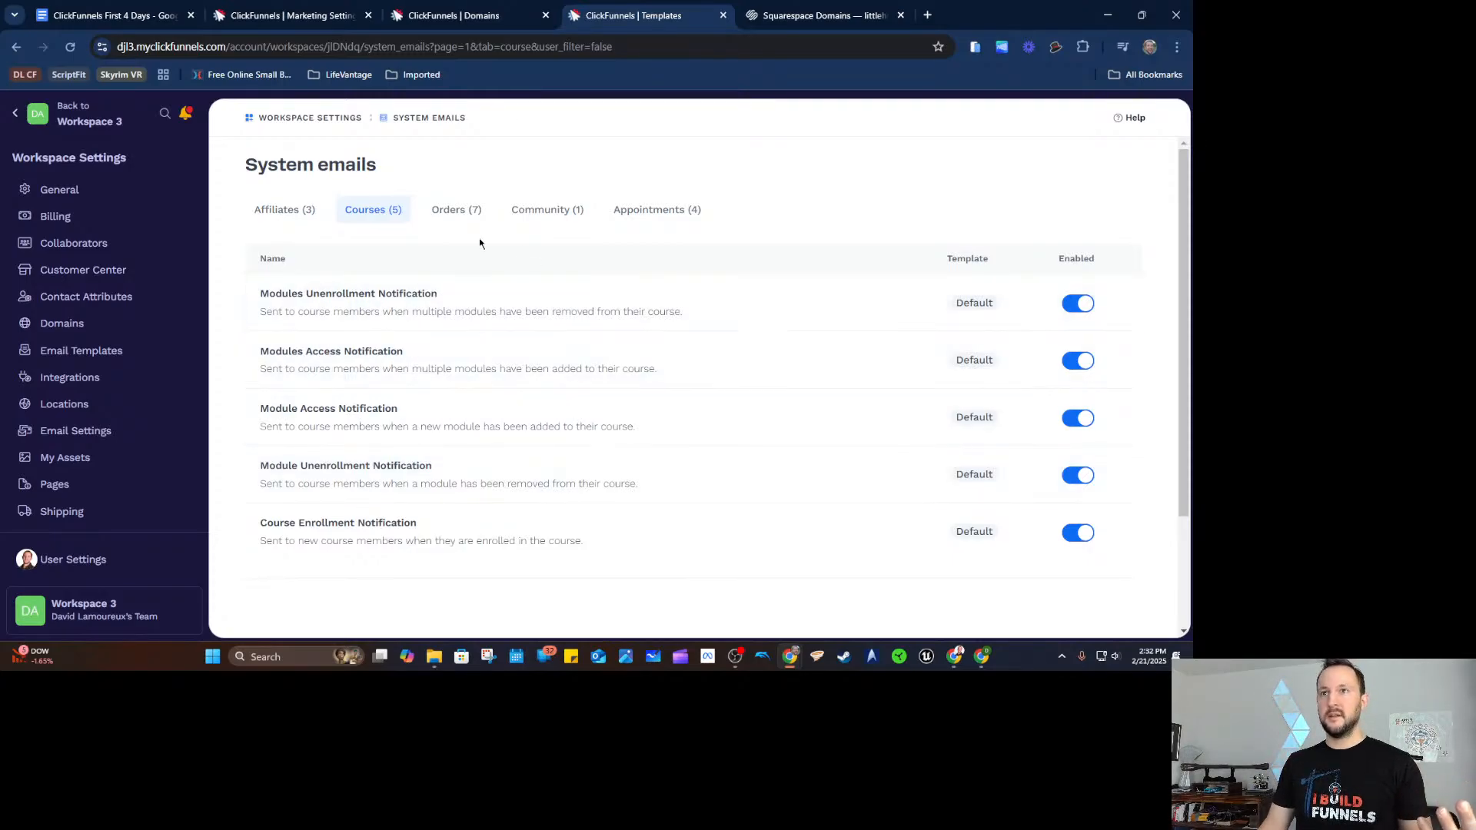
{"action": "left_click", "coordinate": [456, 209]}
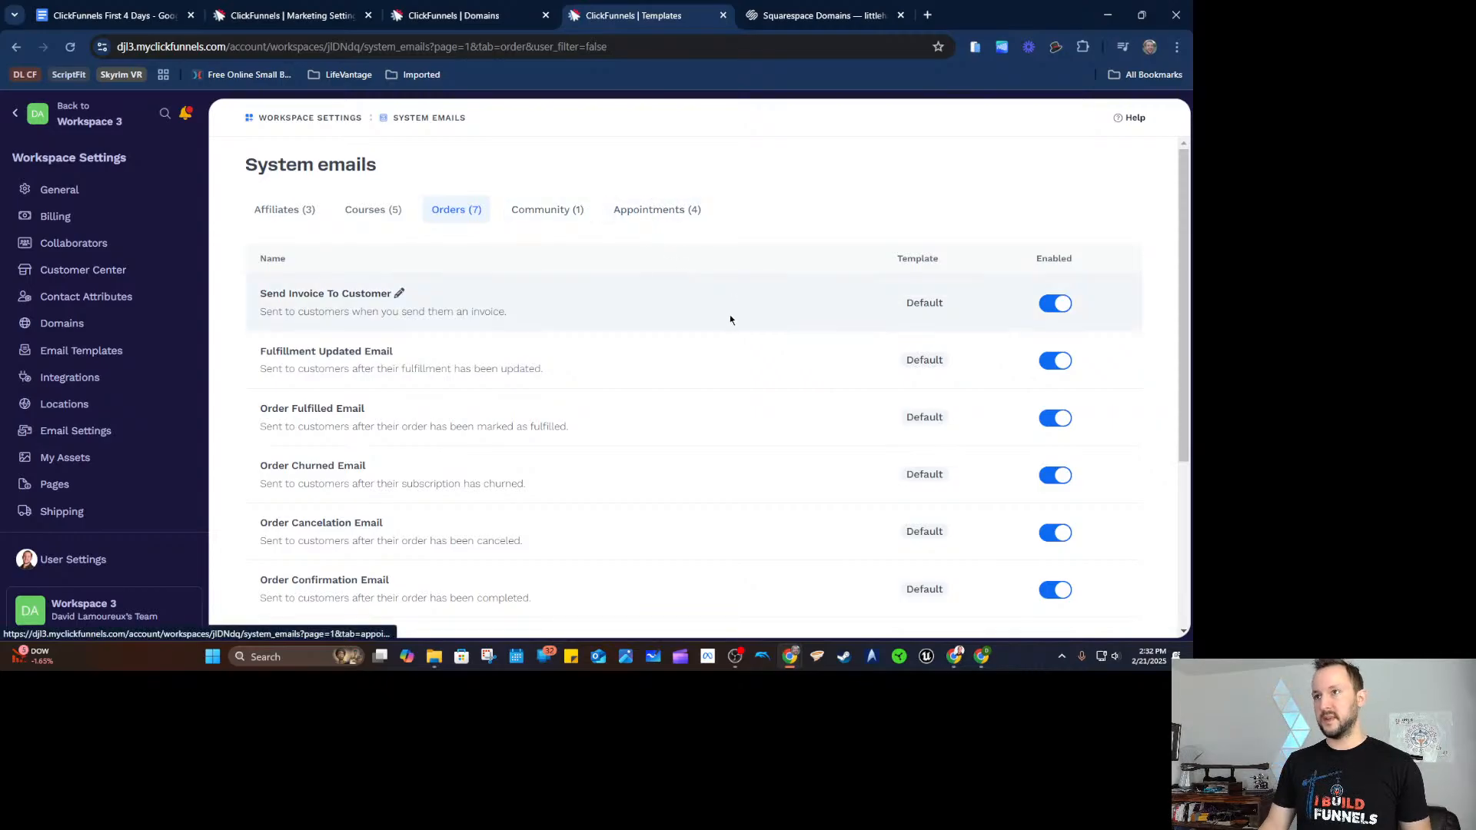
{"action": "scroll", "coordinate": [1038, 369], "scroll_direction": "down", "scroll_amount": 1}
{"action": "scroll", "coordinate": [1049, 428], "scroll_direction": "up", "scroll_amount": 1}
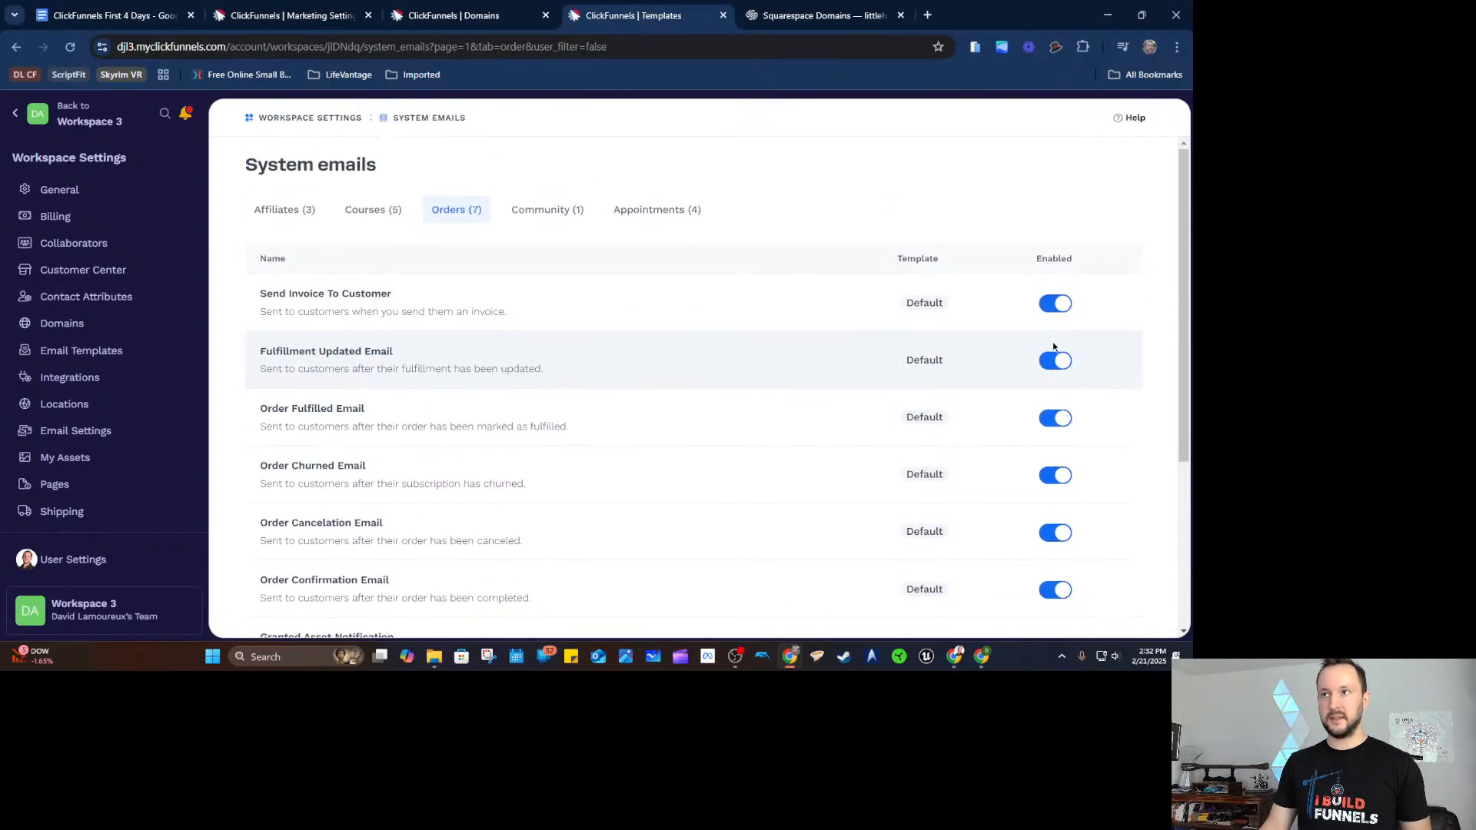
Discard changes to the Send Invoice To Customer email and close the templates tab.
{"action": "left_click", "coordinate": [374, 298]}
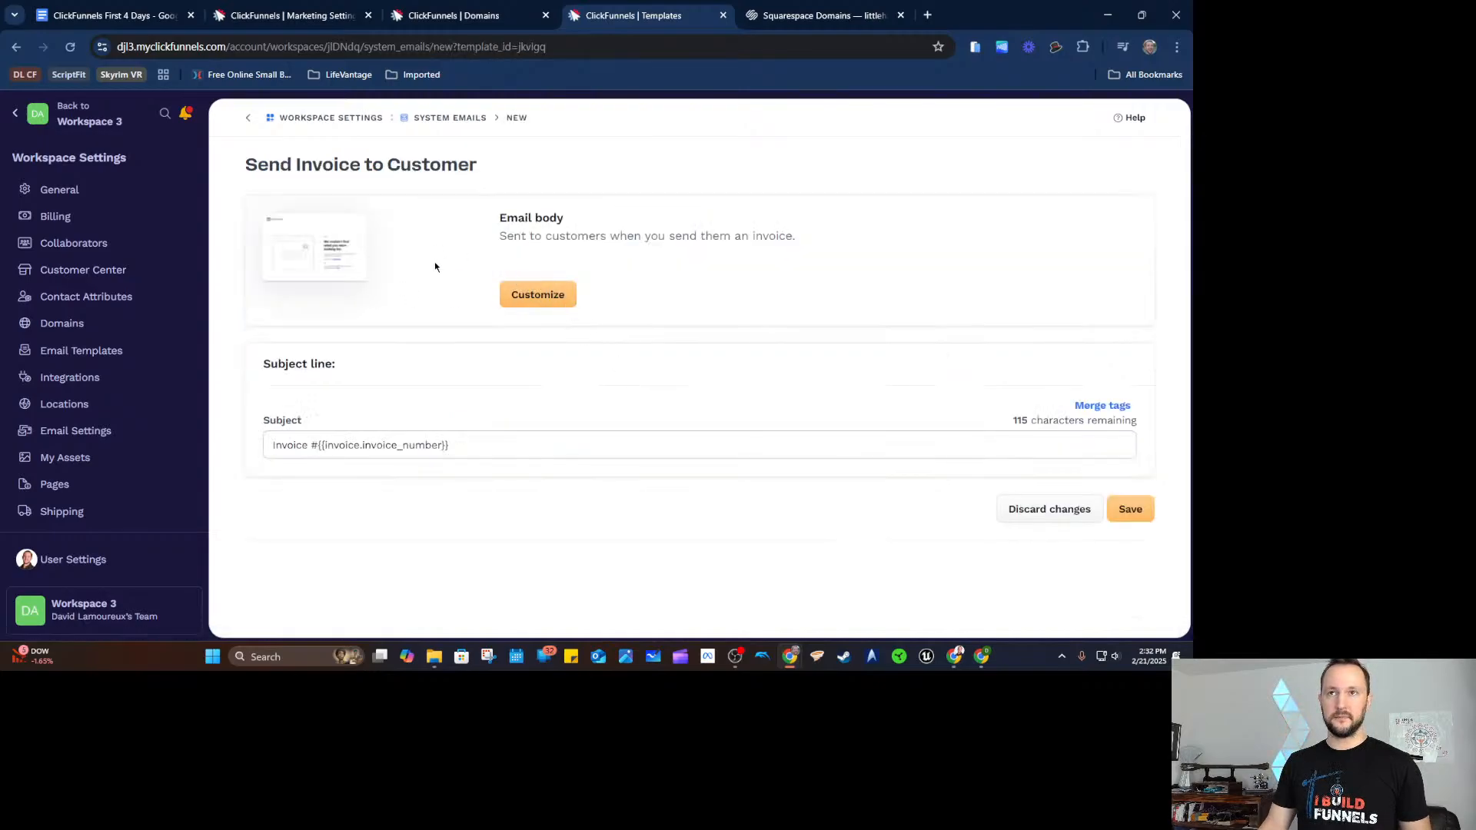
{"action": "left_click", "coordinate": [1051, 515]}
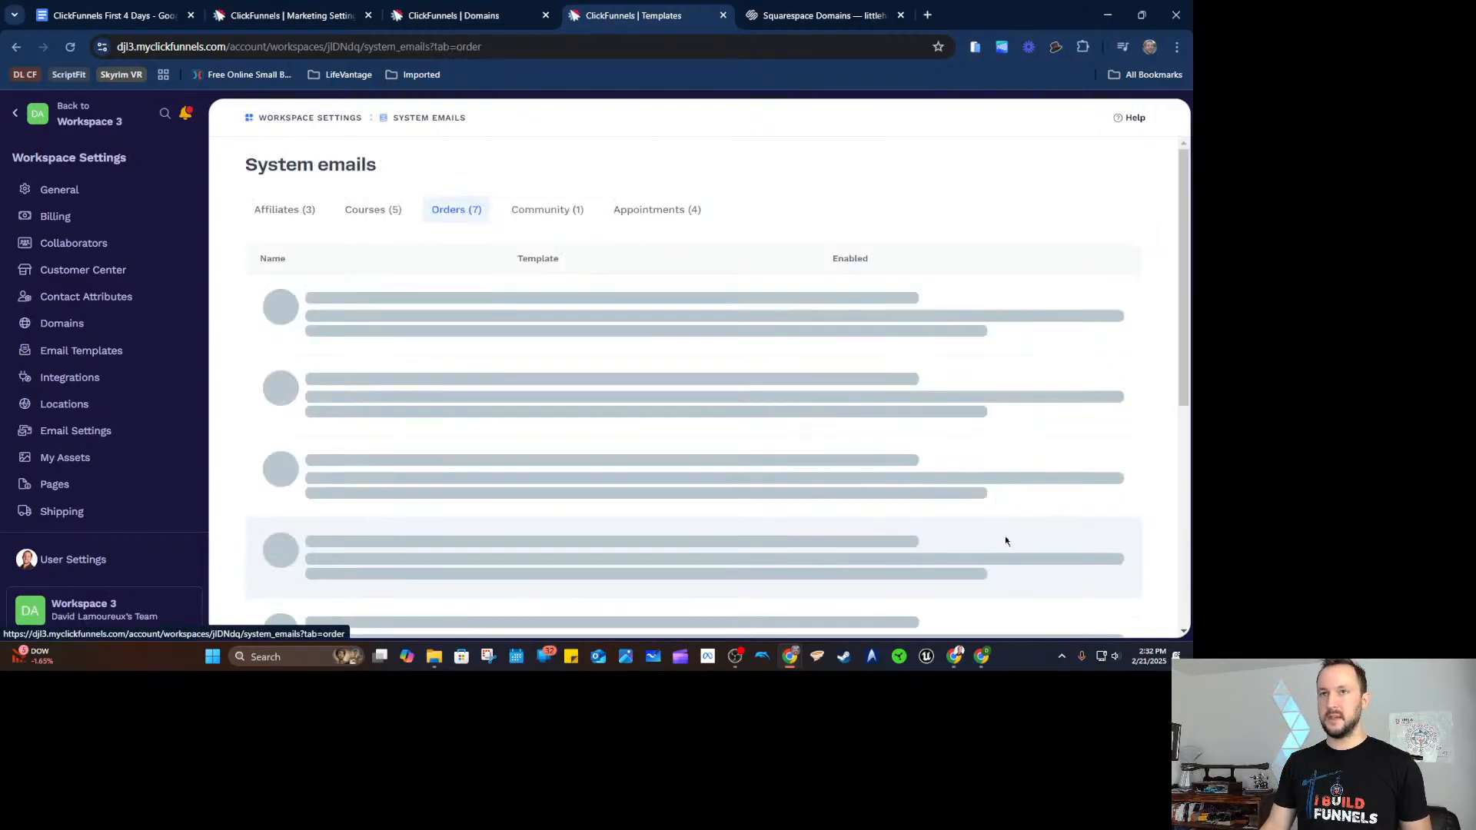
{"action": "scroll", "coordinate": [527, 375], "scroll_direction": "down", "scroll_amount": 1}
{"action": "scroll", "coordinate": [579, 394], "scroll_direction": "up", "scroll_amount": 1}
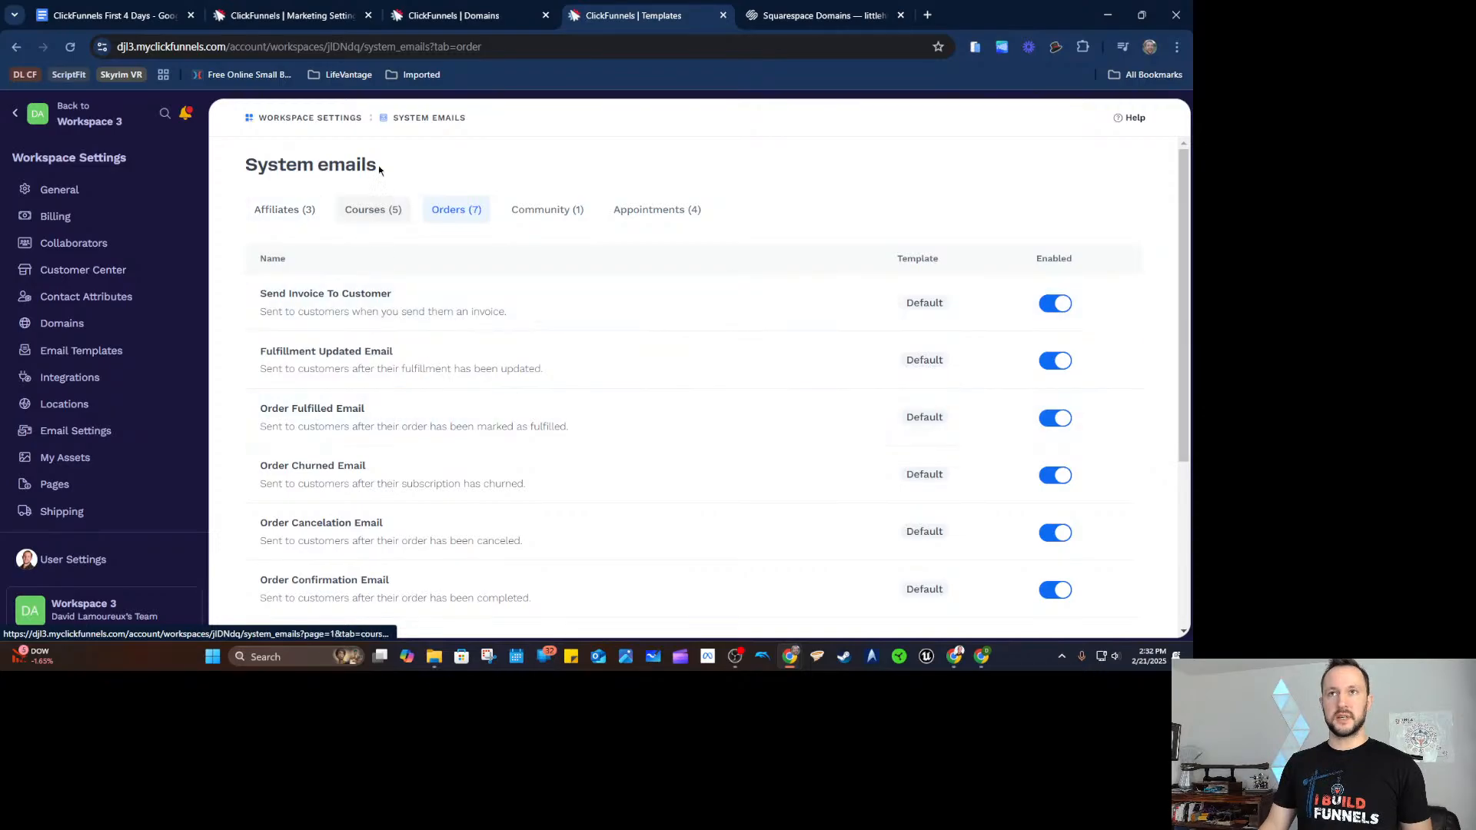
{"action": "key", "text": "ctrl+w"}
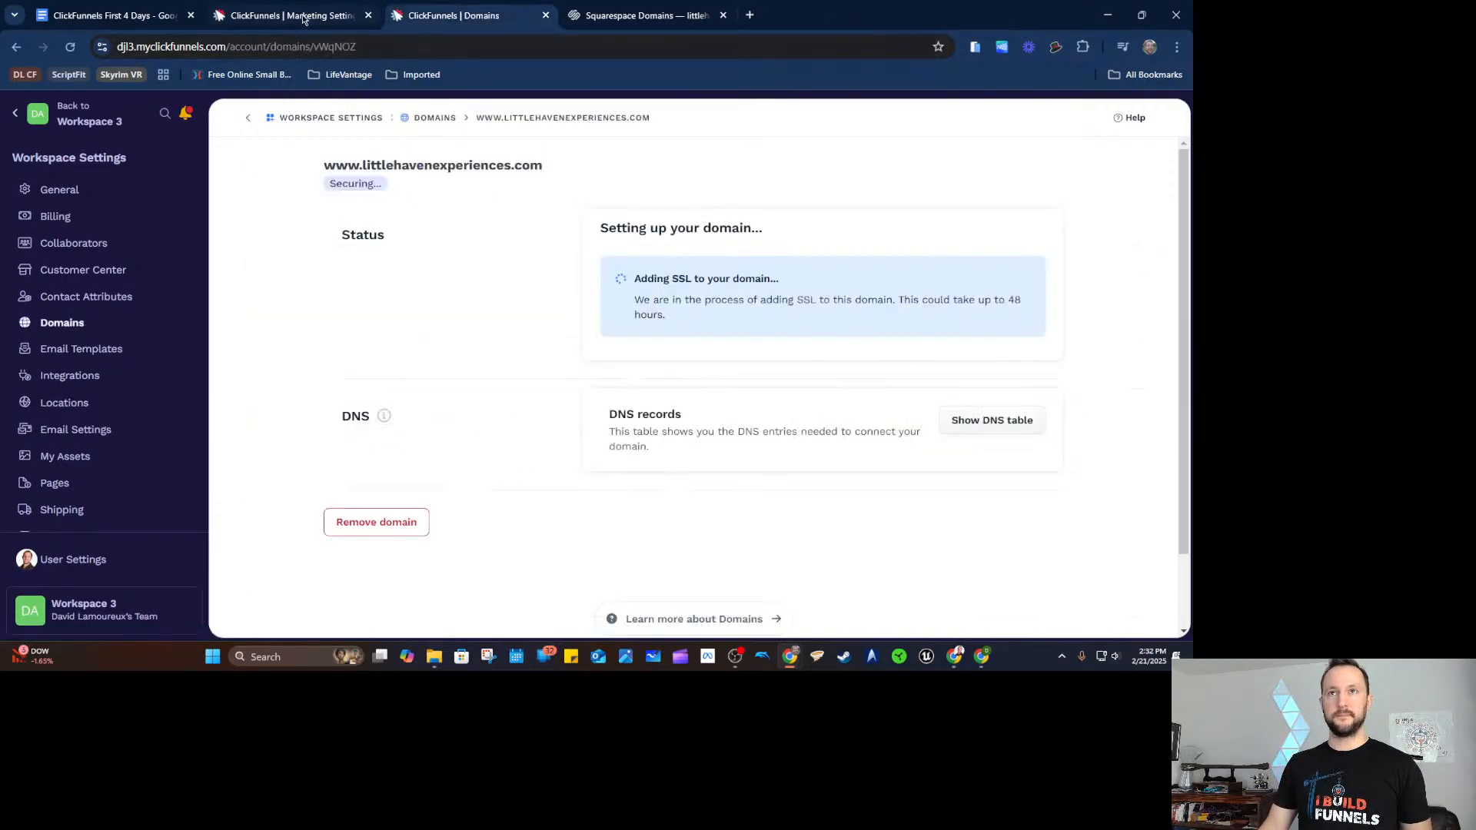
{"action": "left_click", "coordinate": [298, 17]}
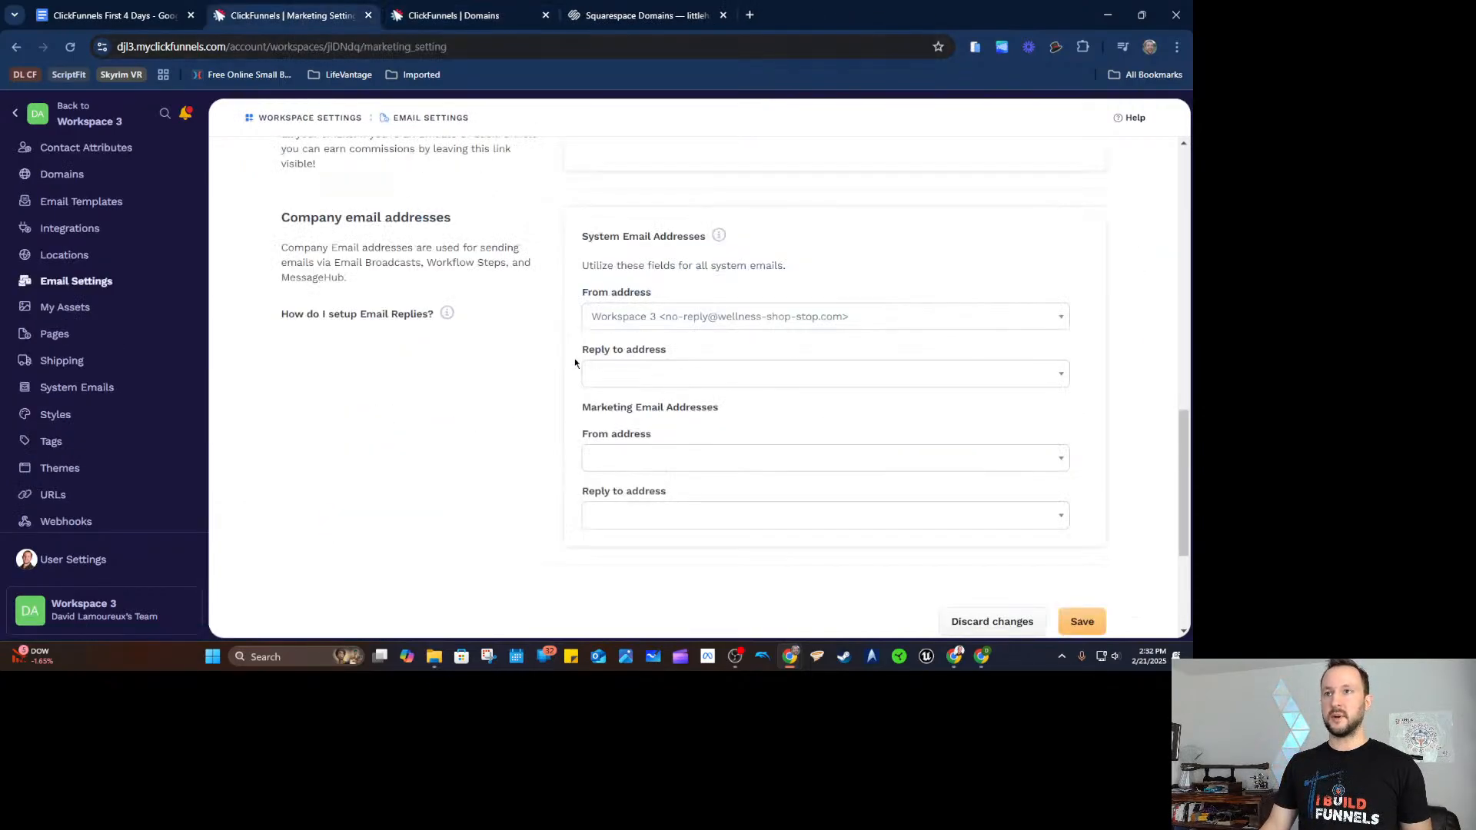
{"action": "left_click", "coordinate": [693, 363]}
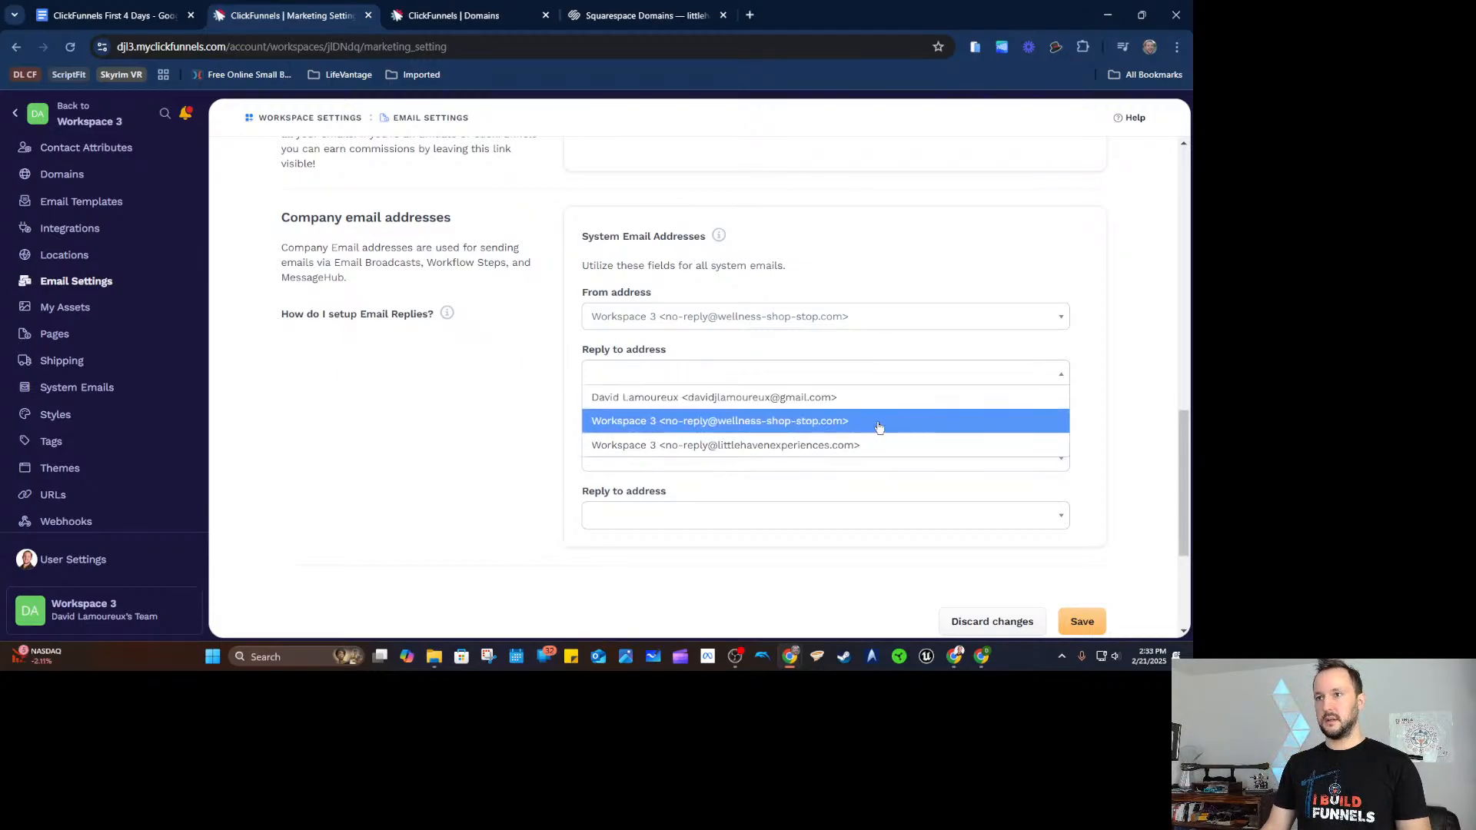
{"action": "left_click", "coordinate": [667, 421]}
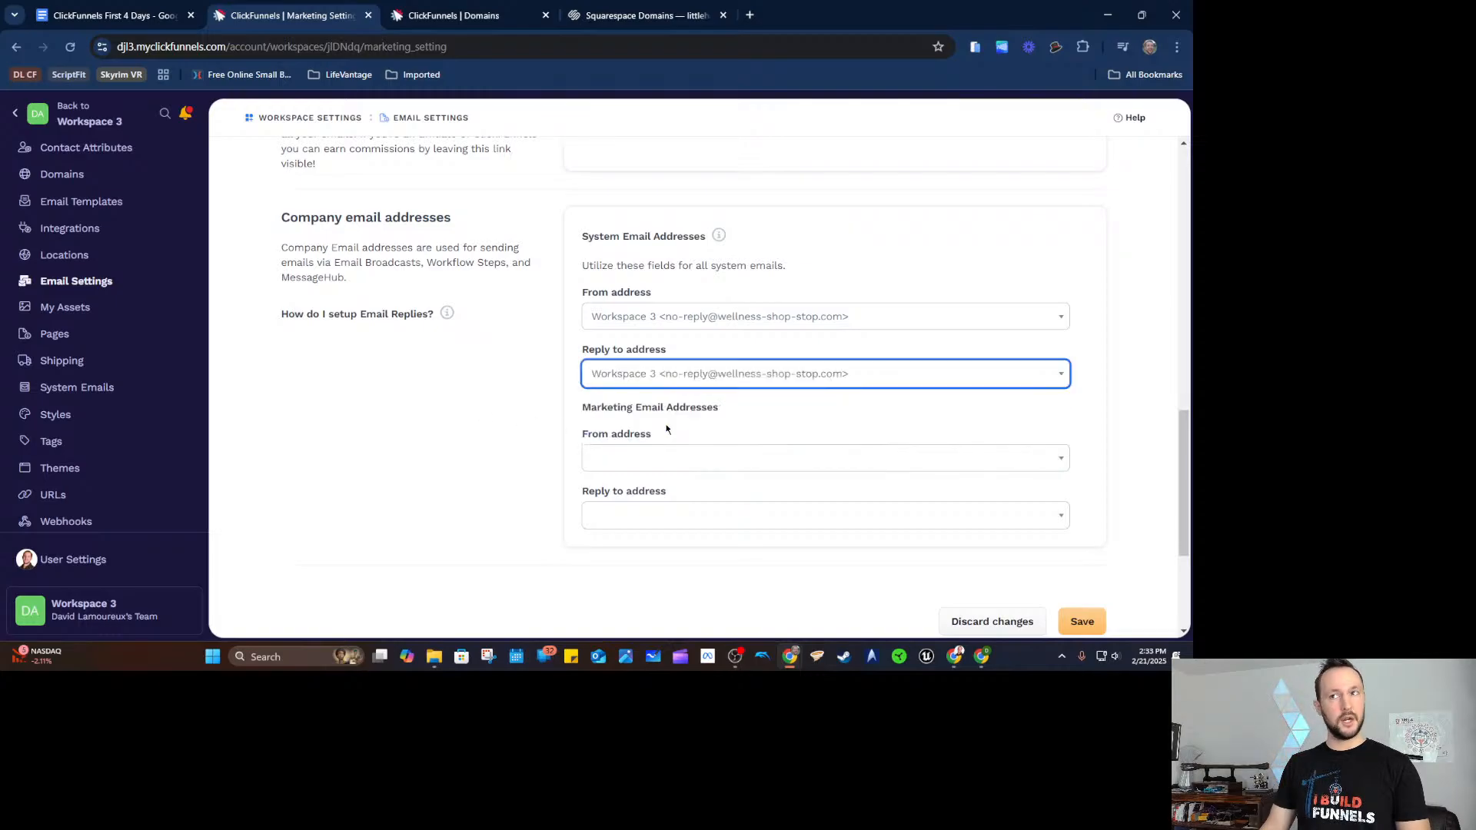
{"action": "scroll", "coordinate": [478, 430], "scroll_direction": "up", "scroll_amount": 15}
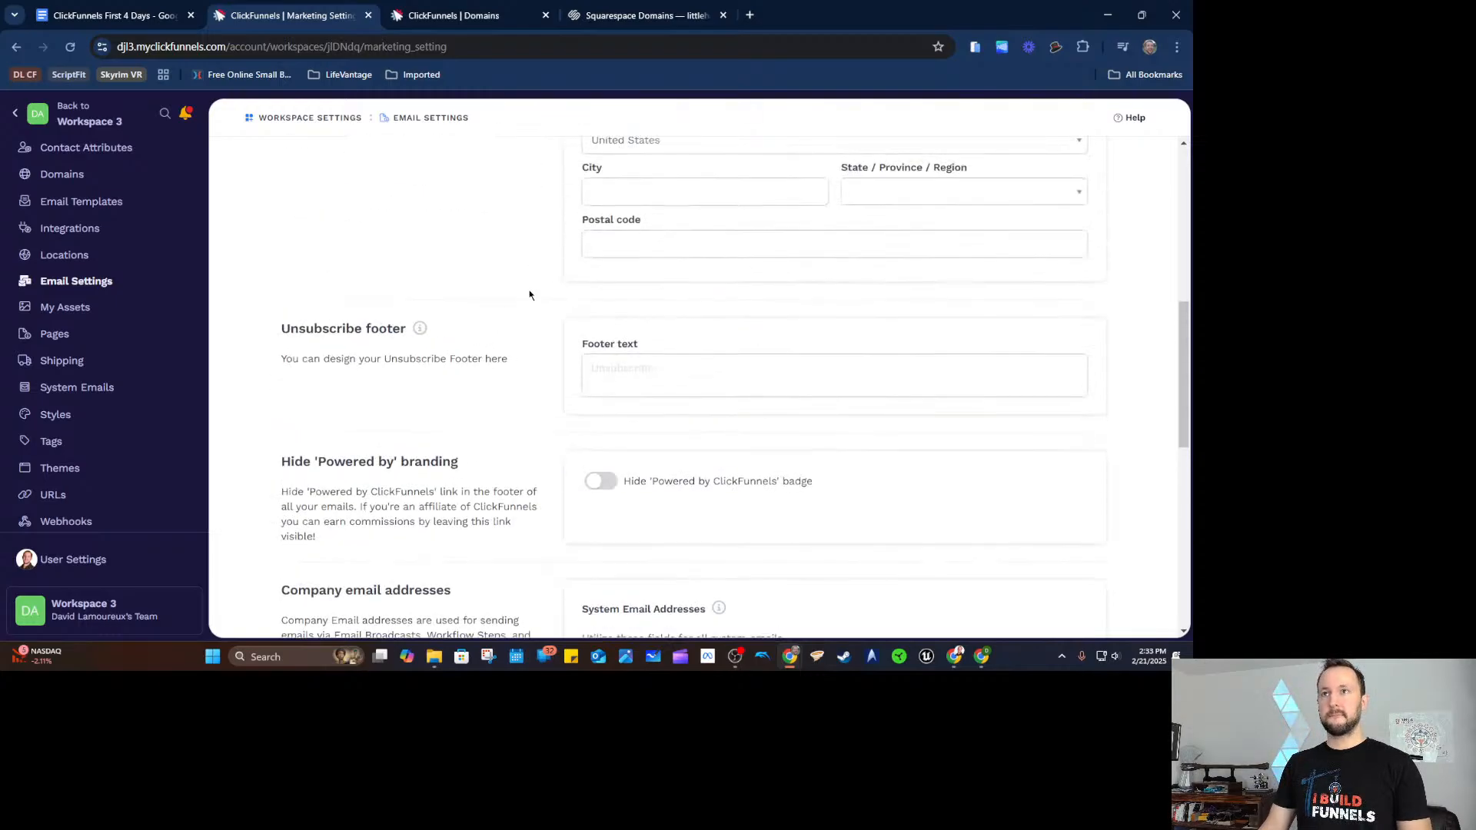
{"action": "left_click", "coordinate": [584, 388]}
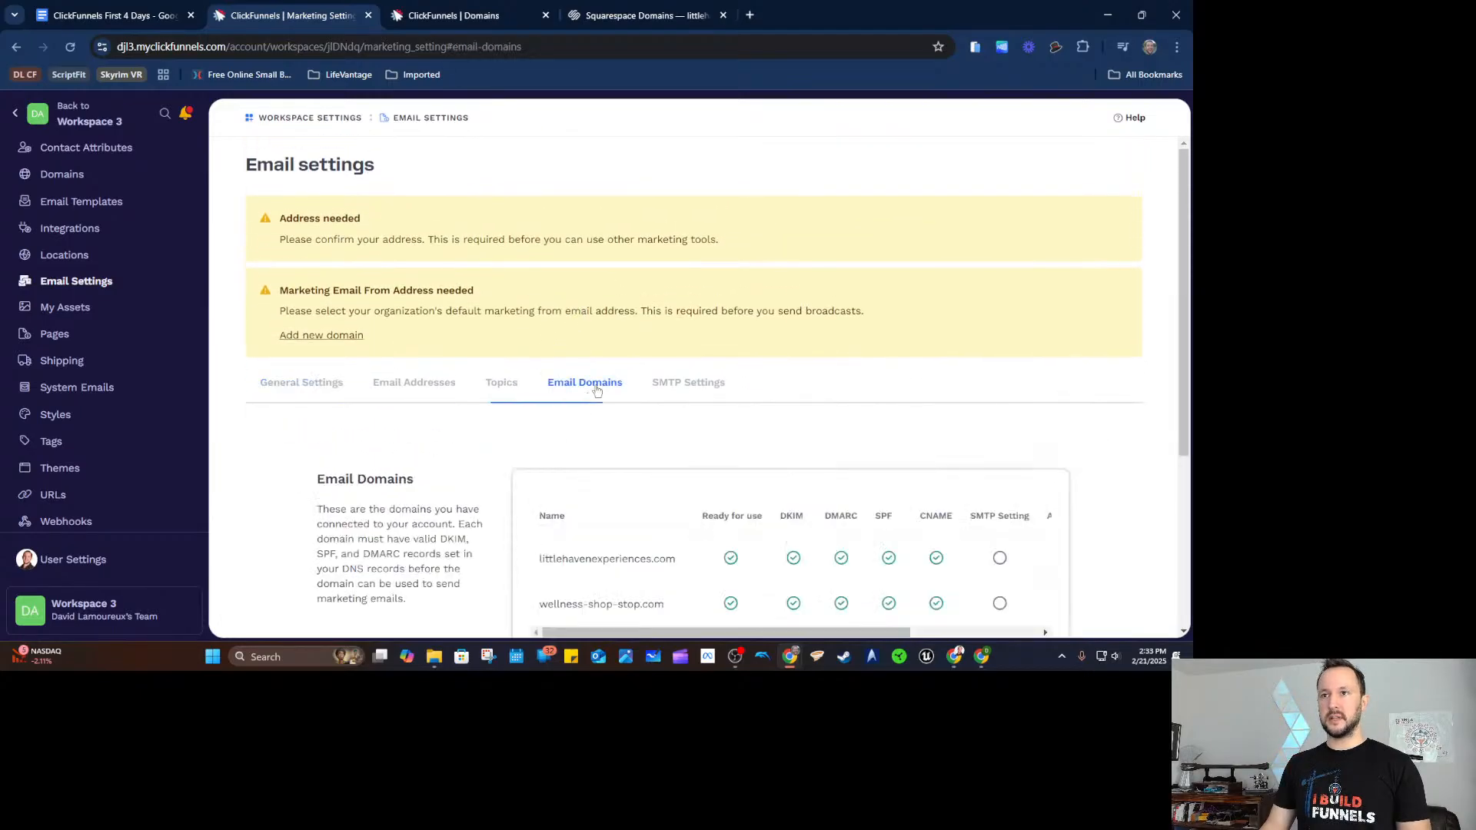
Add a sender with nickname 'Support' and username 'support' on wellness-shop-stop.com.
{"action": "left_click", "coordinate": [422, 380]}
{"action": "scroll", "coordinate": [913, 336], "scroll_direction": "down", "scroll_amount": 2}
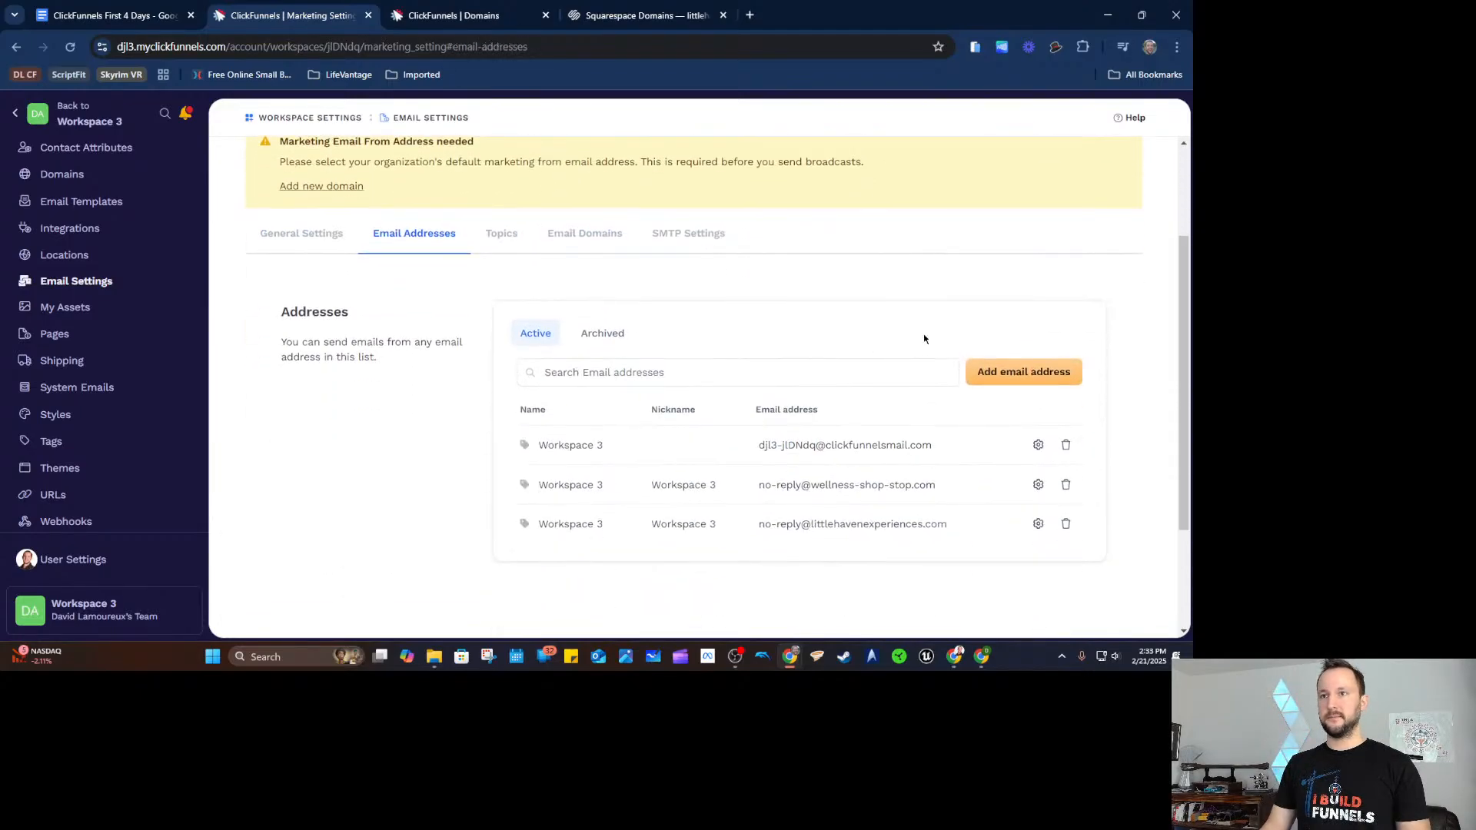
{"action": "left_click", "coordinate": [1016, 376]}
{"action": "left_click", "coordinate": [614, 292]}
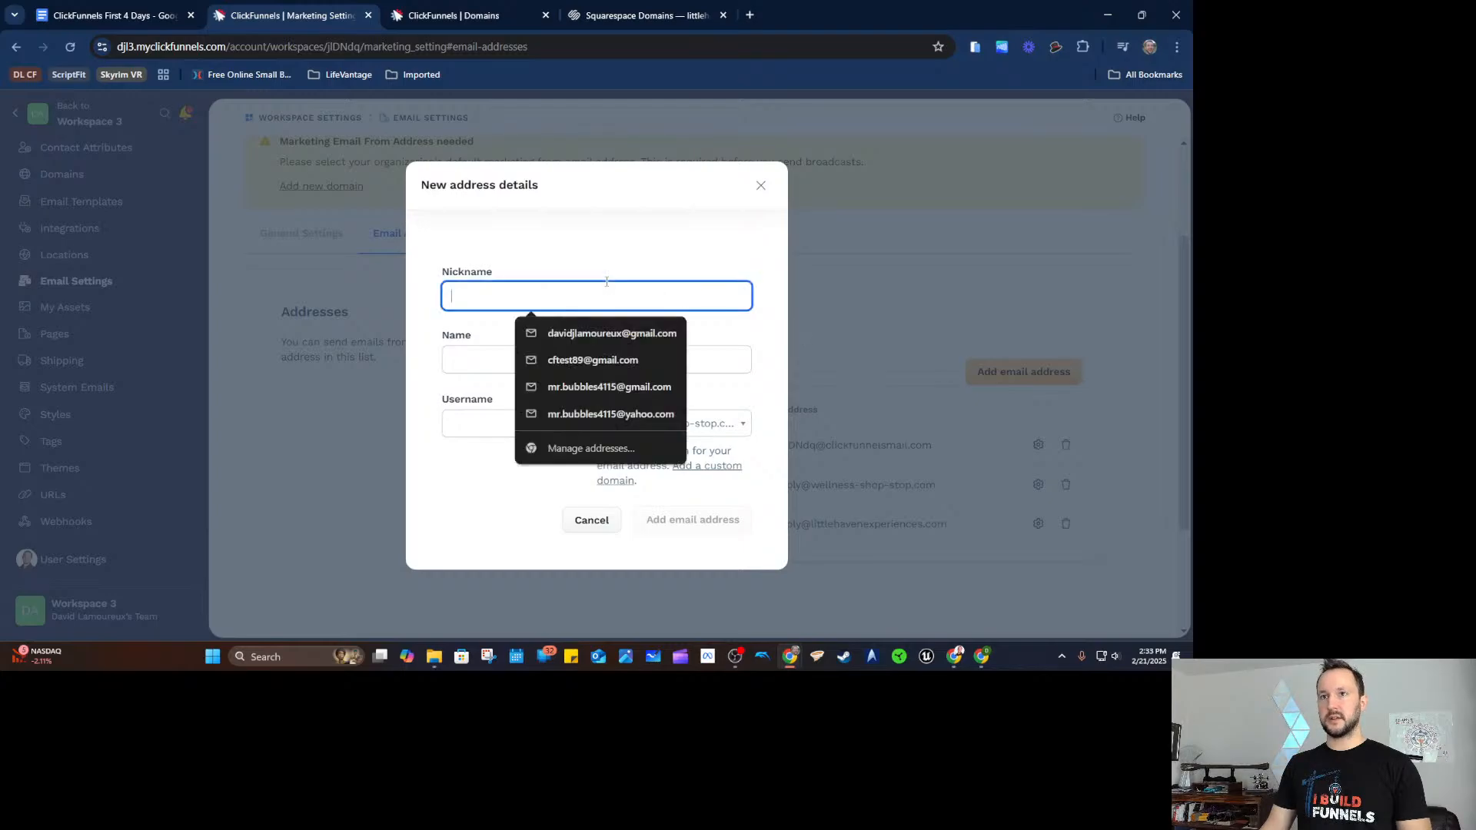
{"action": "type", "text": "Support"}
{"action": "key", "text": "Tab"}
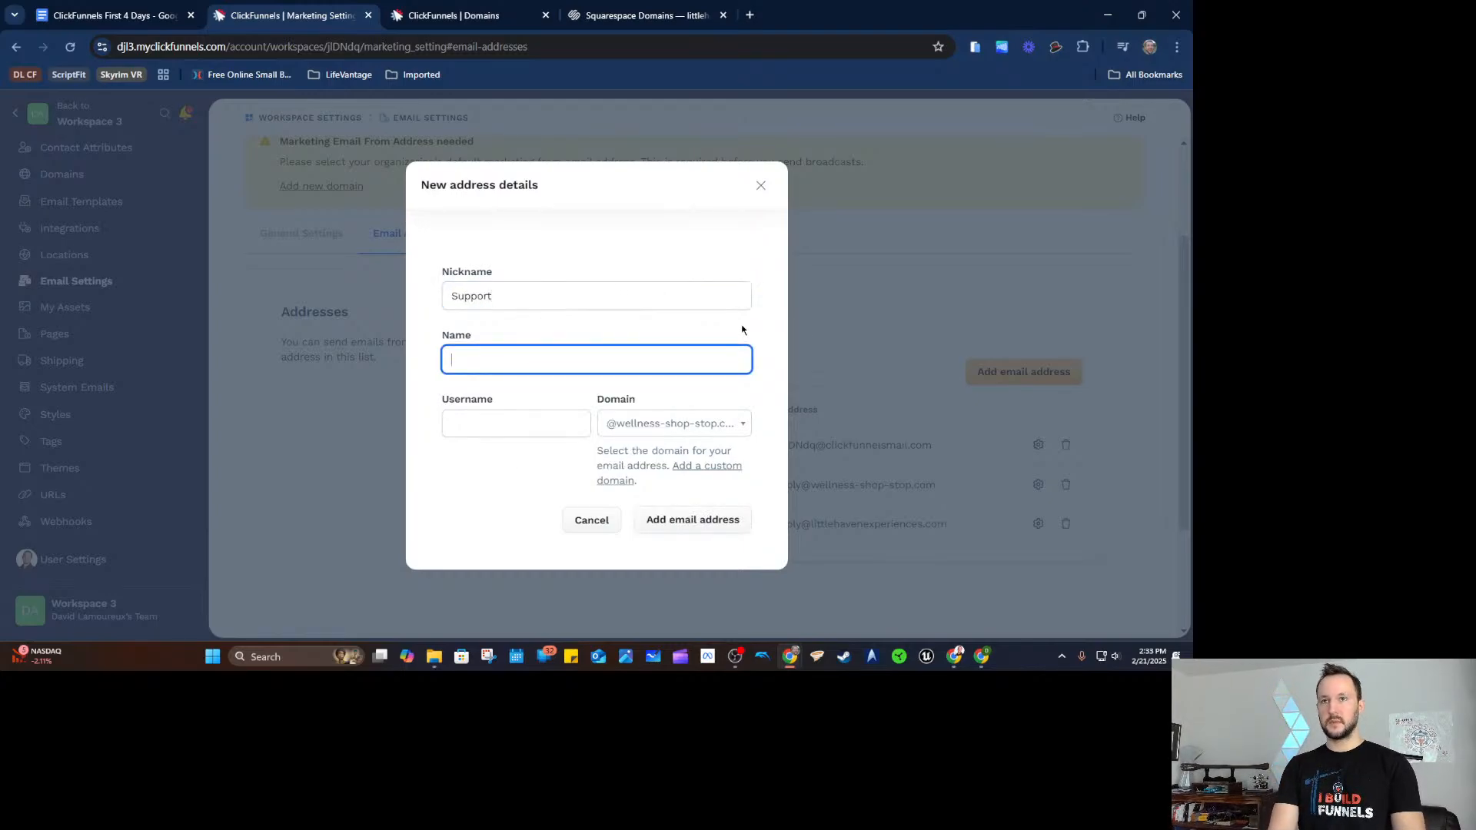
{"action": "type", "text": "Support"}
{"action": "key", "text": "Tab"}
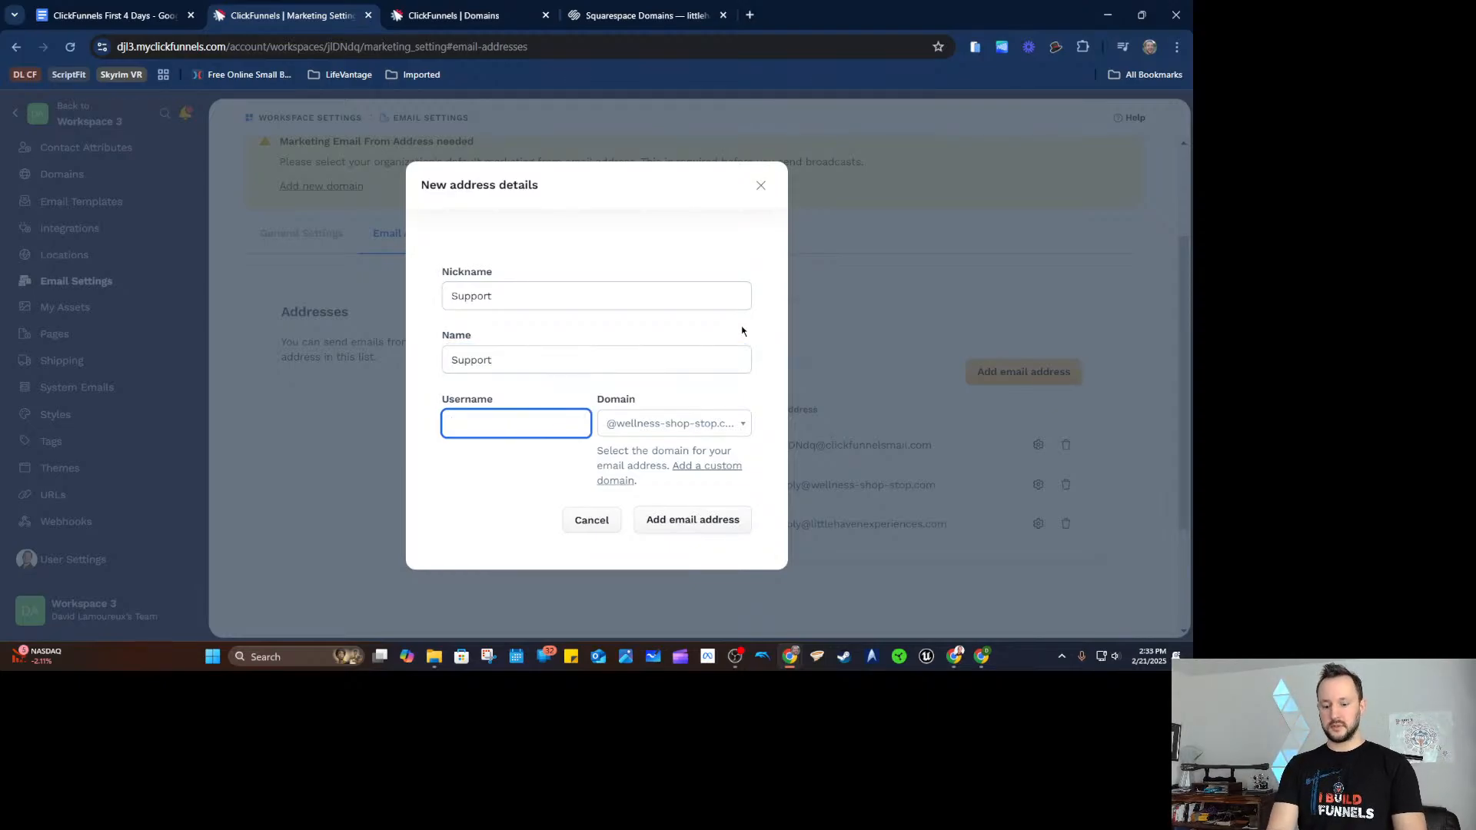
{"action": "type", "text": "support"}
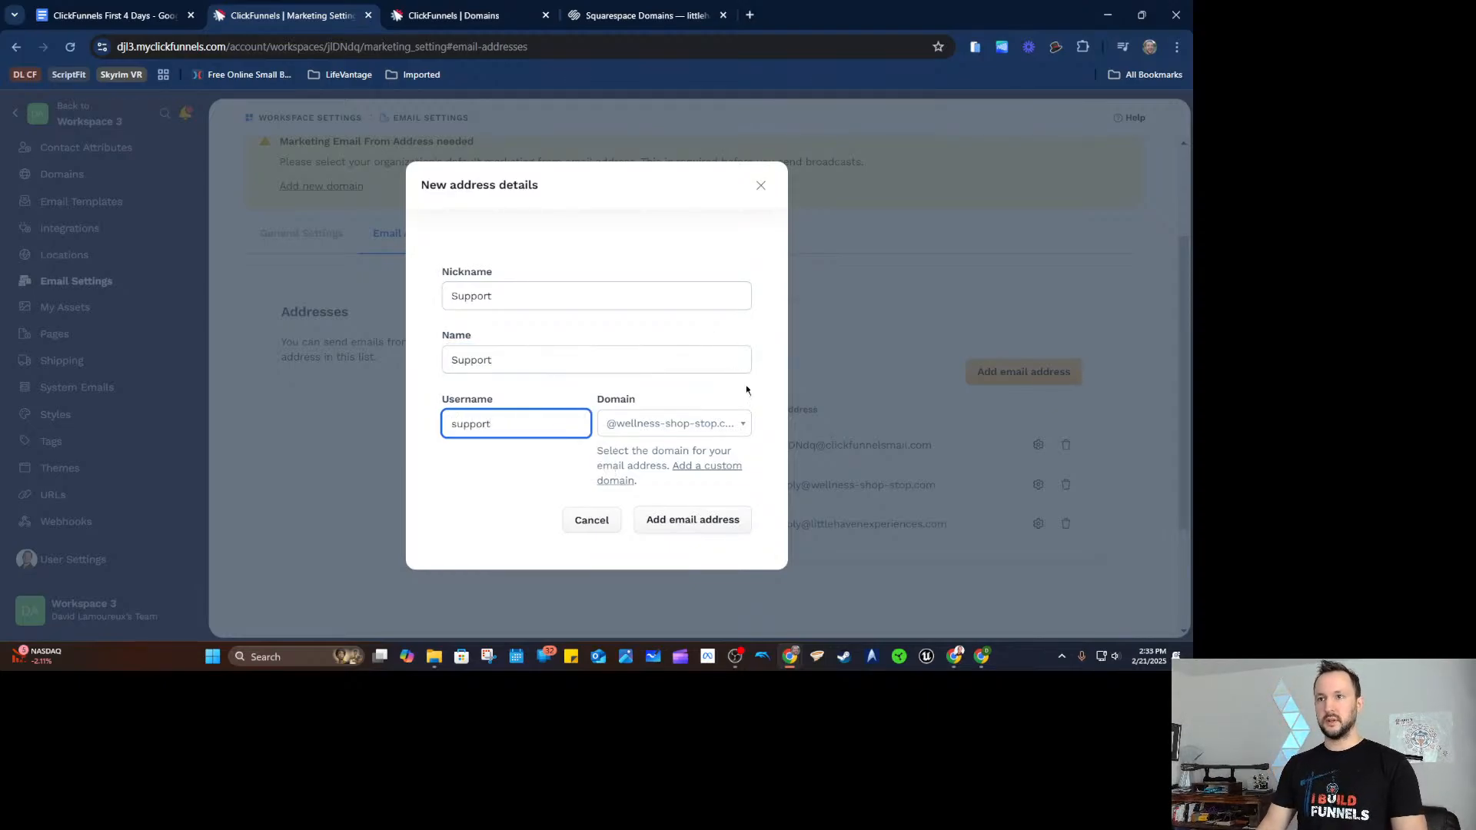
{"action": "left_click", "coordinate": [680, 518]}
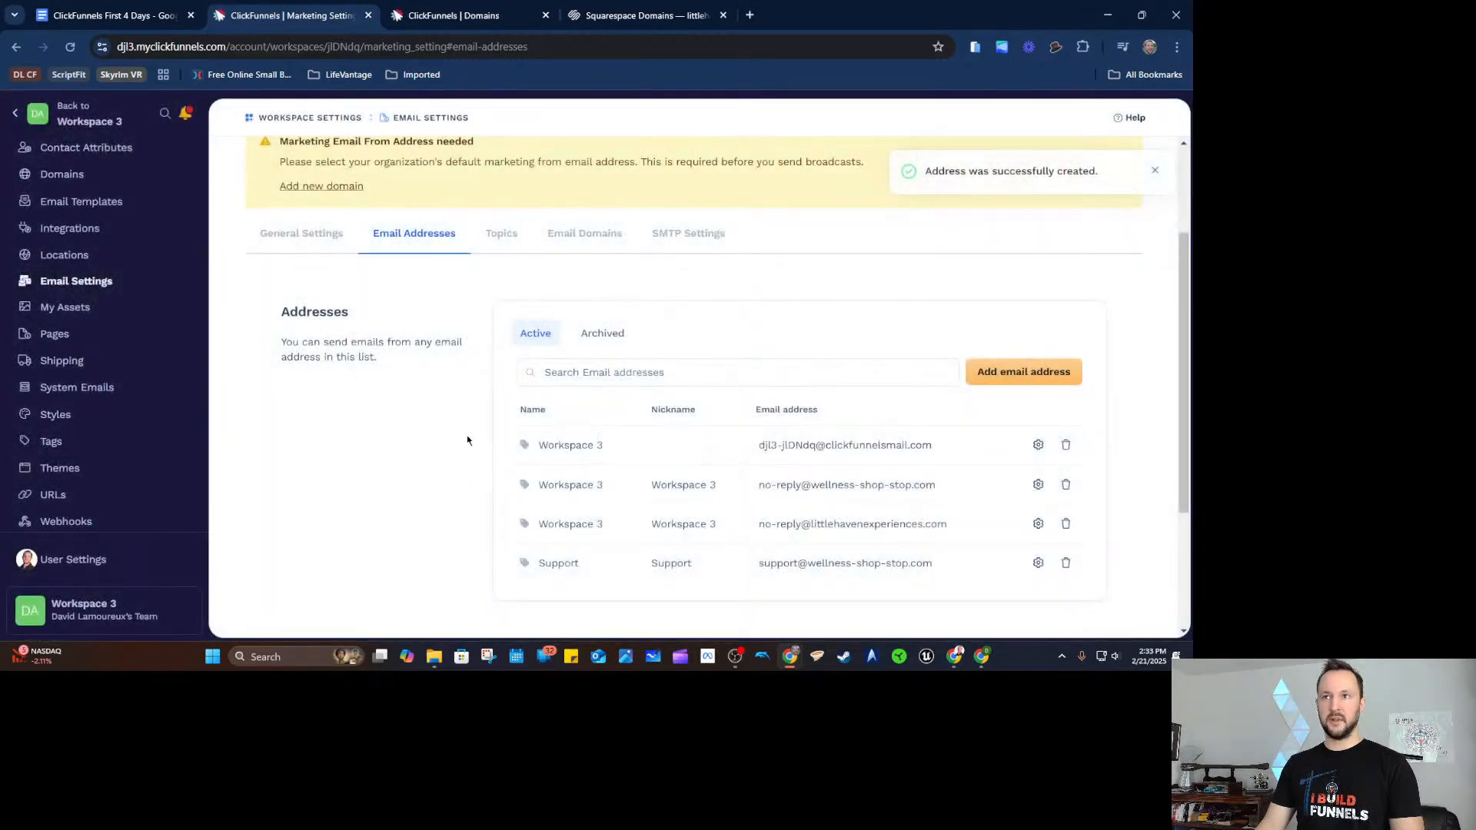
Add a personal sender using the user's own name as nickname, display name and username.
{"action": "left_click", "coordinate": [1005, 375]}
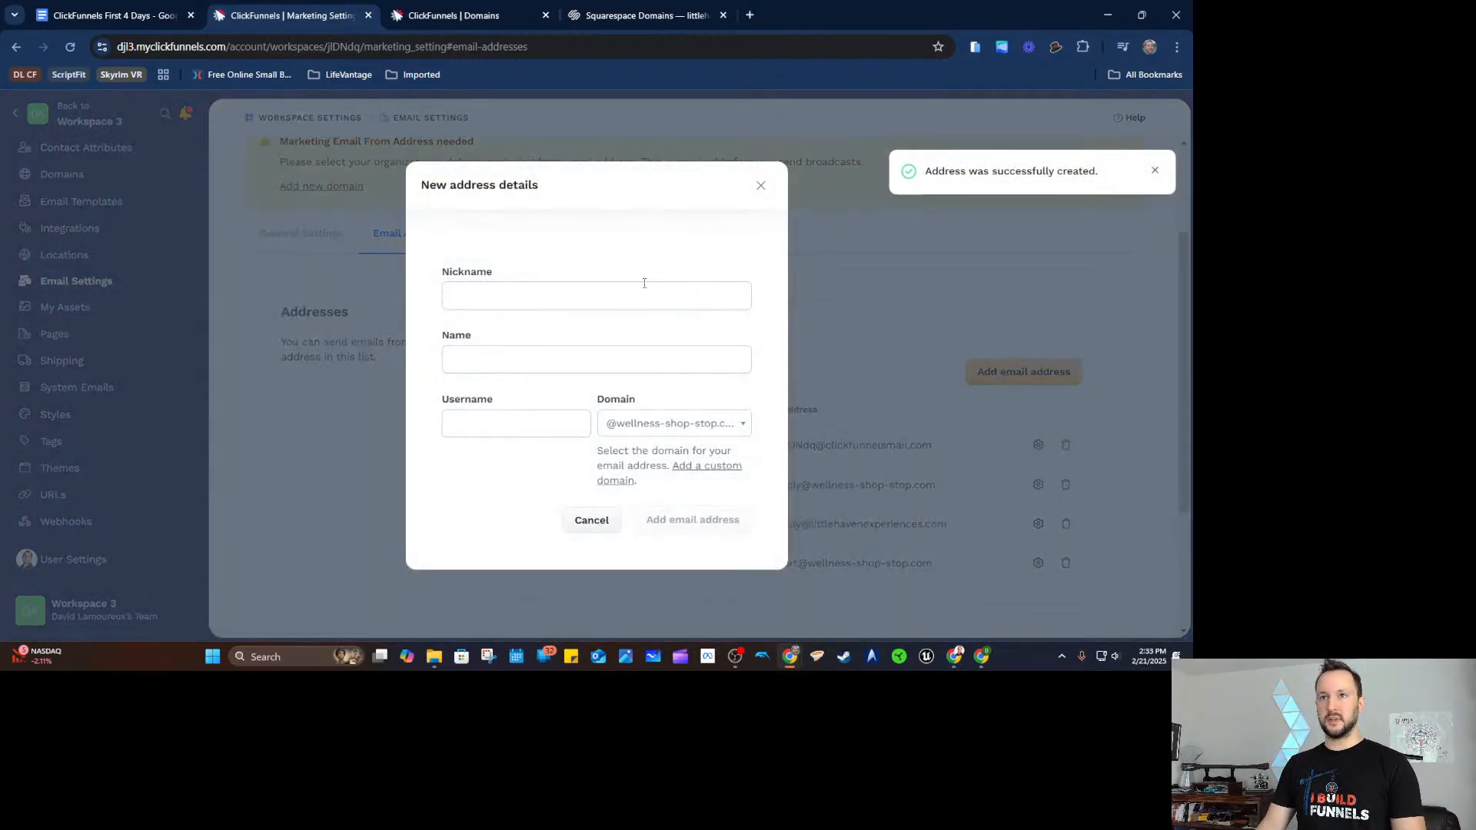
{"action": "left_click", "coordinate": [515, 424]}
{"action": "left_click", "coordinate": [540, 461]}
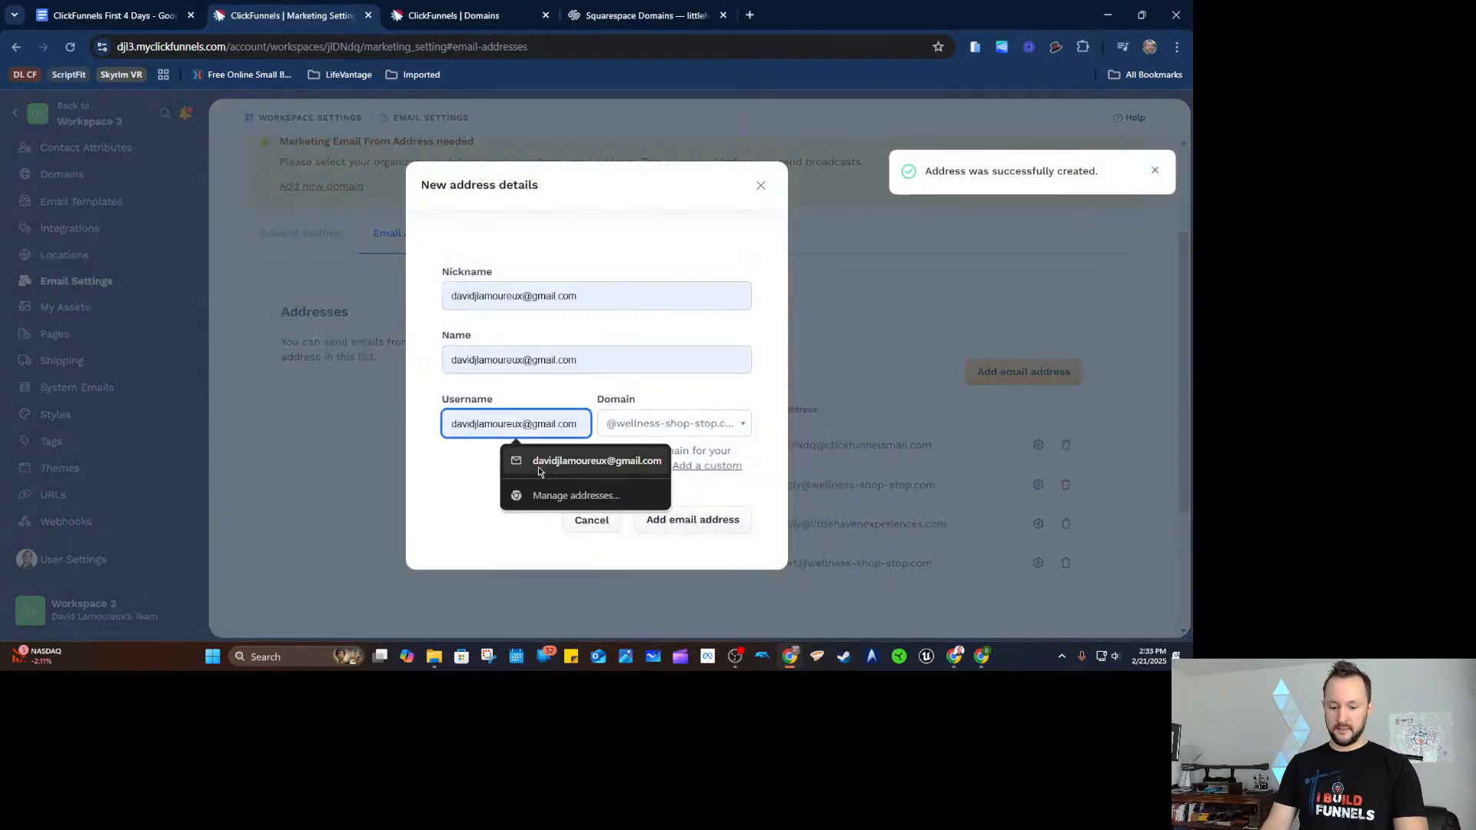
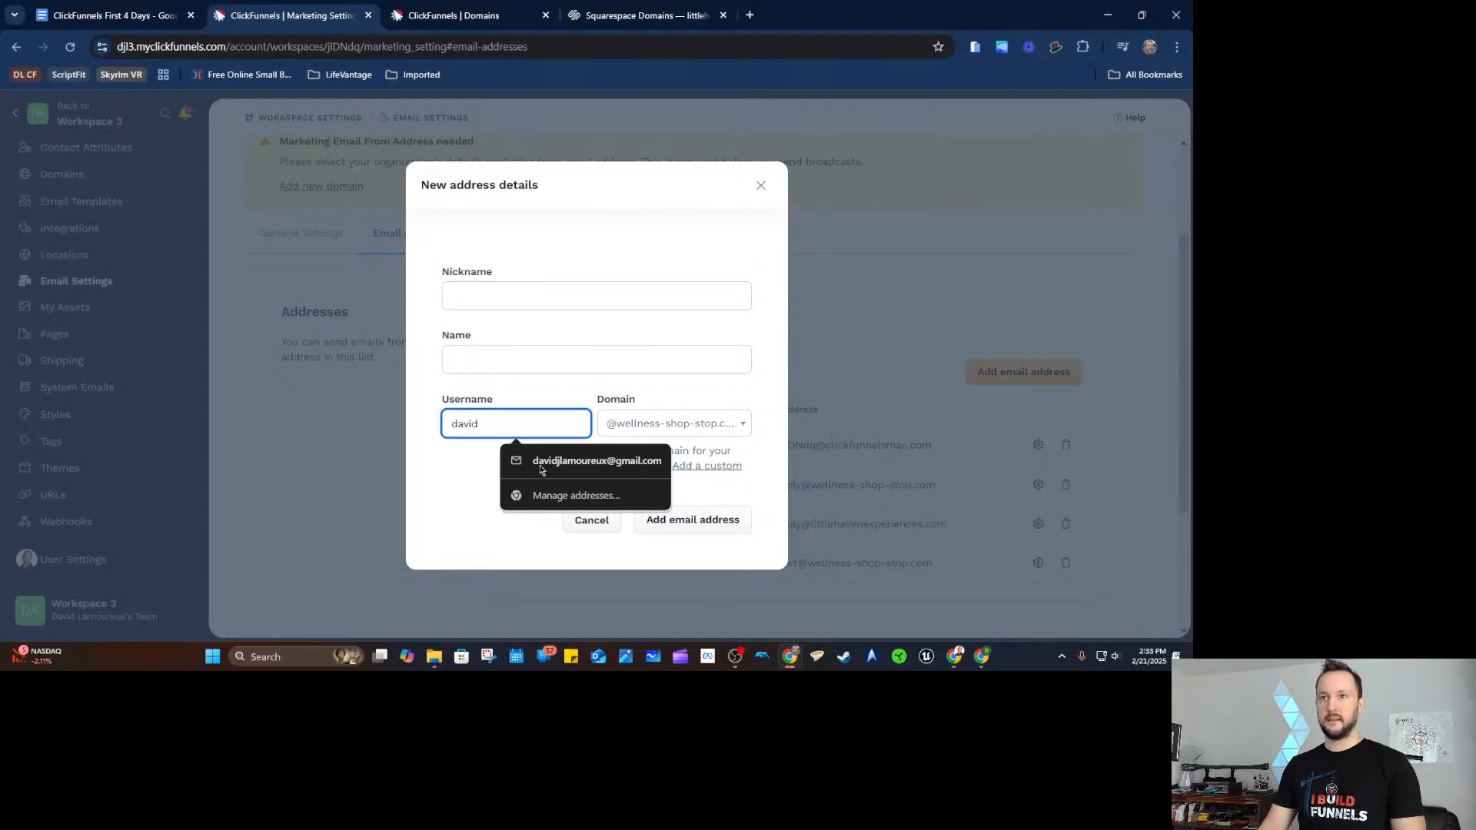
{"action": "left_click", "coordinate": [449, 492]}
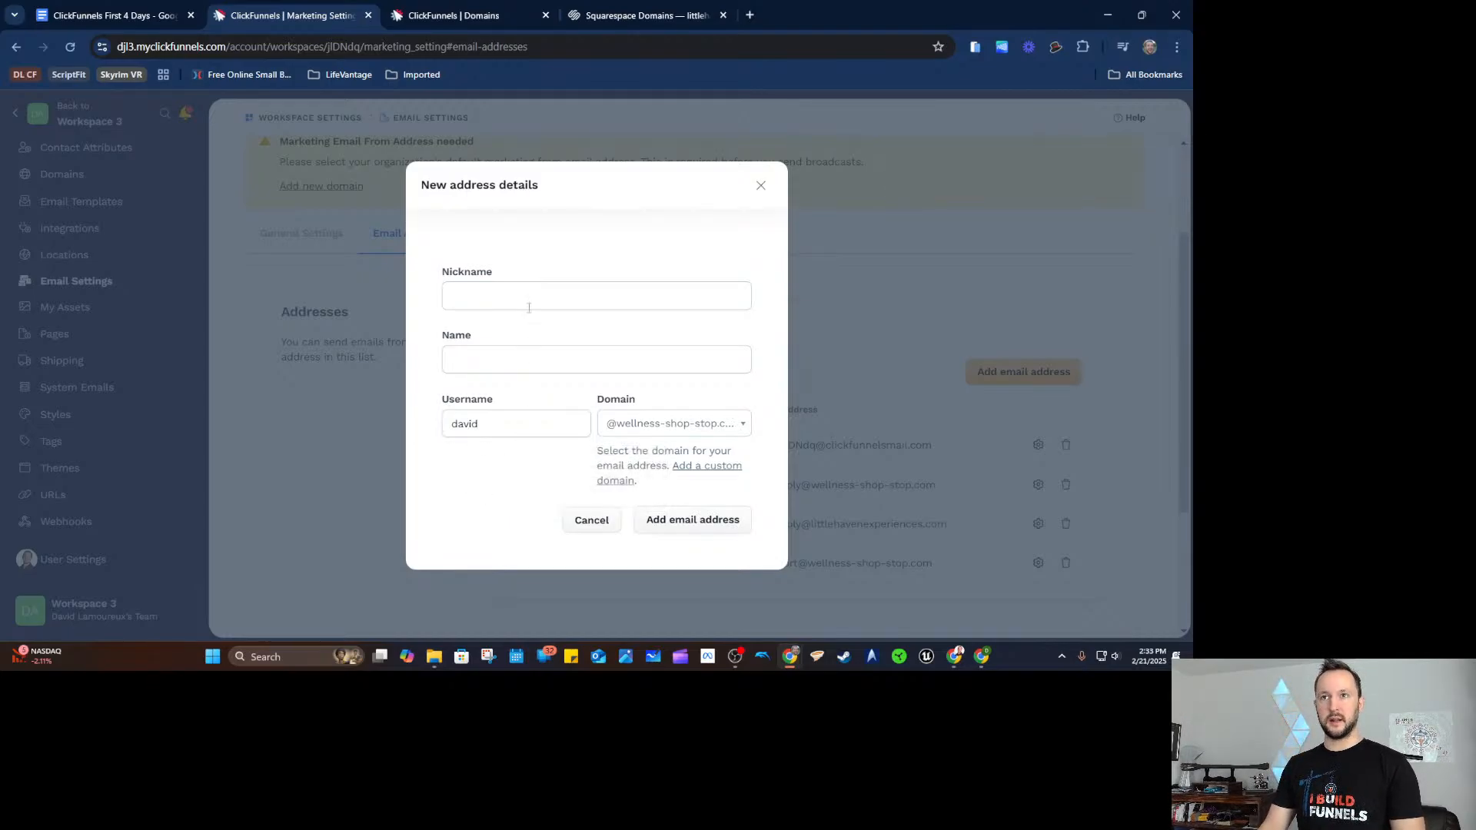
{"action": "left_click", "coordinate": [520, 350]}
{"action": "type", "text": "David"}
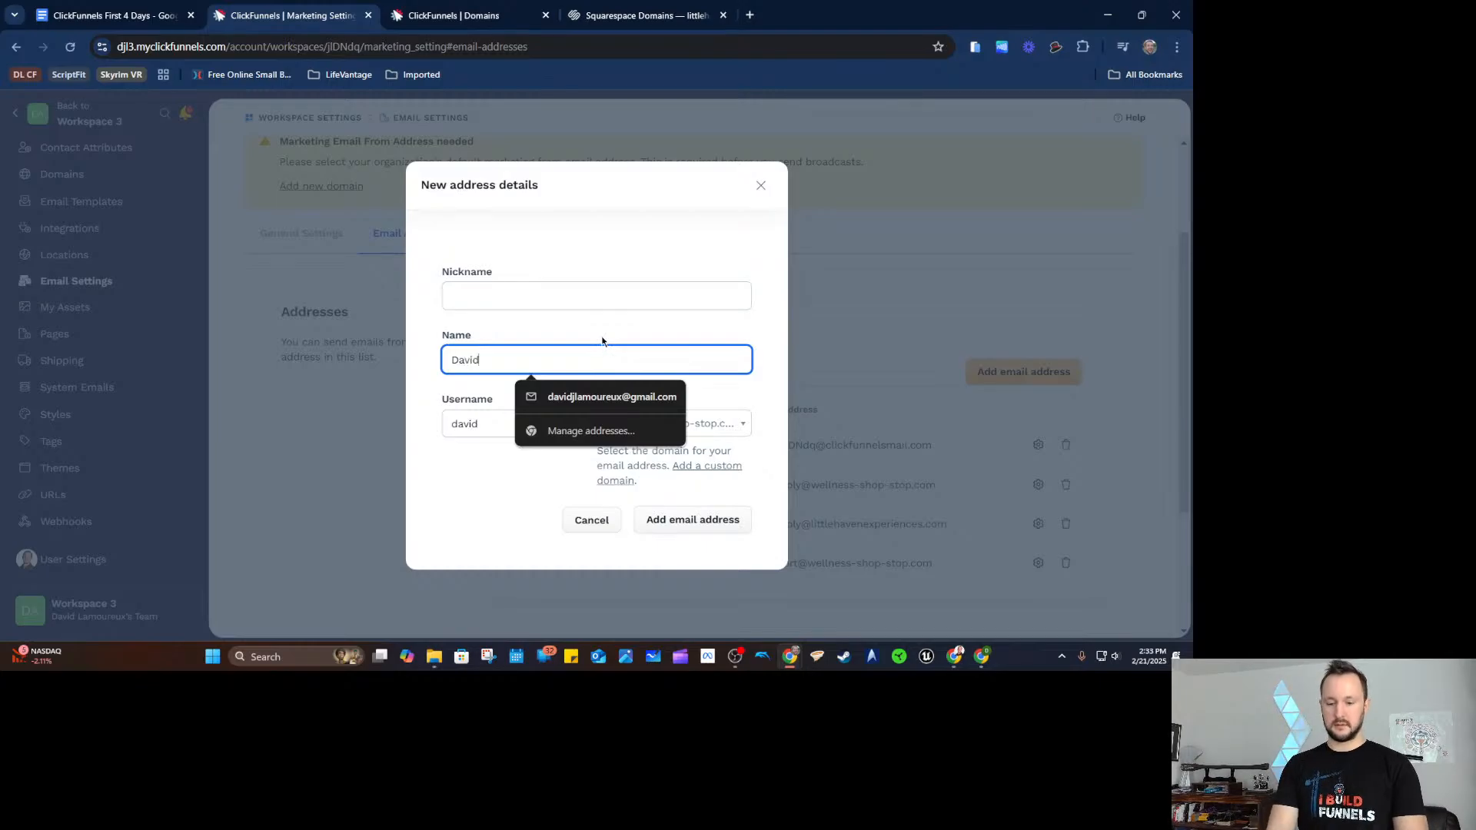
{"action": "key", "text": "shift+Tab"}
{"action": "type", "text": "Daivd"}
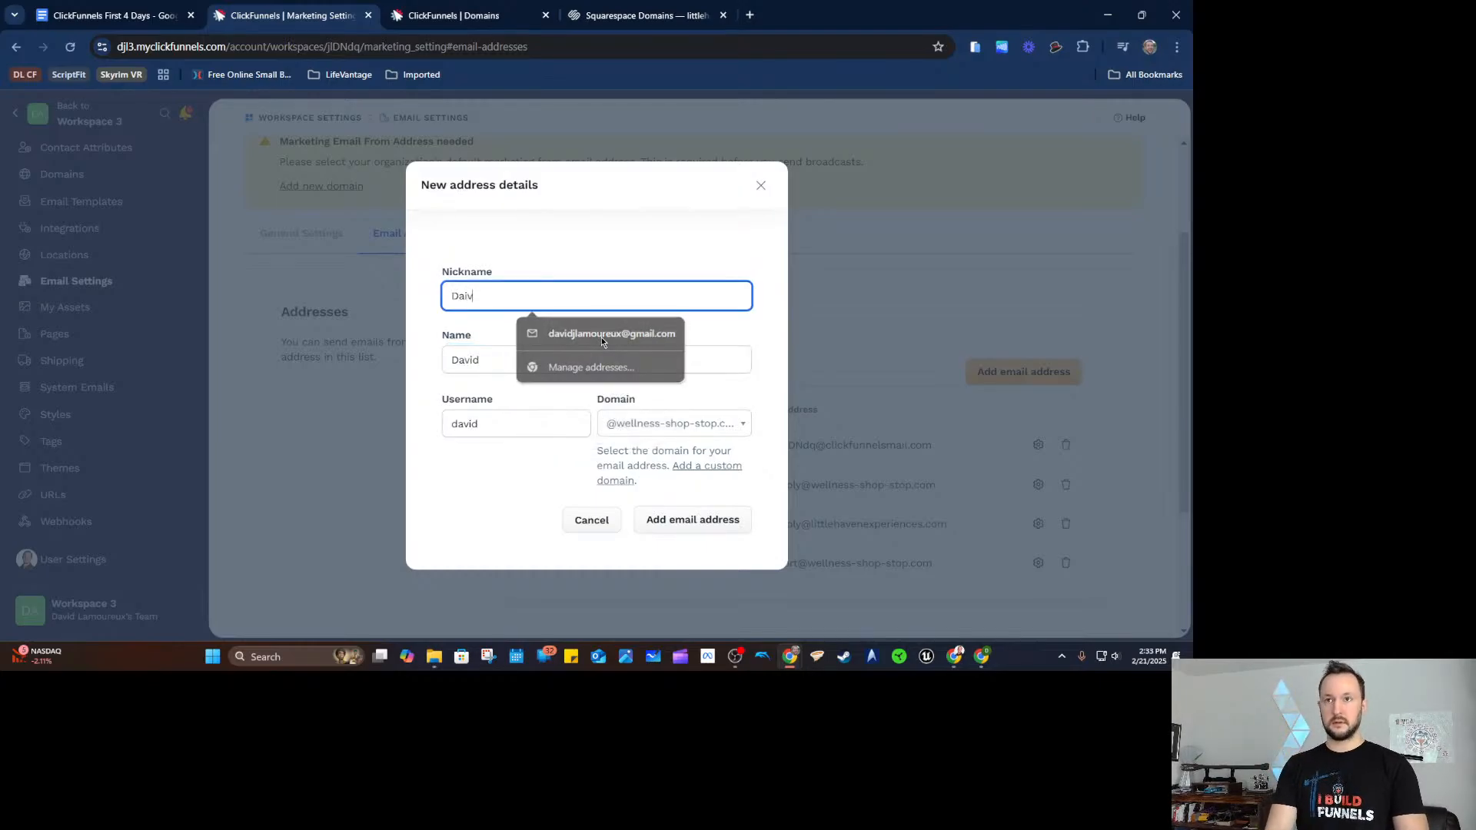
{"action": "key", "text": "BackSpace"}
{"action": "key", "text": "BackSpace"}
{"action": "key", "text": "BackSpace"}
{"action": "type", "text": "vid"}
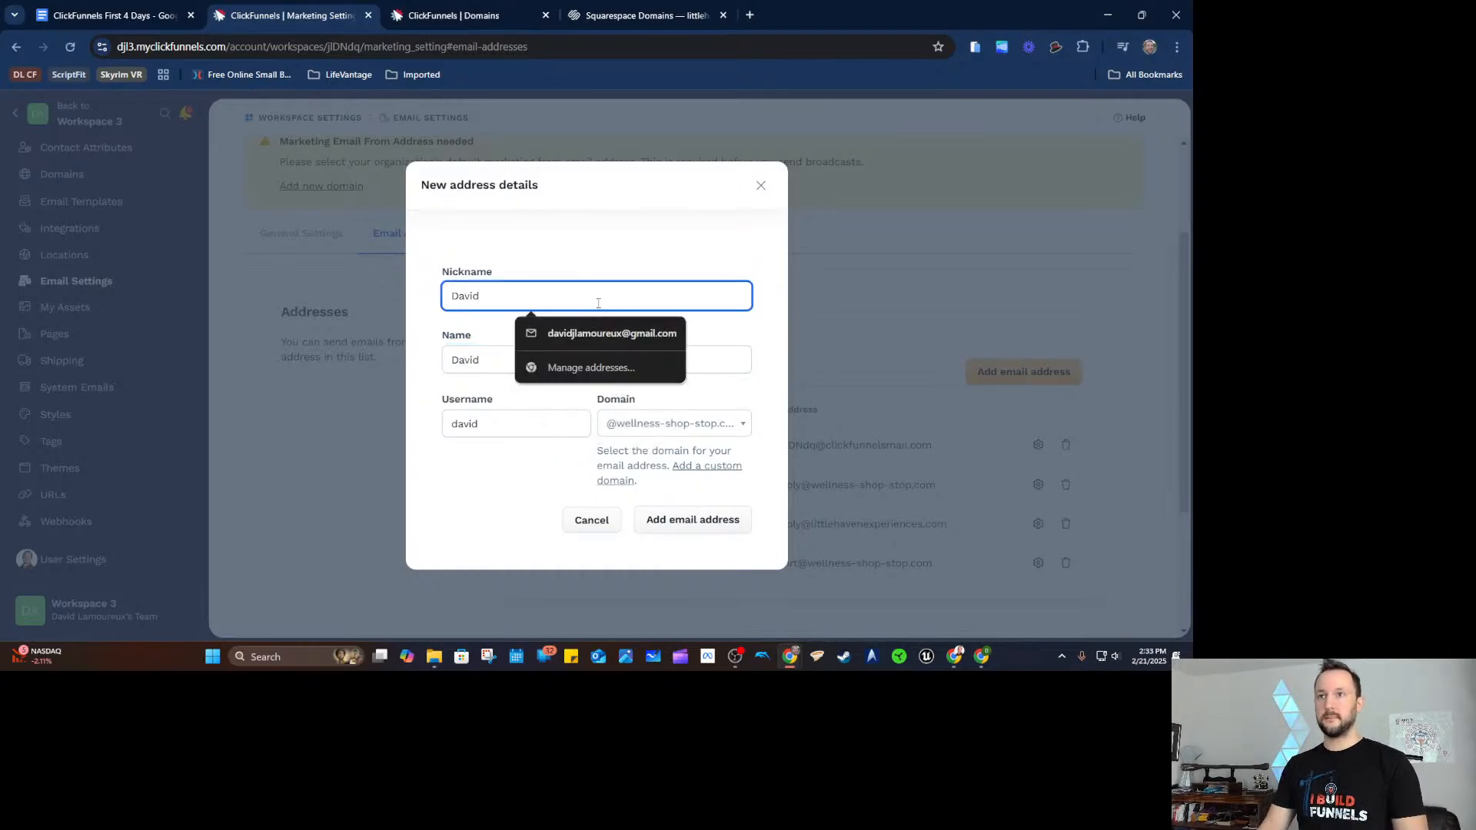
{"action": "left_click", "coordinate": [693, 349]}
{"action": "left_click", "coordinate": [692, 520]}
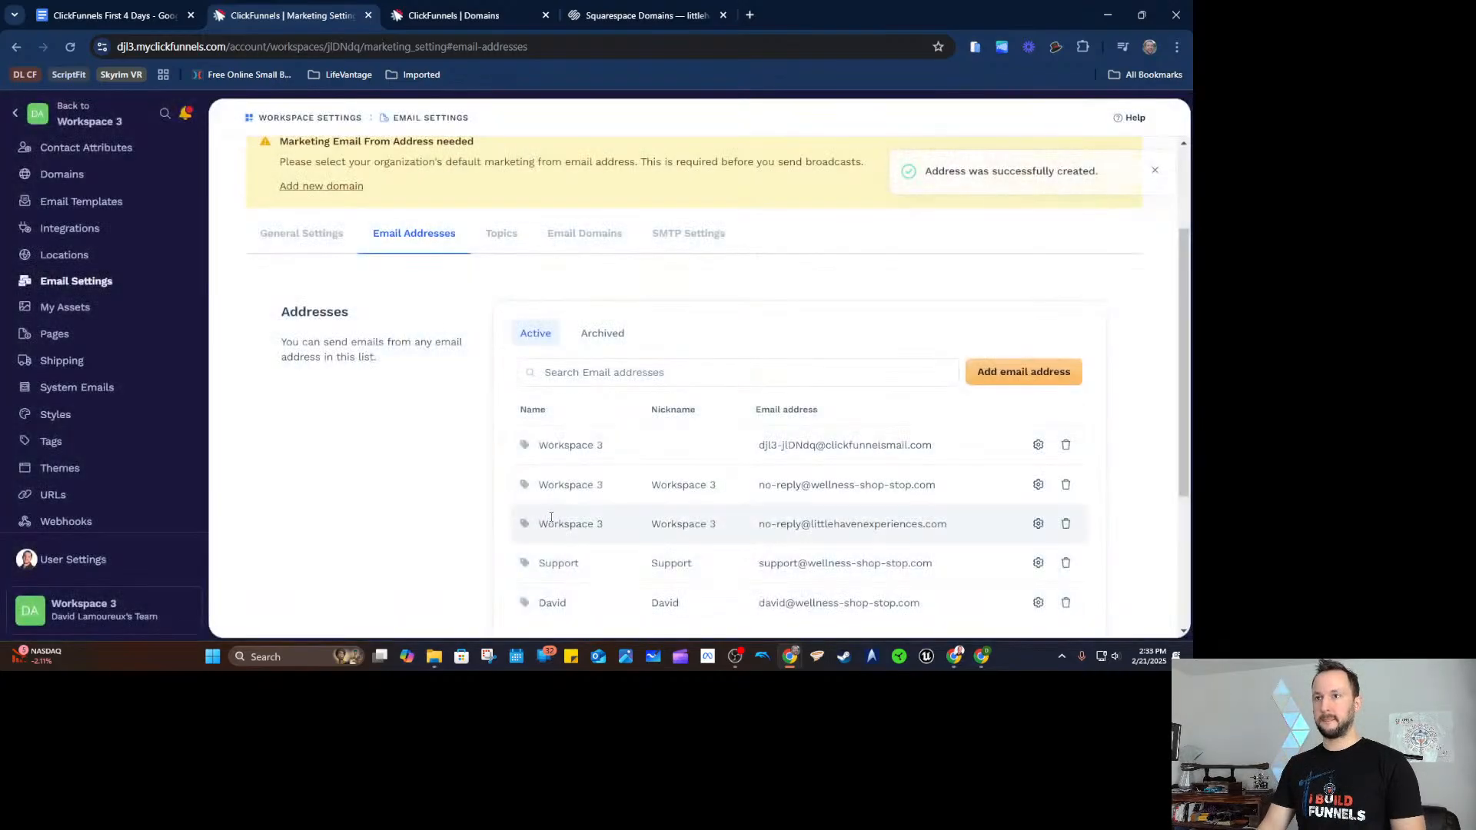
{"action": "scroll", "coordinate": [441, 465], "scroll_direction": "down", "scroll_amount": 1}
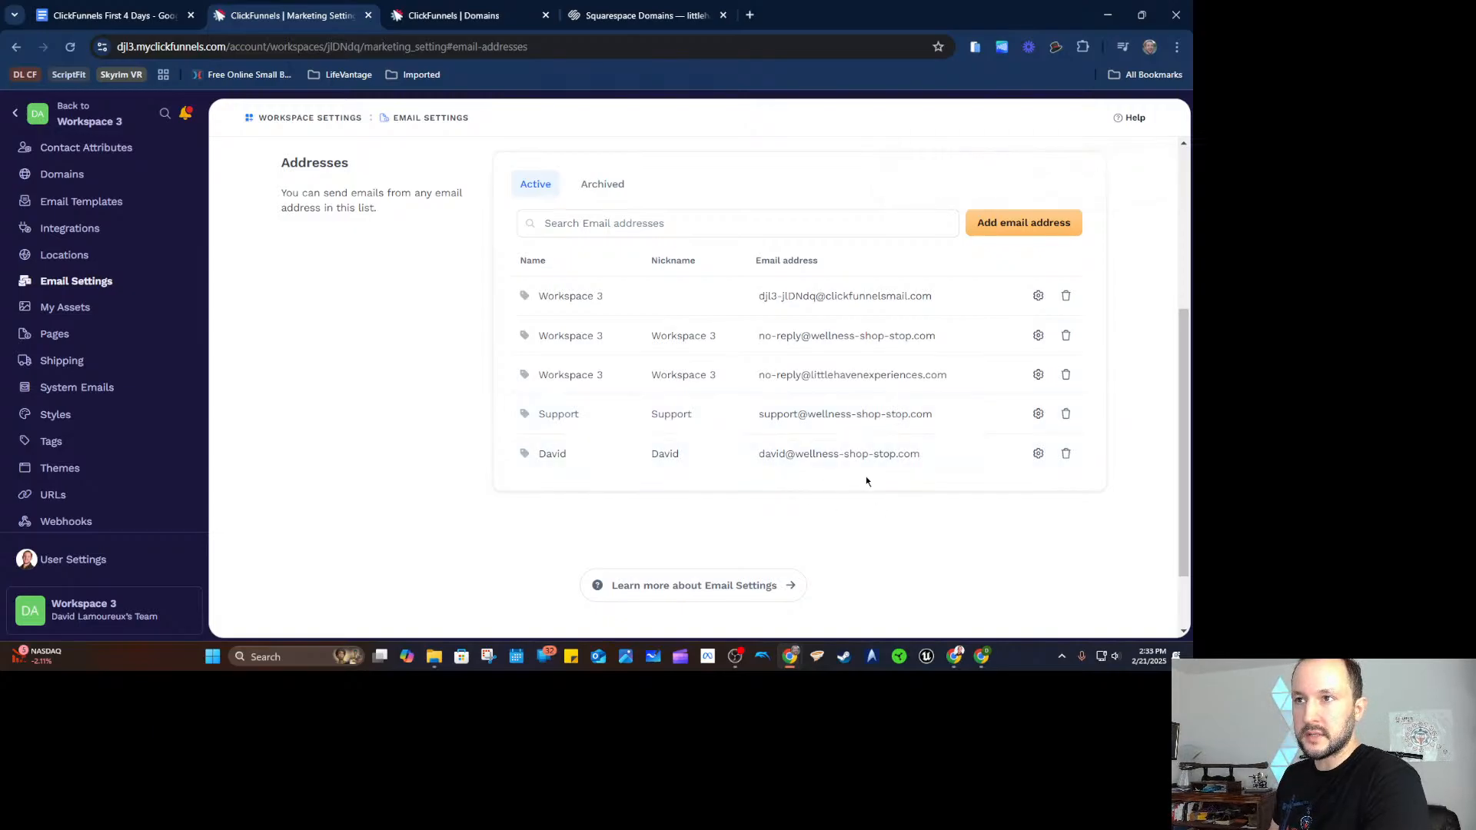
{"action": "scroll", "coordinate": [369, 269], "scroll_direction": "up", "scroll_amount": 4}
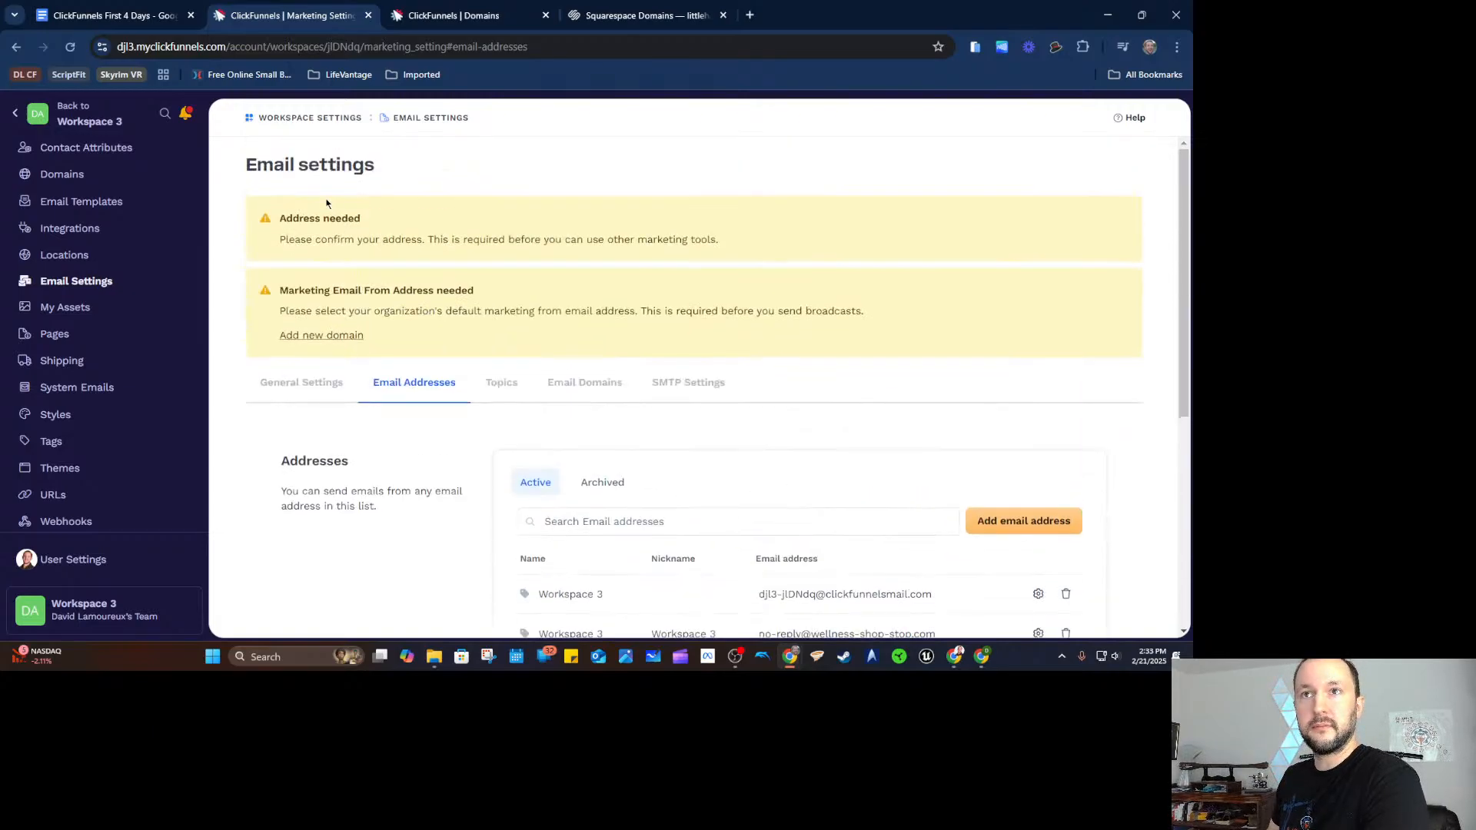
In general email settings, try the personal address as system sender and reply-to.
{"action": "left_click", "coordinate": [319, 382]}
{"action": "scroll", "coordinate": [349, 395], "scroll_direction": "down", "scroll_amount": 8}
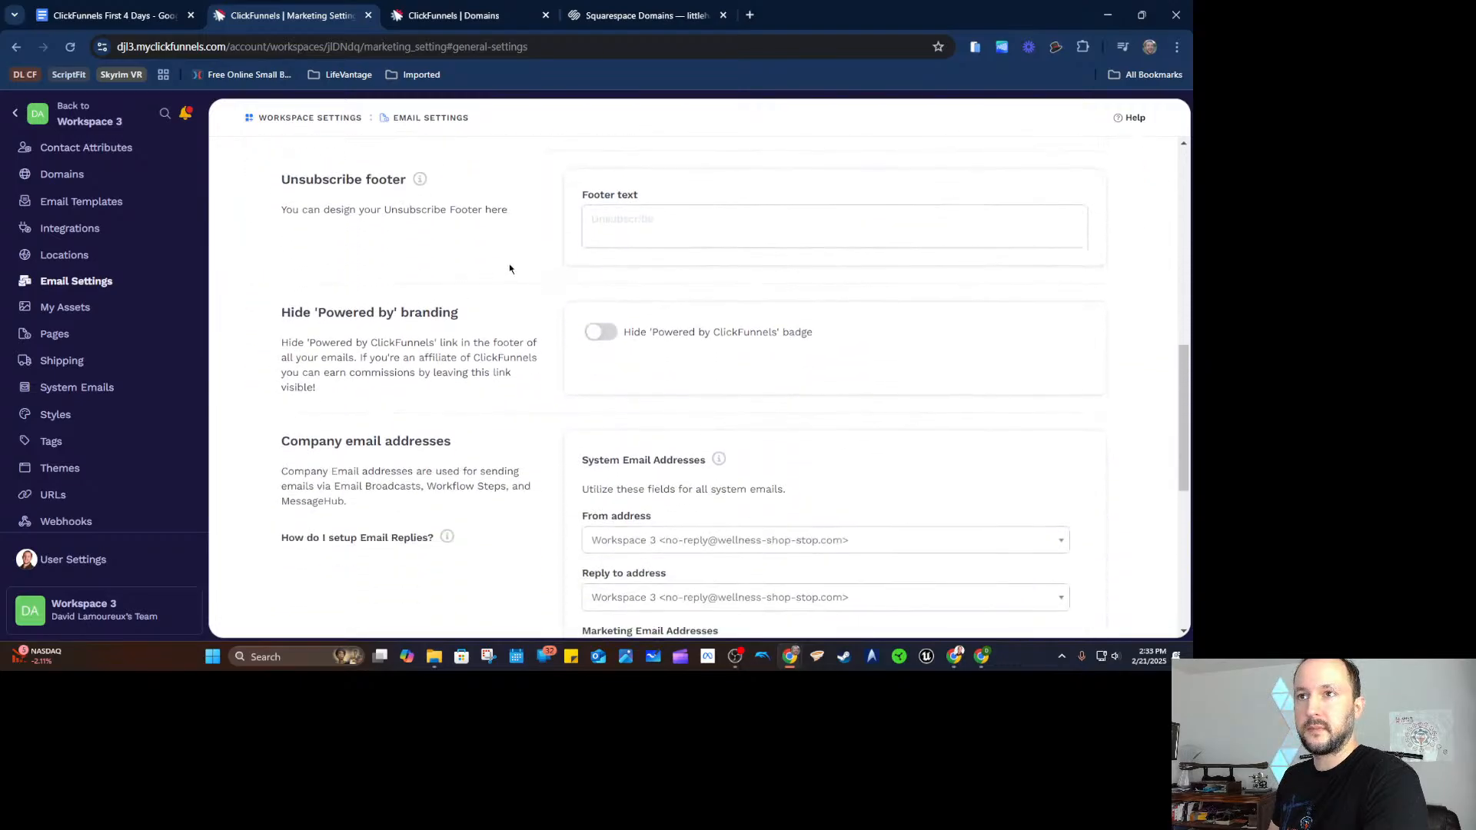
{"action": "scroll", "coordinate": [498, 269], "scroll_direction": "down", "scroll_amount": 4}
{"action": "left_click", "coordinate": [693, 245]}
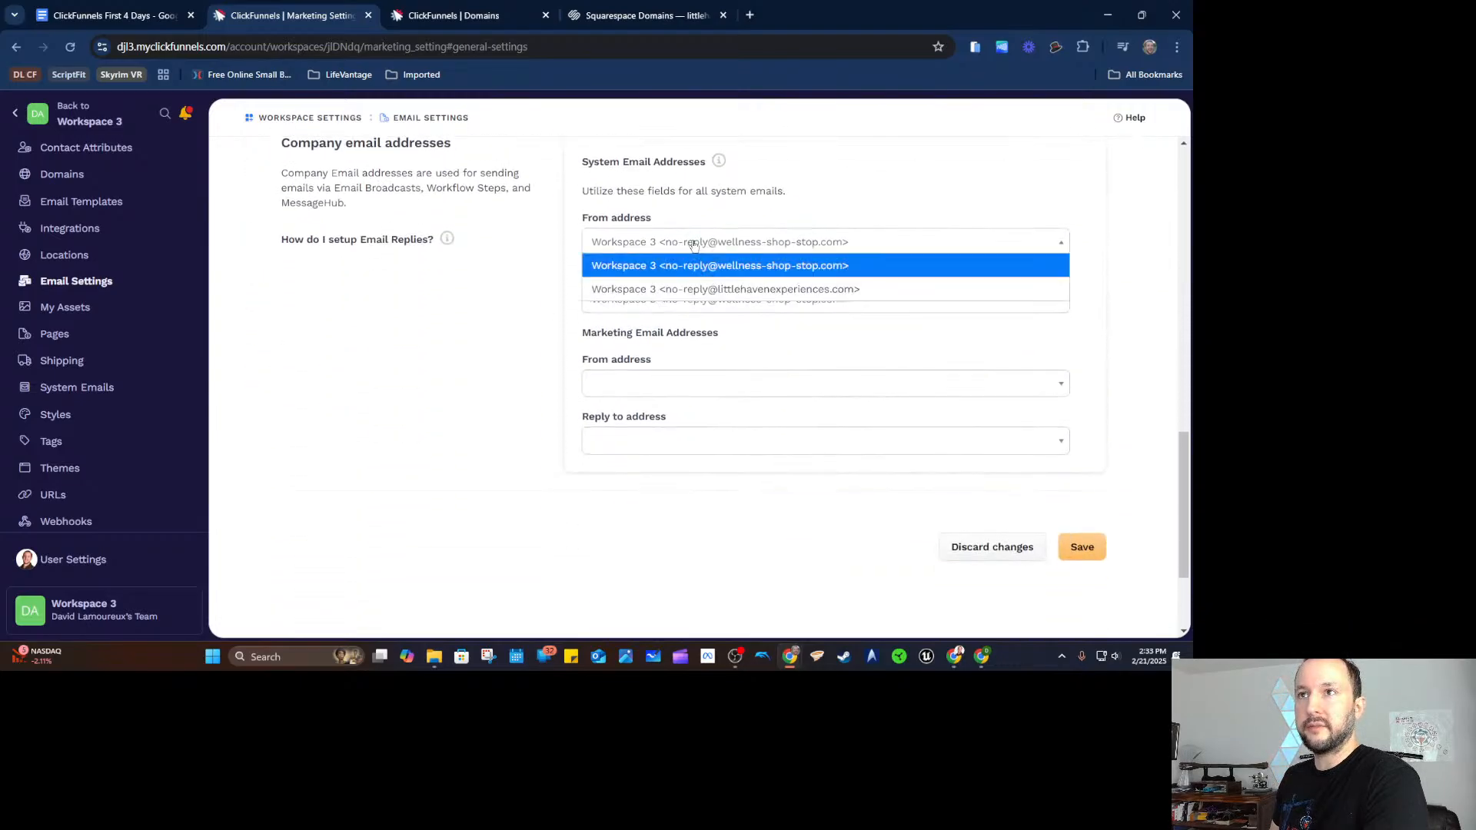
{"action": "left_click", "coordinate": [598, 266]}
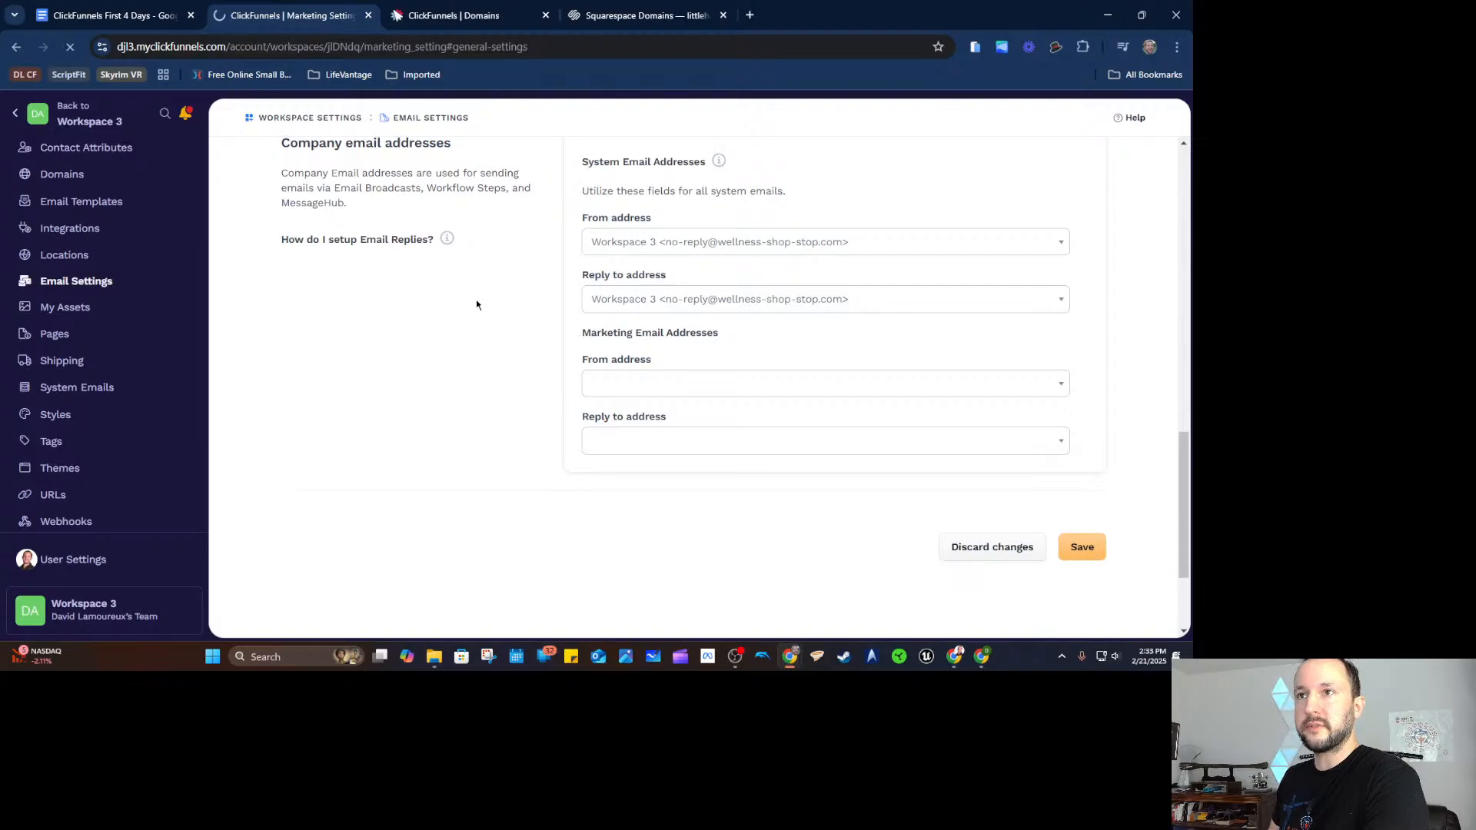
{"action": "scroll", "coordinate": [492, 346], "scroll_direction": "down", "scroll_amount": 12}
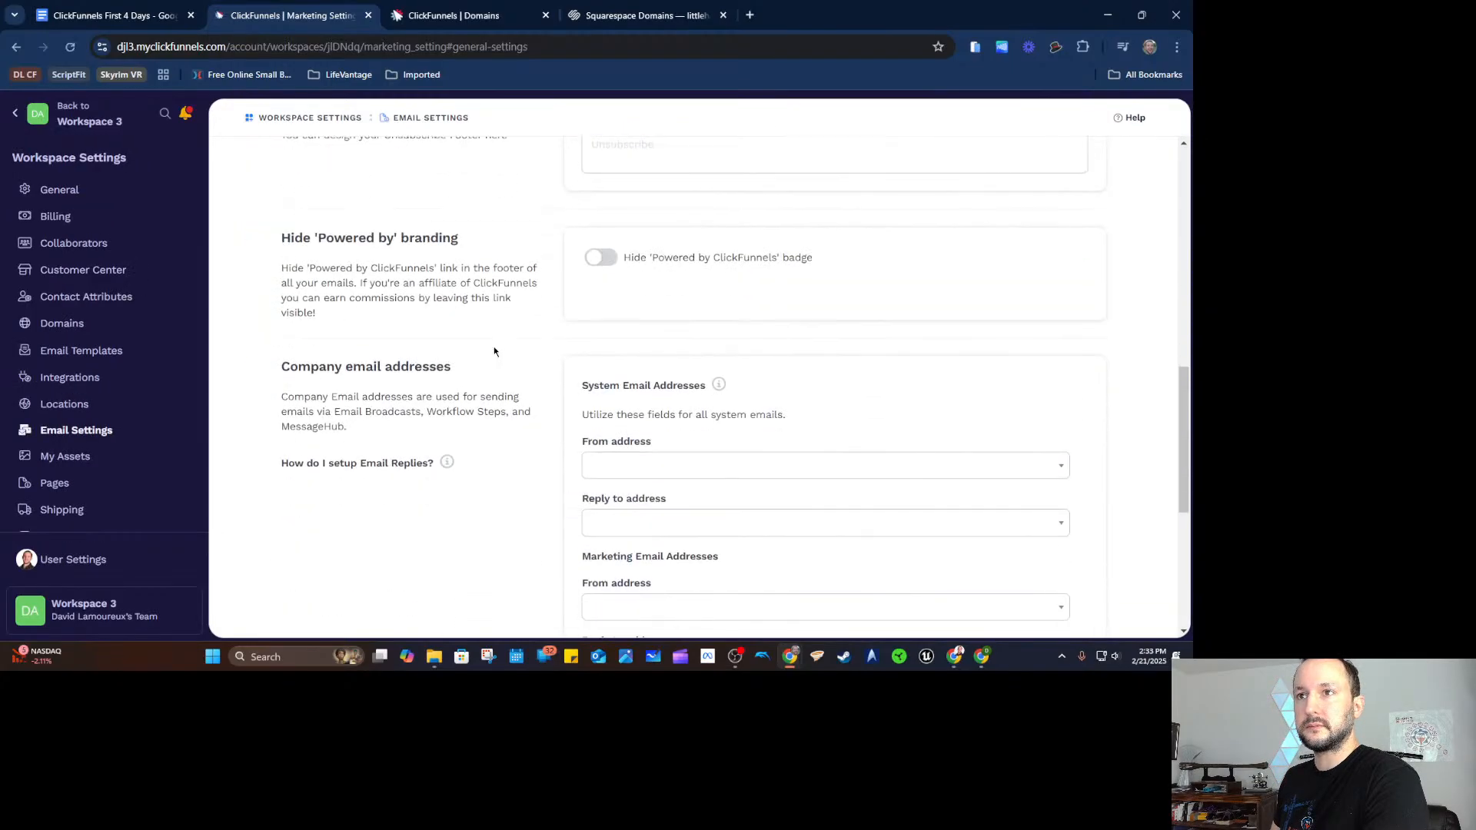
{"action": "left_click", "coordinate": [734, 315]}
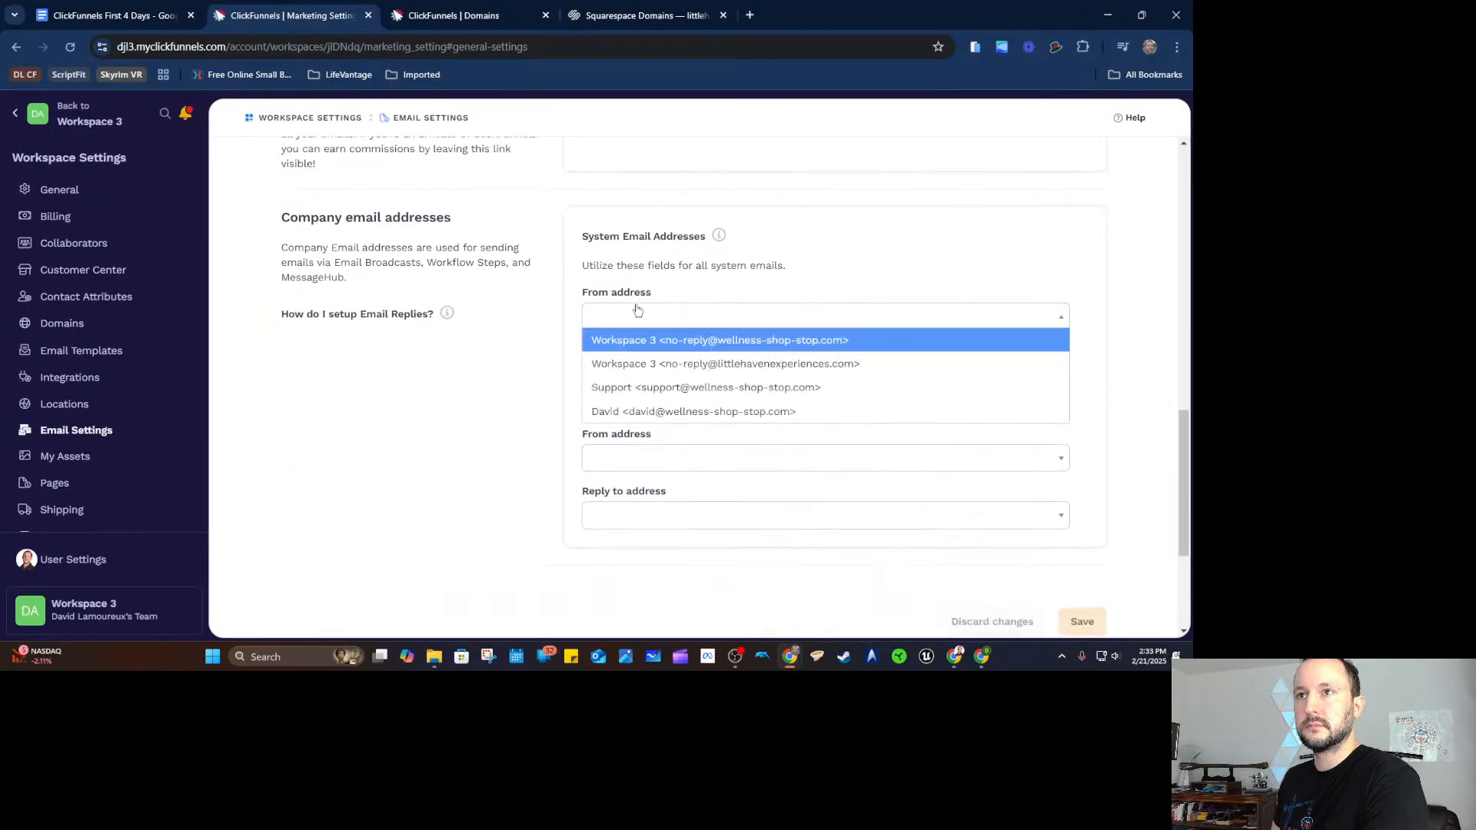
{"action": "left_click", "coordinate": [815, 411]}
{"action": "left_click", "coordinate": [800, 382]}
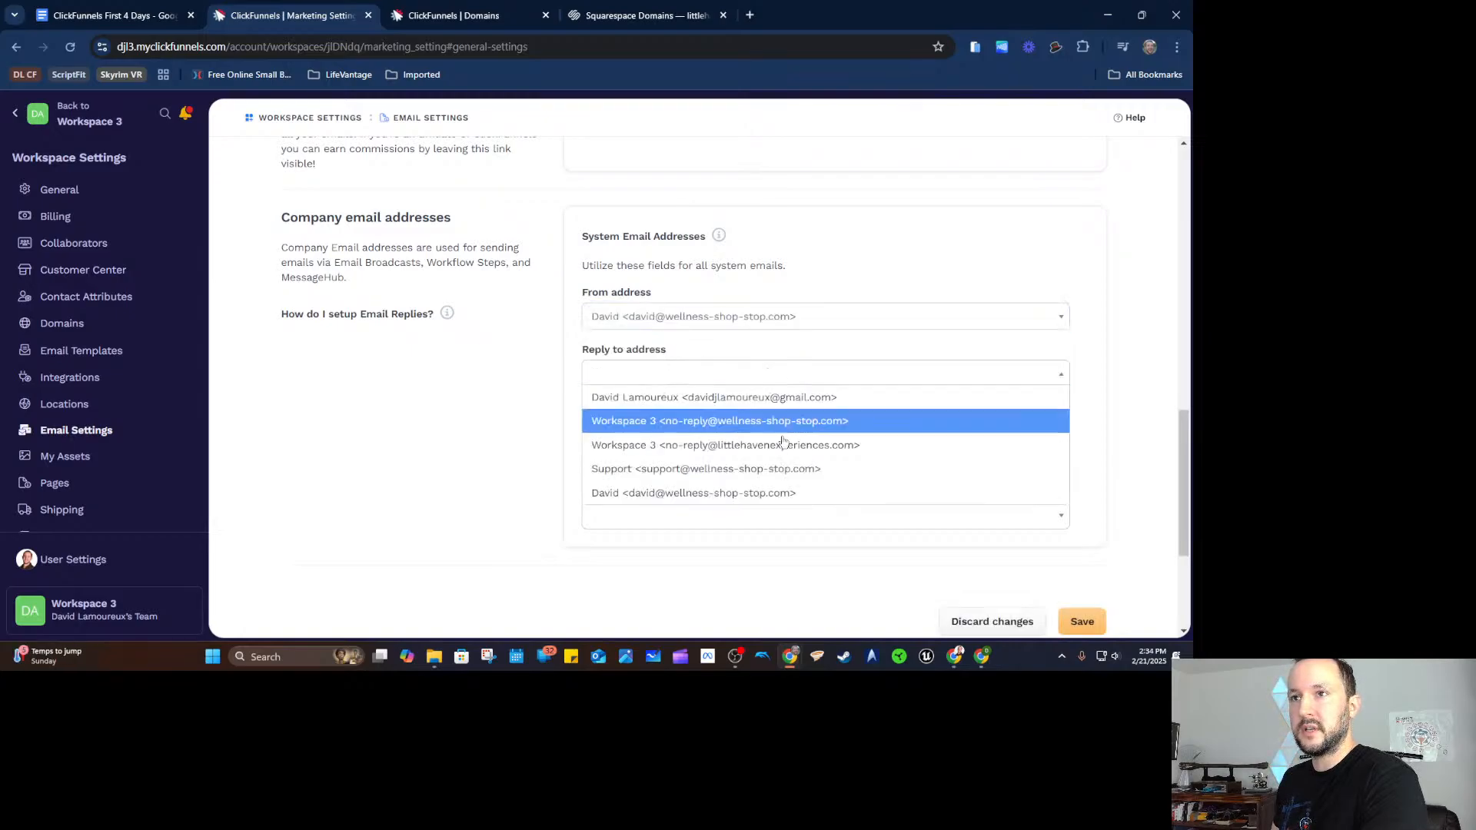
{"action": "left_click", "coordinate": [778, 493]}
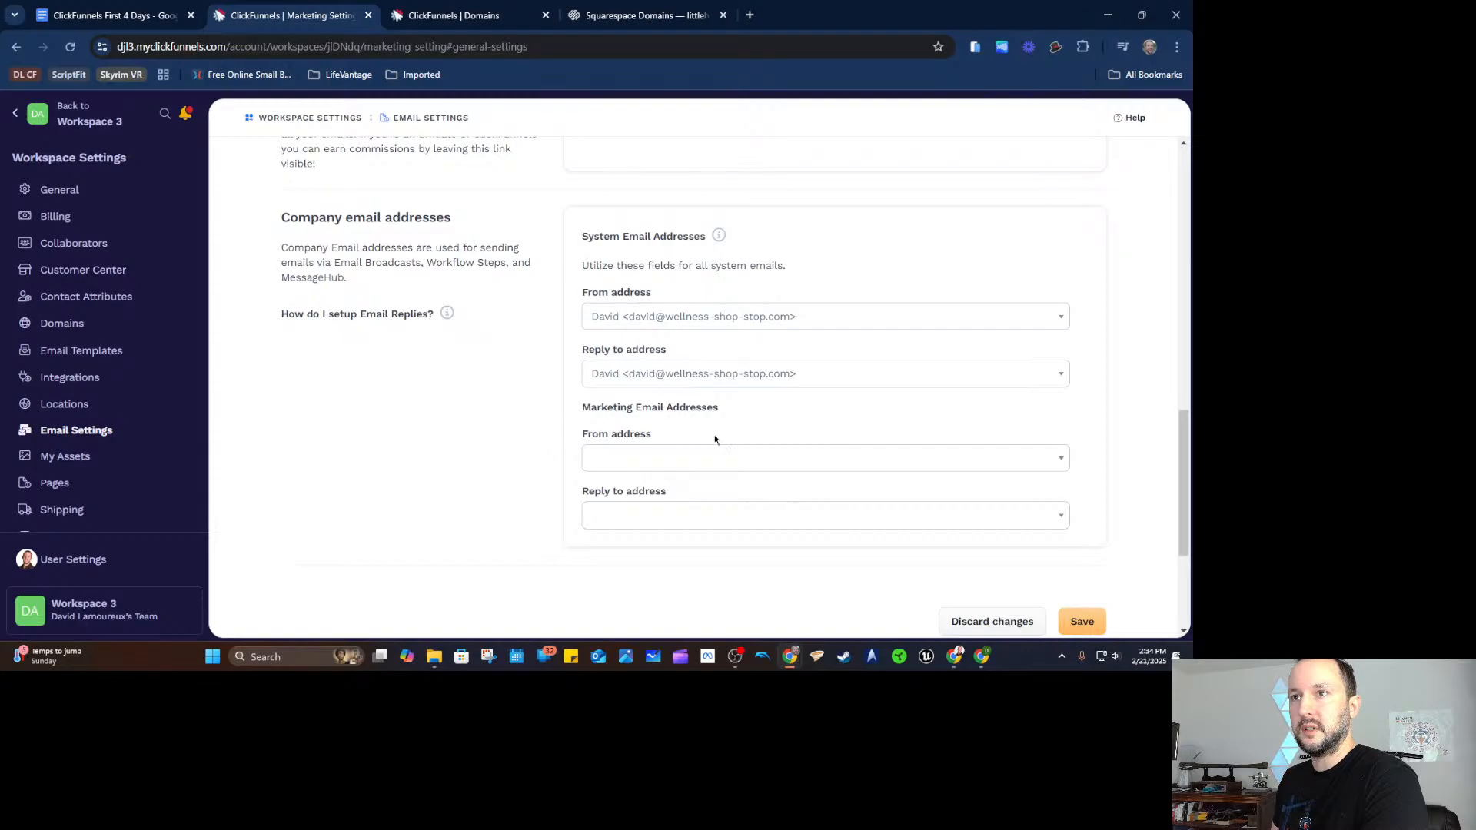
Make the no-reply domain address the system sender and Support the system reply-to.
{"action": "left_click", "coordinate": [793, 326]}
{"action": "left_click", "coordinate": [818, 395]}
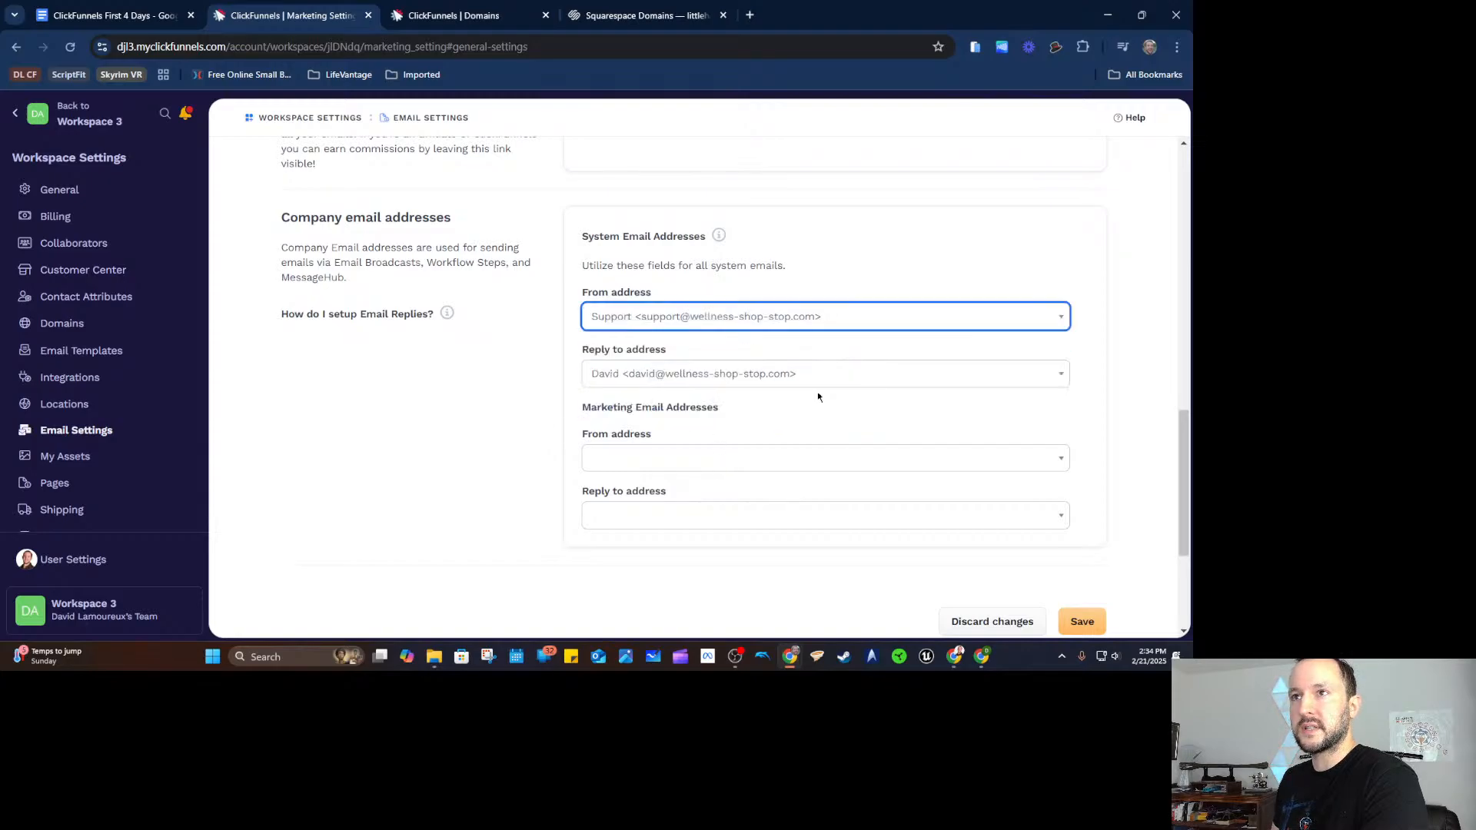
{"action": "left_click", "coordinate": [716, 369]}
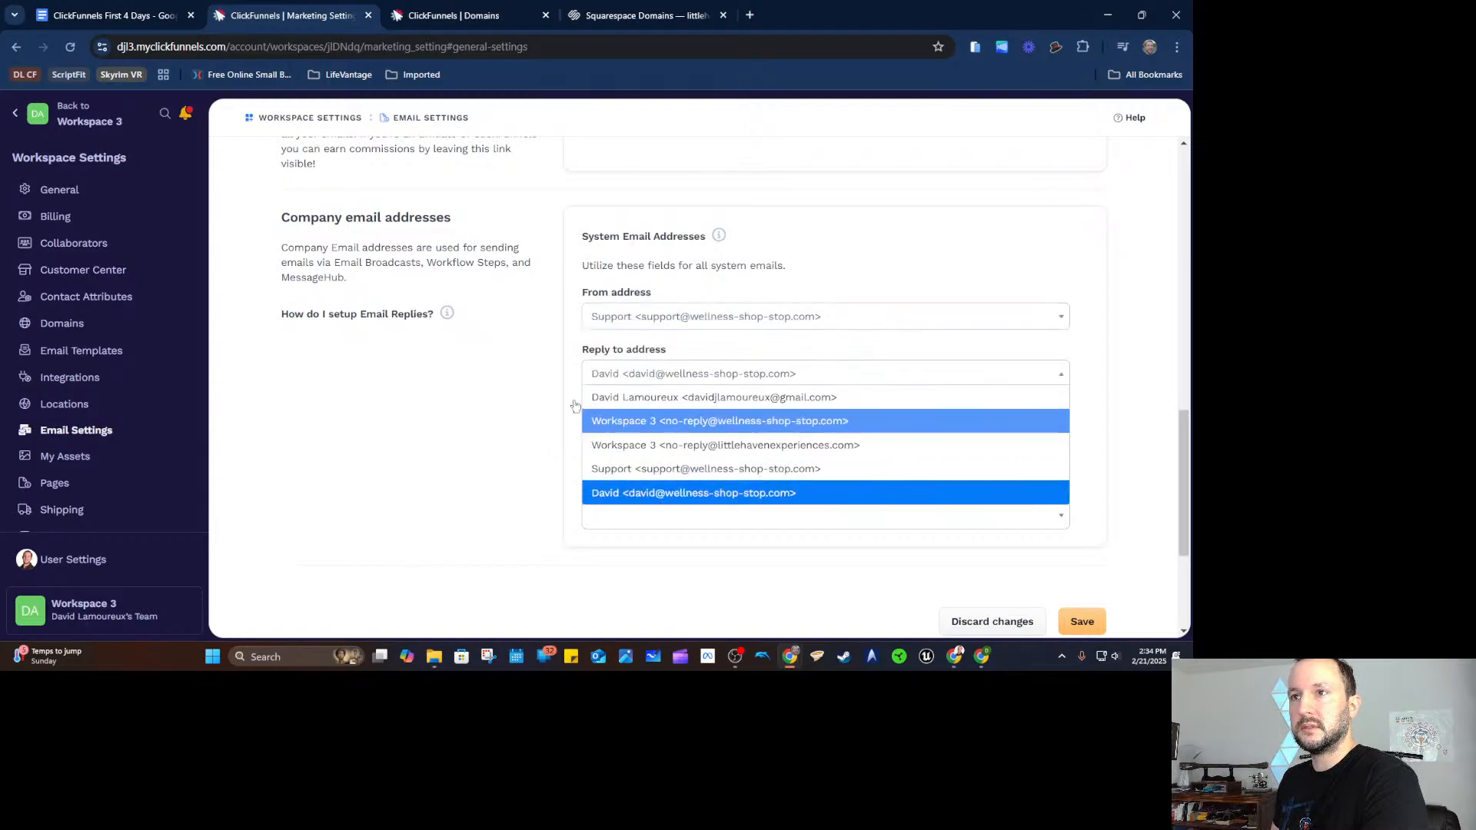
{"action": "left_click", "coordinate": [683, 323]}
{"action": "left_click", "coordinate": [683, 322]}
{"action": "left_click", "coordinate": [755, 340]}
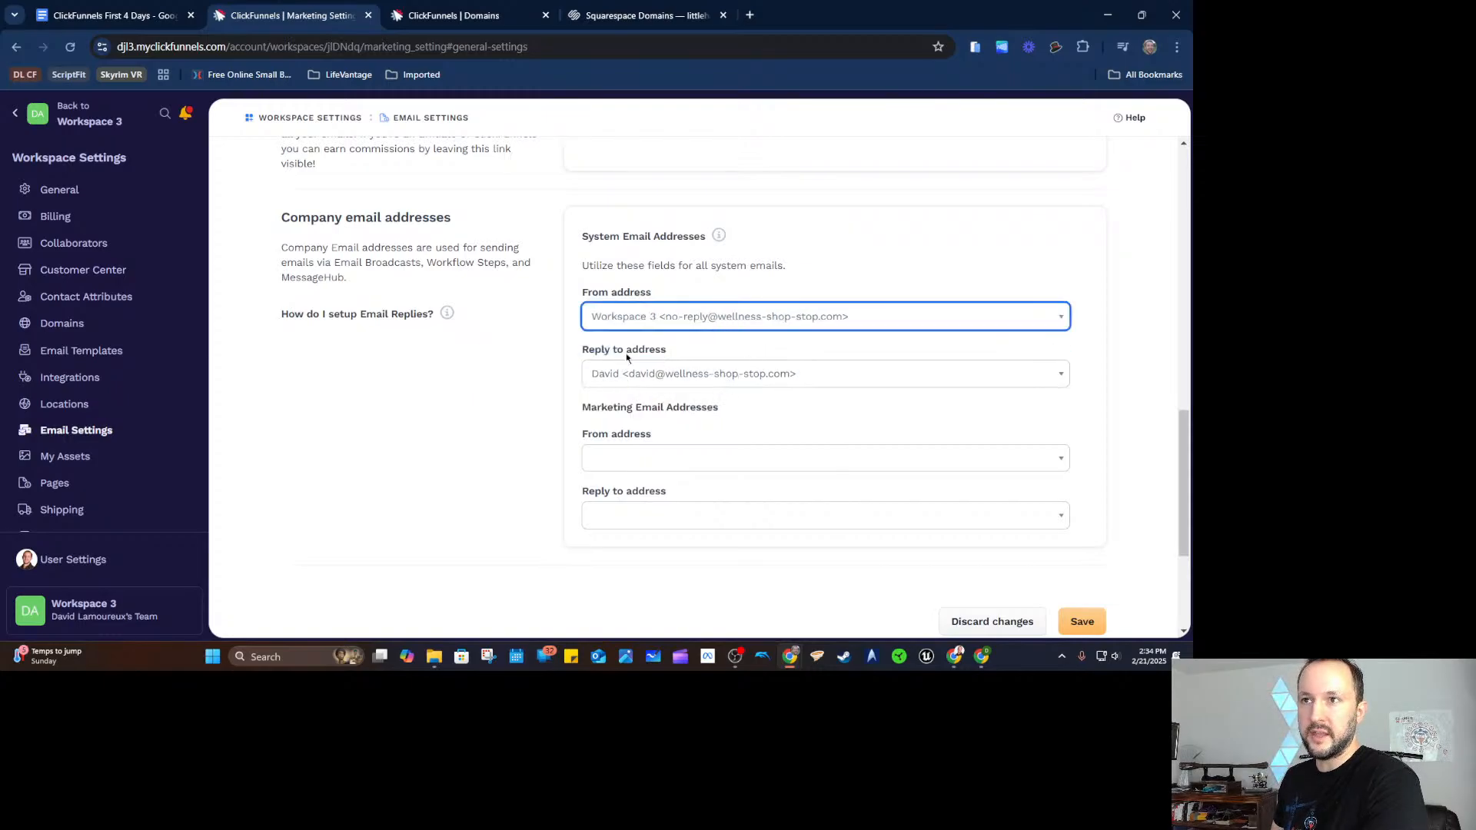
{"action": "left_click", "coordinate": [679, 371]}
{"action": "left_click", "coordinate": [689, 469]}
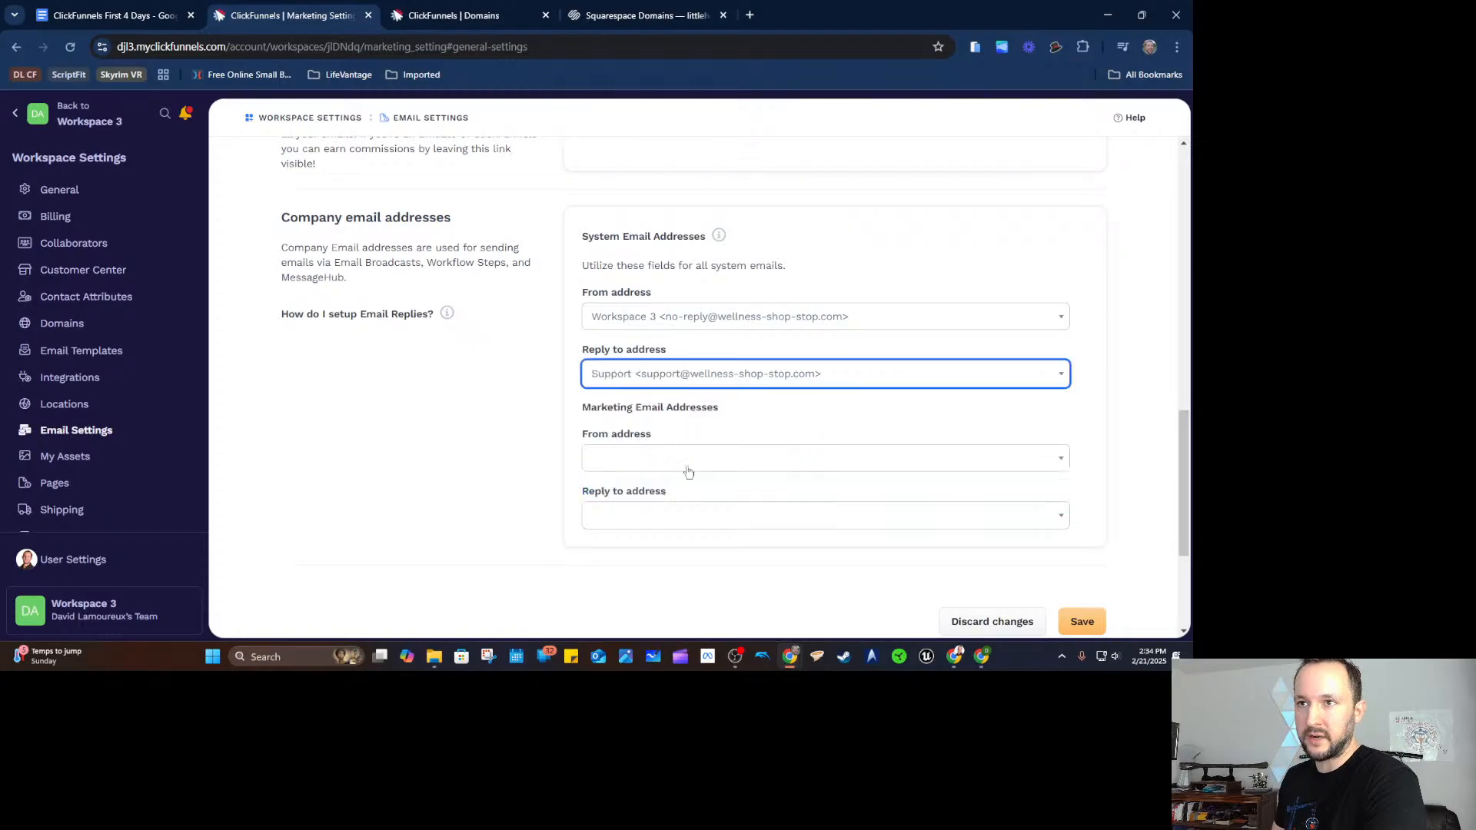
Set the marketing sender to the no-reply address and reply-to to the owner's domain address.
{"action": "scroll", "coordinate": [599, 397], "scroll_direction": "down", "scroll_amount": 1}
{"action": "left_click_drag", "start_coordinate": [597, 333], "coordinate": [688, 353]}
{"action": "left_click", "coordinate": [669, 384]}
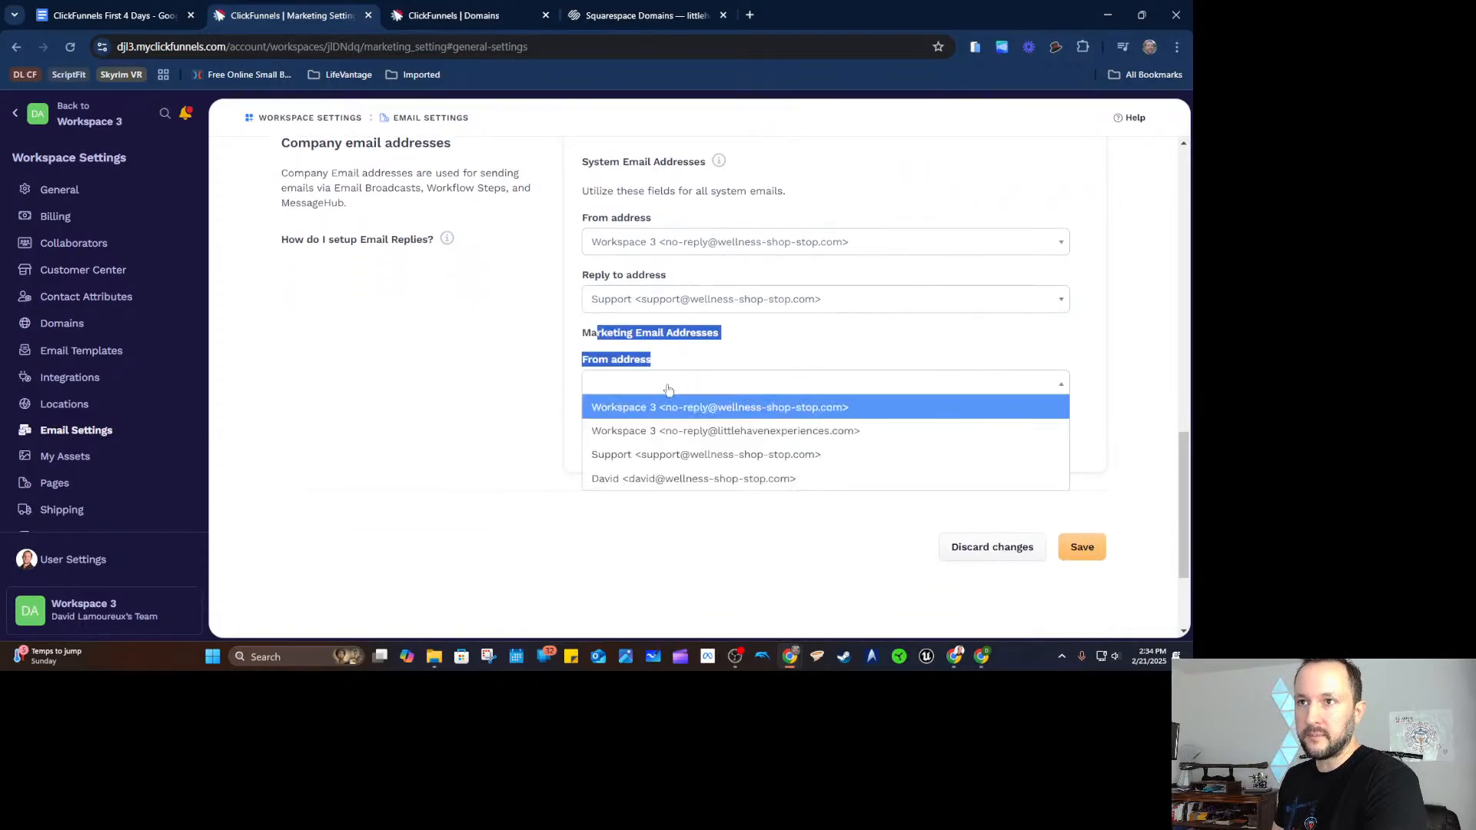
{"action": "left_click", "coordinate": [796, 408]}
{"action": "left_click", "coordinate": [784, 444]}
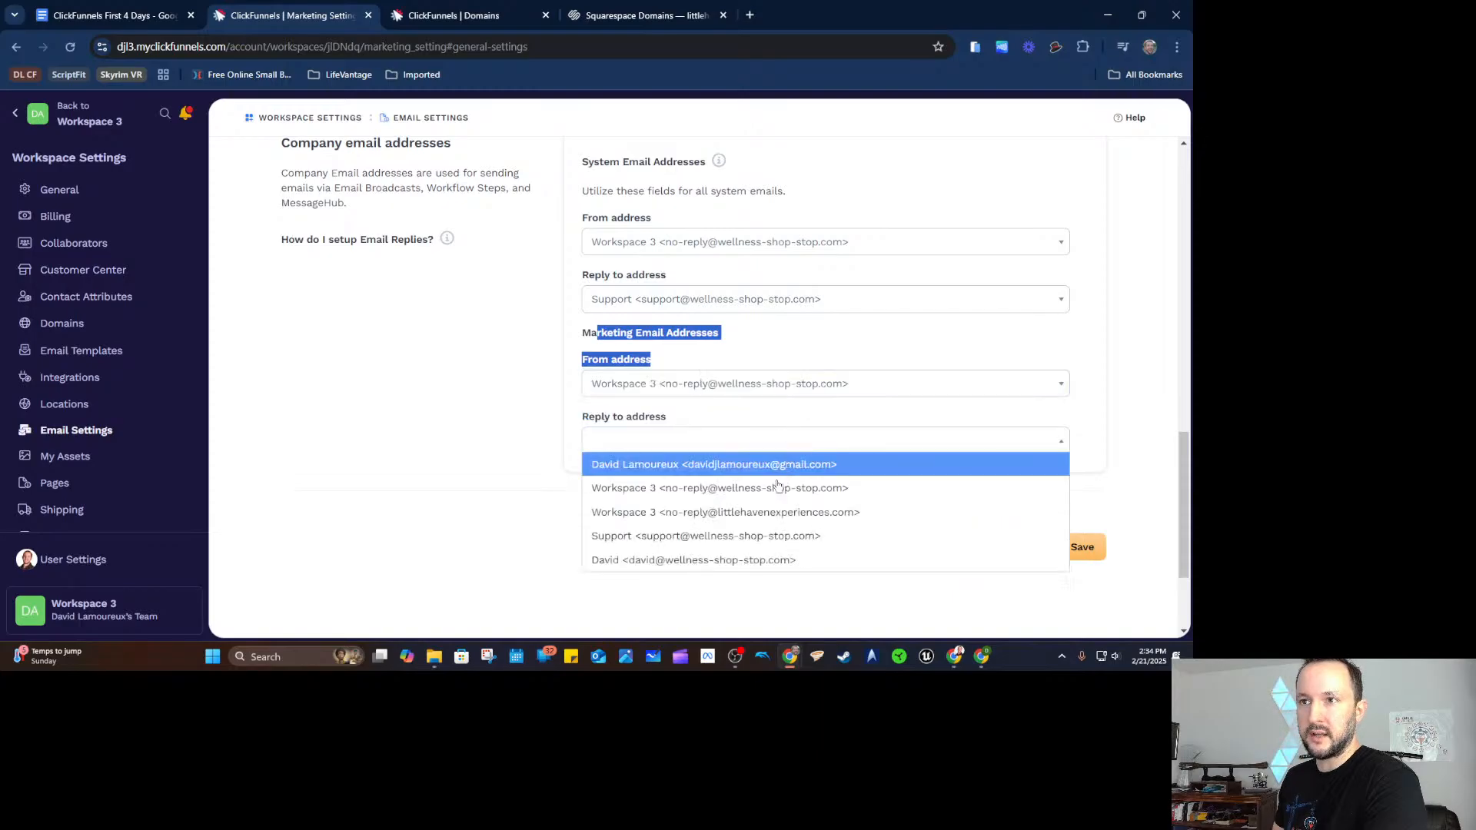
{"action": "left_click", "coordinate": [758, 560]}
{"action": "left_click", "coordinate": [729, 551]}
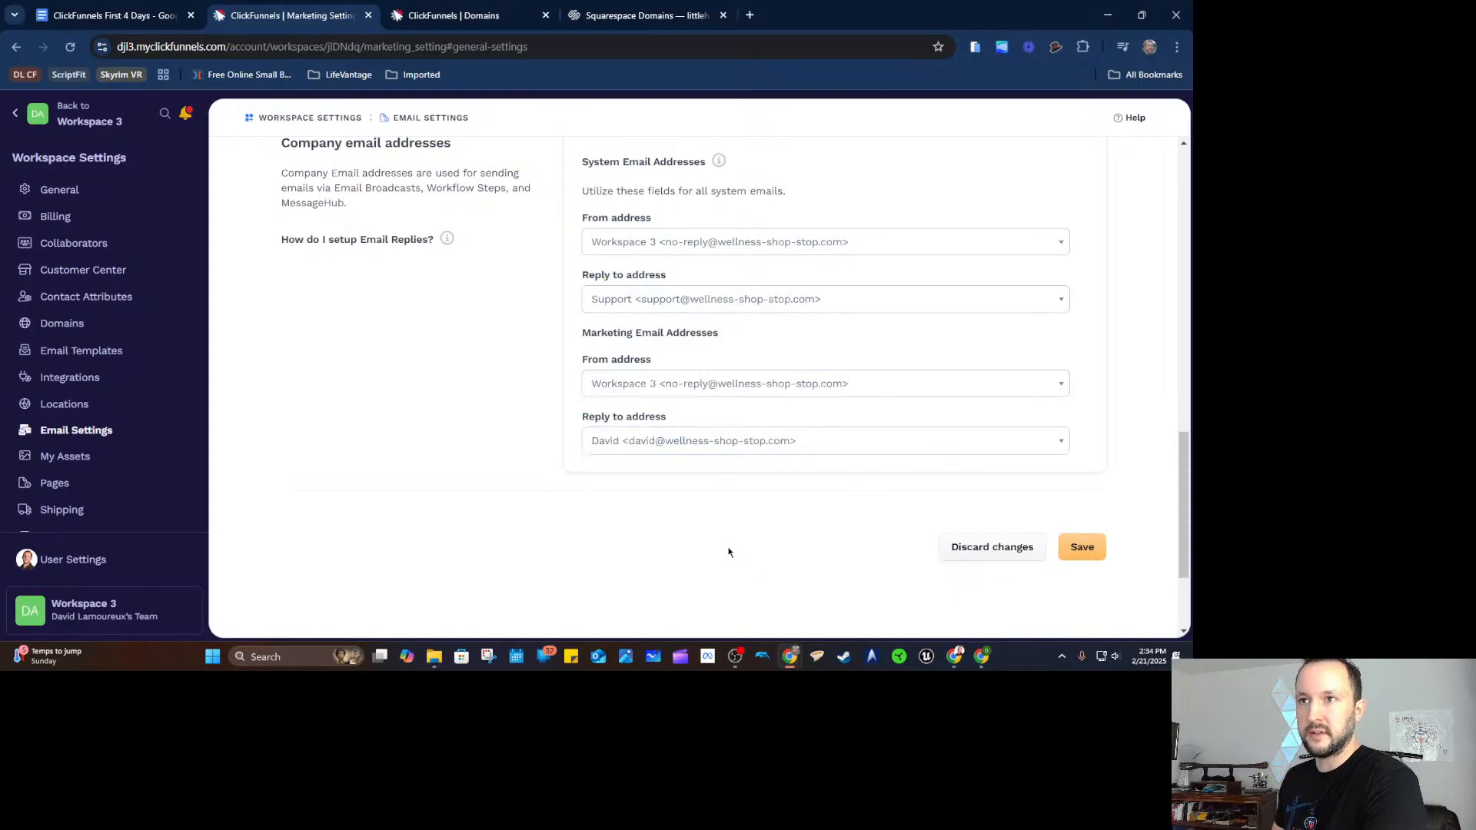
Save the email settings and go back to the Workspace 3 dashboard.
{"action": "left_click", "coordinate": [1082, 547]}
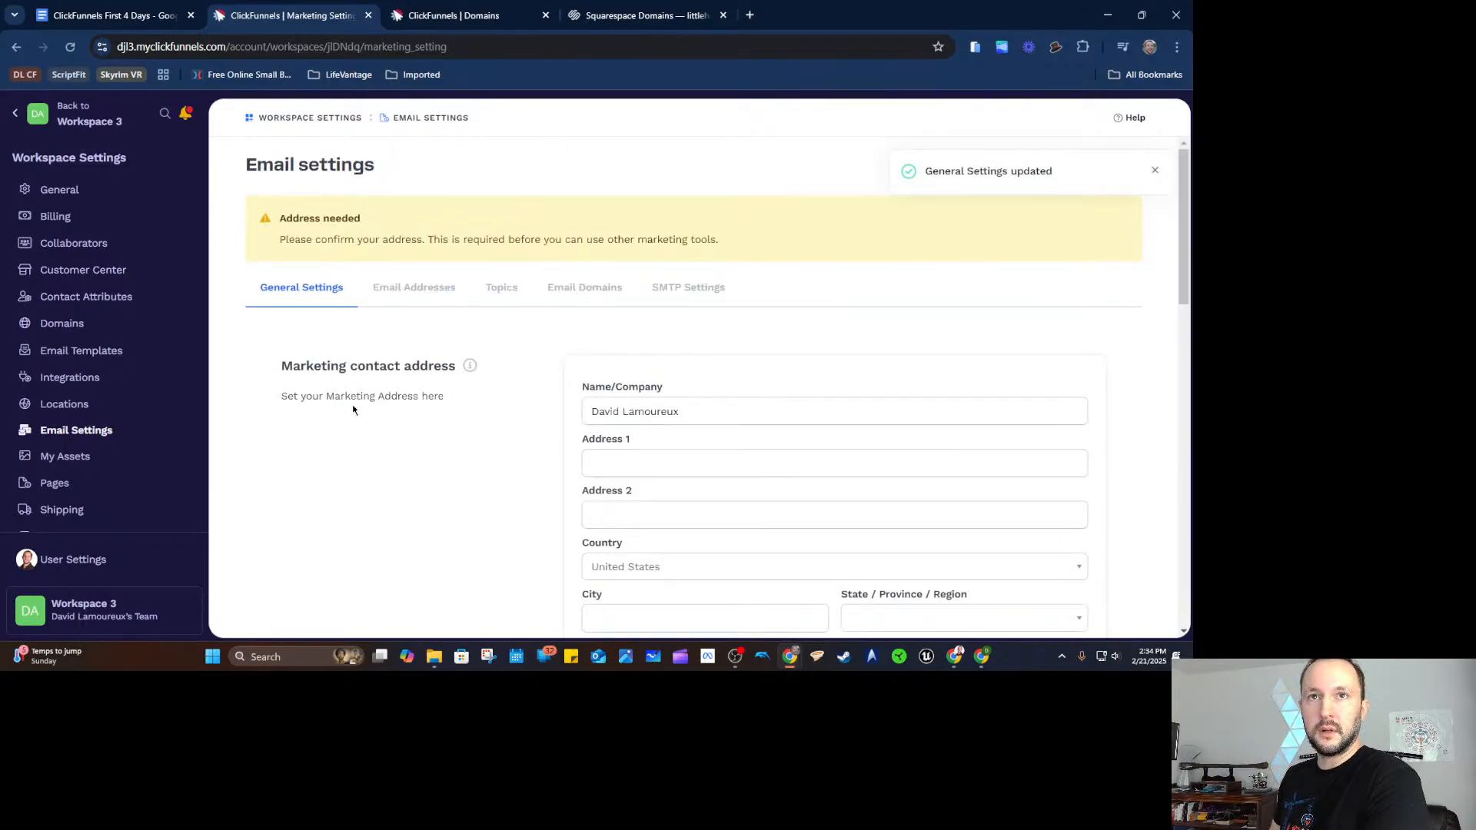
{"action": "scroll", "coordinate": [563, 315], "scroll_direction": "down", "scroll_amount": 2}
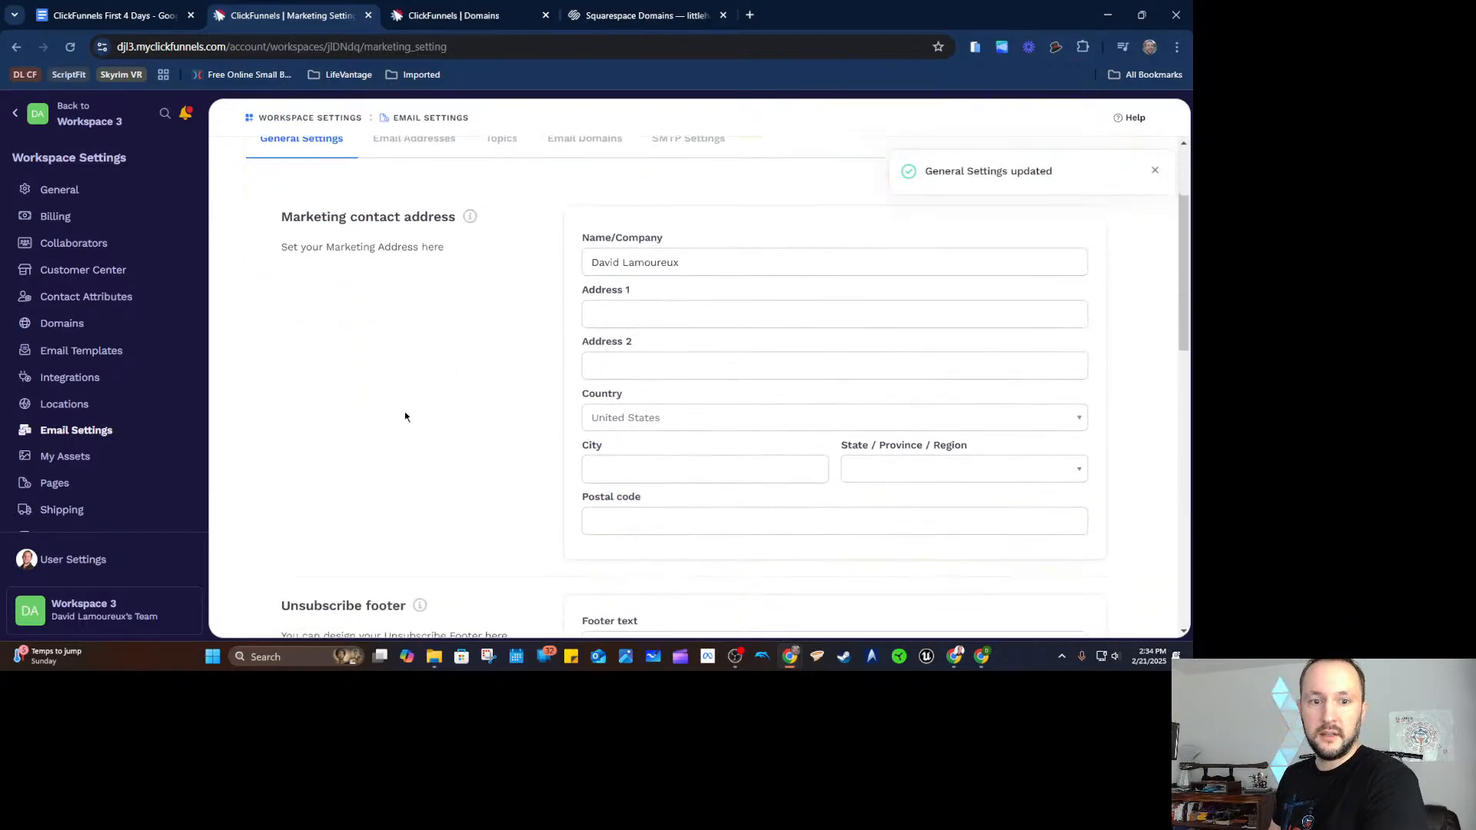
{"action": "left_click", "coordinate": [77, 136]}
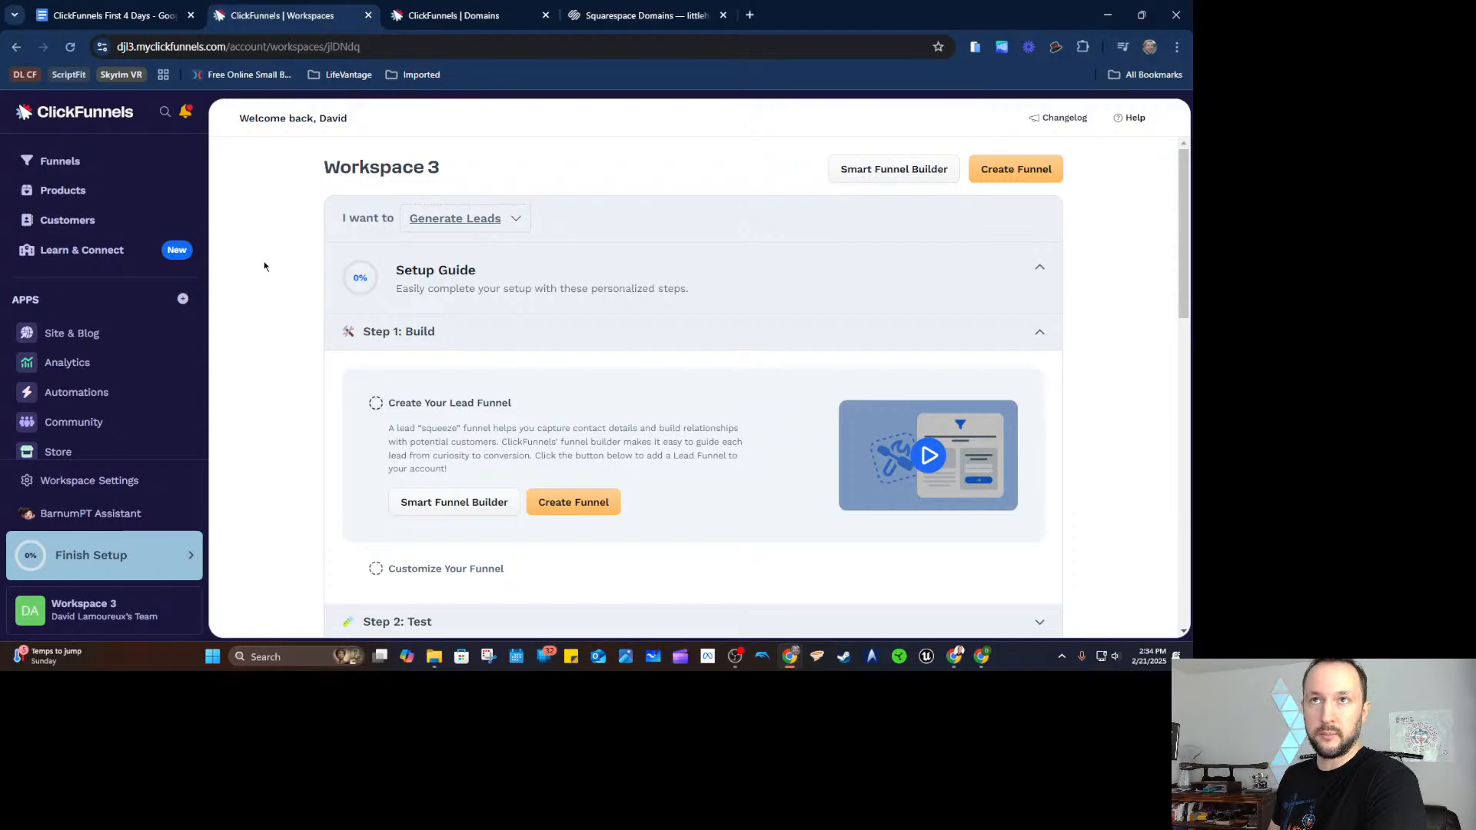
Turn the three Day 1 items into a checklist and tick the custom domain and automations email items.
{"action": "left_click", "coordinate": [107, 15]}
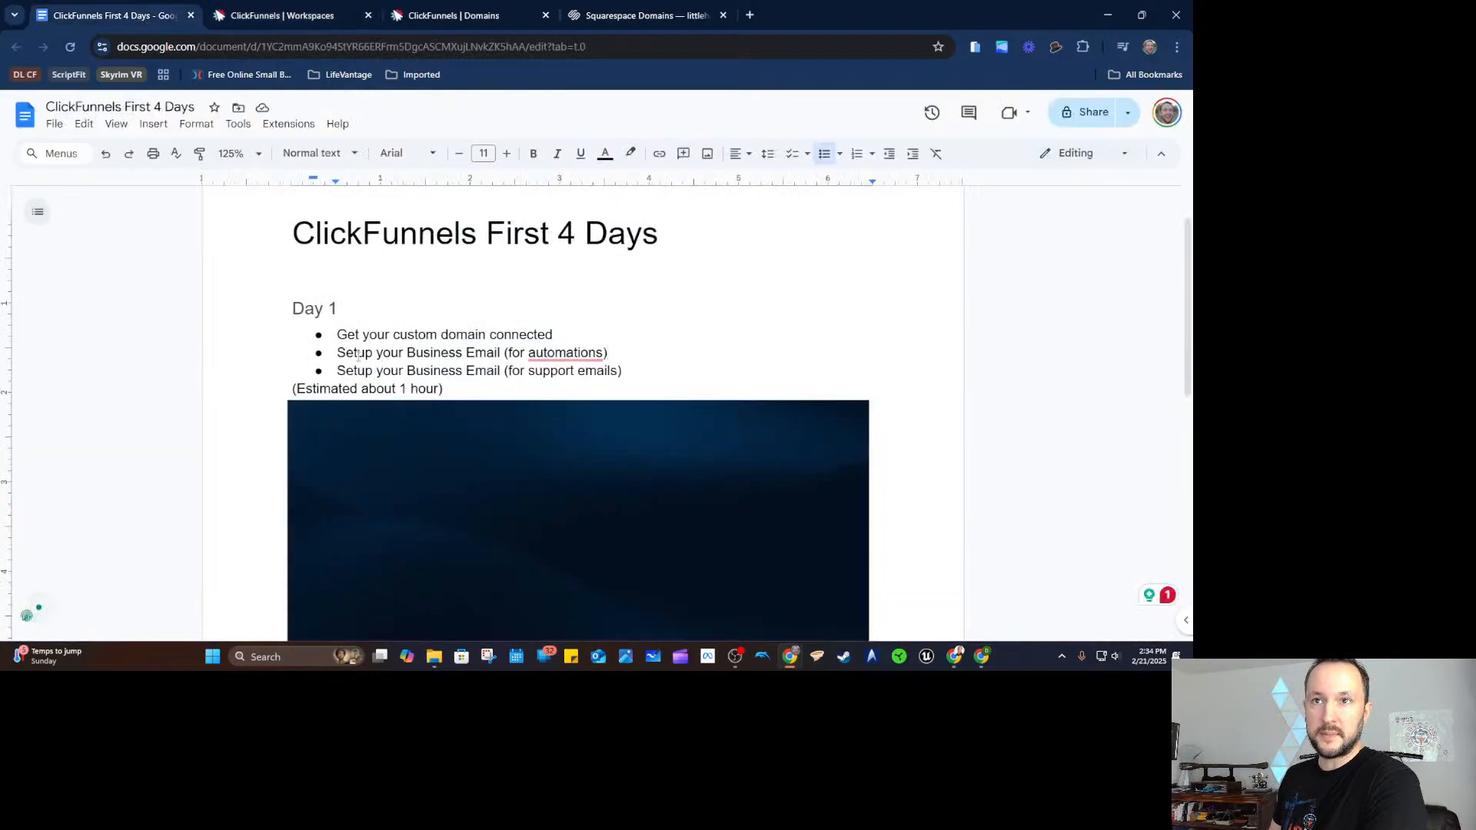
{"action": "left_click_drag", "start_coordinate": [338, 335], "coordinate": [392, 372]}
{"action": "left_click", "coordinate": [793, 153]}
{"action": "left_click", "coordinate": [323, 336]}
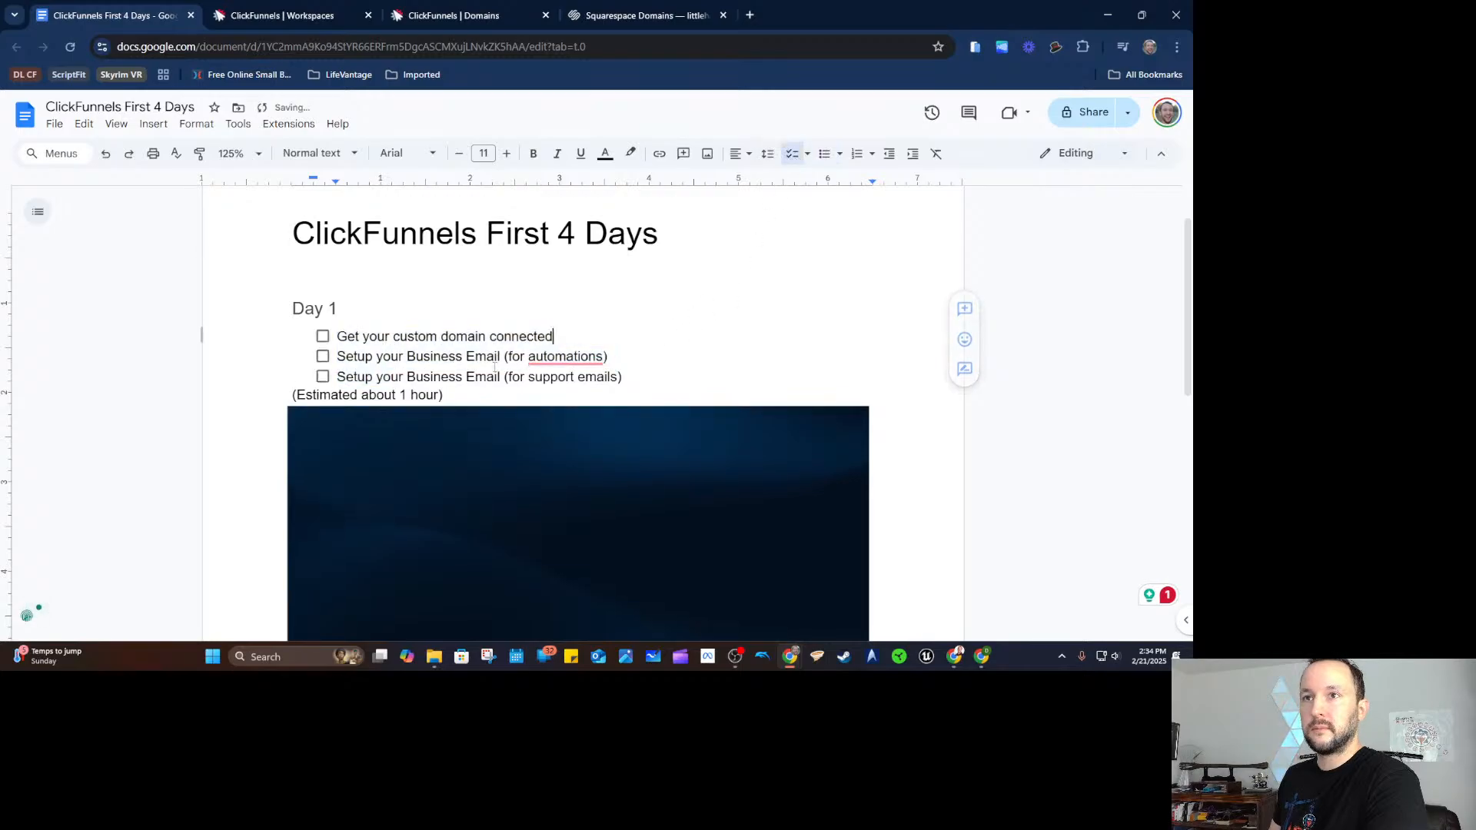
{"action": "left_click", "coordinate": [323, 355]}
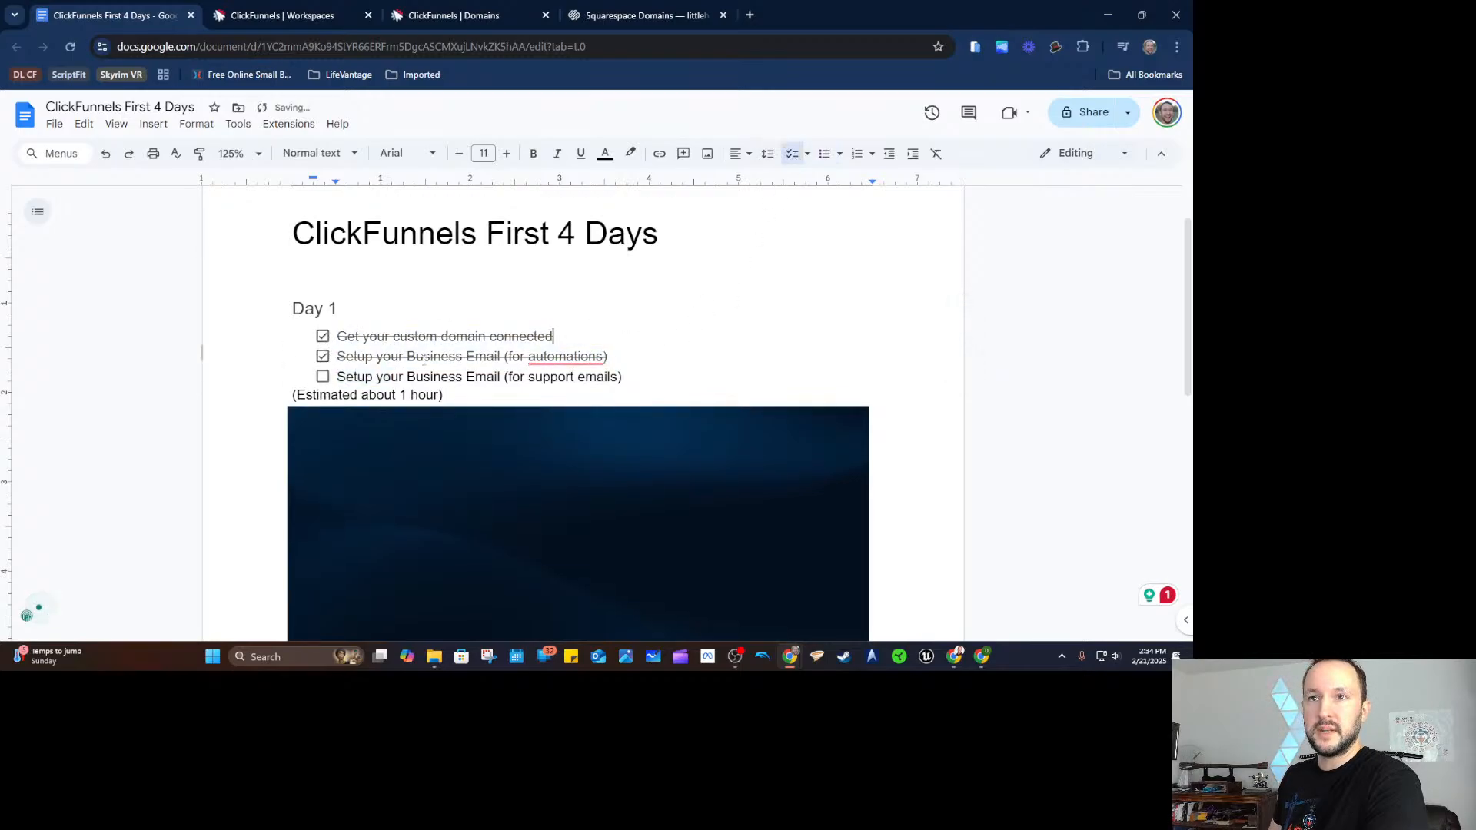
Leave the support emails item unticked and return to the ClickFunnels workspace tab.
{"action": "left_click_drag", "start_coordinate": [392, 376], "coordinate": [612, 376]}
{"action": "left_click", "coordinate": [621, 385]}
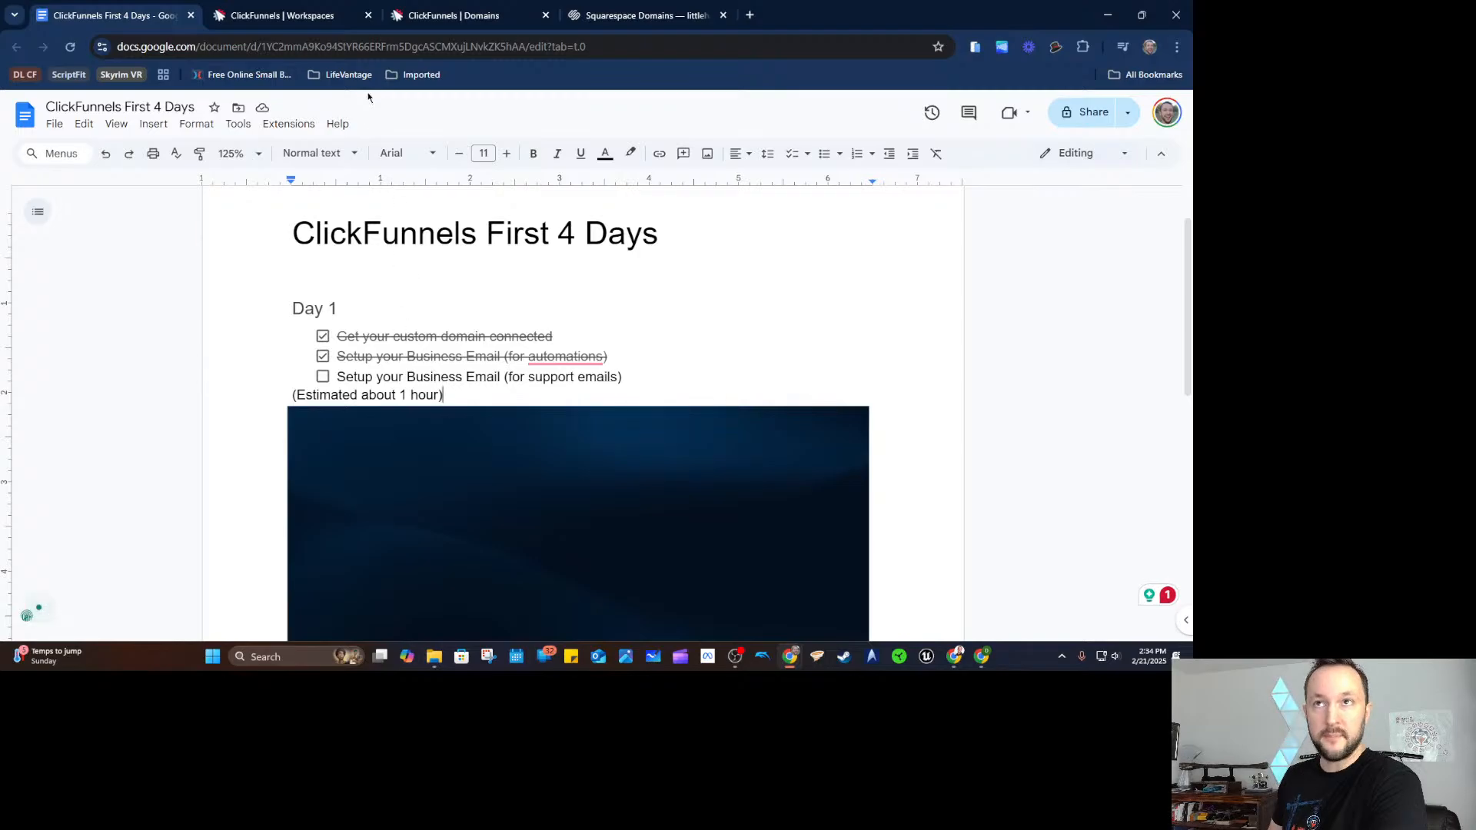
{"action": "left_click", "coordinate": [323, 17]}
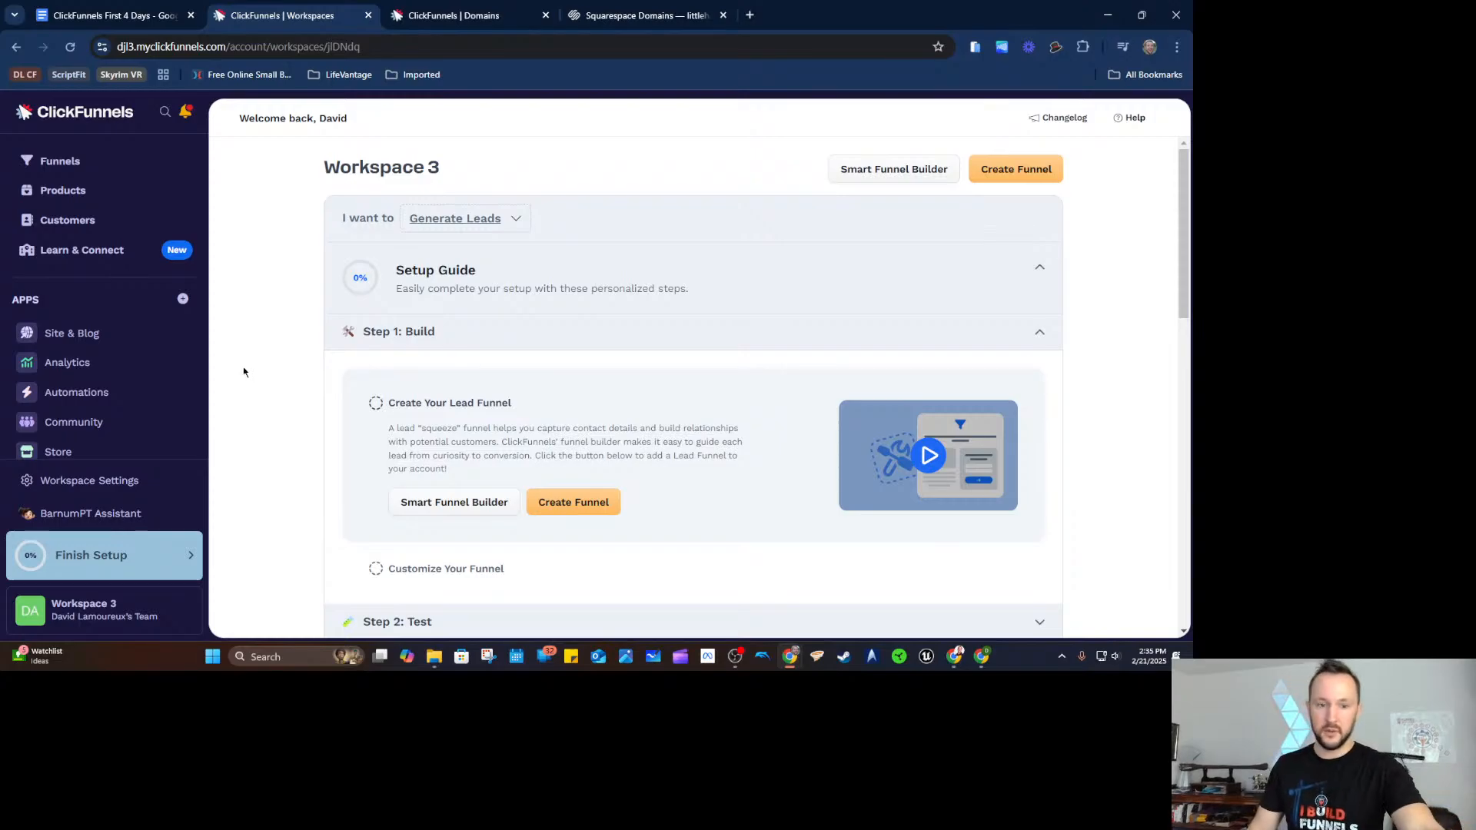
Browse the Add Apps catalogue and open the MessageHub app's setup page.
{"action": "scroll", "coordinate": [115, 361], "scroll_direction": "down", "scroll_amount": 1}
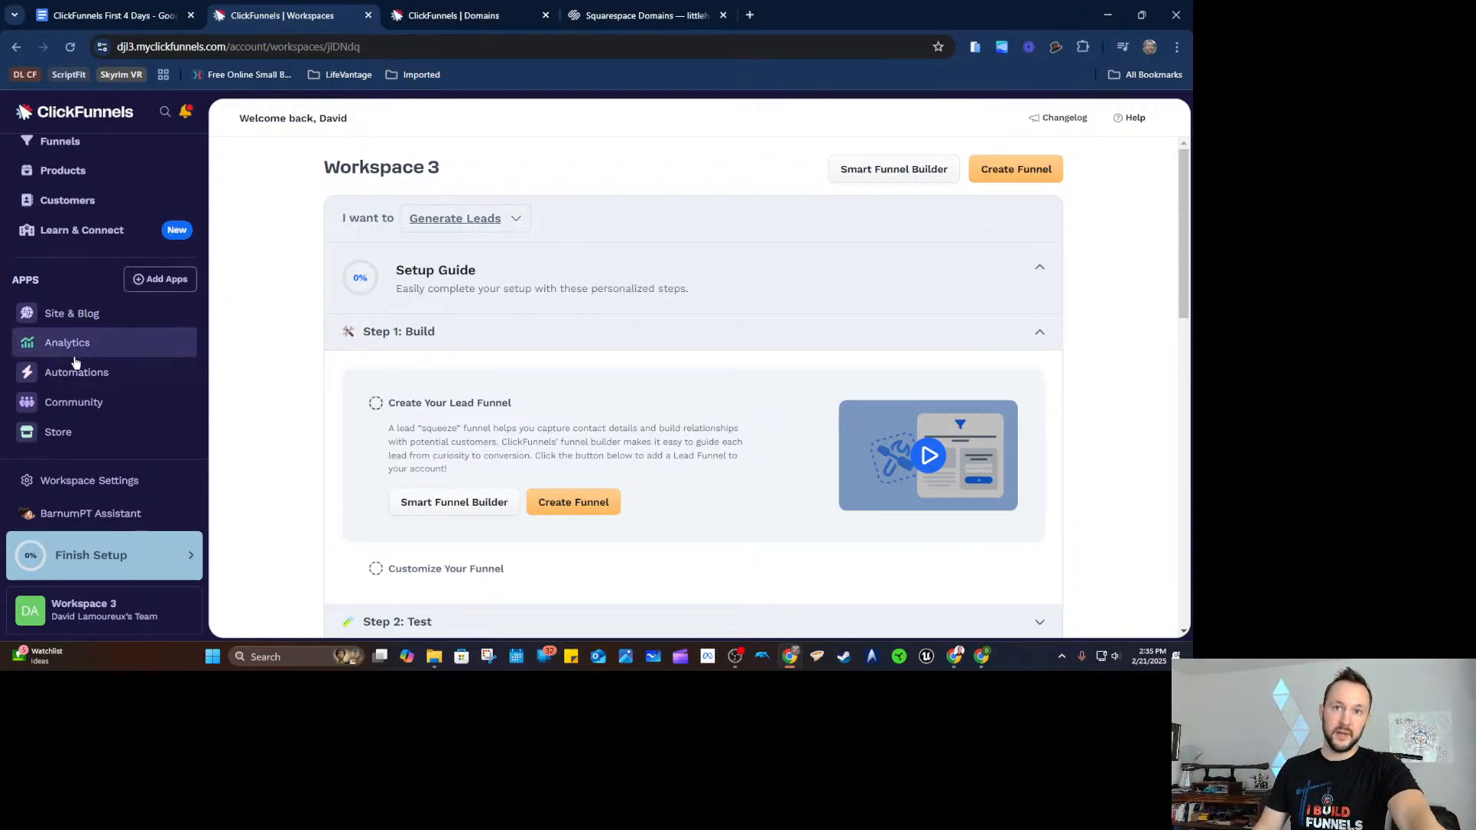
{"action": "left_click", "coordinate": [147, 283]}
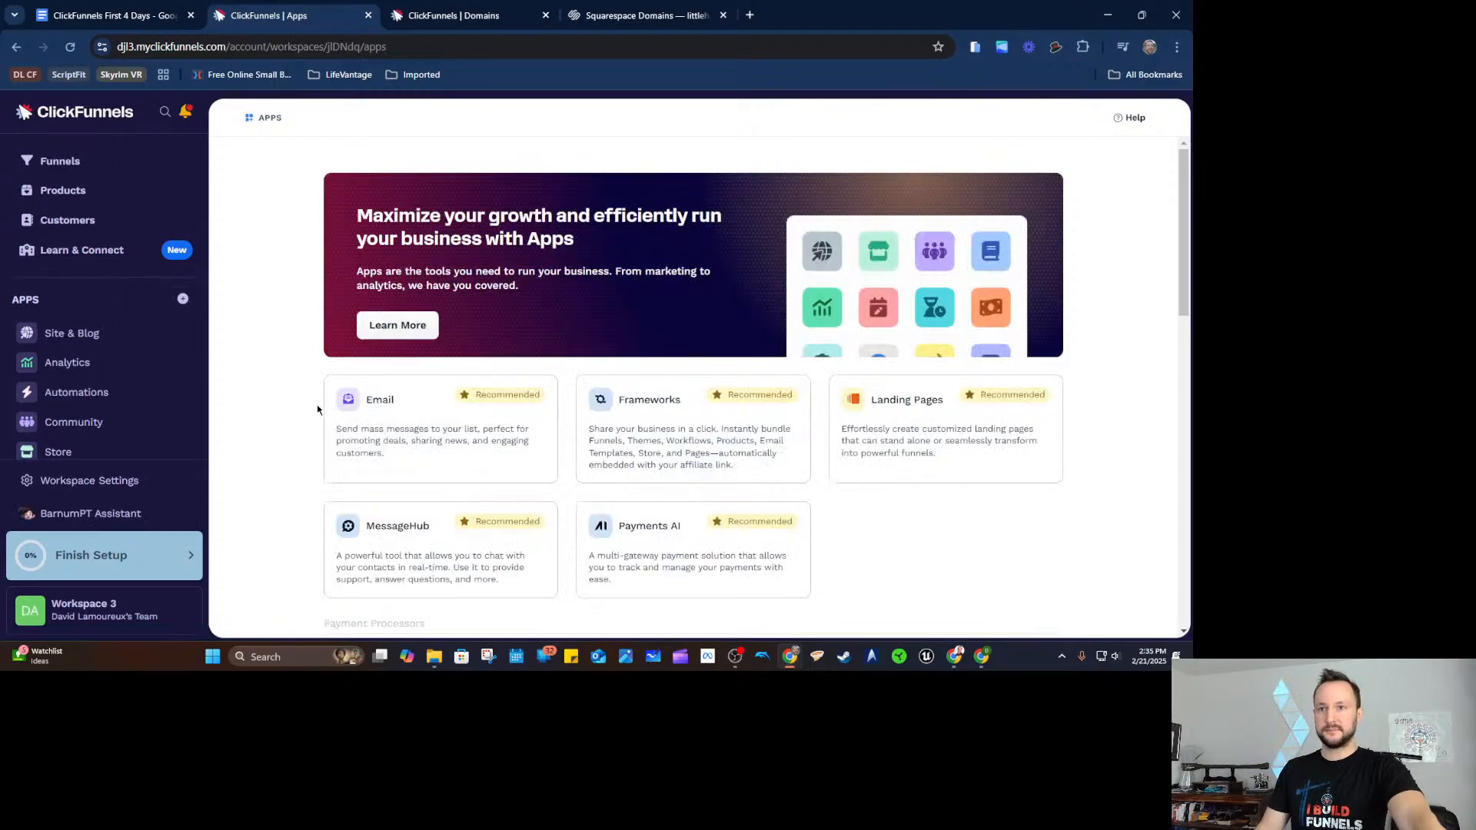
{"action": "scroll", "coordinate": [288, 384], "scroll_direction": "down", "scroll_amount": 1}
{"action": "scroll", "coordinate": [907, 408], "scroll_direction": "down", "scroll_amount": 5}
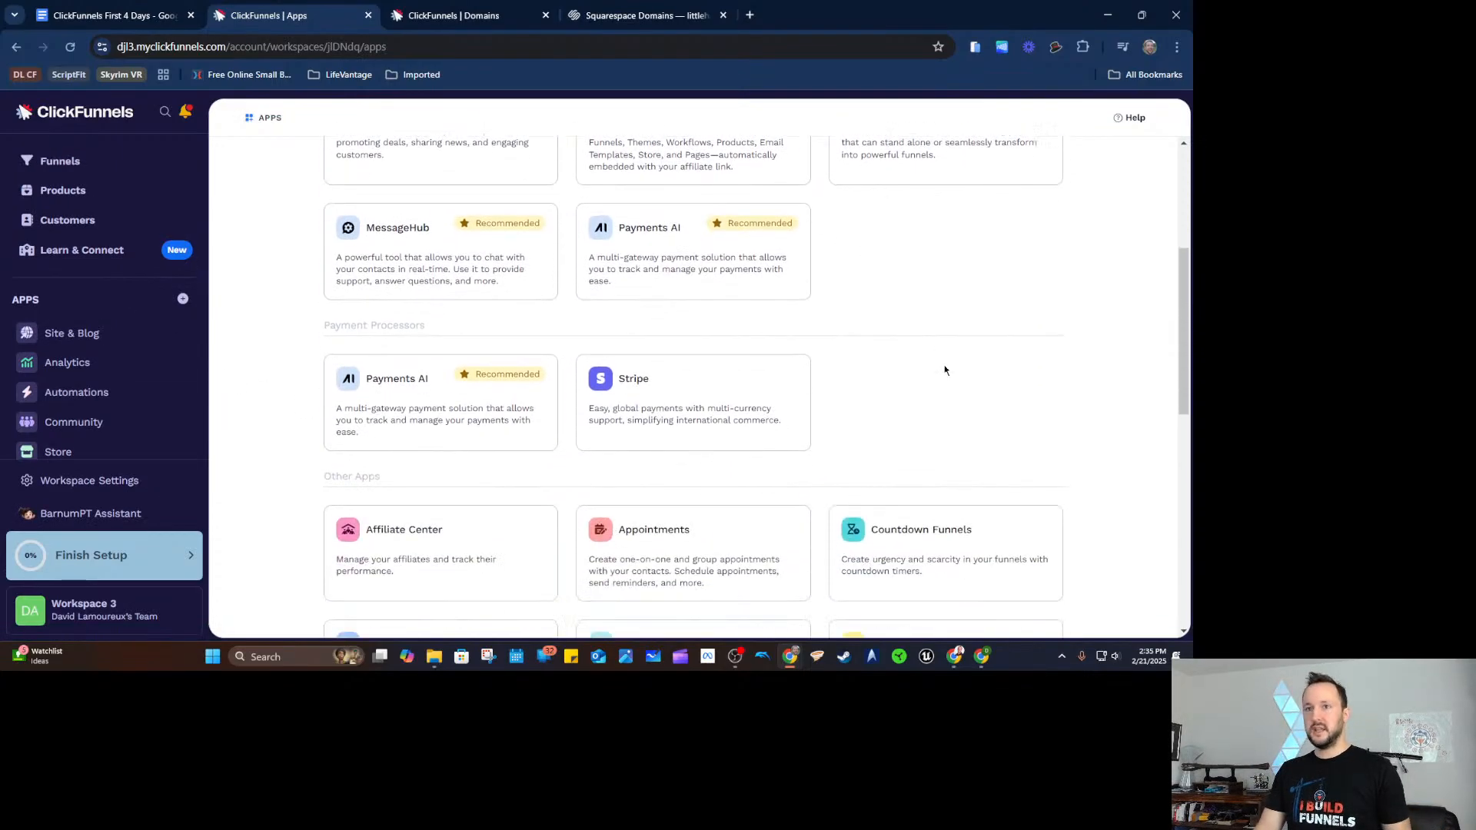
{"action": "scroll", "coordinate": [369, 261], "scroll_direction": "down", "scroll_amount": 2}
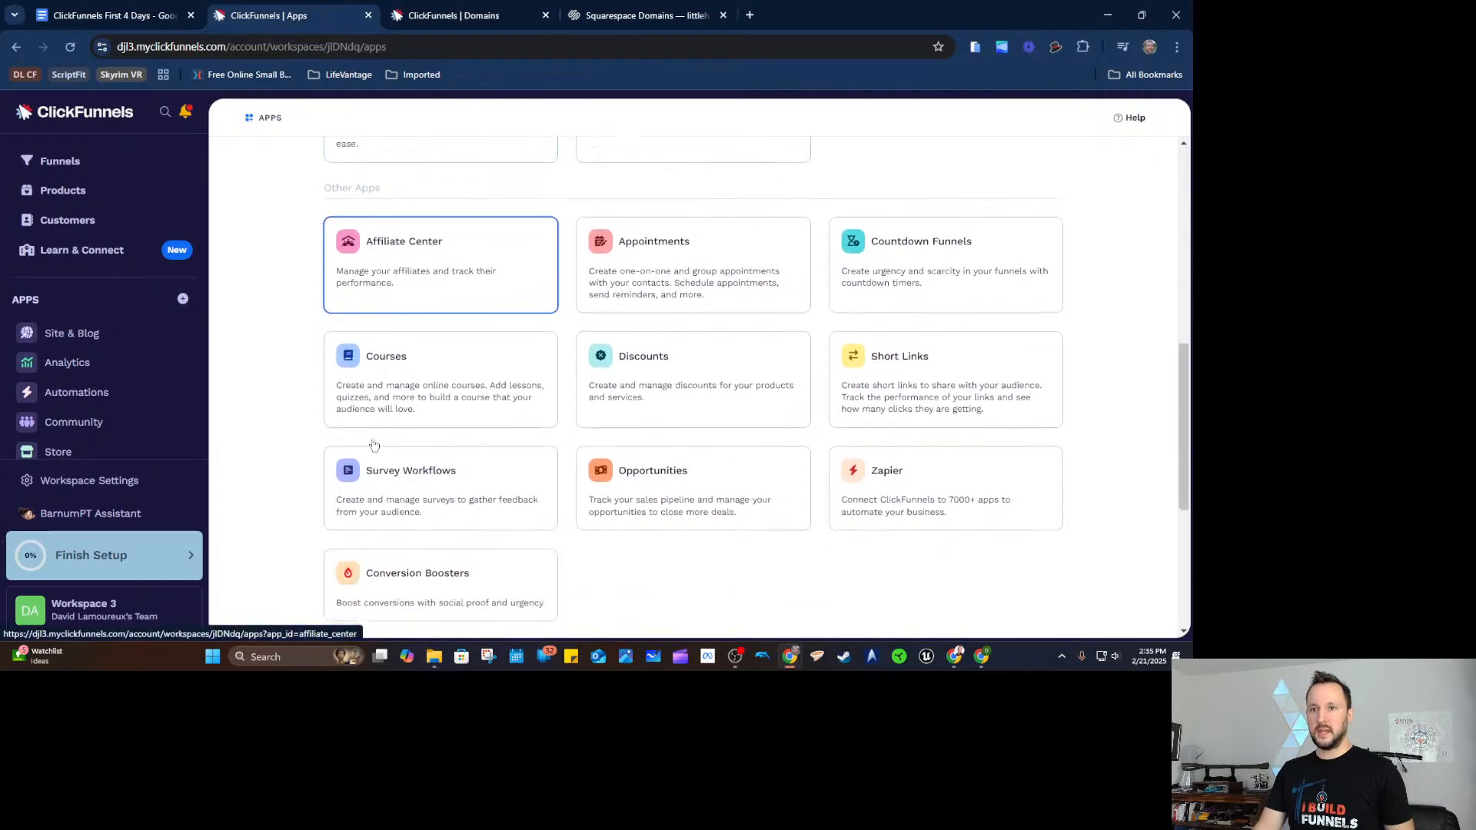
{"action": "scroll", "coordinate": [879, 378], "scroll_direction": "down", "scroll_amount": 4}
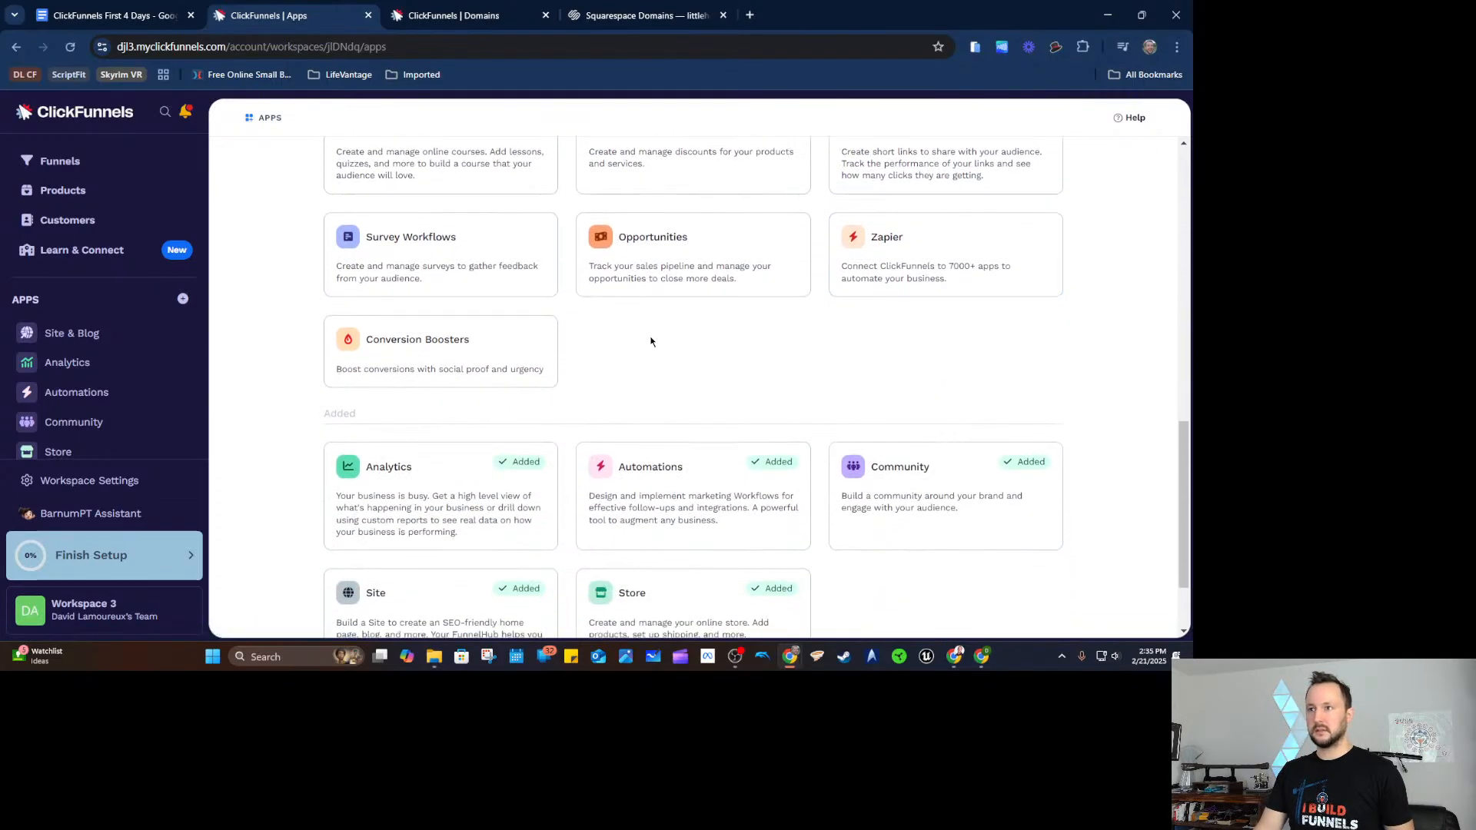
{"action": "scroll", "coordinate": [488, 503], "scroll_direction": "up", "scroll_amount": 2}
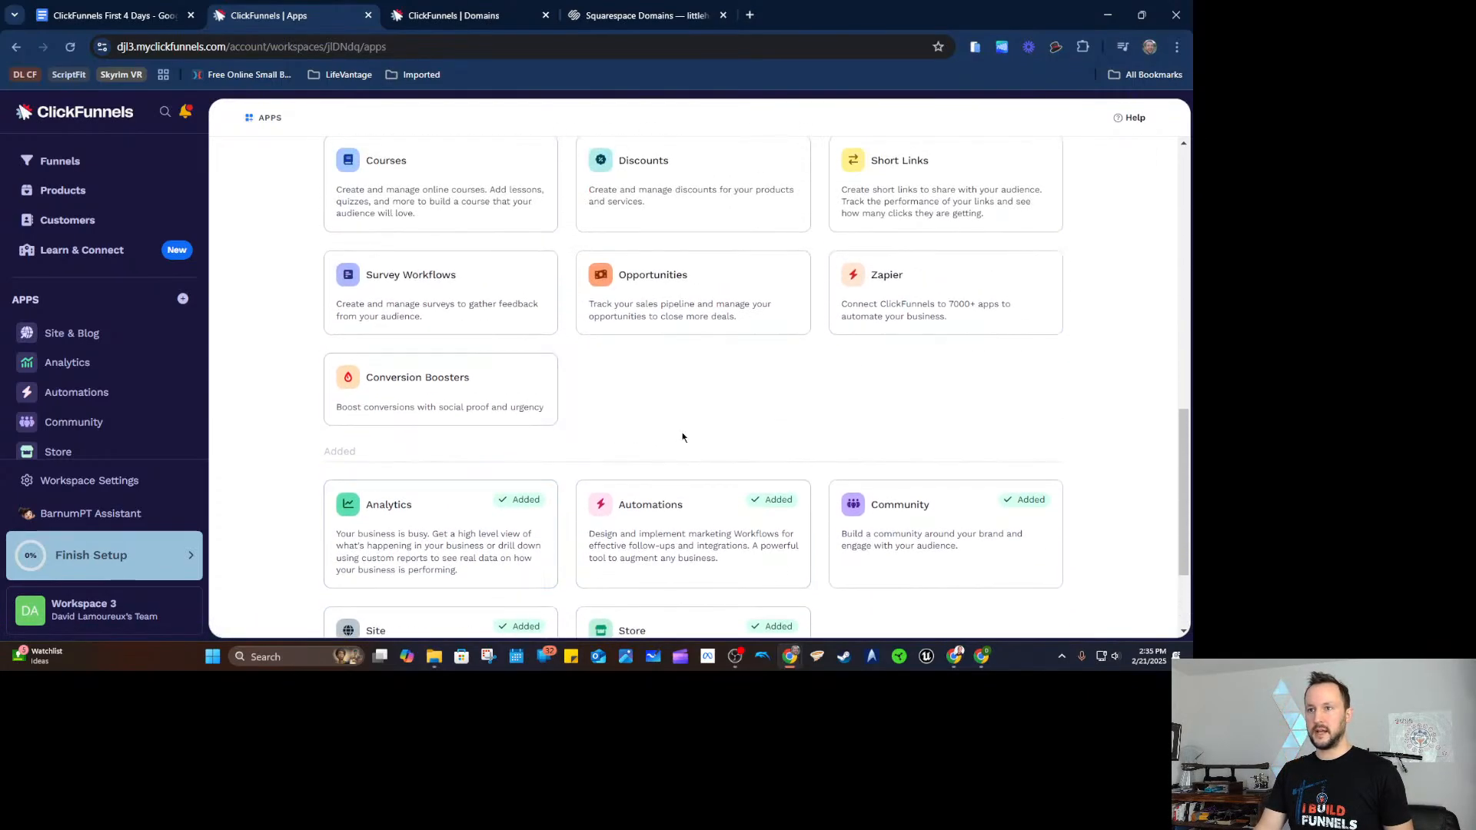
{"action": "scroll", "coordinate": [677, 420], "scroll_direction": "up", "scroll_amount": 1}
{"action": "scroll", "coordinate": [667, 454], "scroll_direction": "up", "scroll_amount": 2}
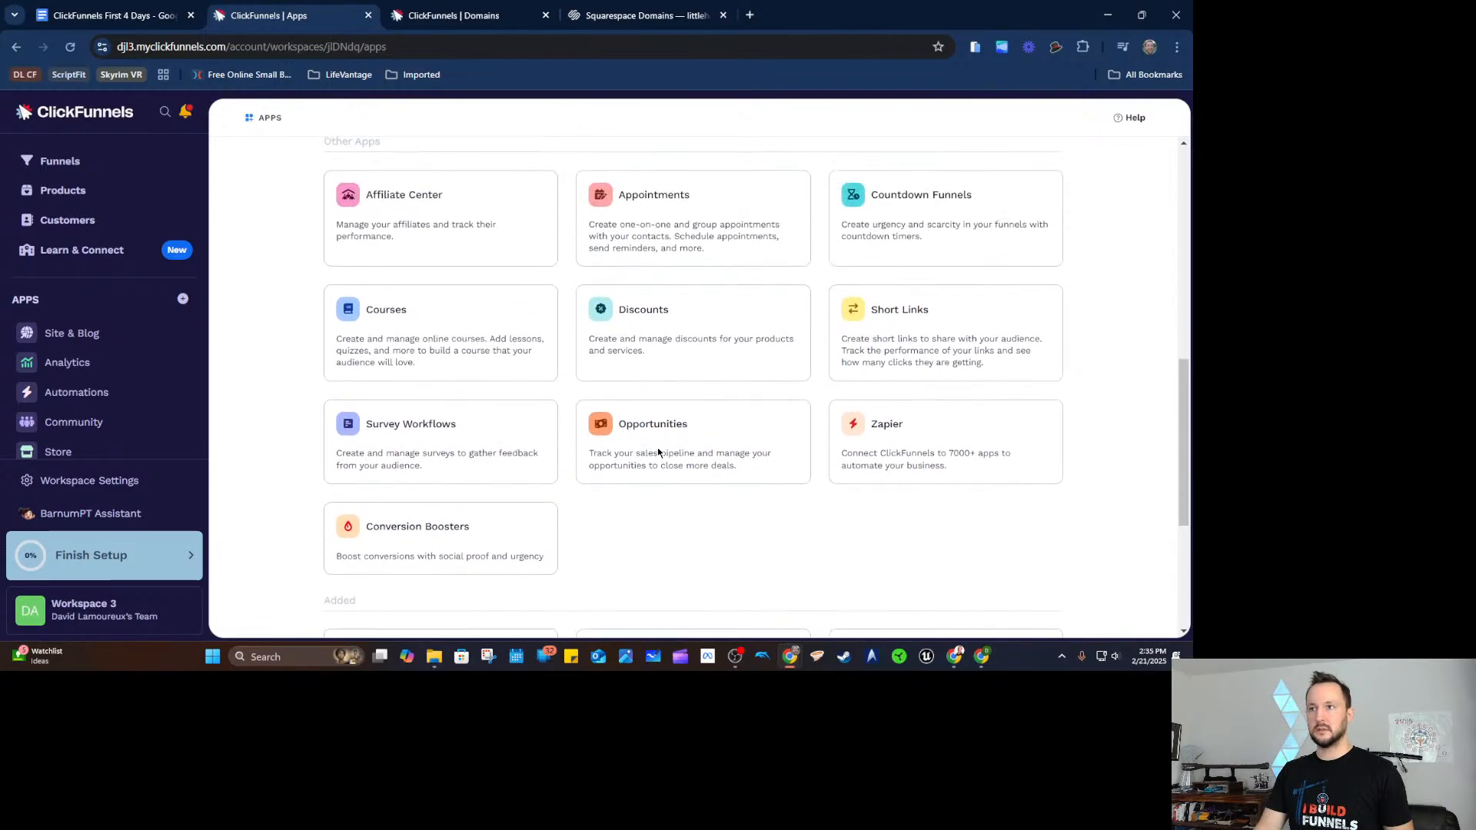
{"action": "scroll", "coordinate": [675, 461], "scroll_direction": "up", "scroll_amount": 5}
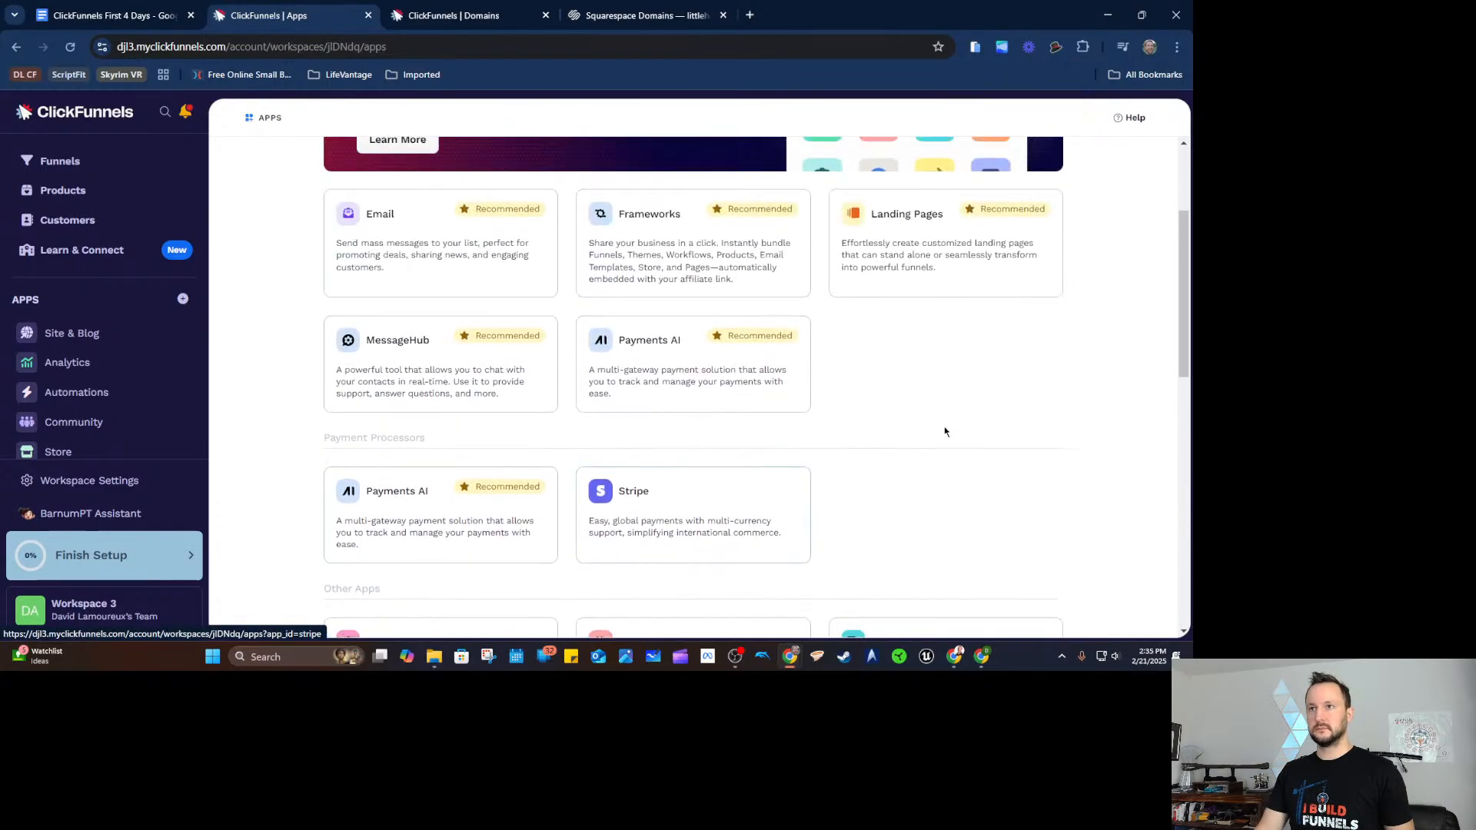
{"action": "scroll", "coordinate": [501, 430], "scroll_direction": "up", "scroll_amount": 1}
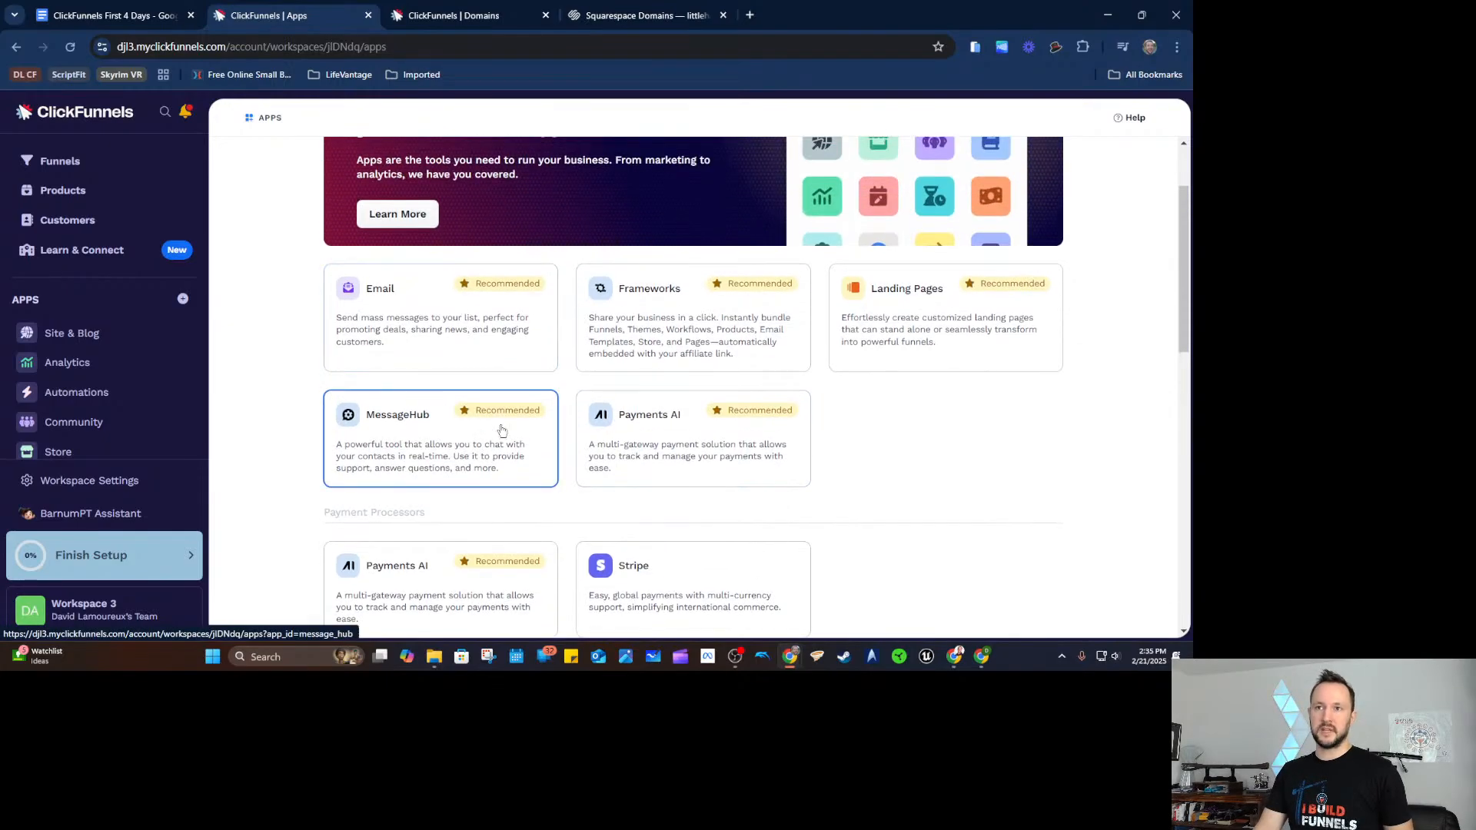
{"action": "left_click", "coordinate": [413, 431]}
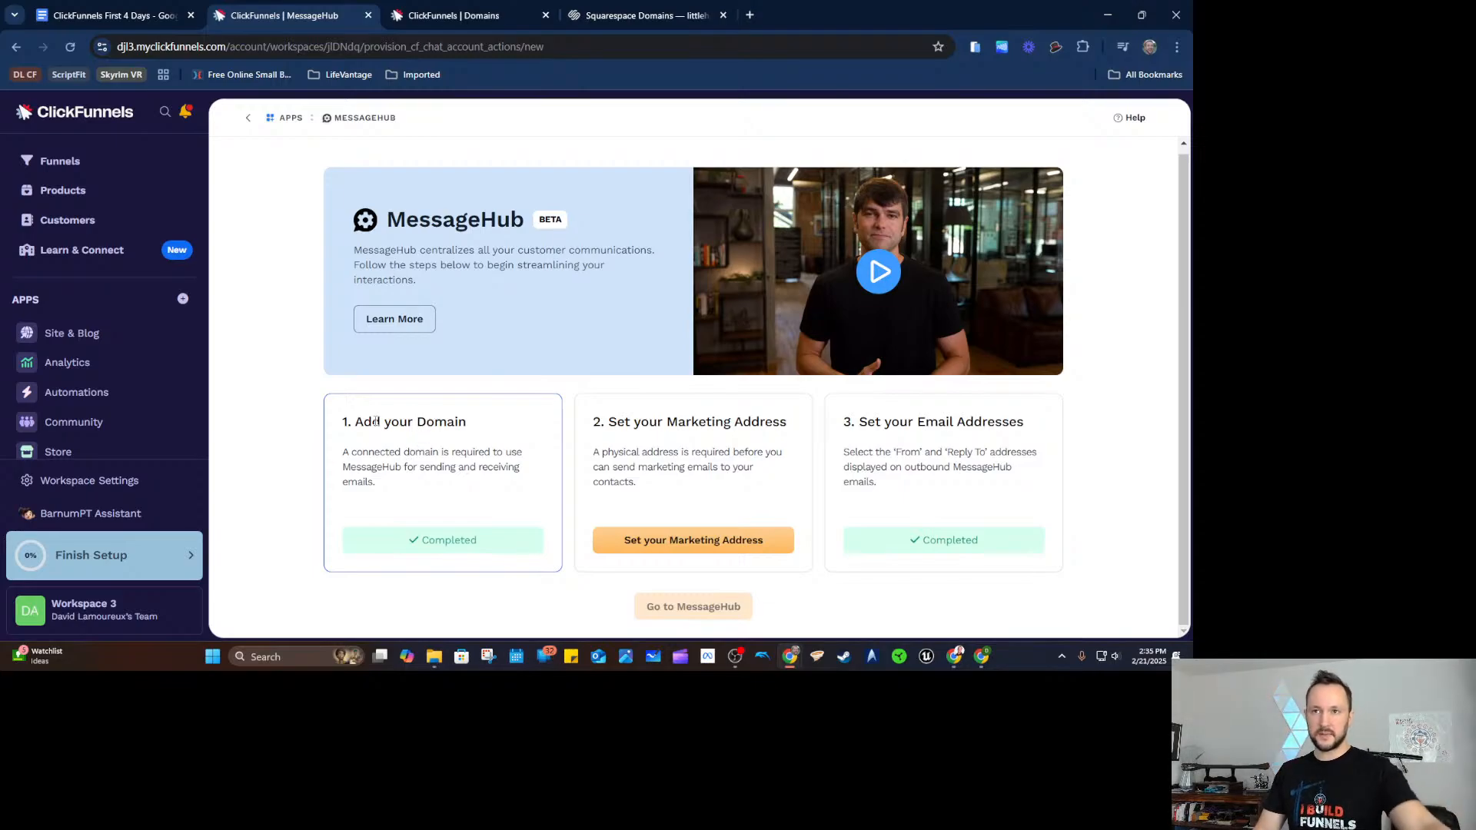
Check the domain status on the Domains tab, then open MessageHub's Set your Marketing Address form.
{"action": "left_click_drag", "start_coordinate": [376, 422], "coordinate": [461, 454]}
{"action": "left_click", "coordinate": [461, 485]}
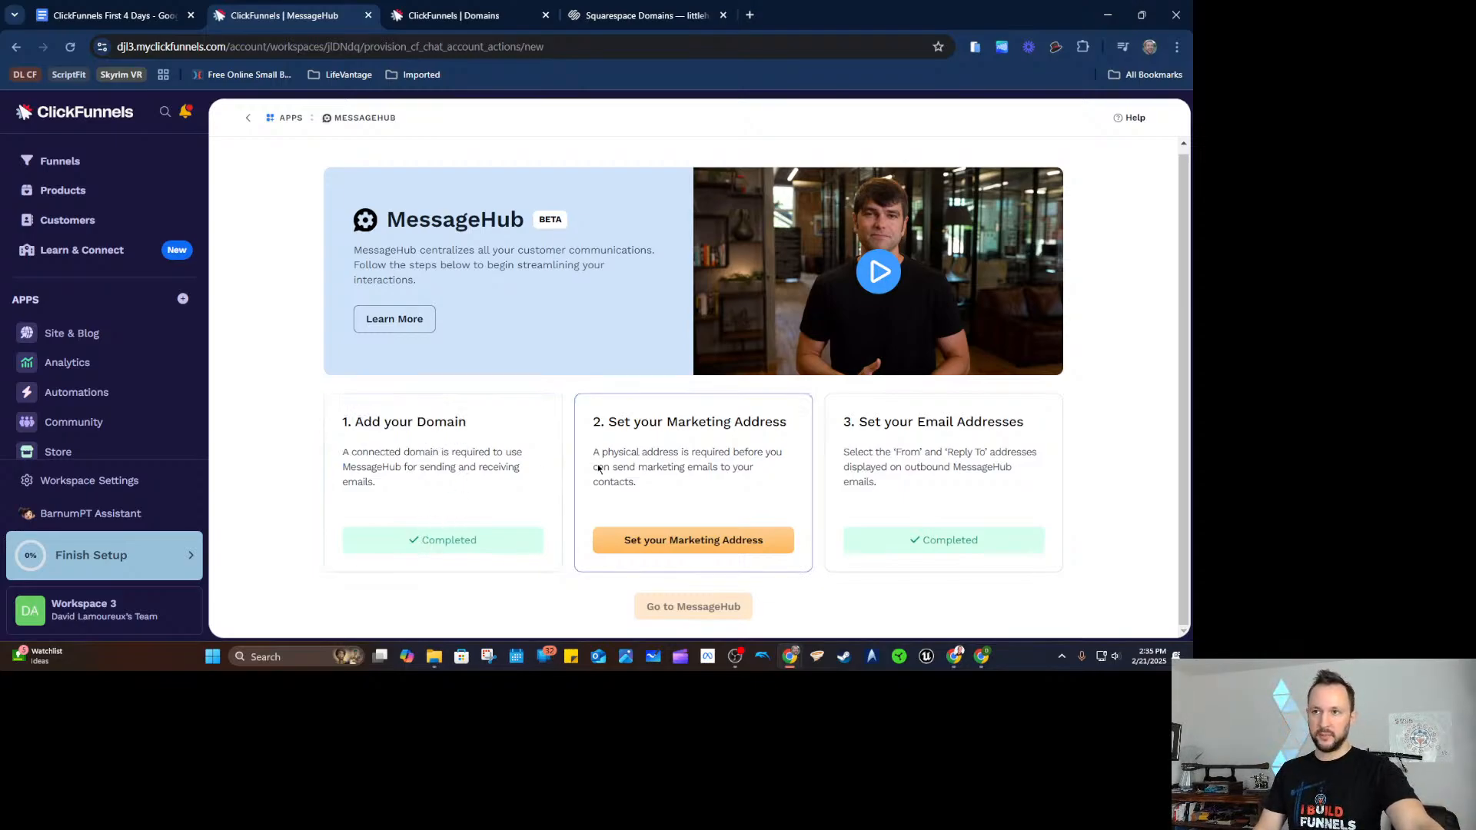
{"action": "left_click_drag", "start_coordinate": [606, 422], "coordinate": [789, 424]}
{"action": "left_click", "coordinate": [794, 457]}
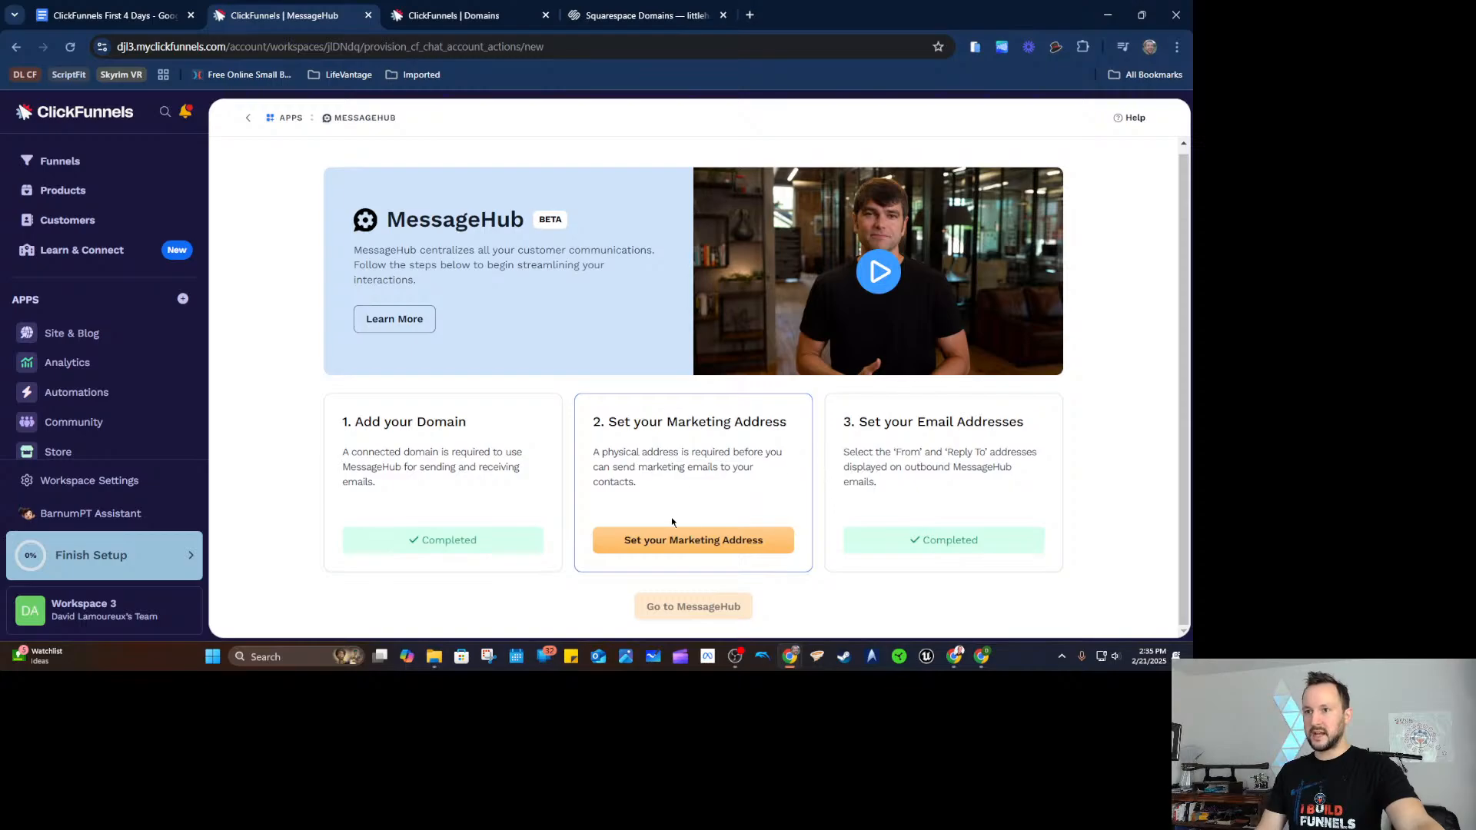
{"action": "left_click", "coordinate": [489, 16]}
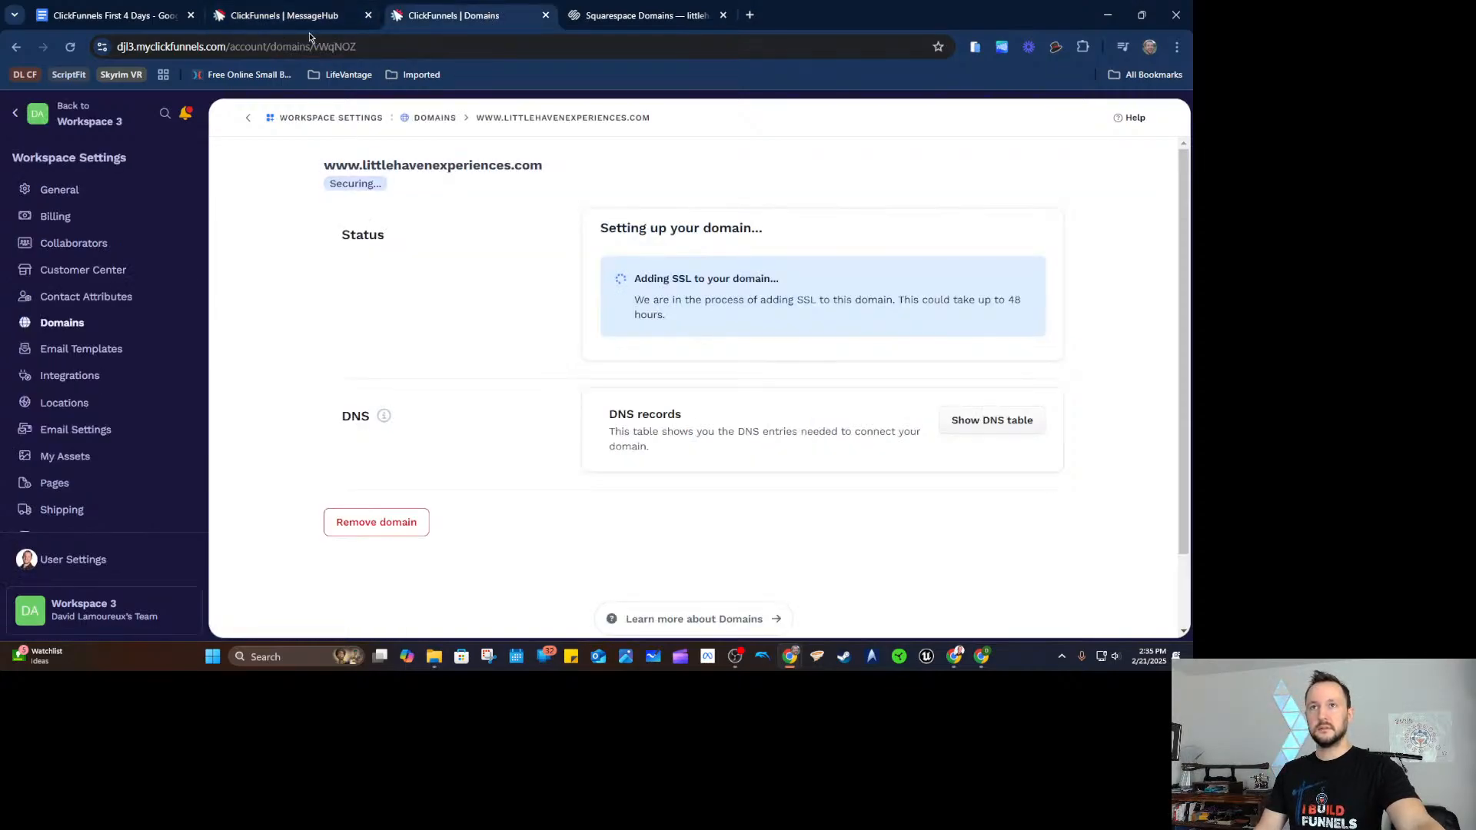
{"action": "left_click", "coordinate": [304, 18]}
{"action": "left_click", "coordinate": [687, 544]}
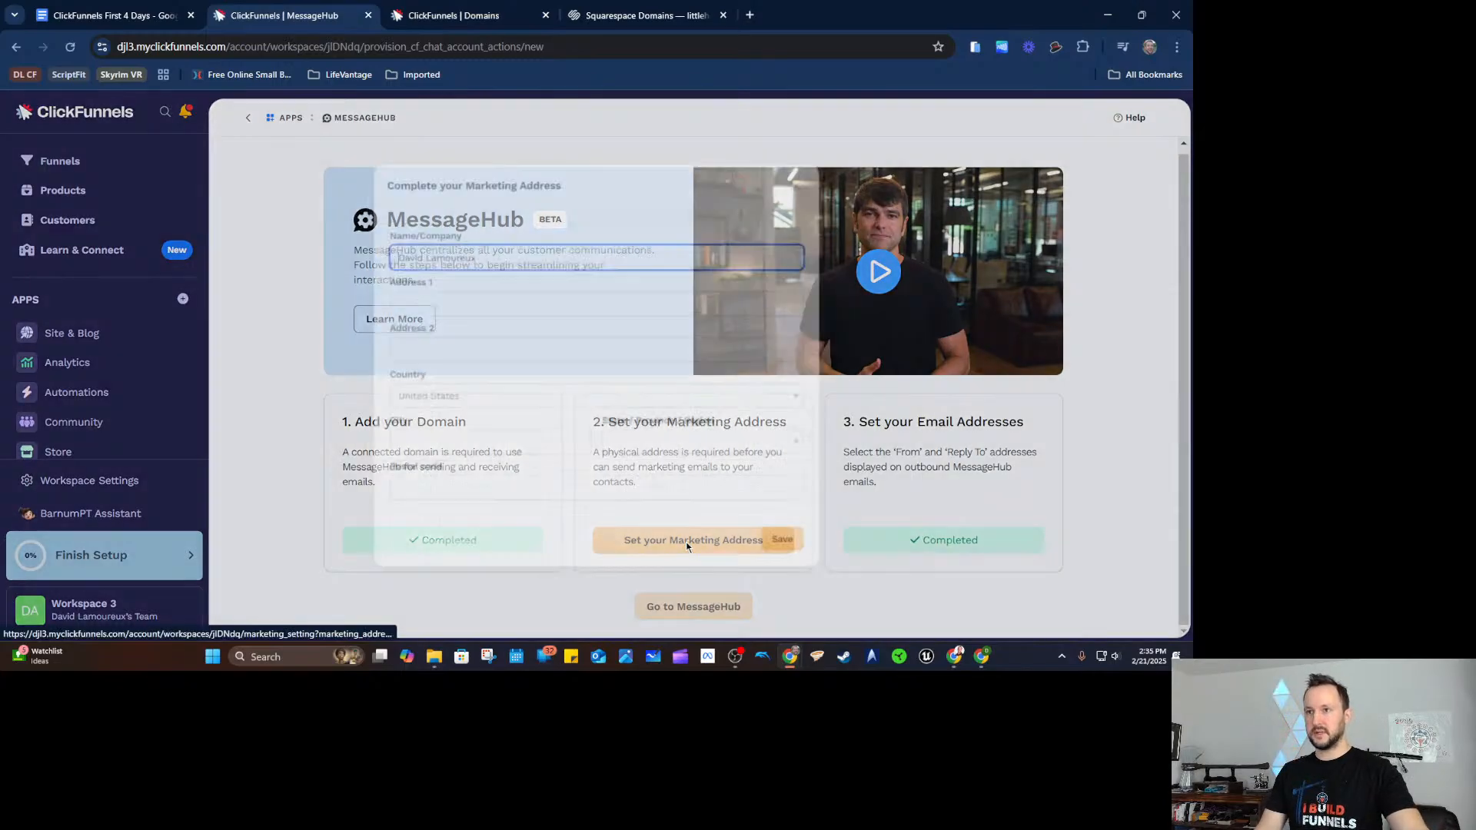
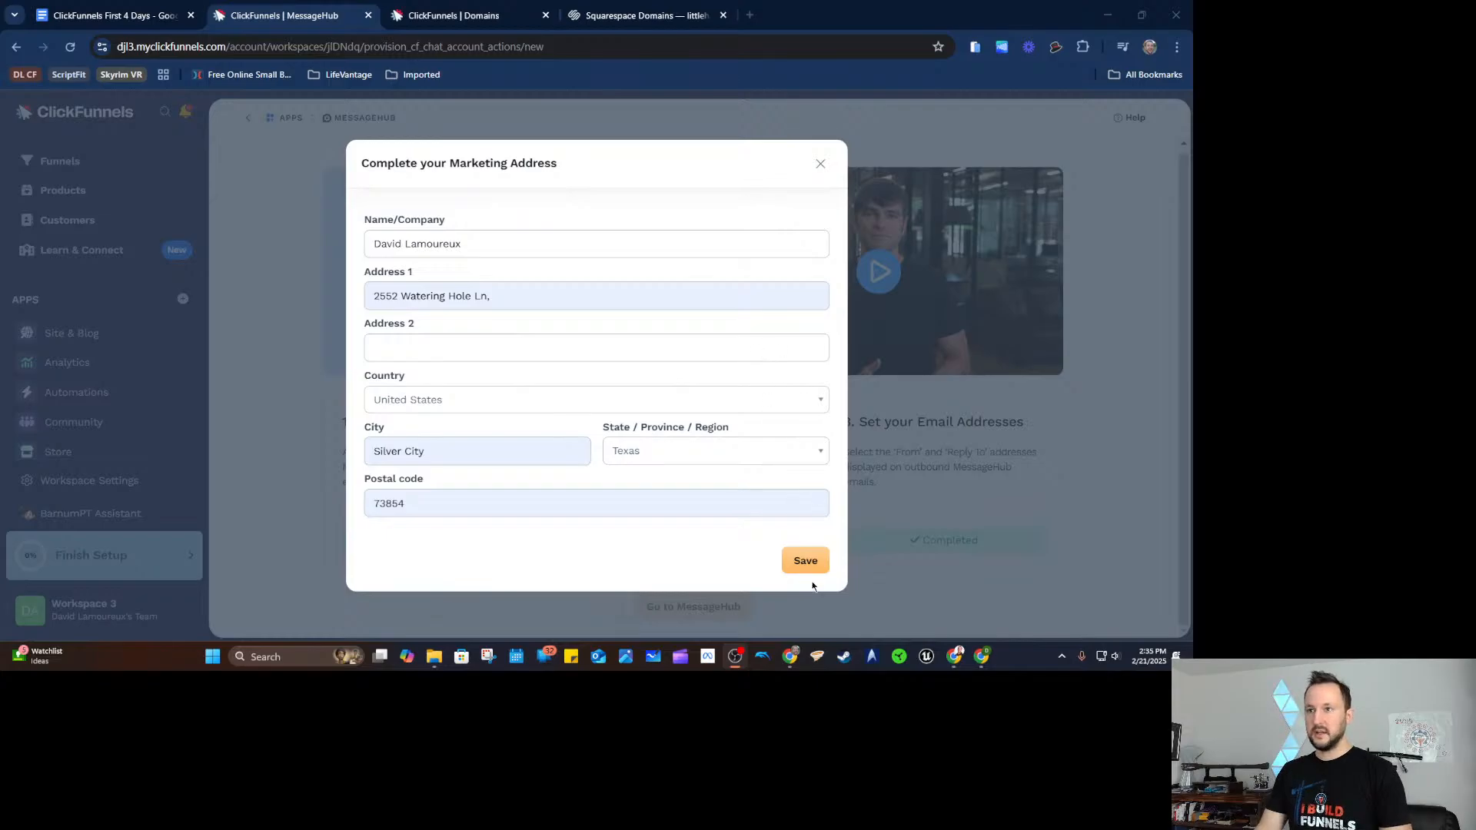
Save the marketing address to finish MessageHub's three setup steps, then install MessageHub.
{"action": "left_click", "coordinate": [807, 569]}
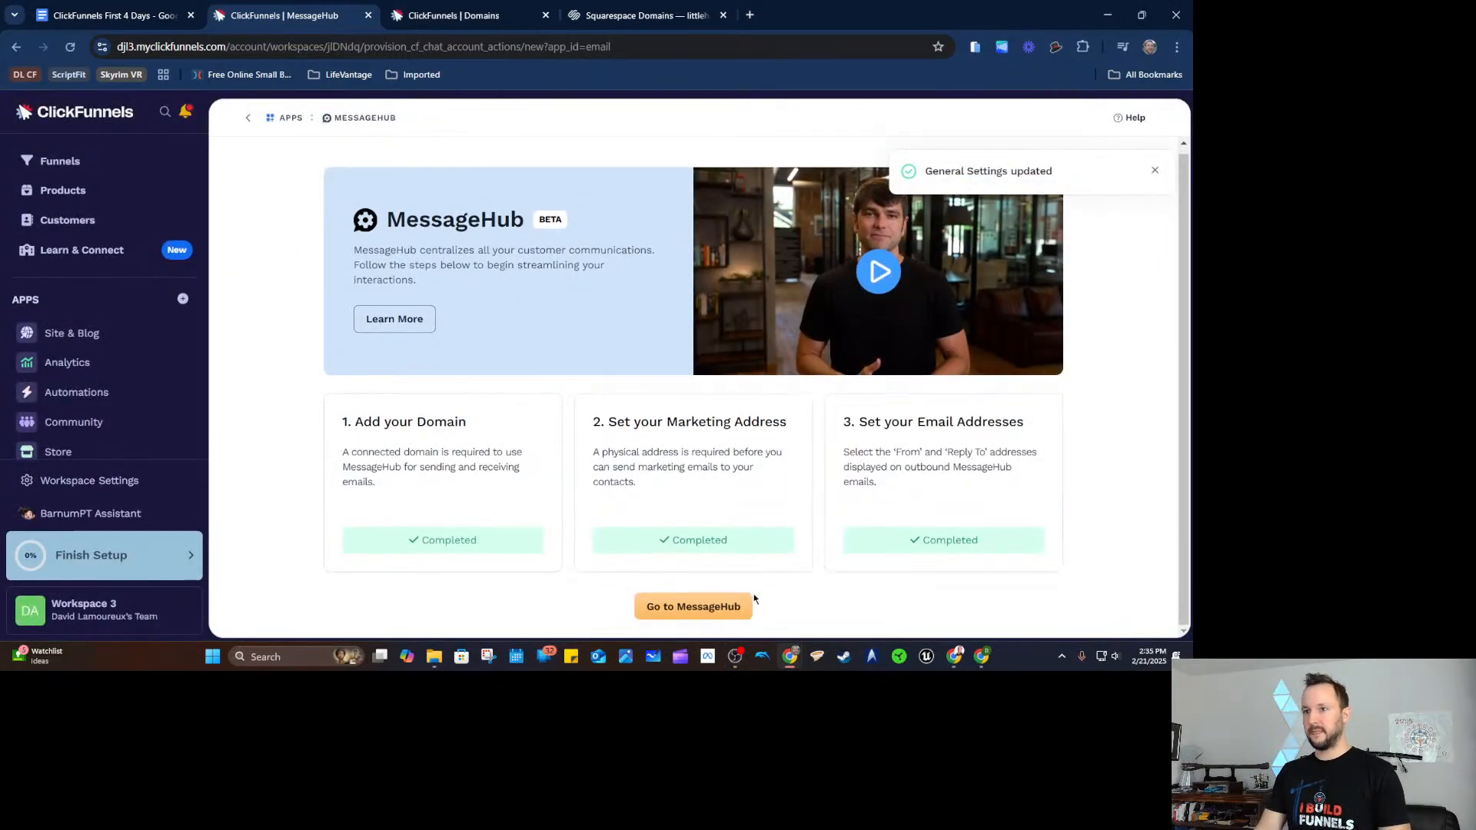
{"action": "left_click", "coordinate": [712, 607]}
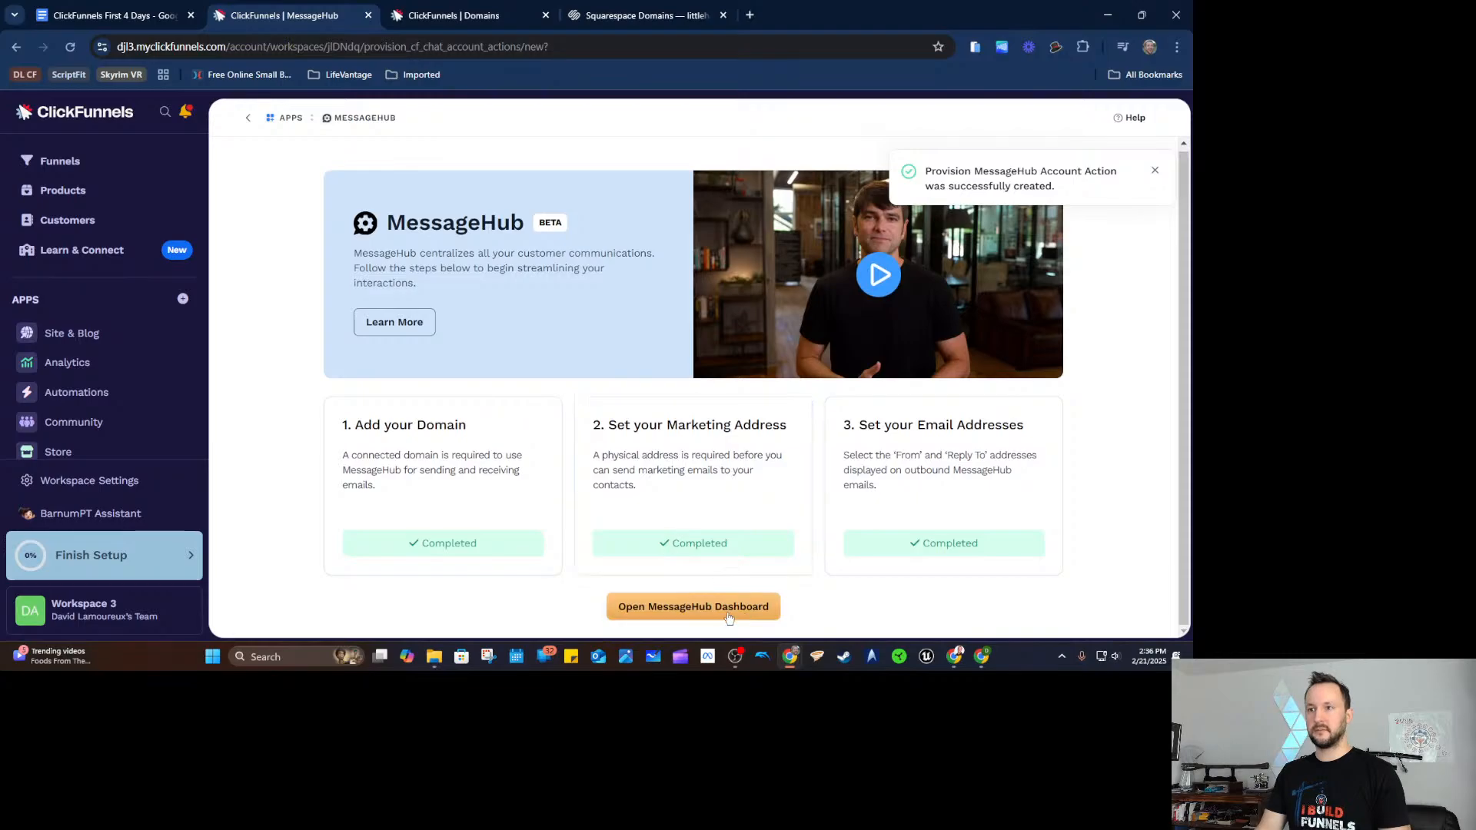
Open the MessageHub dashboard and move the domains tab ahead of it.
{"action": "left_click", "coordinate": [733, 599]}
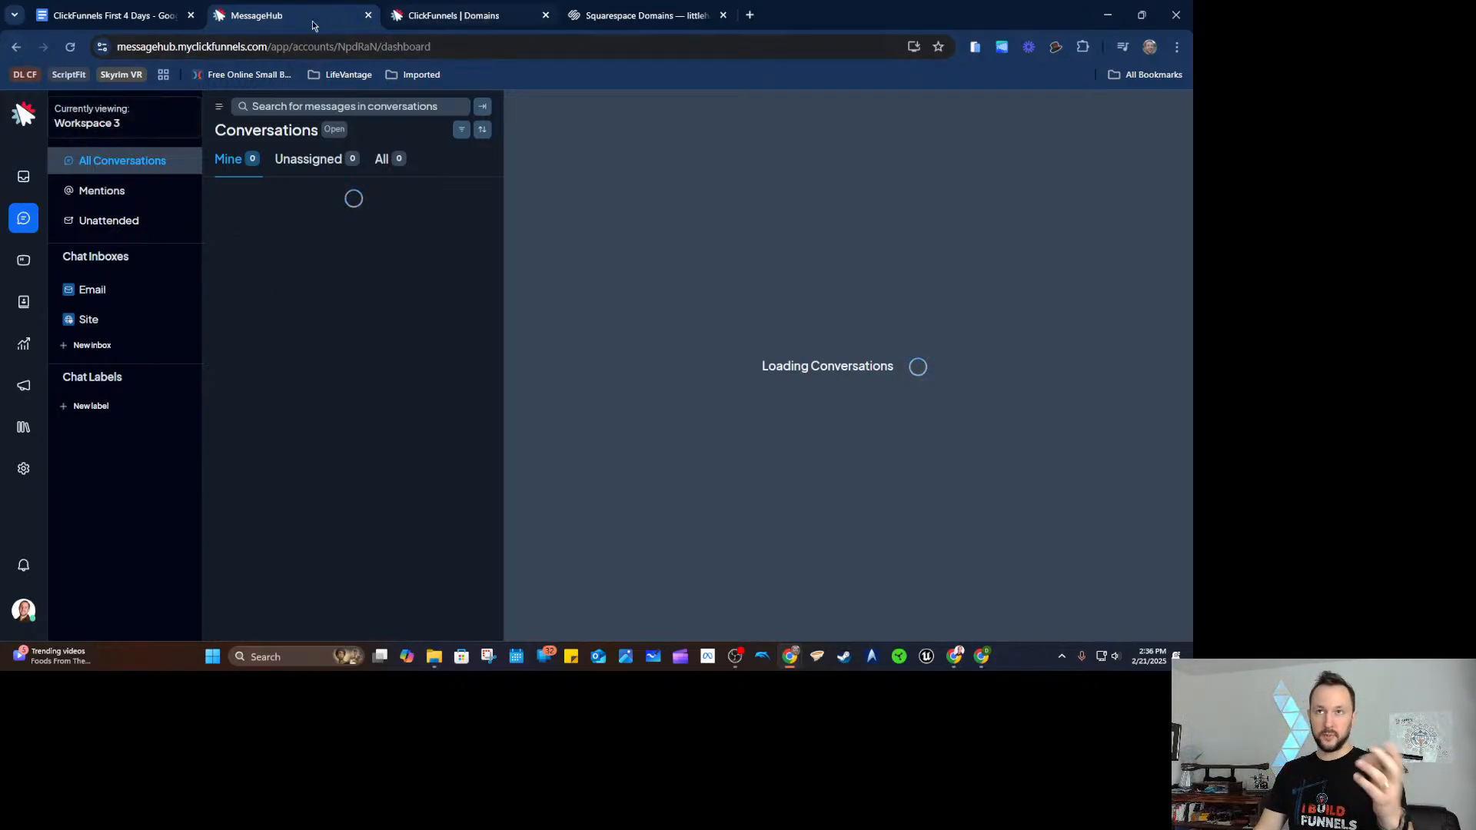
{"action": "left_click", "coordinate": [435, 16]}
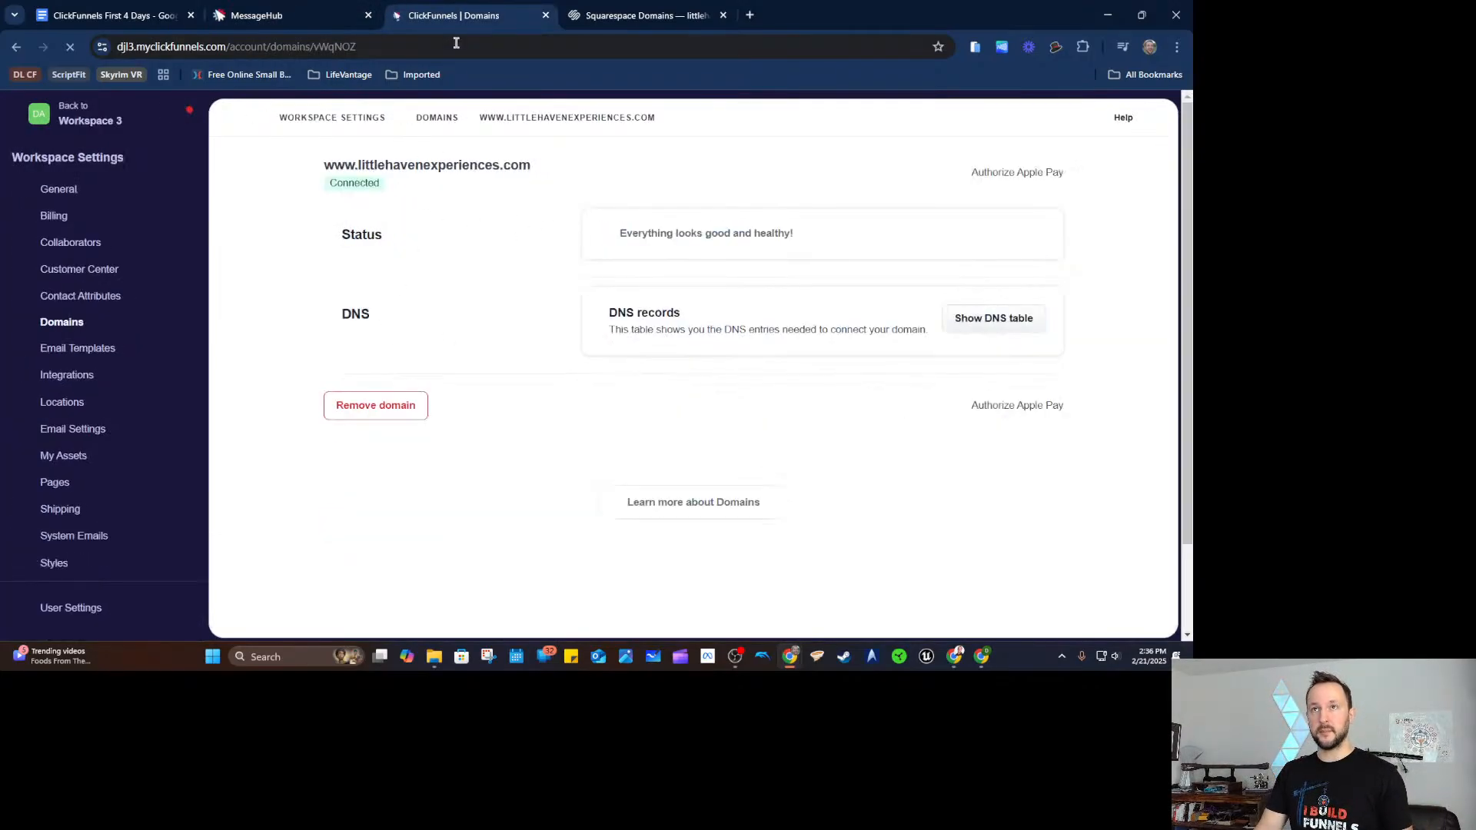
{"action": "left_click_drag", "start_coordinate": [458, 24], "coordinate": [293, 20]}
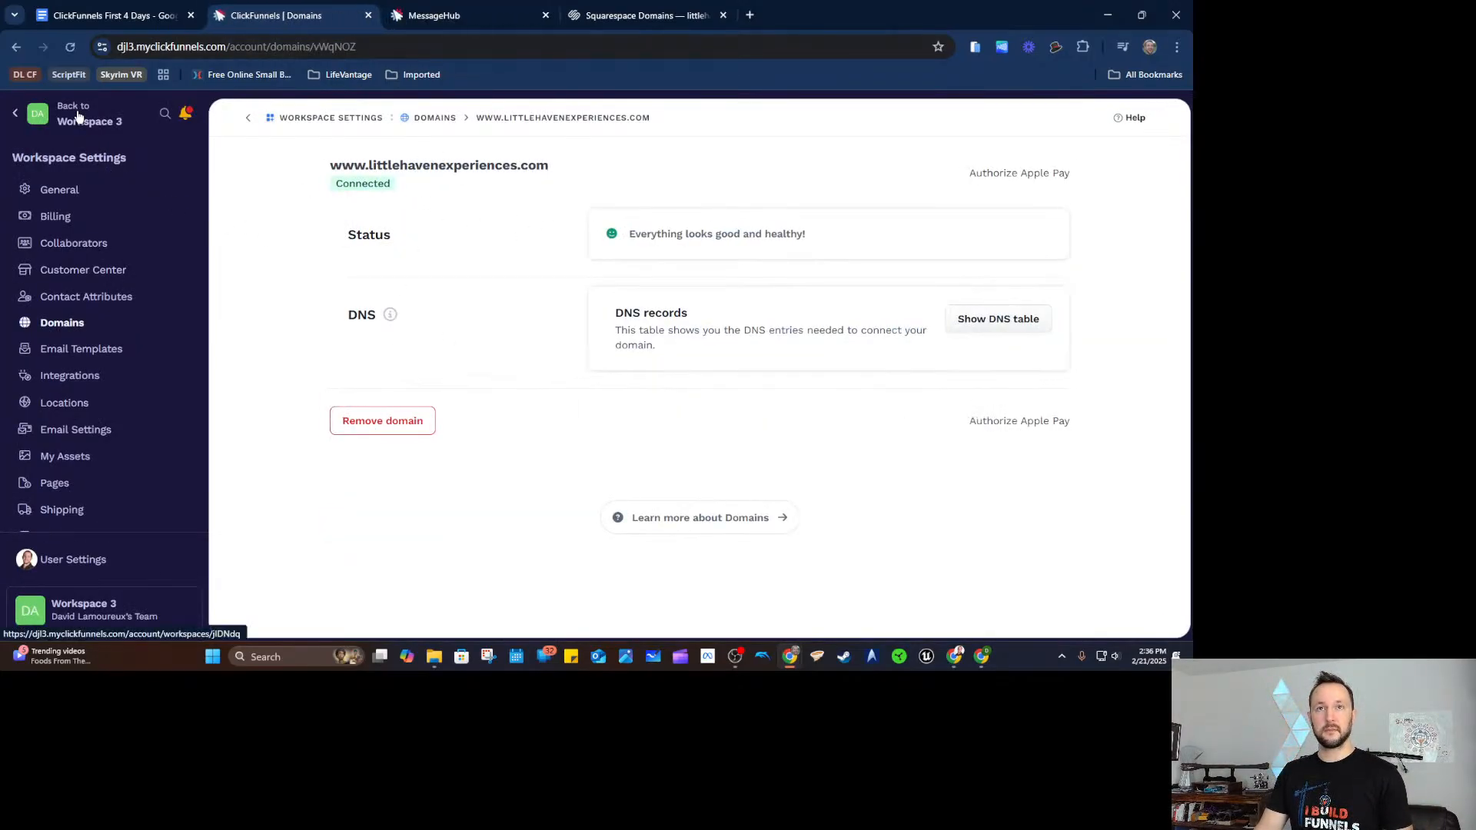
Open MessageHub from the Workspace 3 sidebar in its own tab and view its account settings.
{"action": "left_click", "coordinate": [128, 150]}
{"action": "scroll", "coordinate": [58, 388], "scroll_direction": "down", "scroll_amount": 1}
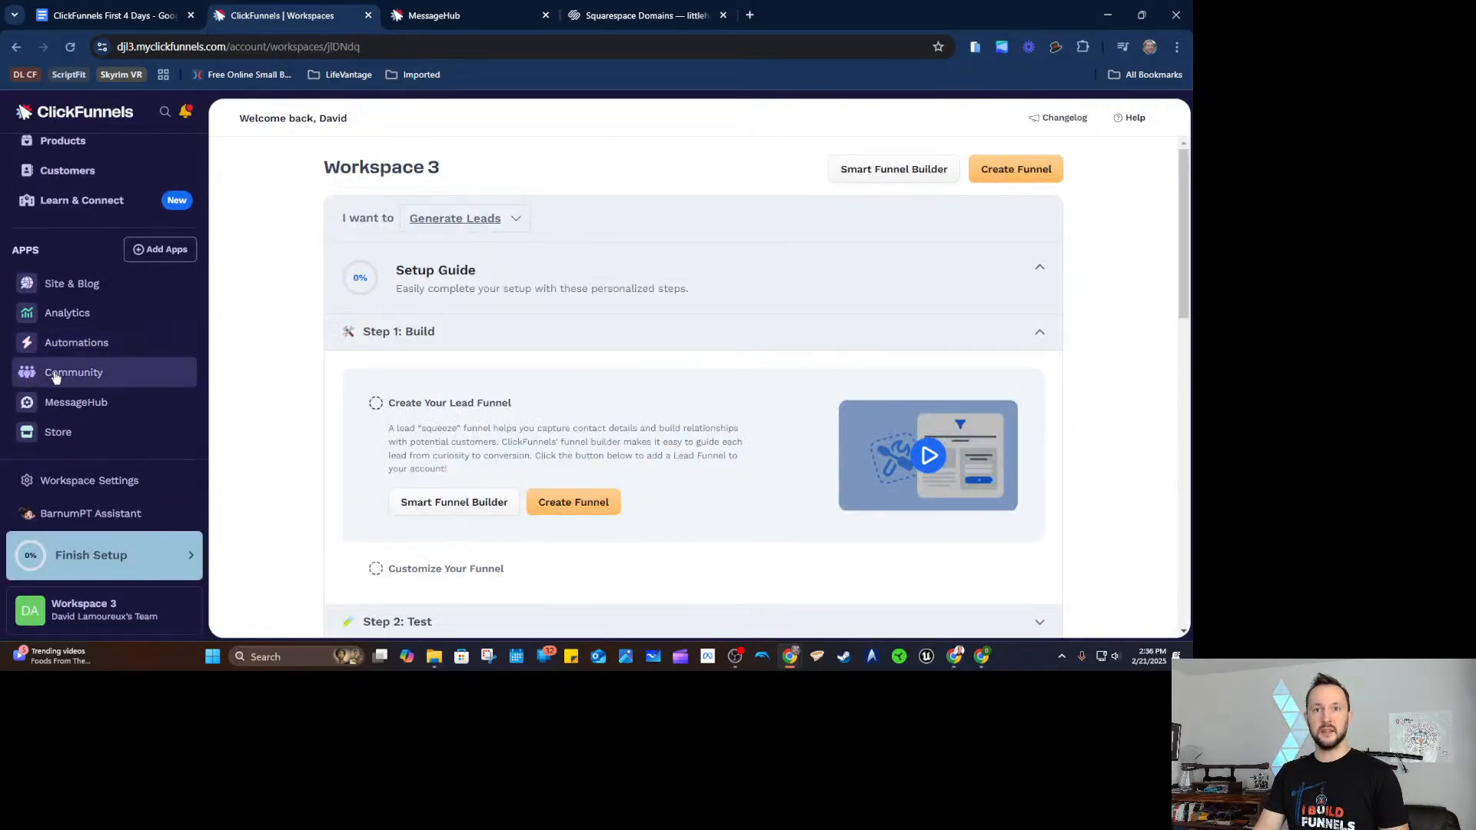
{"action": "right_click", "coordinate": [89, 403]}
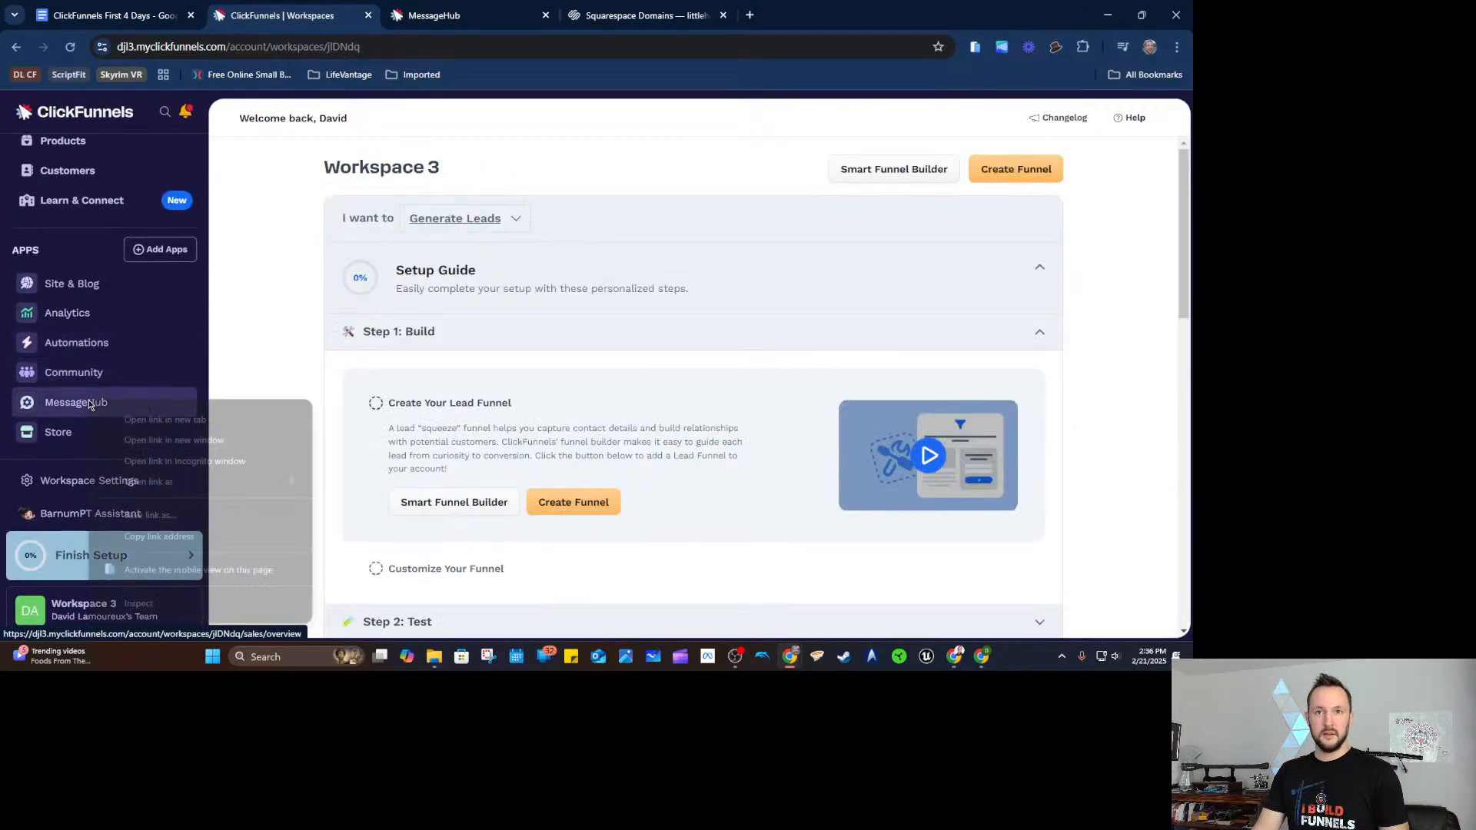
{"action": "left_click", "coordinate": [238, 376]}
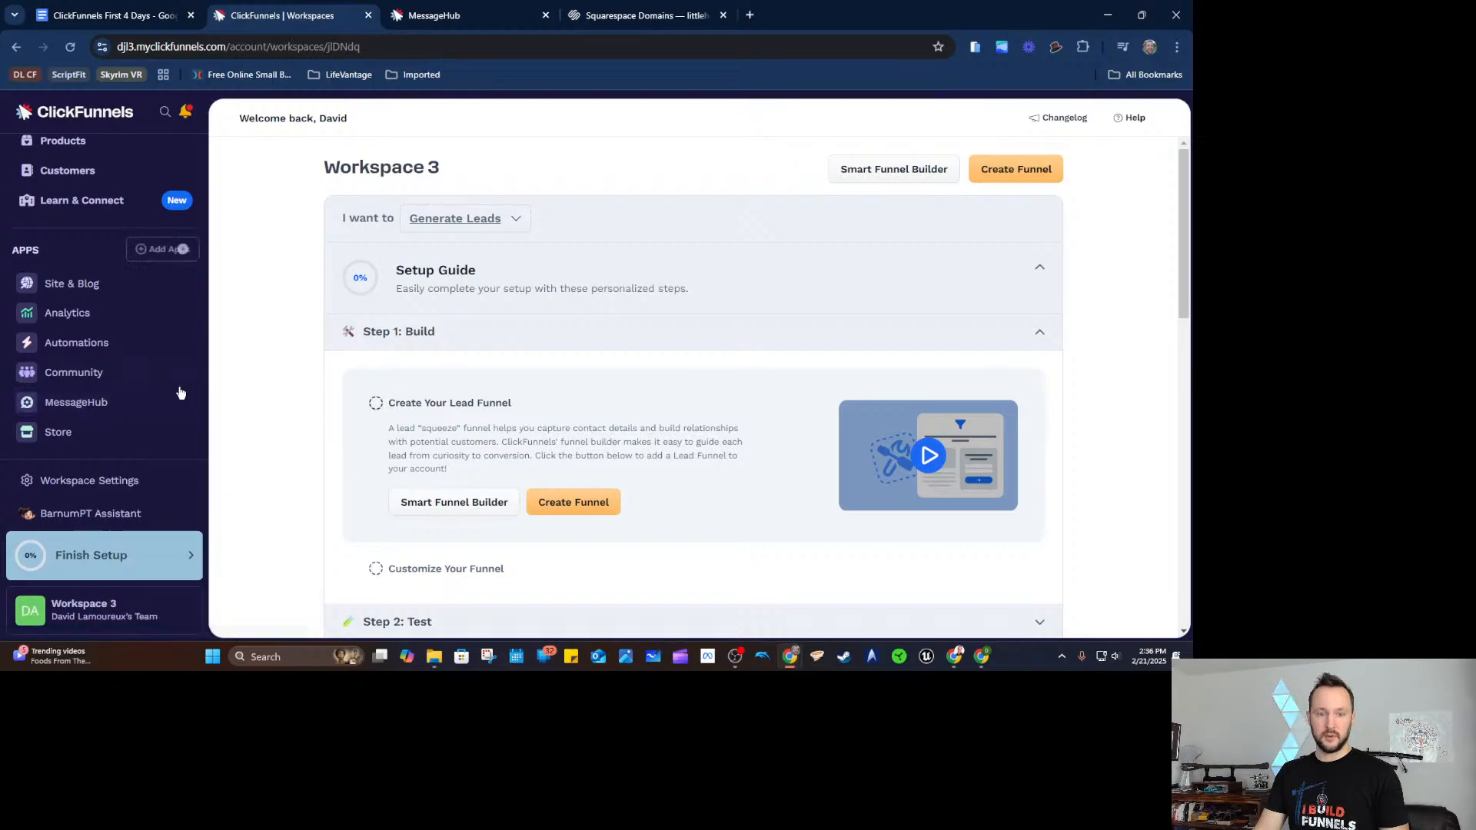
{"action": "middle_click", "coordinate": [109, 403]}
{"action": "left_click", "coordinate": [443, 17]}
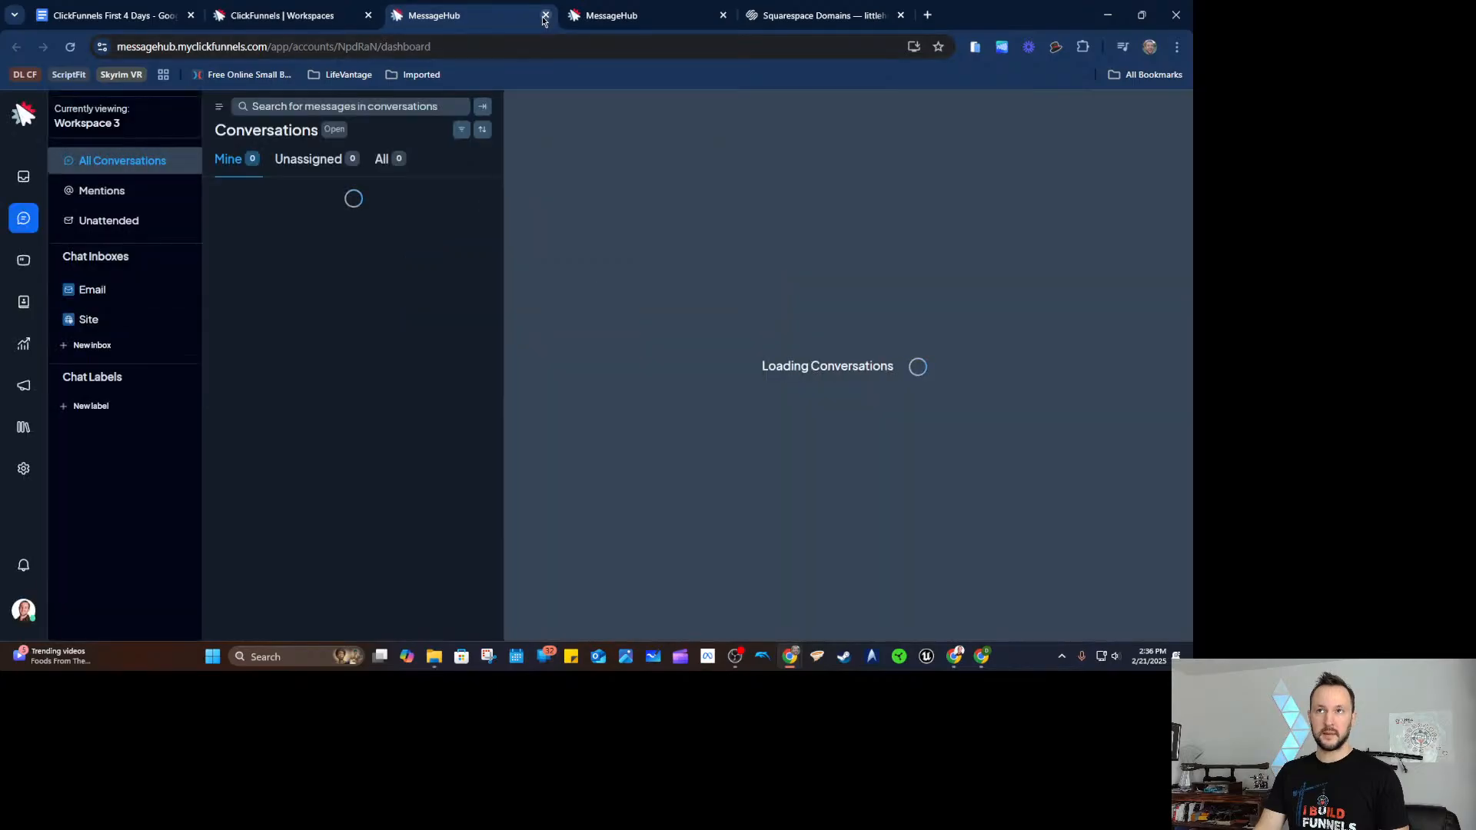
{"action": "left_click", "coordinate": [545, 15]}
{"action": "left_click", "coordinate": [498, 19]}
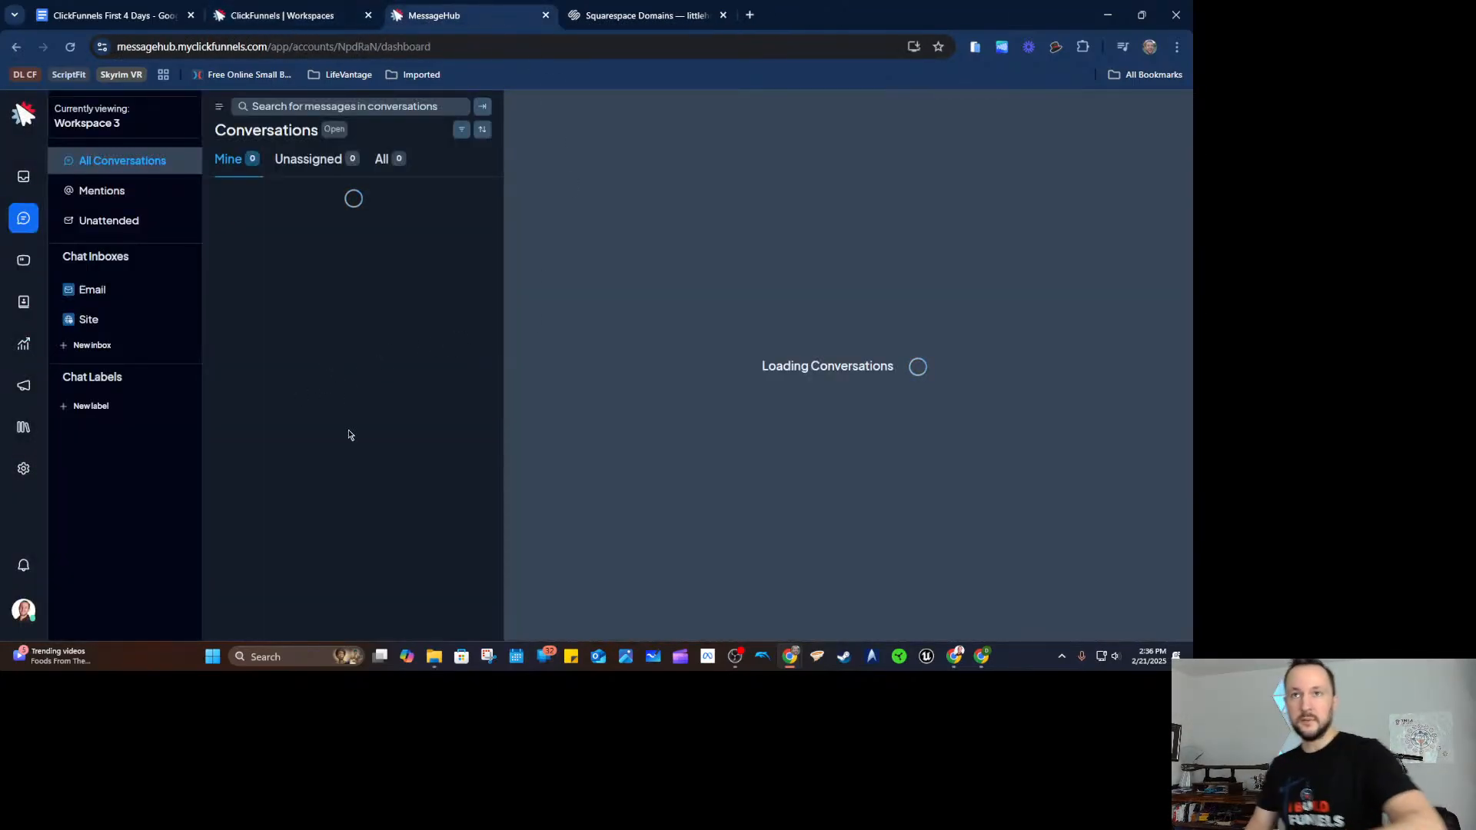
{"action": "left_click", "coordinate": [24, 469]}
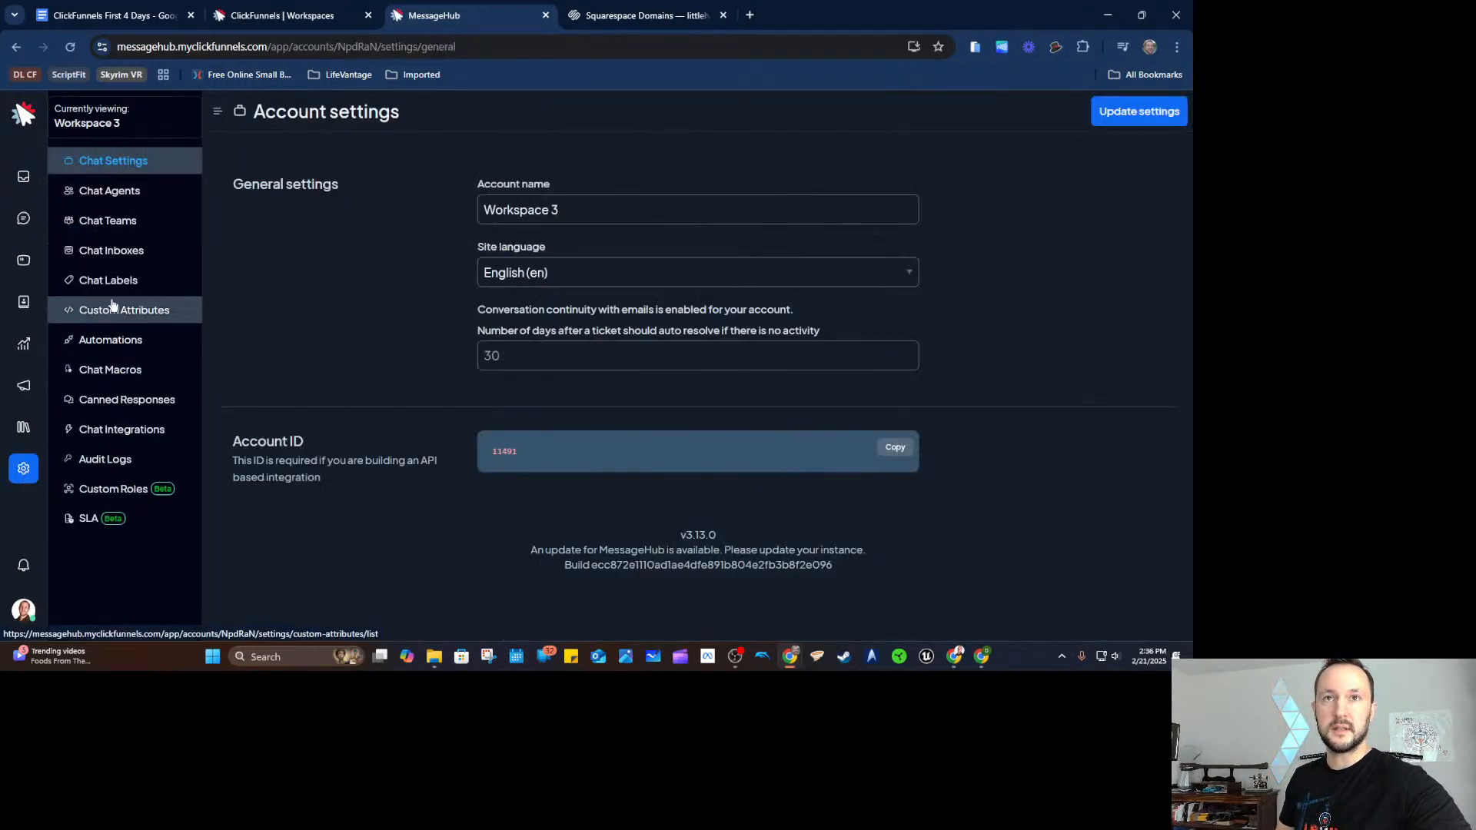
Add a new Email inbox under Chat Inboxes using the Other Providers option.
{"action": "left_click", "coordinate": [142, 258]}
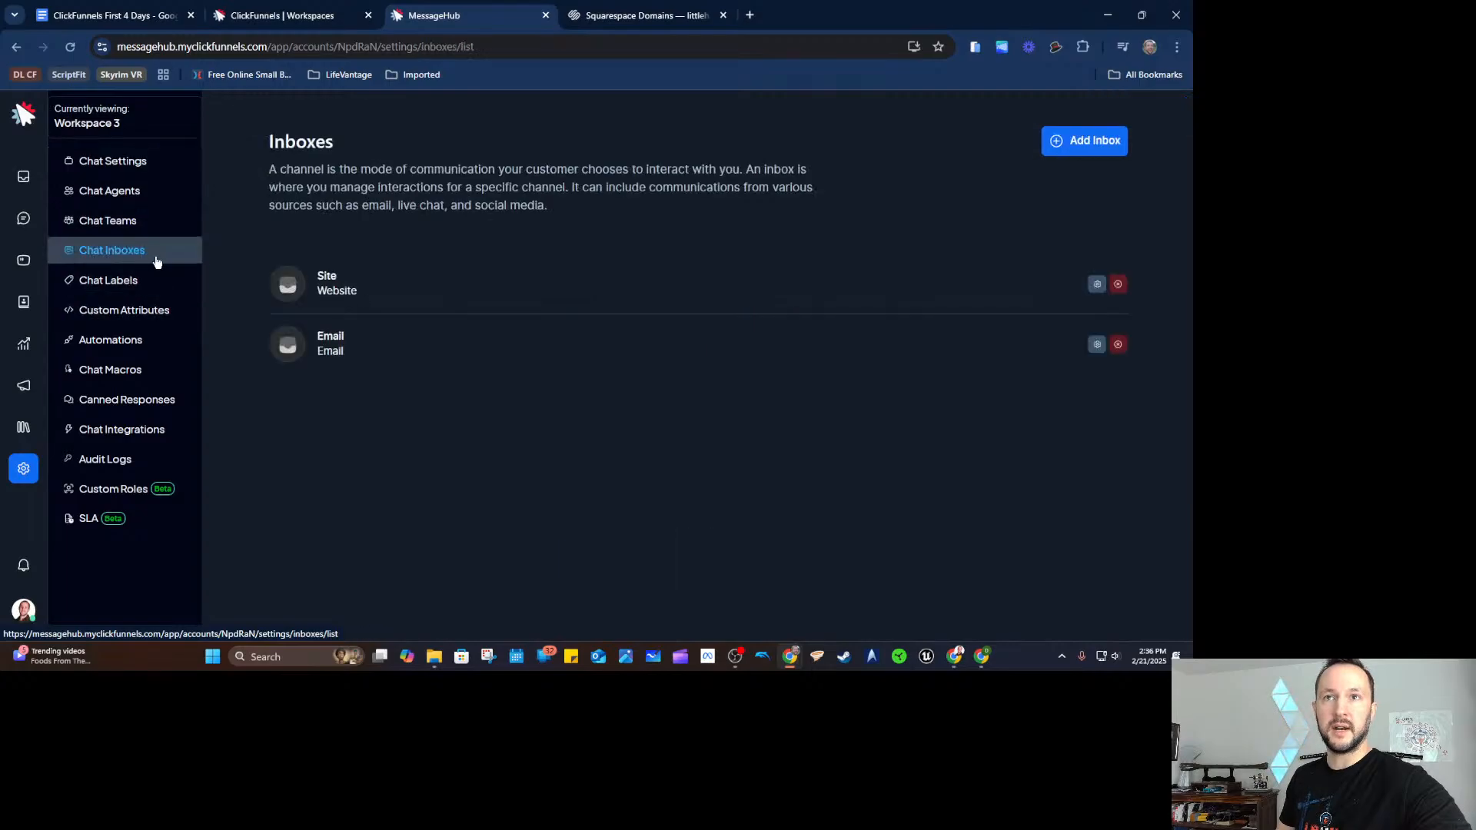
{"action": "left_click", "coordinate": [1081, 142]}
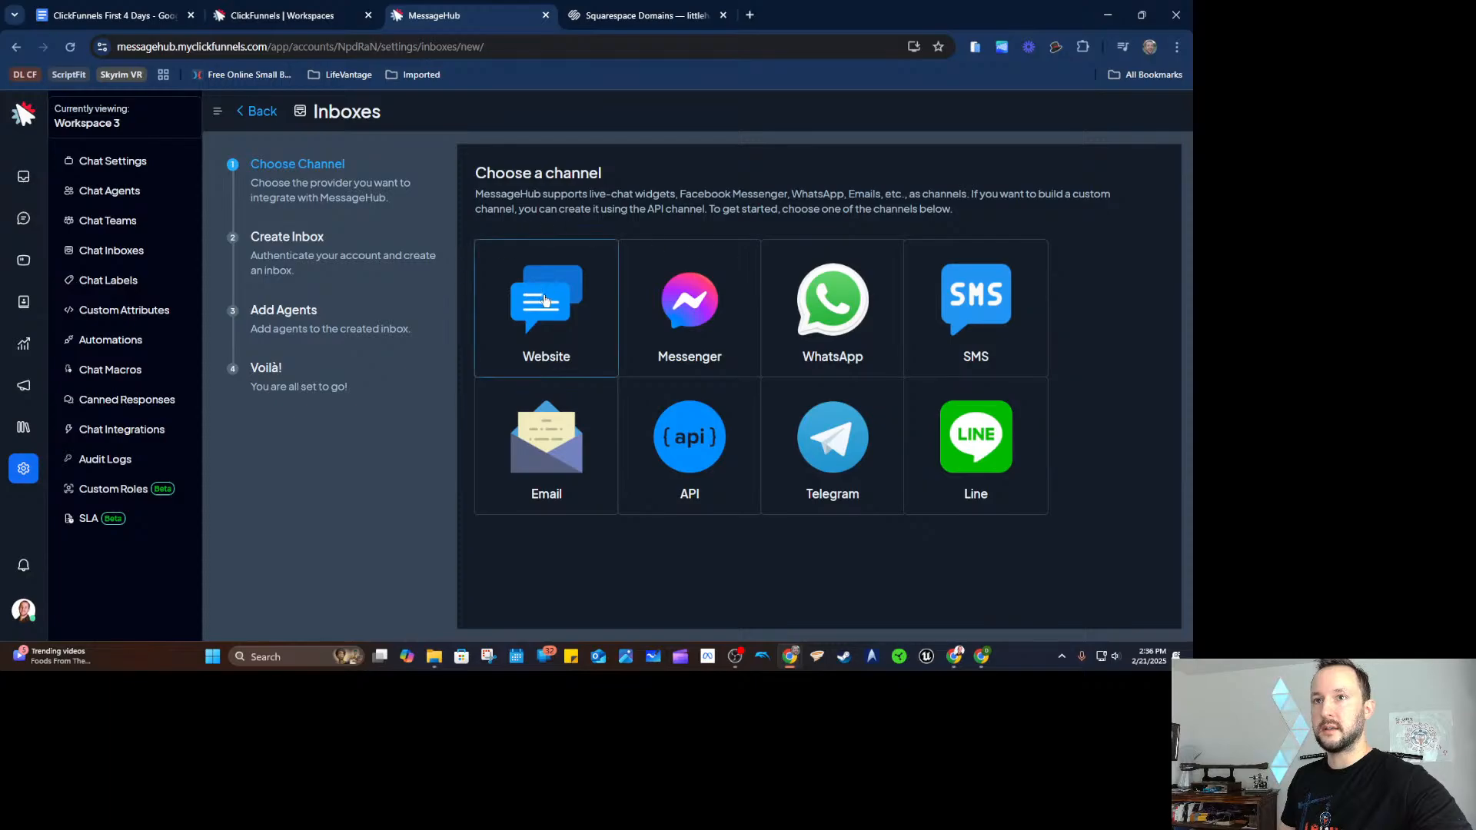
{"action": "left_click", "coordinate": [566, 443]}
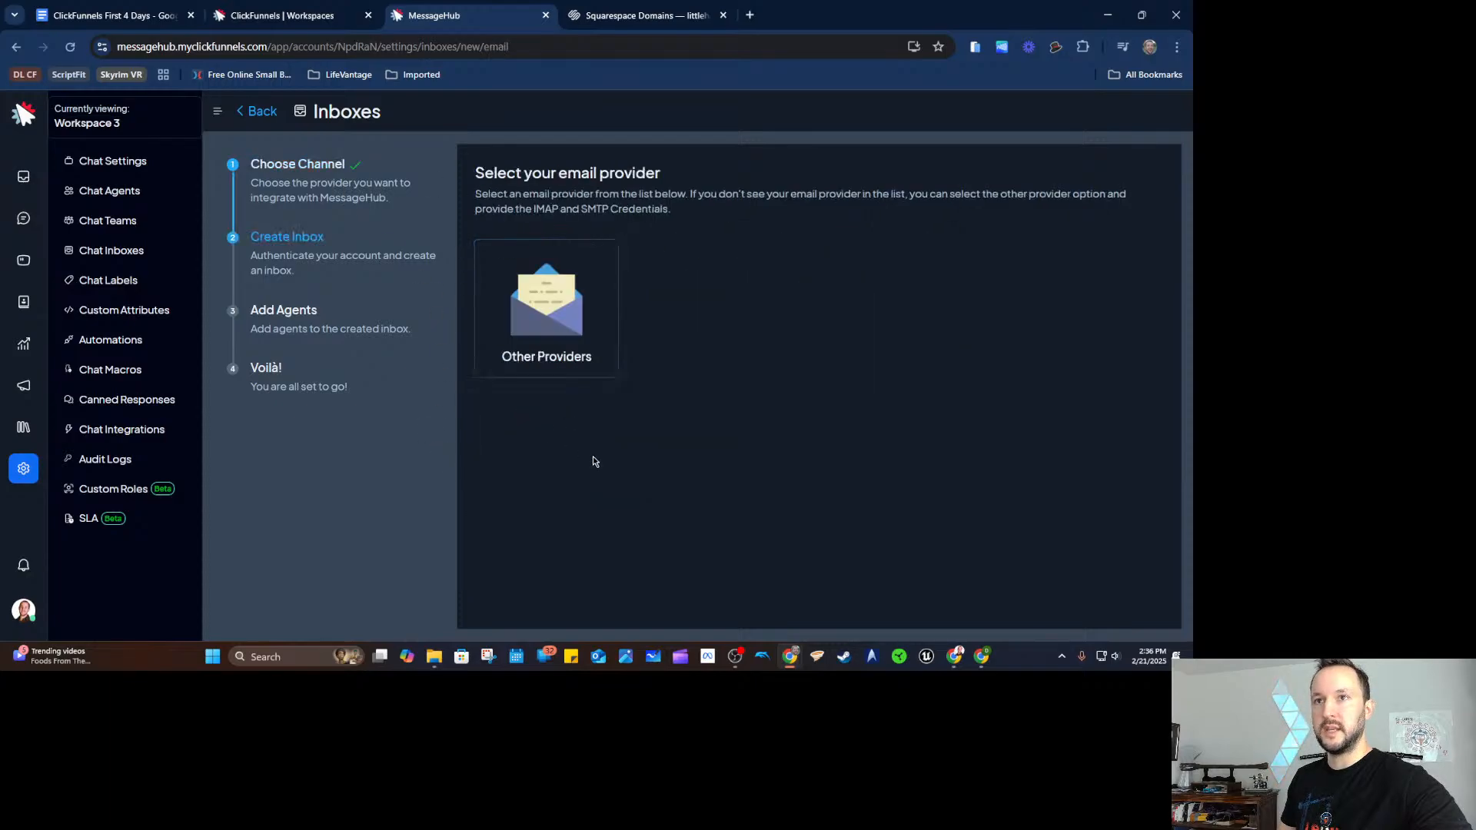
{"action": "left_click", "coordinate": [528, 308]}
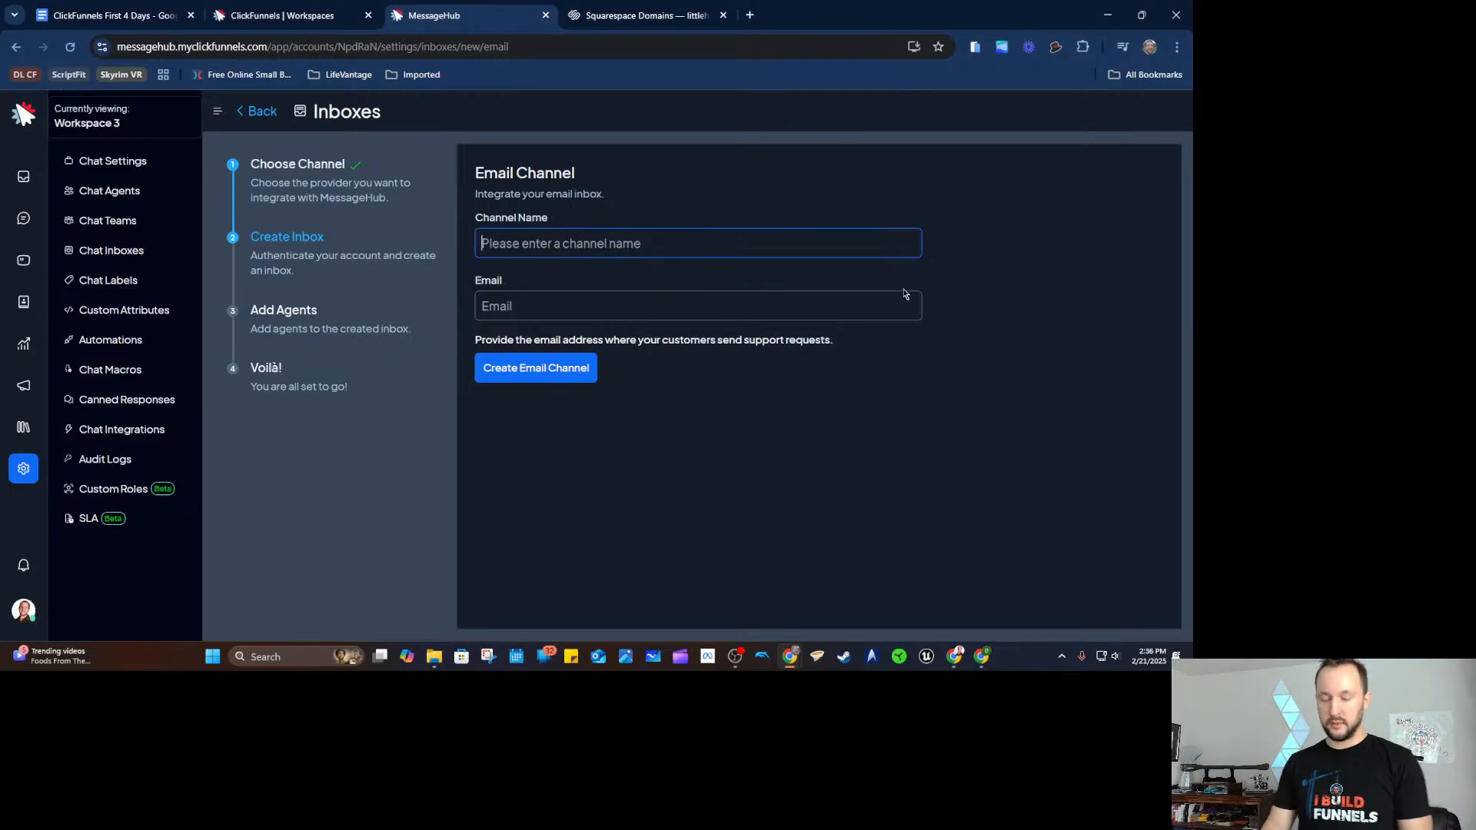
Find the support address under Workspace Settings > Email Settings > Email Addresses, then return to MessageHub.
{"action": "left_click", "coordinate": [323, 15]}
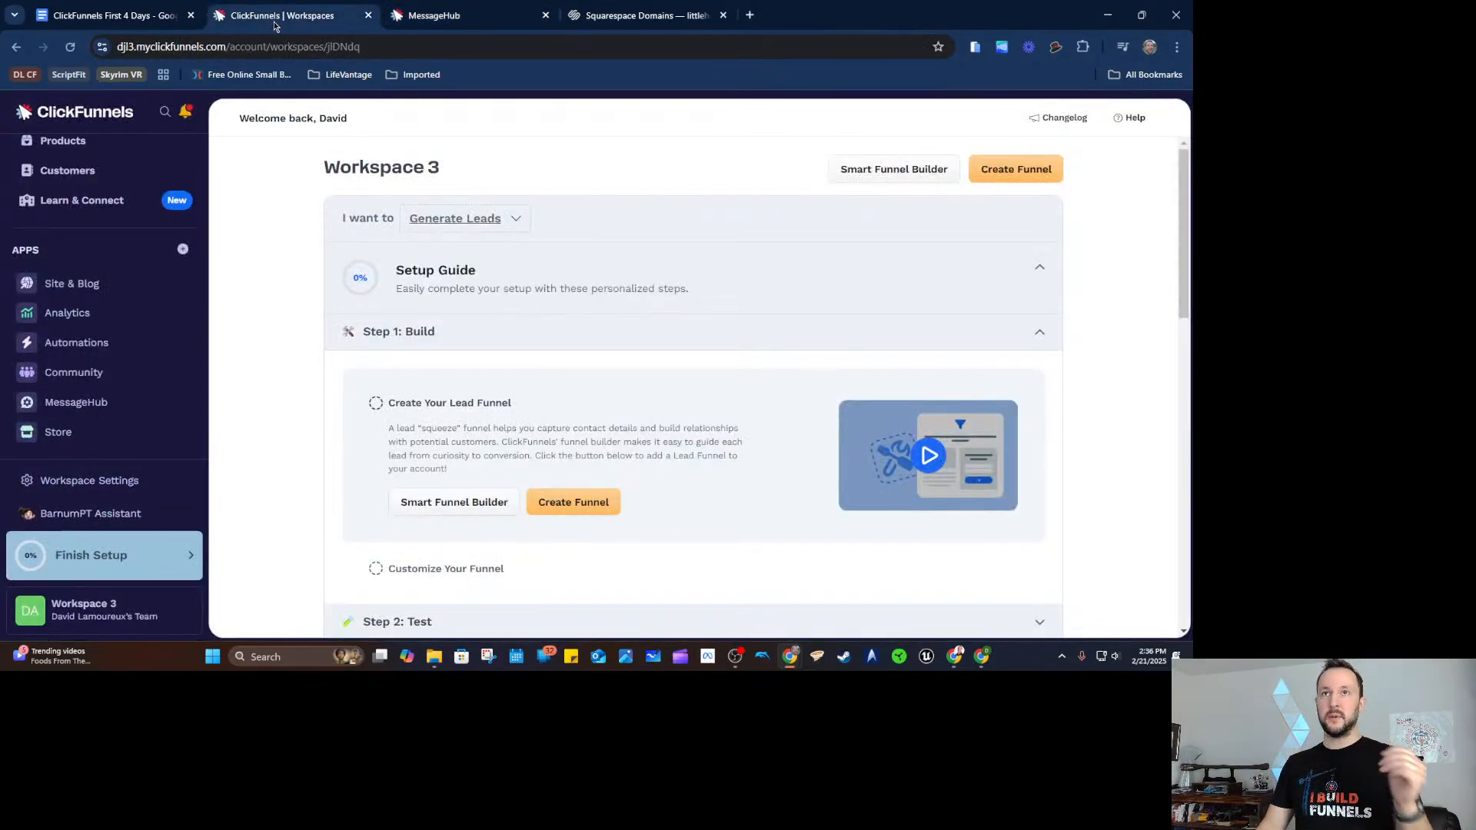
{"action": "left_click", "coordinate": [104, 482]}
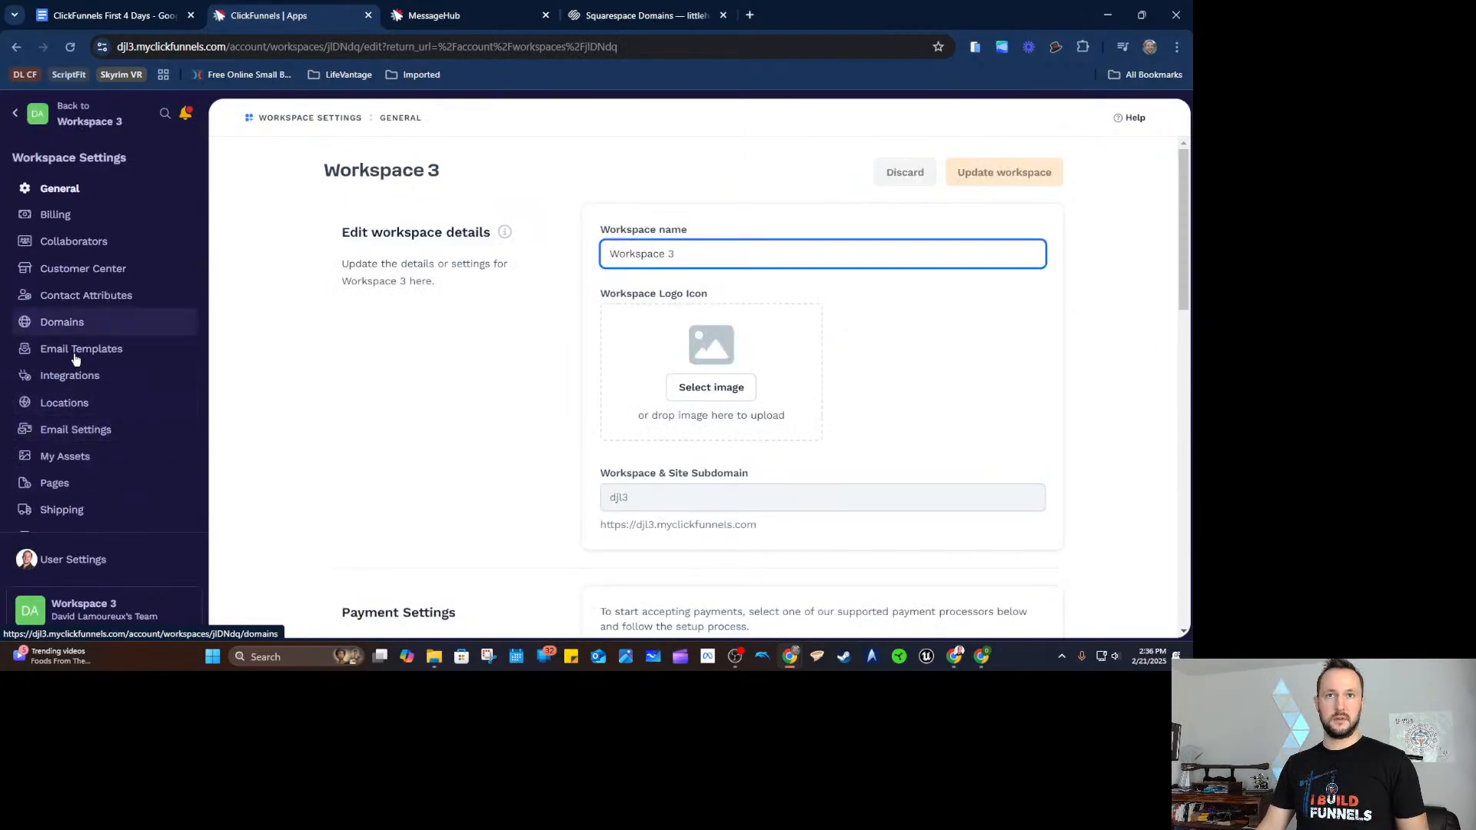
{"action": "left_click", "coordinate": [85, 429]}
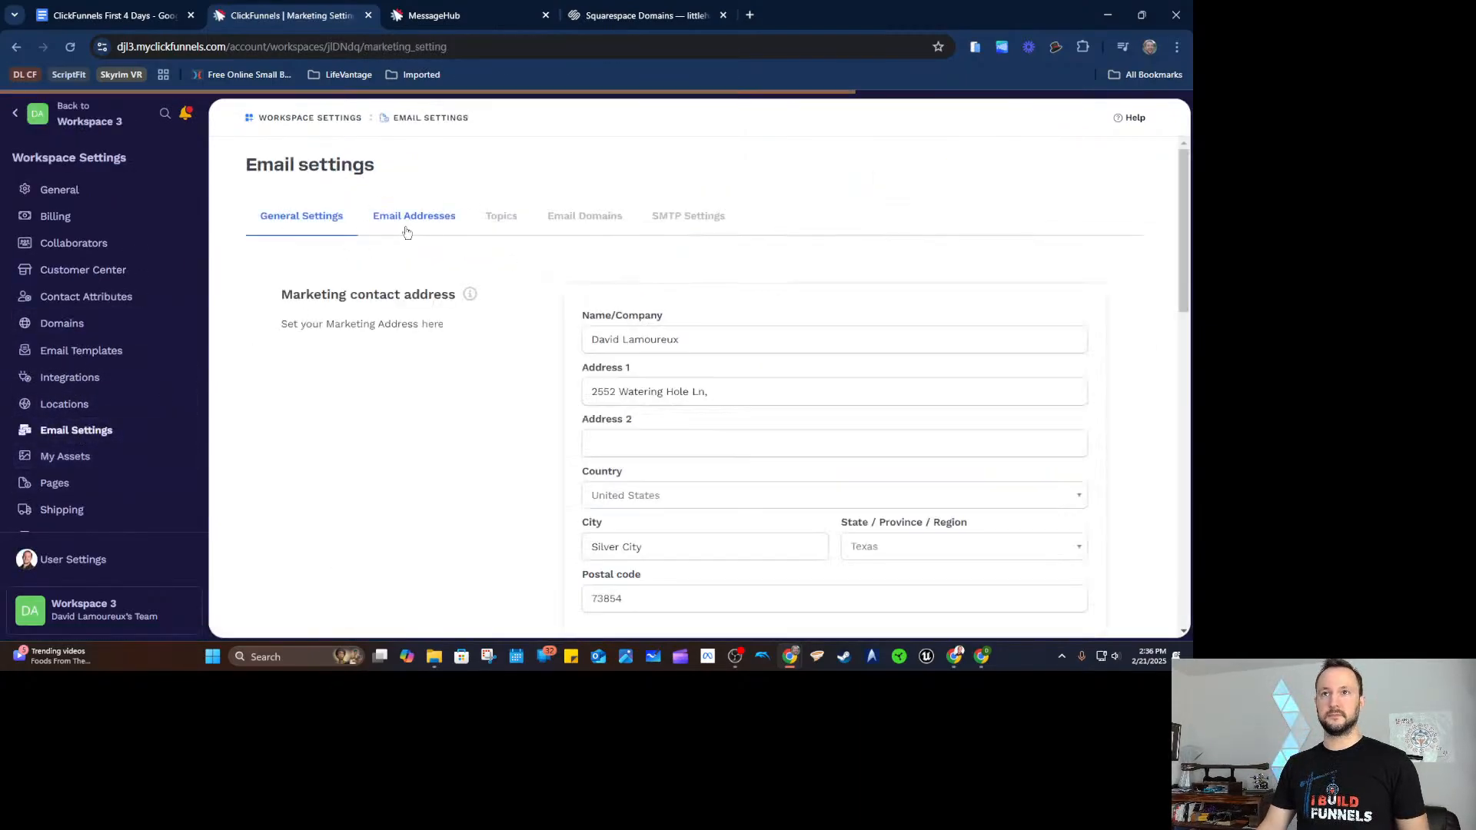
{"action": "left_click", "coordinate": [429, 218]}
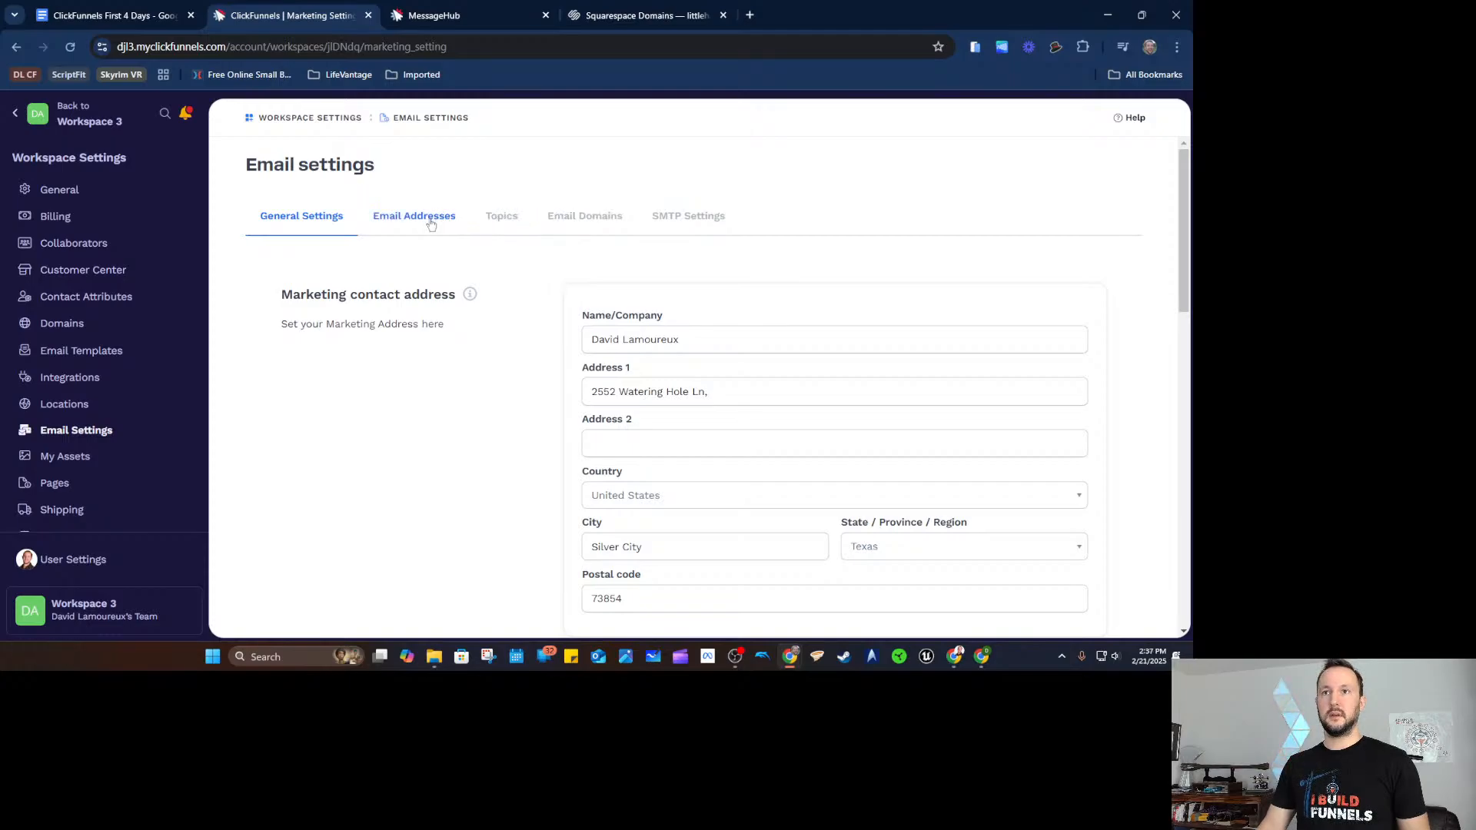
{"action": "scroll", "coordinate": [697, 405], "scroll_direction": "down", "scroll_amount": 2}
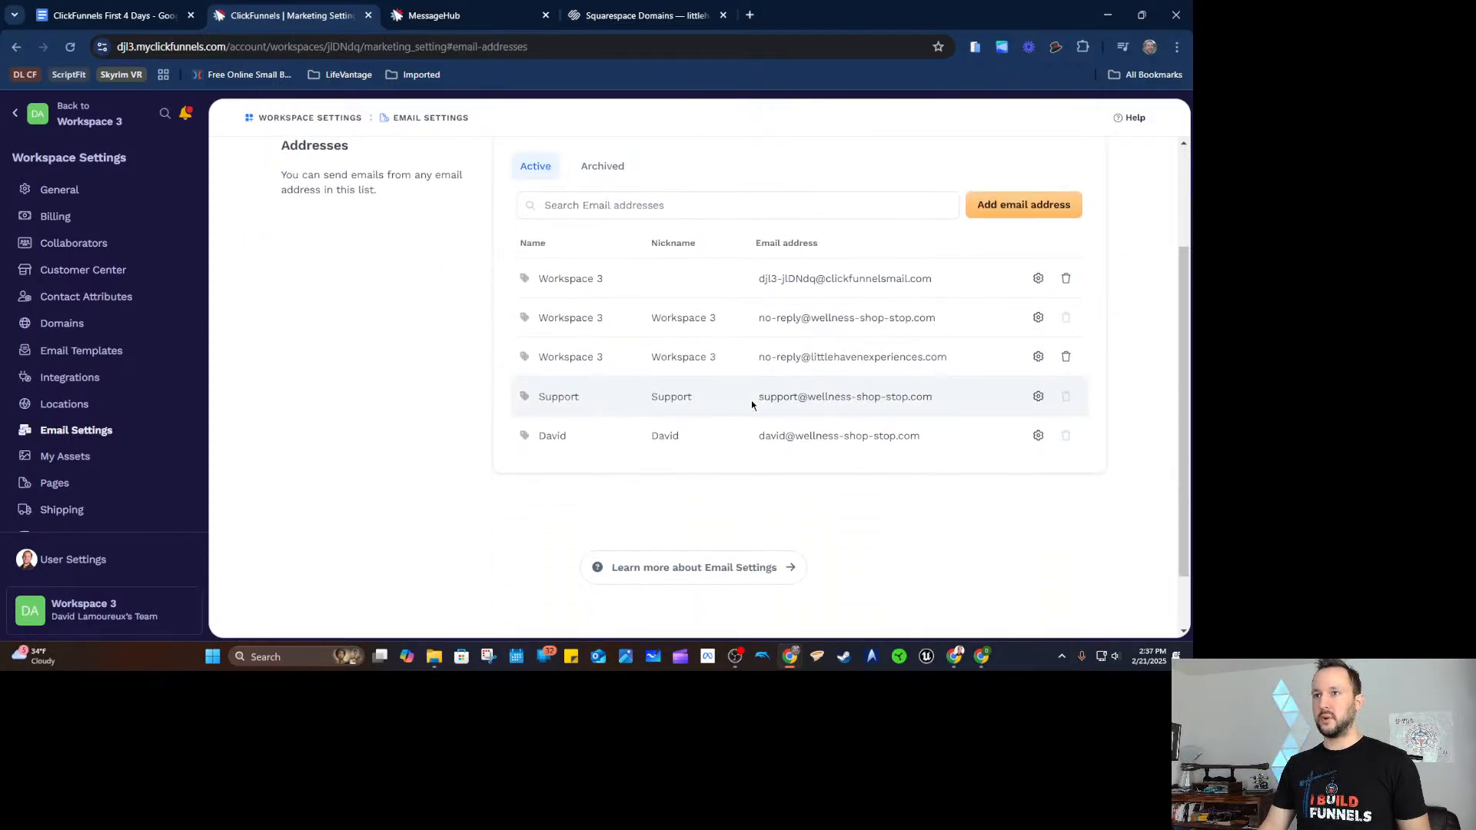
{"action": "left_click_drag", "start_coordinate": [752, 405], "coordinate": [957, 397]}
{"action": "left_click", "coordinate": [911, 500]}
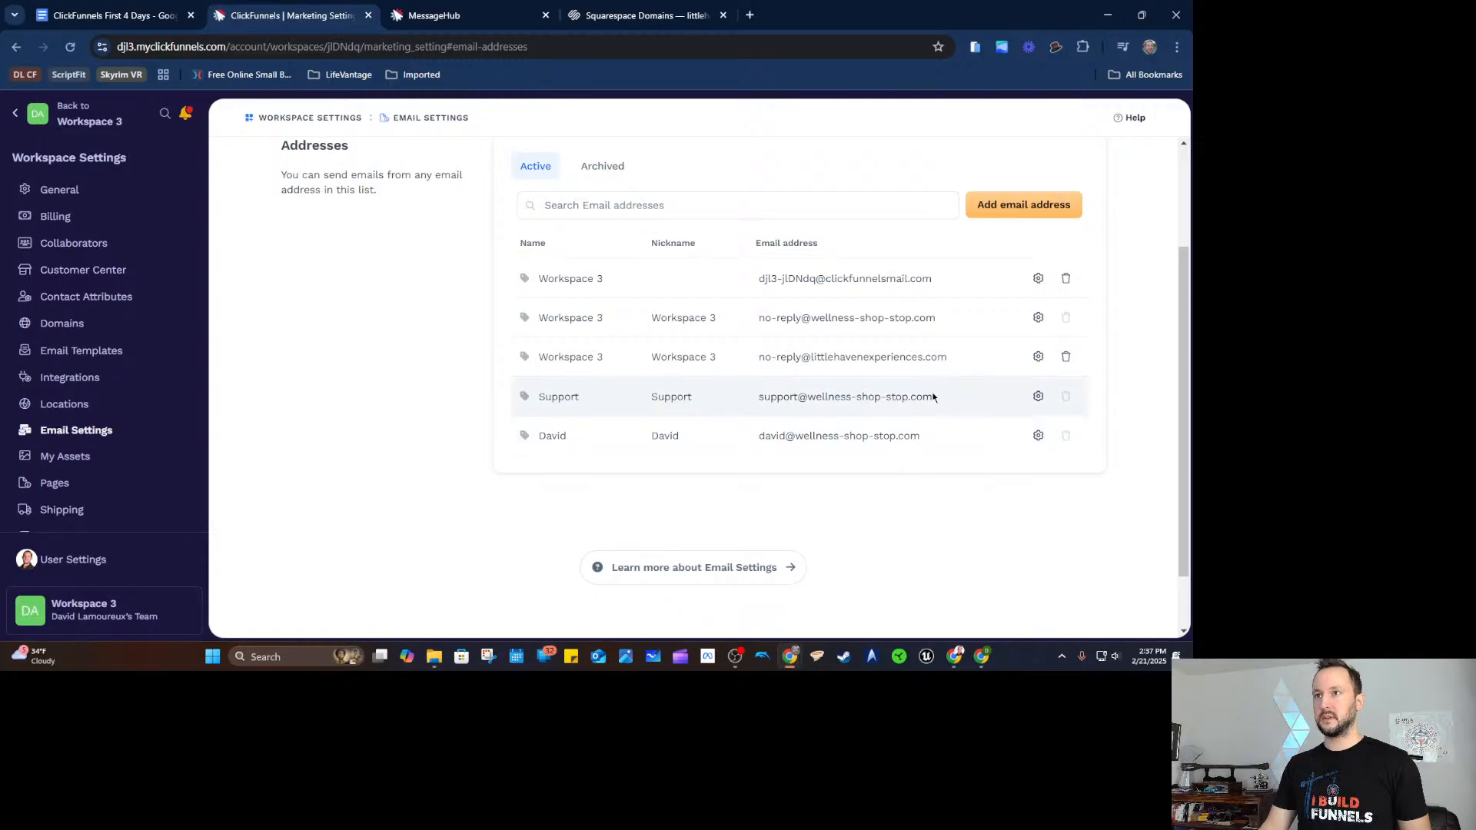
{"action": "left_click_drag", "start_coordinate": [950, 405], "coordinate": [757, 396]}
{"action": "key", "text": "ctrl+c"}
{"action": "left_click", "coordinate": [872, 524]}
{"action": "left_click", "coordinate": [478, 13]}
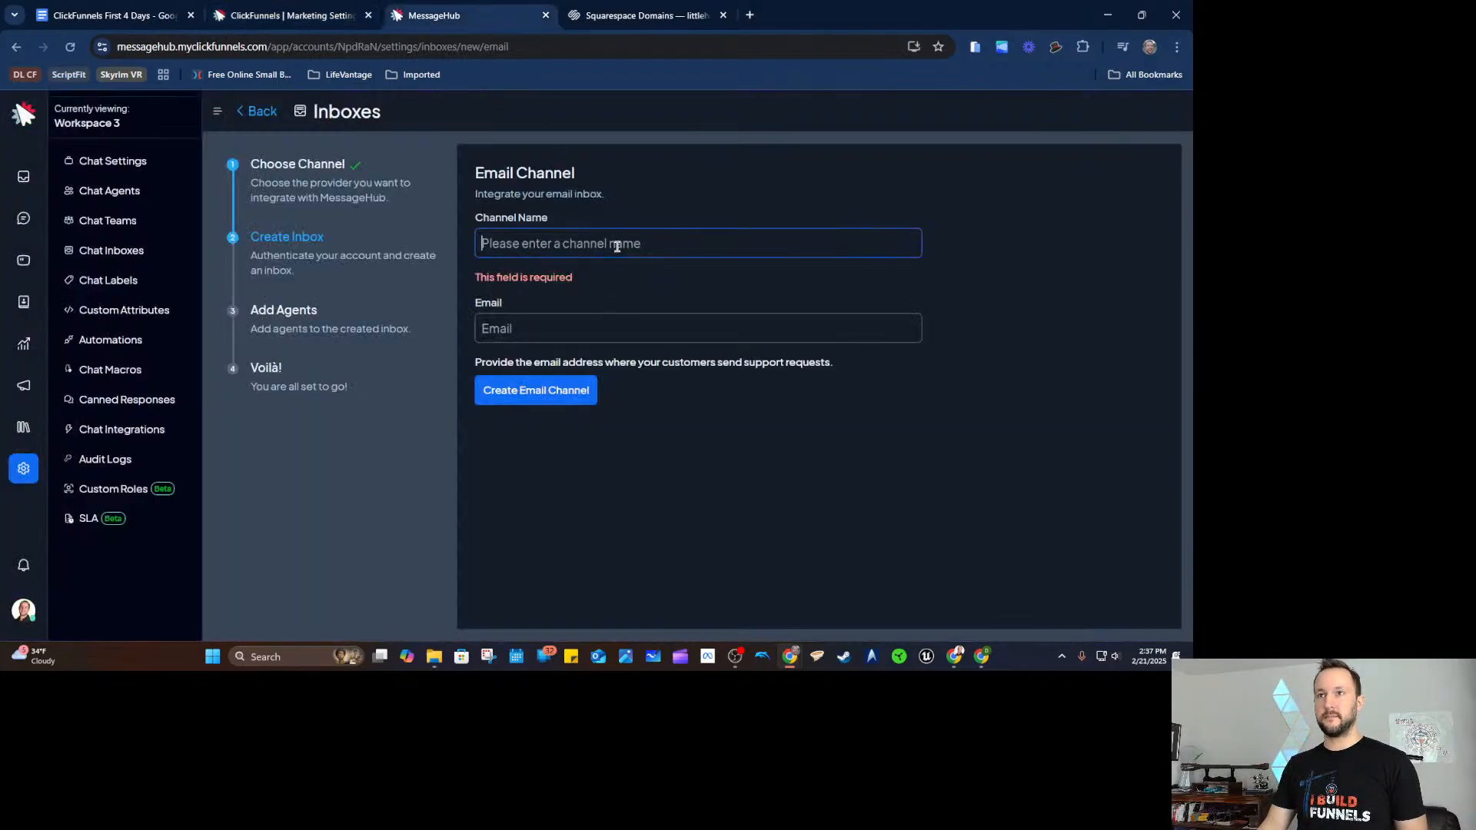
Paste the support address into Email and name the channel Support.
{"action": "left_click", "coordinate": [627, 335]}
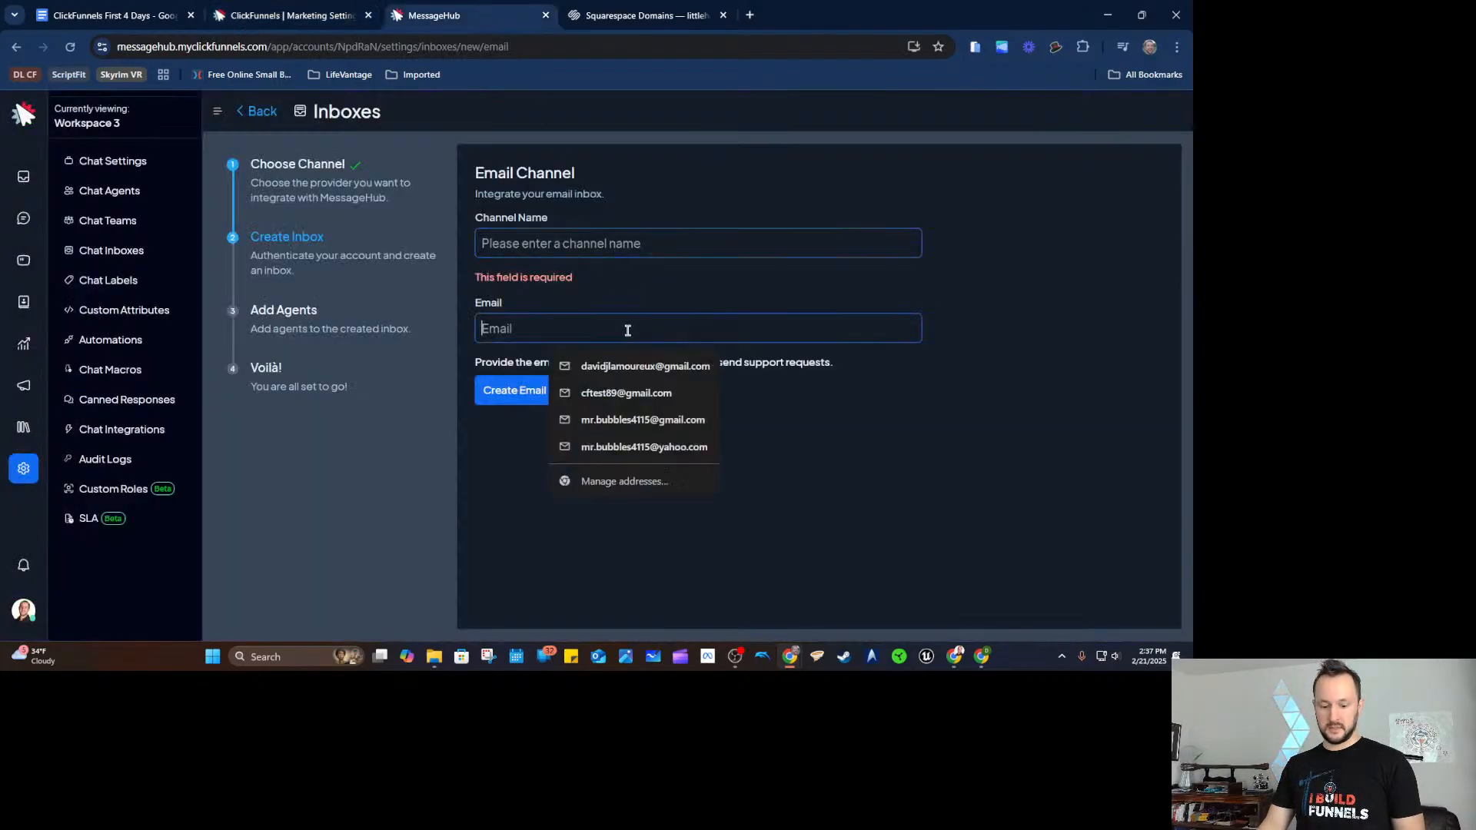
{"action": "key", "text": "ctrl+v"}
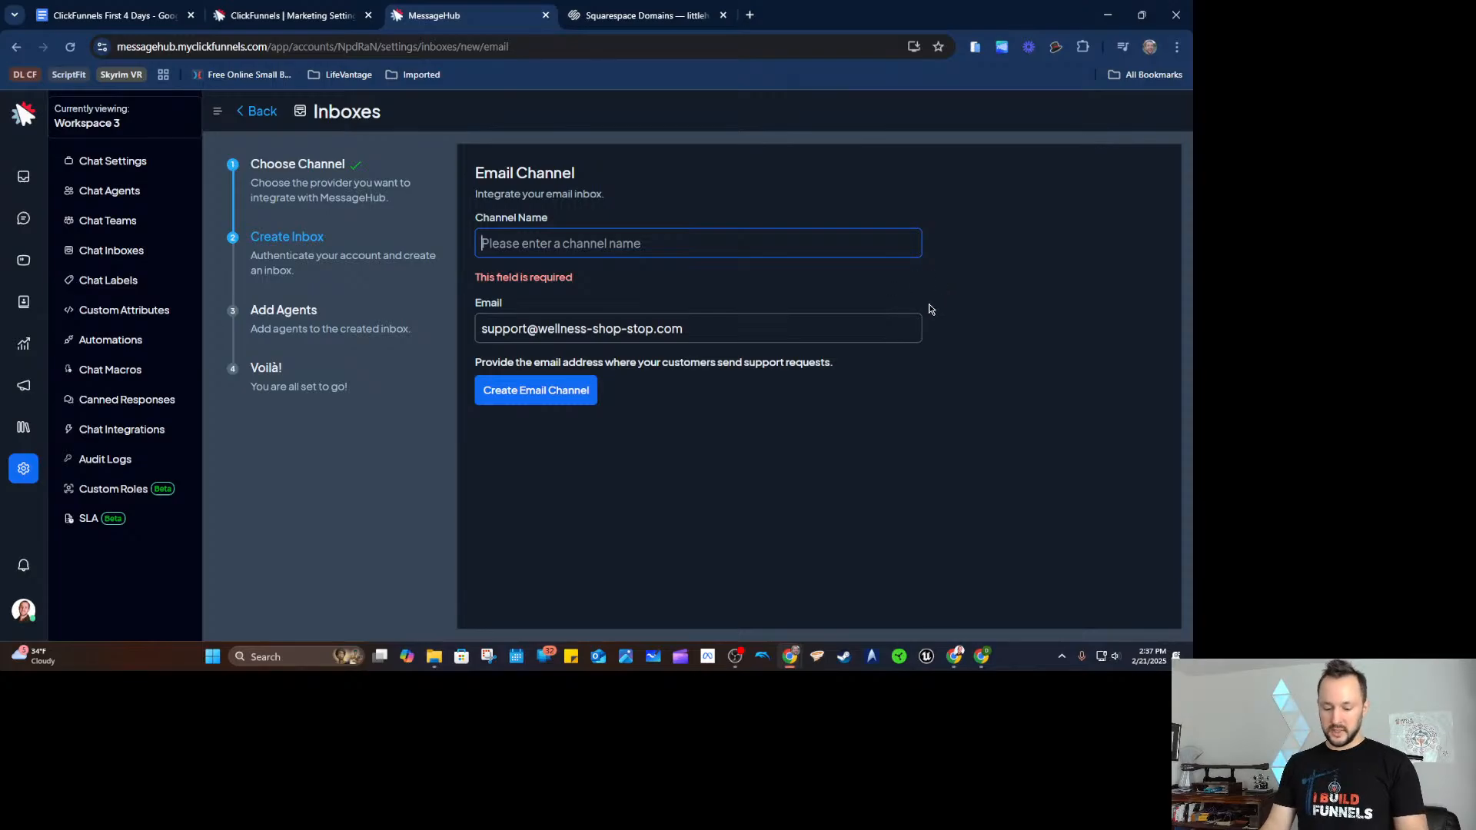
{"action": "type", "text": "Support"}
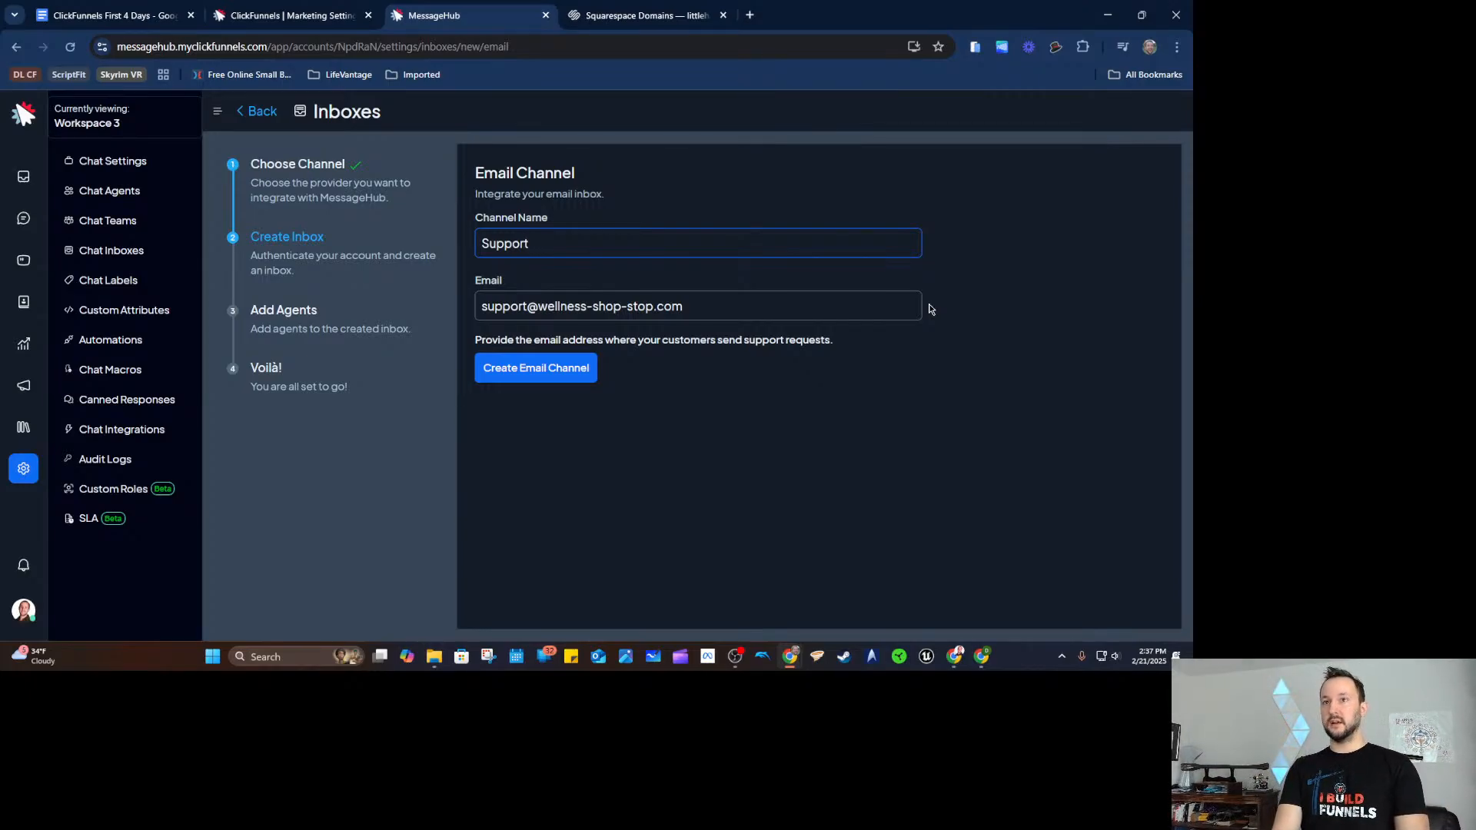
{"action": "type", "text": "W"}
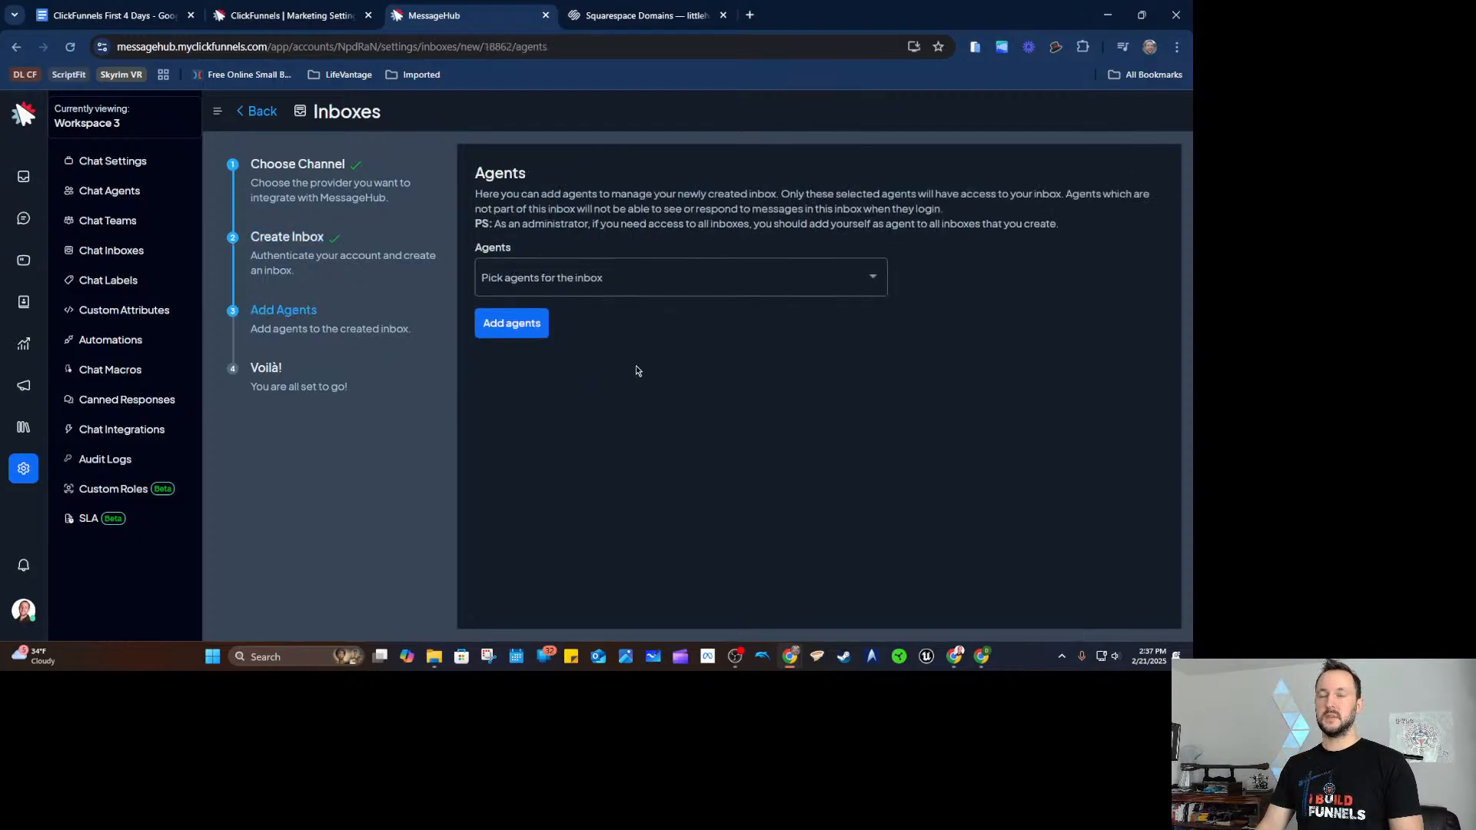
Assign the workspace owner as the inbox's agent and copy its forwarding address.
{"action": "left_click", "coordinate": [618, 279]}
{"action": "left_click", "coordinate": [1007, 353]}
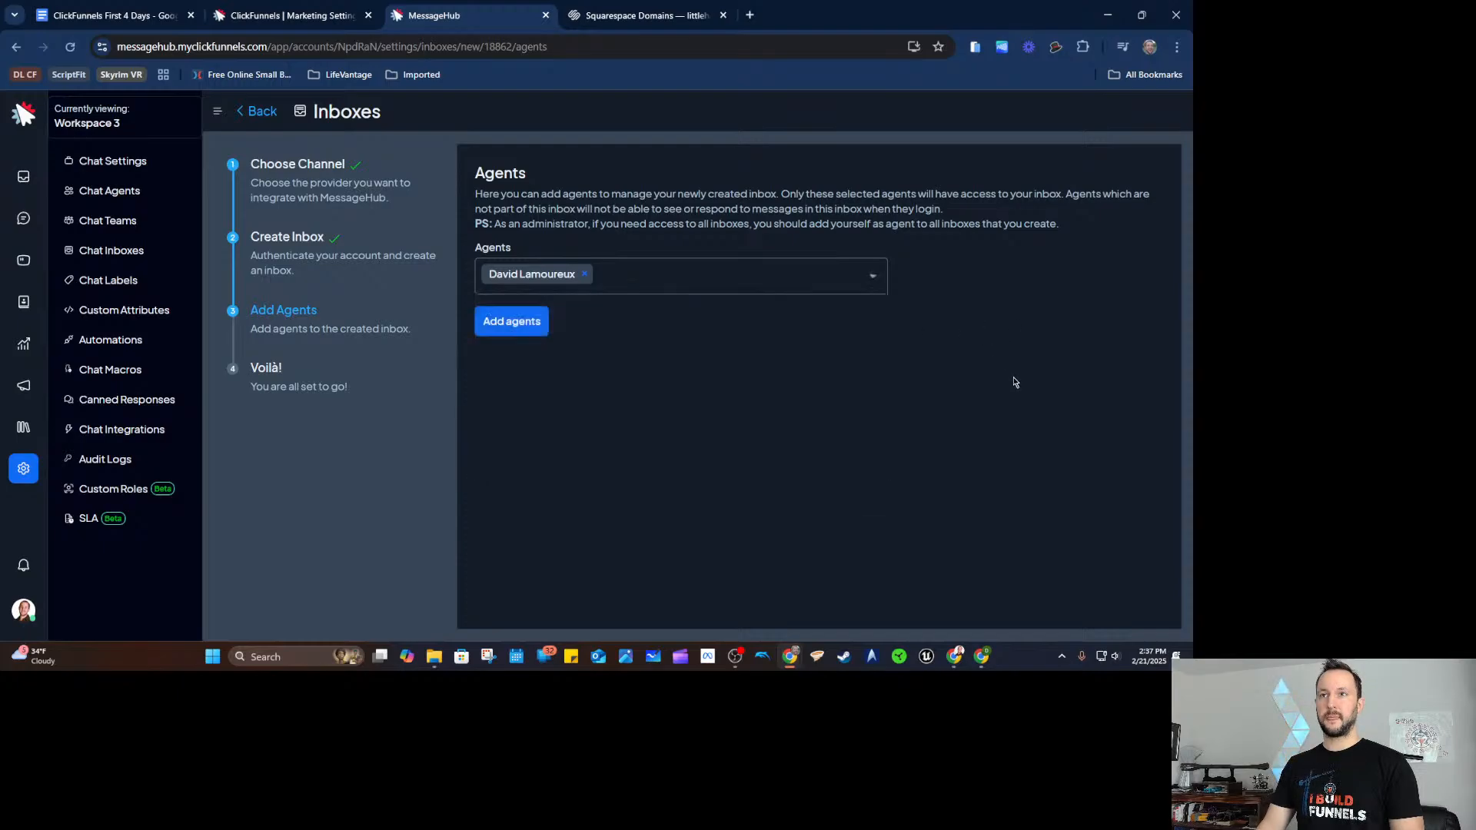
{"action": "left_click", "coordinate": [584, 274]}
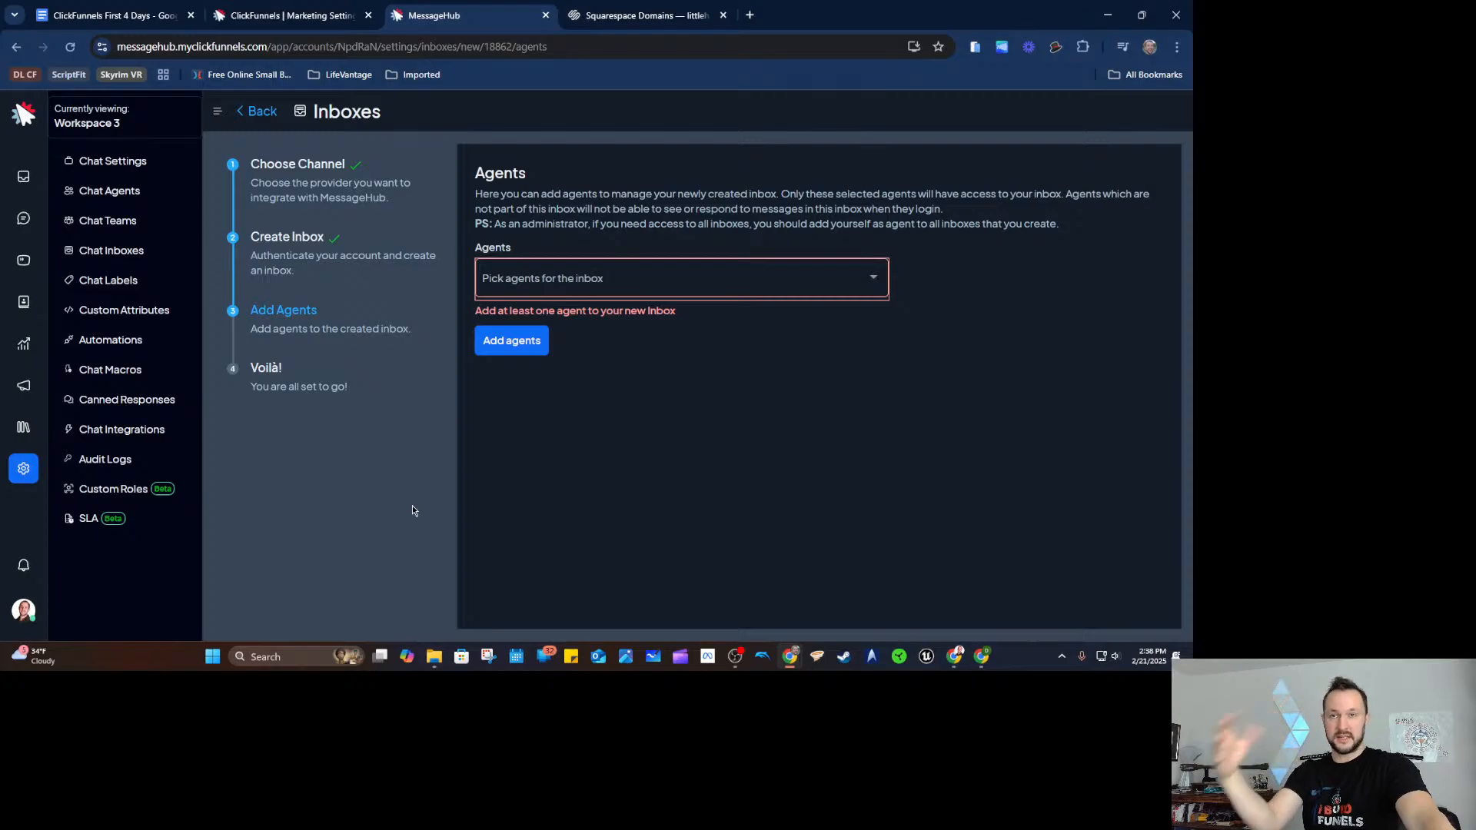
{"action": "left_click", "coordinate": [753, 269]}
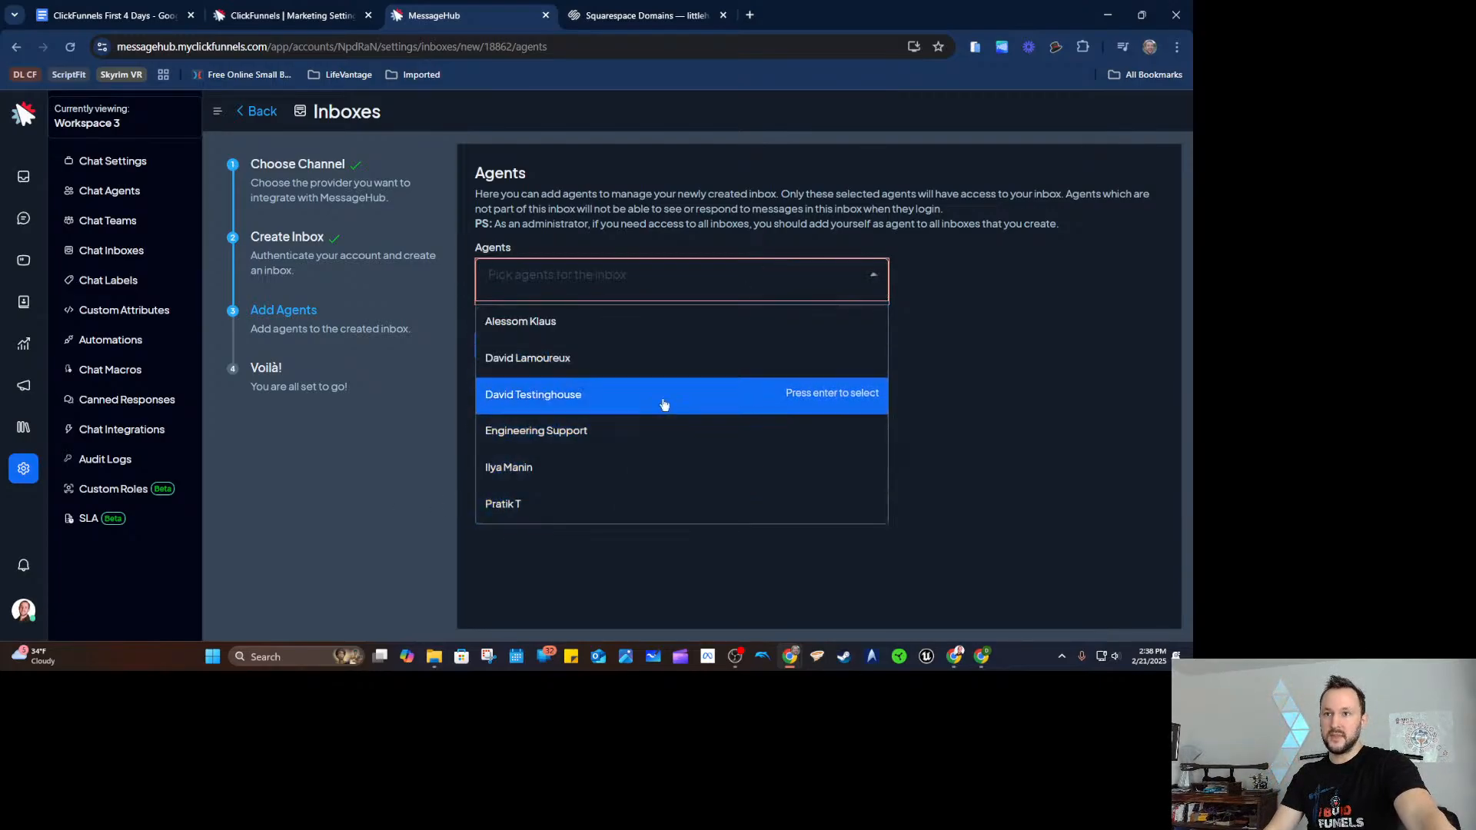
{"action": "left_click", "coordinate": [635, 370]}
{"action": "left_click", "coordinate": [952, 460]}
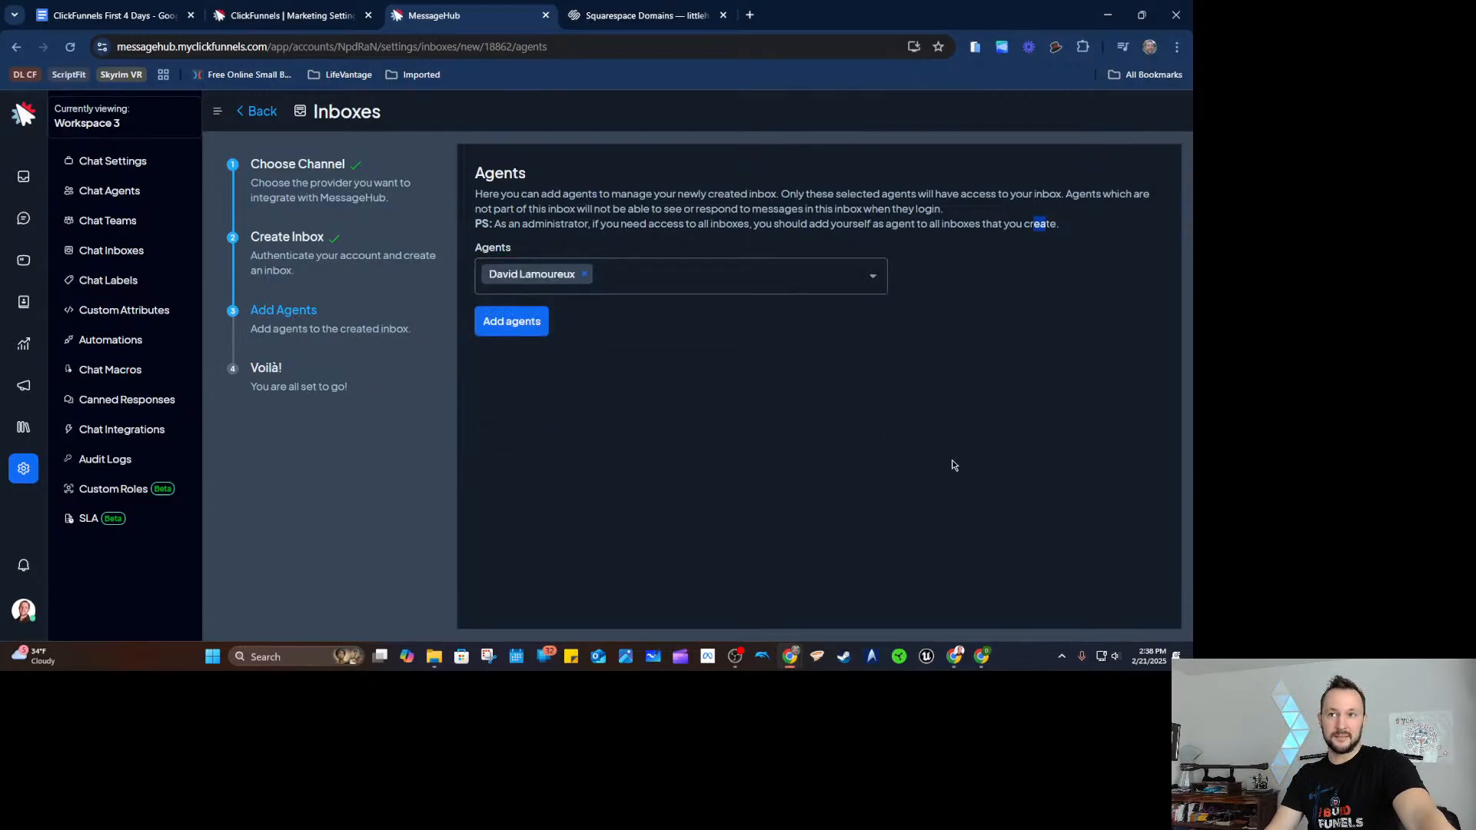
{"action": "left_click", "coordinate": [533, 329]}
{"action": "left_click", "coordinate": [966, 288]}
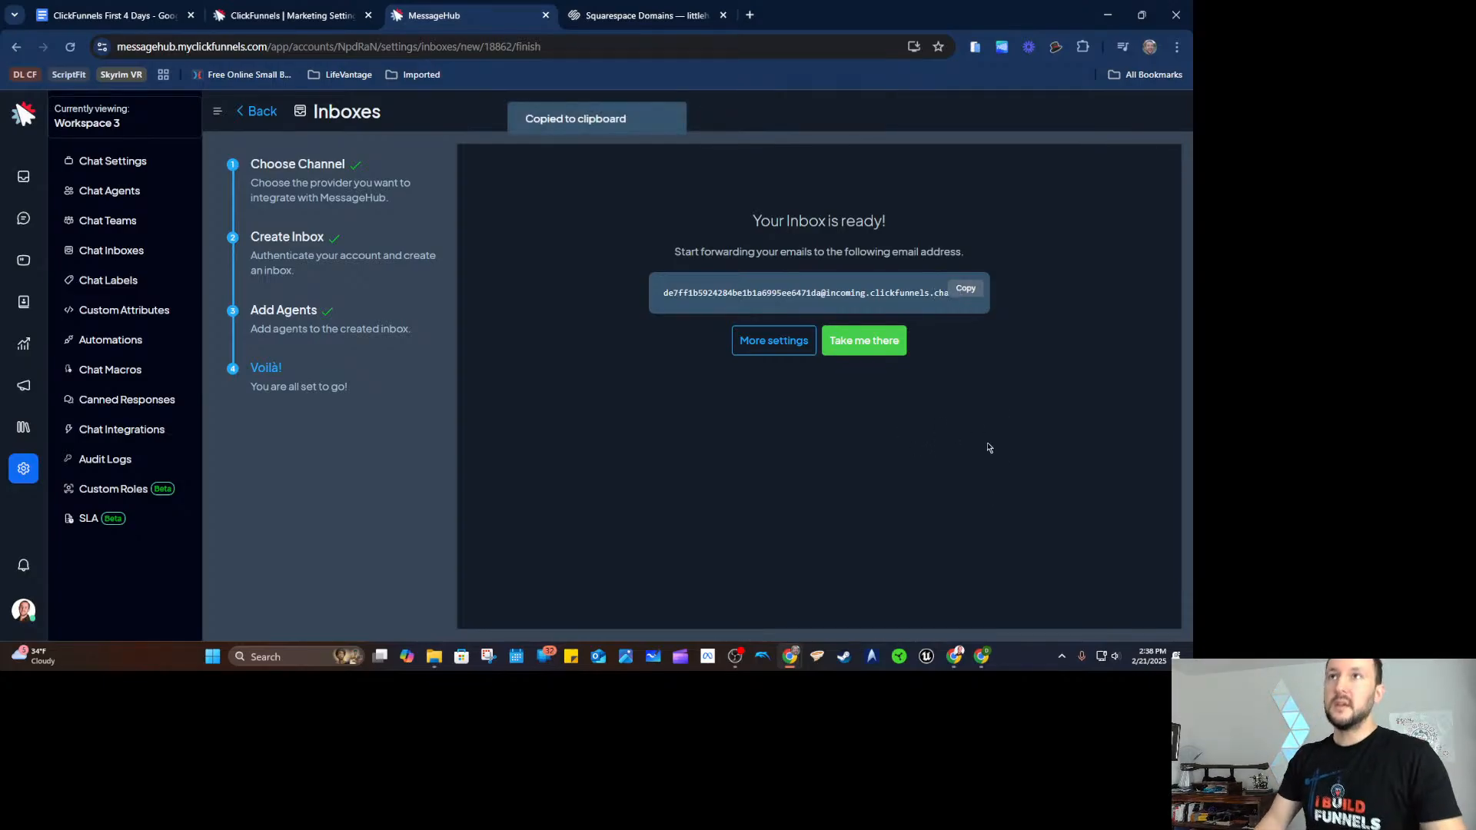
Review the domain's Overview and Email pages in Squarespace, then return to the MessageHub inbox.
{"action": "left_click", "coordinate": [656, 25]}
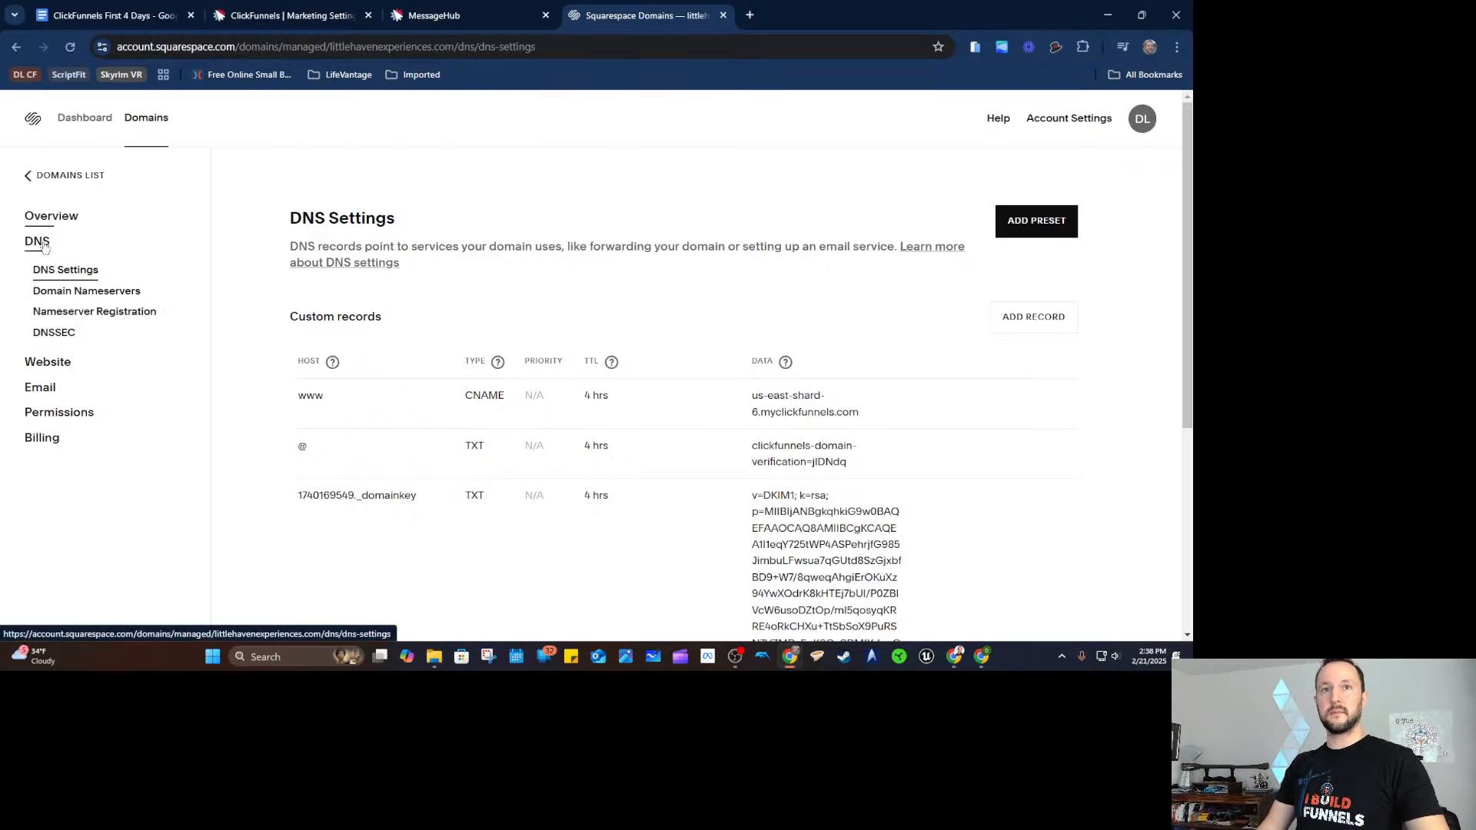
{"action": "left_click", "coordinate": [35, 221]}
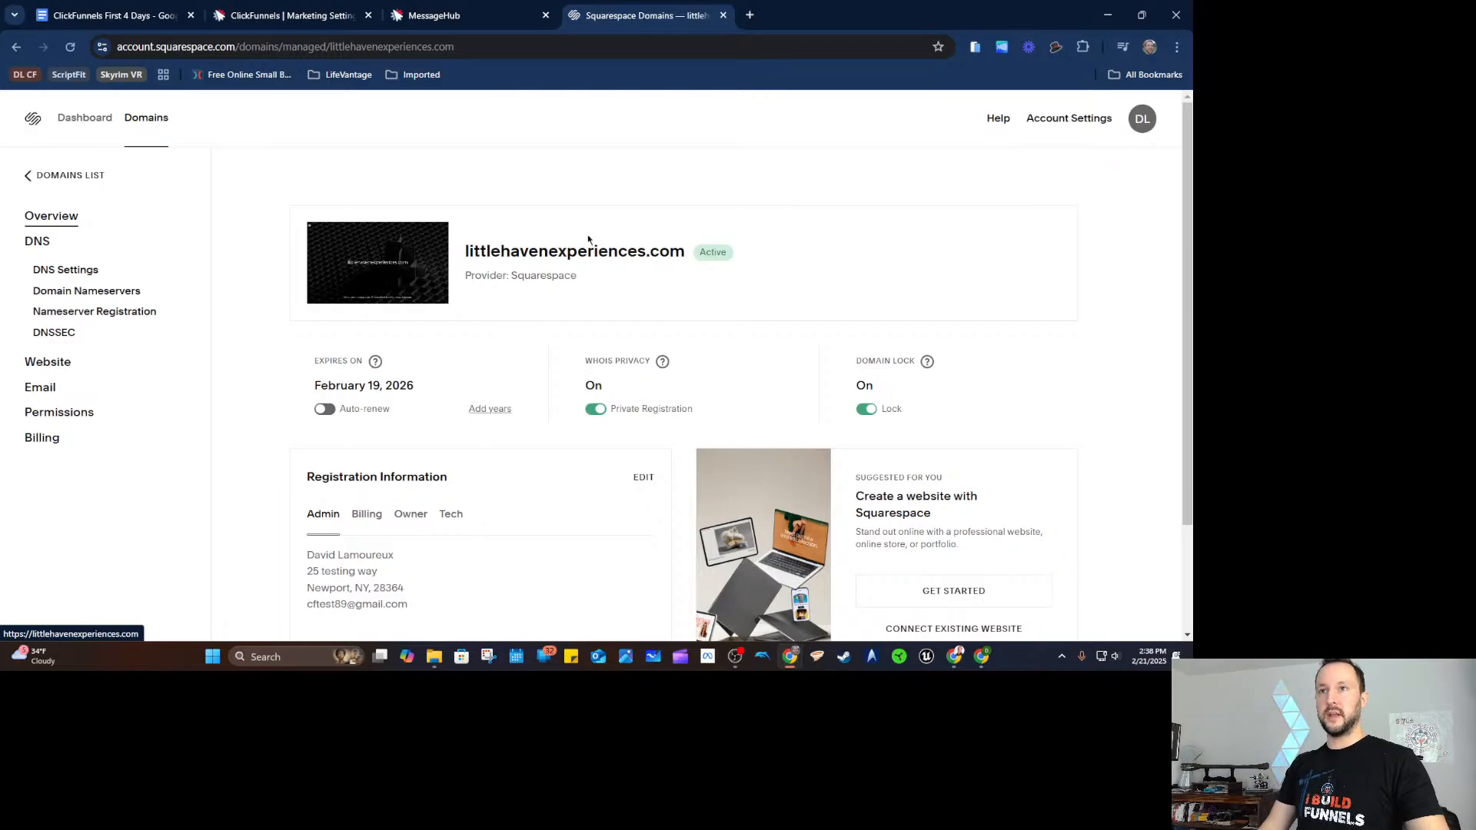
{"action": "left_click", "coordinate": [40, 388]}
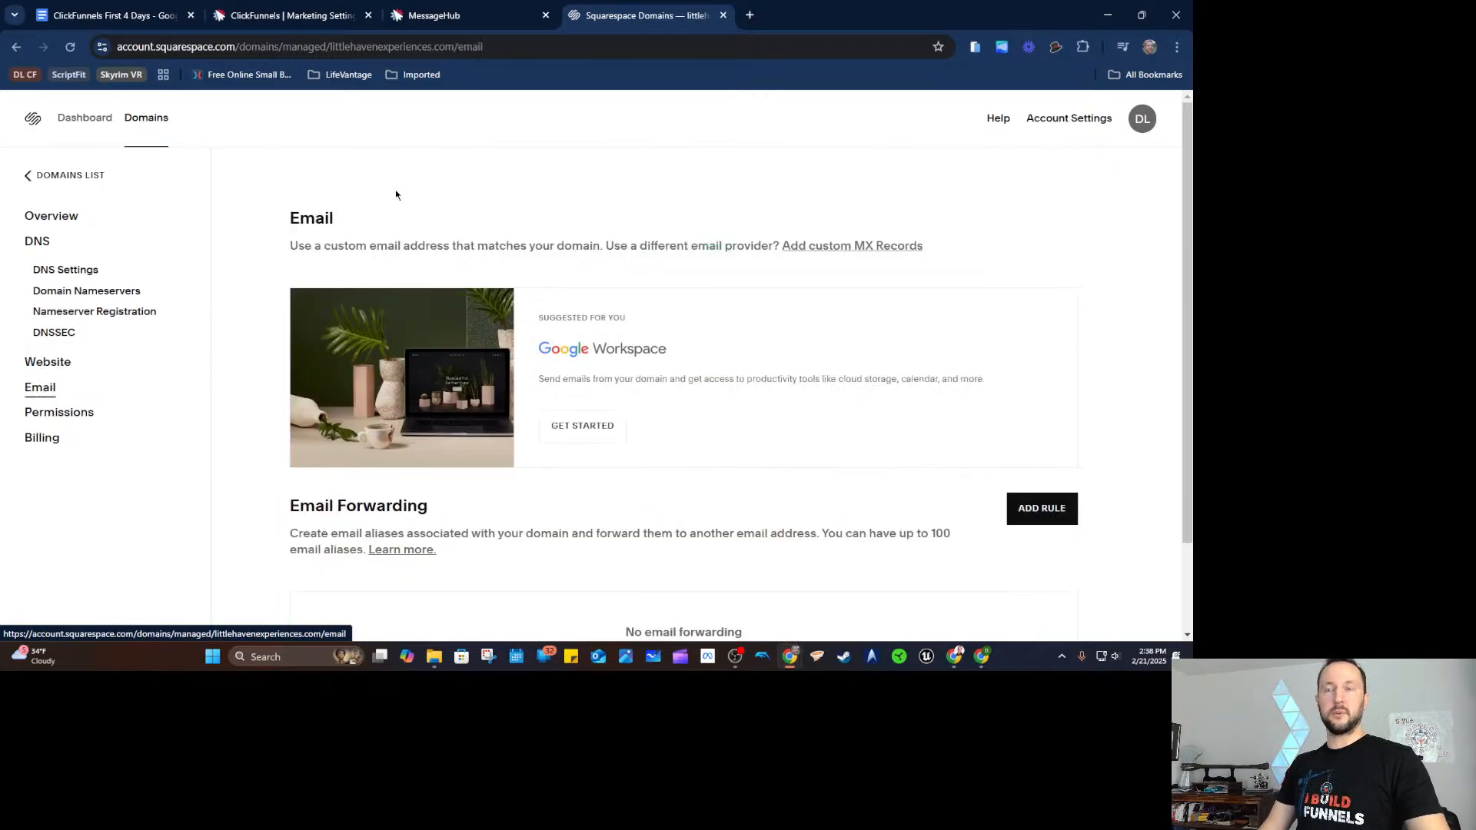
{"action": "left_click", "coordinate": [321, 21]}
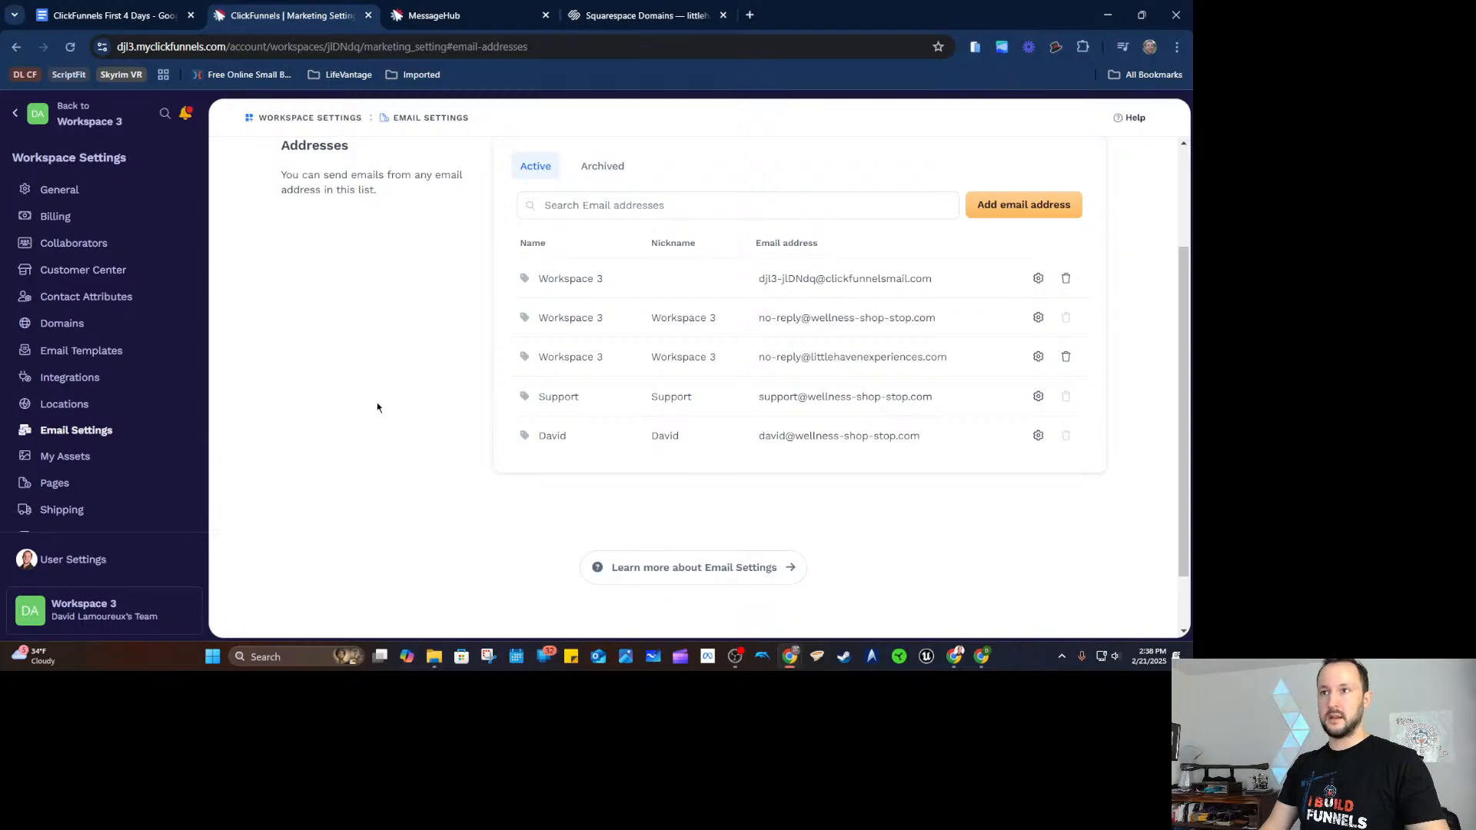
{"action": "scroll", "coordinate": [375, 407], "scroll_direction": "up", "scroll_amount": 1}
{"action": "left_click", "coordinate": [471, 17]}
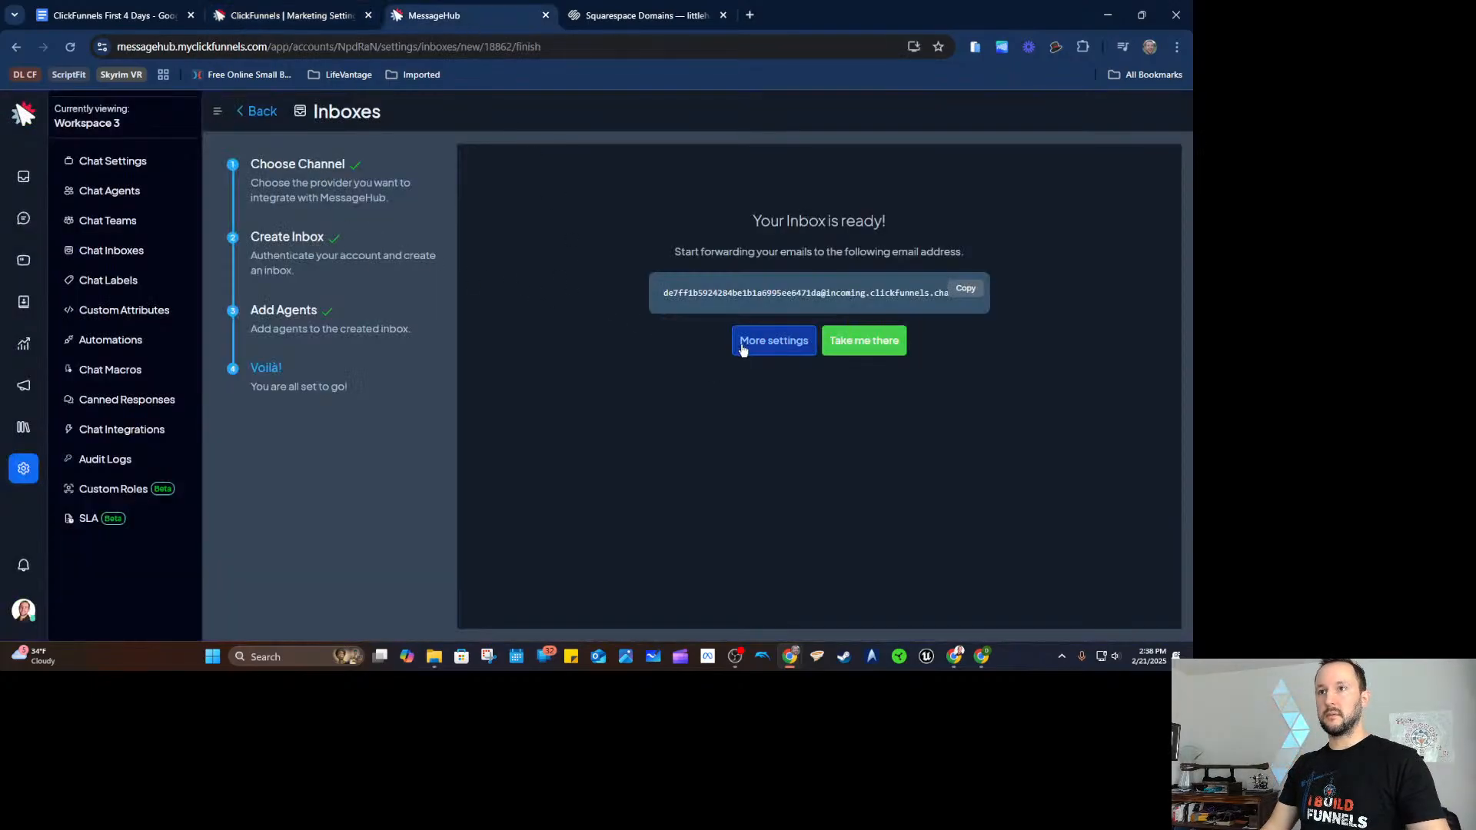
Rename the Support Wellness Shop inbox to Support Little Haven and update it.
{"action": "left_click", "coordinate": [251, 113]}
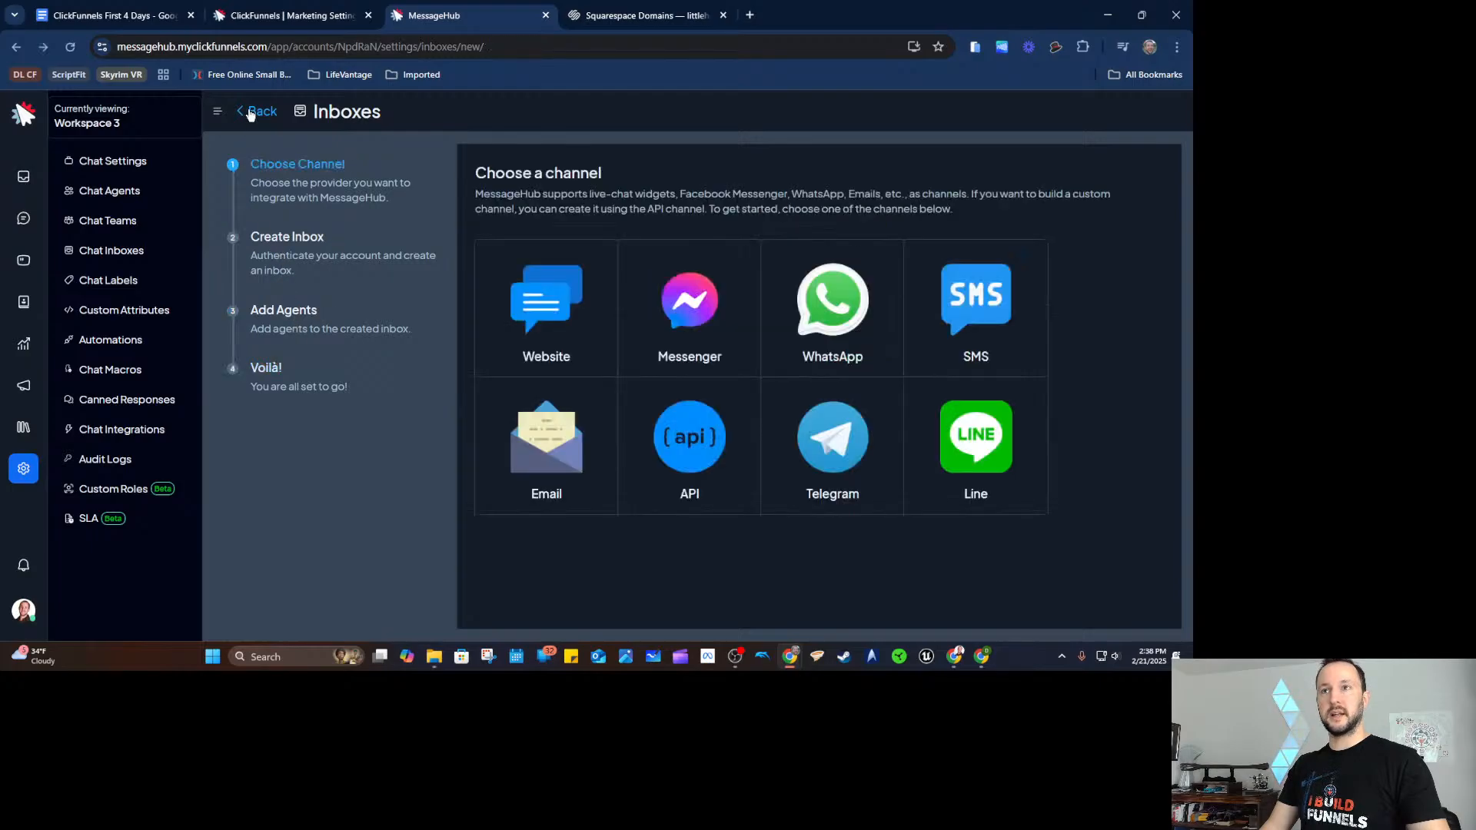
{"action": "left_click", "coordinate": [250, 113]}
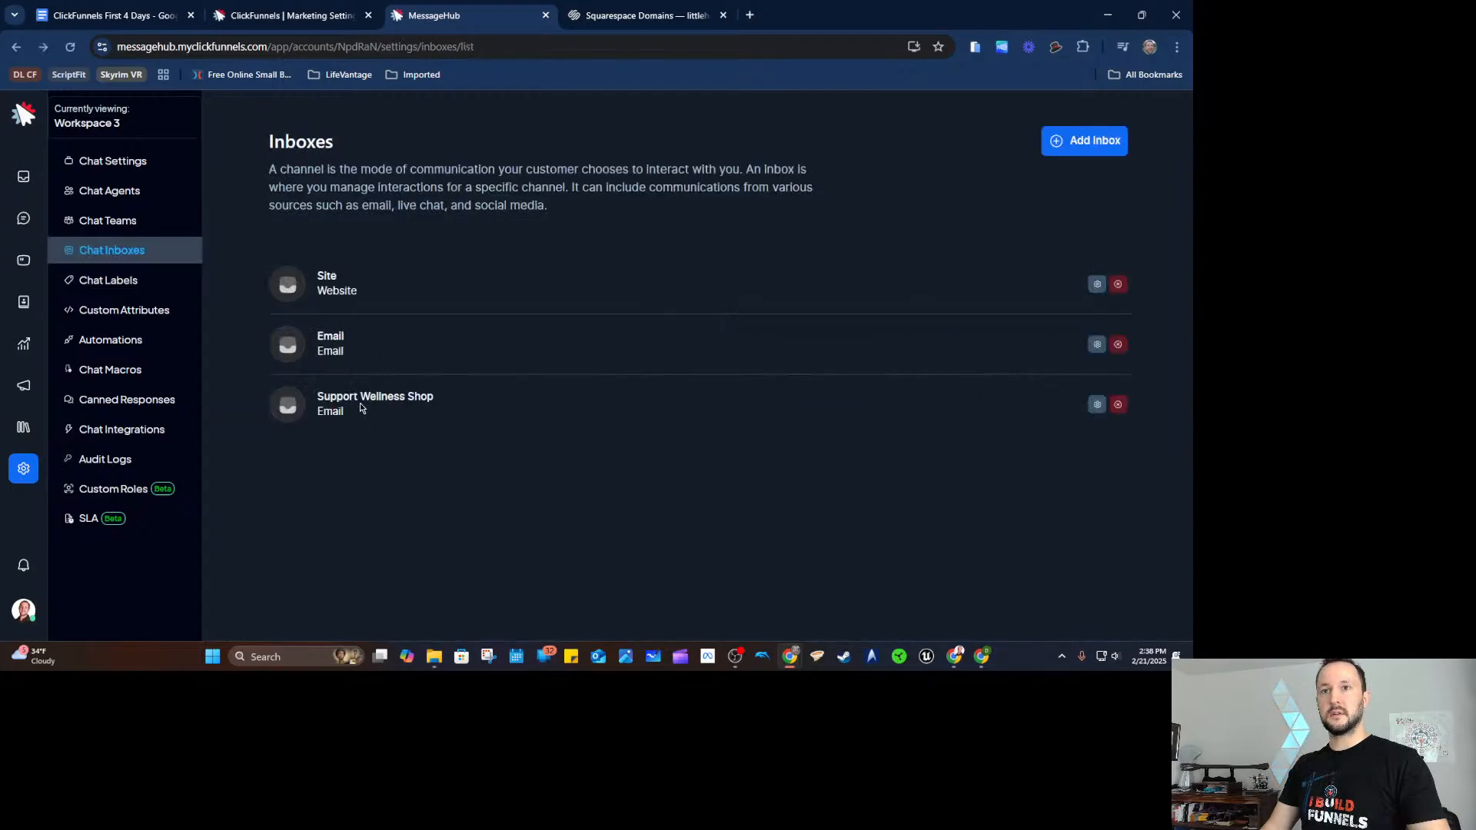
{"action": "left_click", "coordinate": [1097, 404]}
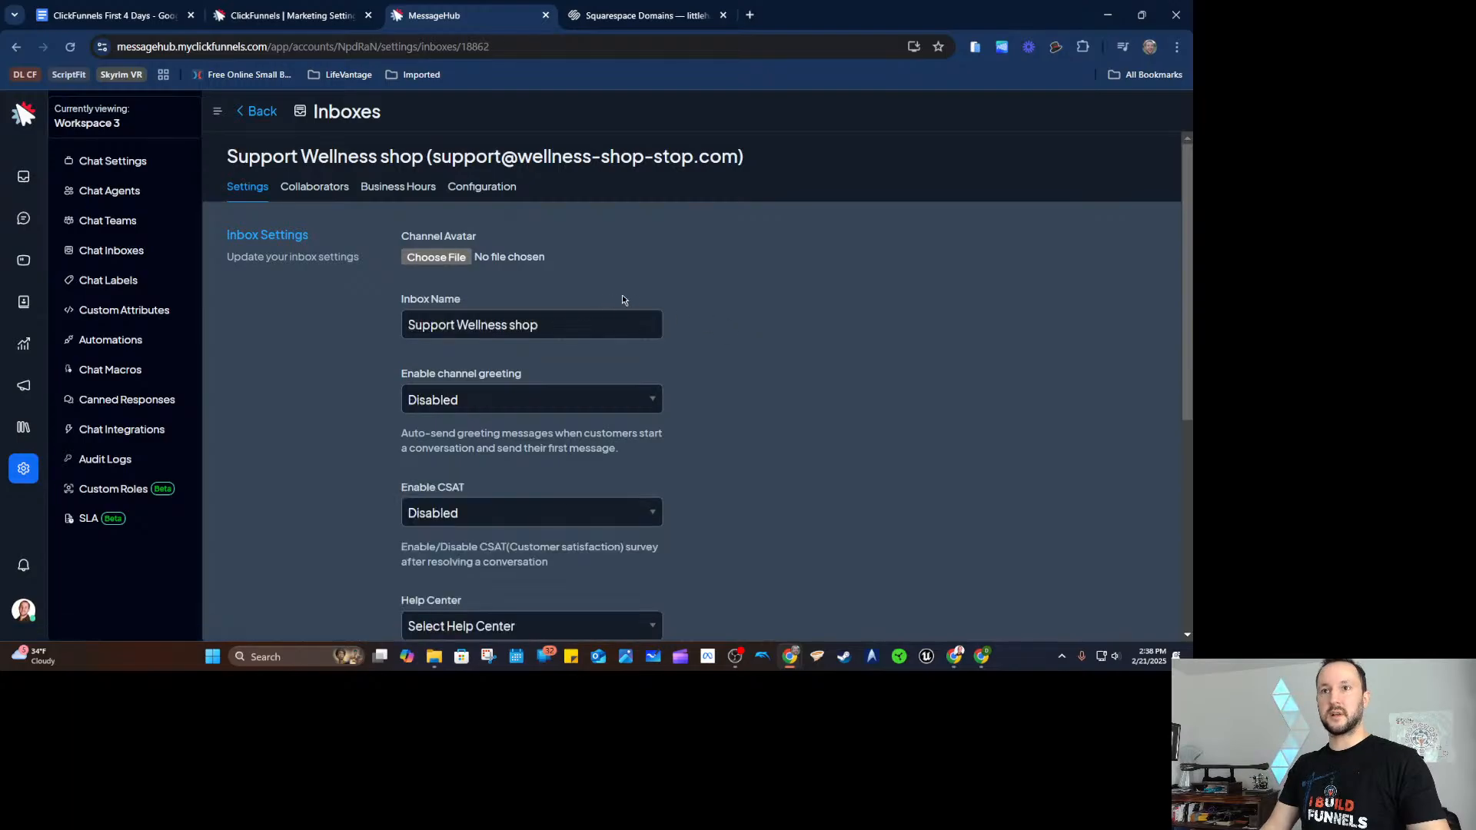
{"action": "double_click", "coordinate": [482, 324]}
{"action": "key", "text": "Delete"}
{"action": "key", "text": "Delete"}
{"action": "key", "text": "Delete"}
{"action": "key", "text": "Delete"}
{"action": "key", "text": "Delete"}
{"action": "key", "text": "Delete"}
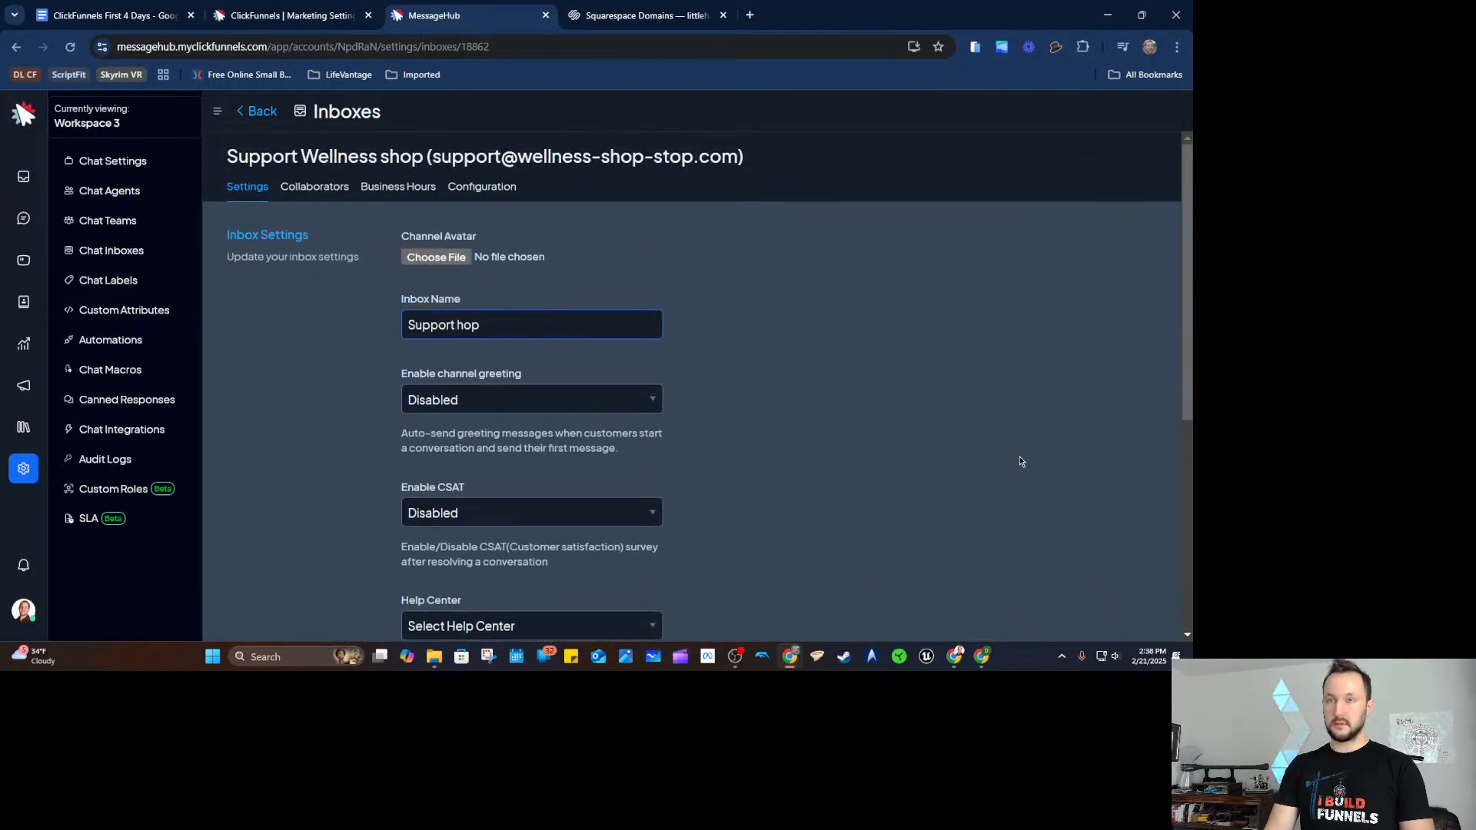
{"action": "type", "text": "Little Havenm"}
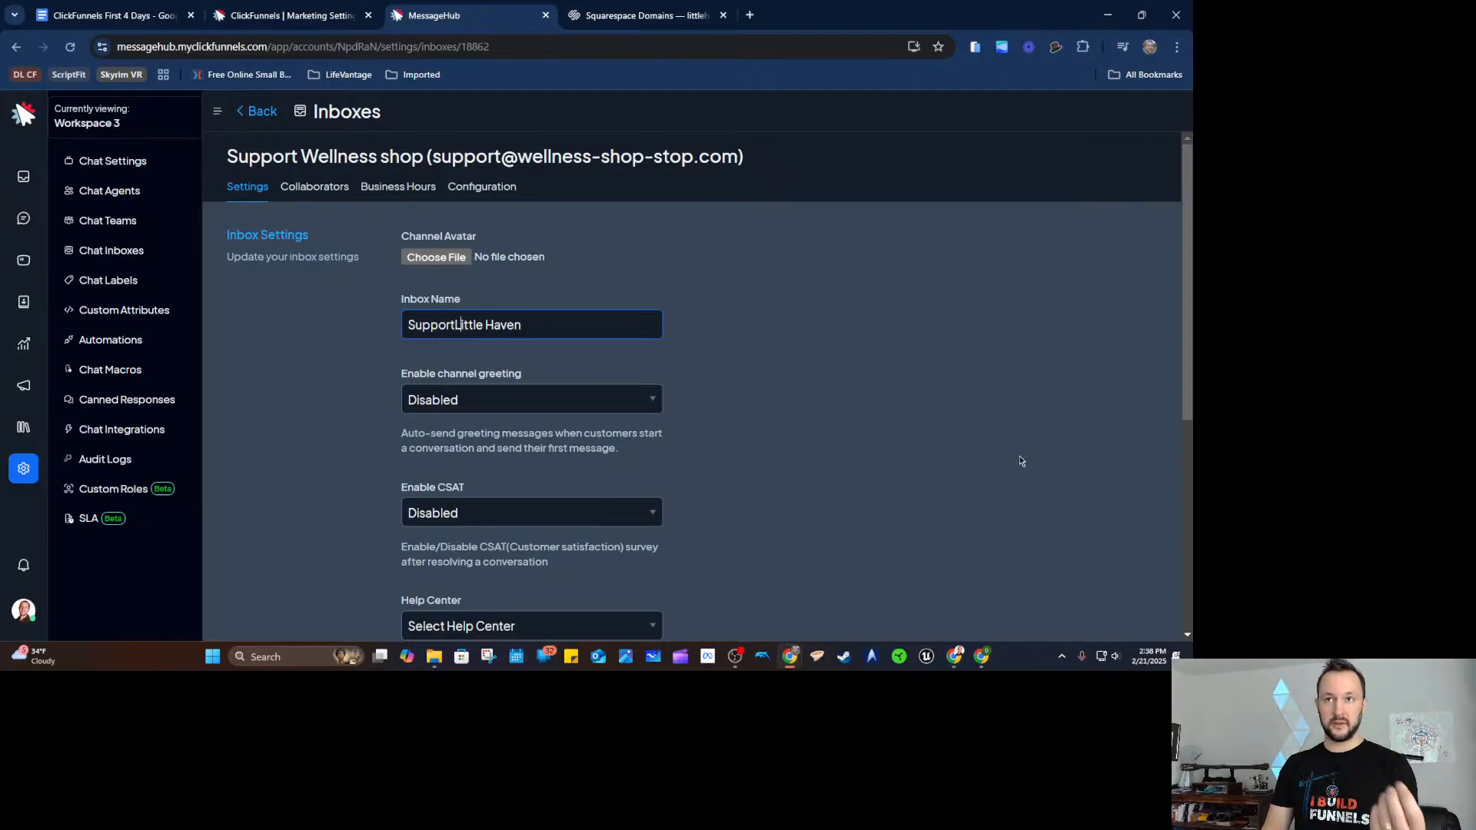
{"action": "key", "text": "Left"}
{"action": "key", "text": "Left"}
{"action": "key", "text": "Left"}
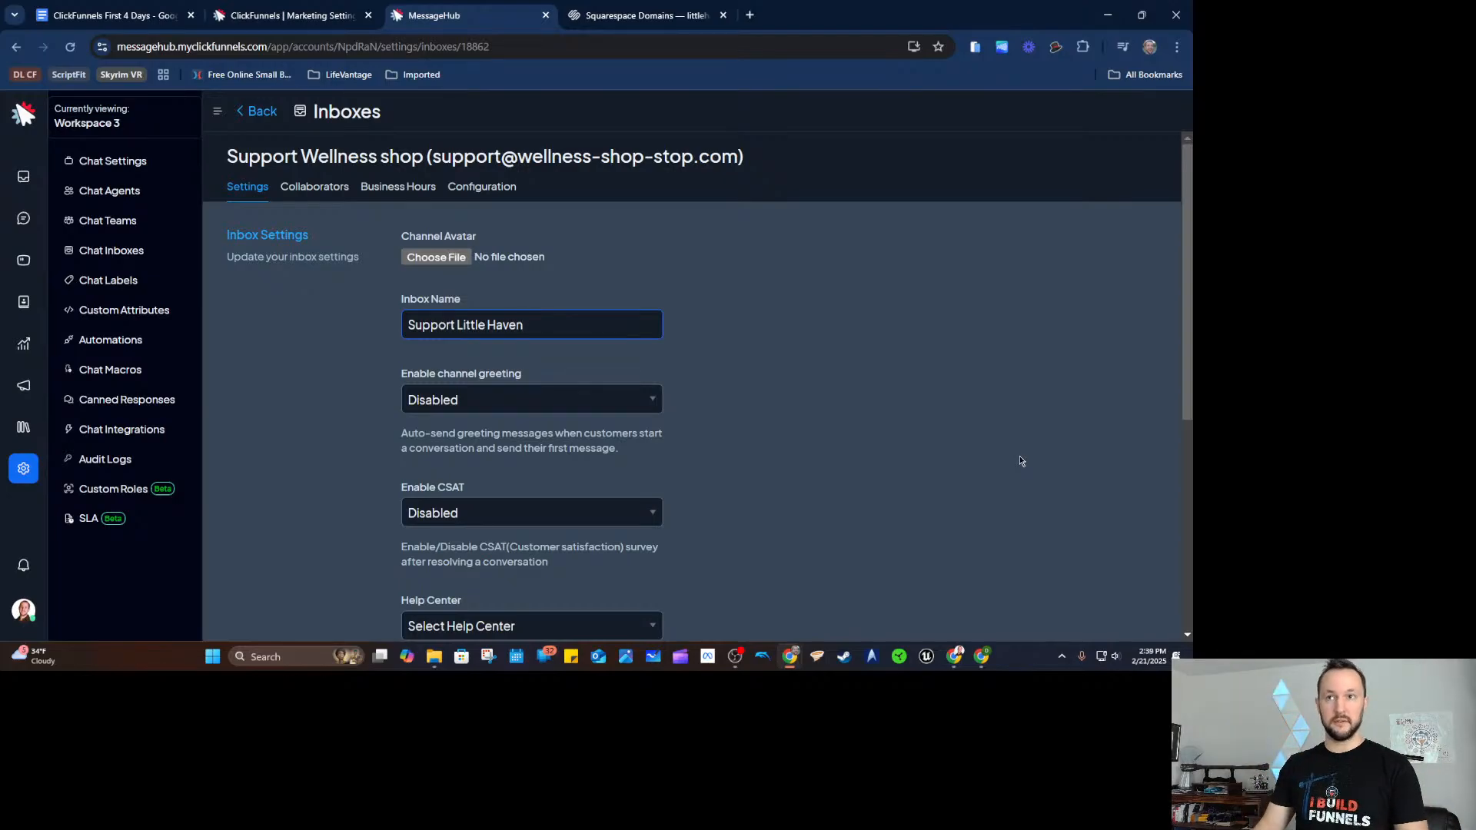
{"action": "scroll", "coordinate": [1042, 485], "scroll_direction": "down", "scroll_amount": 3}
{"action": "scroll", "coordinate": [736, 286], "scroll_direction": "down", "scroll_amount": 2}
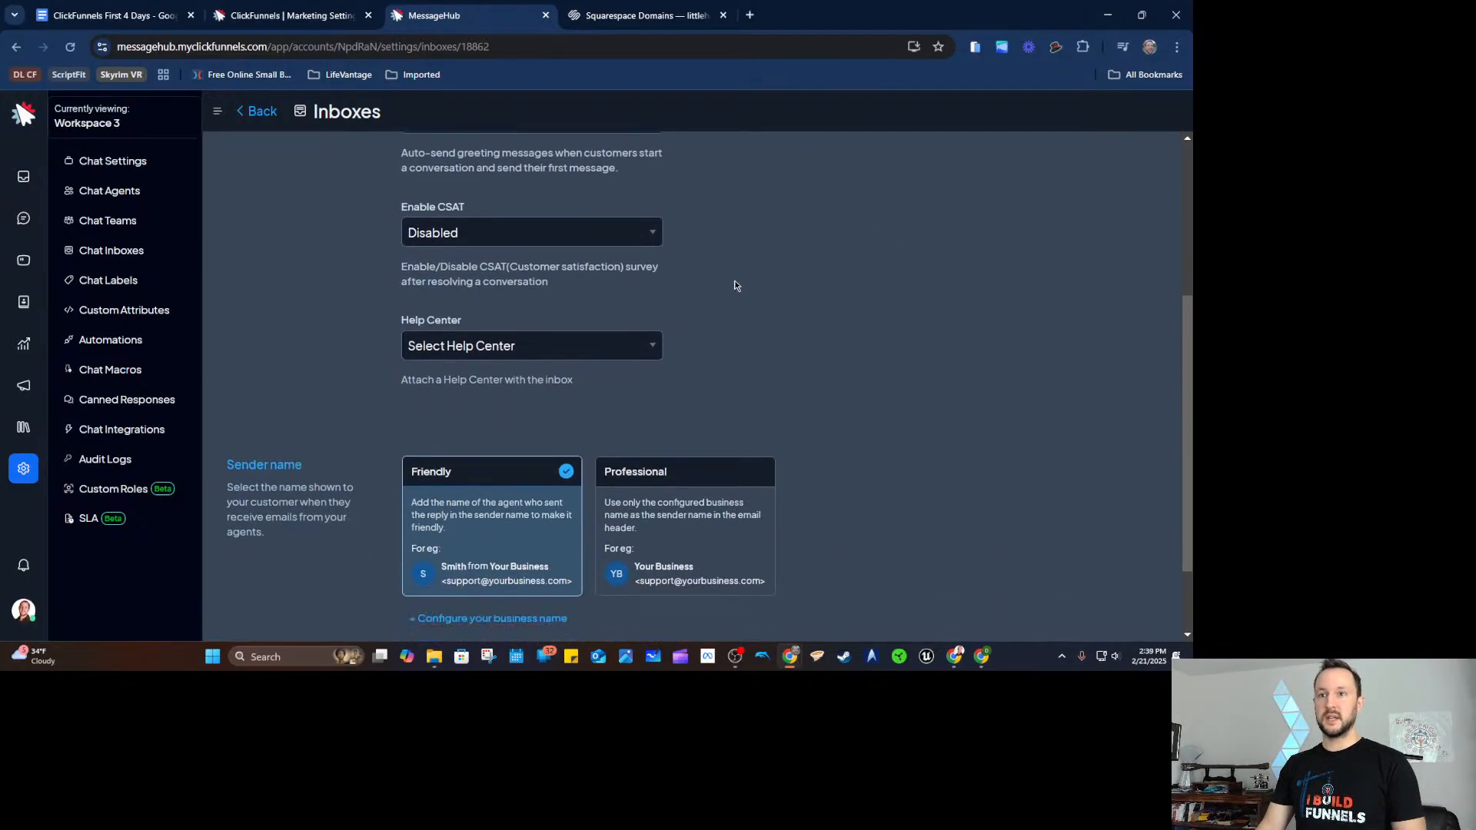
{"action": "scroll", "coordinate": [361, 522], "scroll_direction": "up", "scroll_amount": 5}
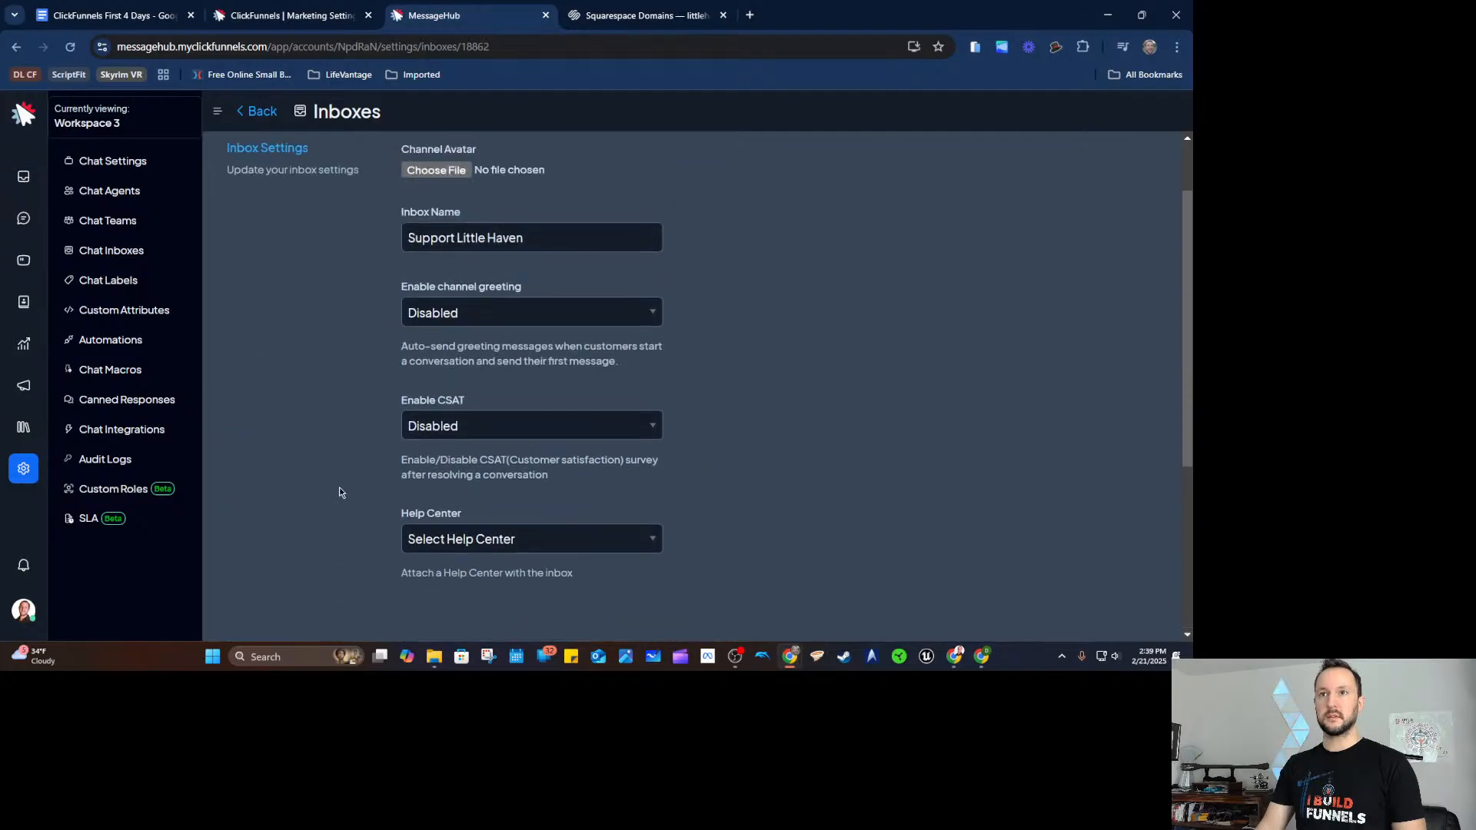
{"action": "scroll", "coordinate": [341, 282], "scroll_direction": "down", "scroll_amount": 5}
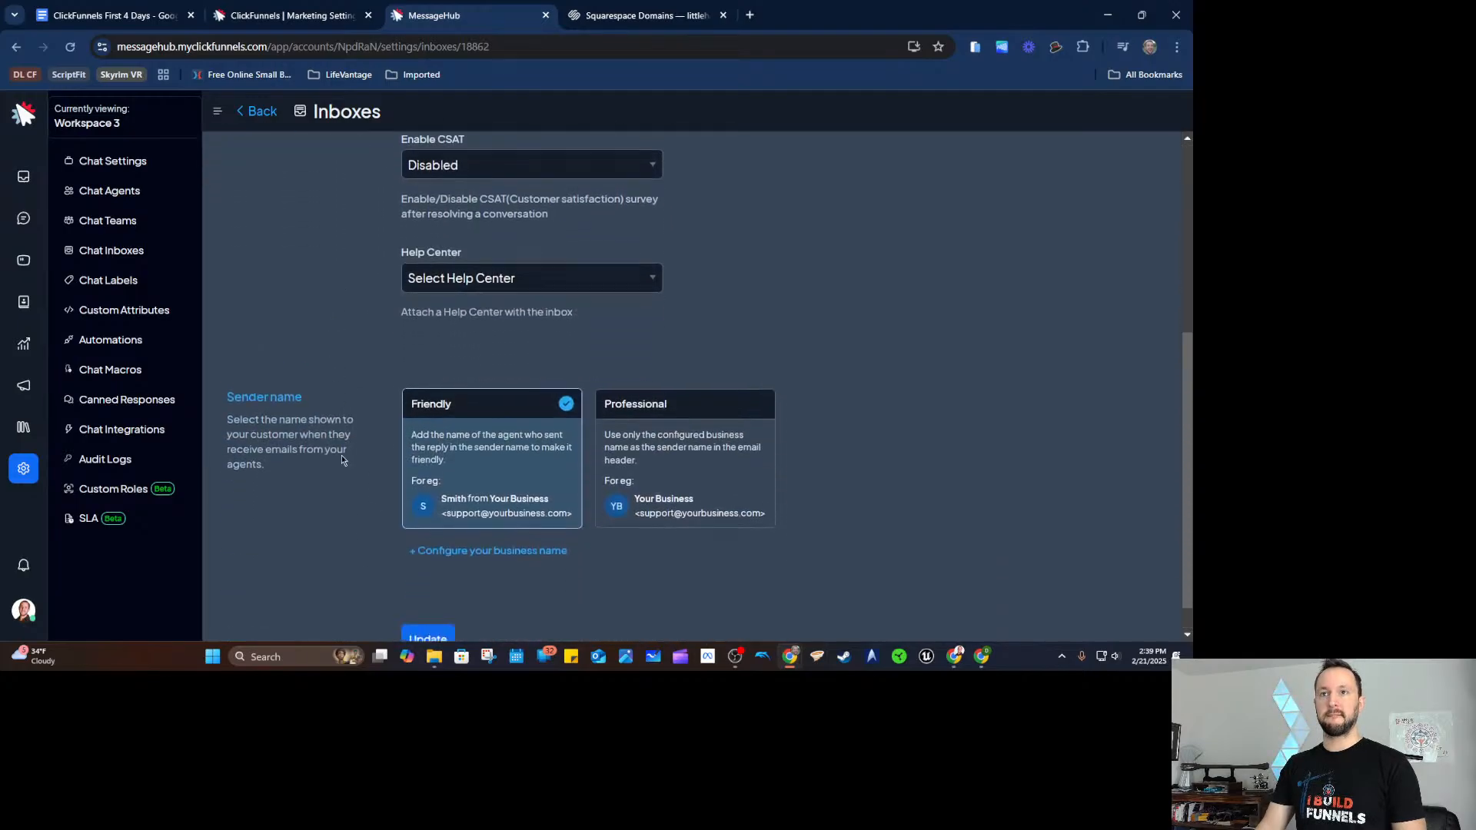
{"action": "left_click", "coordinate": [428, 602]}
Review the inbox's email forwarding and collaborators settings, then go back to the inbox list.
{"action": "scroll", "coordinate": [332, 366], "scroll_direction": "up", "scroll_amount": 5}
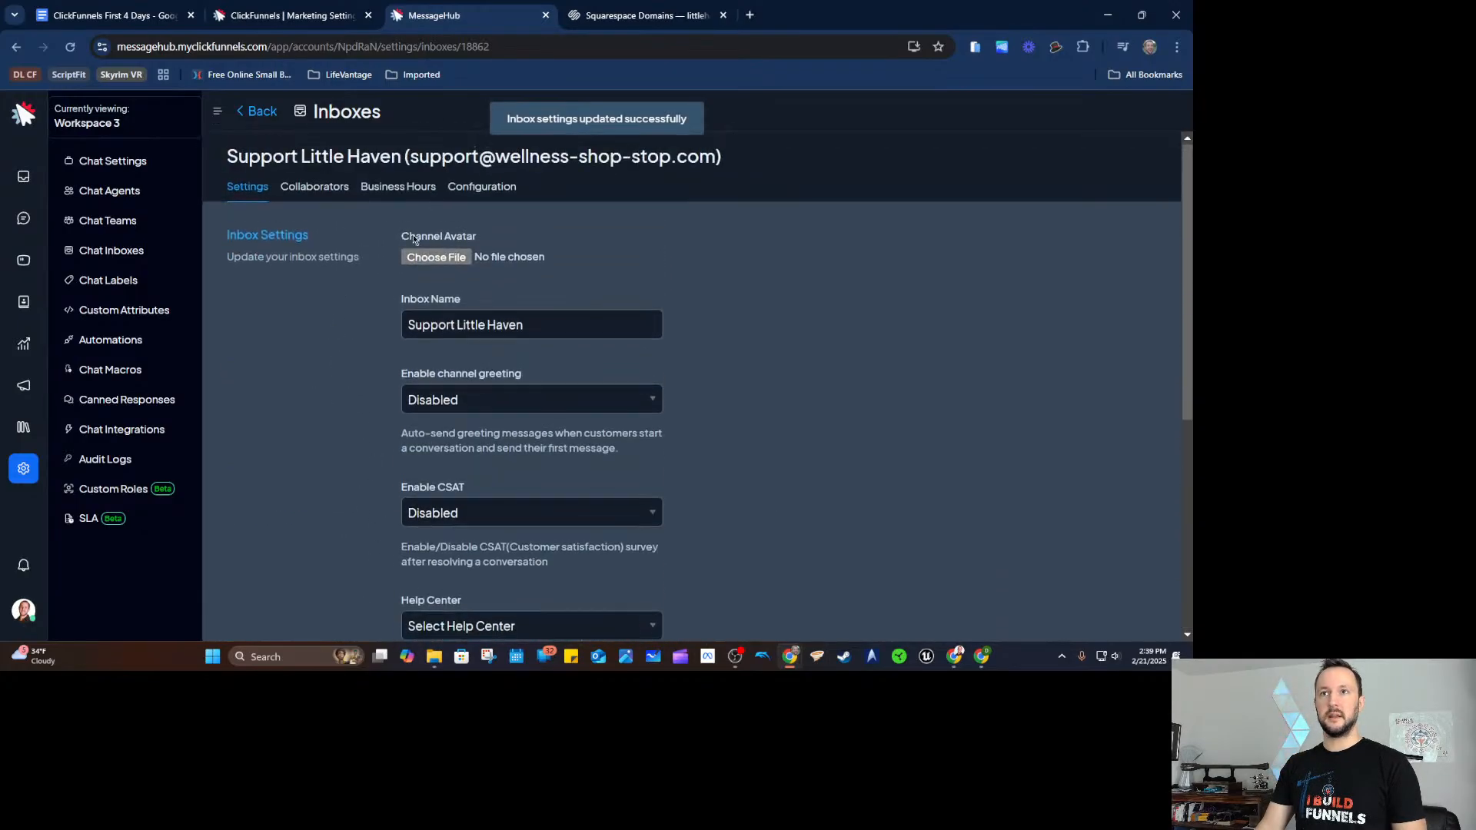
{"action": "left_click", "coordinate": [481, 187]}
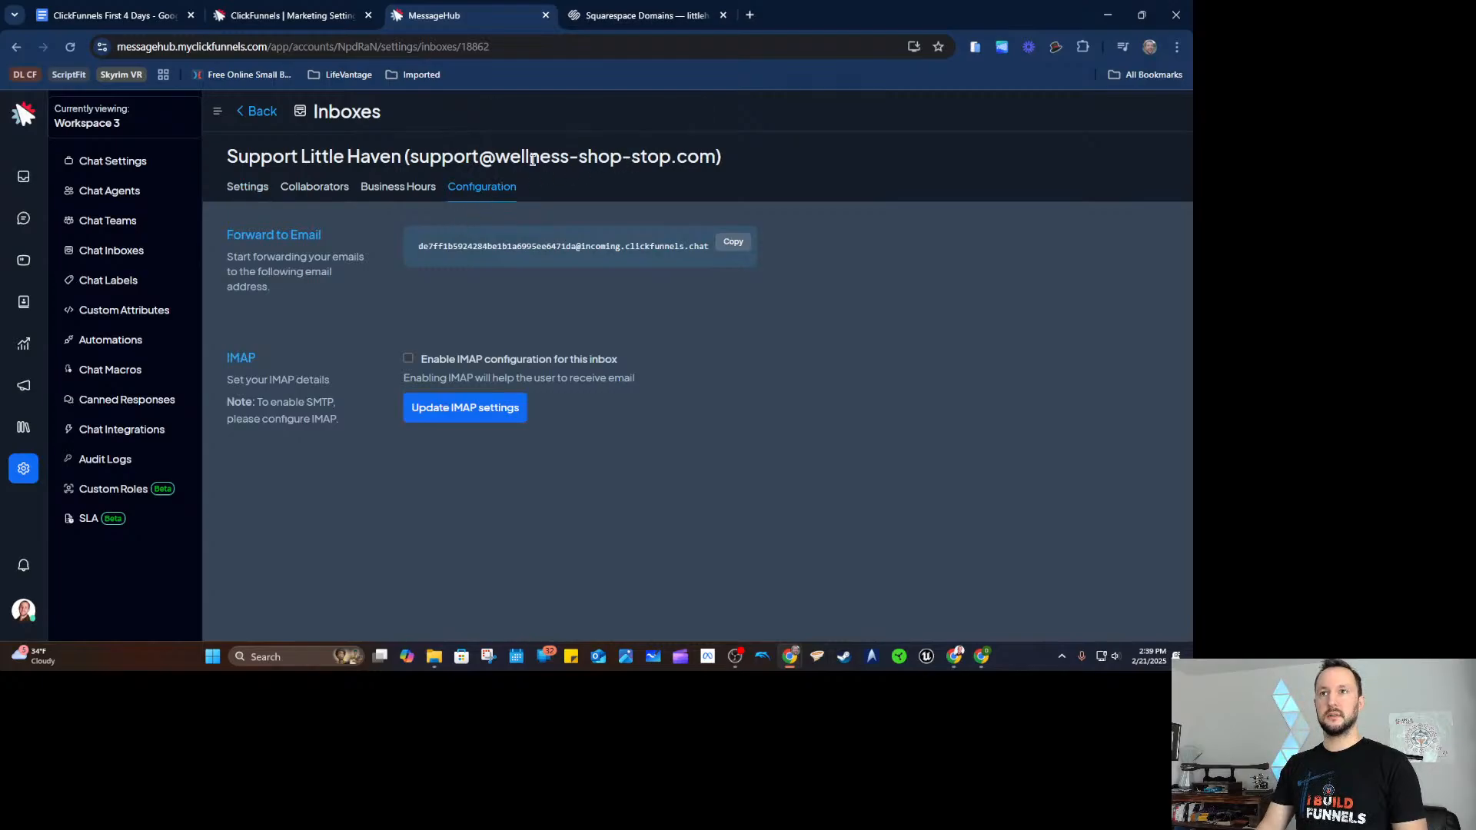
{"action": "left_click", "coordinate": [315, 189]}
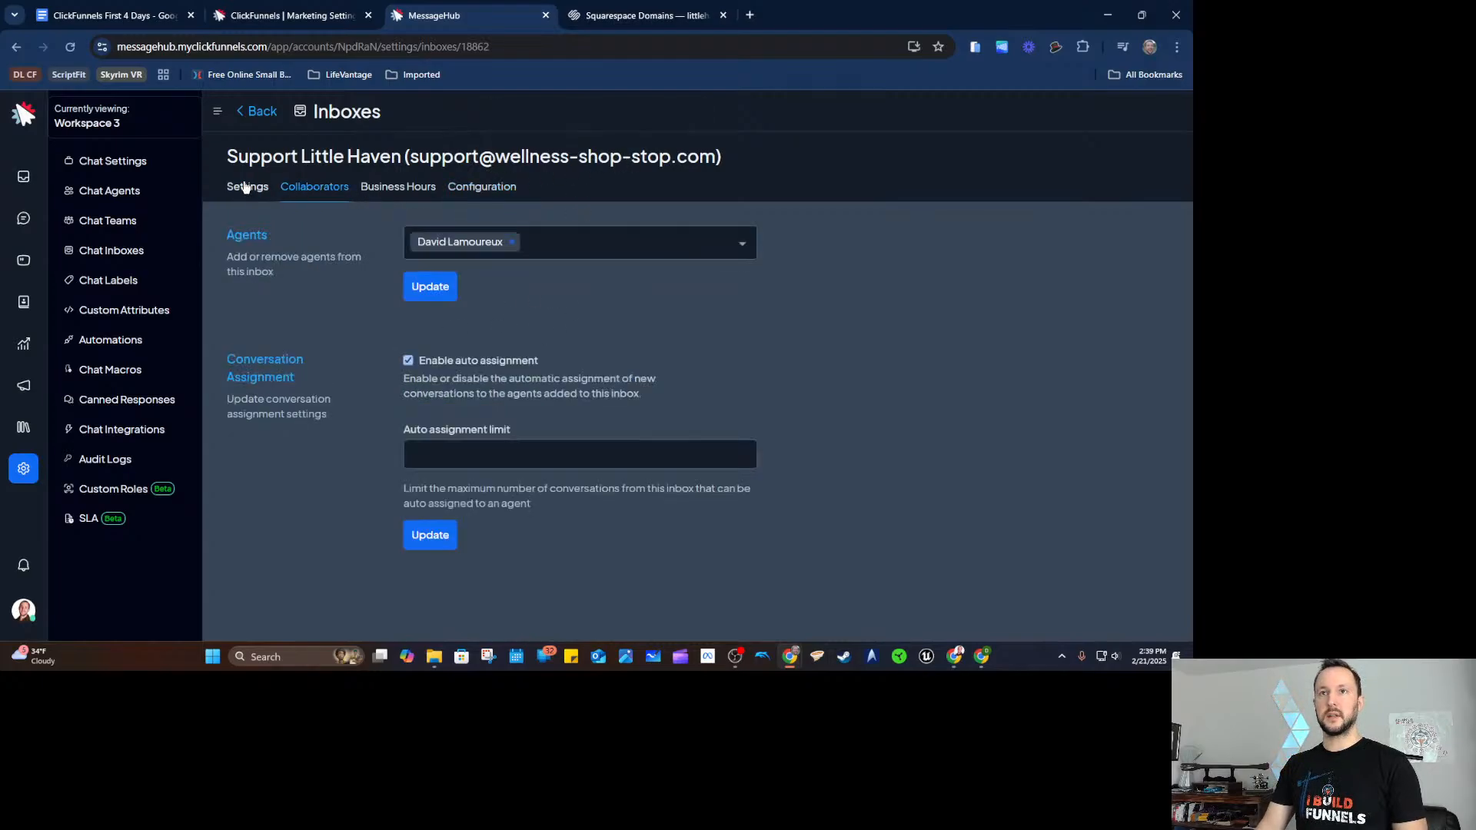
{"action": "left_click", "coordinate": [242, 188]}
{"action": "scroll", "coordinate": [331, 319], "scroll_direction": "down", "scroll_amount": 3}
{"action": "scroll", "coordinate": [330, 326], "scroll_direction": "up", "scroll_amount": 4}
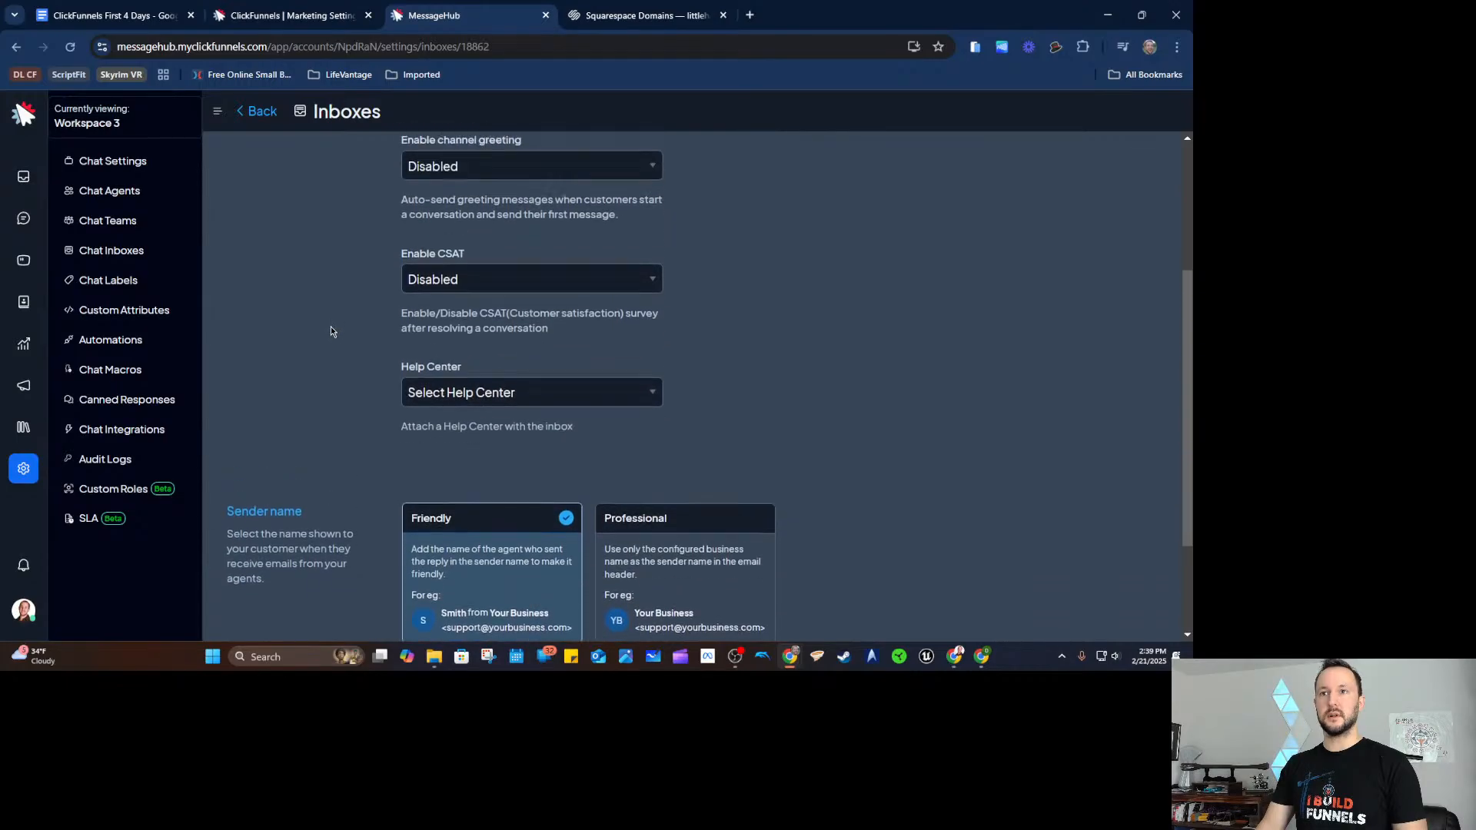
{"action": "left_click_drag", "start_coordinate": [419, 156], "coordinate": [782, 161]}
{"action": "left_click", "coordinate": [782, 161]}
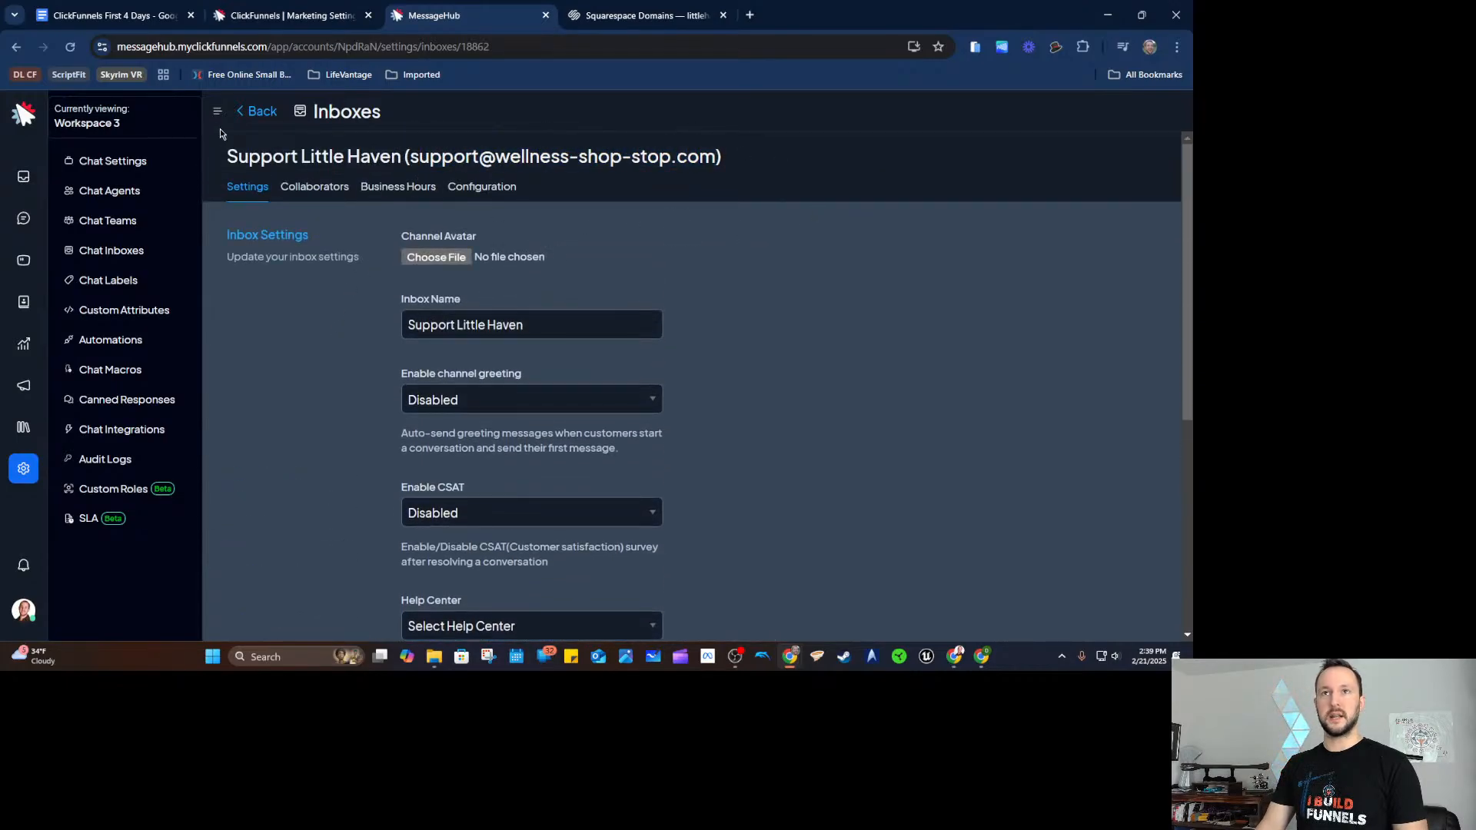
{"action": "left_click", "coordinate": [259, 112]}
Start another Email inbox in MessageHub using the Other Providers option.
{"action": "left_click", "coordinate": [1101, 139]}
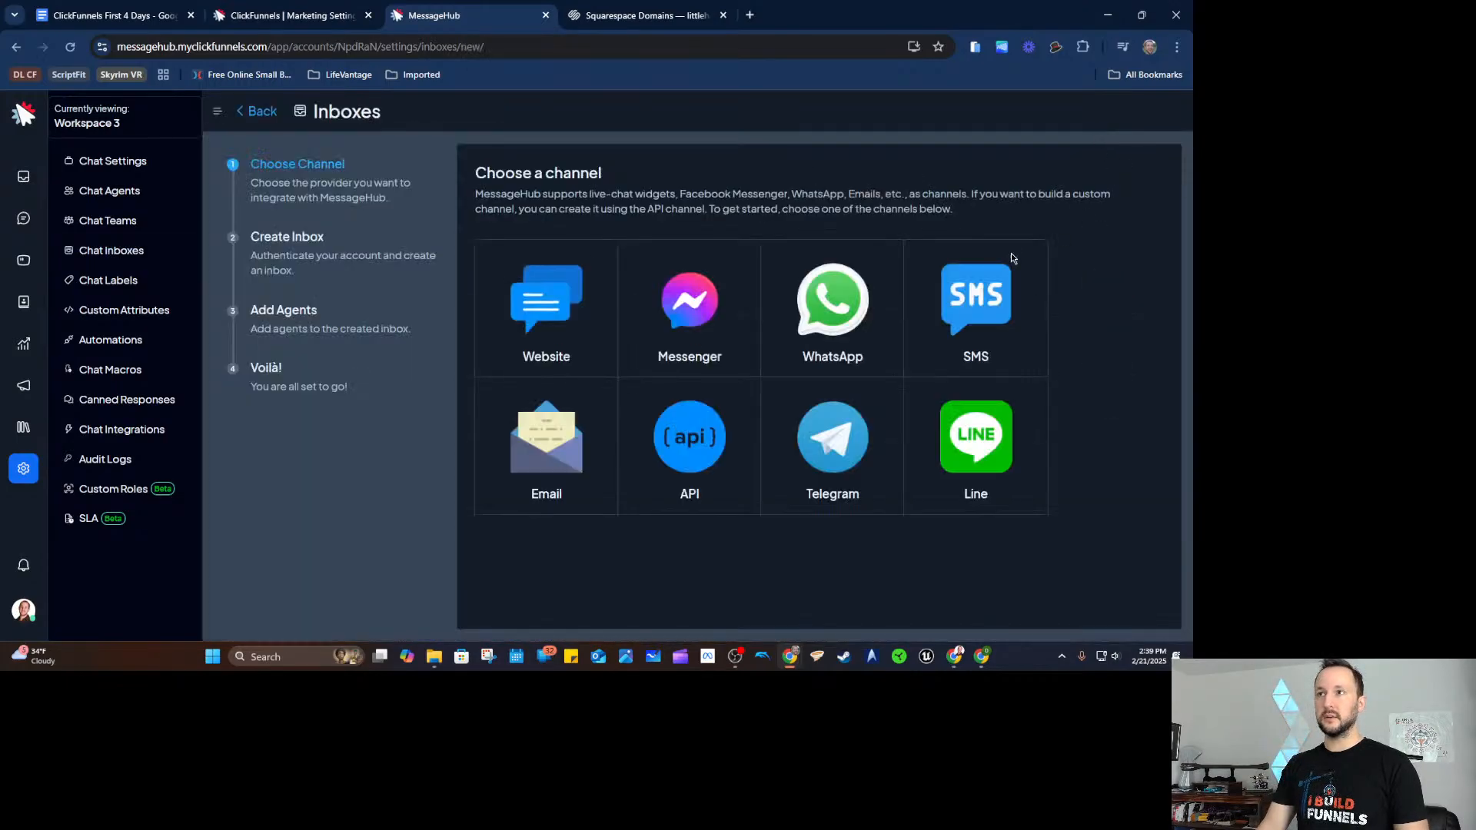
{"action": "left_click", "coordinate": [550, 444]}
{"action": "left_click", "coordinate": [546, 358]}
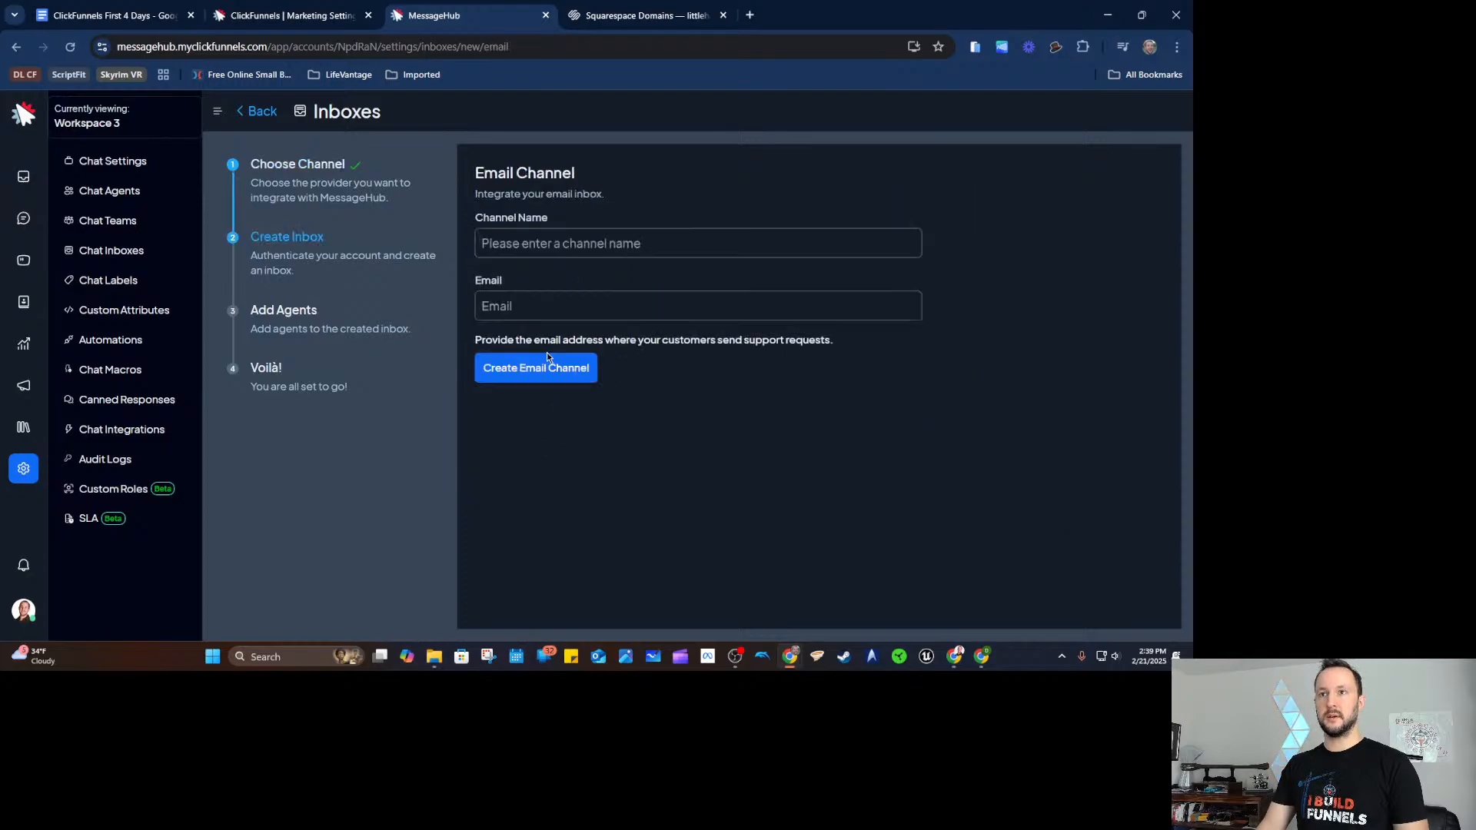
Add a Support sender address on the littlehavenexperiences.com domain in the workspace email addresses.
{"action": "left_click", "coordinate": [292, 16]}
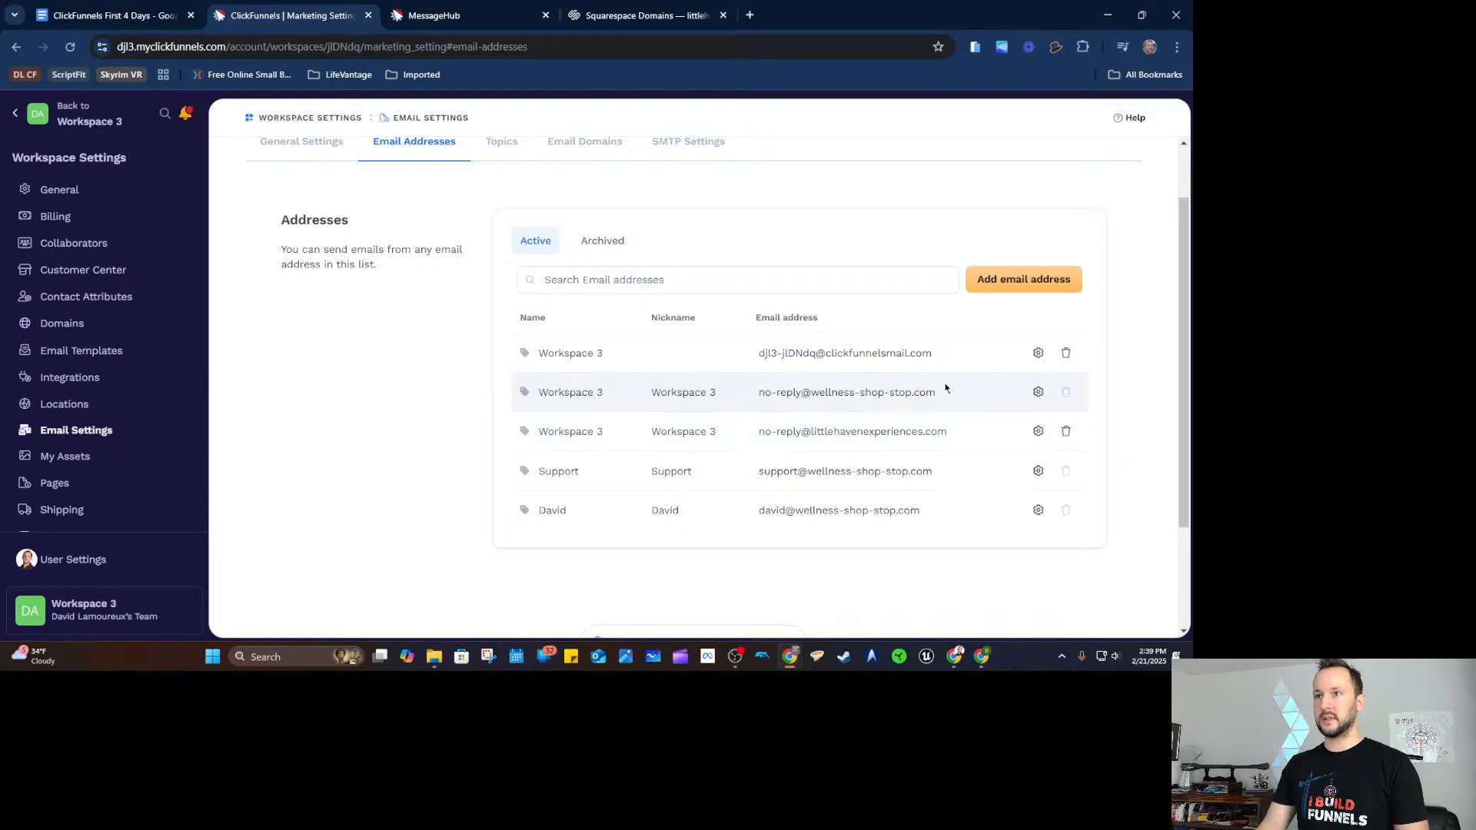
{"action": "left_click", "coordinate": [1010, 277]}
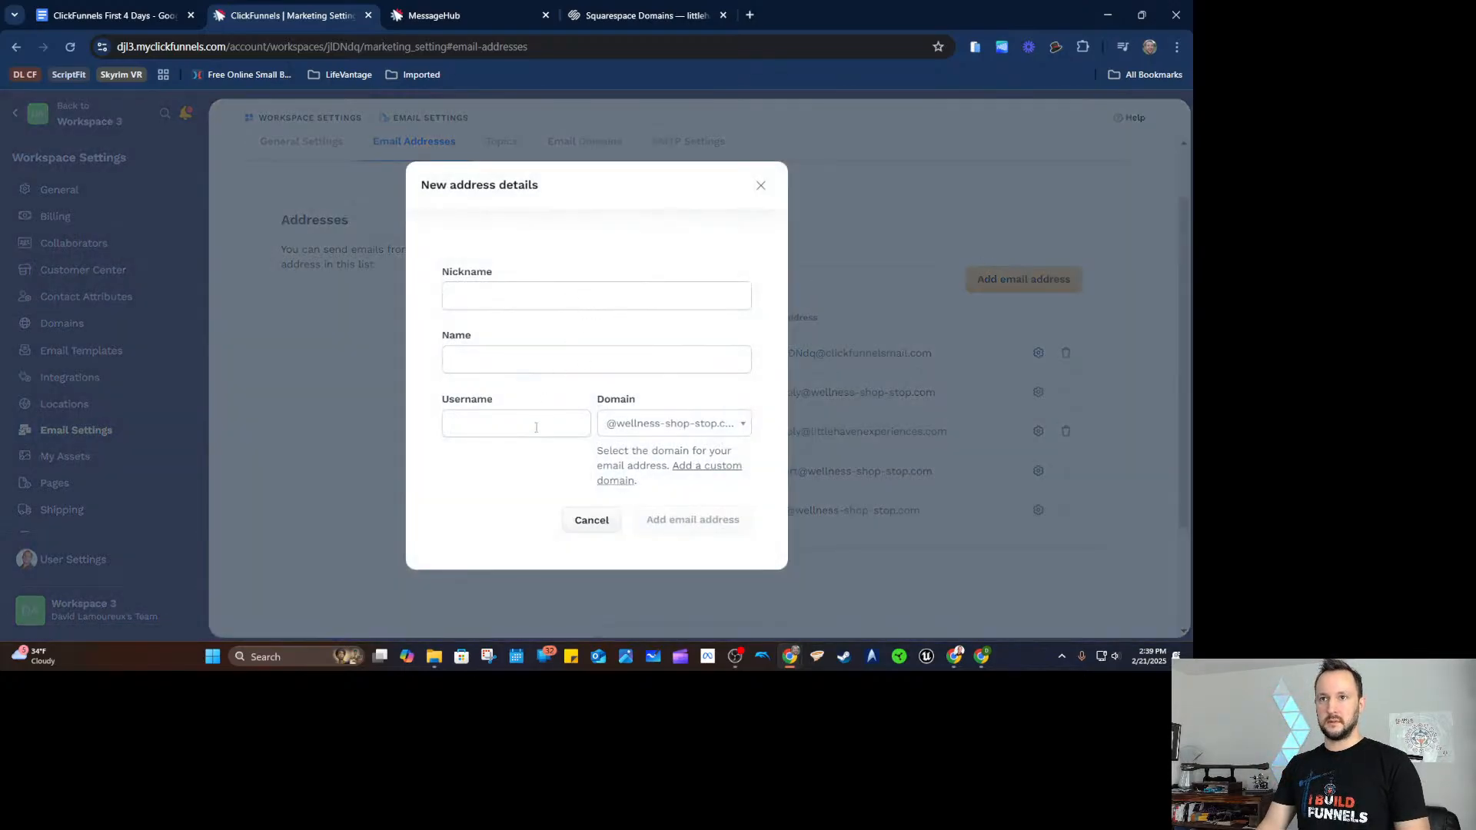
{"action": "left_click", "coordinate": [536, 428]}
{"action": "type", "text": "Support"}
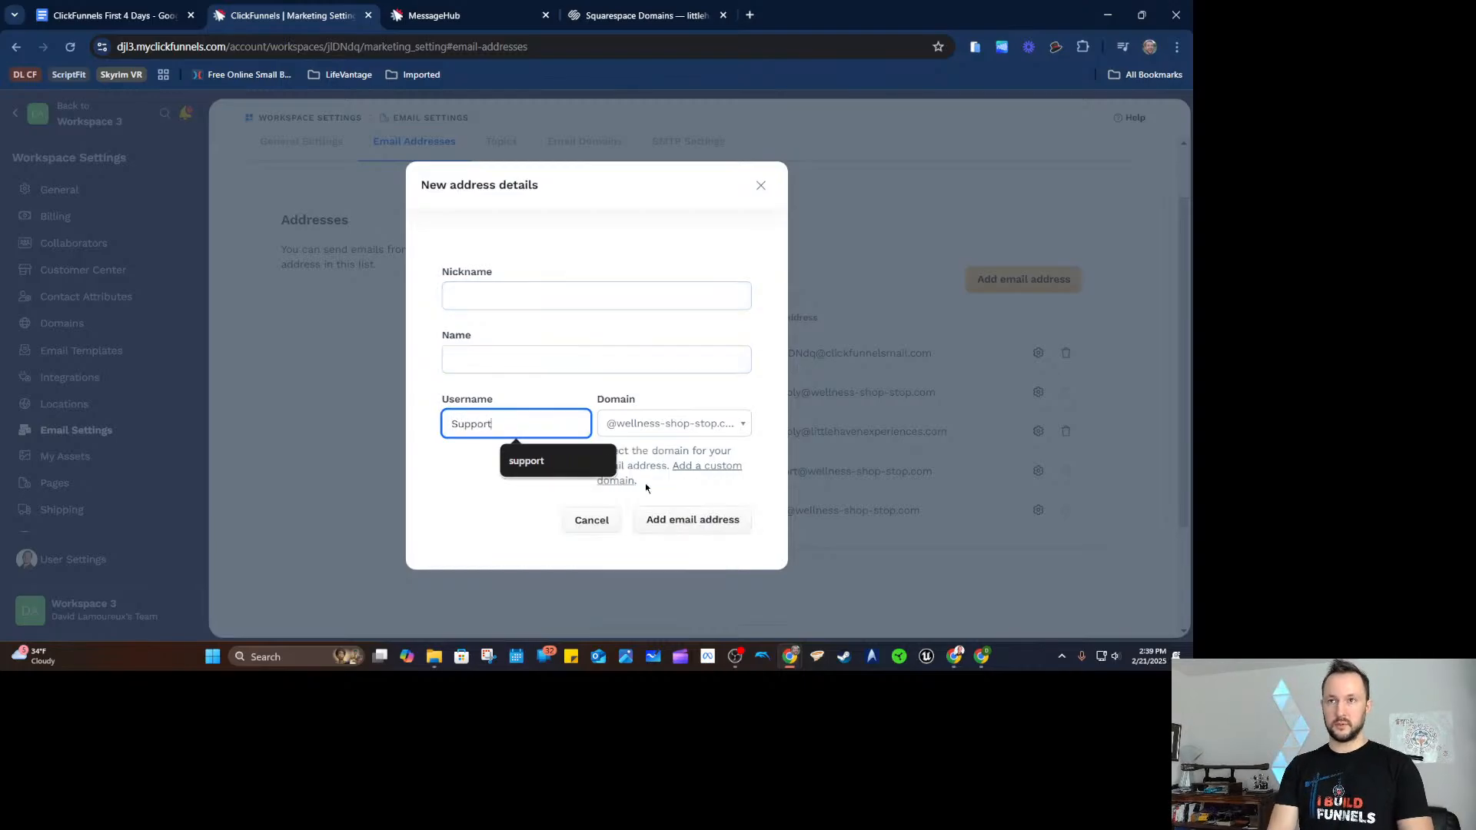
{"action": "key", "text": "shift+Tab"}
{"action": "type", "text": "Su"}
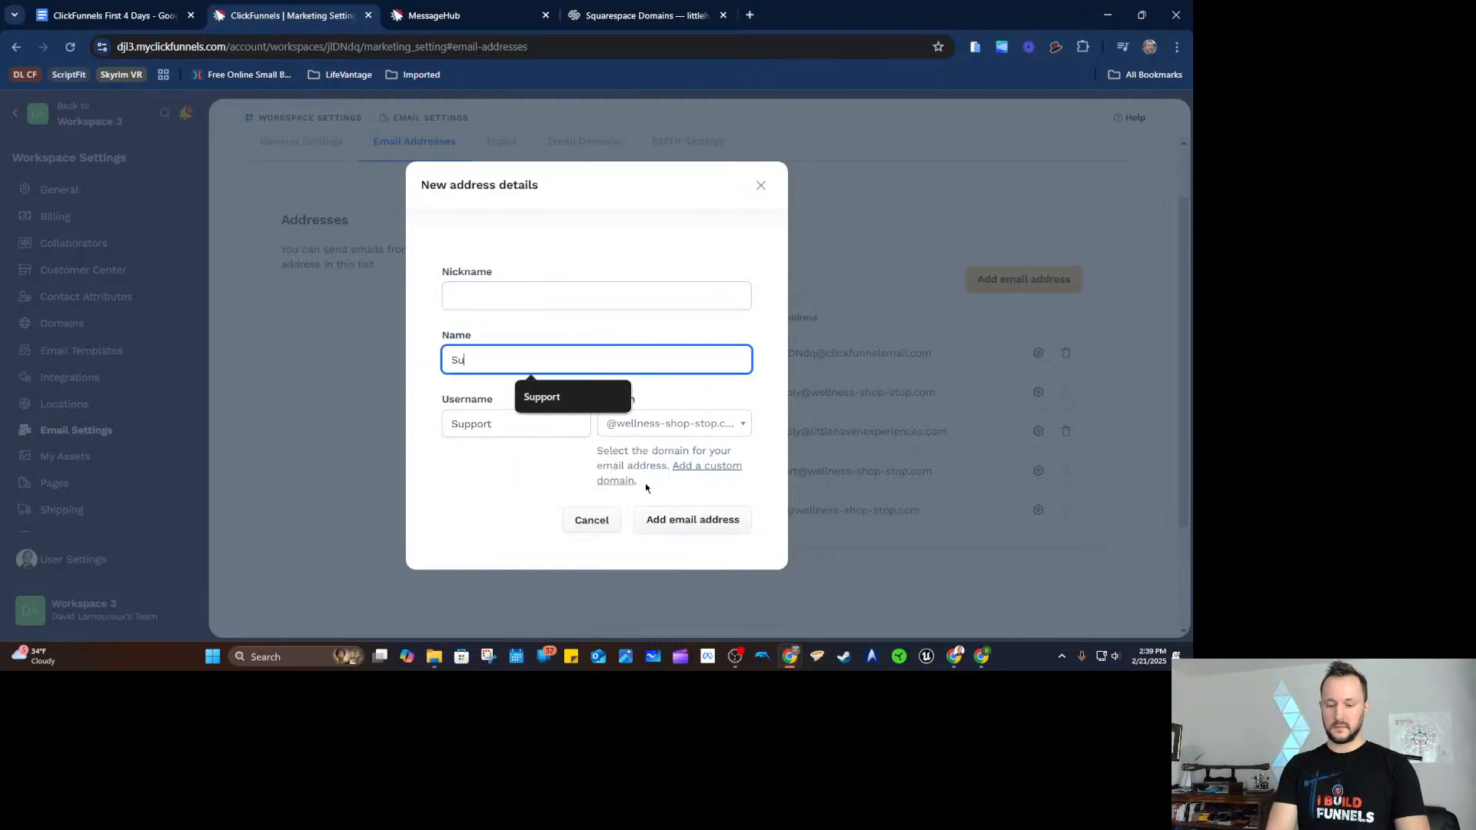
{"action": "type", "text": "pport"}
{"action": "key", "text": "shift+Tab"}
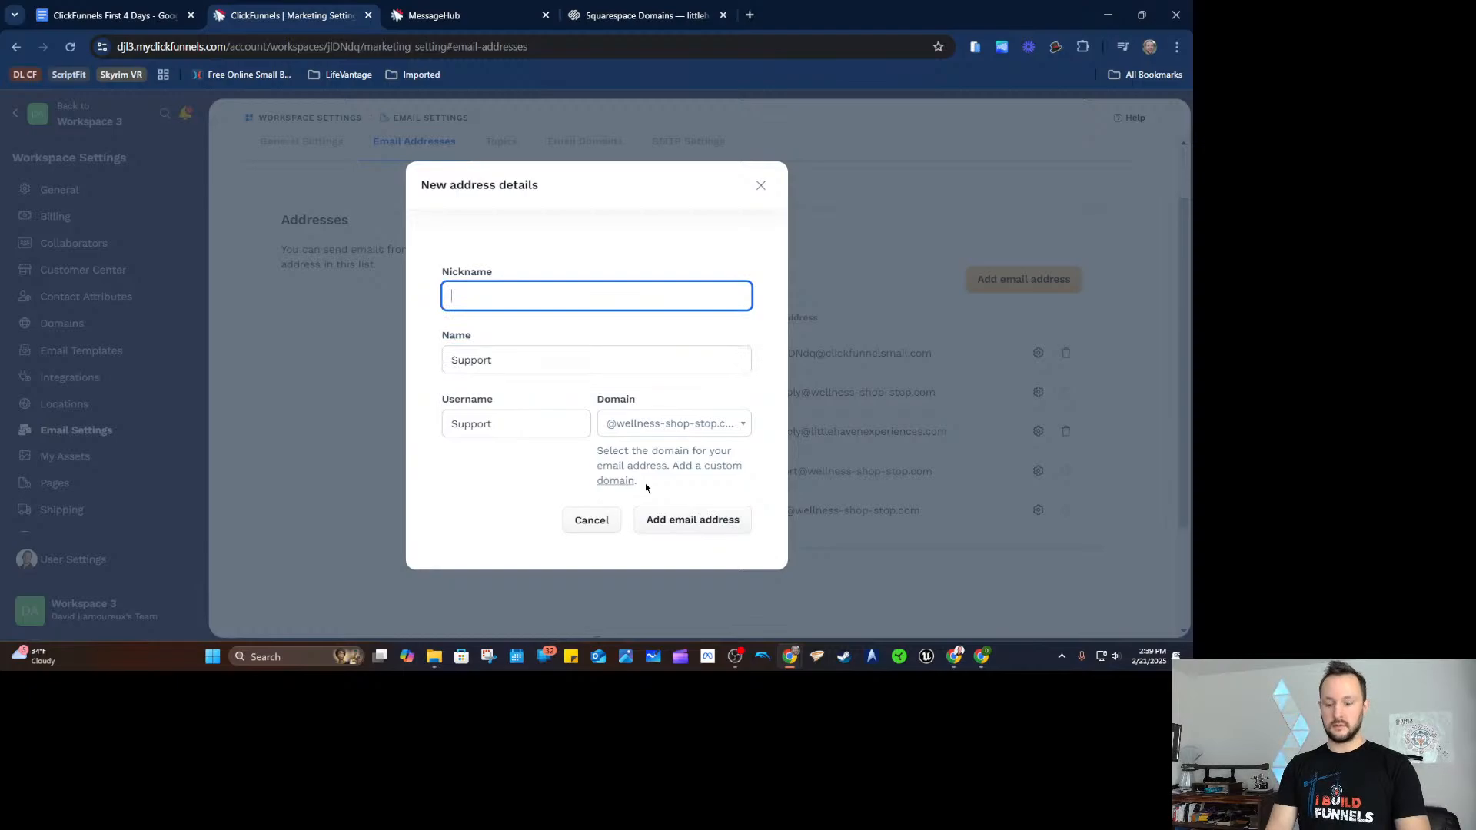
{"action": "type", "text": "Support"}
{"action": "left_click", "coordinate": [663, 520]}
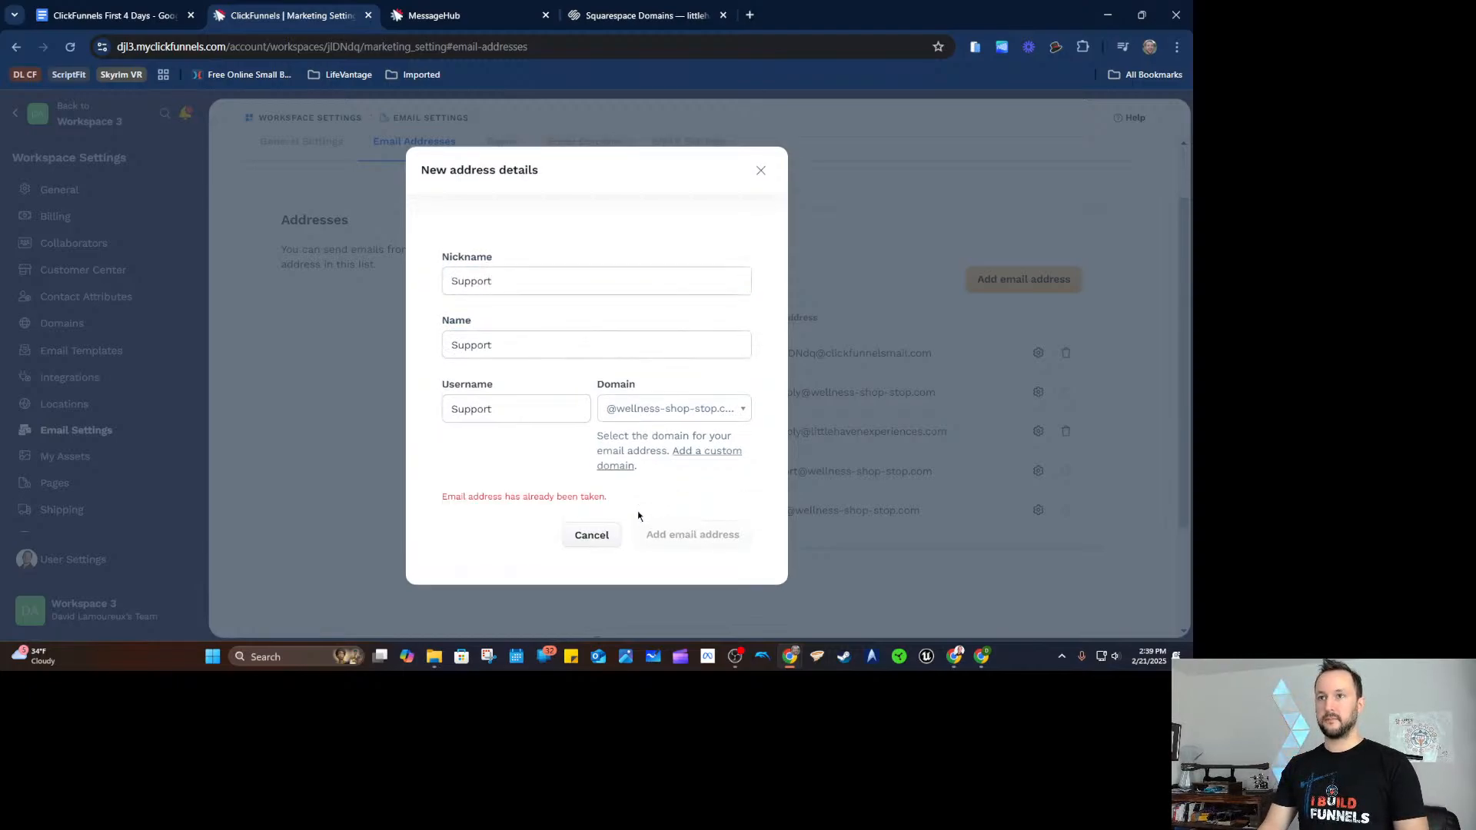
{"action": "left_click", "coordinate": [701, 416]}
{"action": "left_click", "coordinate": [692, 483]}
{"action": "left_click", "coordinate": [695, 532]}
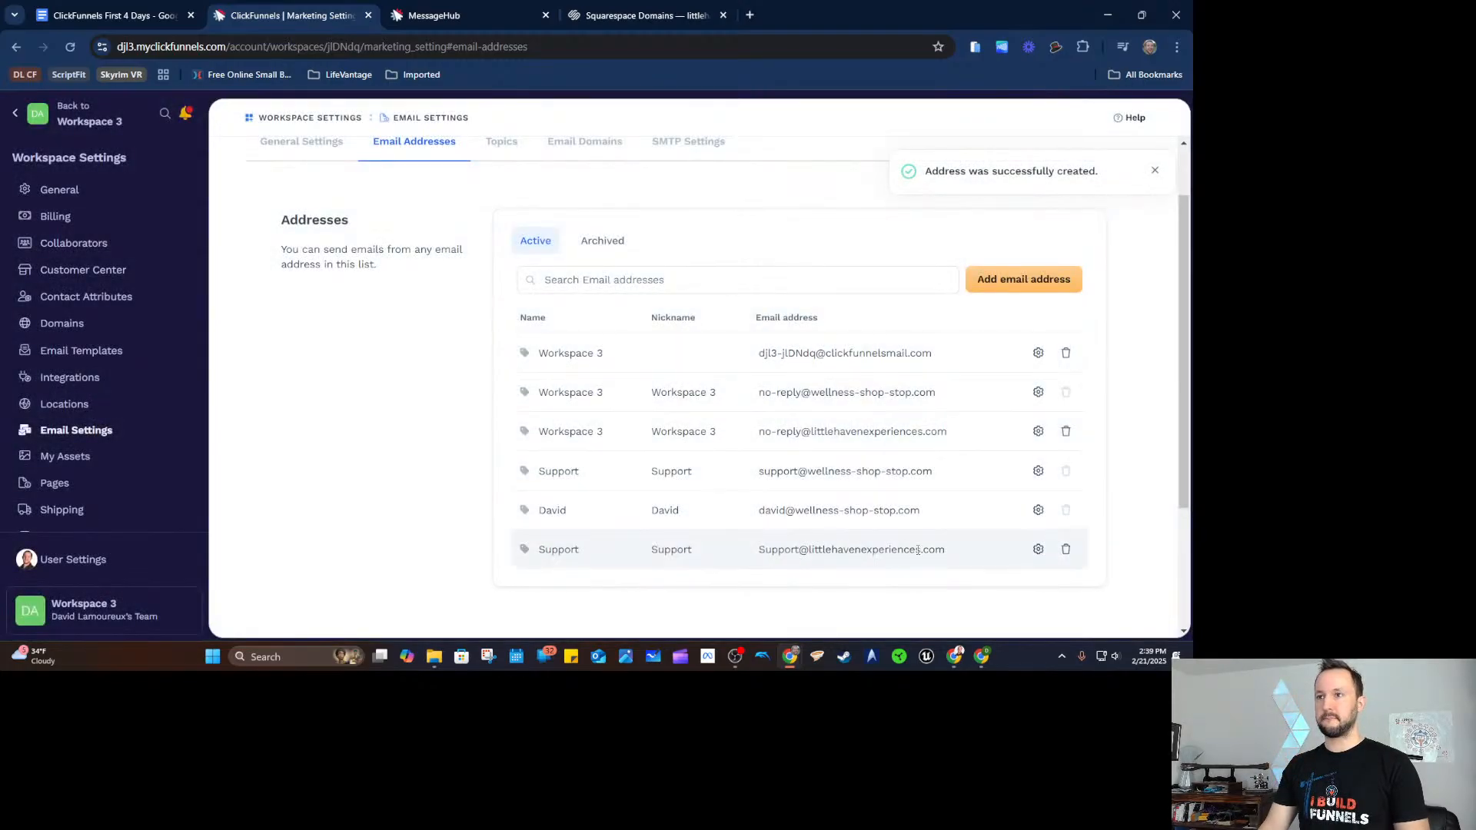
Change the new address's username to lowercase 'support' and save it.
{"action": "left_click_drag", "start_coordinate": [946, 558], "coordinate": [774, 567]}
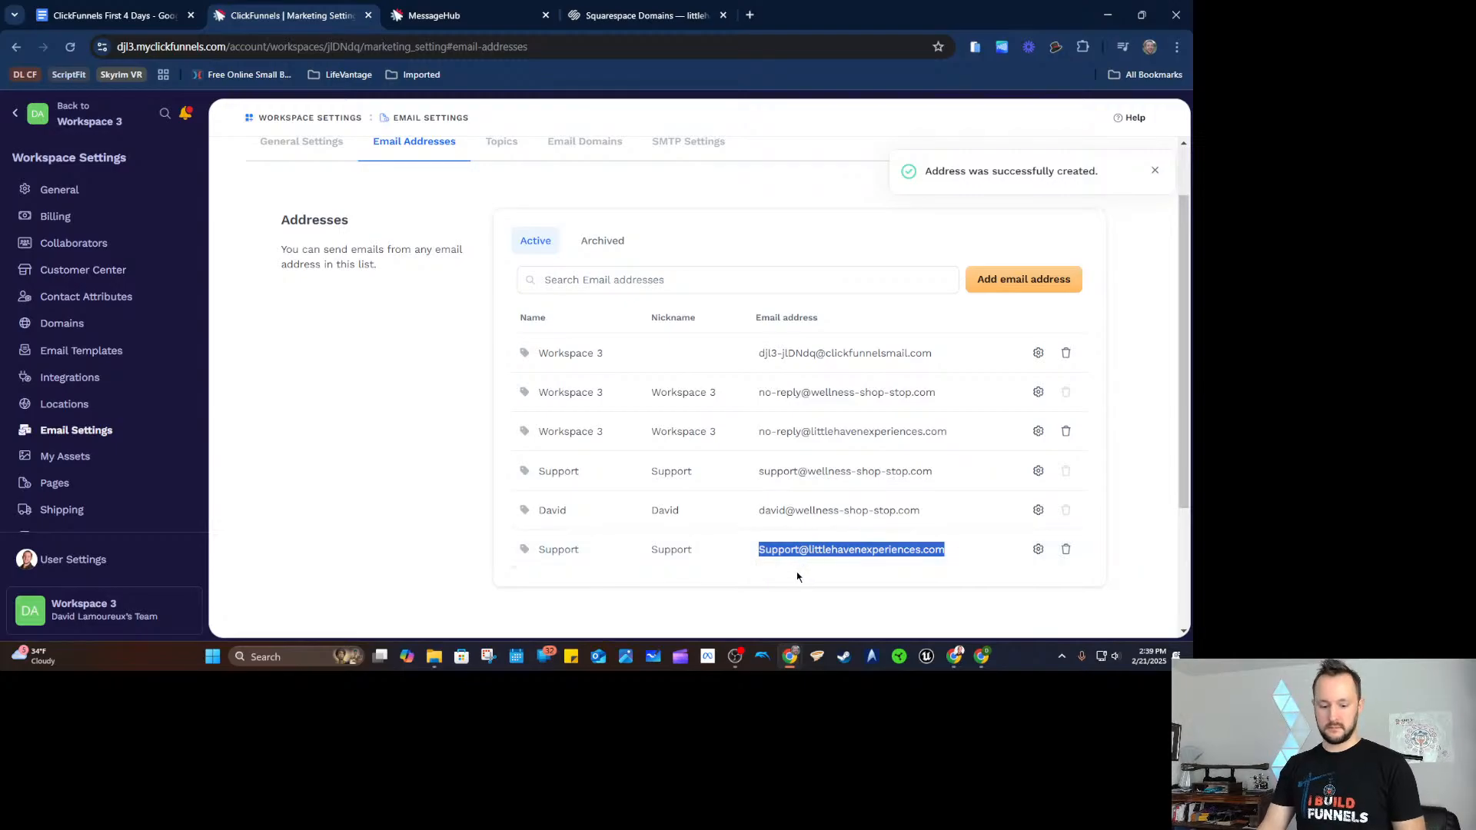
{"action": "left_click", "coordinate": [813, 600]}
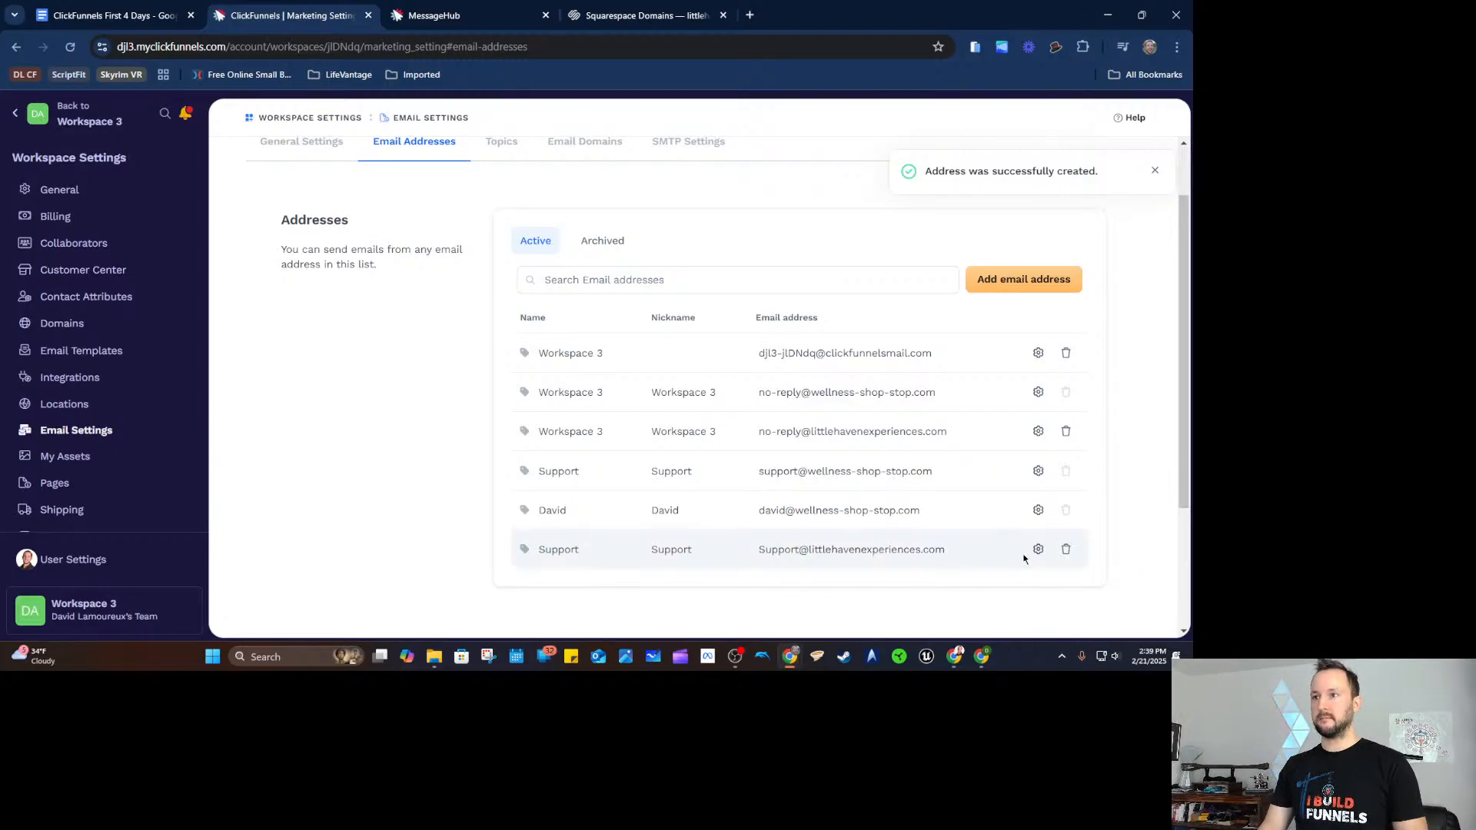
{"action": "left_click", "coordinate": [1036, 551]}
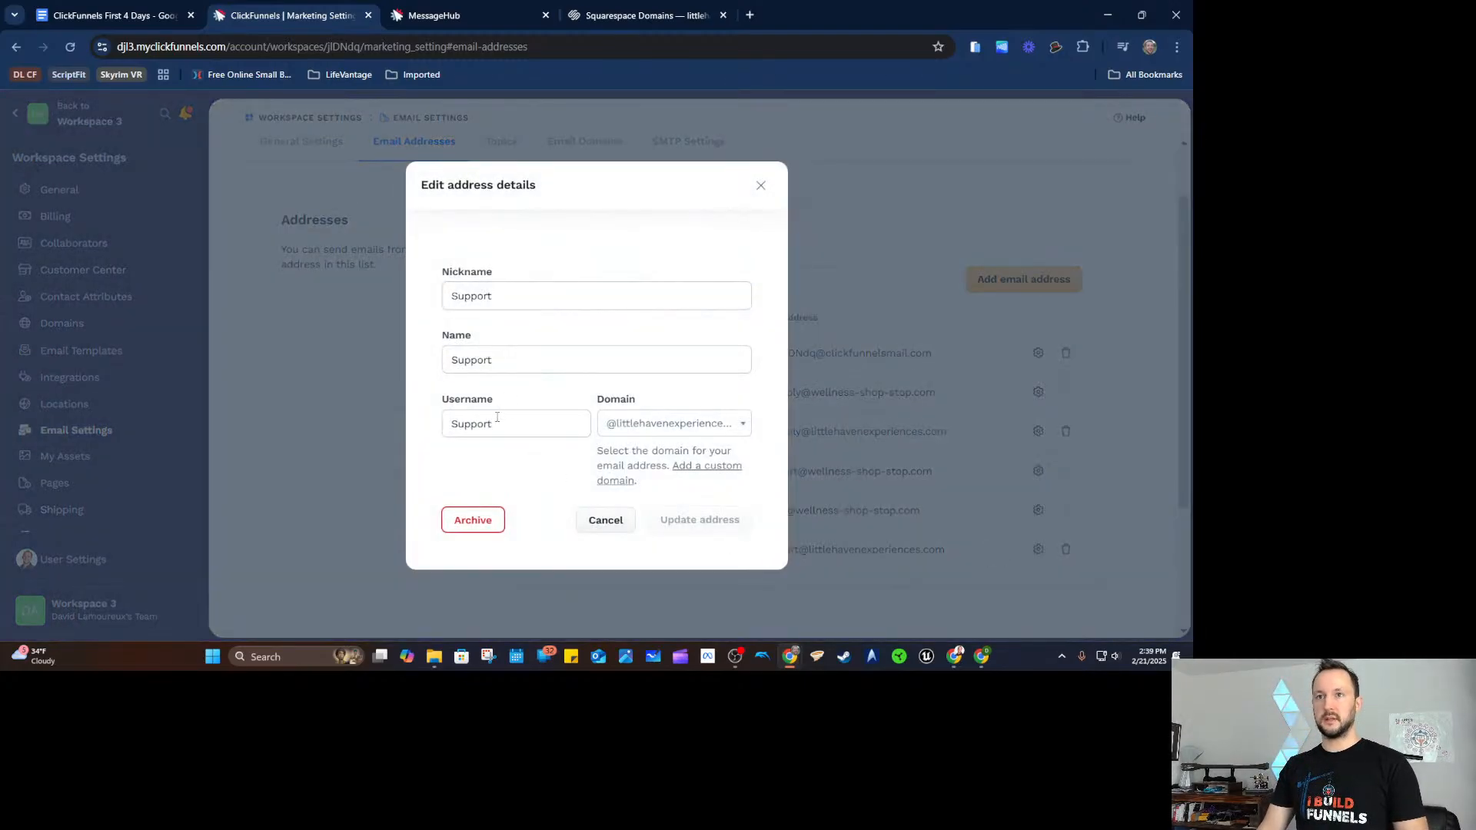
{"action": "left_click", "coordinate": [462, 428]}
{"action": "key", "text": "BackSpace"}
{"action": "type", "text": "s"}
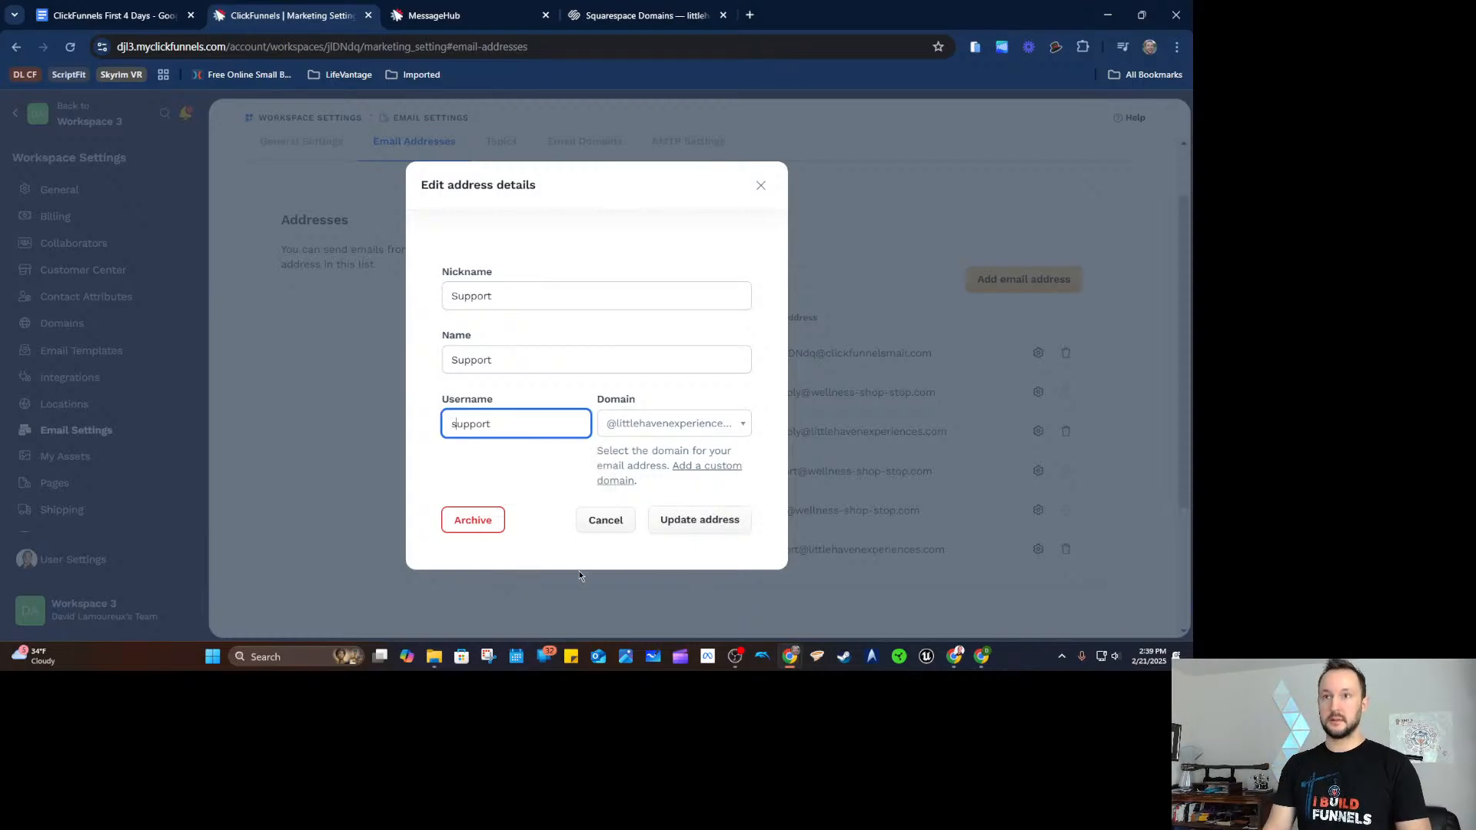
{"action": "left_click", "coordinate": [714, 520]}
{"action": "left_click_drag", "start_coordinate": [944, 550], "coordinate": [753, 551]}
{"action": "key", "text": "ctrl+c"}
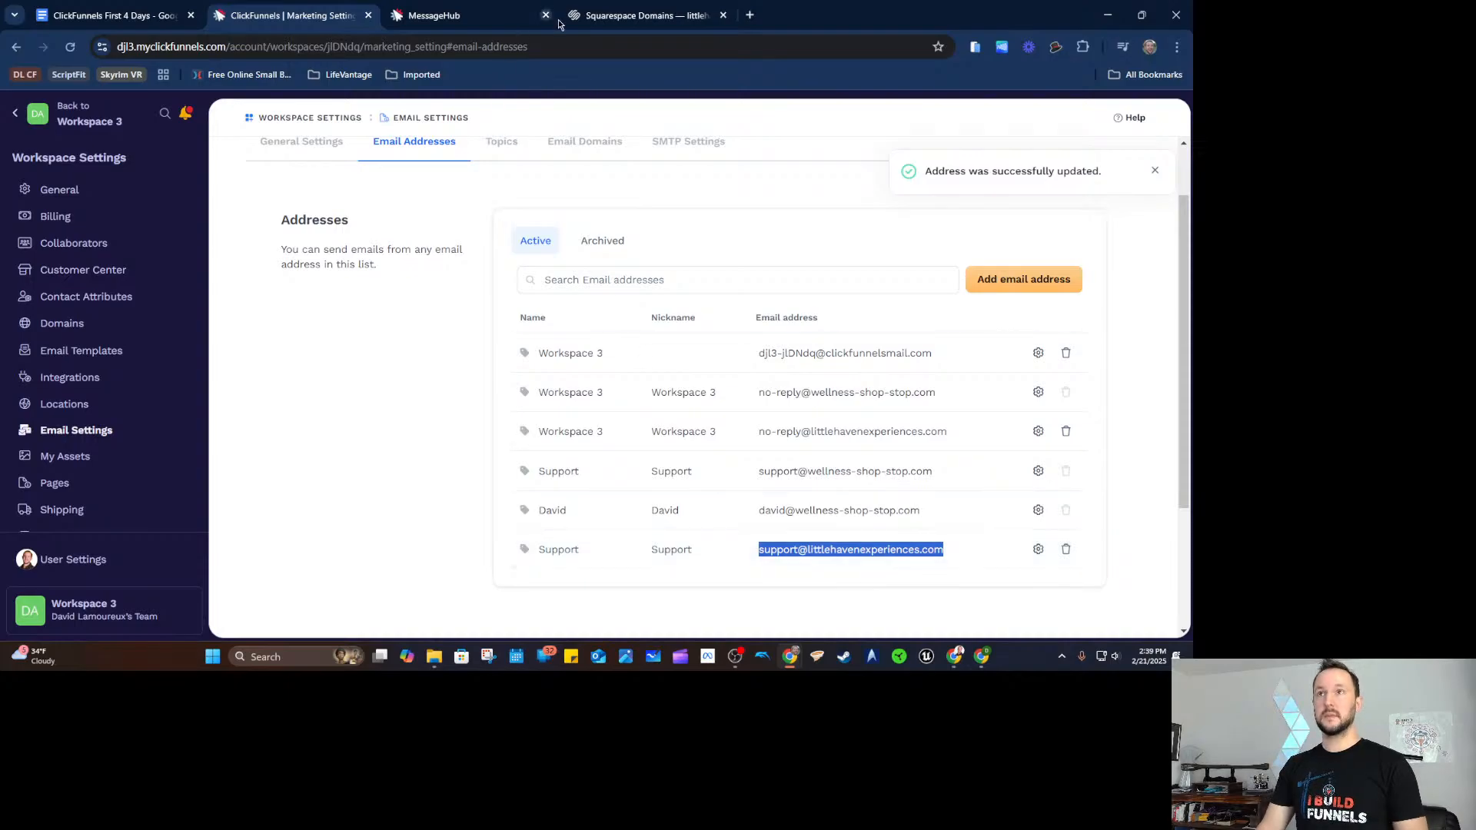
{"action": "left_click", "coordinate": [589, 17]}
Create a 'Support LHE' email channel using the pasted support address.
{"action": "left_click", "coordinate": [442, 17]}
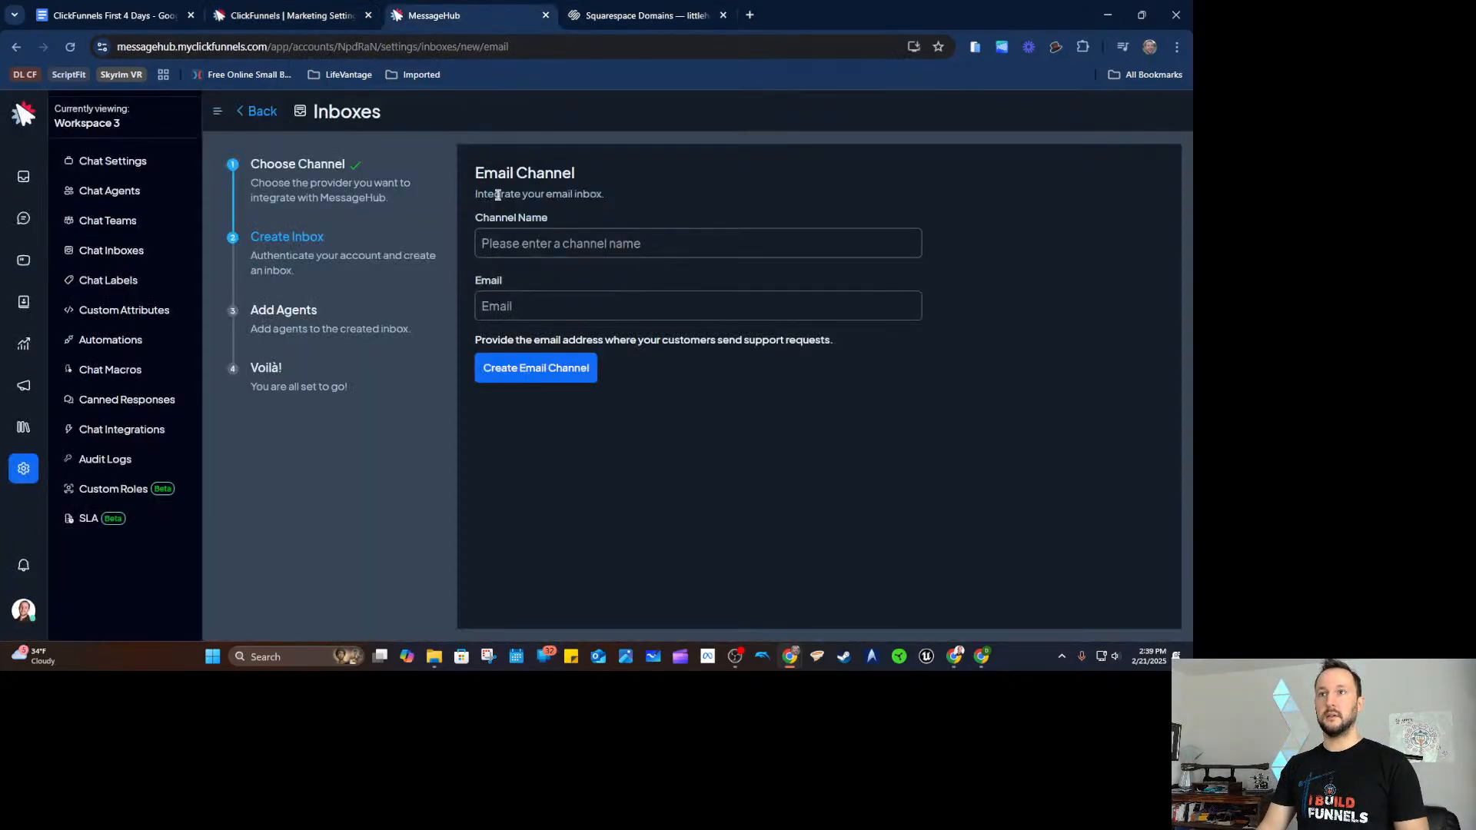
{"action": "left_click", "coordinate": [588, 304]}
{"action": "key", "text": "ctrl+v"}
{"action": "left_click", "coordinate": [688, 246]}
{"action": "type", "text": "Support"}
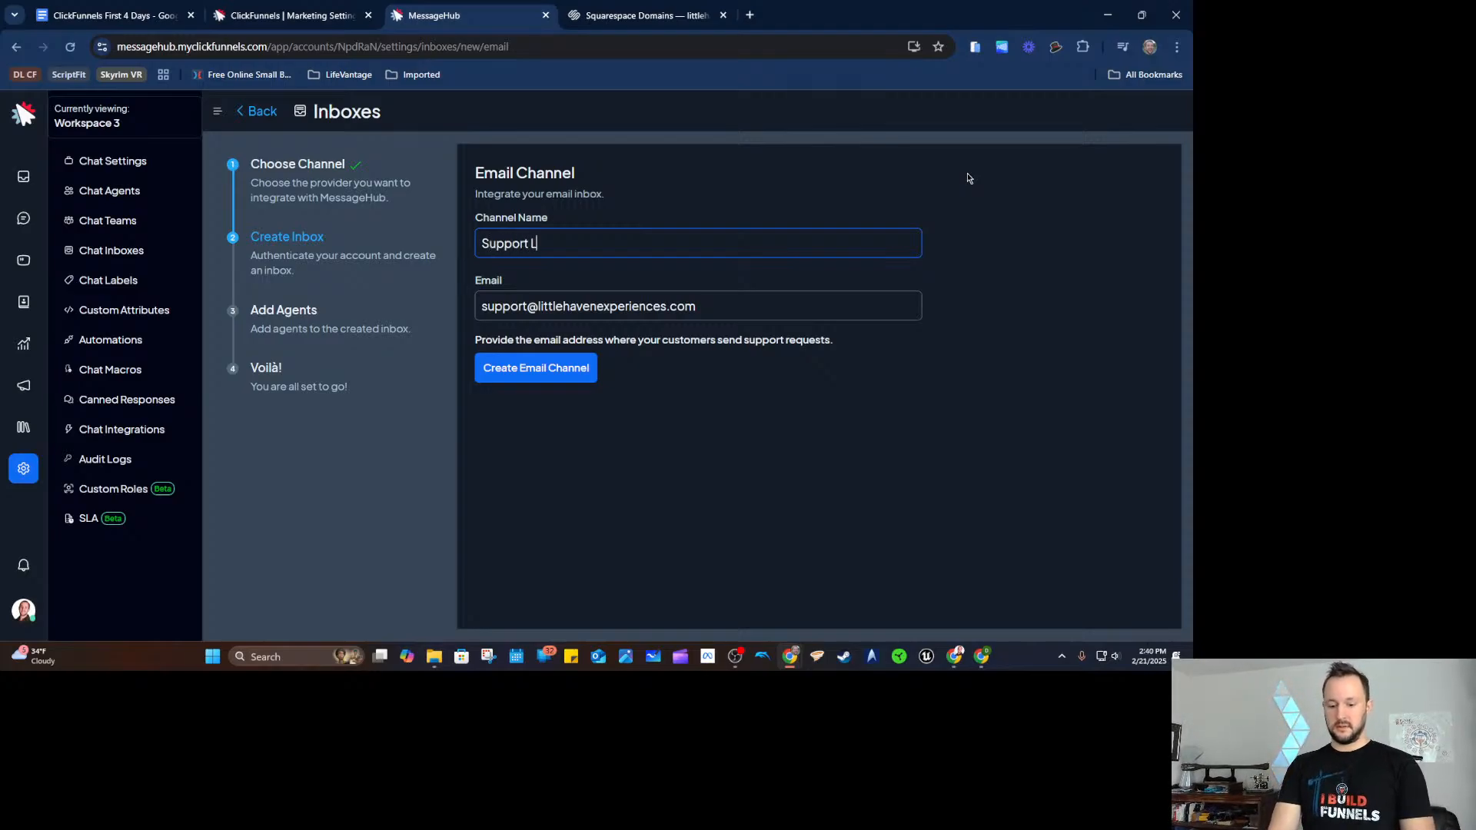
{"action": "type", "text": " LHE"}
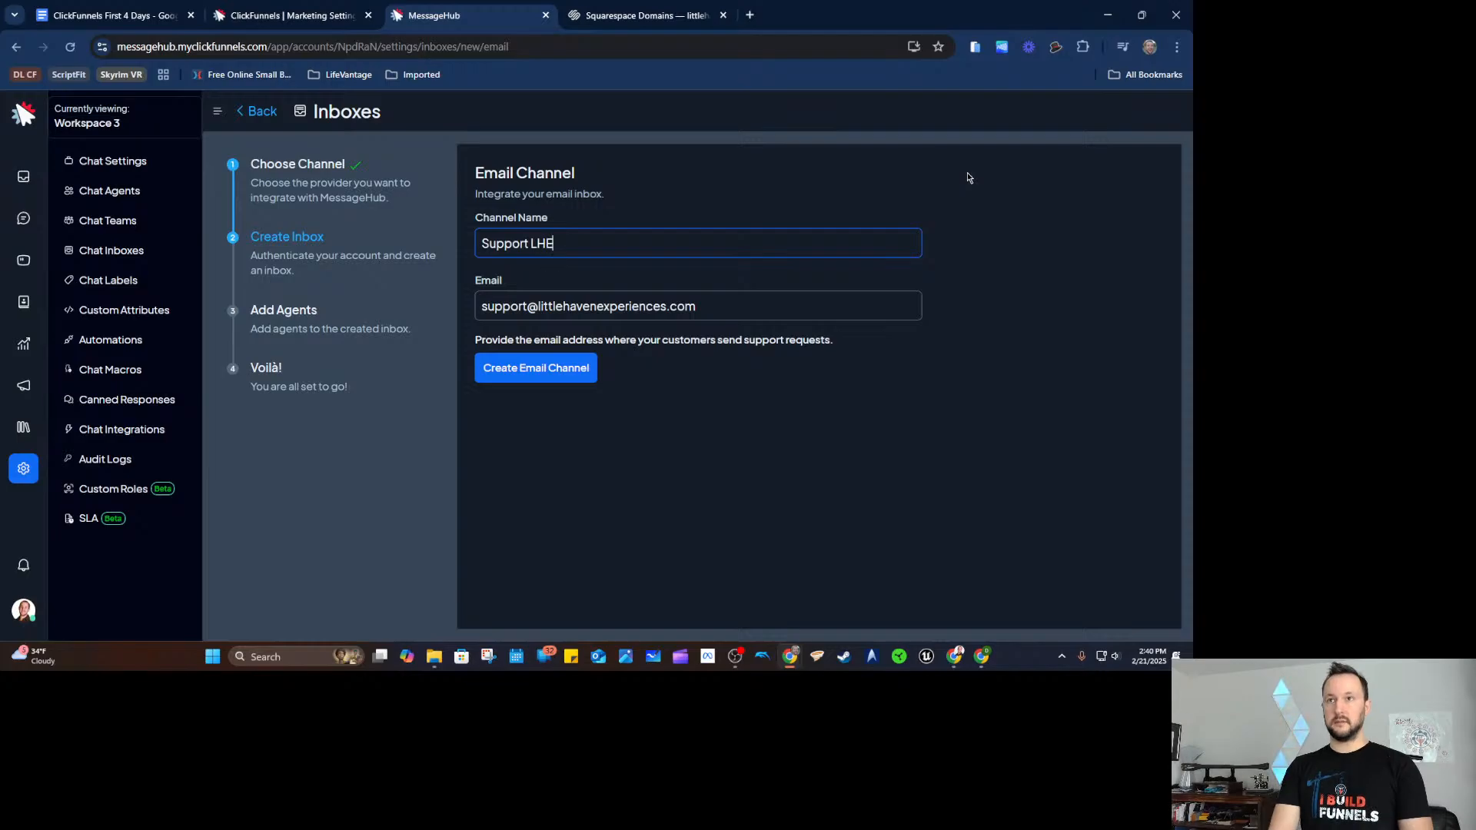
{"action": "left_click", "coordinate": [512, 374]}
Assign an agent to the Support LHE inbox and copy its forwarding address.
{"action": "left_click", "coordinate": [667, 270]}
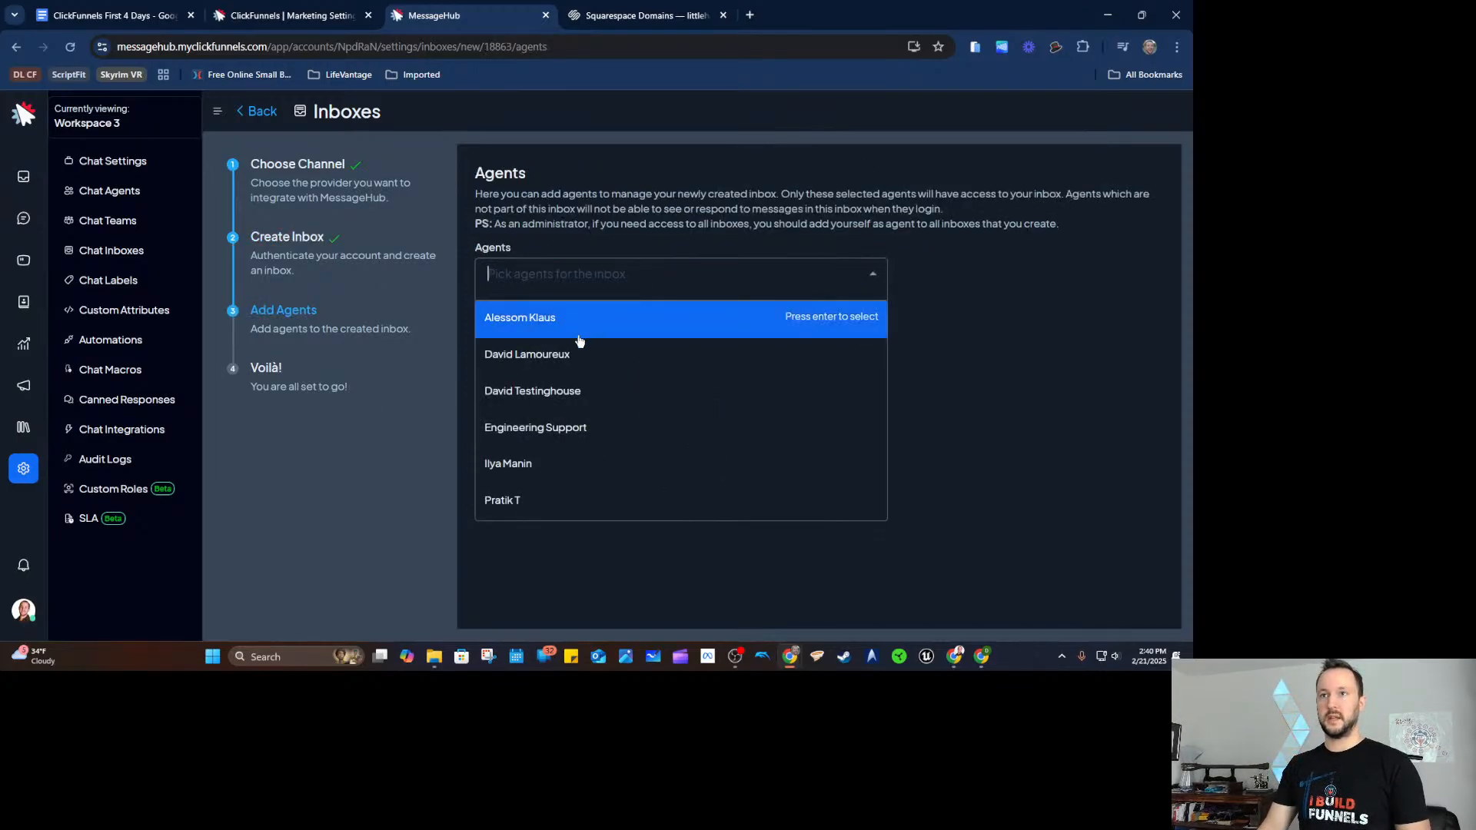
{"action": "left_click", "coordinate": [577, 351]}
{"action": "left_click", "coordinate": [1073, 355]}
{"action": "left_click", "coordinate": [540, 331]}
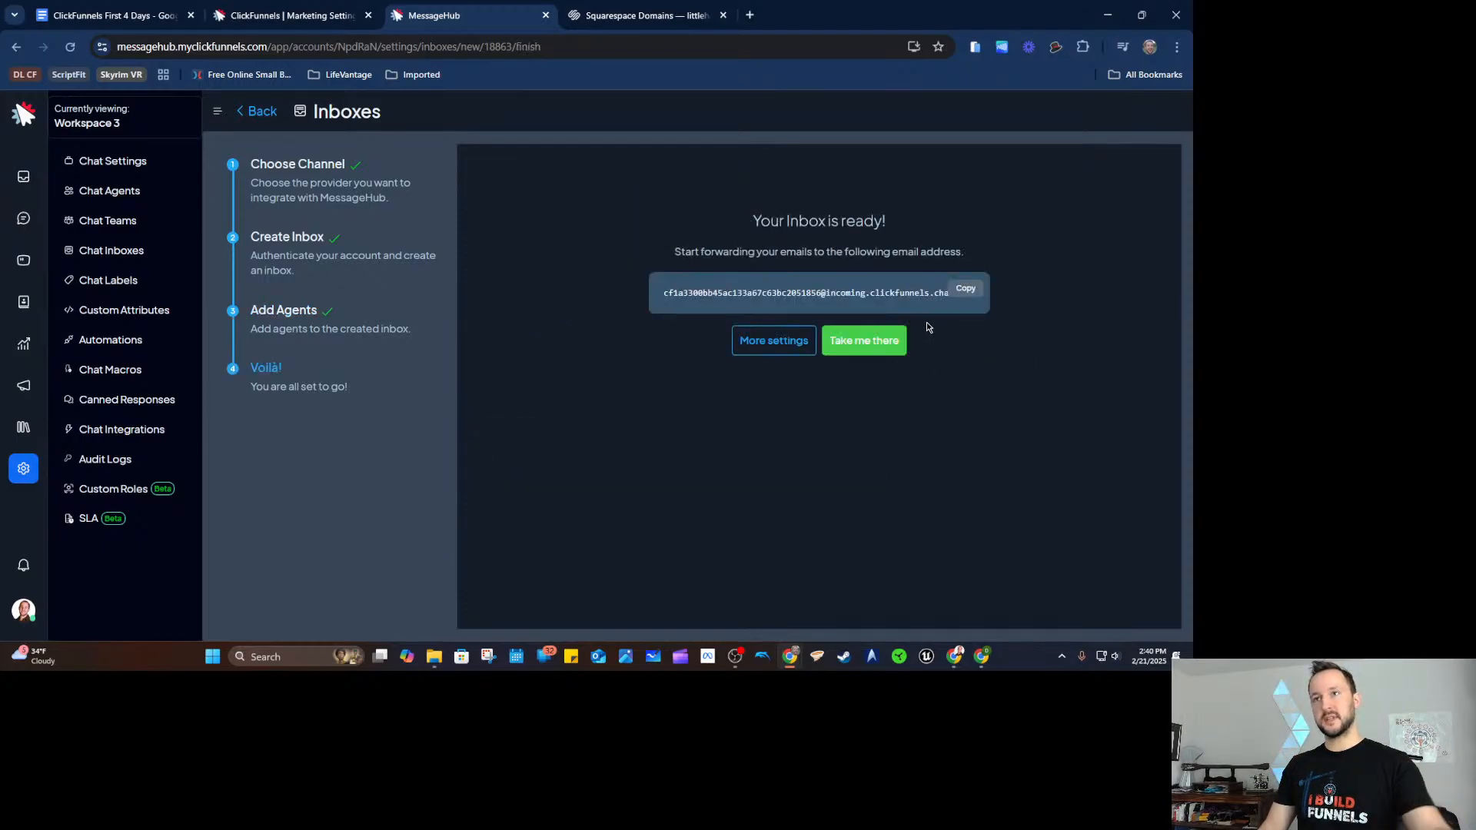
{"action": "left_click", "coordinate": [967, 292]}
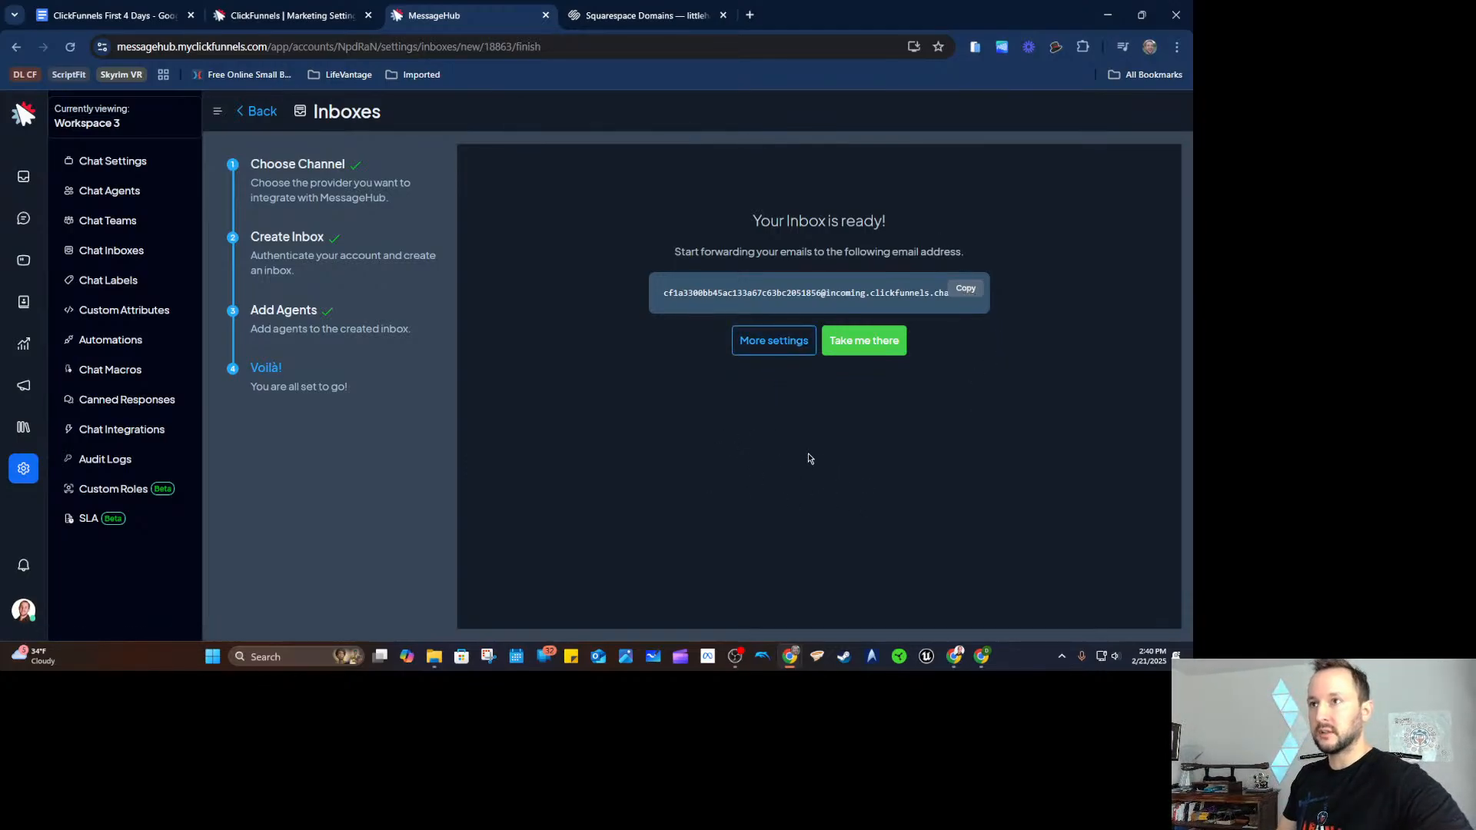
{"action": "left_click", "coordinate": [976, 290]}
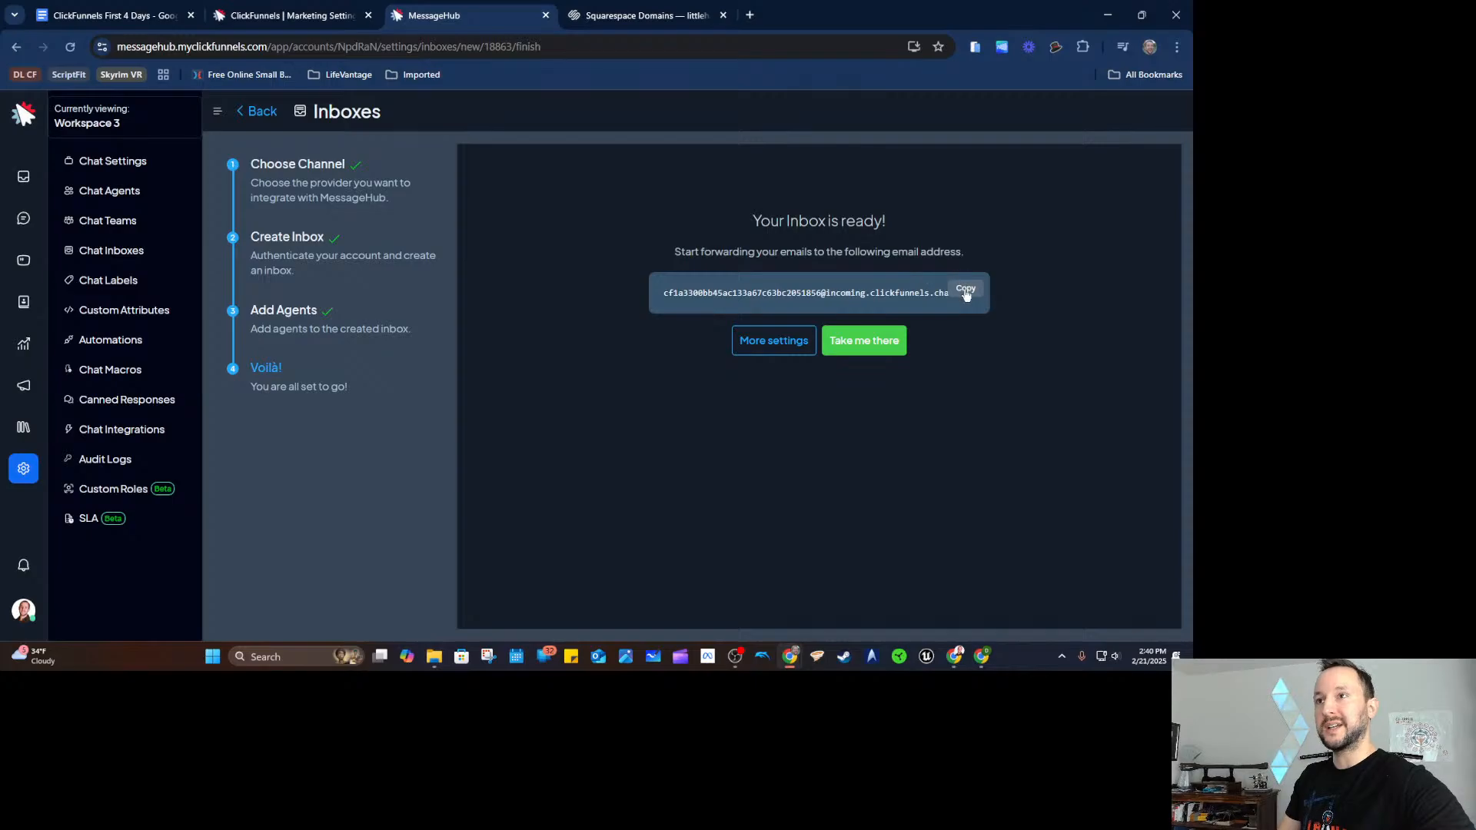
{"action": "left_click", "coordinate": [672, 17]}
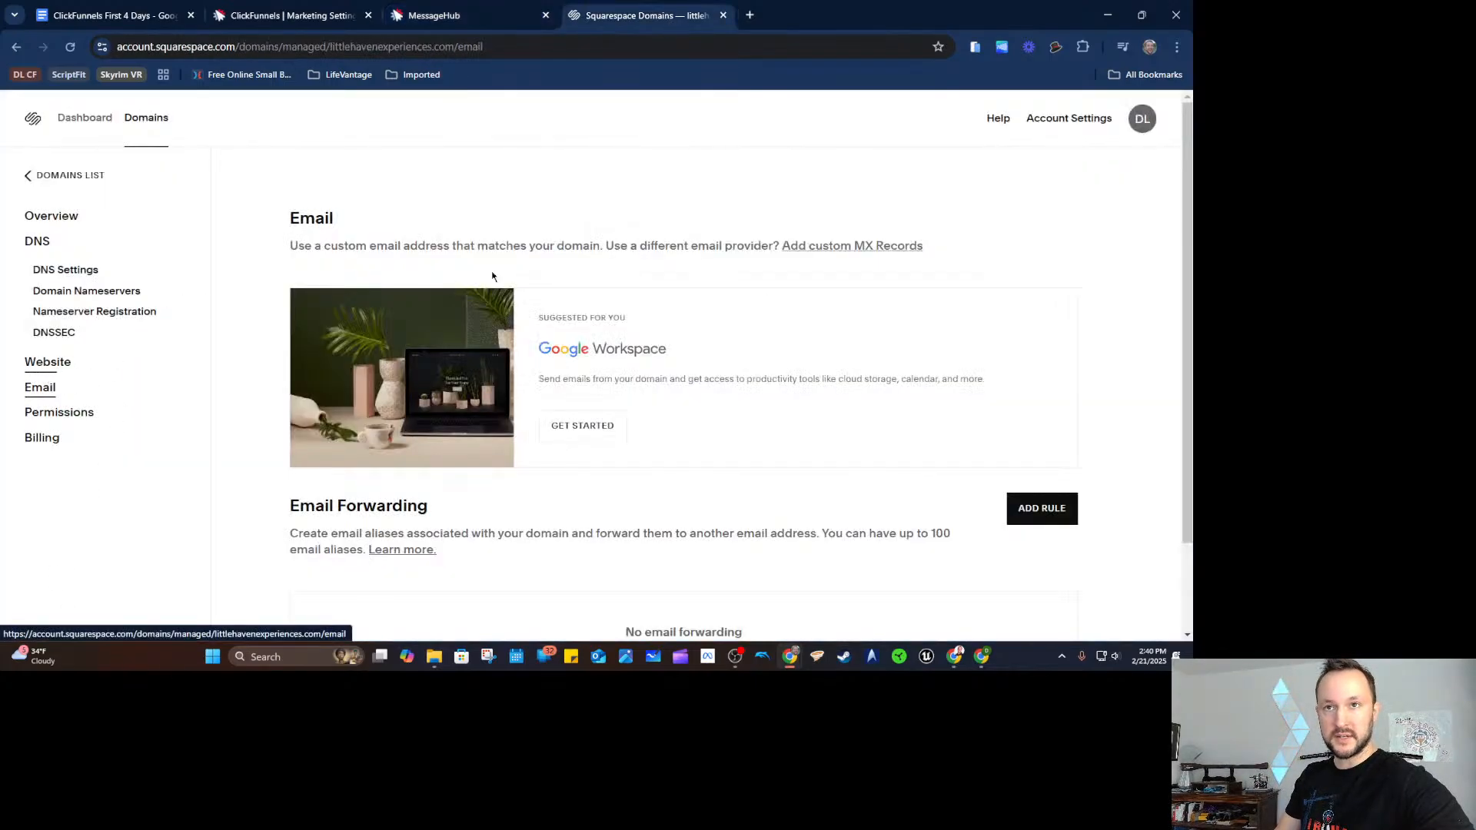
Add a Squarespace forwarding rule sending the 'support' alias to the copied MessageHub forwarding address.
{"action": "scroll", "coordinate": [736, 343], "scroll_direction": "down", "scroll_amount": 2}
{"action": "scroll", "coordinate": [736, 344], "scroll_direction": "down", "scroll_amount": 2}
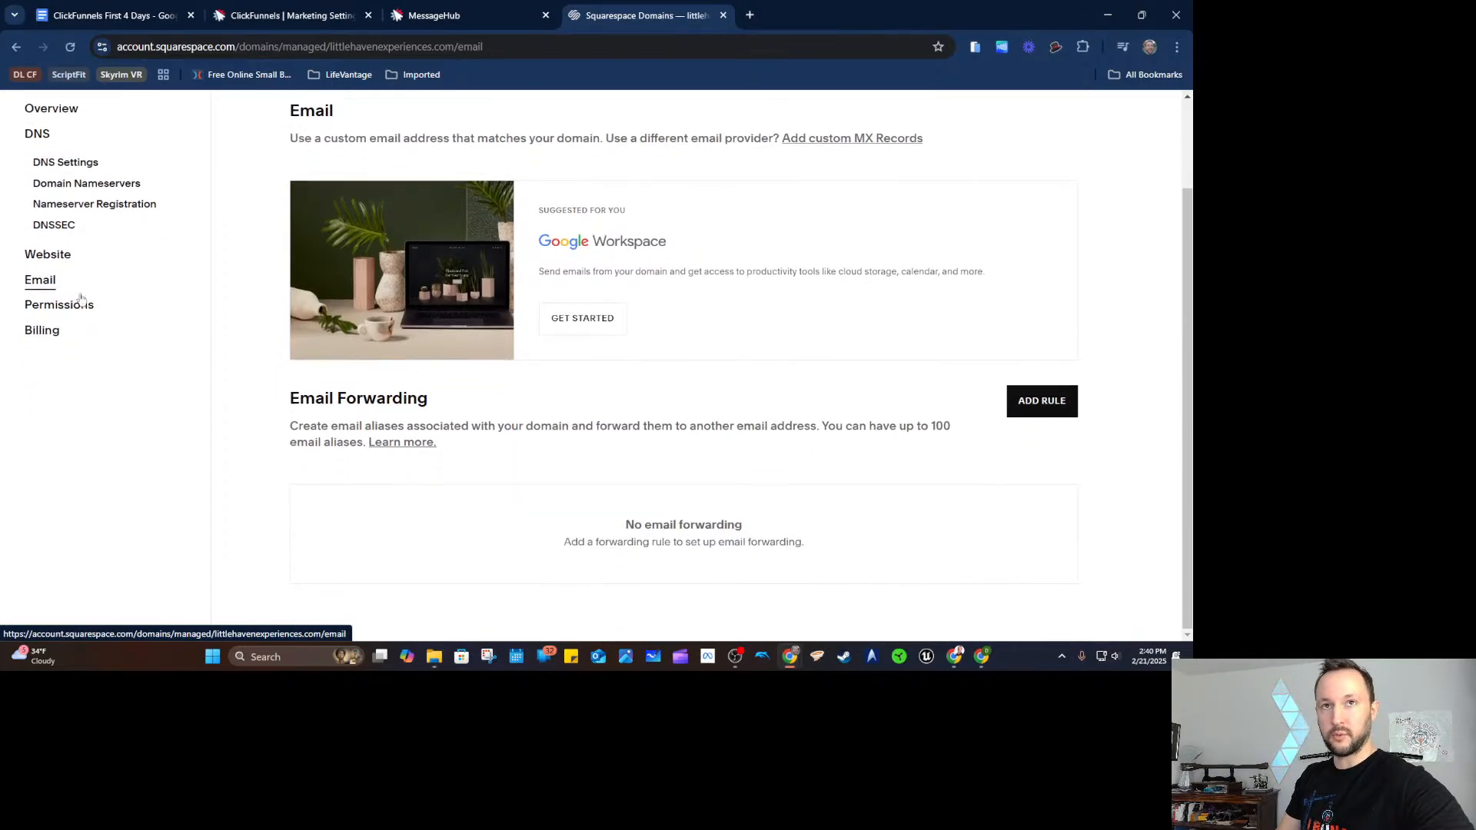
{"action": "left_click", "coordinate": [1060, 401]}
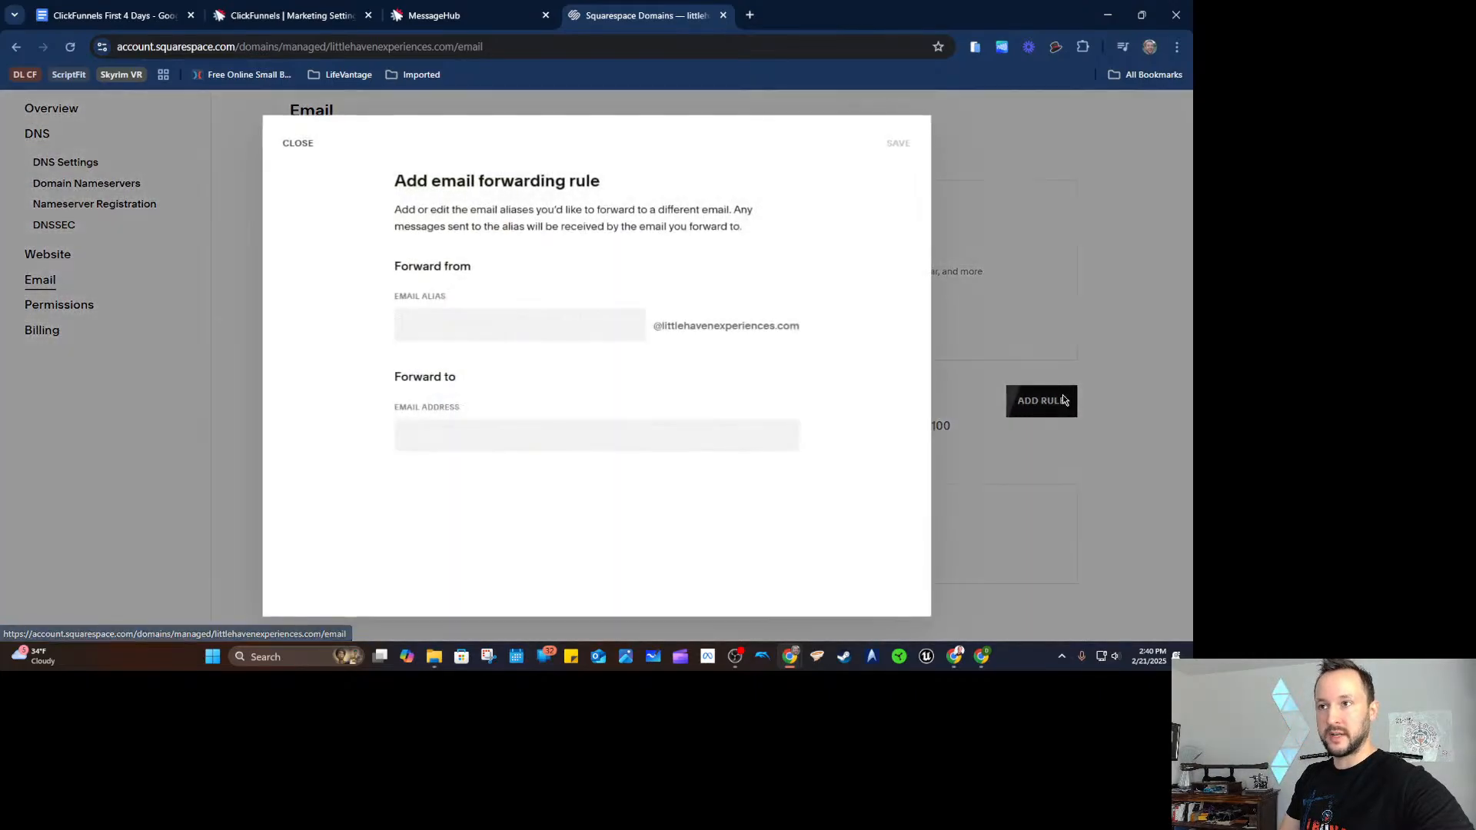
{"action": "left_click", "coordinate": [548, 337]}
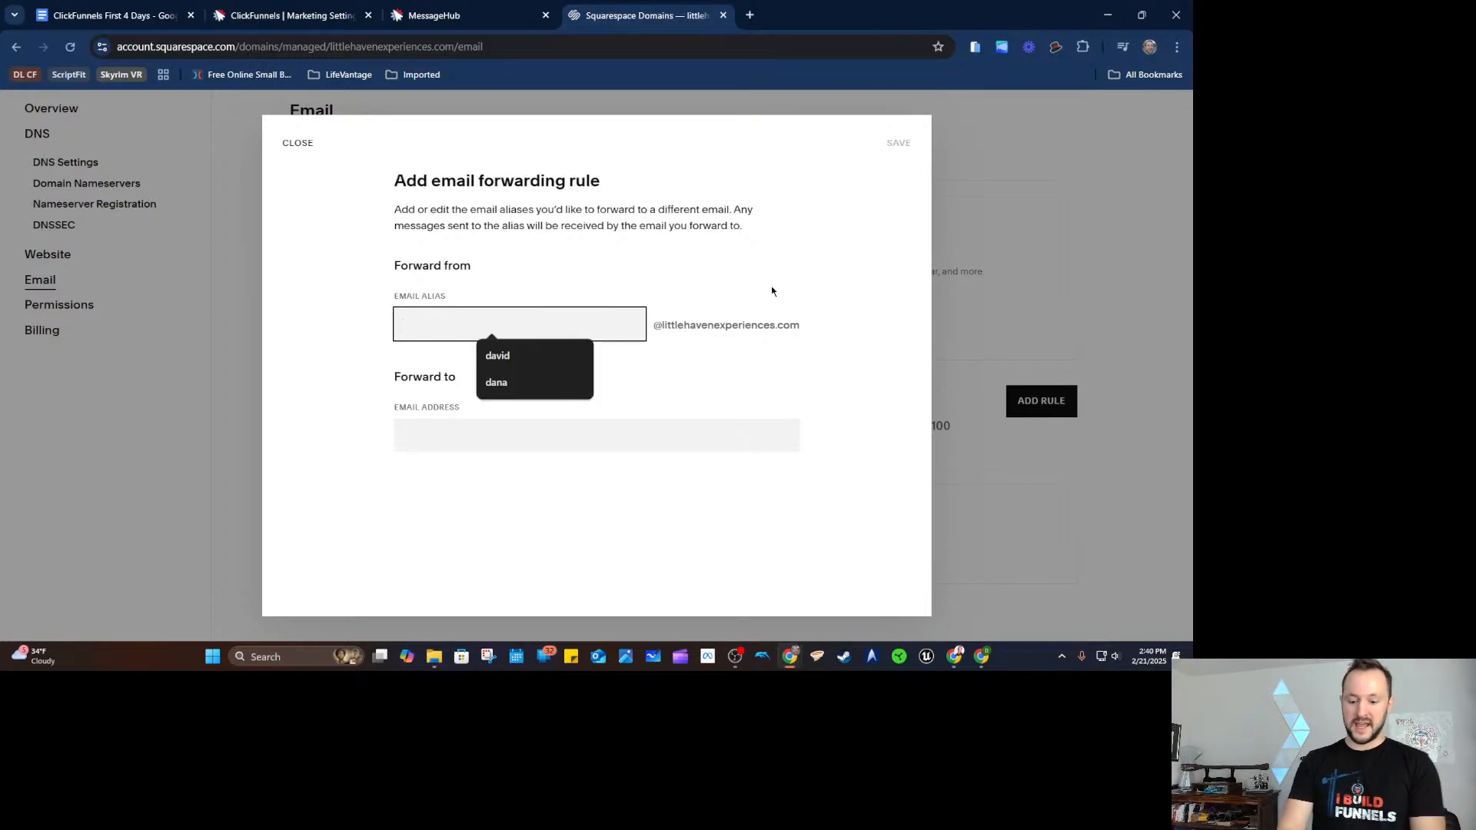
{"action": "type", "text": "support"}
{"action": "key", "text": "Tab"}
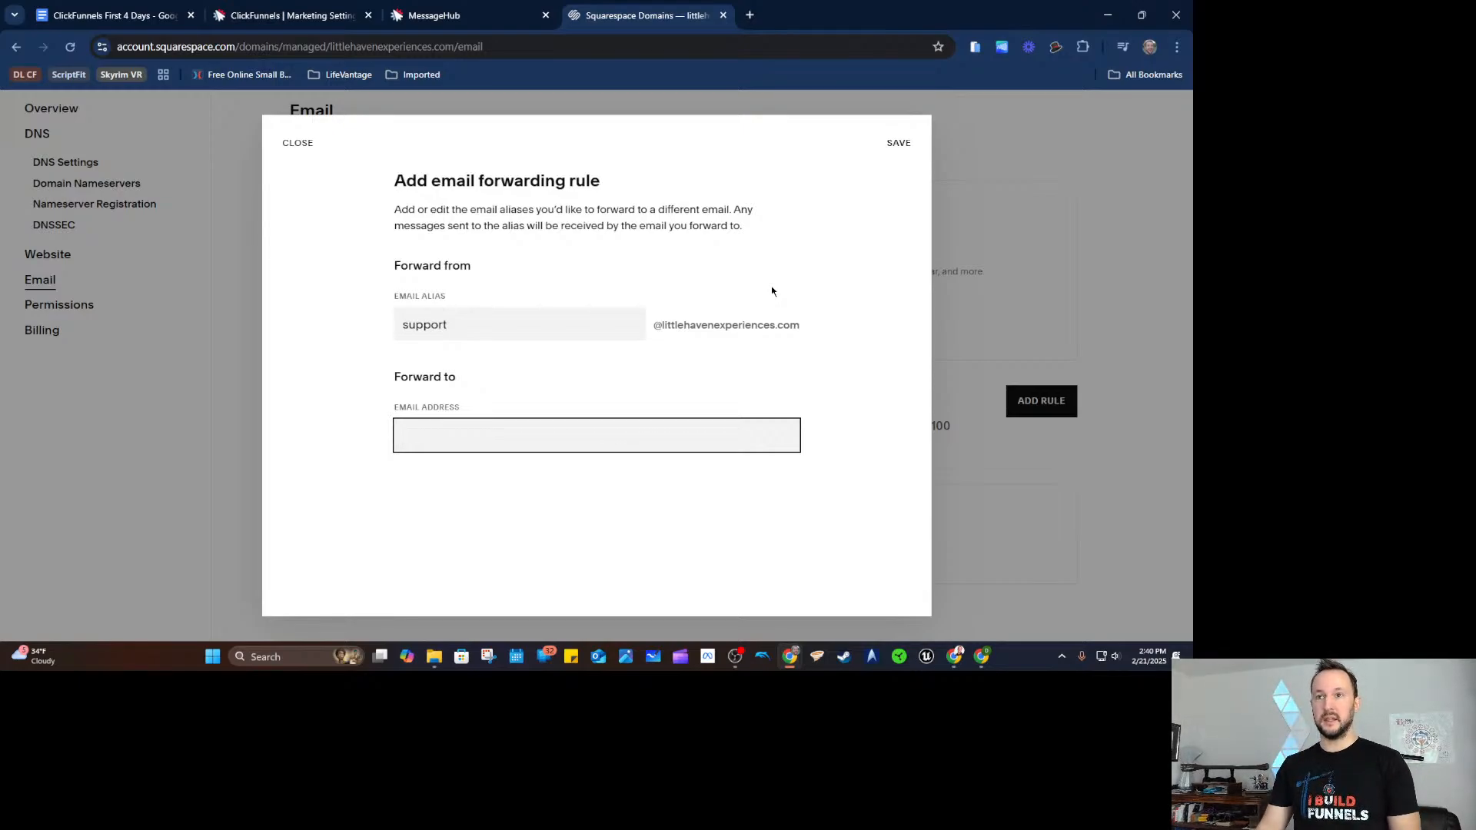
{"action": "key", "text": "ctrl+v"}
{"action": "left_click", "coordinate": [799, 391]}
{"action": "left_click", "coordinate": [899, 144]}
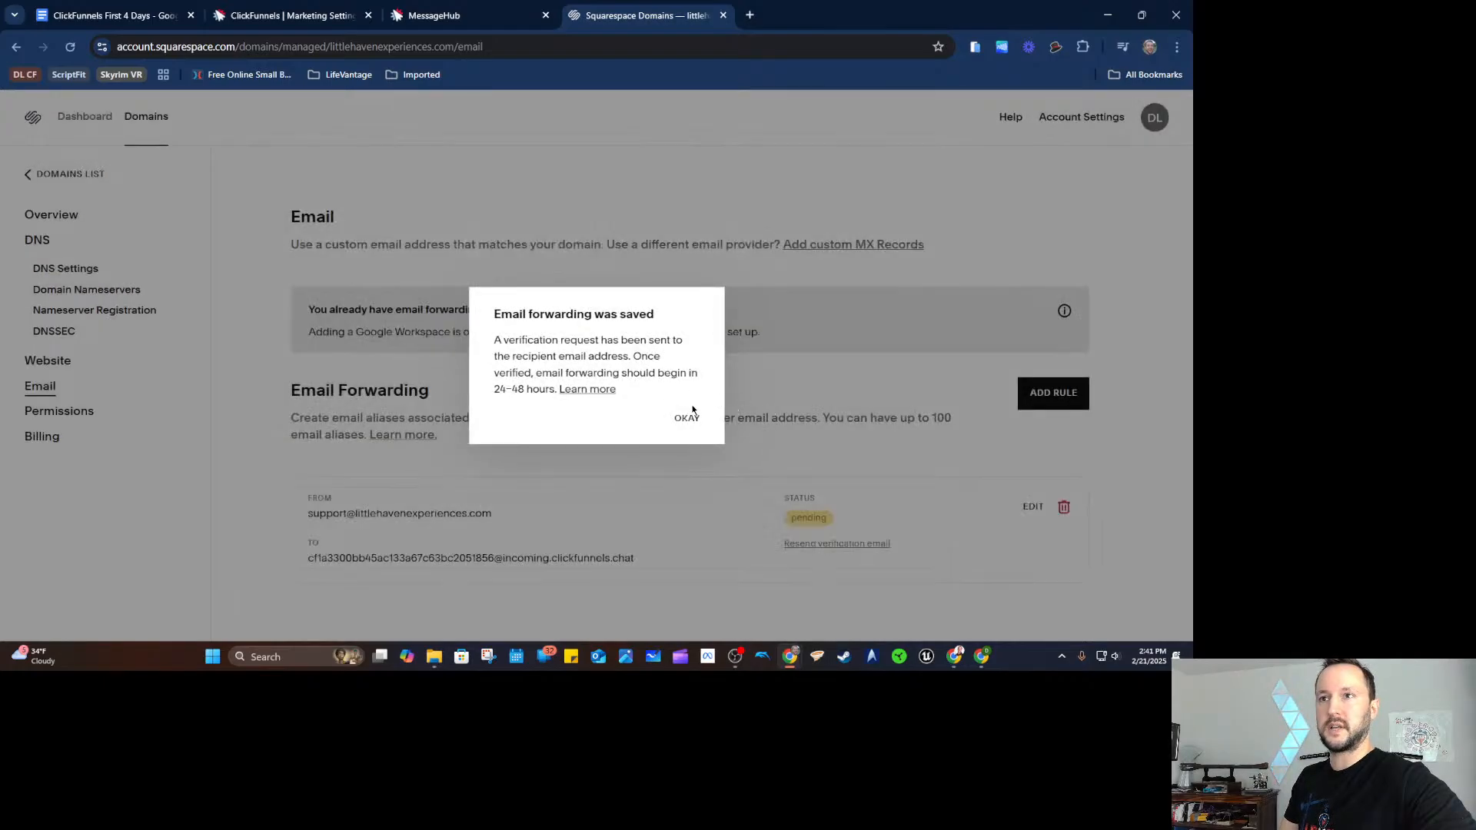
{"action": "left_click", "coordinate": [686, 417]}
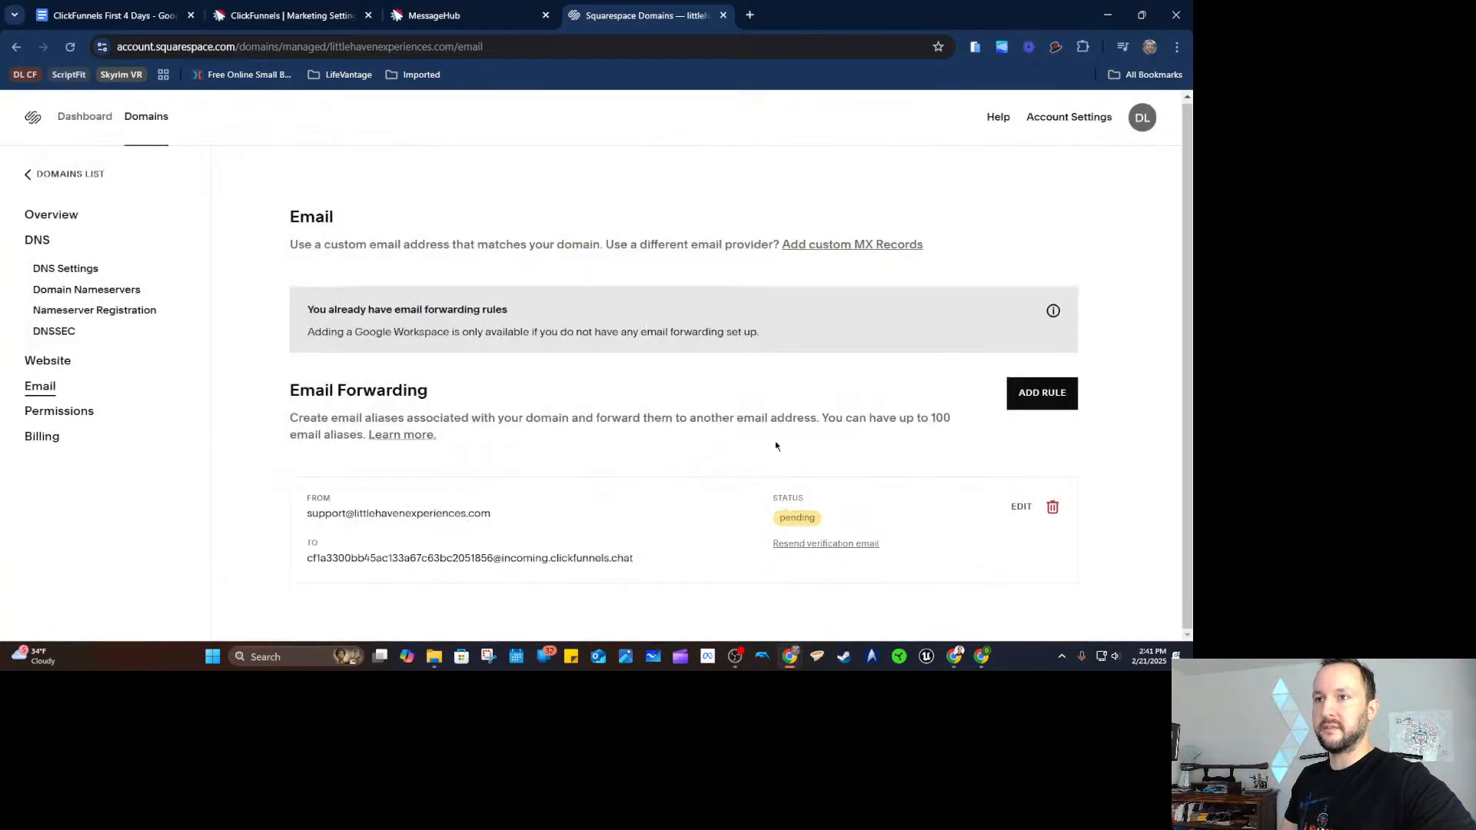
{"action": "left_click", "coordinate": [474, 24]}
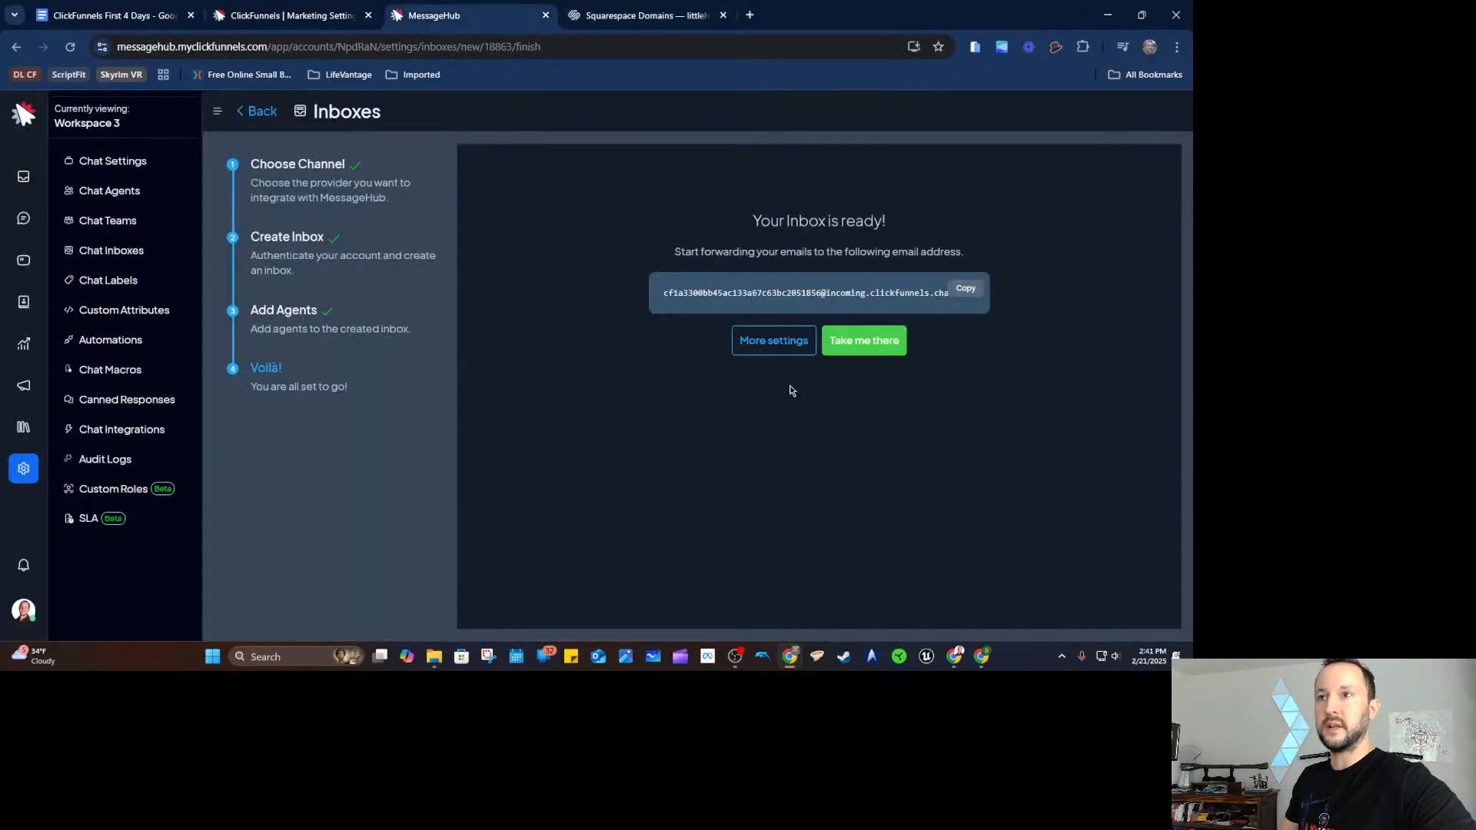
Open the Squarespace No-Reply email in the Support LHE inbox and verify the forwarding address.
{"action": "left_click", "coordinate": [868, 349]}
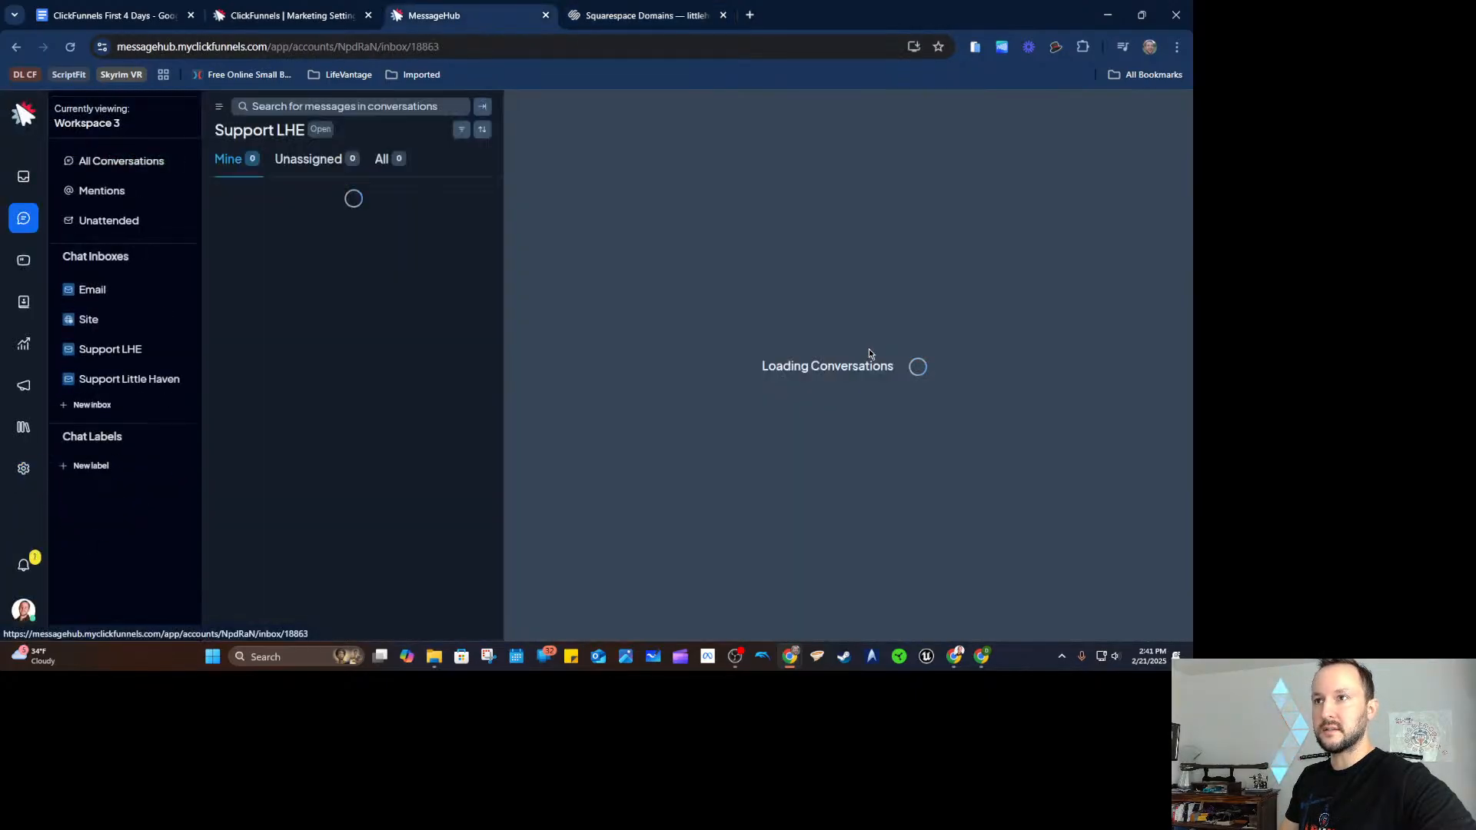
{"action": "left_click", "coordinate": [374, 212]}
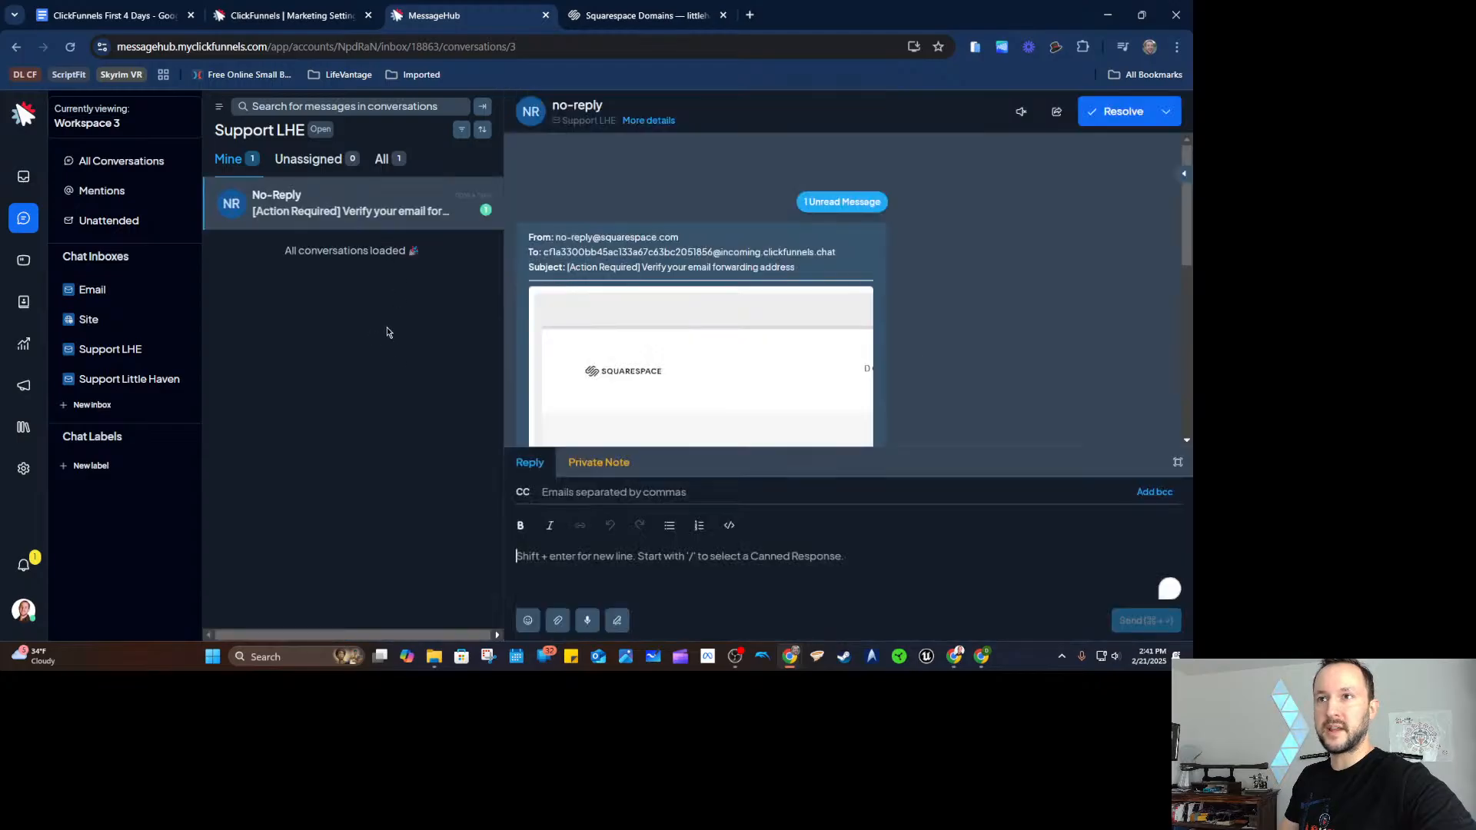
{"action": "scroll", "coordinate": [925, 311], "scroll_direction": "down", "scroll_amount": 5}
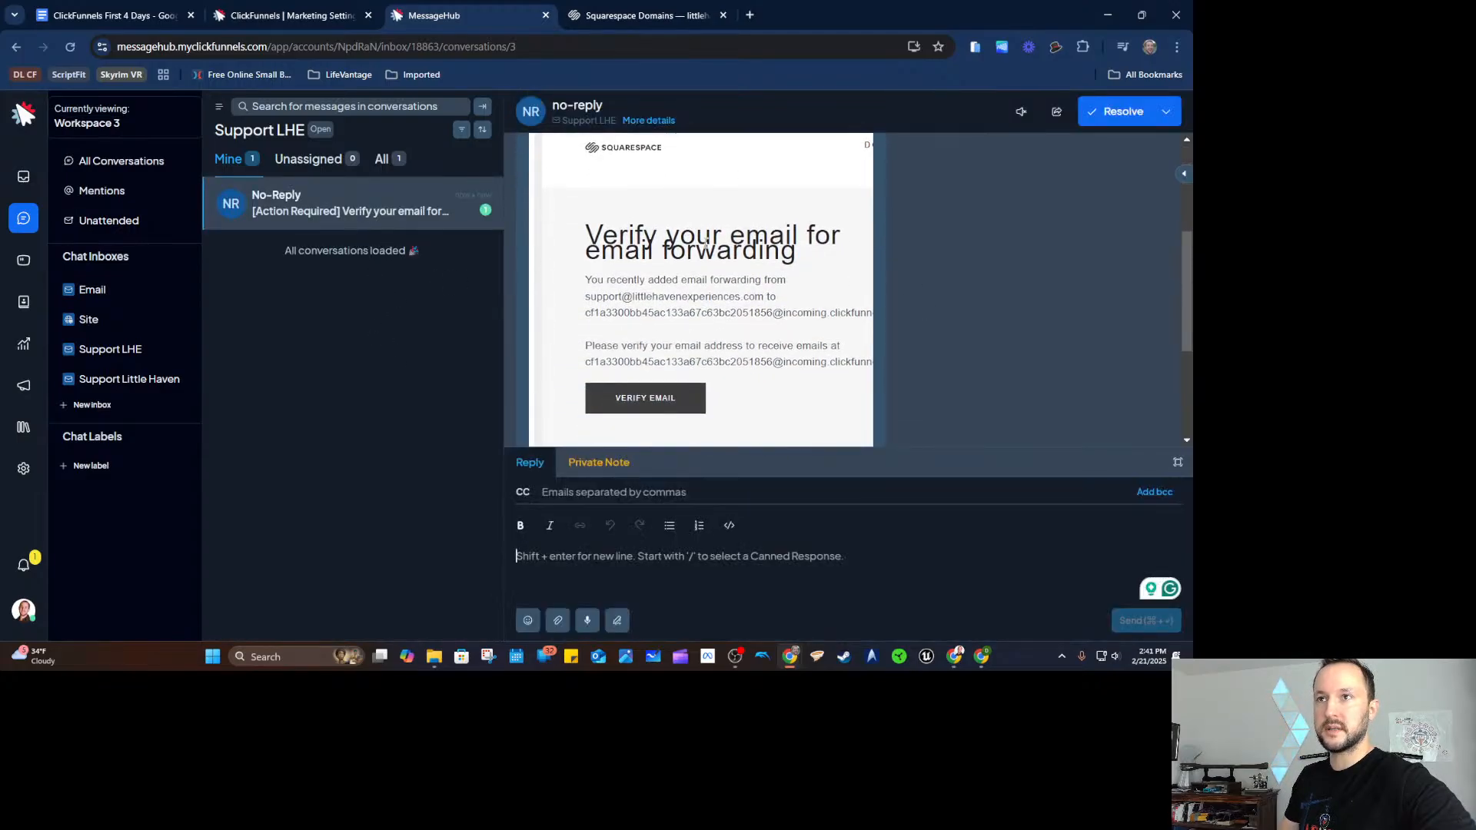
{"action": "left_click", "coordinate": [646, 325]}
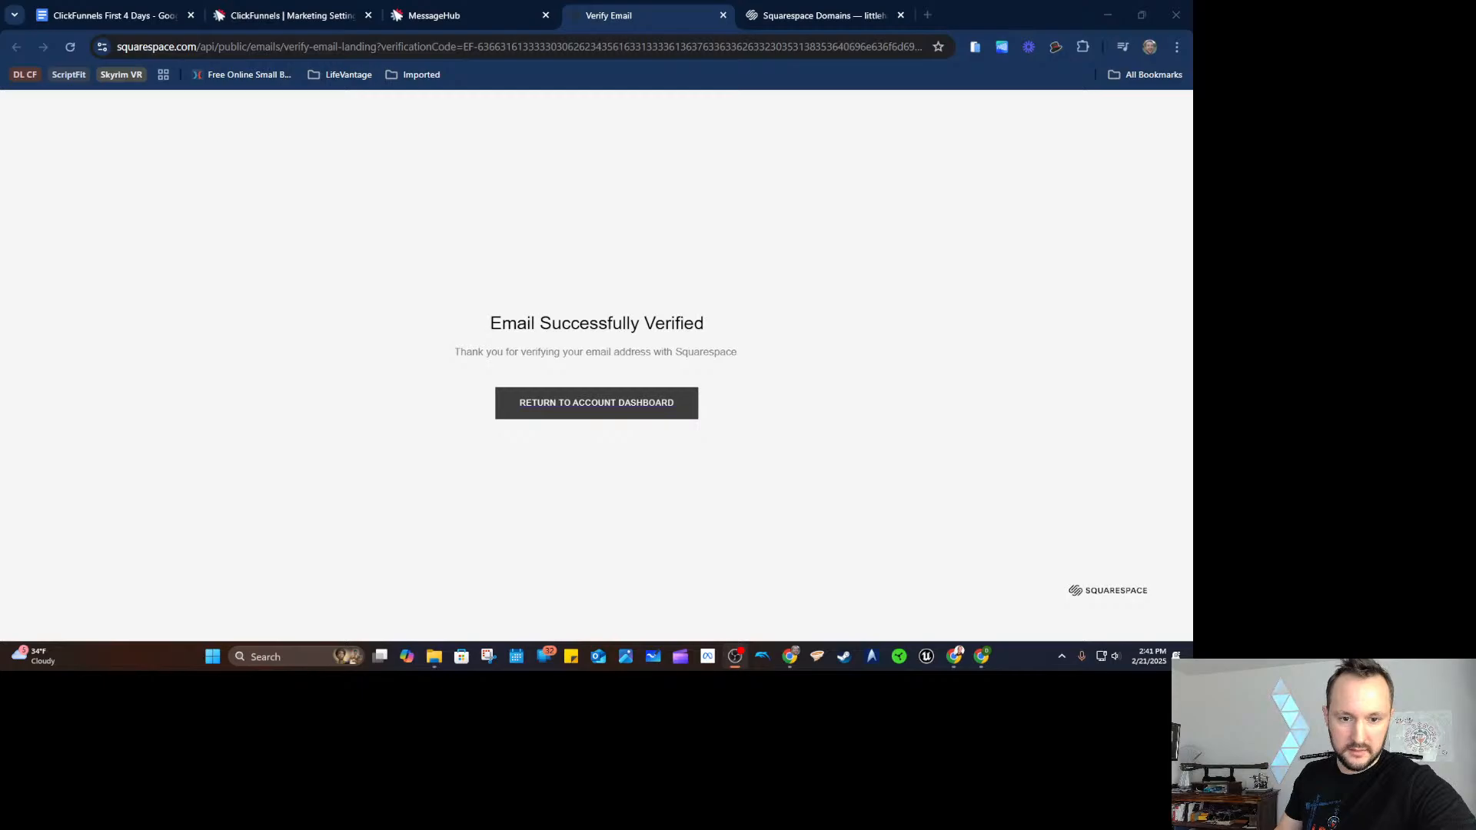
Return to the Squarespace dashboard and confirm the support forwarding rule is no longer pending.
{"action": "left_click", "coordinate": [890, 312]}
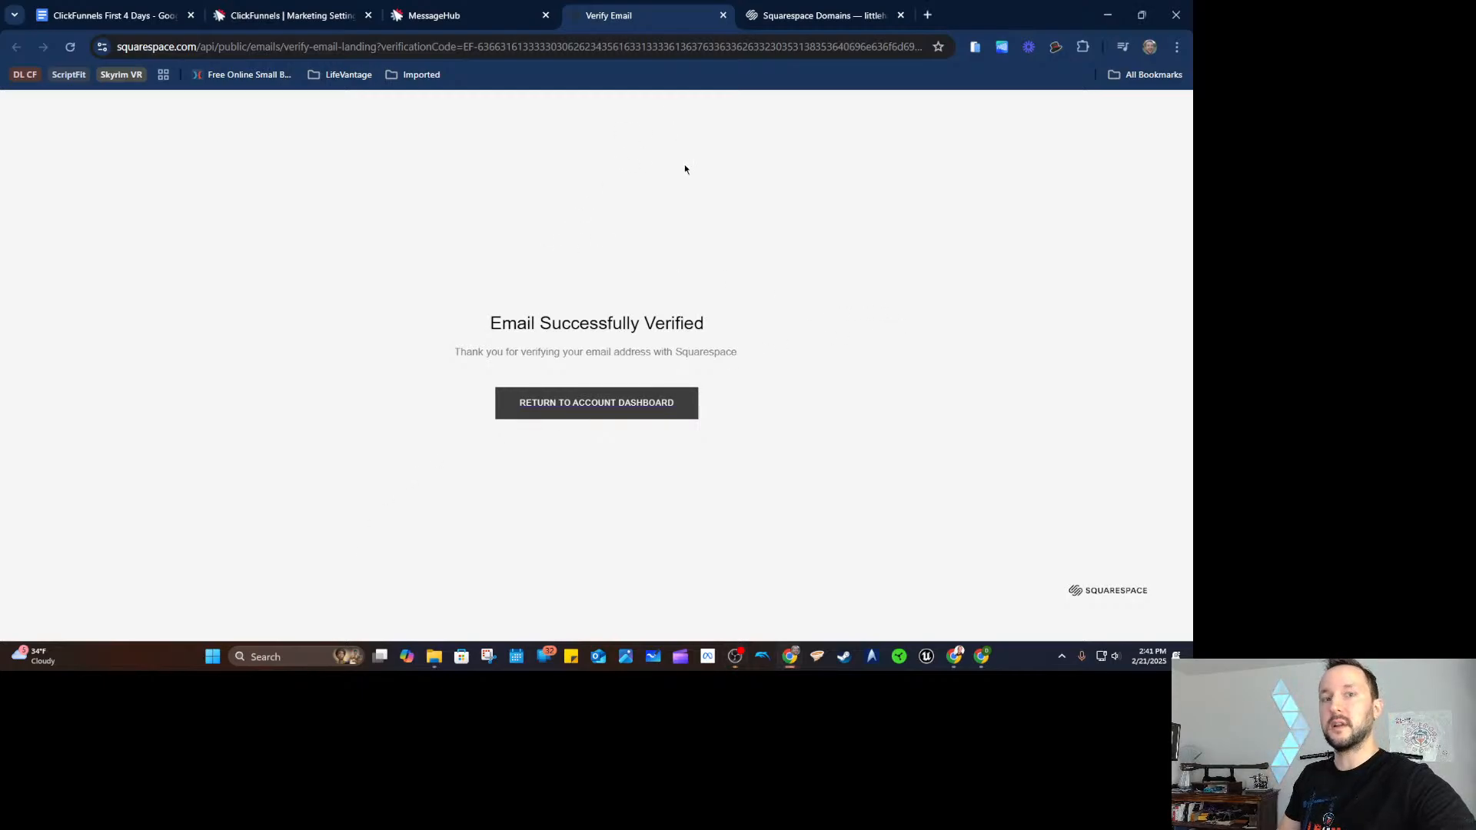
{"action": "left_click", "coordinate": [613, 408]}
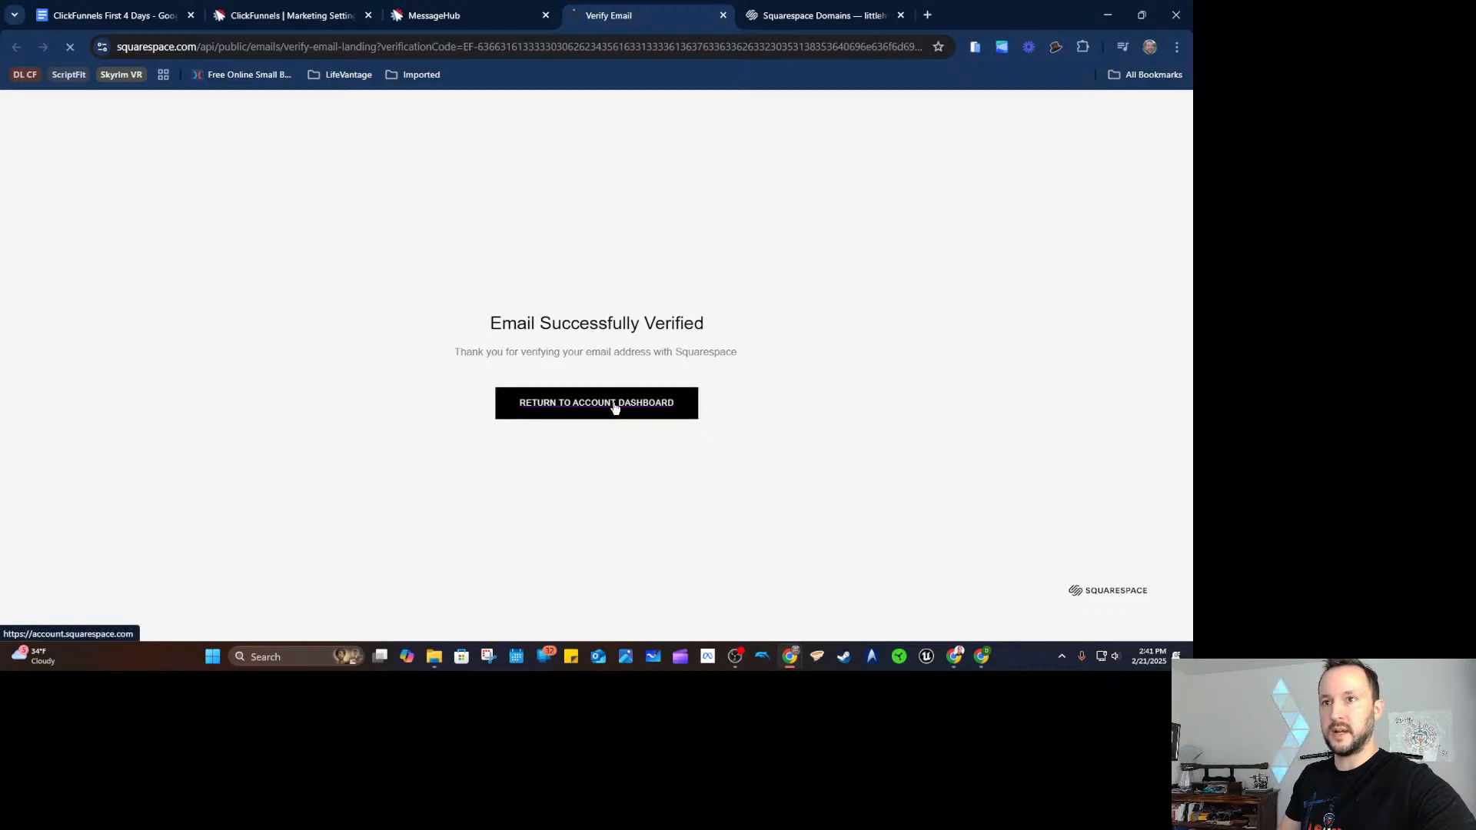
{"action": "key", "text": "ctrl+w"}
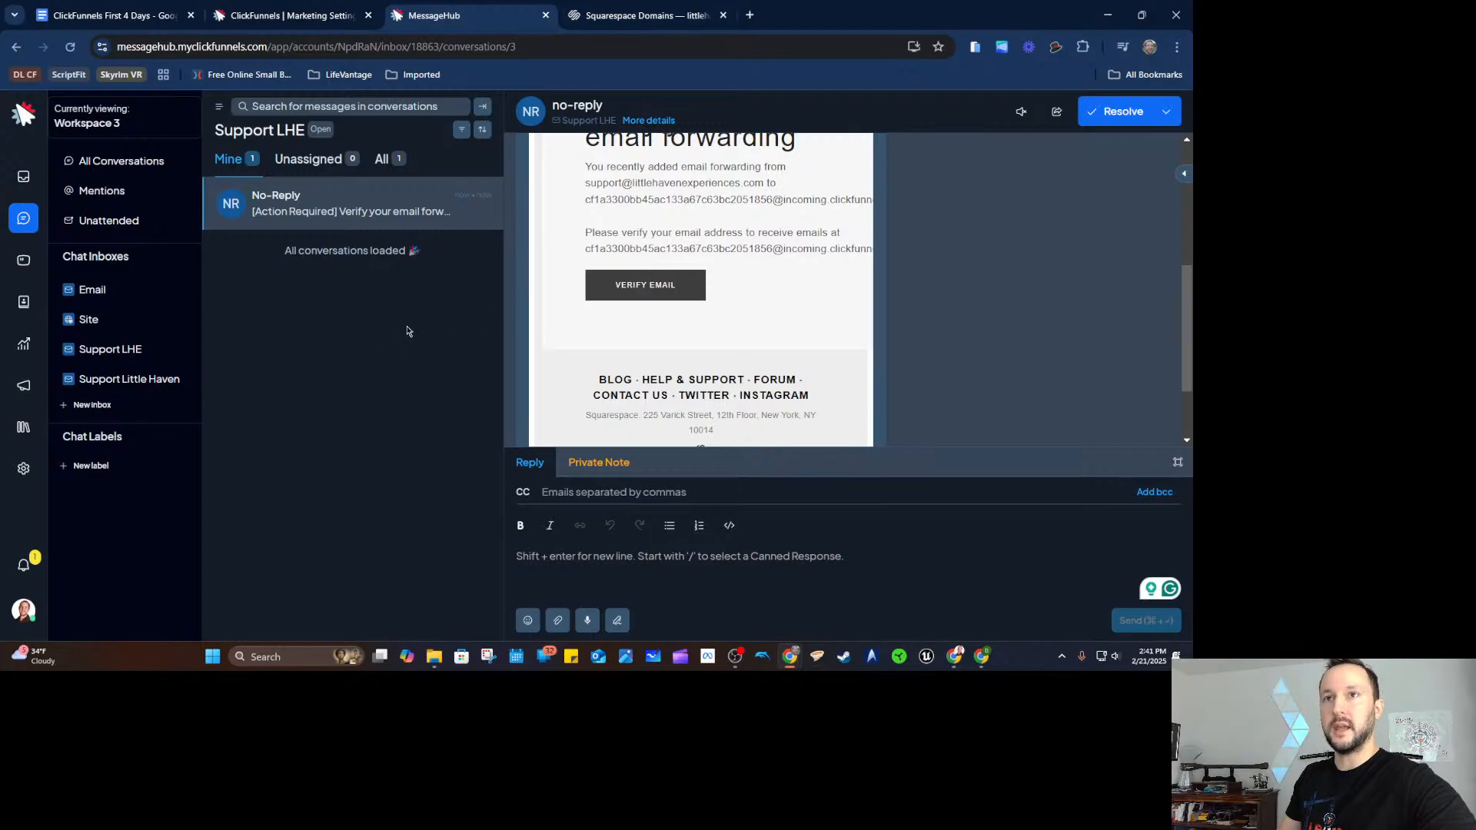
{"action": "scroll", "coordinate": [907, 280], "scroll_direction": "up", "scroll_amount": 10}
{"action": "key", "text": "ctrl+Tab"}
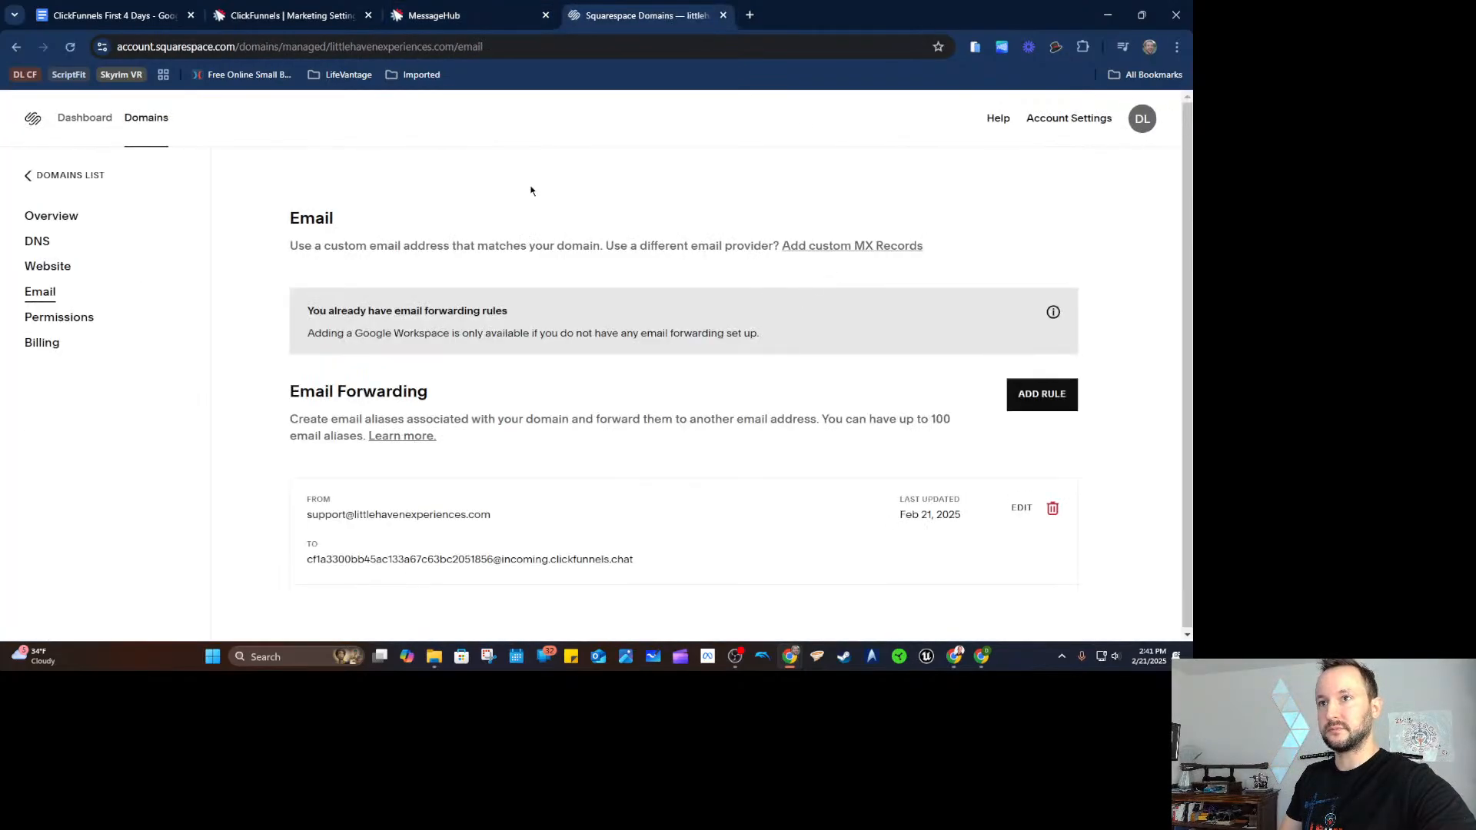
Mark the Squarespace verification conversation in MessageHub as resolved.
{"action": "left_click", "coordinate": [461, 16]}
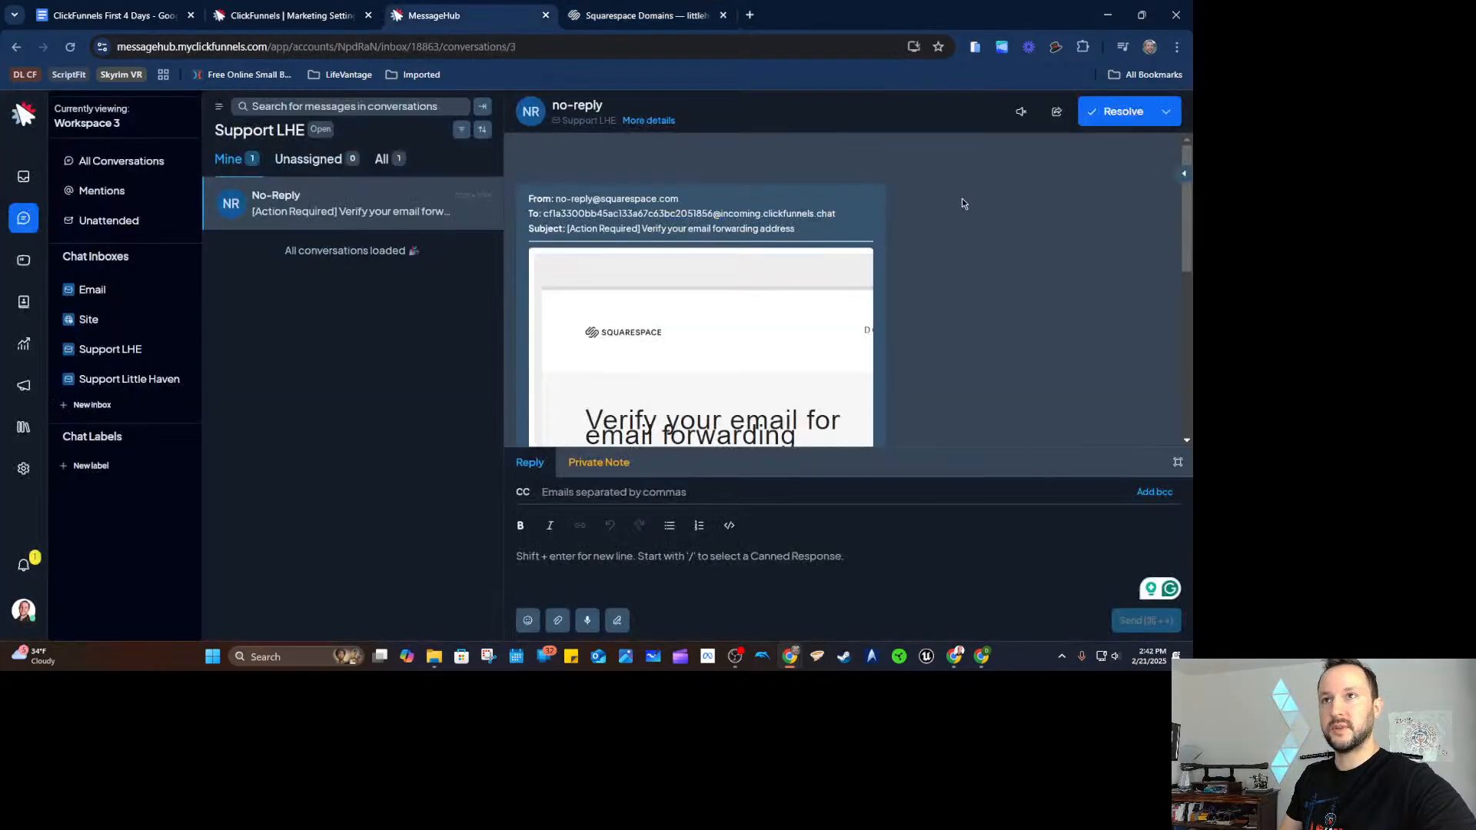
{"action": "left_click", "coordinate": [1095, 114]}
{"action": "scroll", "coordinate": [930, 309], "scroll_direction": "down", "scroll_amount": 3}
{"action": "scroll", "coordinate": [930, 309], "scroll_direction": "up", "scroll_amount": 3}
Check off 'Setup your Business Email (for support emails)' under Day 1 in the checklist.
{"action": "left_click", "coordinate": [130, 17]}
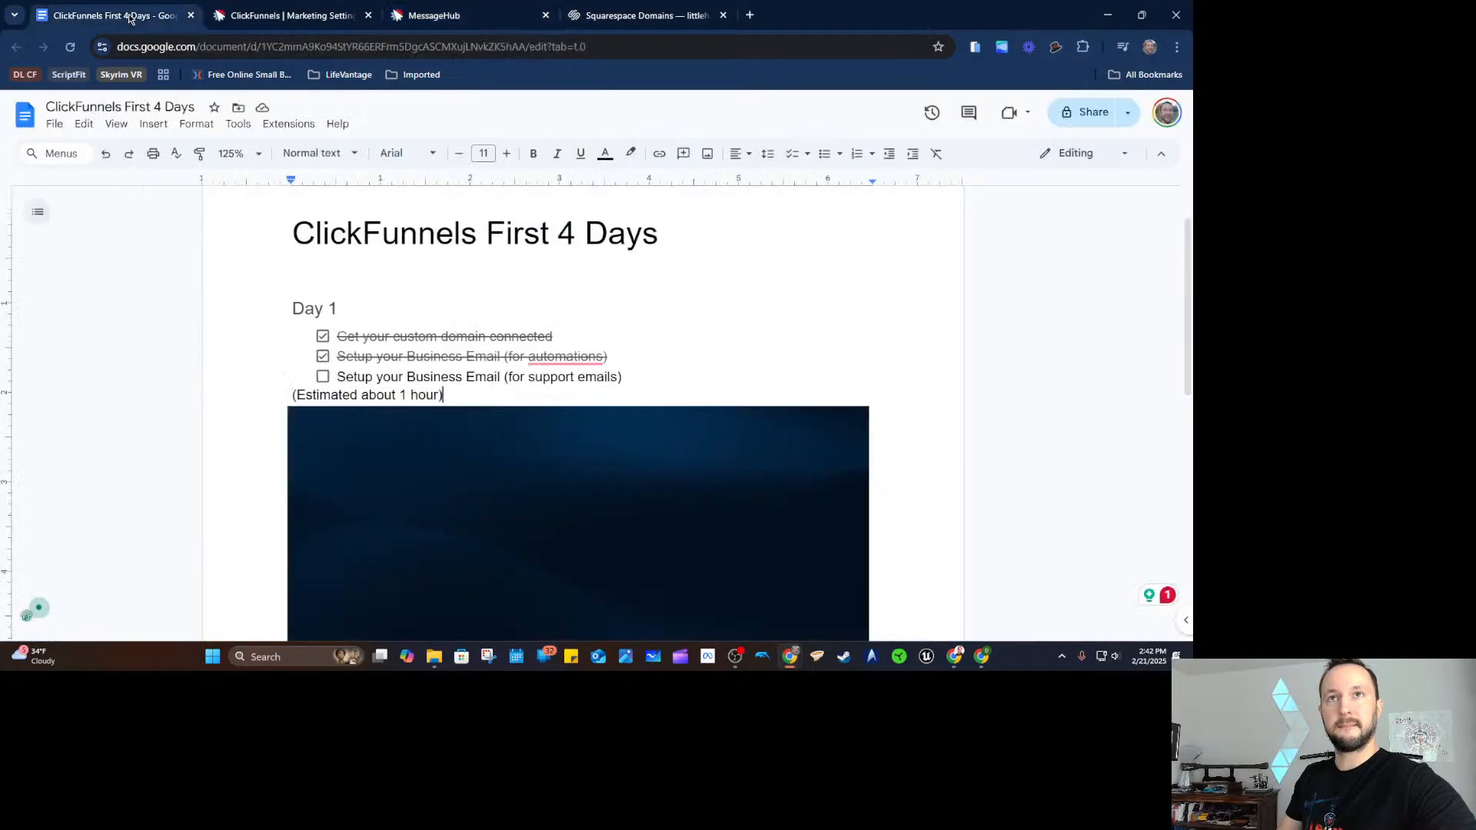
{"action": "left_click", "coordinate": [322, 376]}
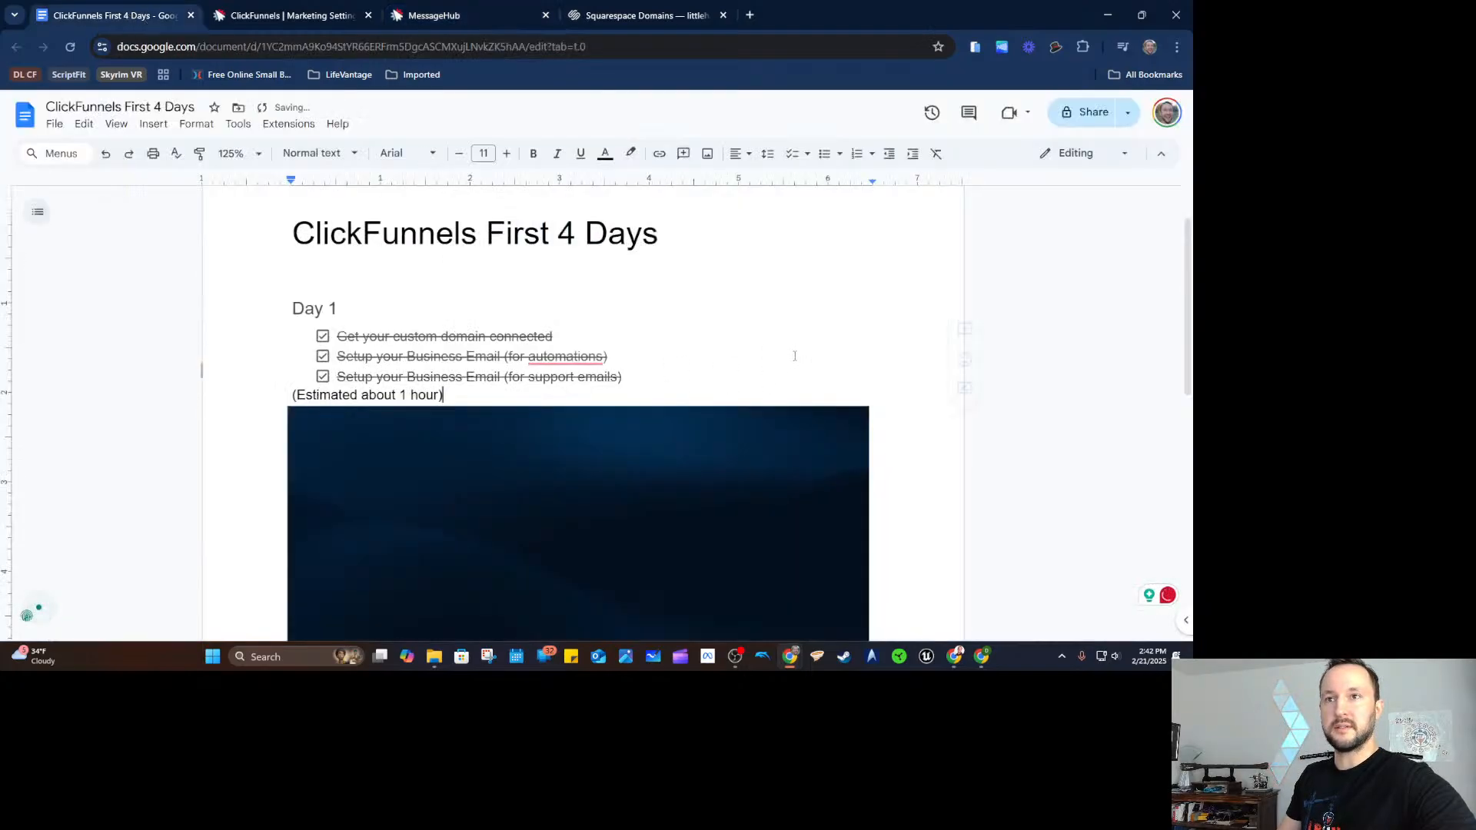
{"action": "left_click", "coordinate": [1062, 316]}
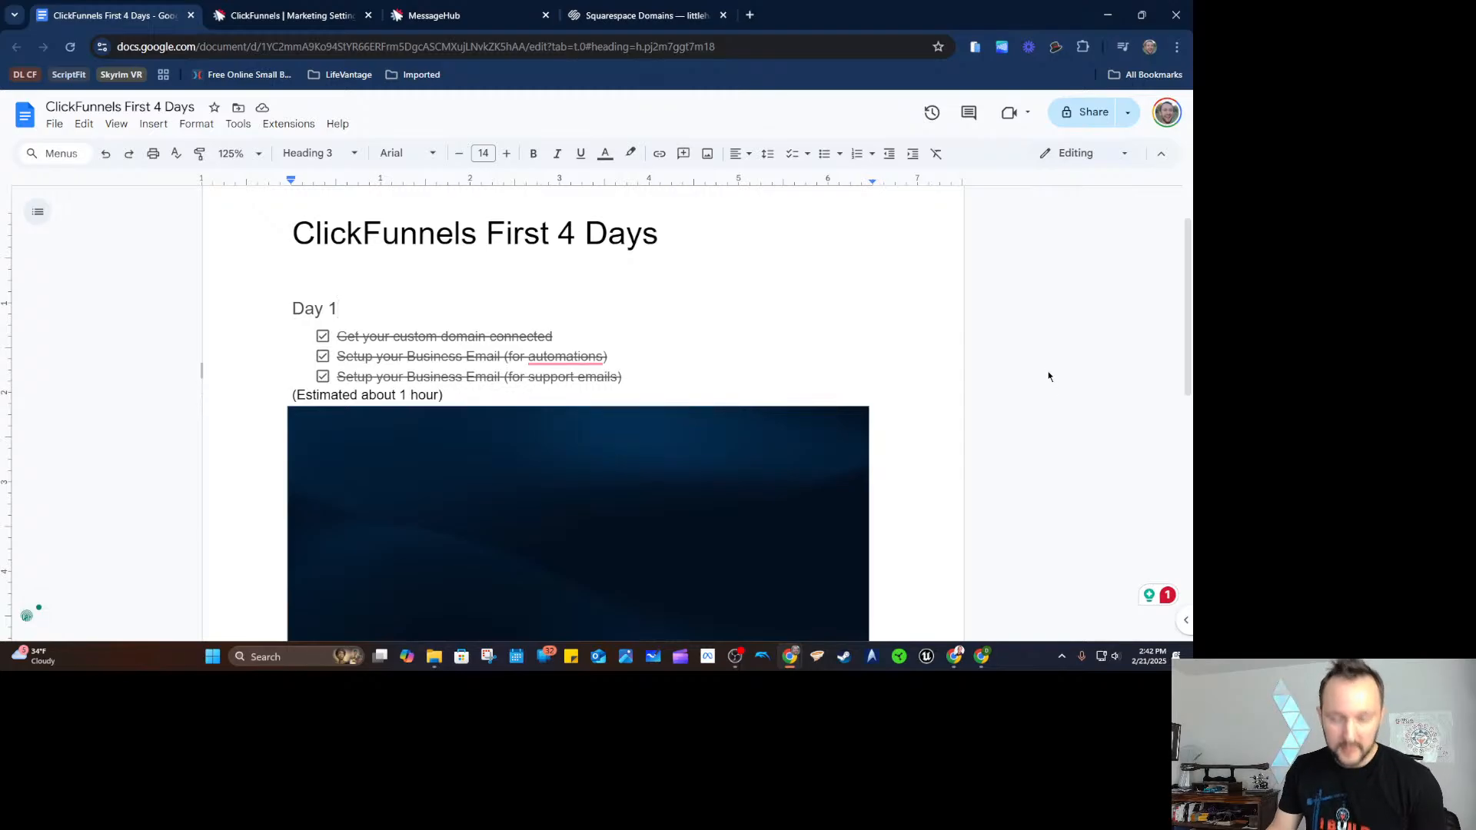
{"action": "scroll", "coordinate": [1034, 373], "scroll_direction": "down", "scroll_amount": 1}
{"action": "scroll", "coordinate": [1005, 293], "scroll_direction": "up", "scroll_amount": 1}
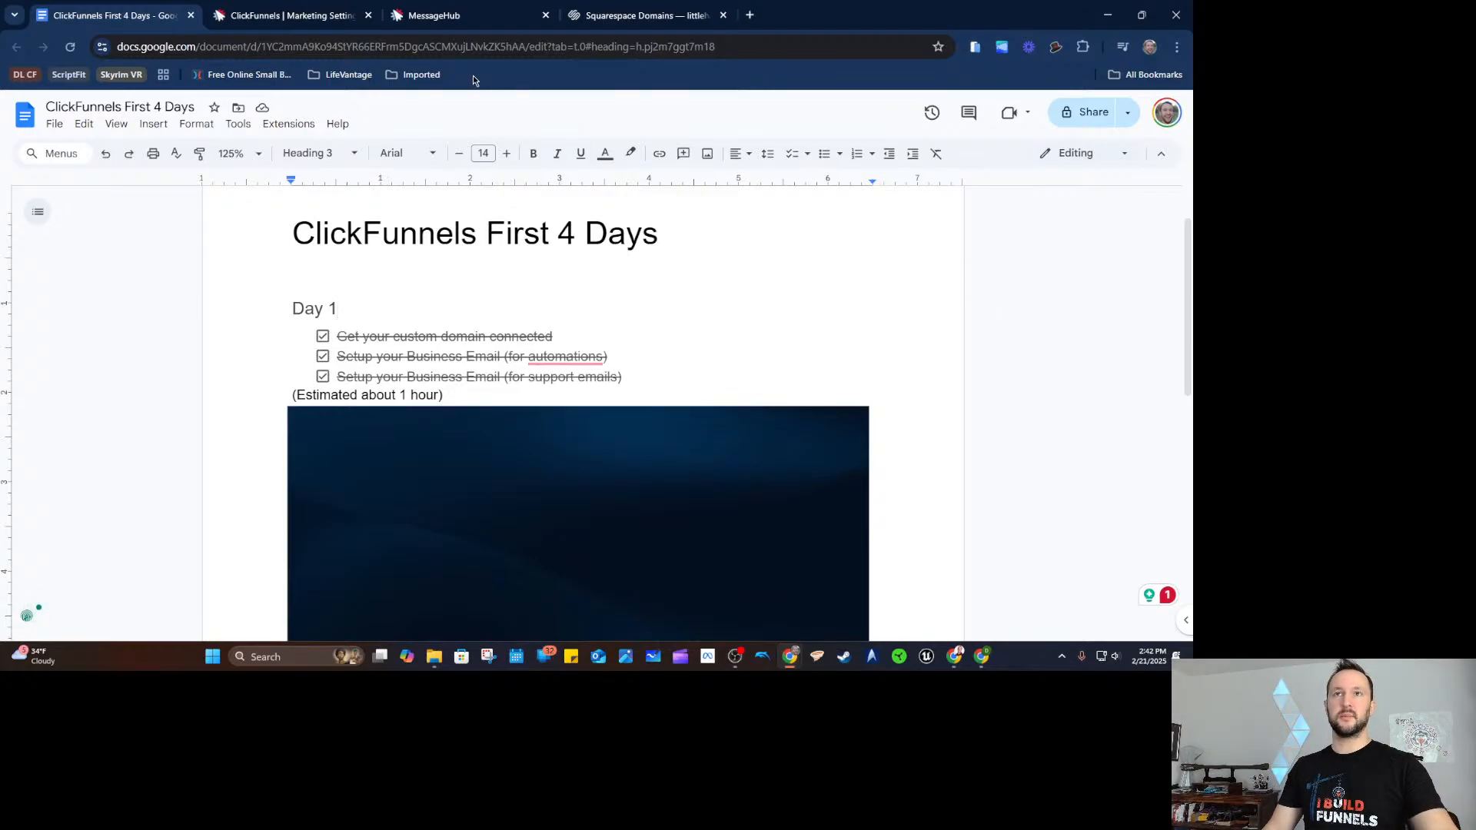
{"action": "left_click", "coordinate": [323, 16]}
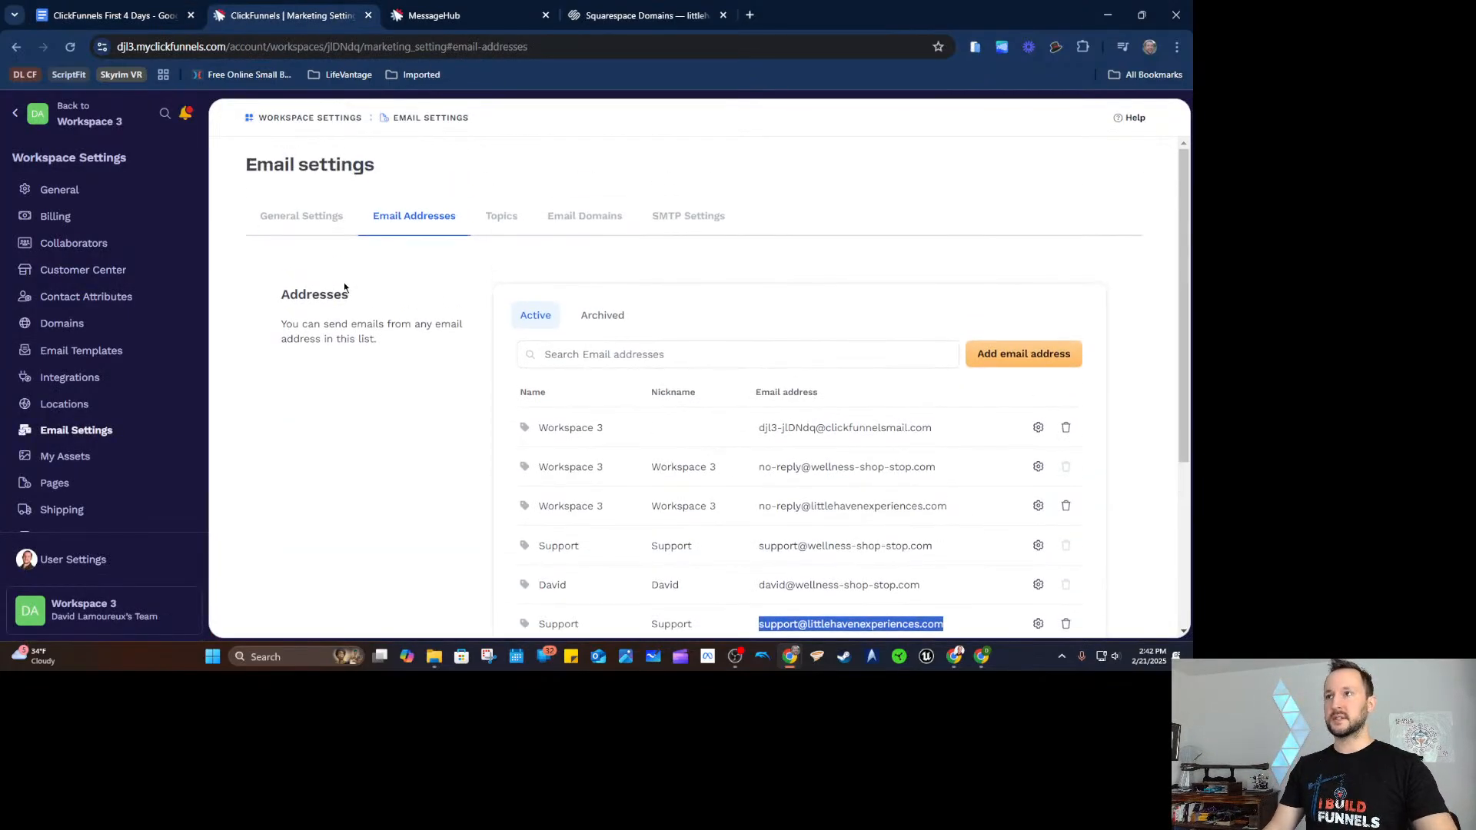
Start a HelpHub support chat with 'Speak with agent', then go back to the help home.
{"action": "left_click", "coordinate": [1122, 121]}
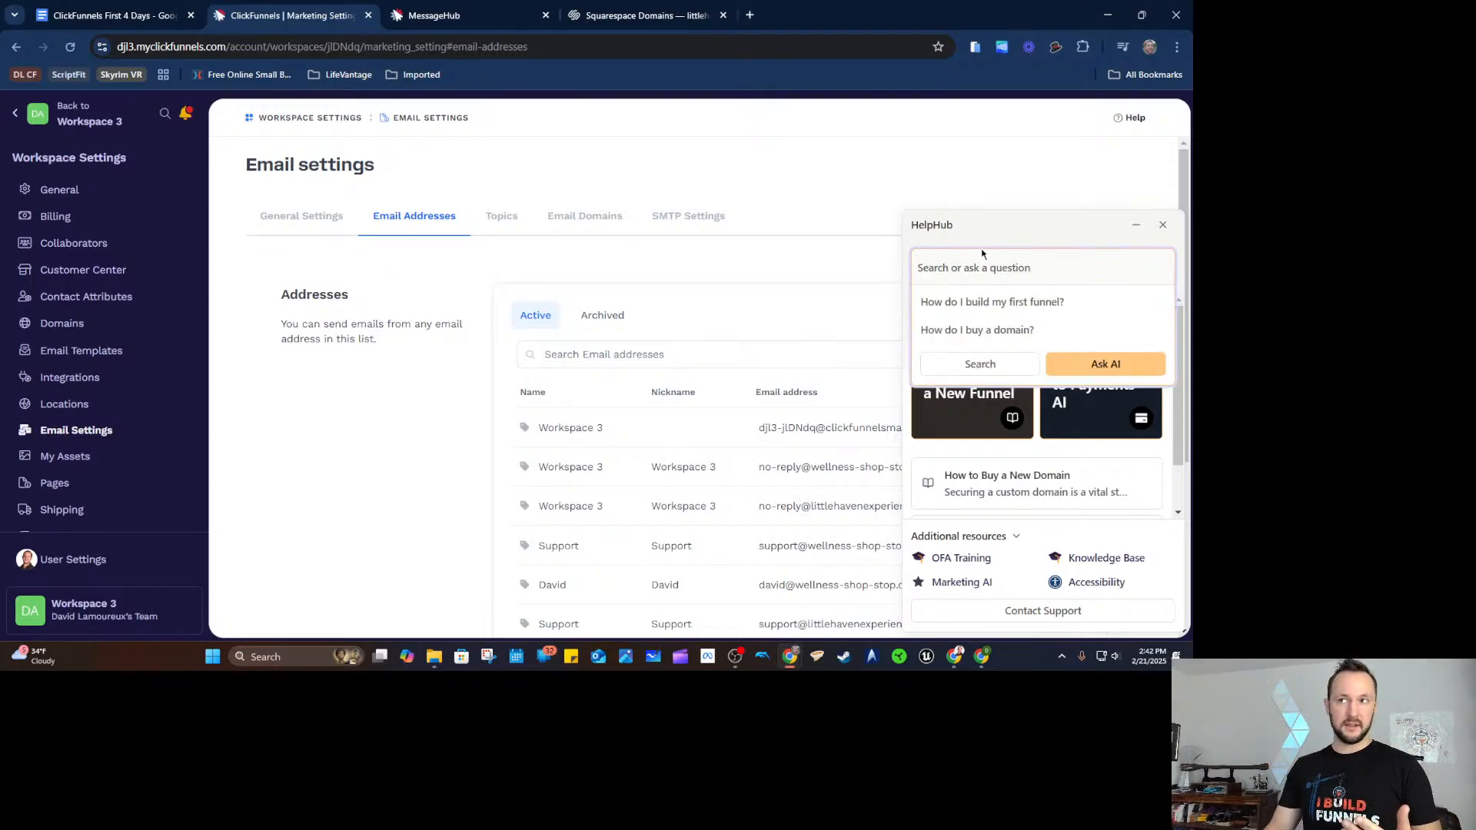
{"action": "left_click", "coordinate": [1015, 222]}
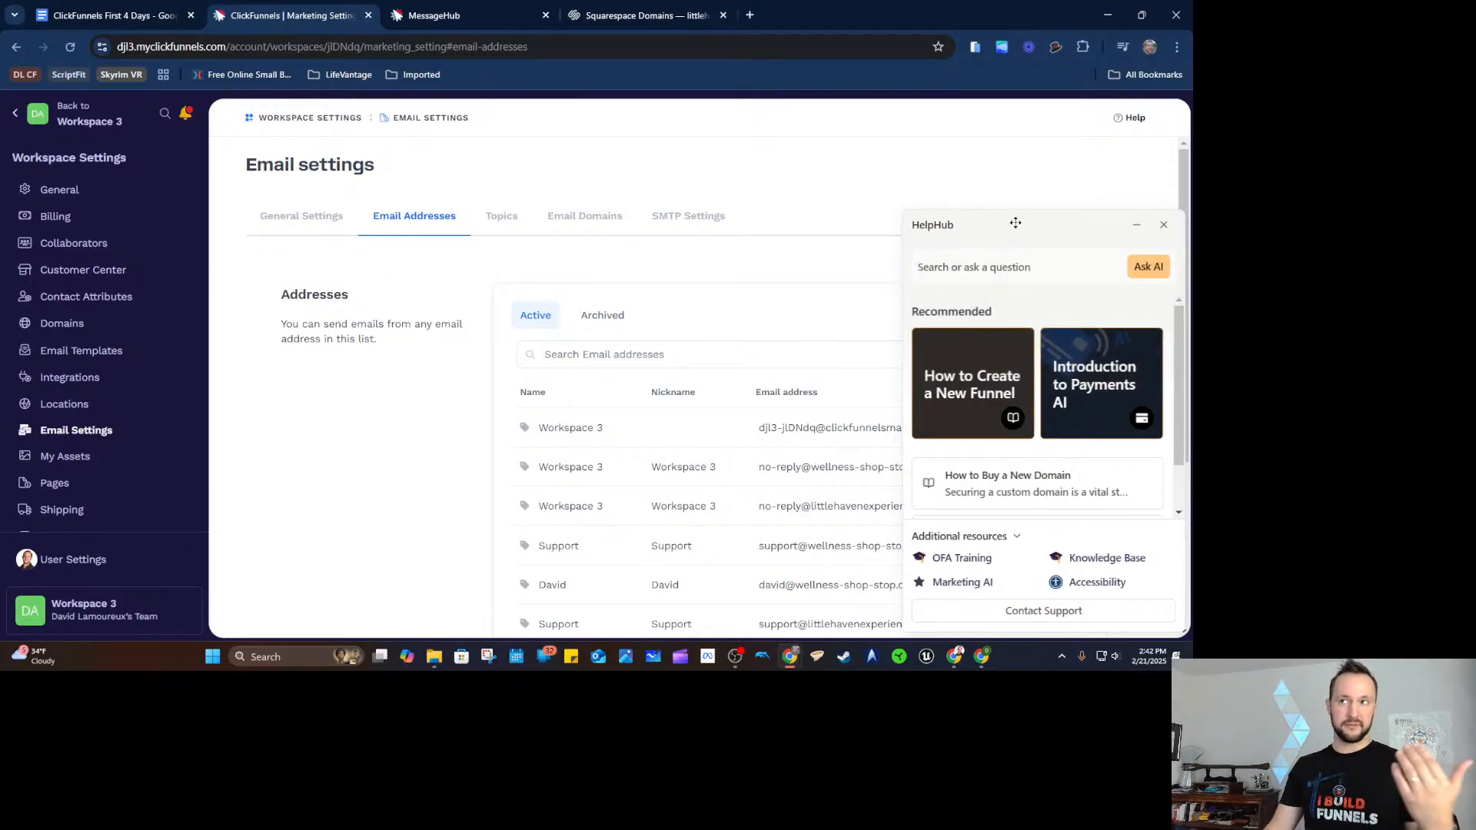
{"action": "left_click", "coordinate": [1030, 266]}
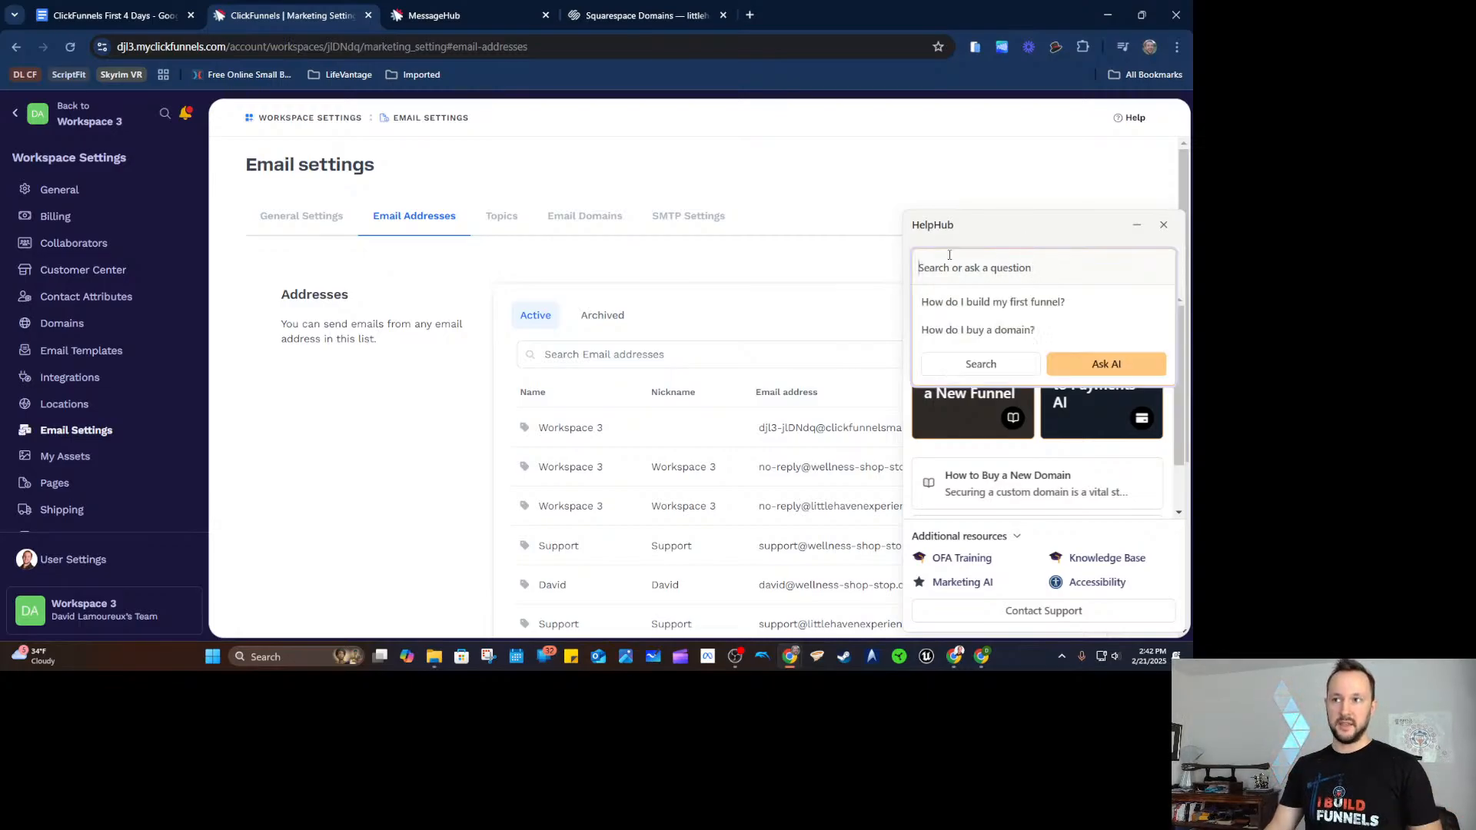
{"action": "left_click", "coordinate": [1022, 610]}
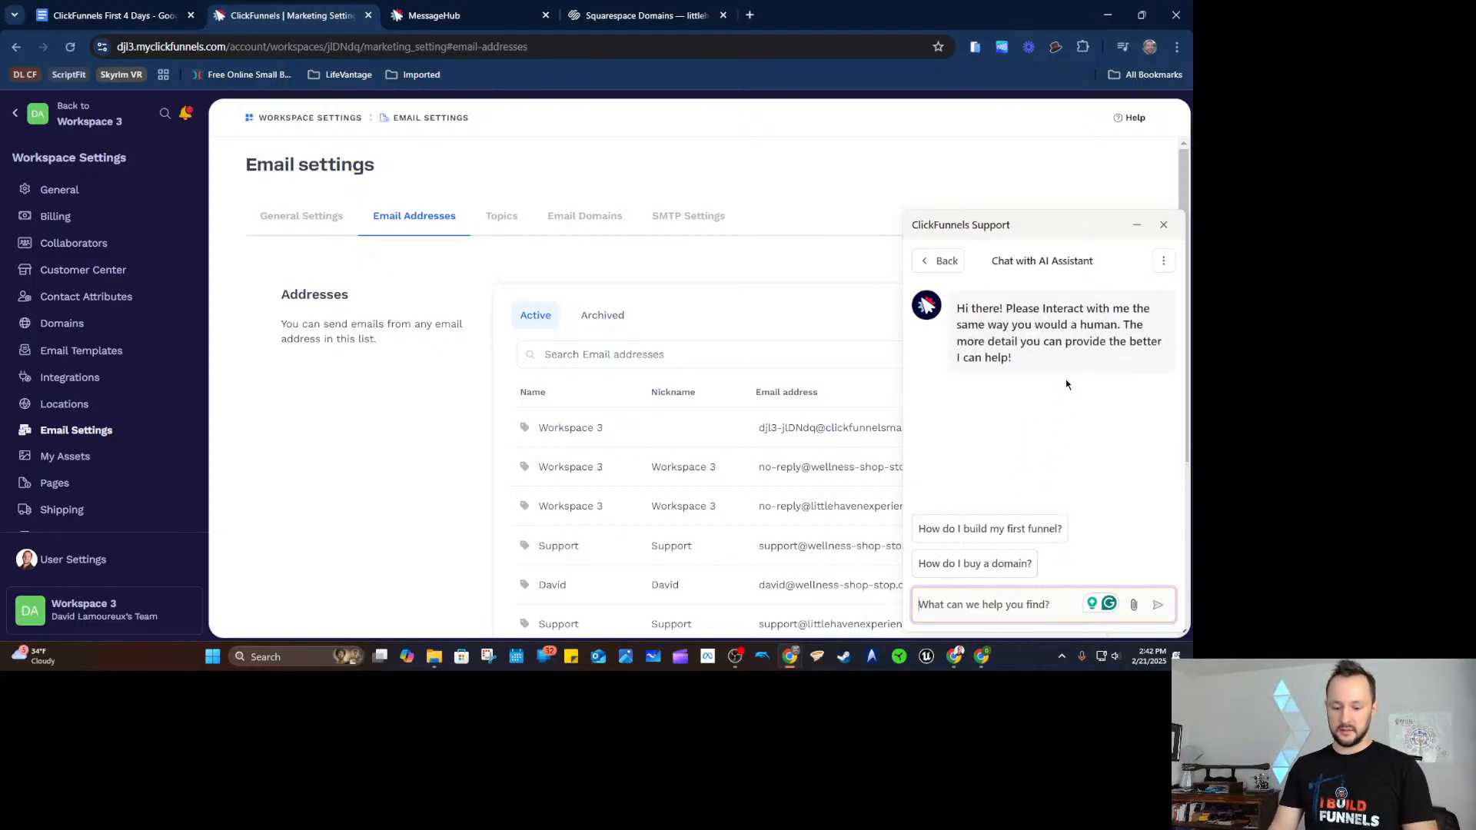
{"action": "type", "text": "Speak with agg"}
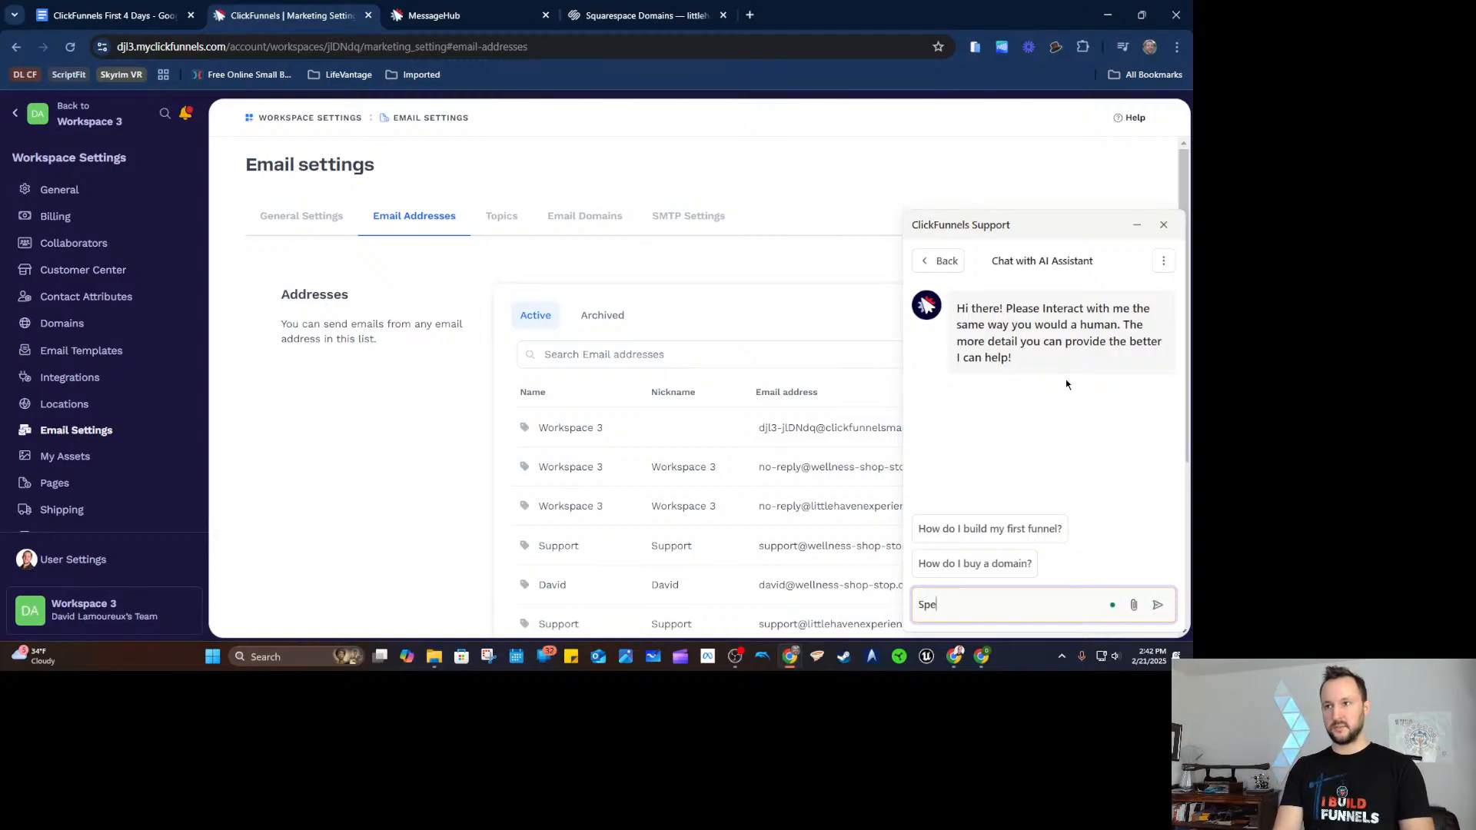
{"action": "key", "text": "BackSpace"}
{"action": "key", "text": "BackSpace"}
{"action": "type", "text": "gent"}
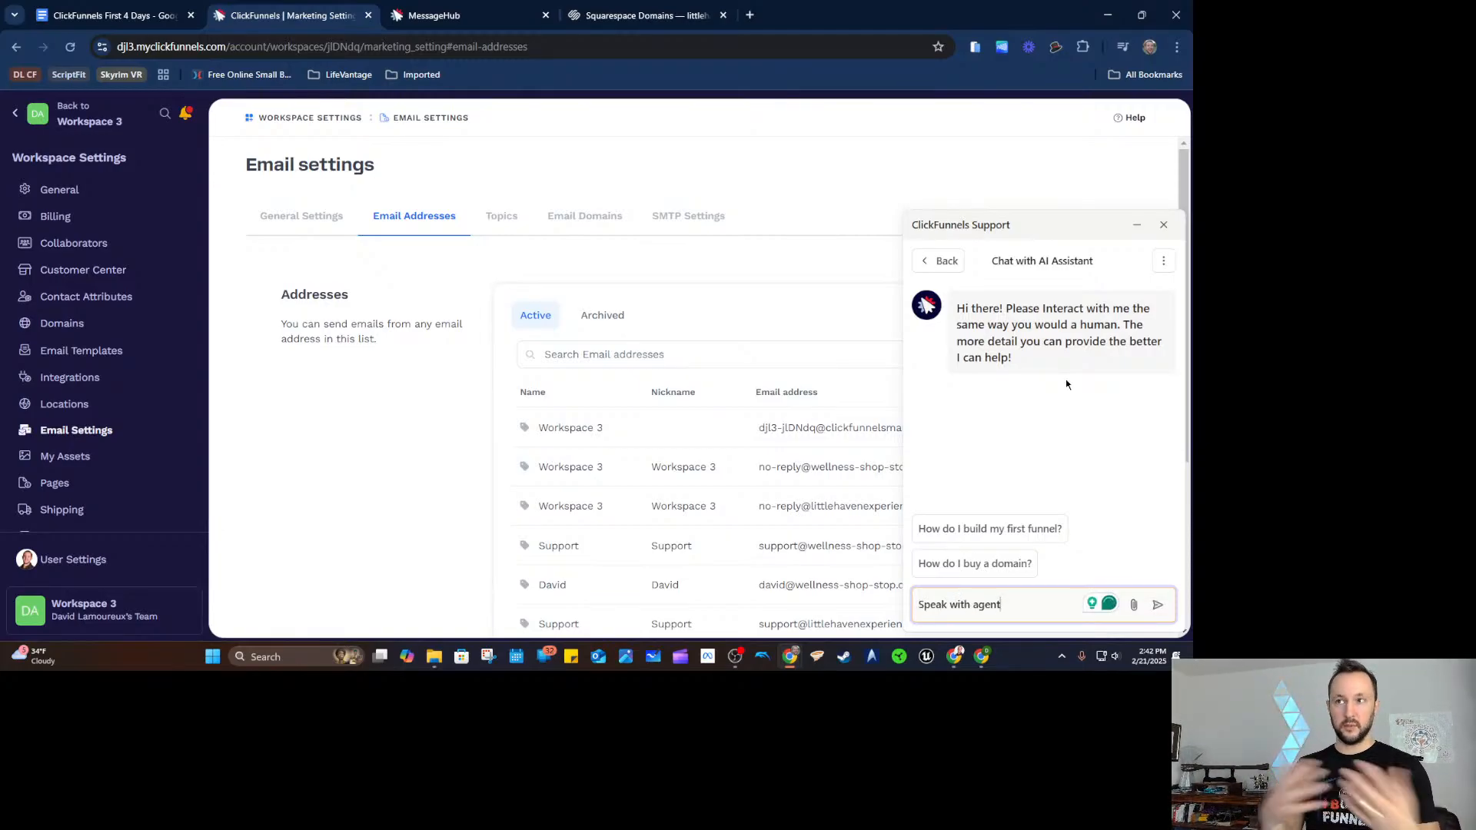
{"action": "left_click", "coordinate": [933, 268]}
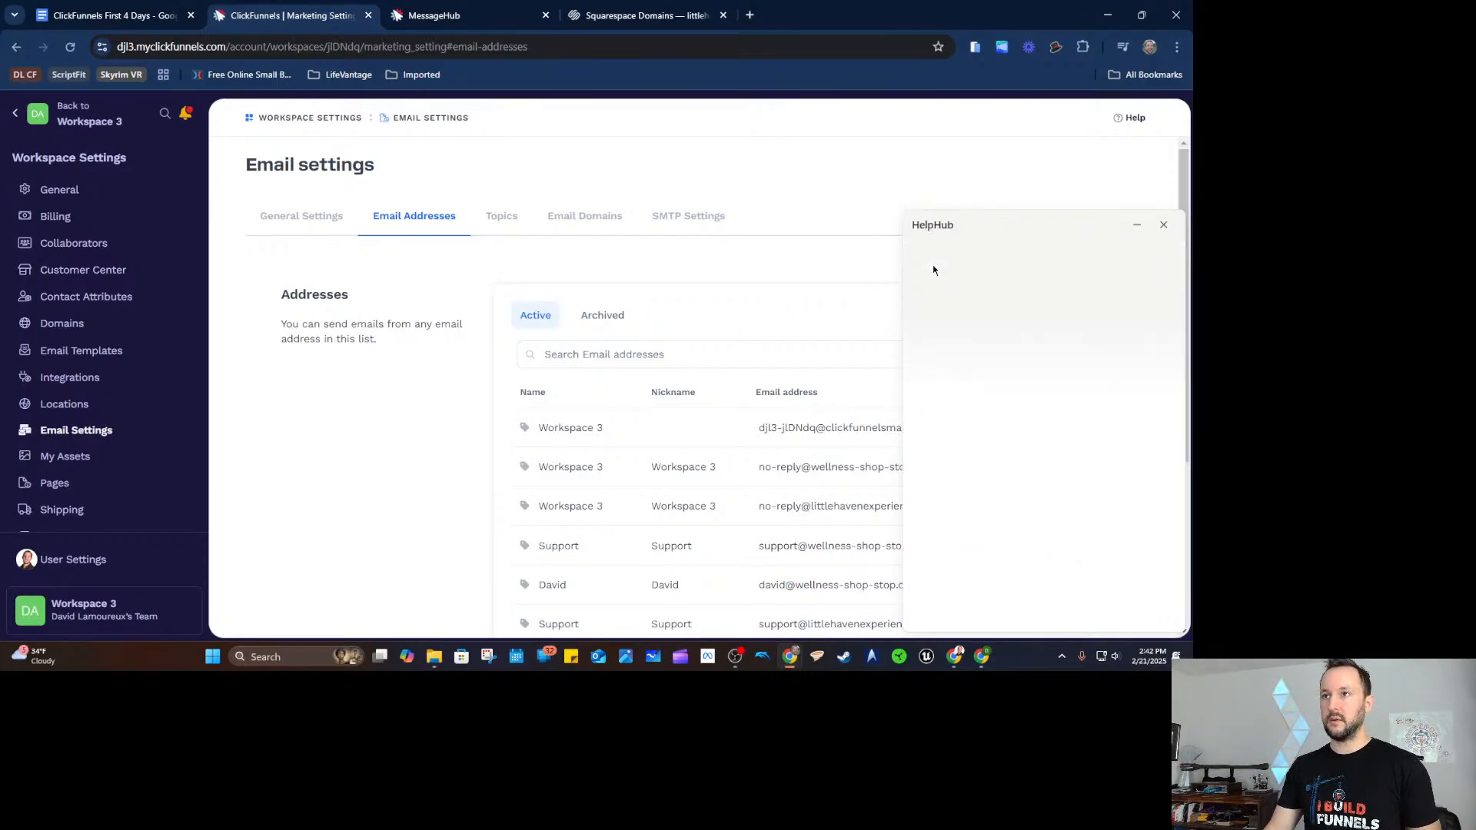
Ask the AI assistant 'how to setup emails', read its answer, and return to the help home.
{"action": "left_click", "coordinate": [1075, 275]}
{"action": "type", "text": "how to setup emails"}
{"action": "key", "text": "Return"}
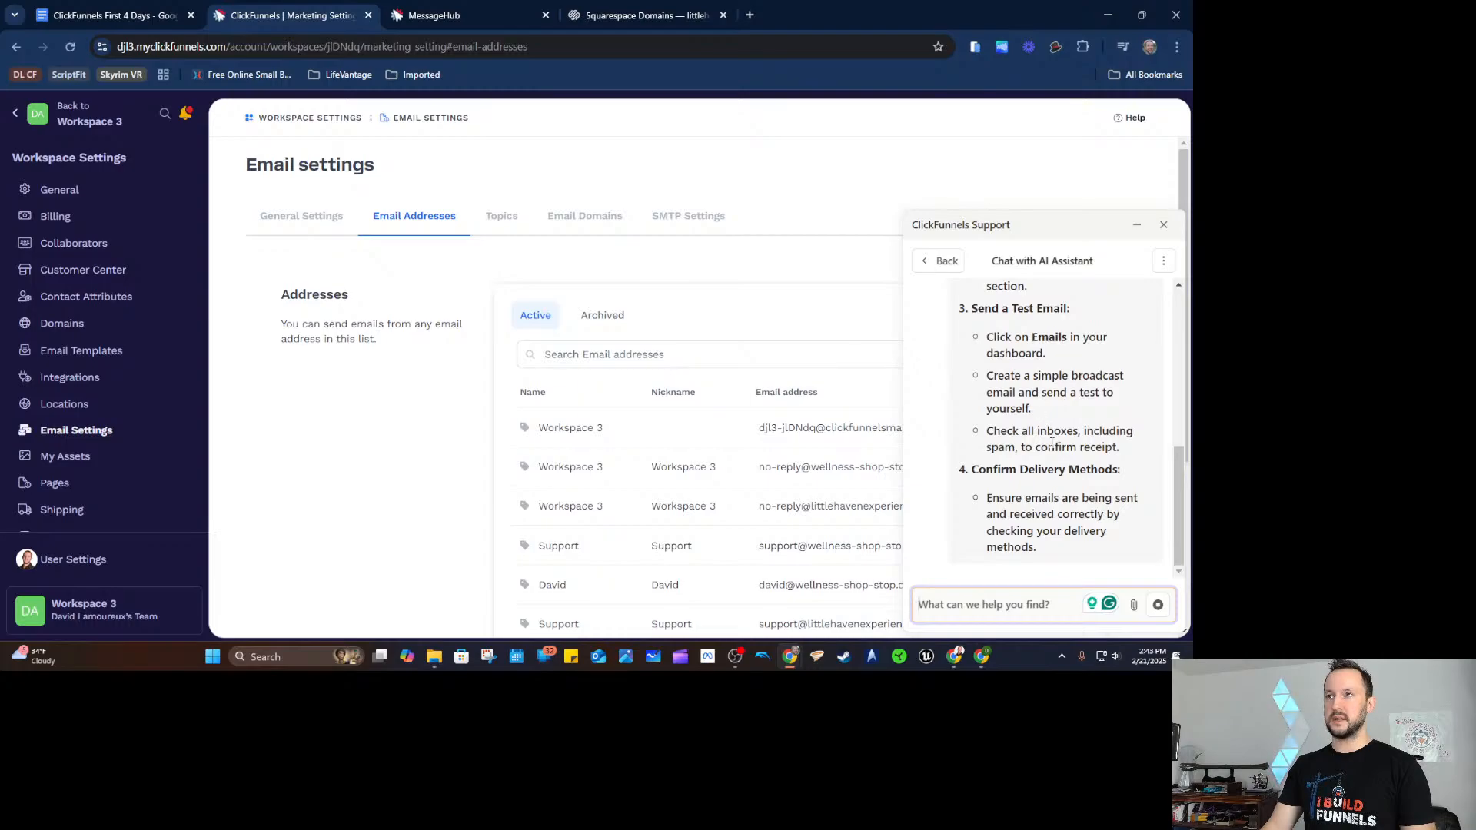
{"action": "scroll", "coordinate": [1060, 507], "scroll_direction": "up", "scroll_amount": 5}
{"action": "scroll", "coordinate": [1061, 508], "scroll_direction": "down", "scroll_amount": 5}
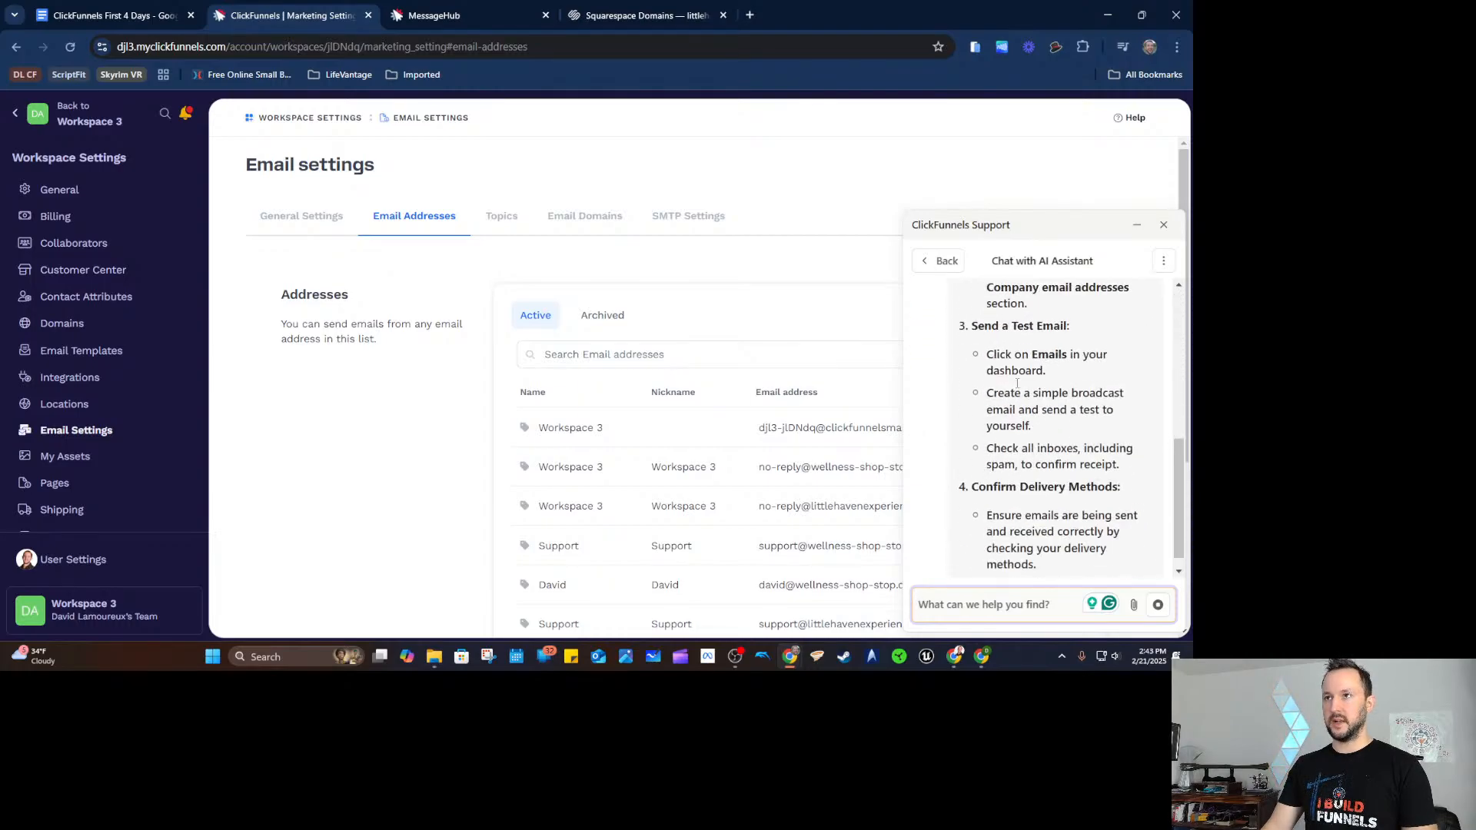
{"action": "left_click", "coordinate": [942, 260]}
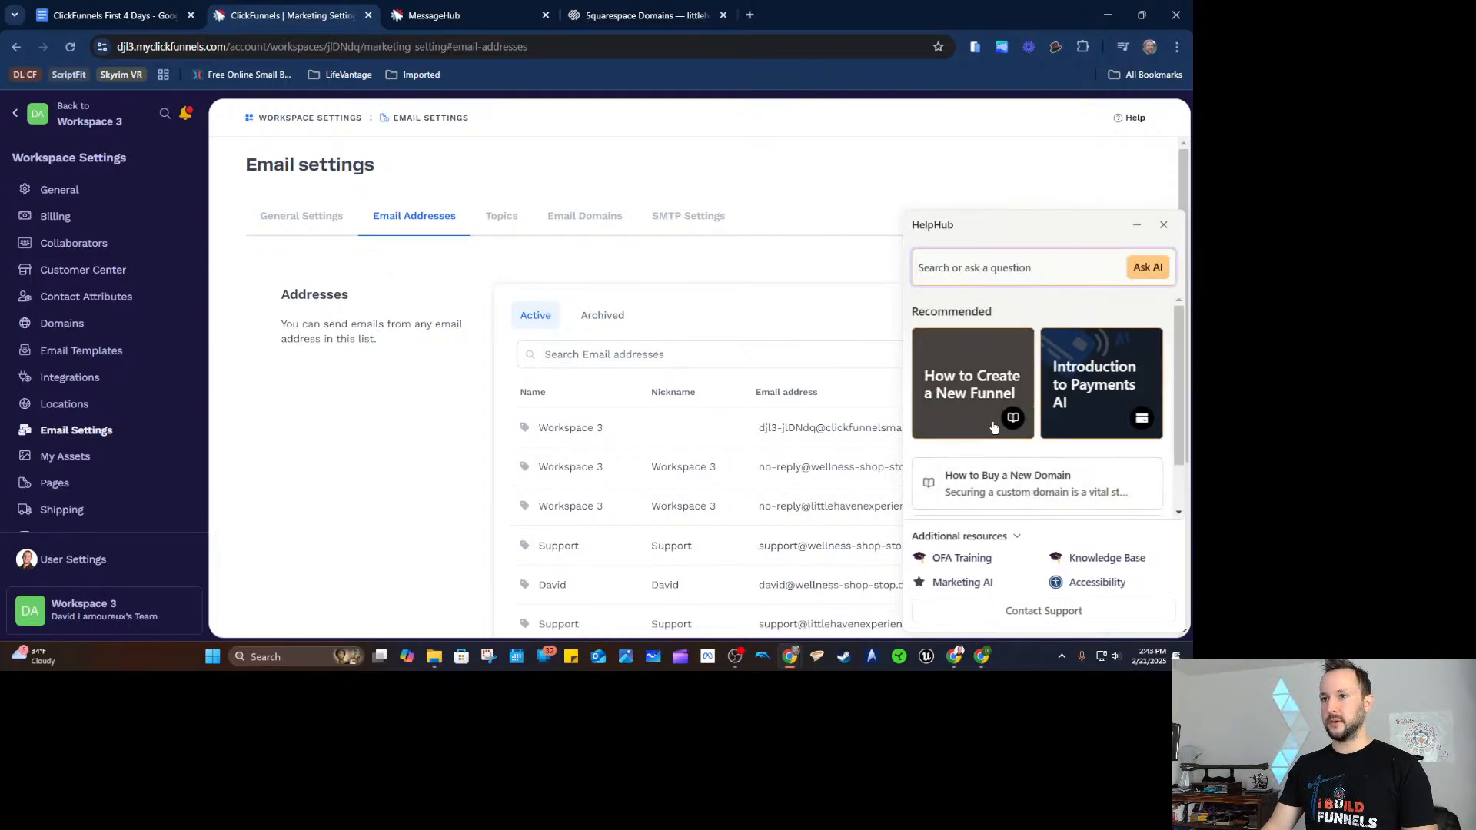
Search the ClickFunnels Knowledge Base for 'setup email'.
{"action": "left_click", "coordinate": [1107, 558]}
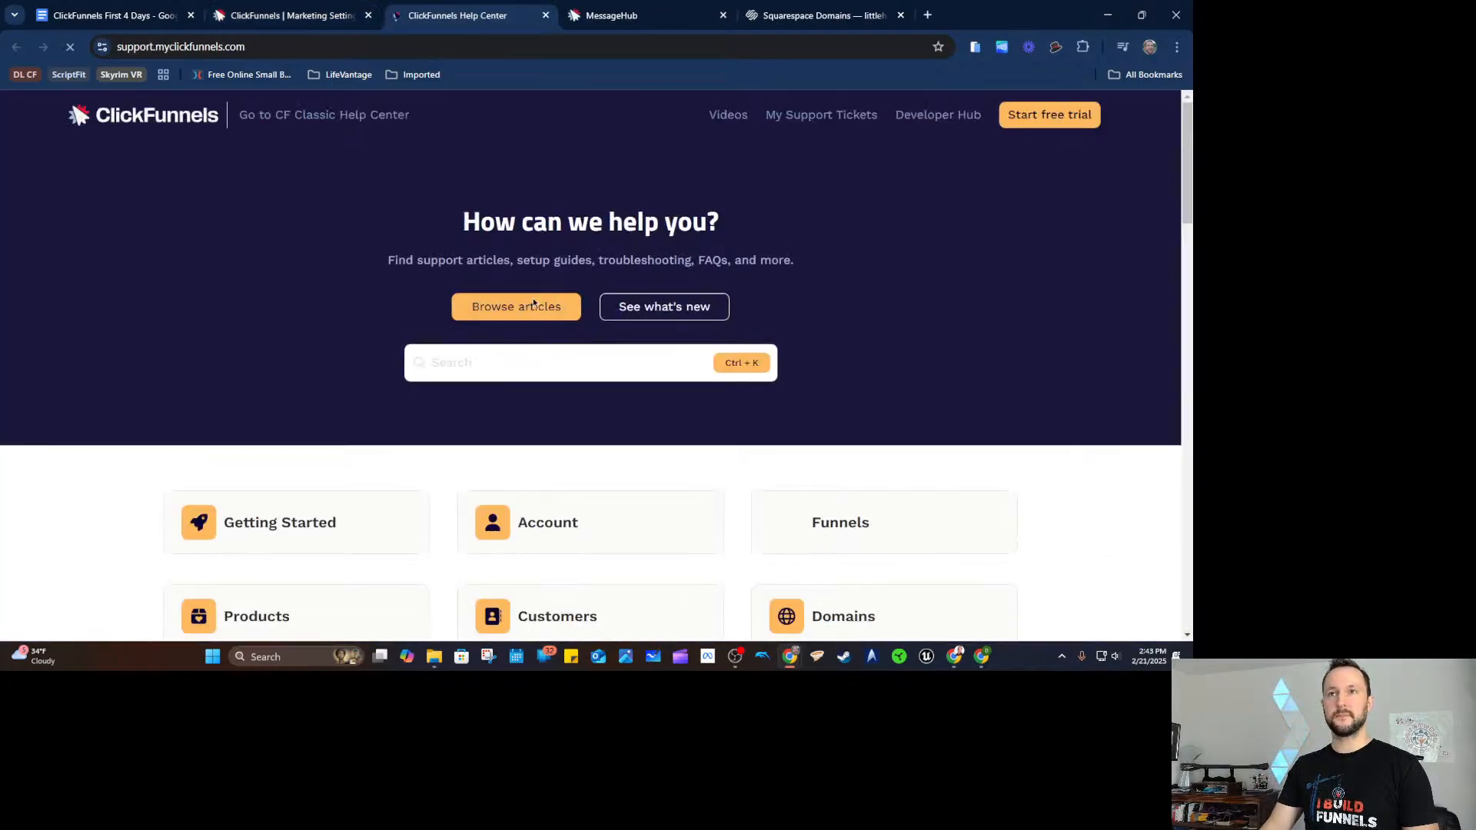
{"action": "scroll", "coordinate": [376, 357], "scroll_direction": "down", "scroll_amount": 1}
{"action": "left_click", "coordinate": [471, 289]}
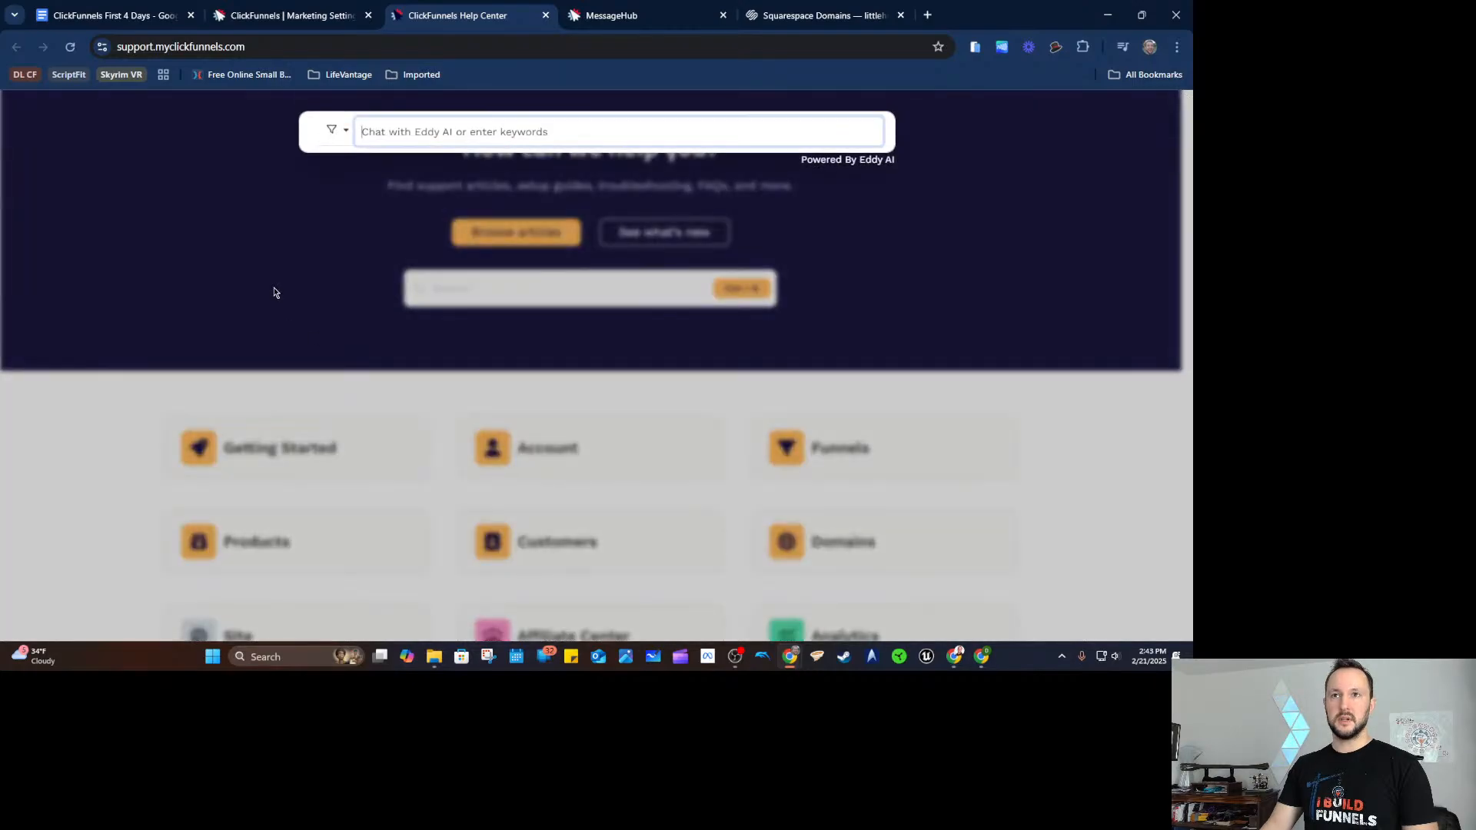
{"action": "type", "text": "a"}
{"action": "key", "text": "BackSpace"}
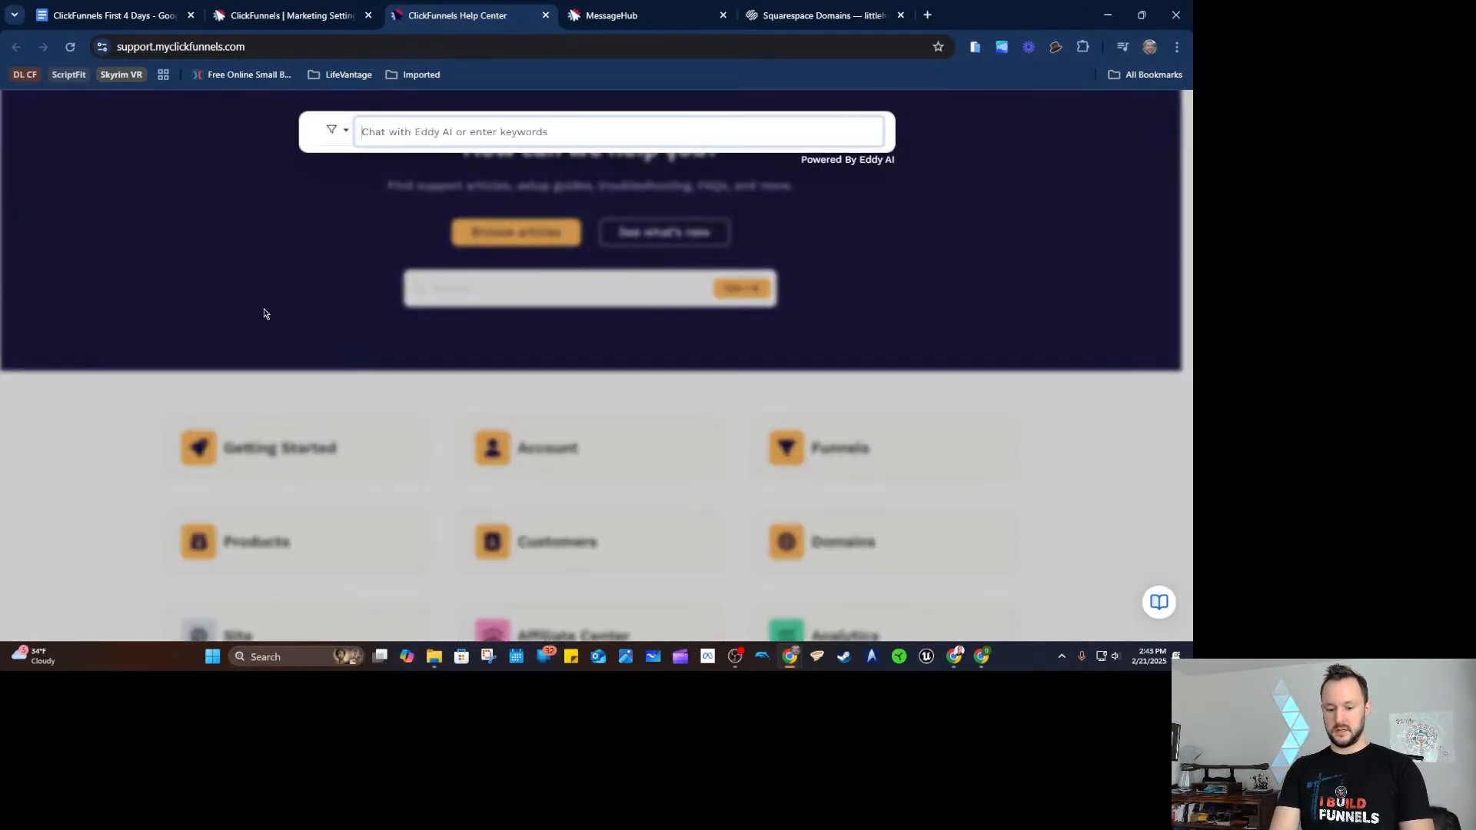
{"action": "type", "text": "setup email"}
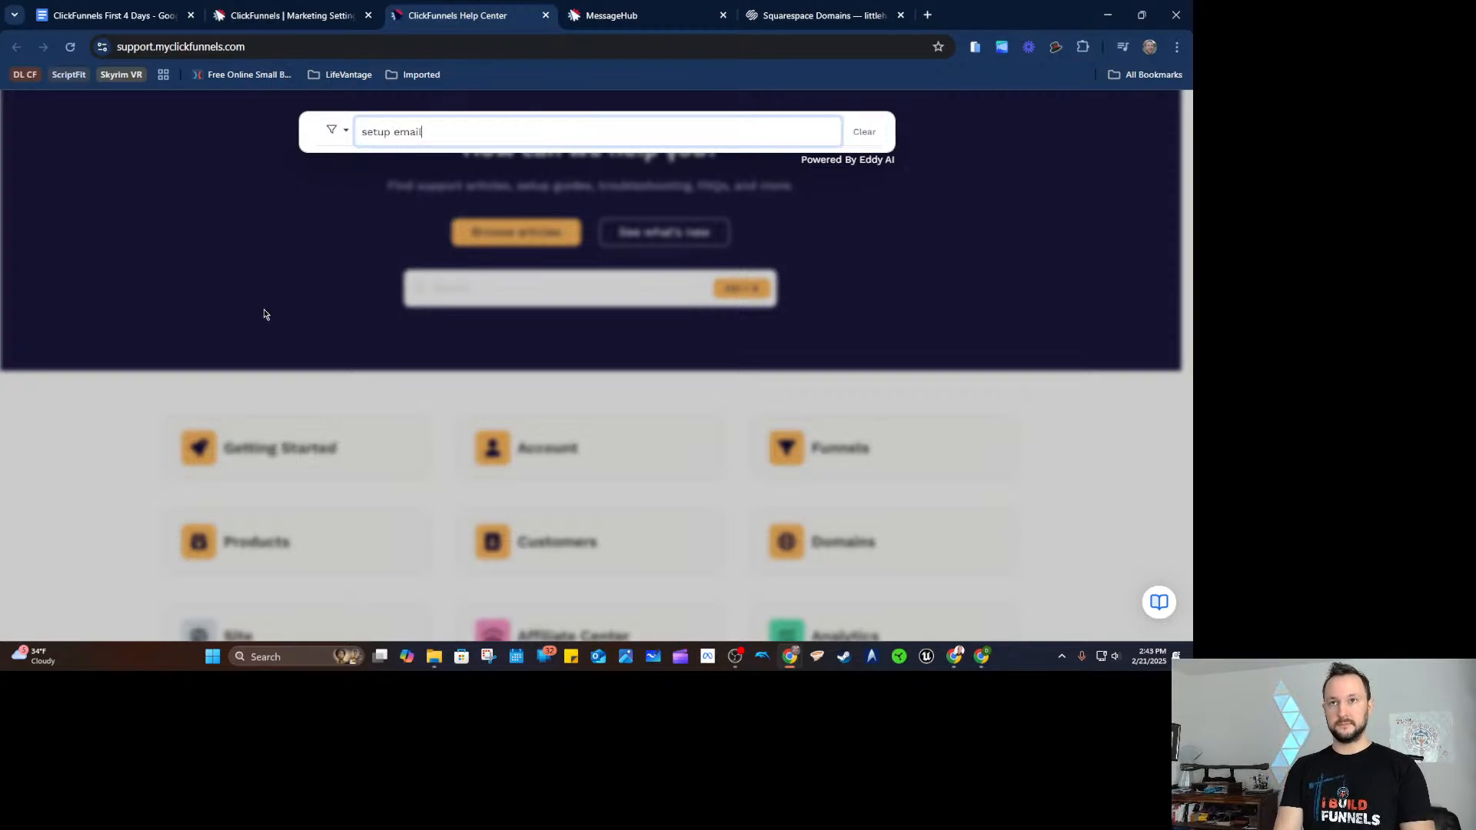
{"action": "key", "text": "Return"}
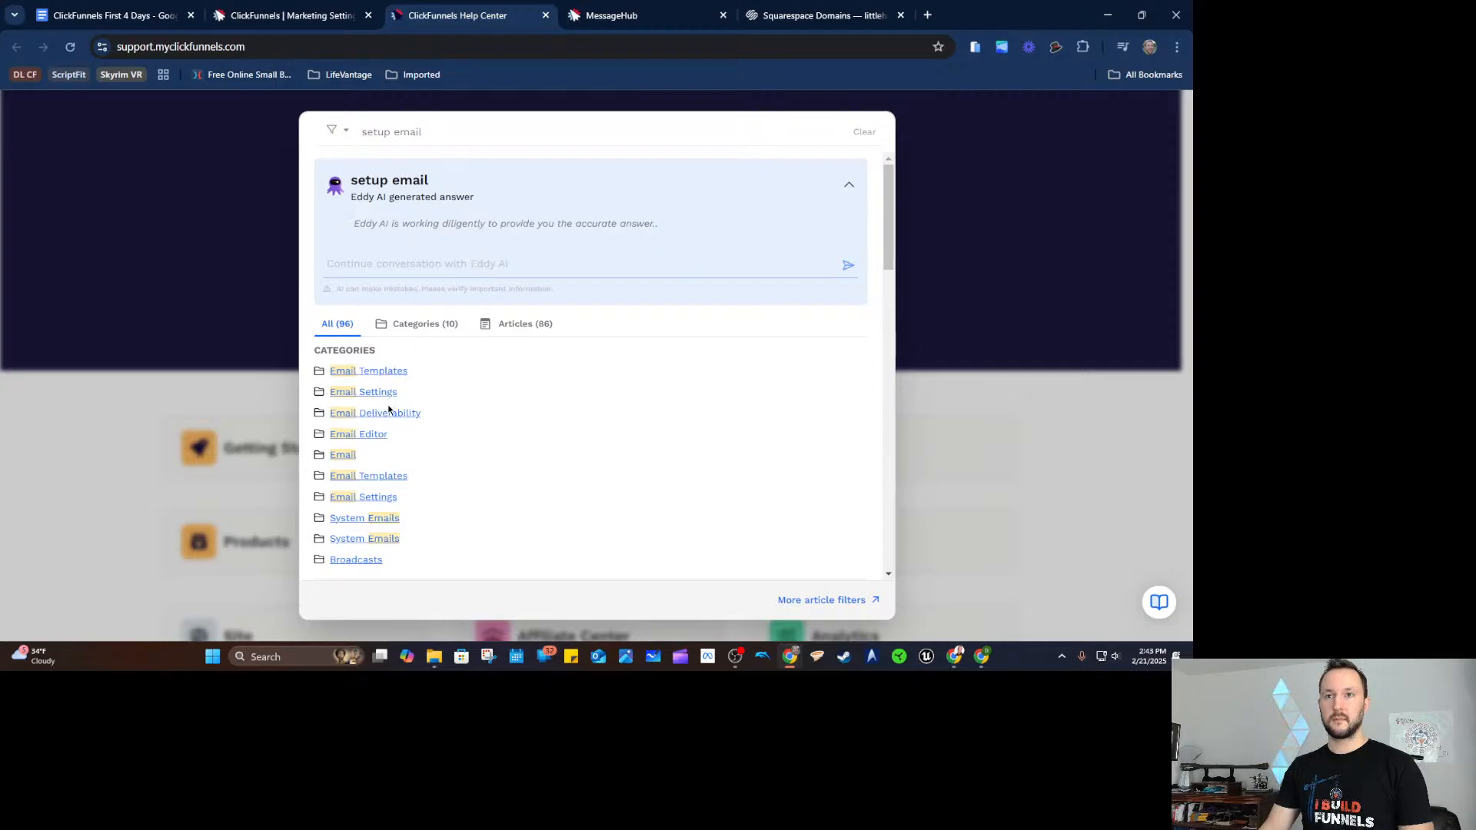
Browse the Email Settings article category, then close the docs tab and HelpHub.
{"action": "left_click", "coordinate": [372, 393]}
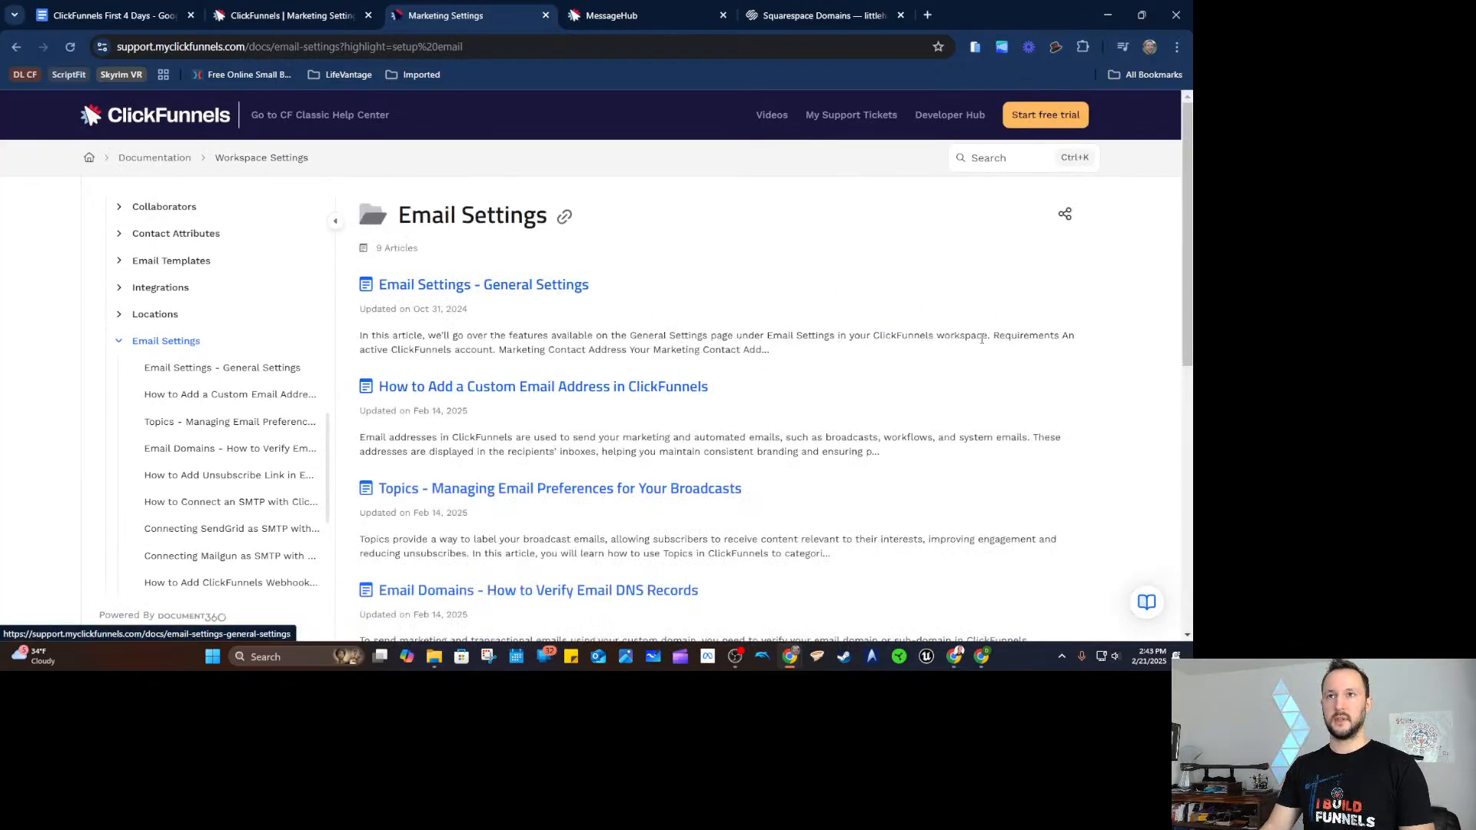
{"action": "scroll", "coordinate": [977, 342], "scroll_direction": "down", "scroll_amount": 2}
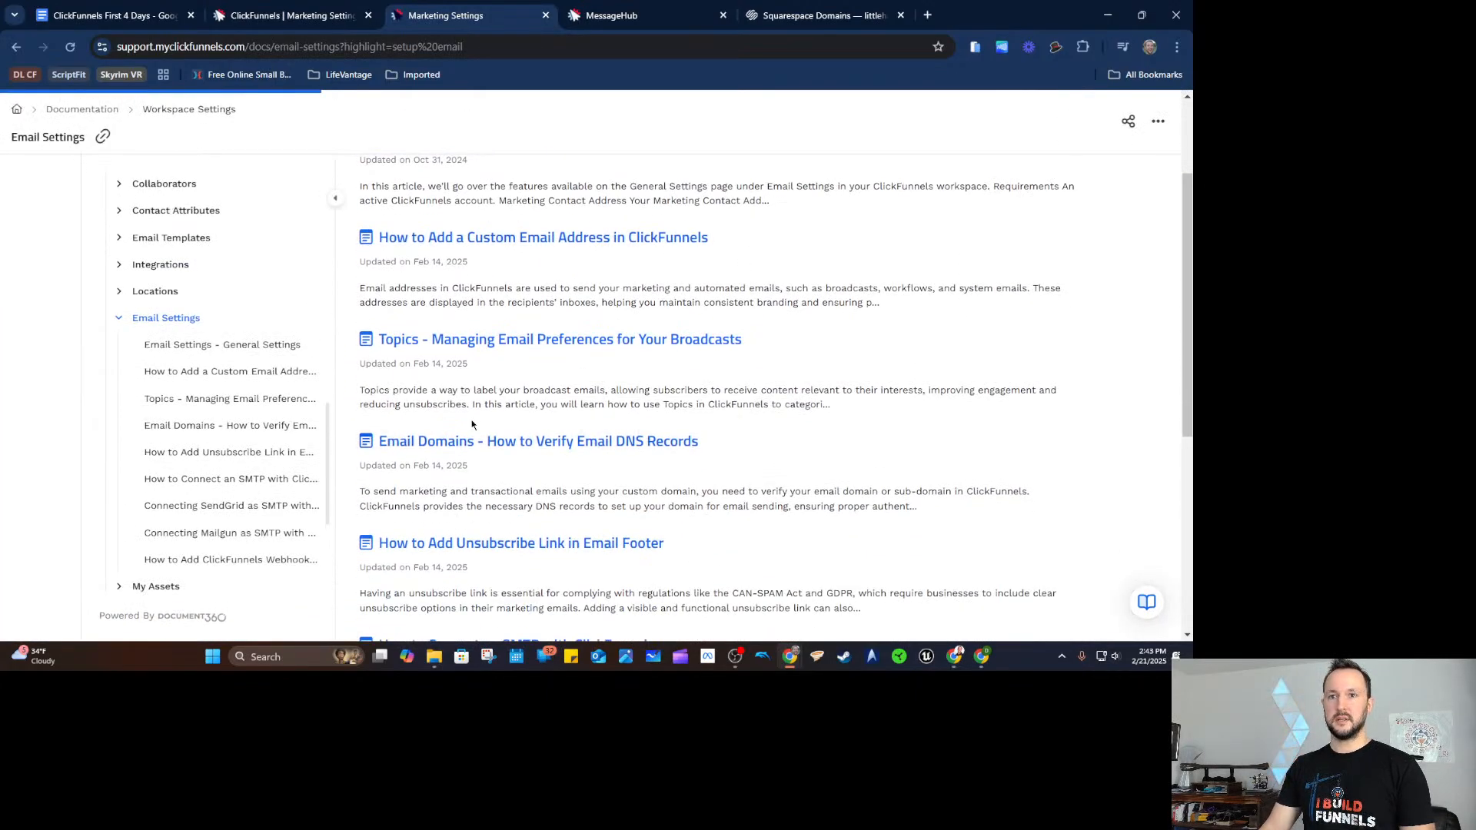
{"action": "scroll", "coordinate": [513, 308], "scroll_direction": "up", "scroll_amount": 2}
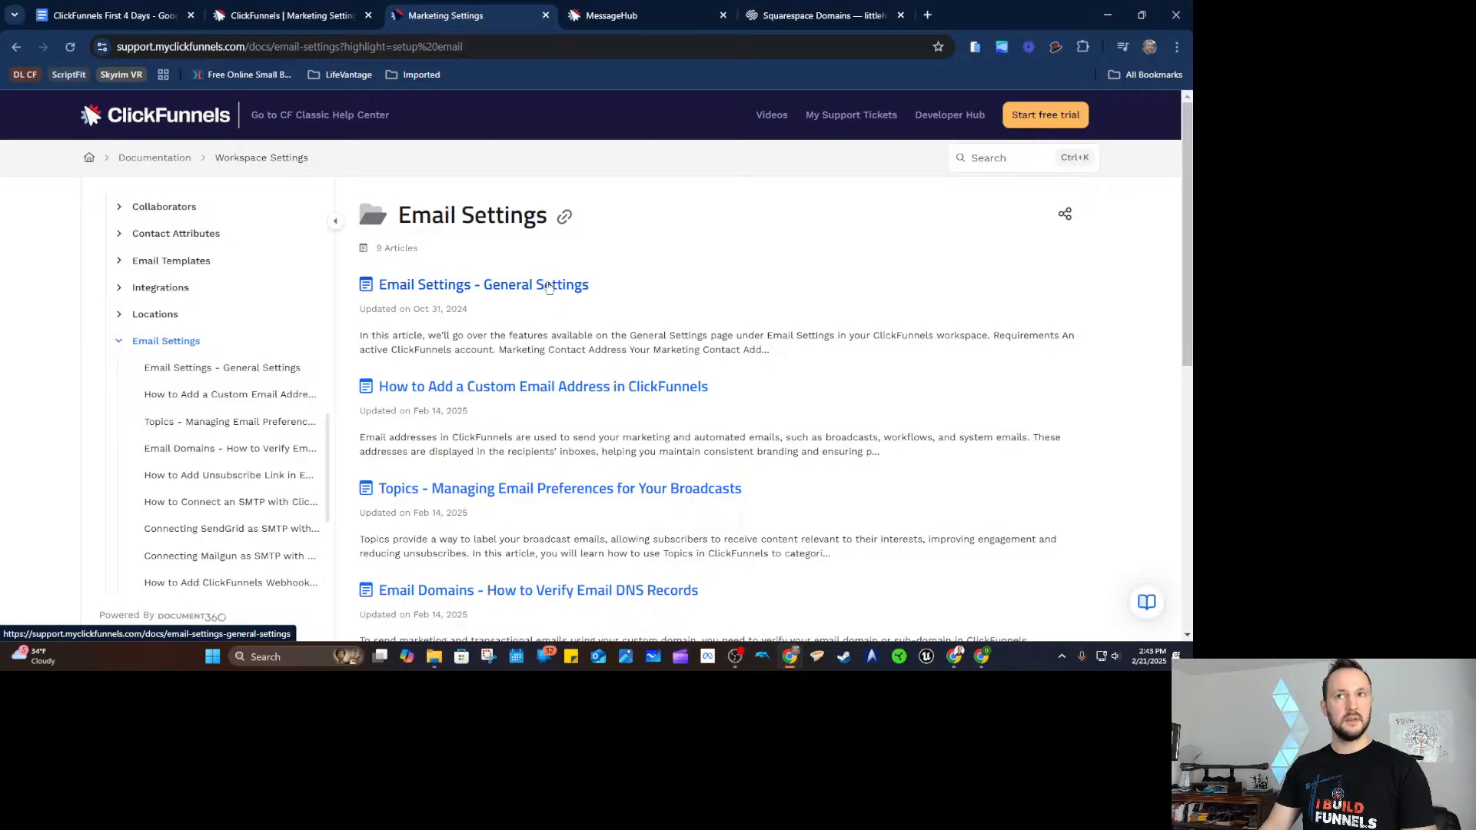
{"action": "left_click", "coordinate": [546, 16]}
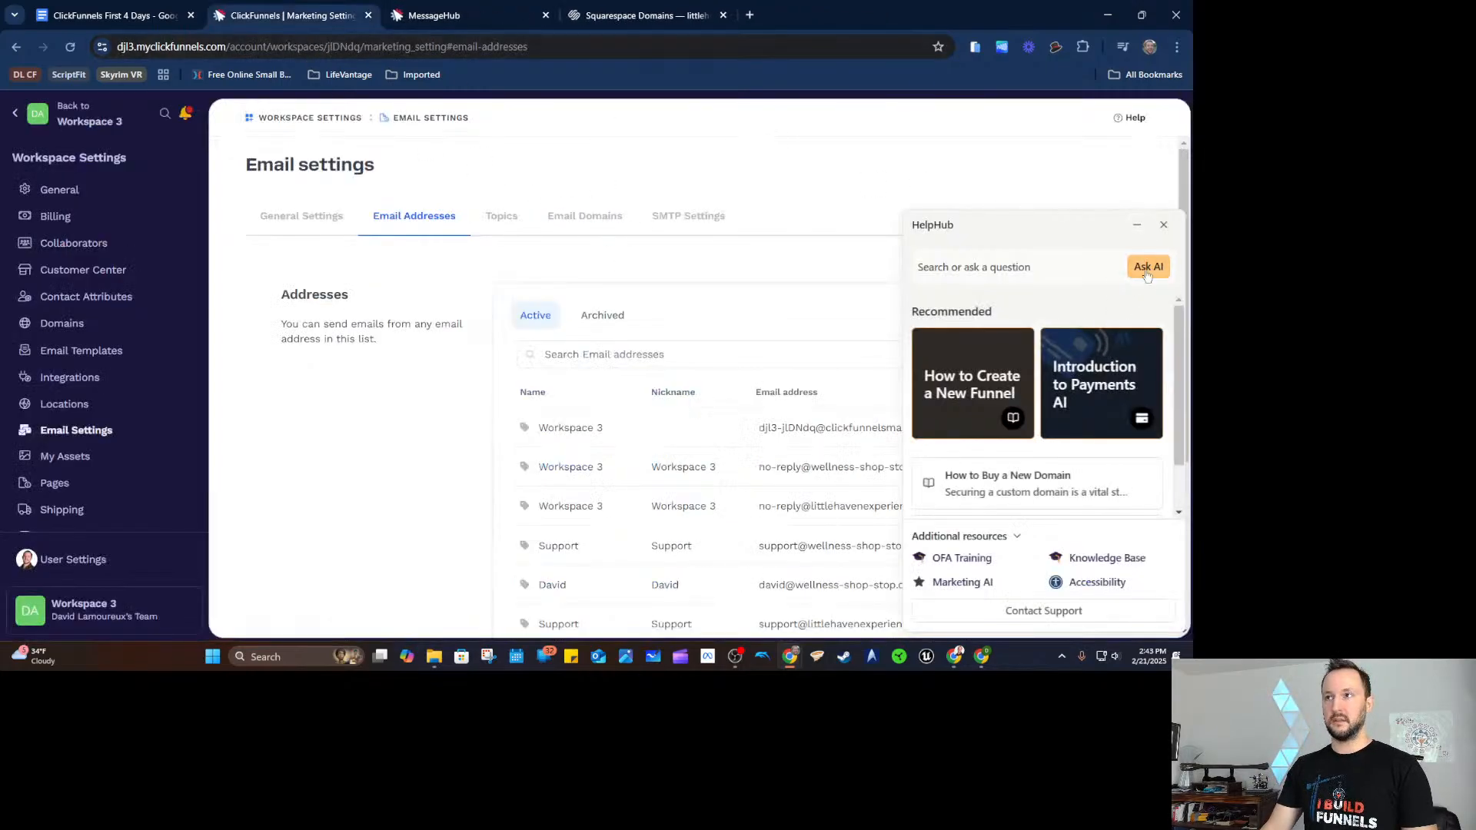
{"action": "left_click", "coordinate": [1164, 227]}
Drag the dark image below the Day 1 list to reveal the funnel-import and workflow tasks.
{"action": "left_click", "coordinate": [88, 15]}
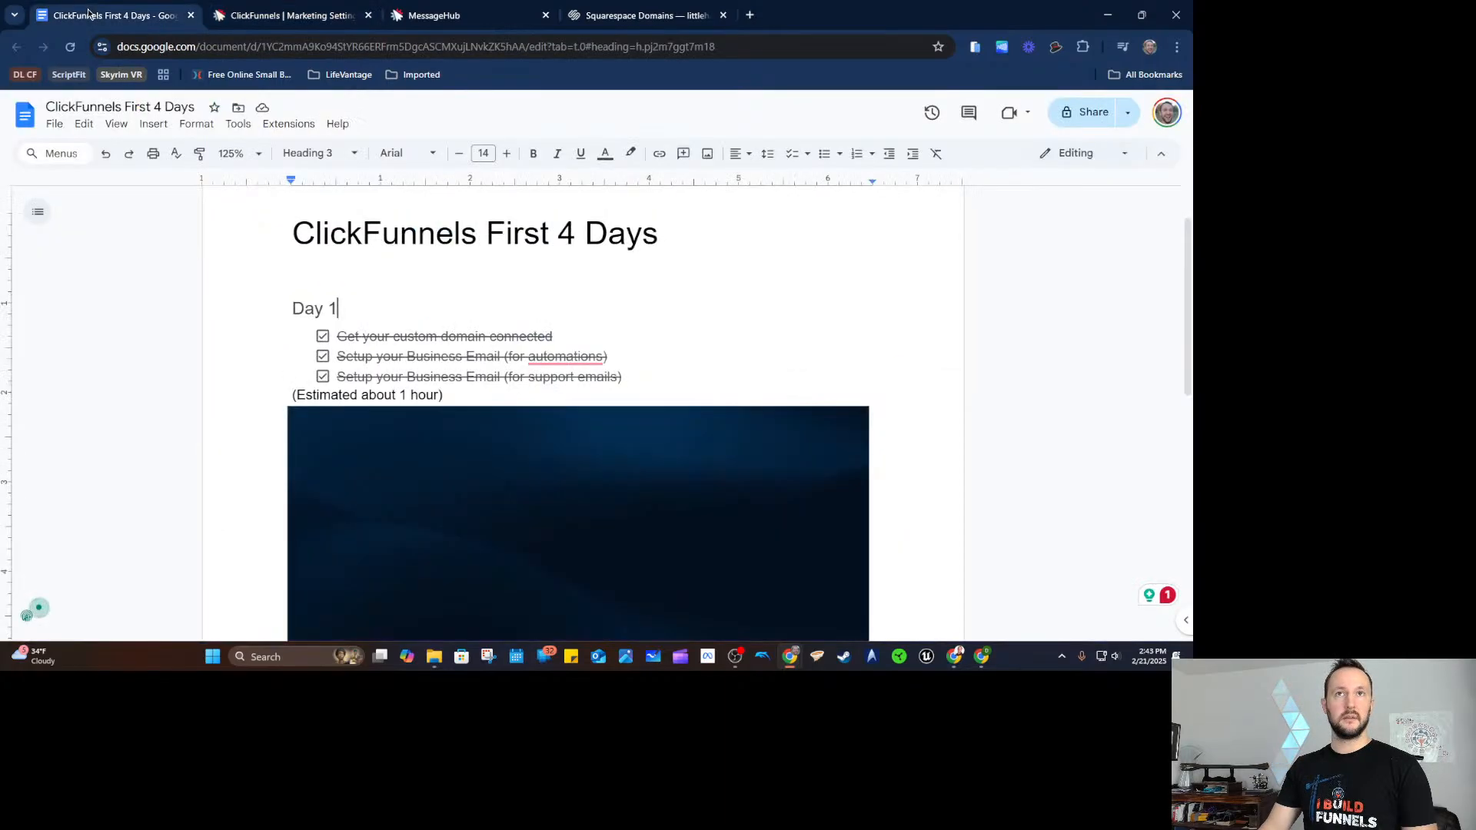
{"action": "double_click", "coordinate": [532, 393]}
{"action": "double_click", "coordinate": [1035, 322]}
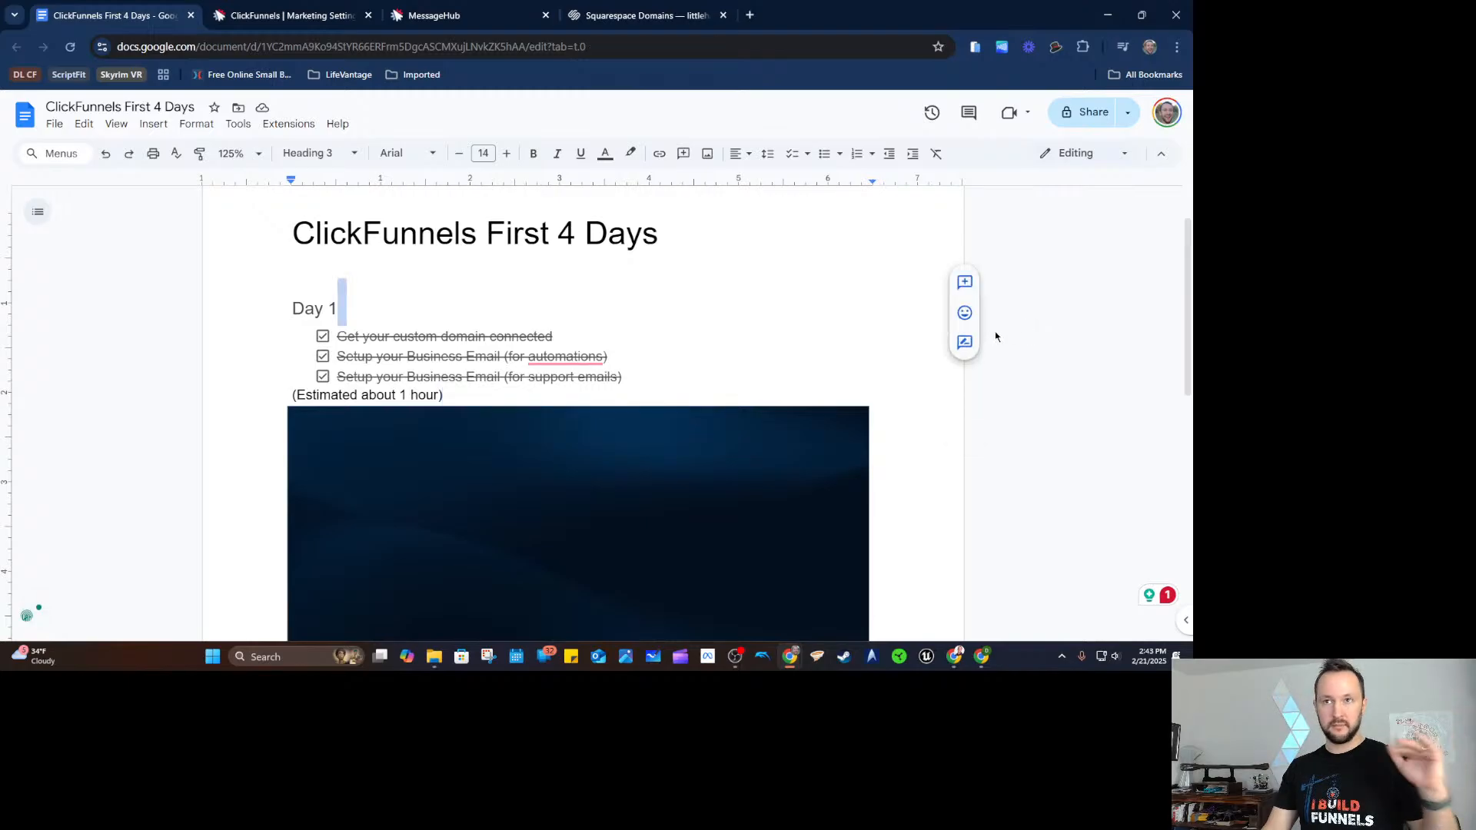
{"action": "scroll", "coordinate": [643, 441], "scroll_direction": "down", "scroll_amount": 1}
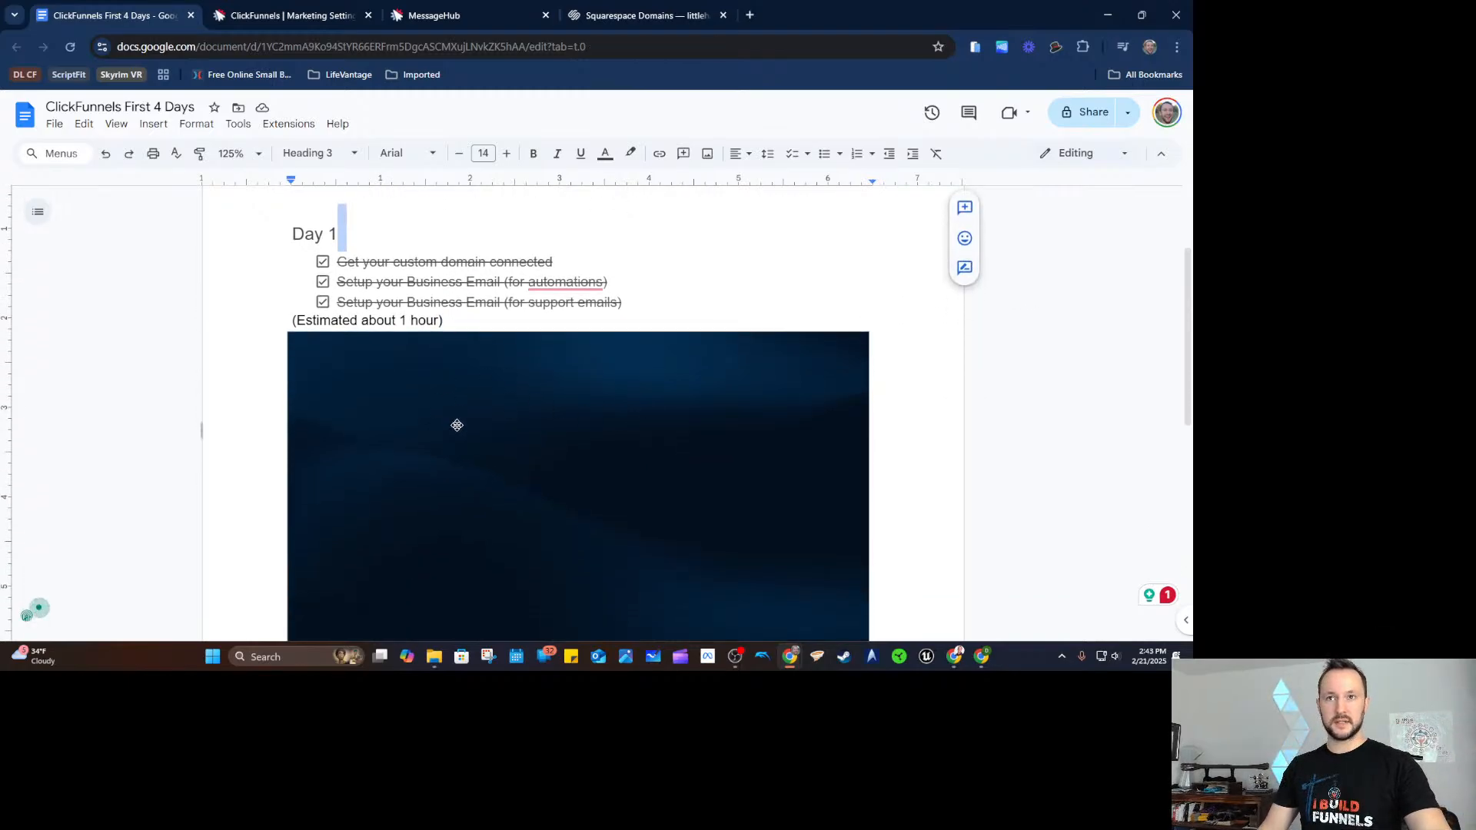
{"action": "left_click_drag", "start_coordinate": [452, 427], "coordinate": [455, 453]}
{"action": "left_click_drag", "start_coordinate": [545, 385], "coordinate": [853, 299]}
{"action": "scroll", "coordinate": [855, 307], "scroll_direction": "up", "scroll_amount": 3}
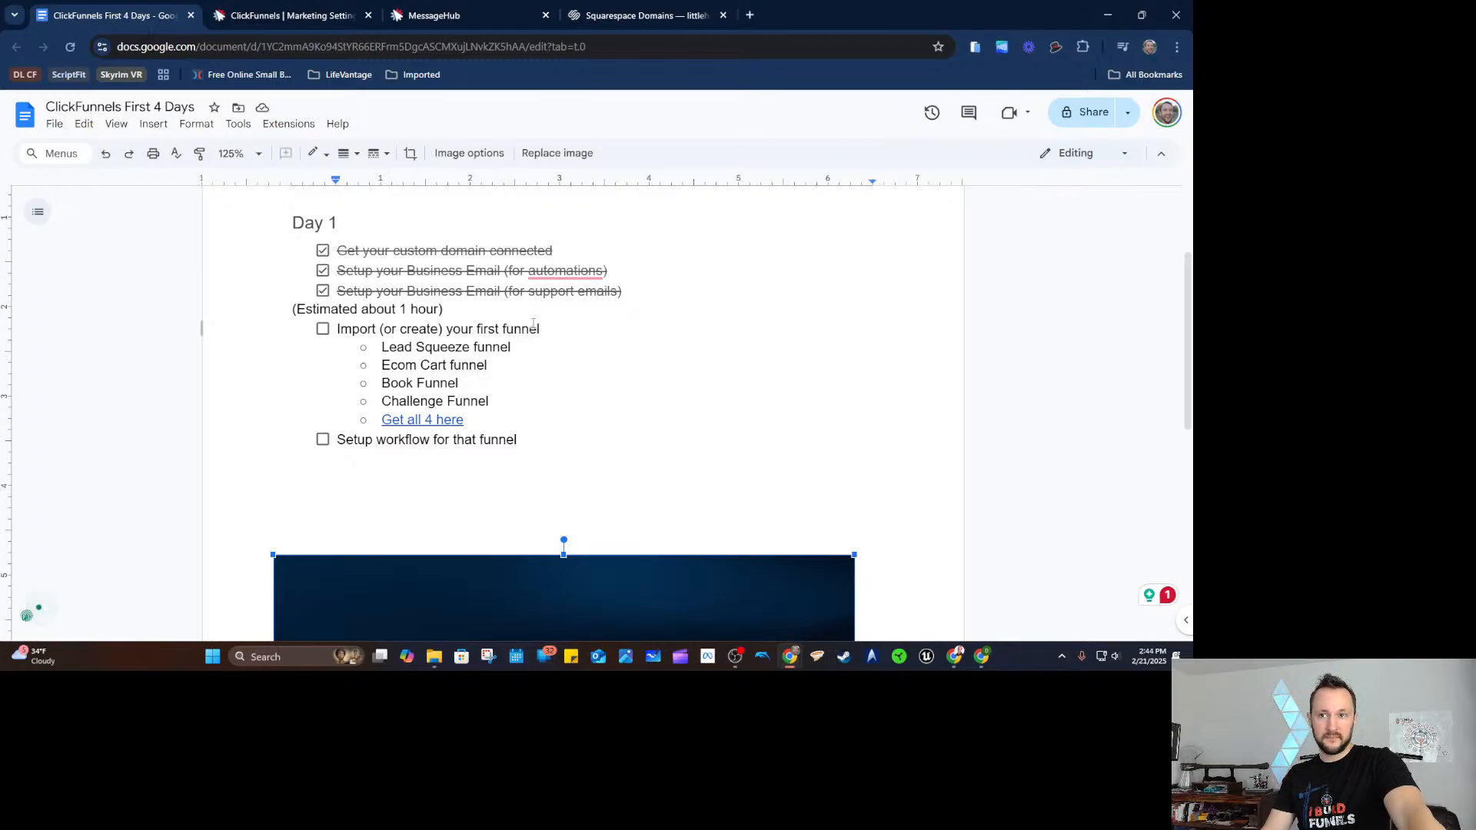
{"action": "mouse_move", "coordinate": [527, 431]}
{"action": "left_mouse_down"}
{"action": "mouse_move", "coordinate": [374, 439]}
{"action": "mouse_move", "coordinate": [492, 432]}
{"action": "mouse_move", "coordinate": [339, 458]}
{"action": "mouse_move", "coordinate": [548, 439]}
{"action": "left_mouse_up"}
{"action": "left_click", "coordinate": [457, 382]}
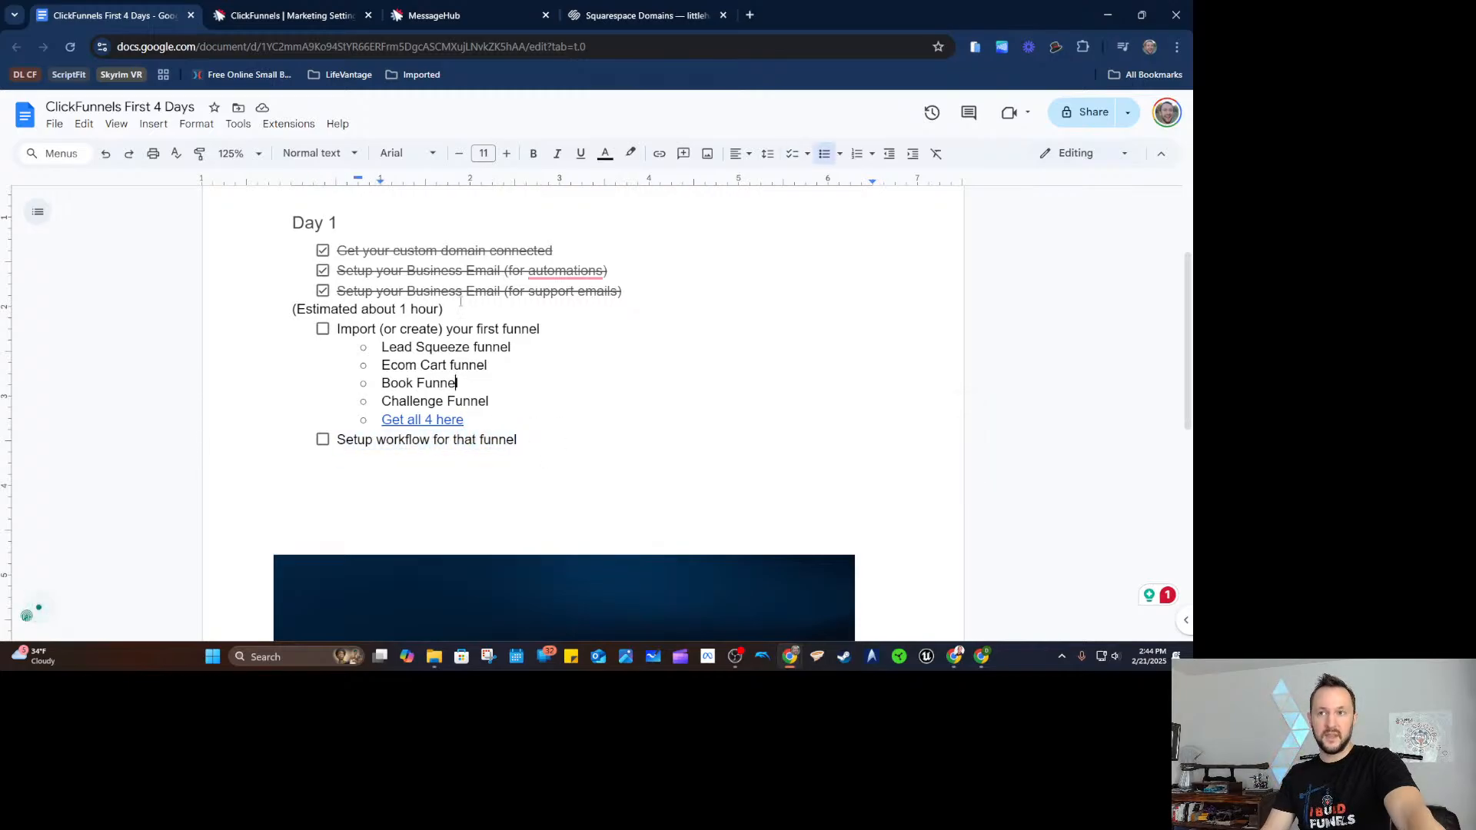
Go back to the Workspace 3 dashboard and launch the Smart Funnel Builder for a lead funnel.
{"action": "left_click", "coordinate": [316, 23]}
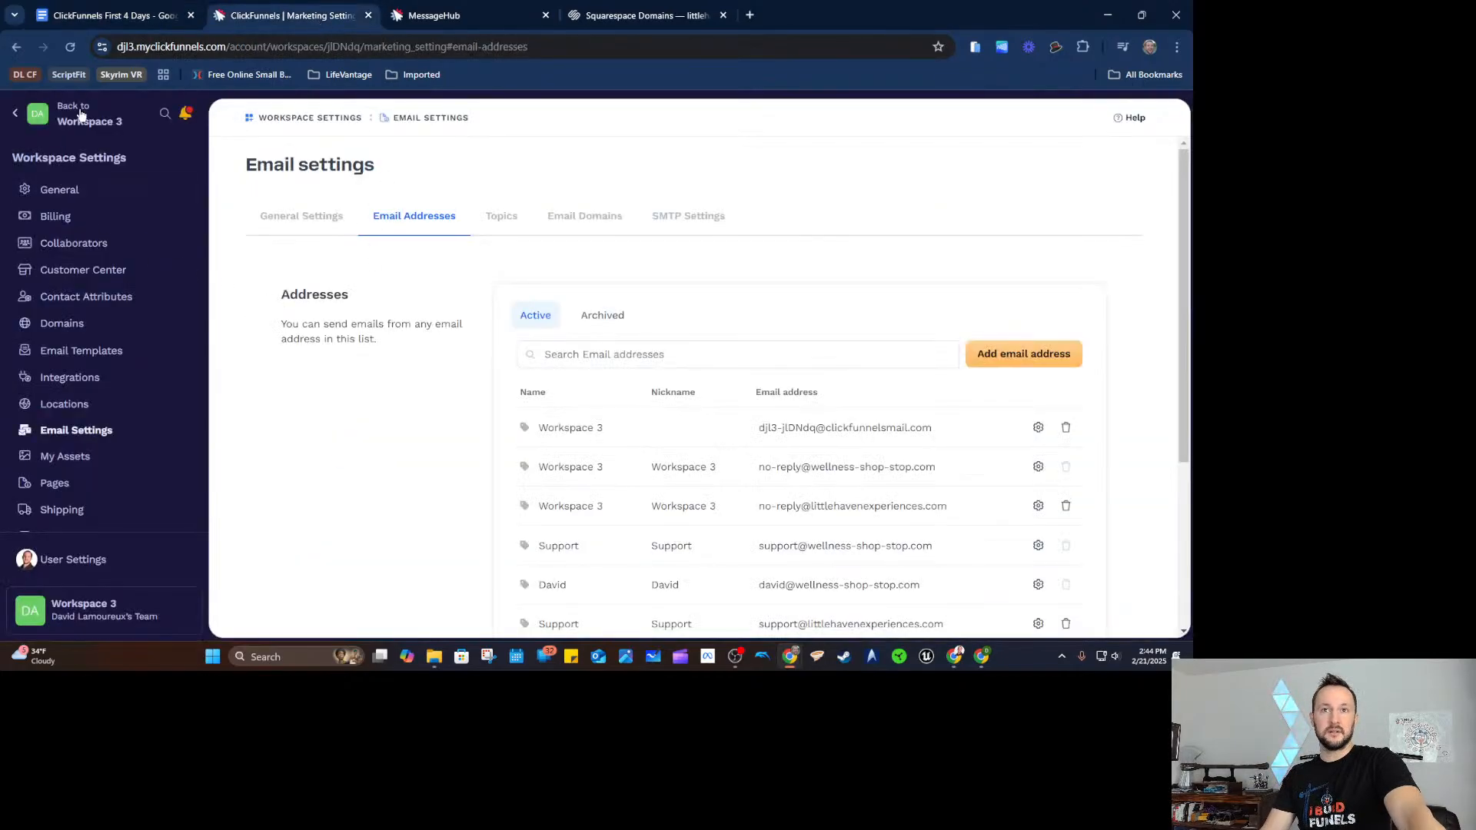
{"action": "left_click", "coordinate": [53, 120]}
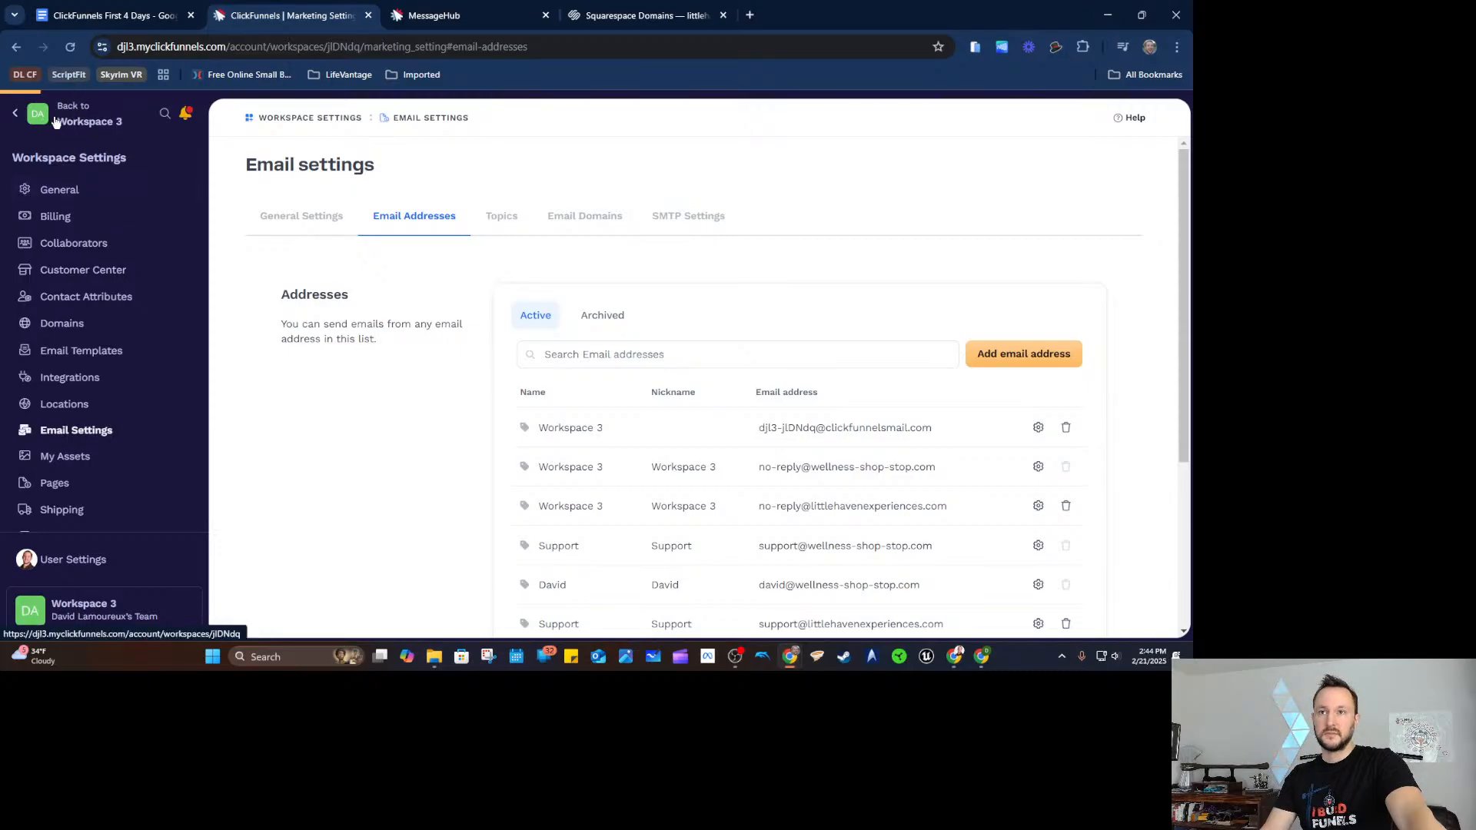
{"action": "left_click", "coordinate": [77, 146]}
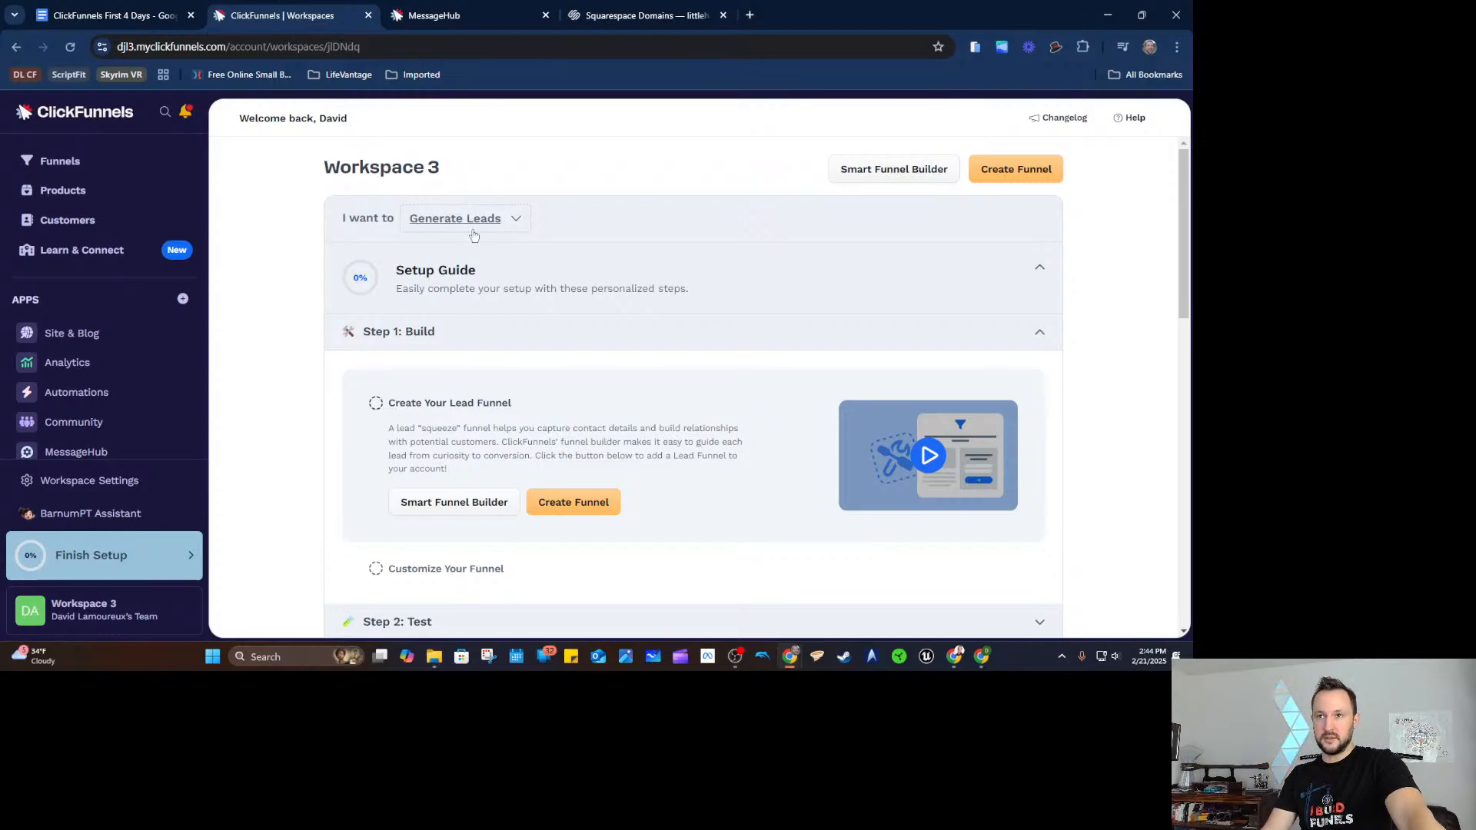
{"action": "scroll", "coordinate": [501, 408], "scroll_direction": "down", "scroll_amount": 1}
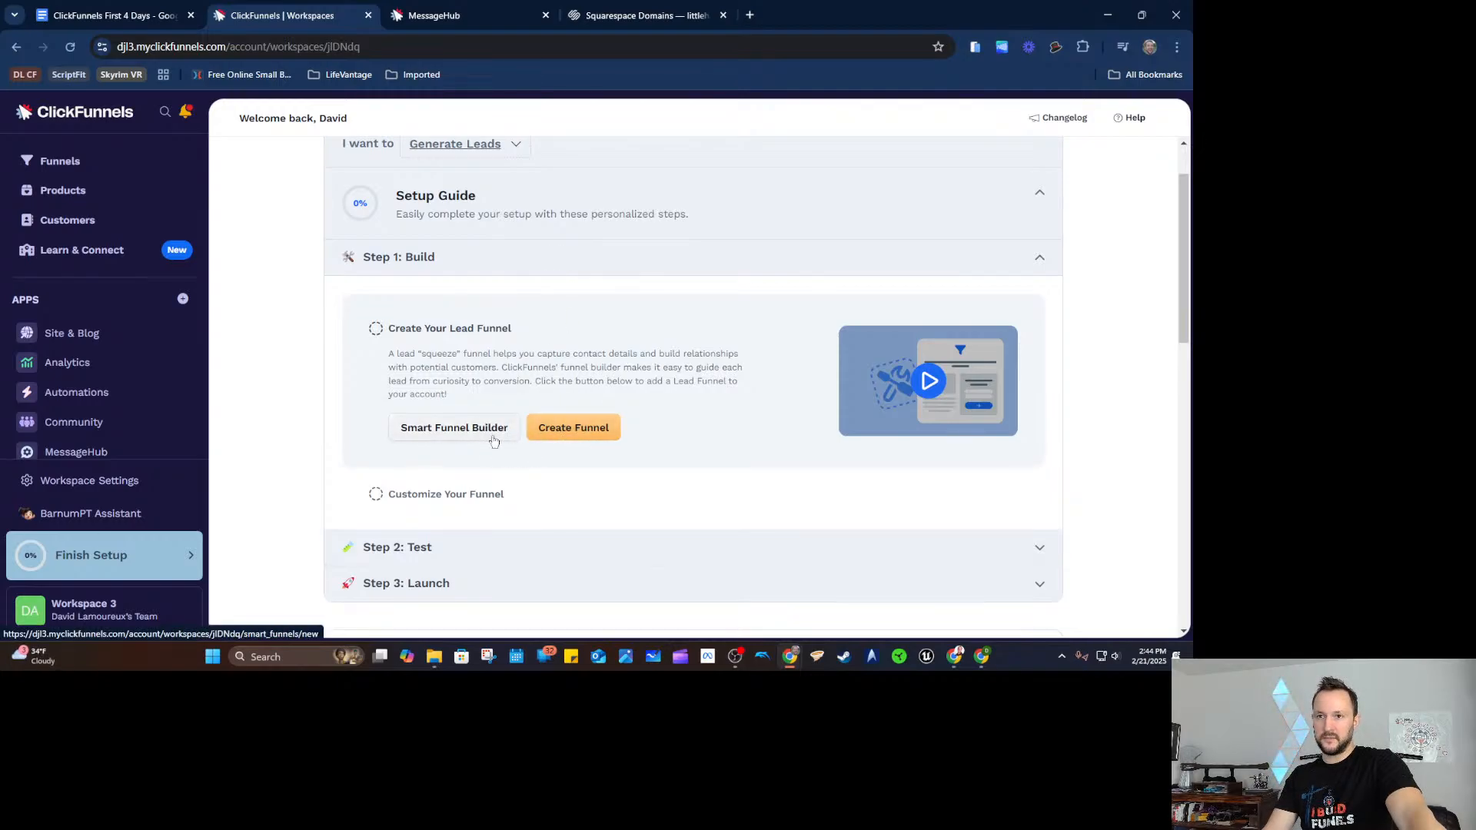
{"action": "left_click", "coordinate": [487, 436]}
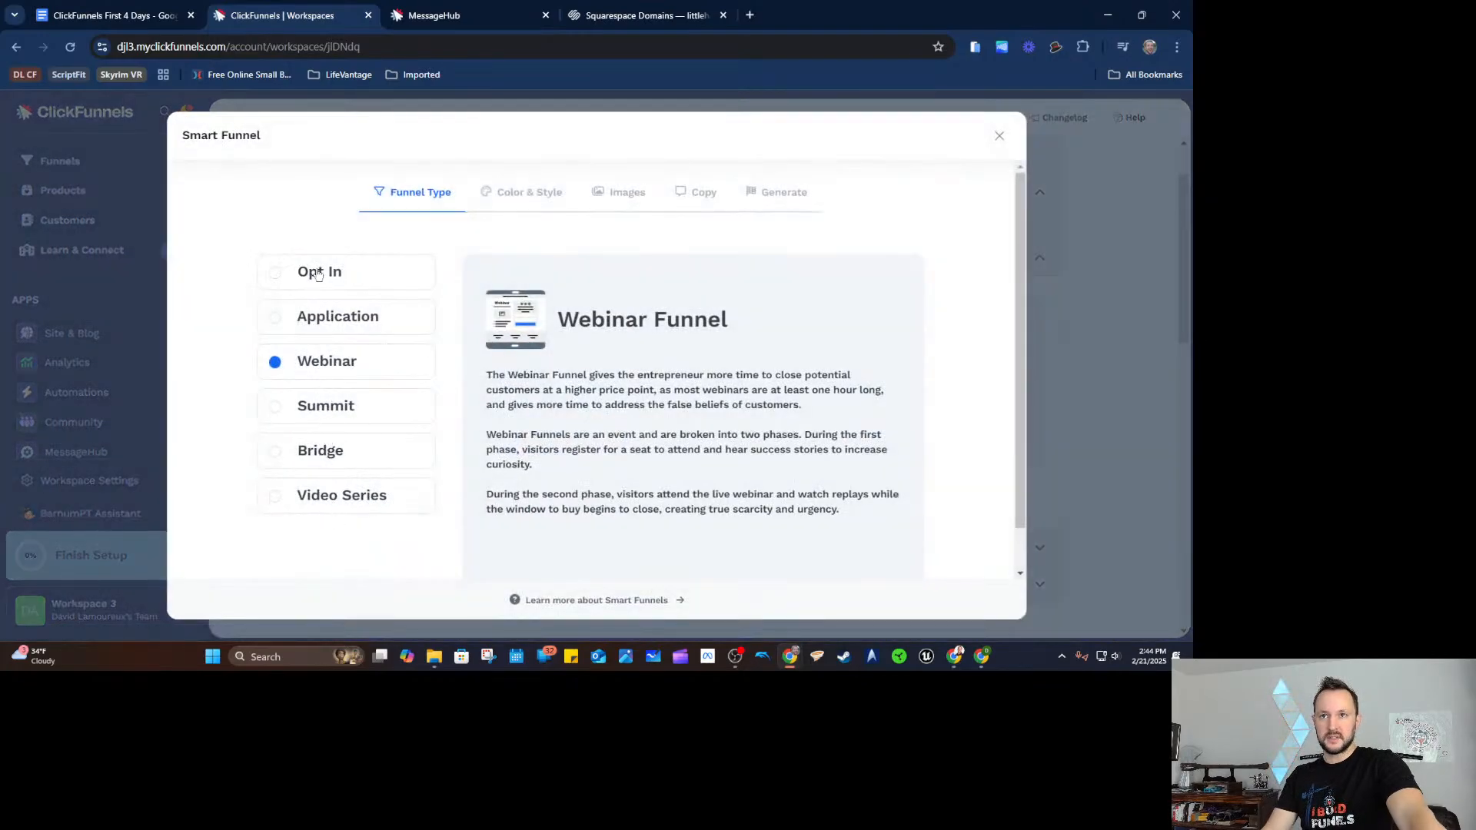
Choose the Opt In funnel type and the Blocky color and style.
{"action": "left_click", "coordinate": [315, 275]}
{"action": "scroll", "coordinate": [516, 194], "scroll_direction": "down", "scroll_amount": 1}
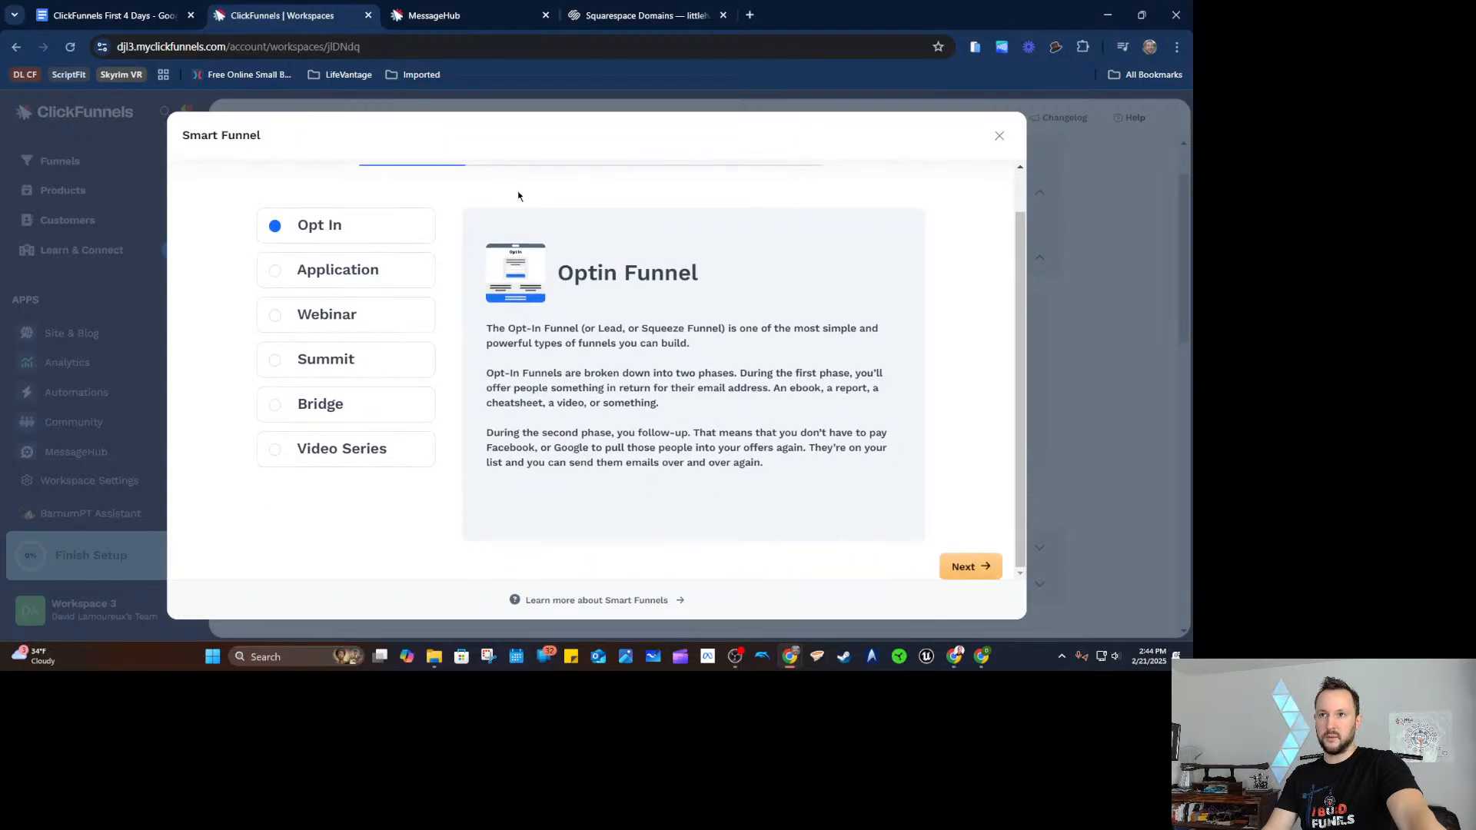
{"action": "left_click", "coordinate": [970, 567]}
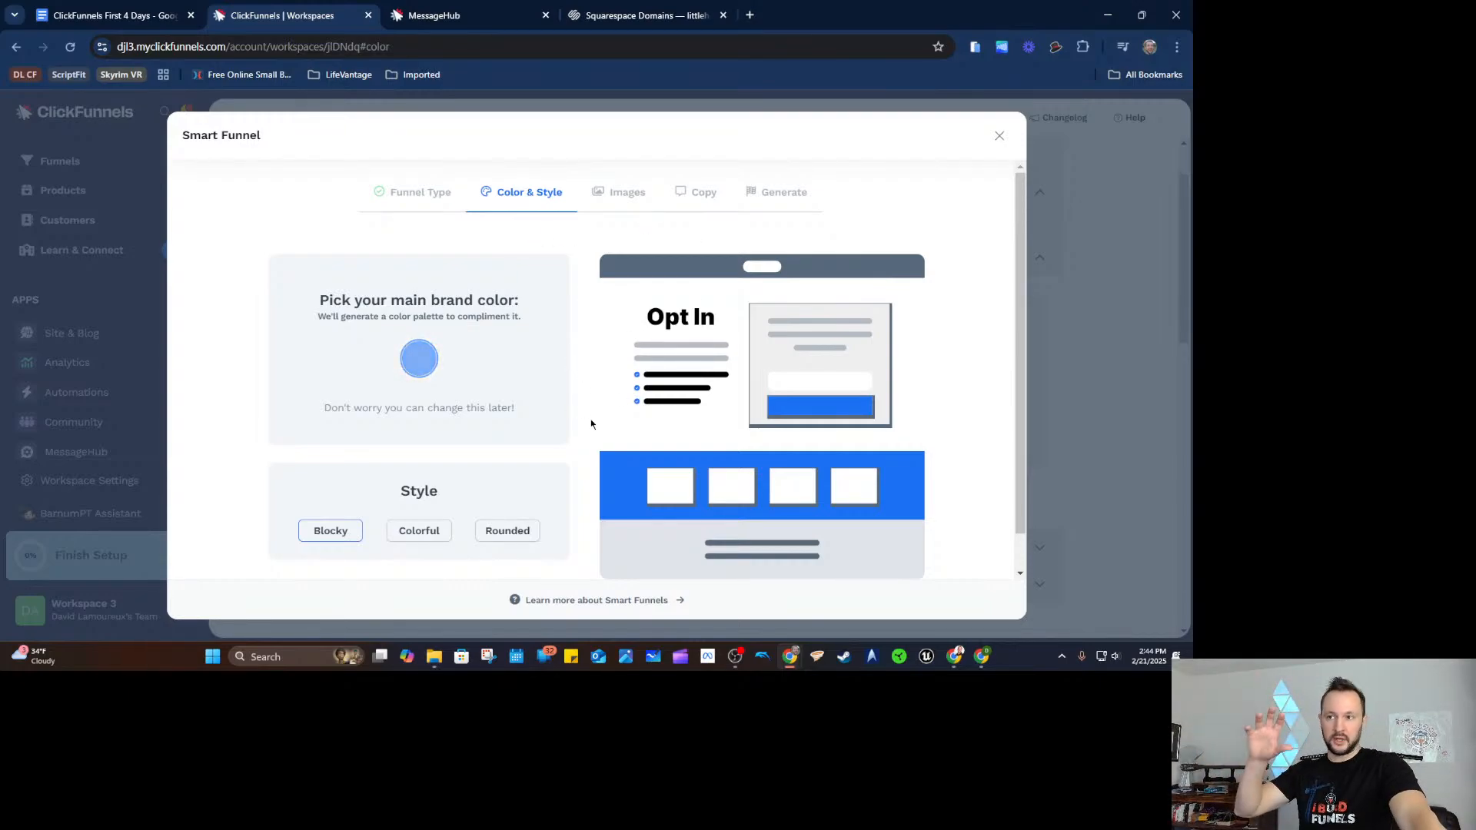
{"action": "scroll", "coordinate": [694, 467], "scroll_direction": "down", "scroll_amount": 1}
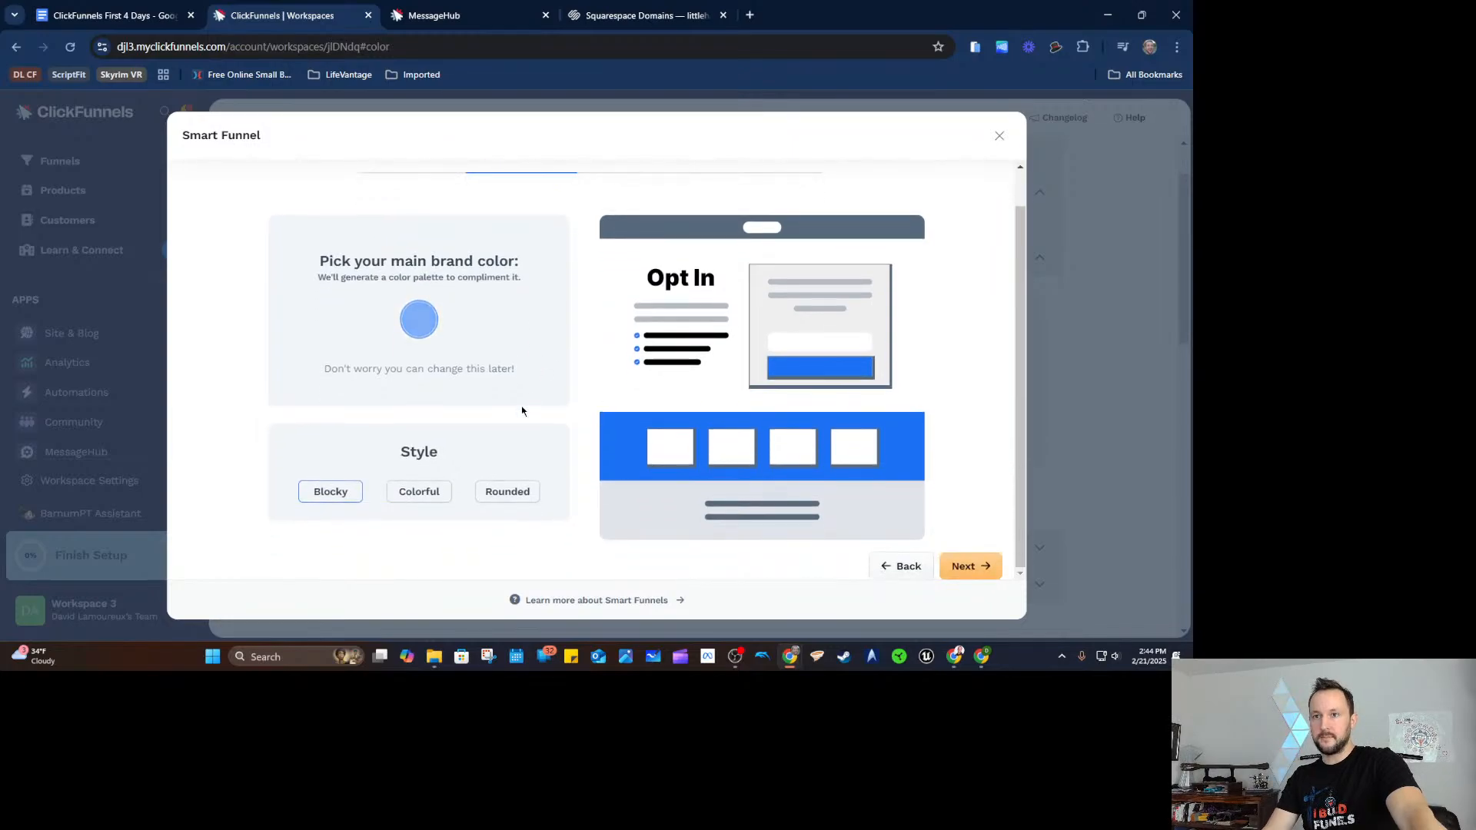
{"action": "double_click", "coordinate": [352, 466]}
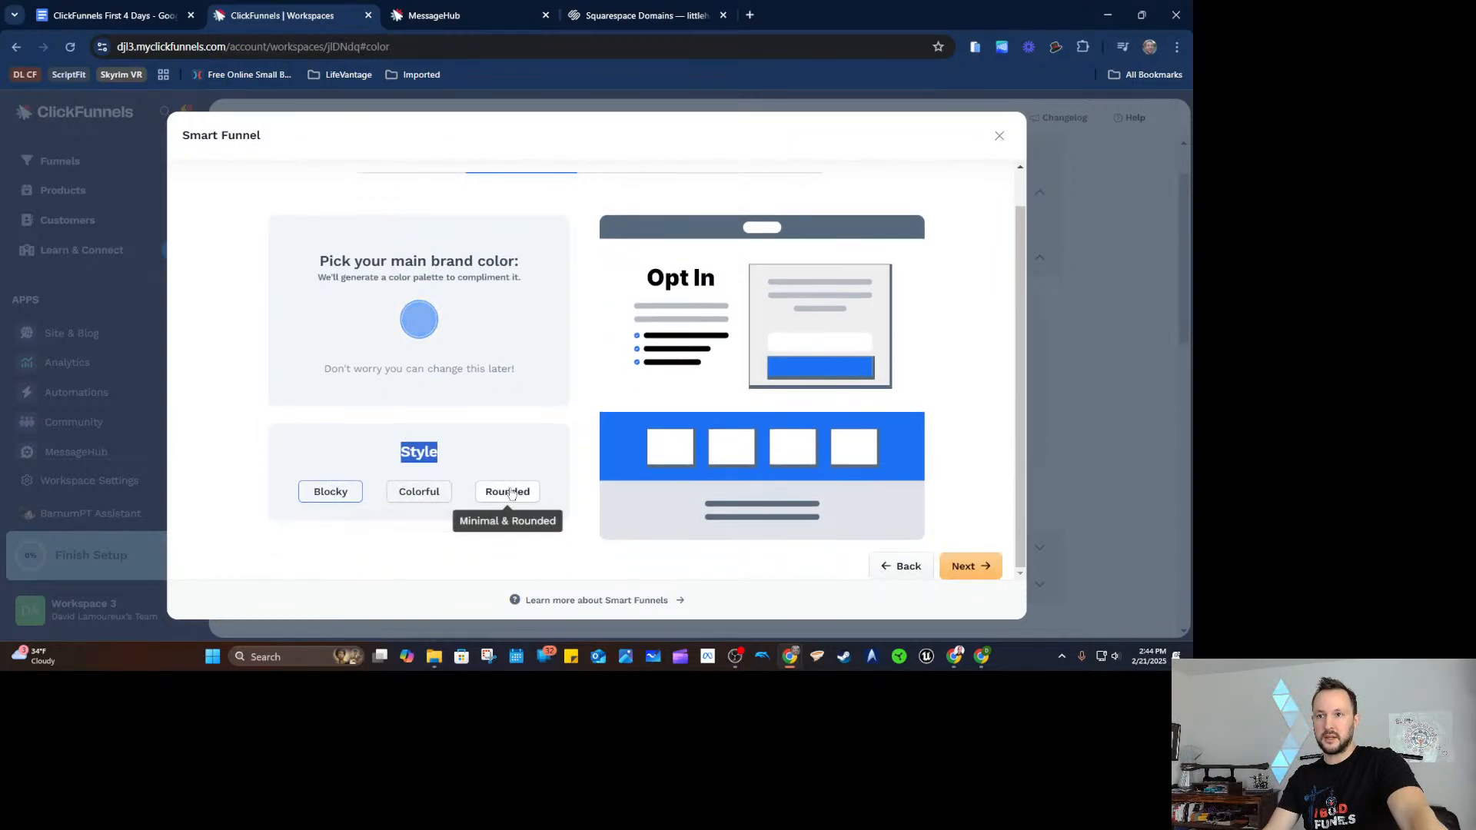
{"action": "left_click", "coordinate": [450, 489]}
{"action": "left_click", "coordinate": [440, 492]}
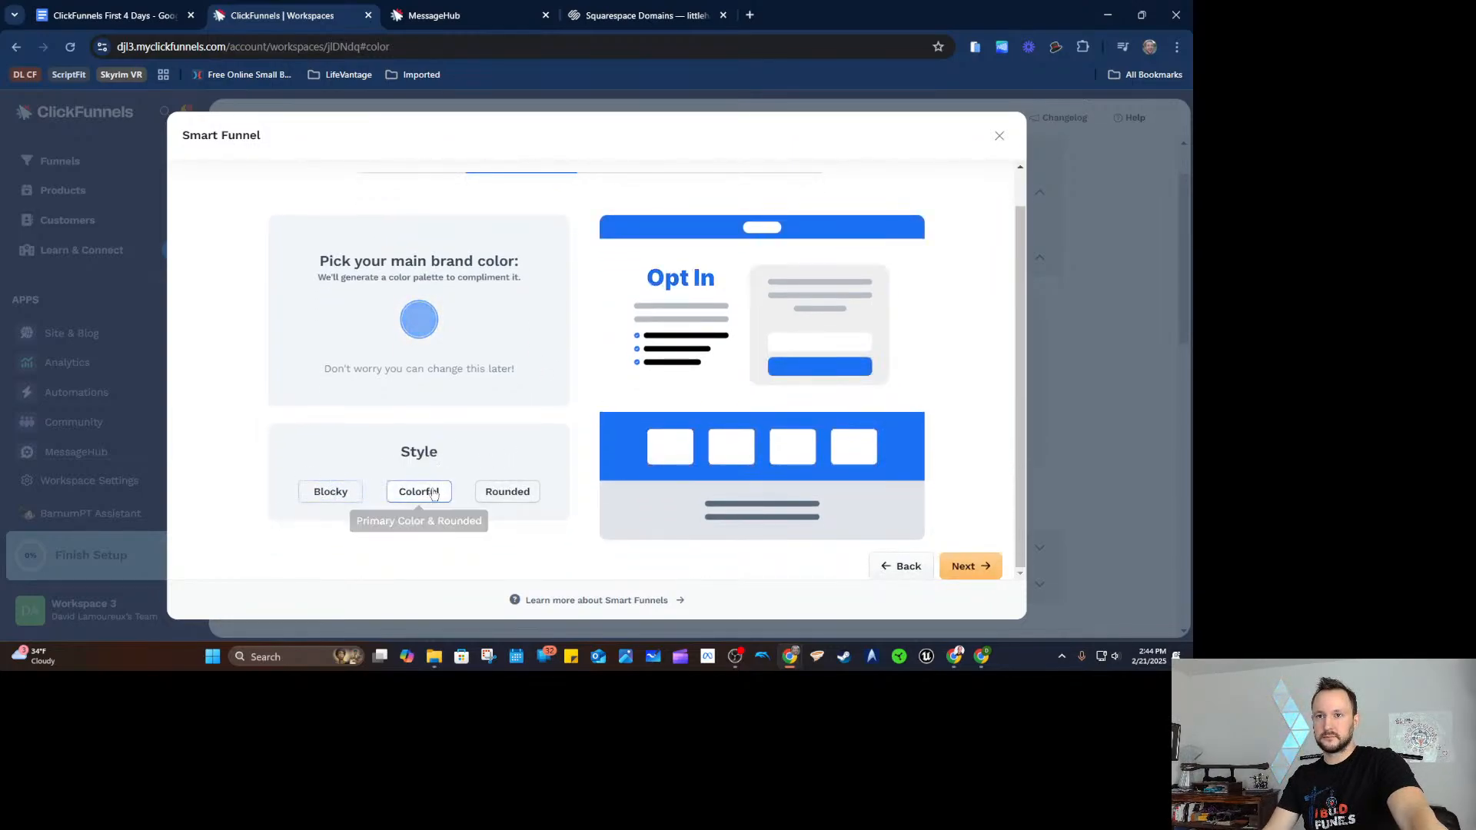
{"action": "left_click", "coordinate": [331, 493]}
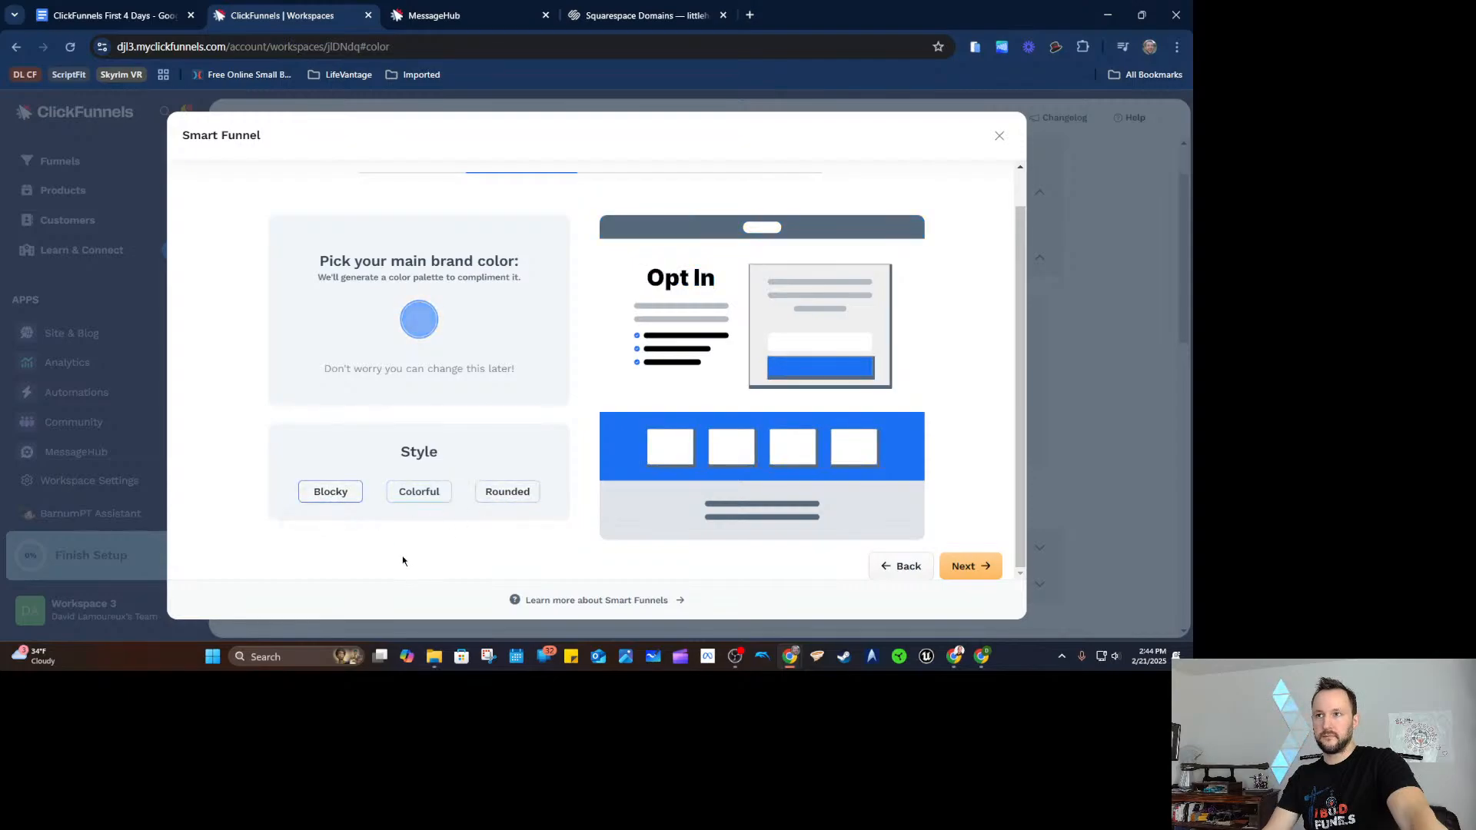
{"action": "left_click", "coordinate": [964, 566]}
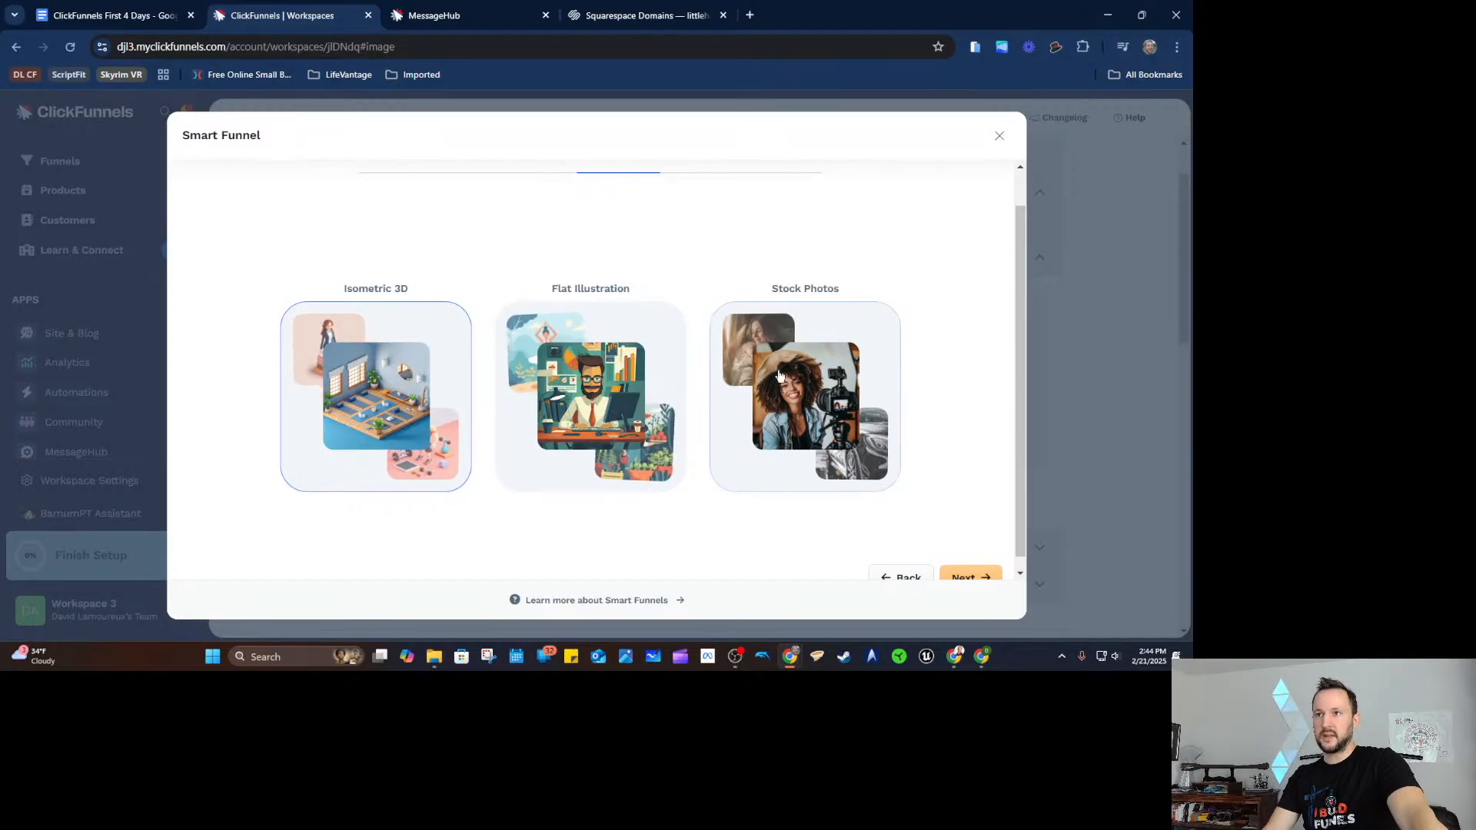
Pick Stock Photos as the funnel's image style and proceed to the Copy step.
{"action": "scroll", "coordinate": [815, 375], "scroll_direction": "up", "scroll_amount": 1}
{"action": "left_click", "coordinate": [863, 431]}
{"action": "scroll", "coordinate": [955, 376], "scroll_direction": "down", "scroll_amount": 1}
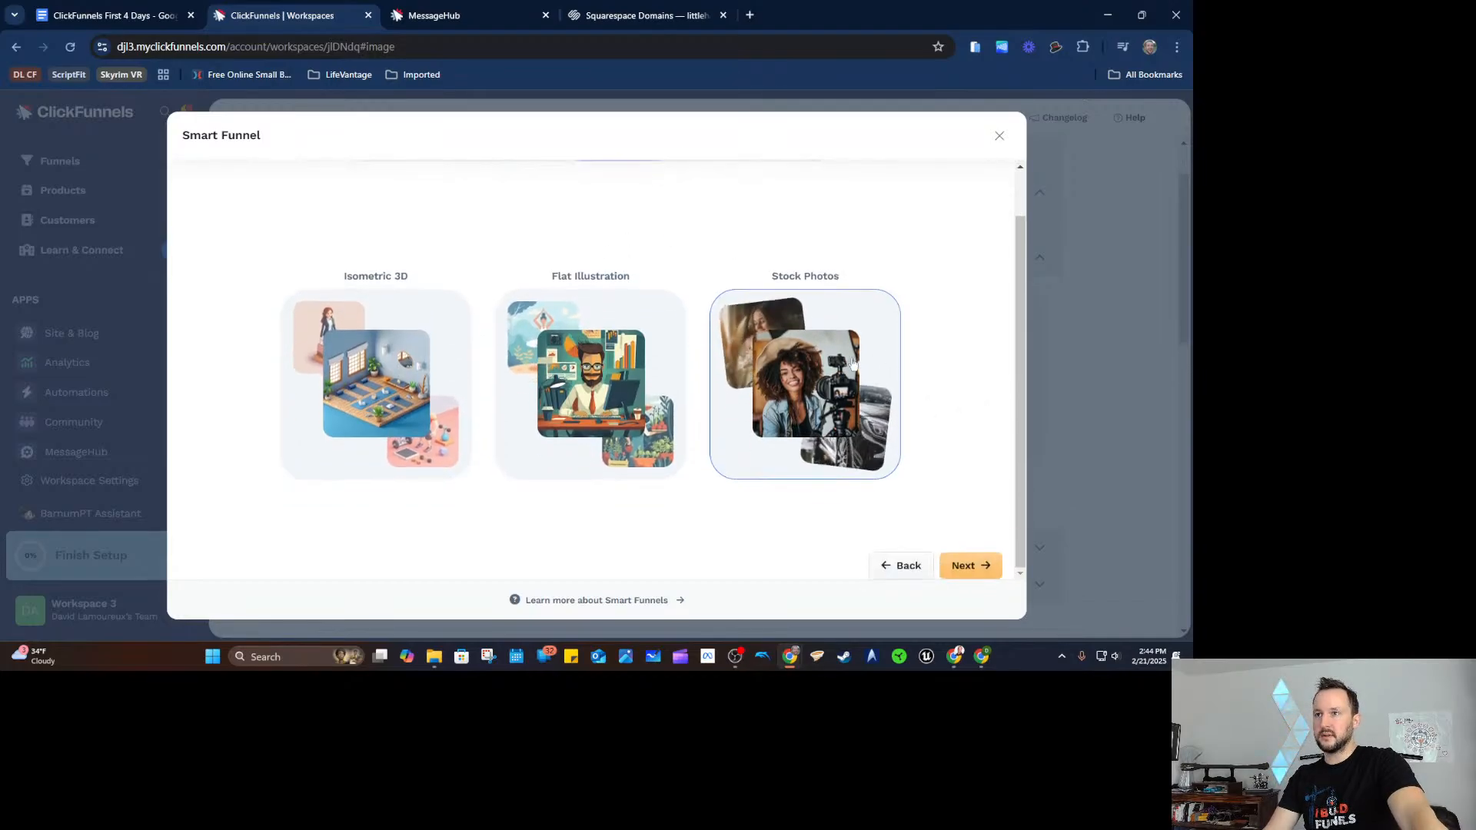
{"action": "left_click", "coordinate": [970, 565]}
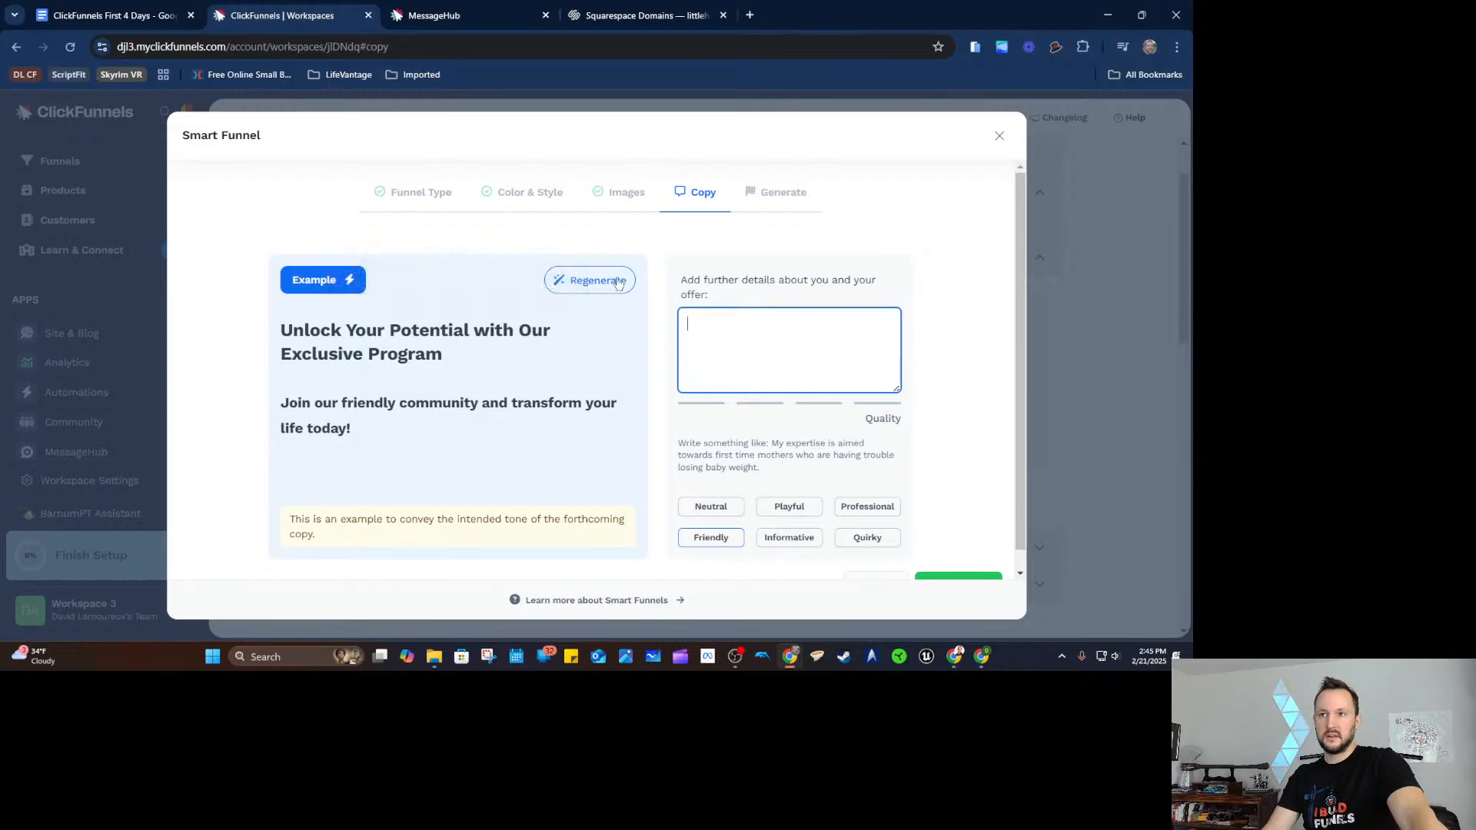
Select the example copy in the offer field and attempt to generate the funnel.
{"action": "left_click_drag", "start_coordinate": [745, 282], "coordinate": [803, 295]}
{"action": "left_click", "coordinate": [803, 296]}
{"action": "scroll", "coordinate": [803, 299], "scroll_direction": "down", "scroll_amount": 1}
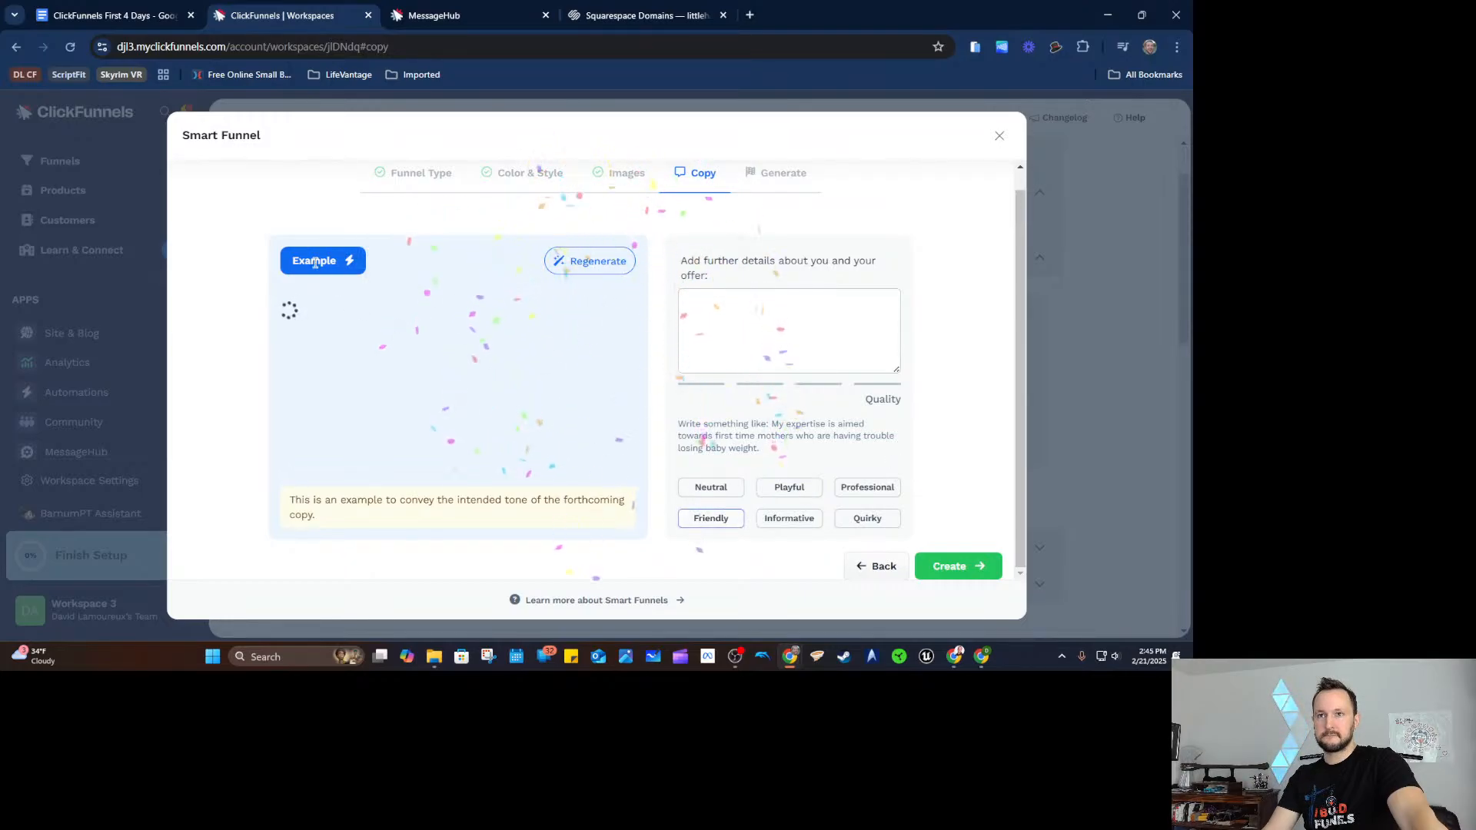
{"action": "left_click", "coordinate": [949, 567]}
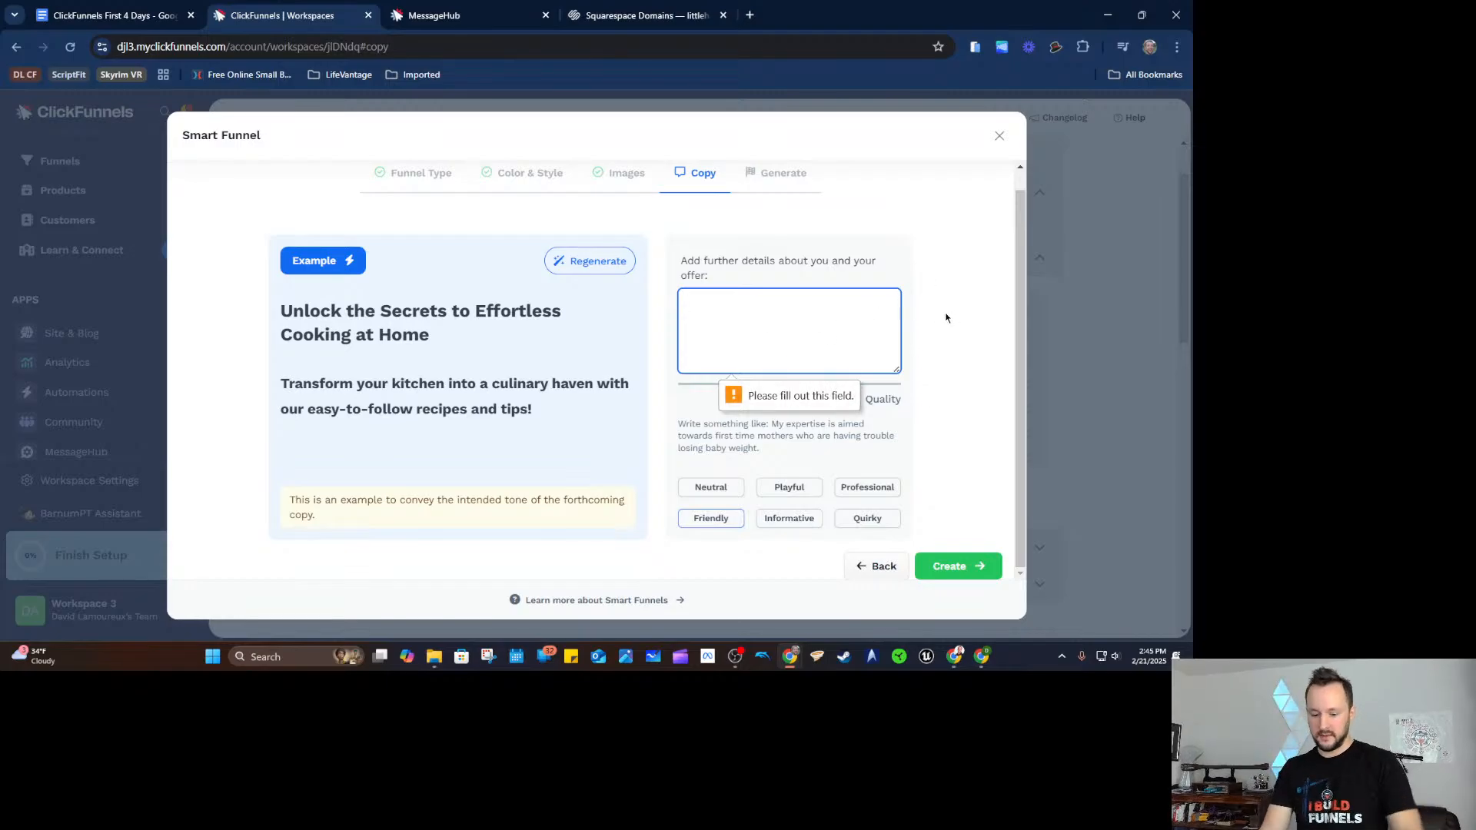
Describe the offer as a free PDF on the best 5 ways for men over 40 to lose weight, then create the funnel.
{"action": "type", "text": "I h"}
{"action": "key", "text": "BackSpace"}
{"action": "type", "text": "am selling"}
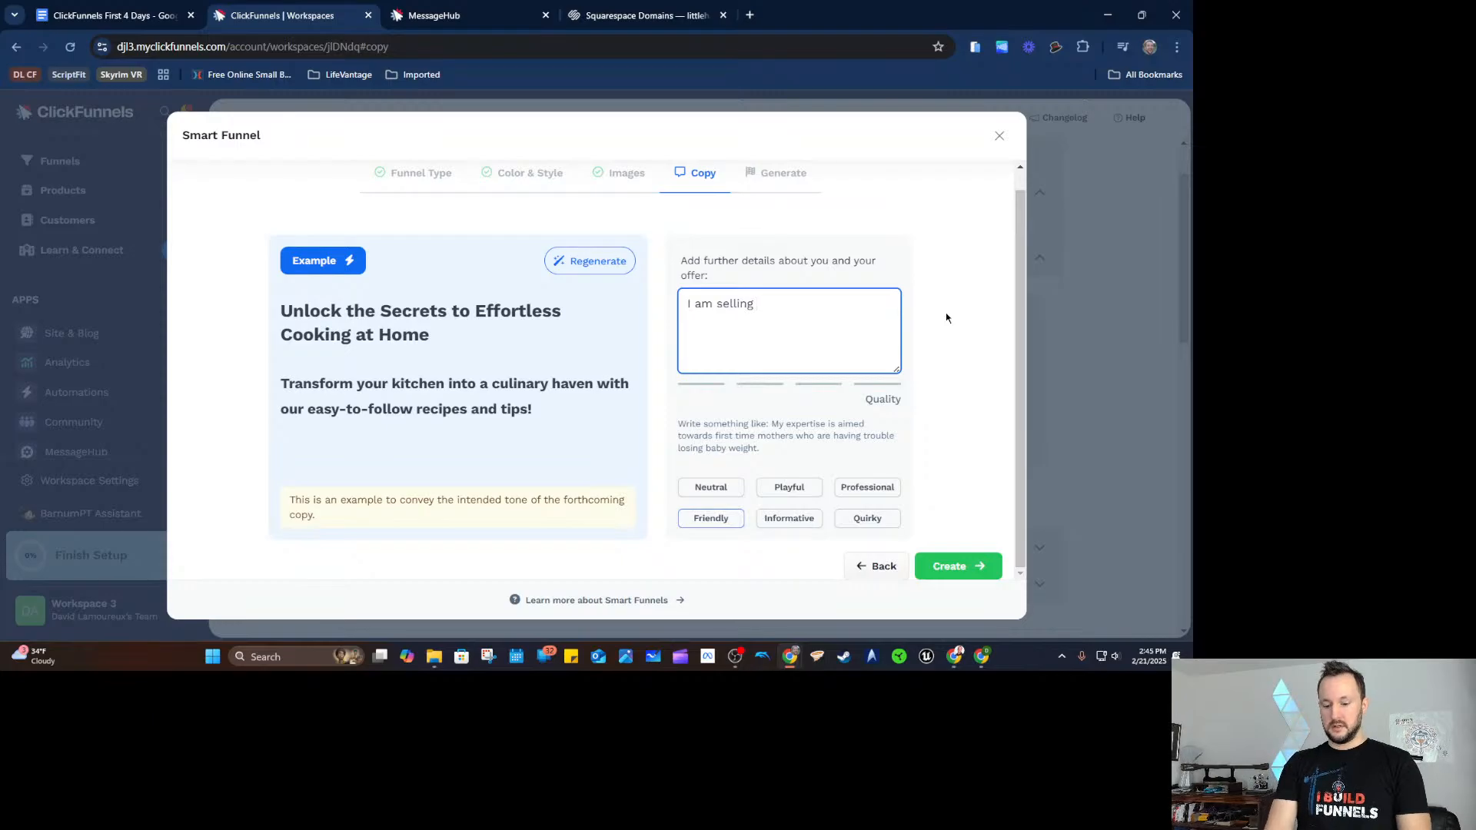
{"action": "key", "text": "BackSpace"}
{"action": "key", "text": "BackSpace"}
{"action": "key", "text": "BackSpace"}
{"action": "key", "text": "BackSpace"}
{"action": "key", "text": "BackSpace"}
{"action": "key", "text": "BackSpace"}
{"action": "key", "text": "BackSpace"}
{"action": "key", "text": "BackSpace"}
{"action": "key", "text": "BackSpace"}
{"action": "key", "text": "BackSpace"}
{"action": "key", "text": "BackSpace"}
{"action": "key", "text": "BackSpace"}
{"action": "type", "text": "f"}
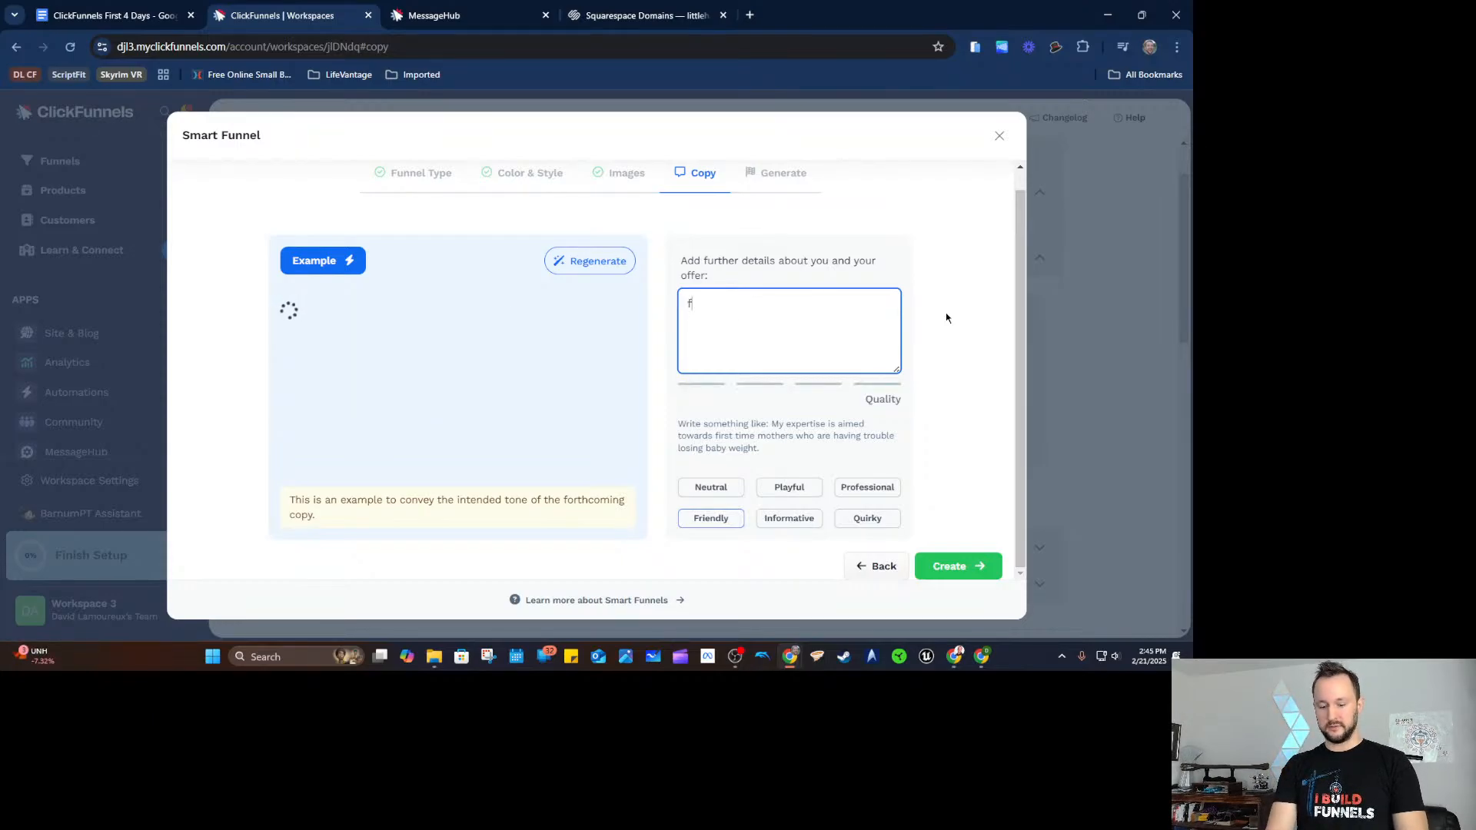
{"action": "type", "text": "ree pdf offer for the bes"}
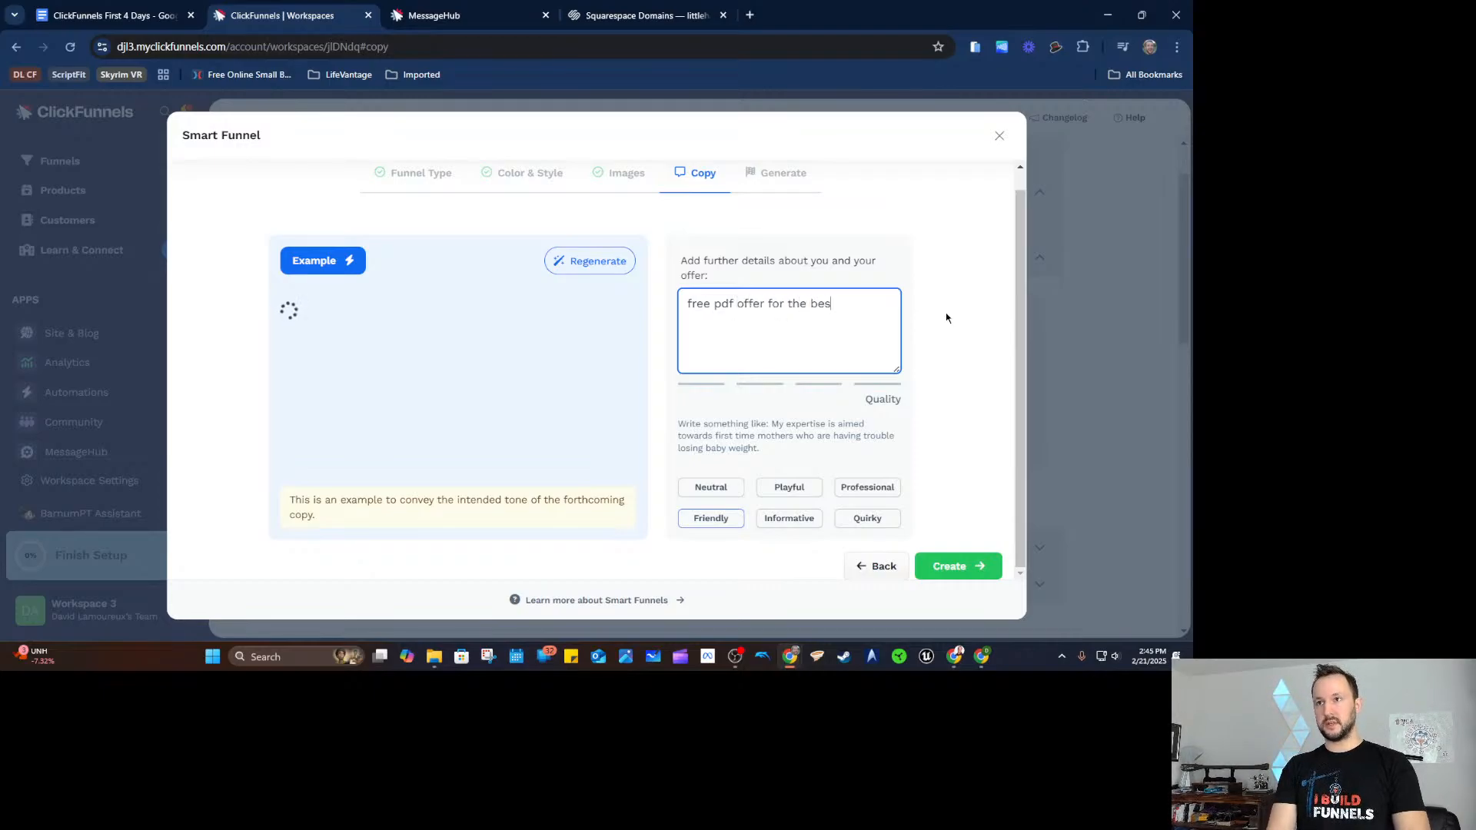
{"action": "type", "text": "t 3 "}
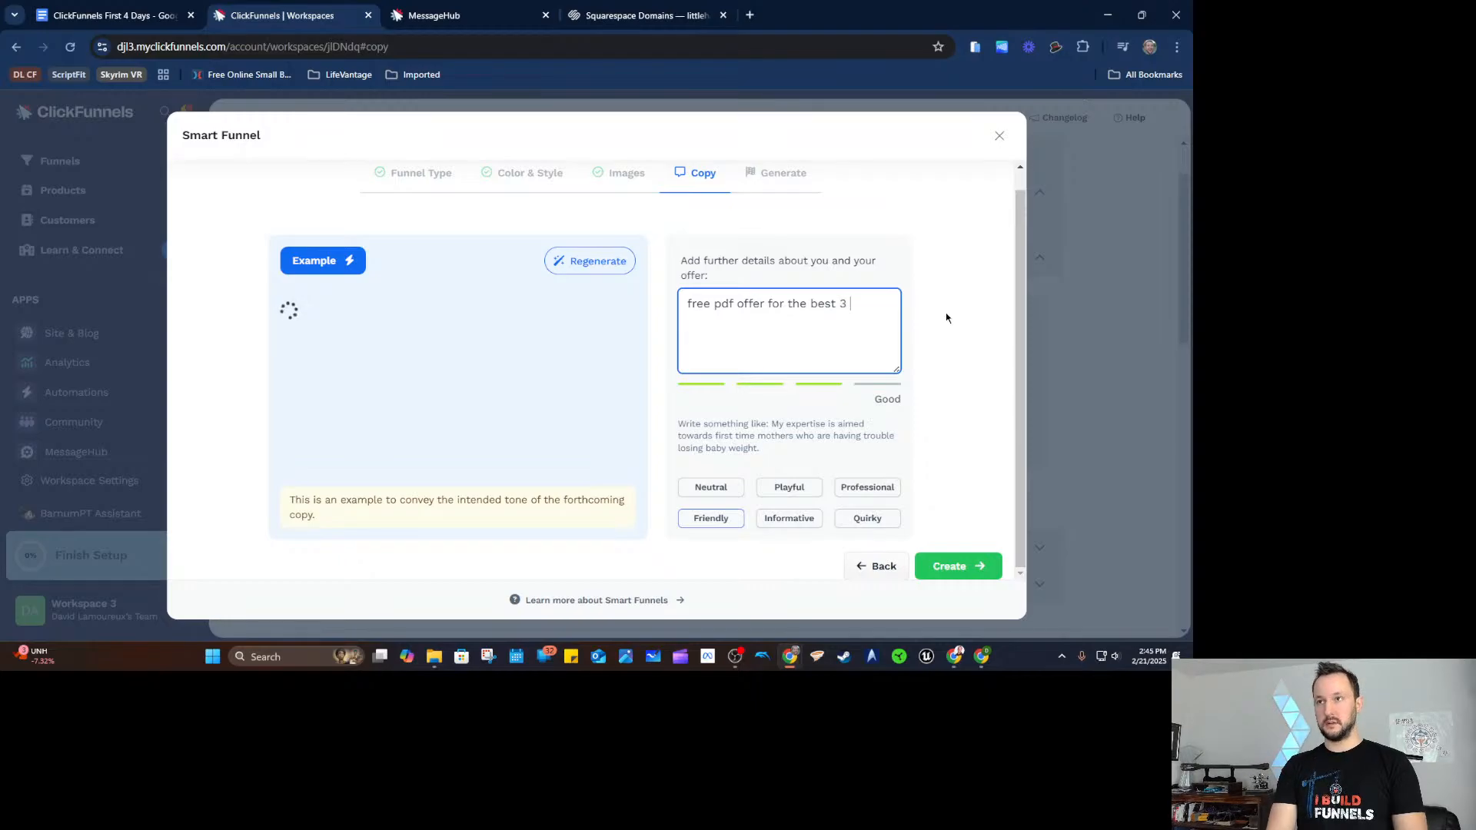
{"action": "type", "text": "ways to lo"}
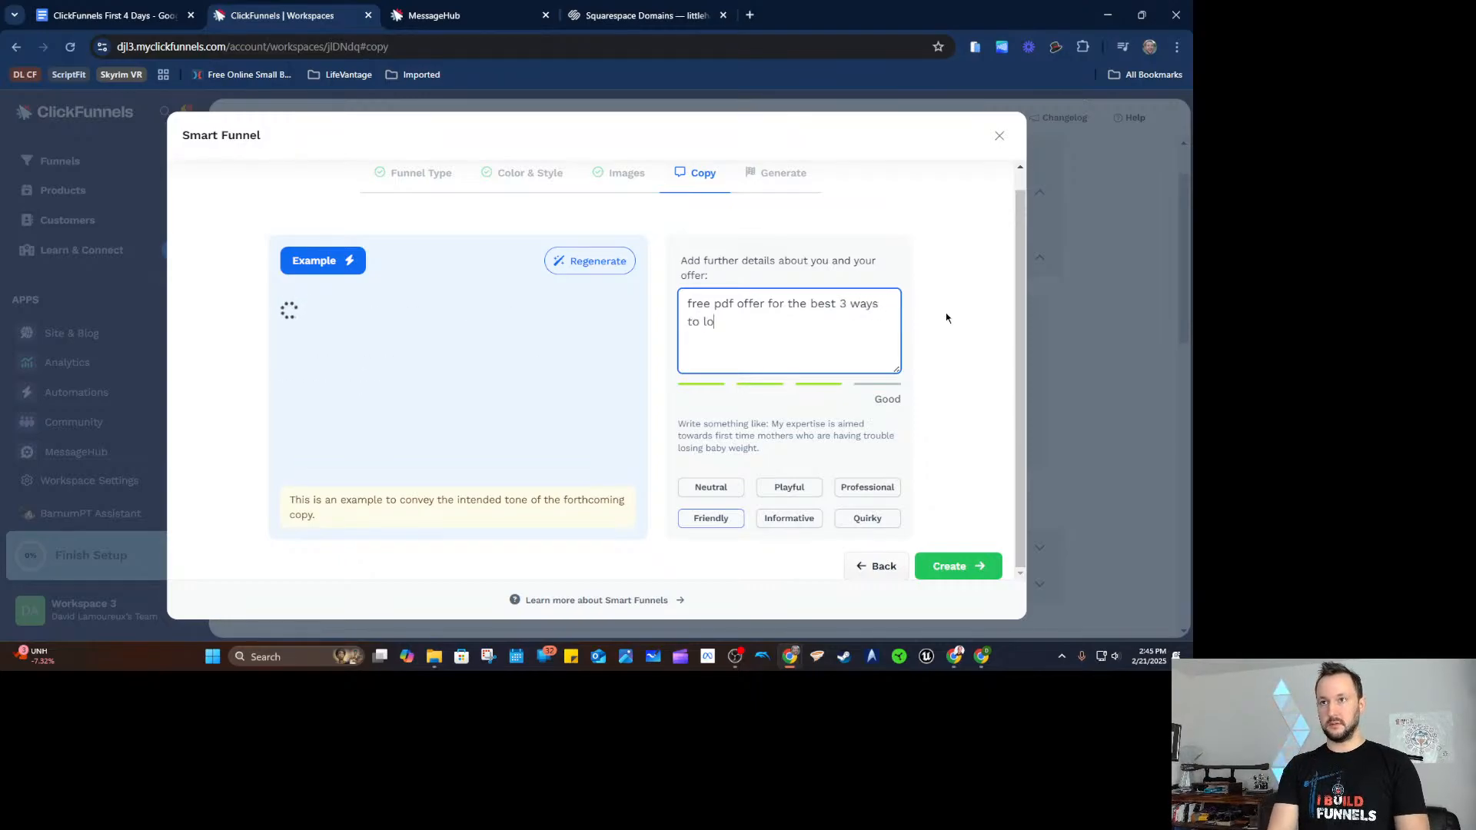
{"action": "type", "text": "se weight if you are a"}
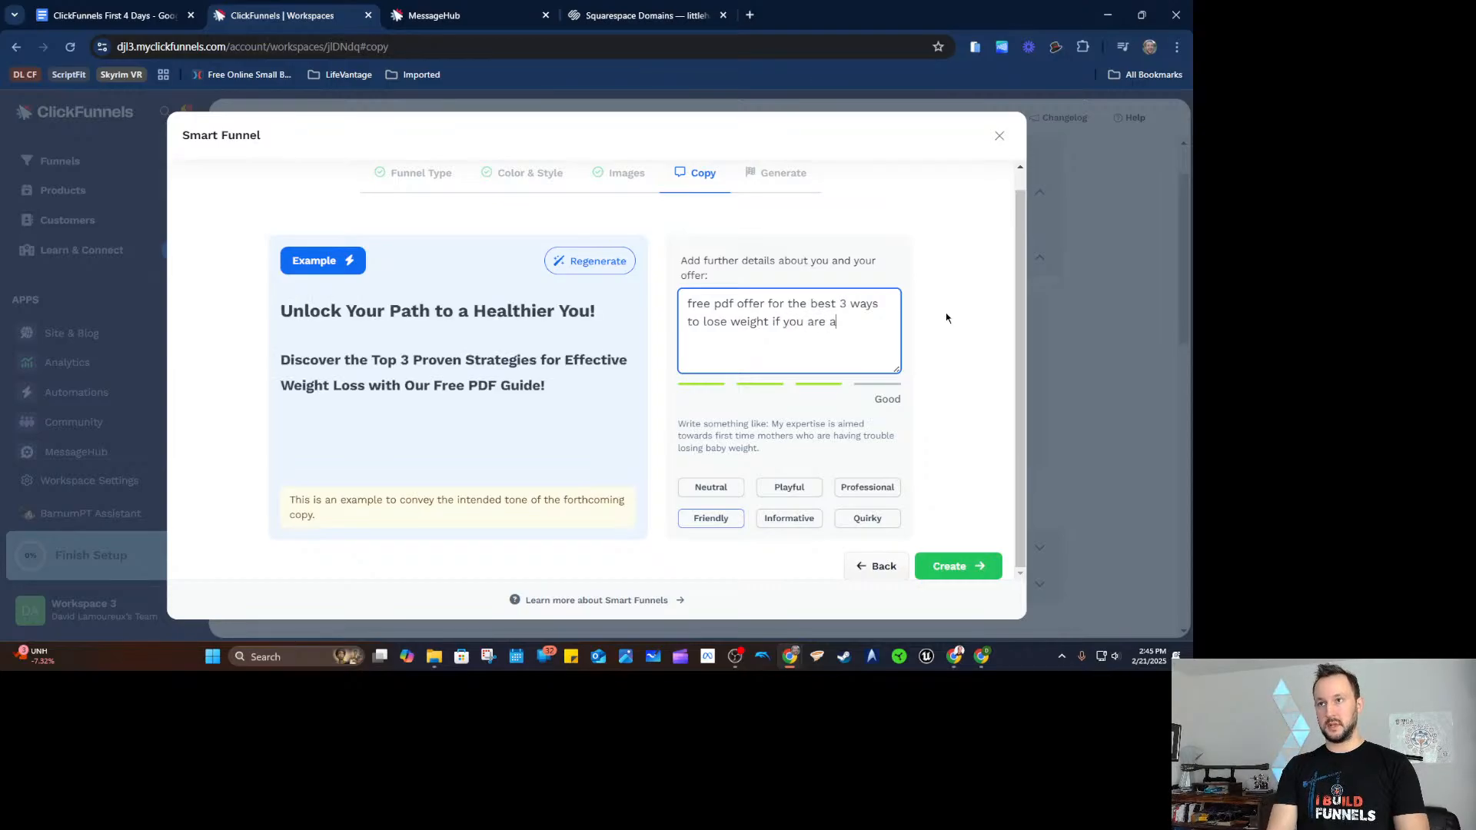
{"action": "type", "text": " man over 40"}
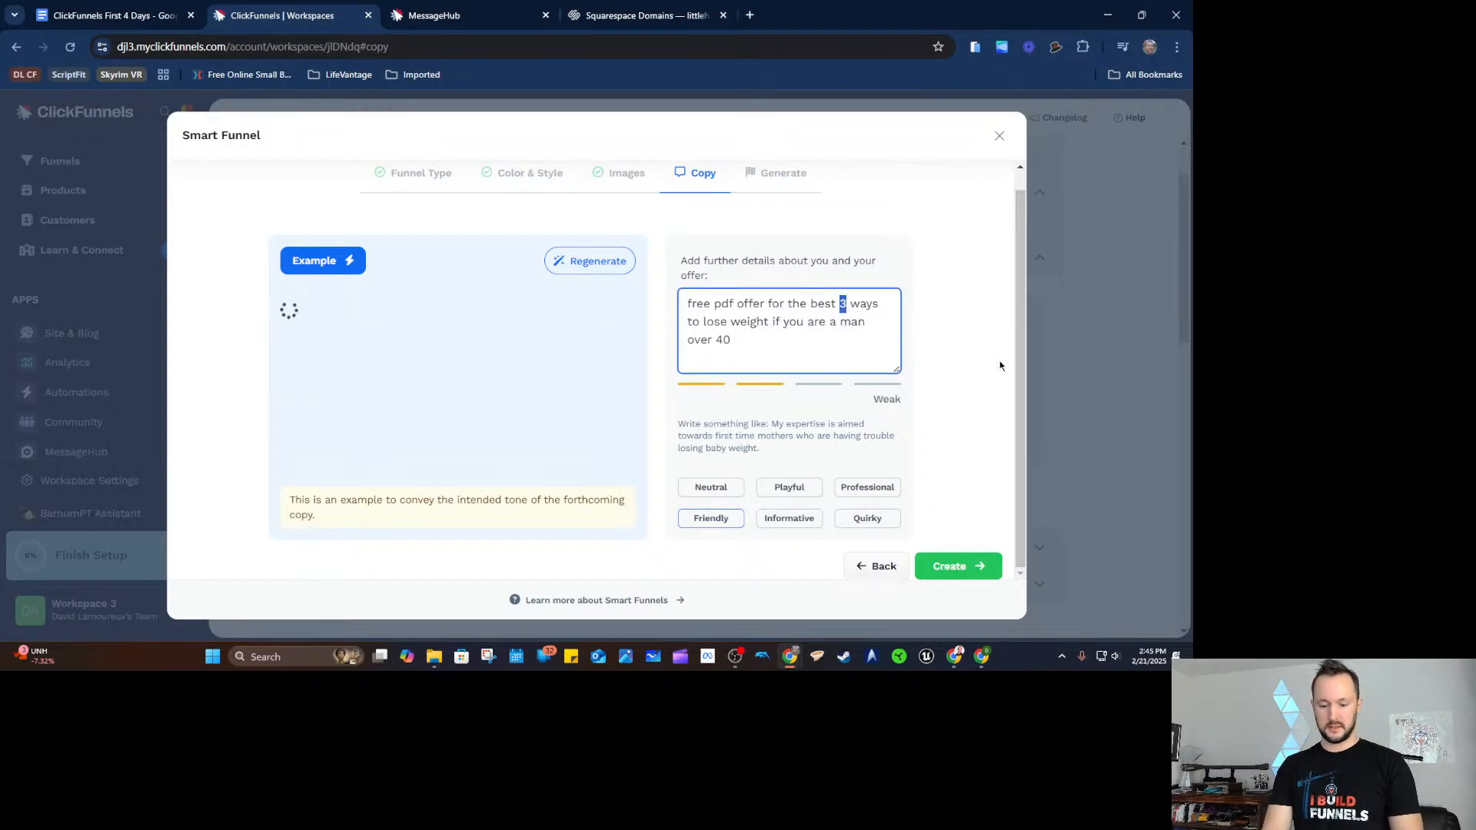
{"action": "type", "text": "5"}
{"action": "left_click", "coordinate": [919, 296]}
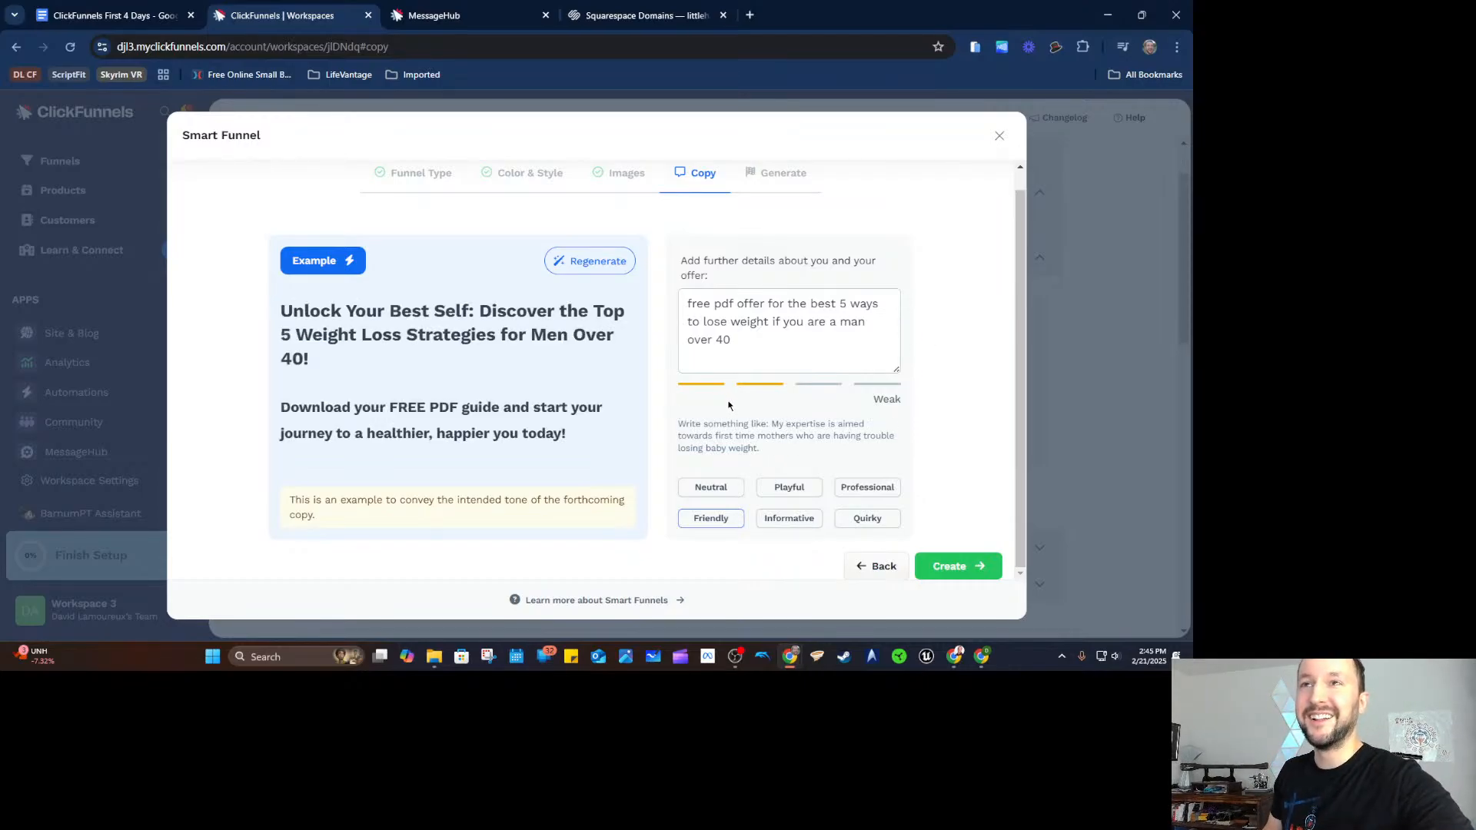
{"action": "left_click", "coordinate": [952, 568]}
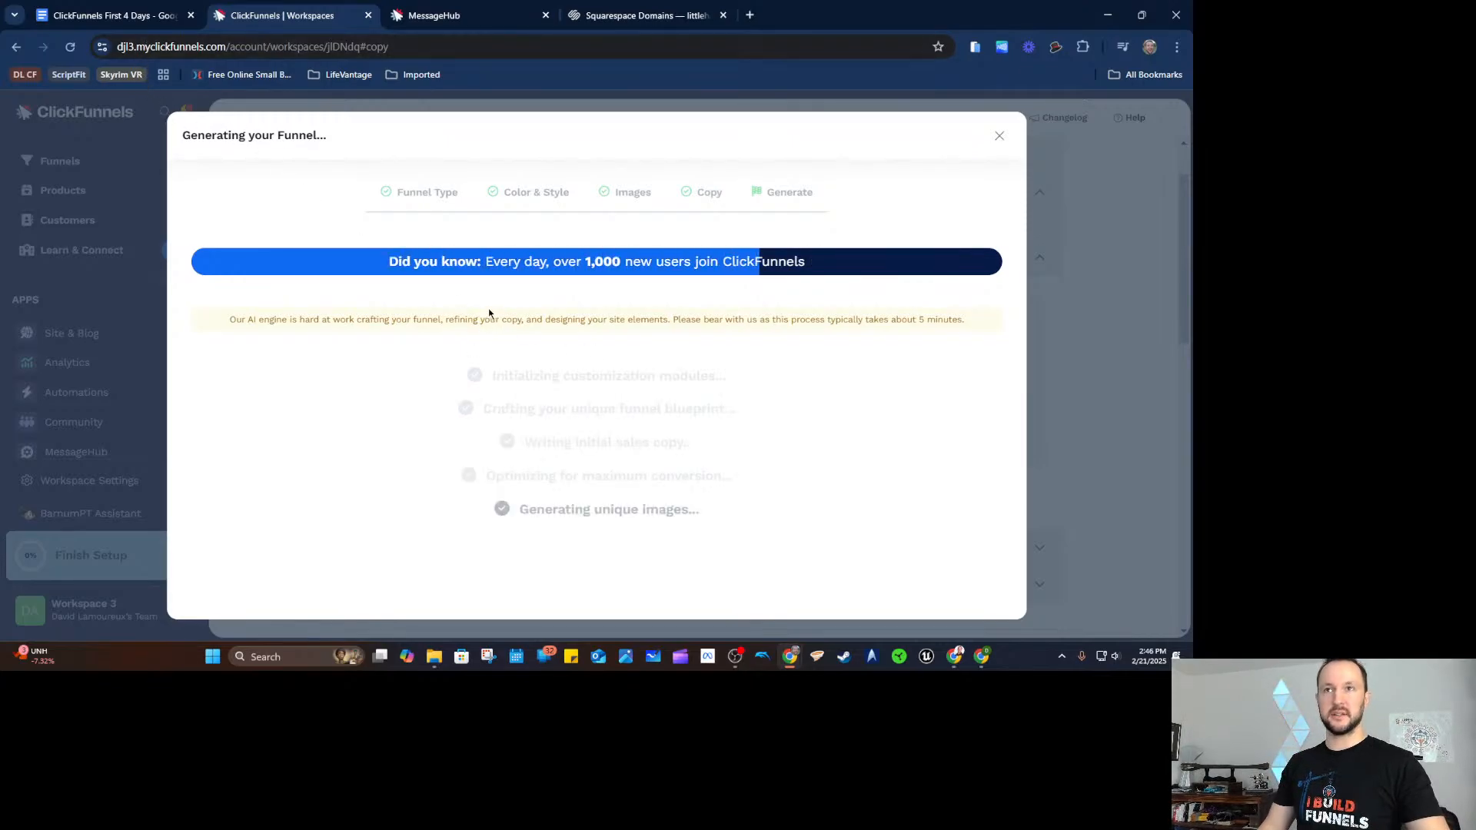
{"action": "left_click", "coordinate": [146, 19]}
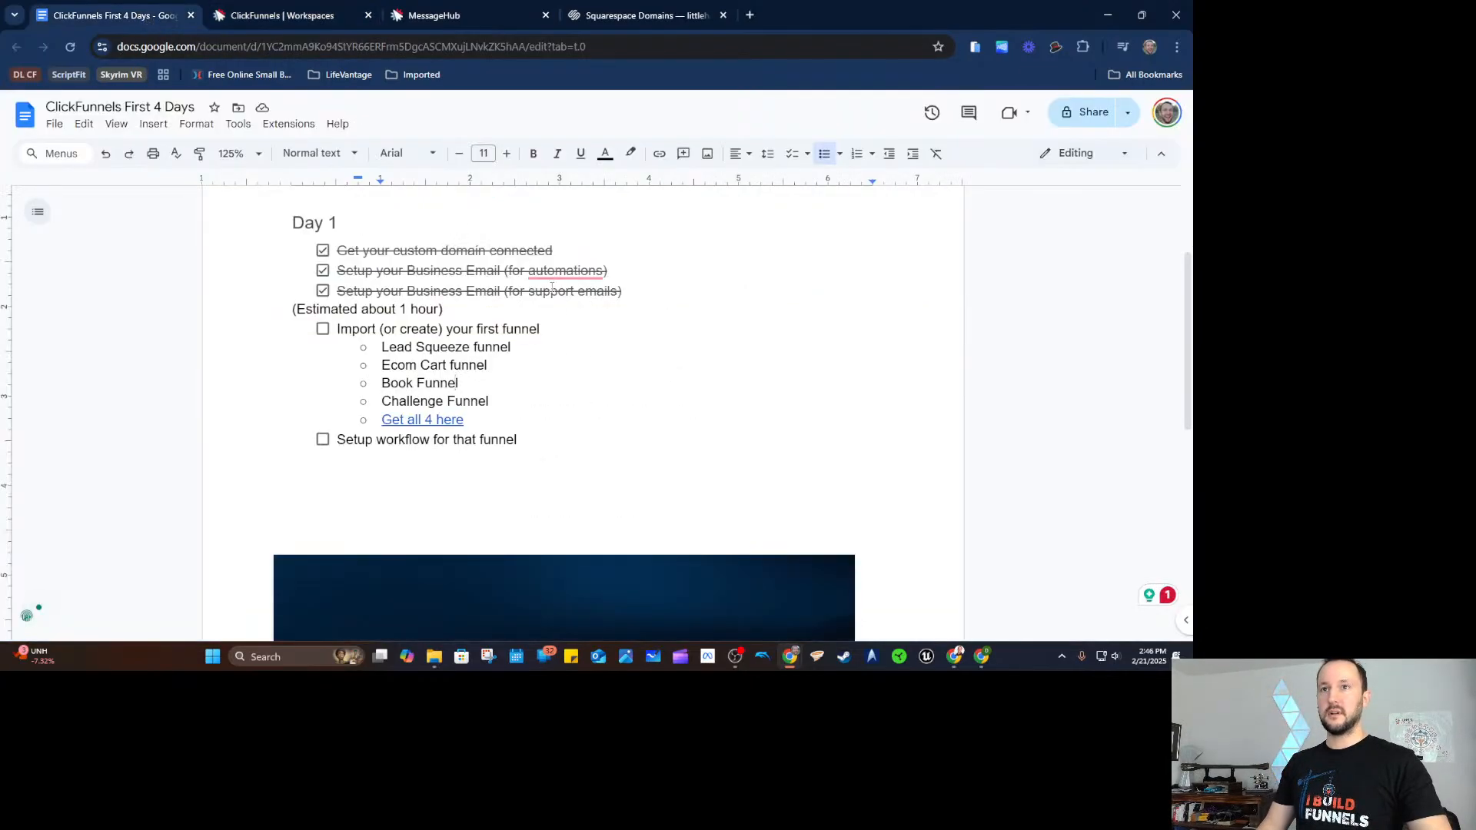
Copy the link address behind 'Get all 4 here' in the checklist.
{"action": "left_click", "coordinate": [439, 418]}
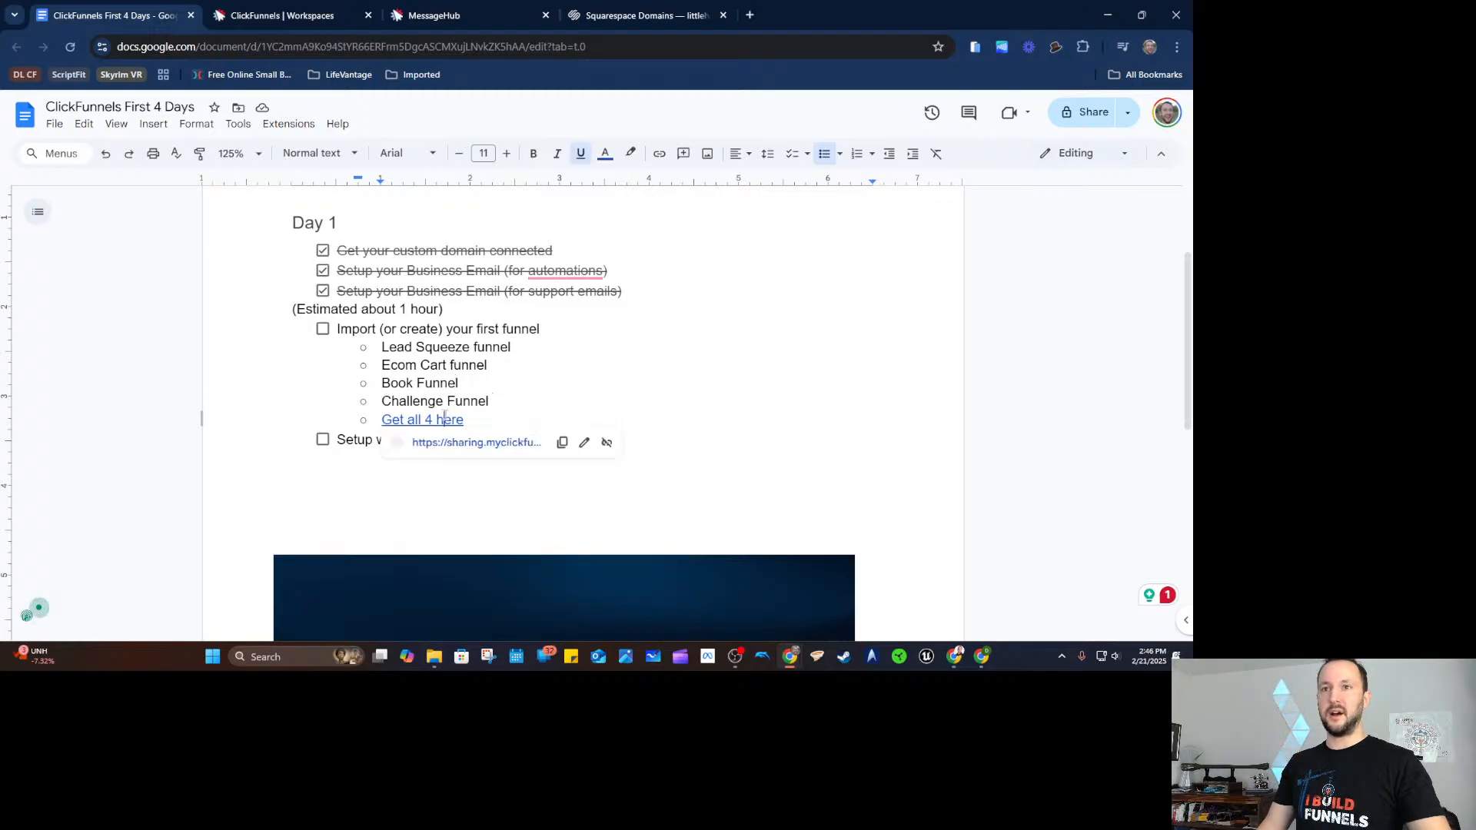
{"action": "left_click", "coordinate": [543, 405]}
{"action": "left_click_drag", "start_coordinate": [447, 347], "coordinate": [478, 386]}
{"action": "left_click", "coordinate": [478, 386]}
{"action": "left_click", "coordinate": [438, 419]}
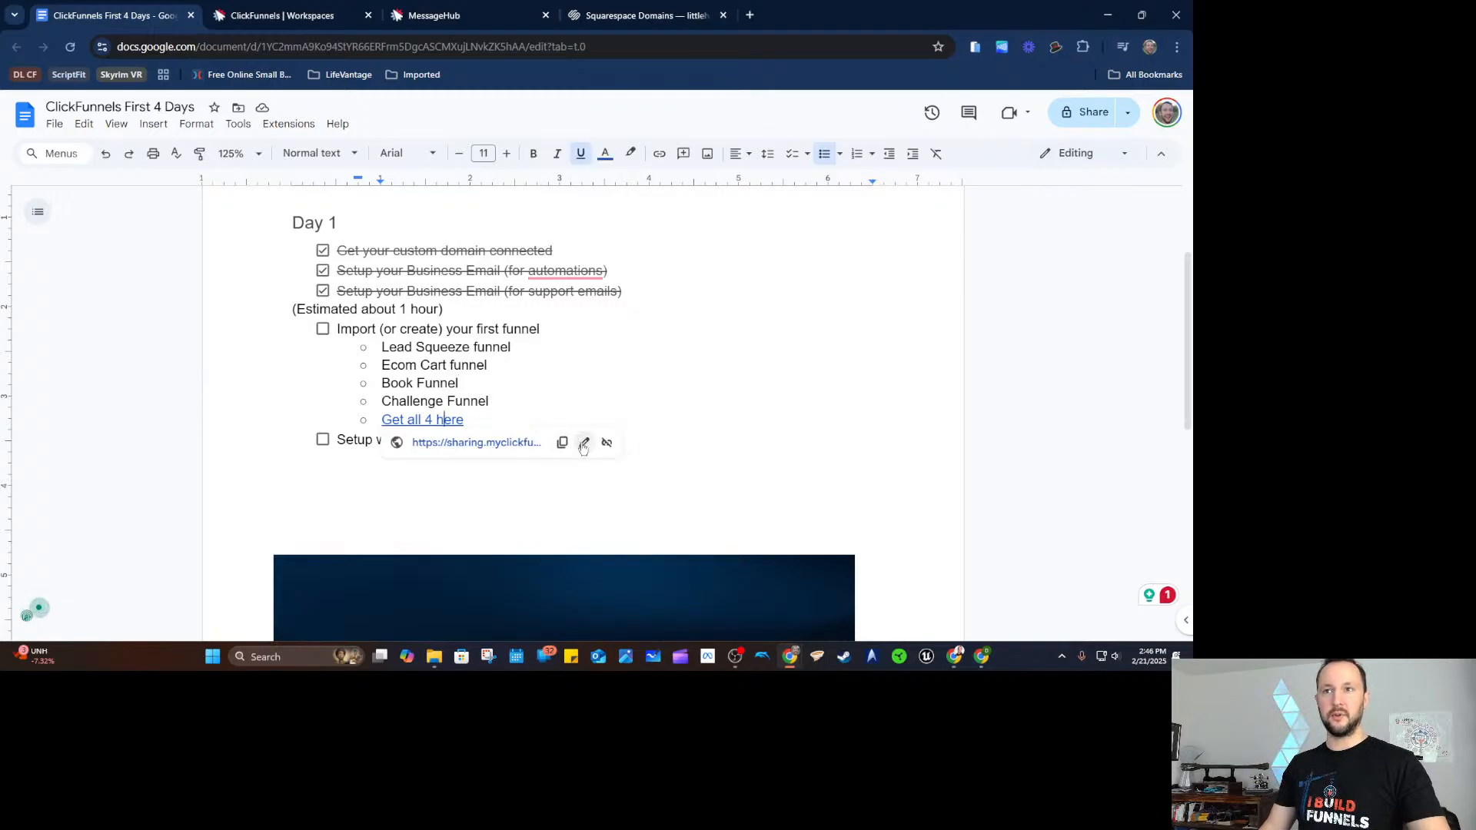
{"action": "left_click", "coordinate": [561, 442]}
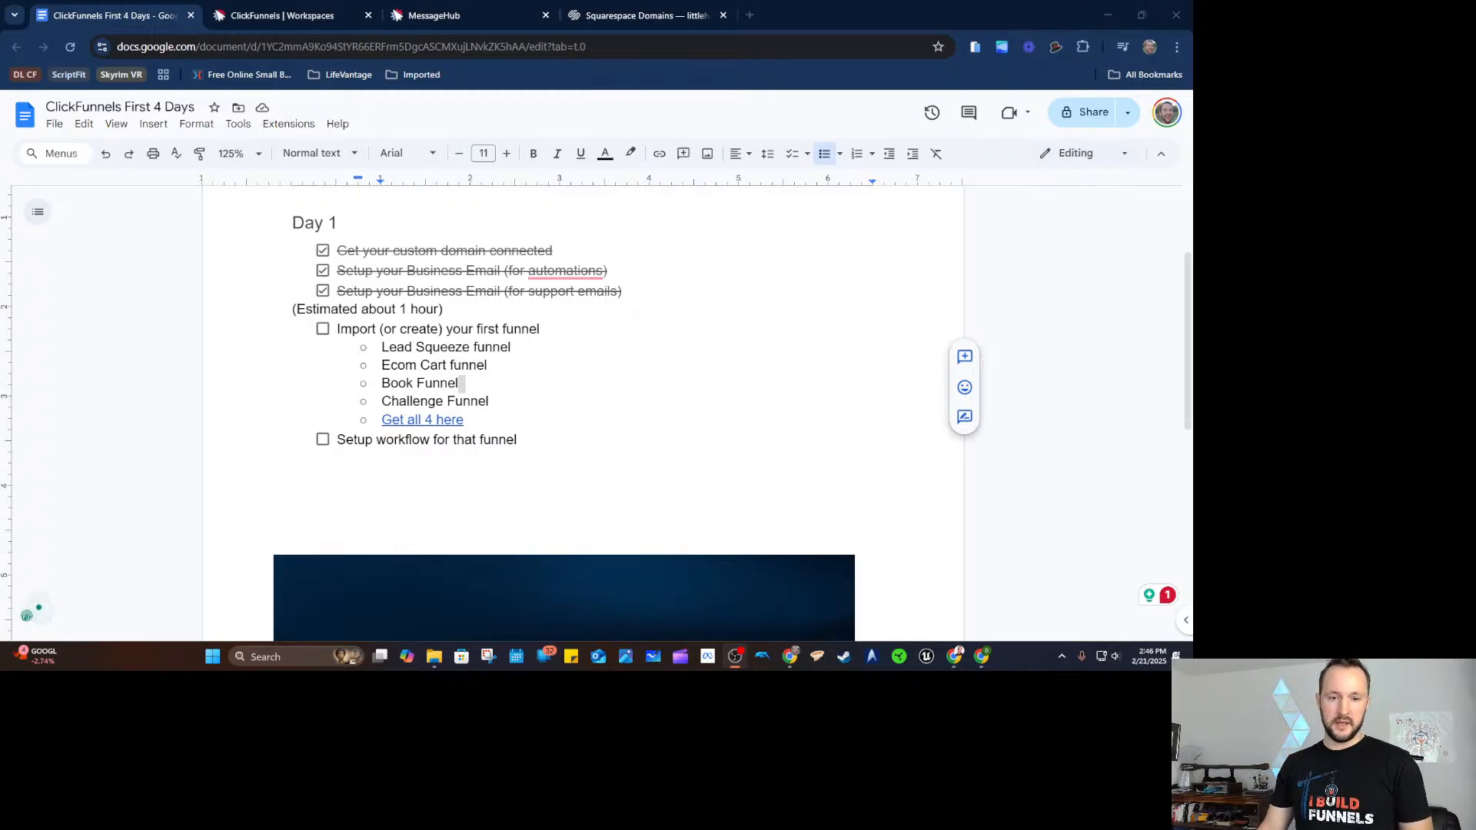
Return the finished smart funnel to the ClickFunnels workspace dashboard.
{"action": "left_click", "coordinate": [411, 367]}
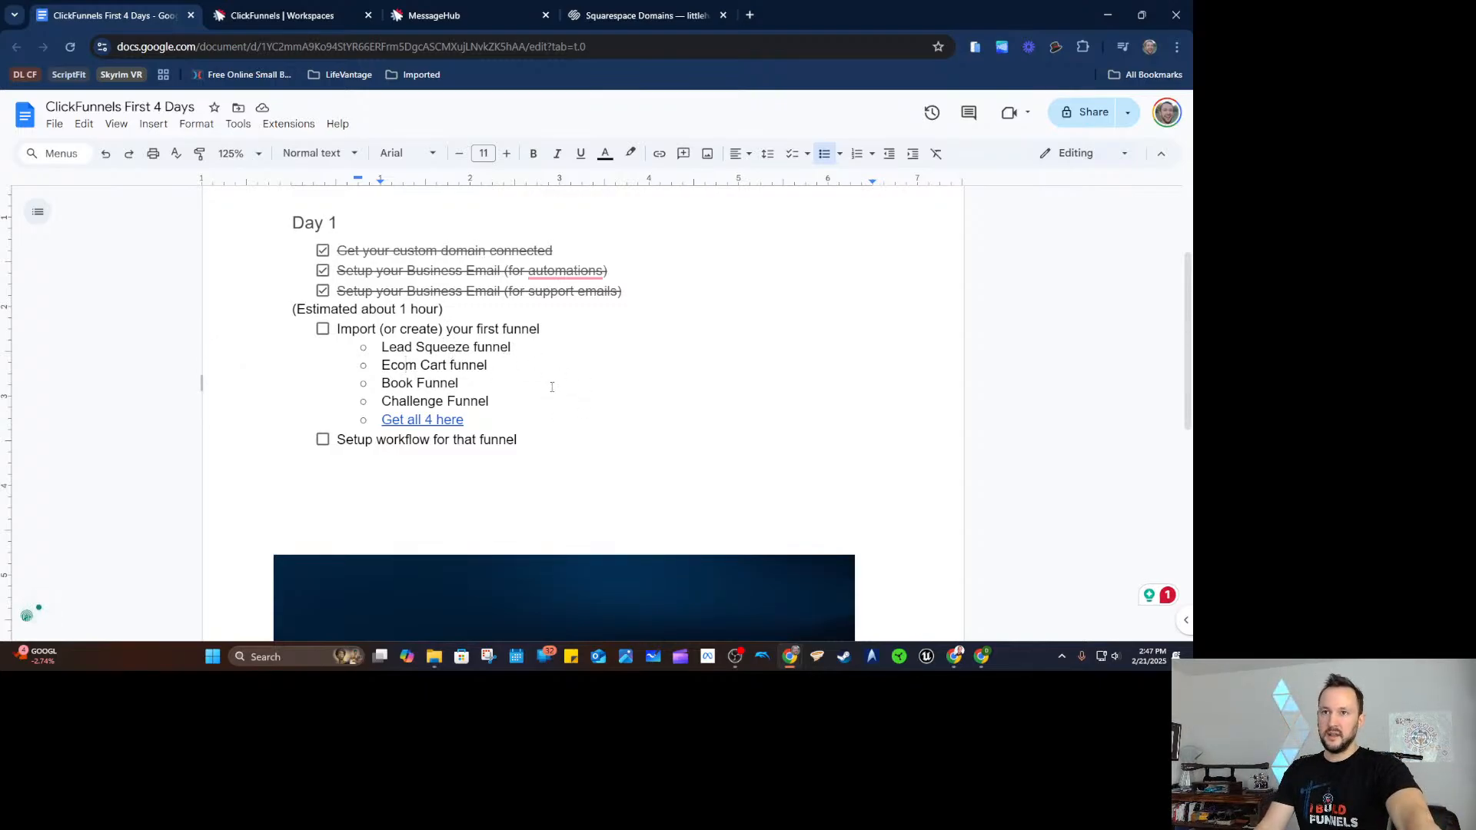
{"action": "left_click", "coordinate": [329, 17]}
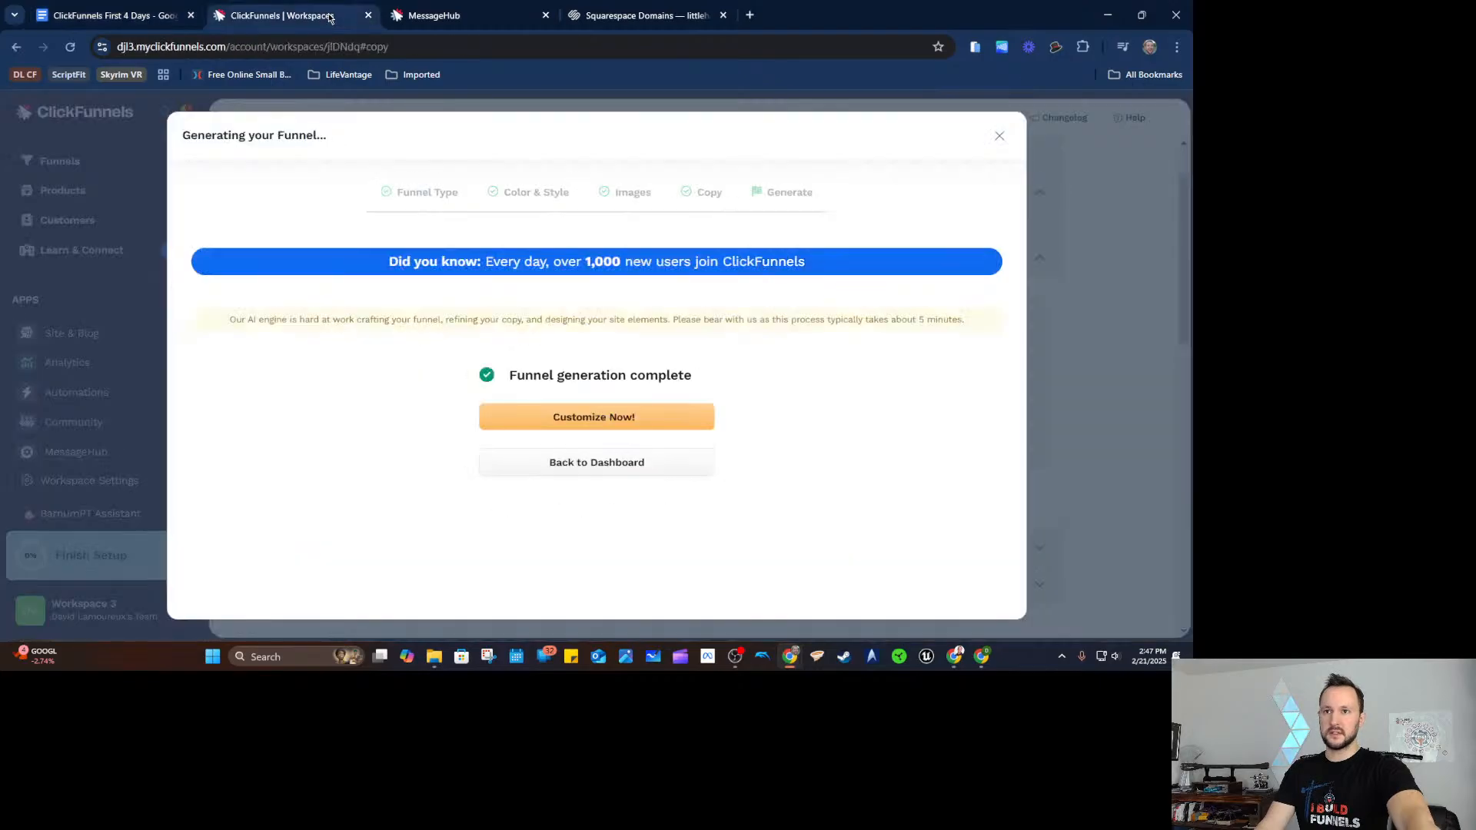
{"action": "left_click", "coordinate": [606, 465]}
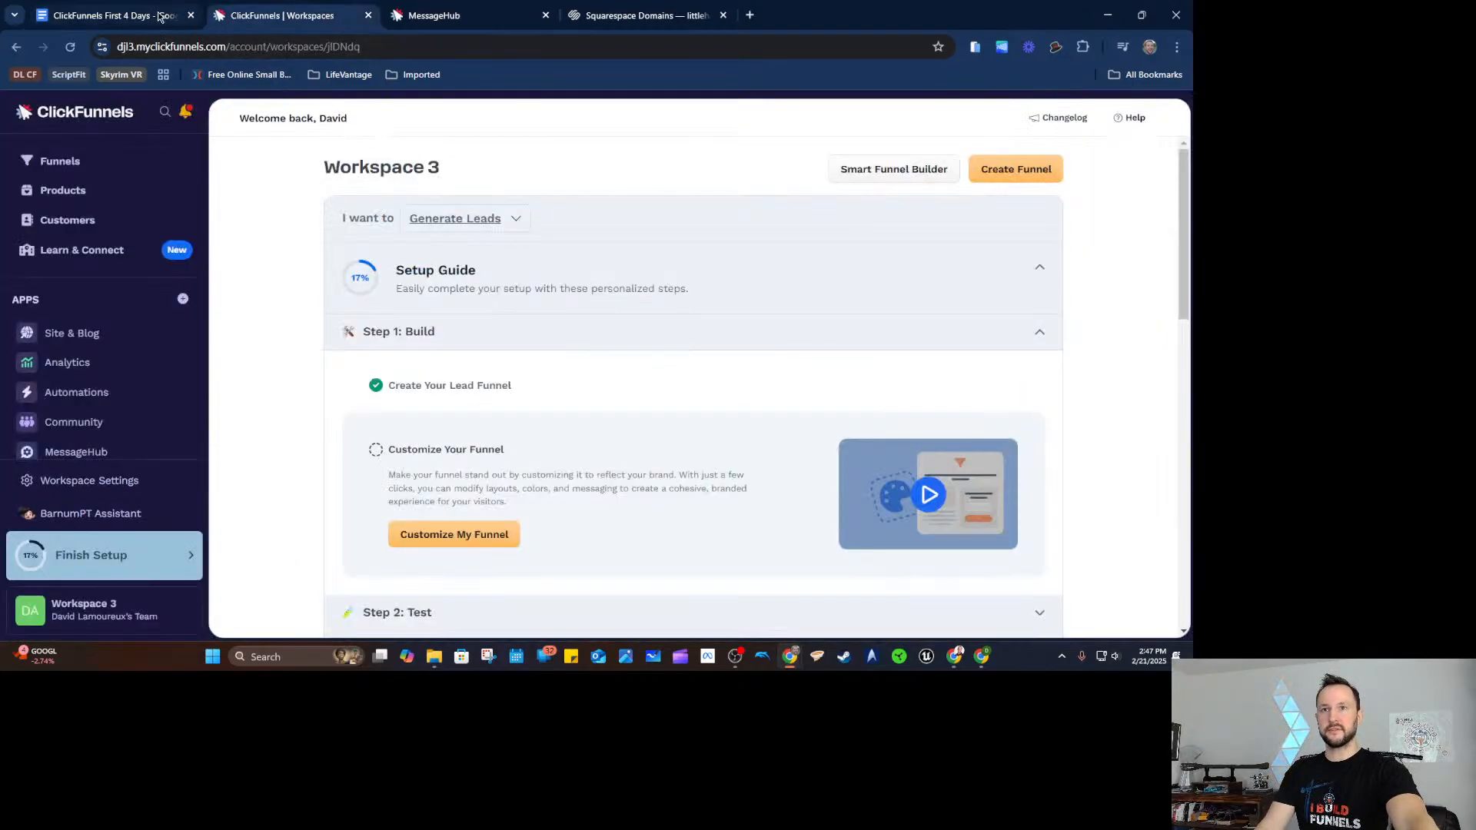
{"action": "left_click", "coordinate": [149, 17]}
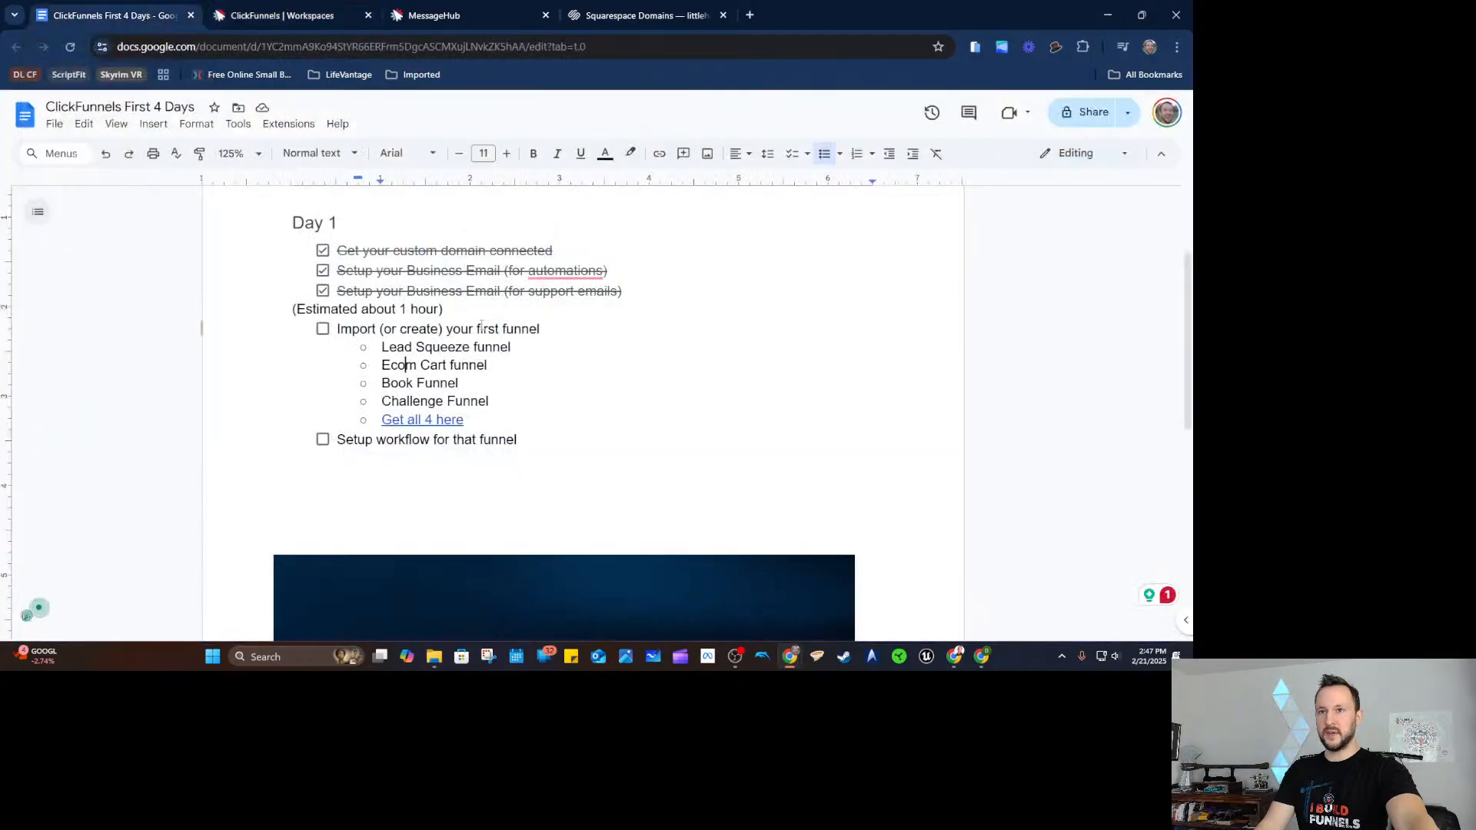
{"action": "left_click_drag", "start_coordinate": [390, 365], "coordinate": [496, 401]}
{"action": "left_click", "coordinate": [468, 365]}
{"action": "left_click", "coordinate": [462, 382]}
{"action": "left_click", "coordinate": [496, 400]}
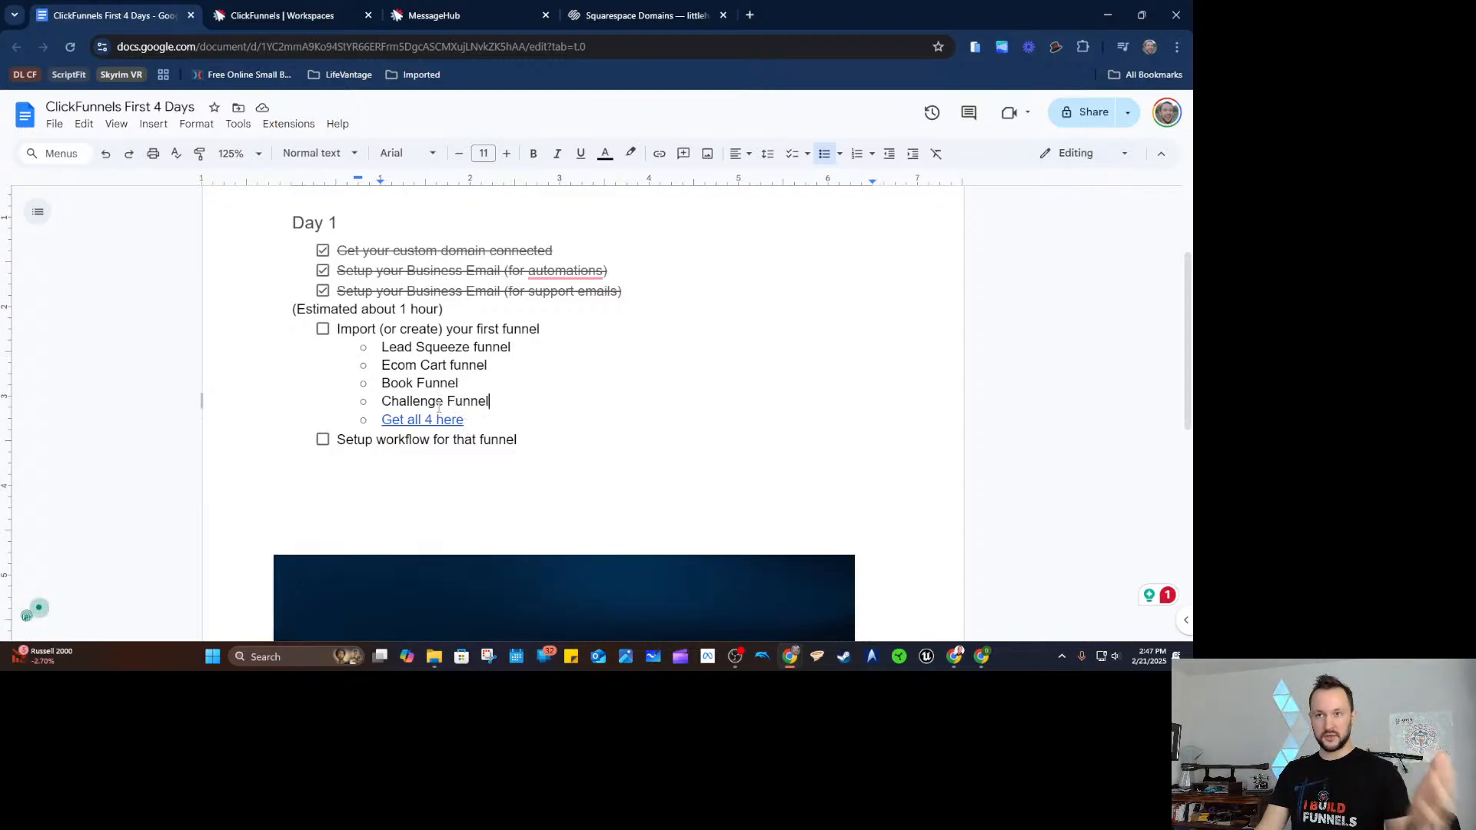
Set the ClickFunnels workspace goal to Sell Digital Products.
{"action": "left_click", "coordinate": [319, 23]}
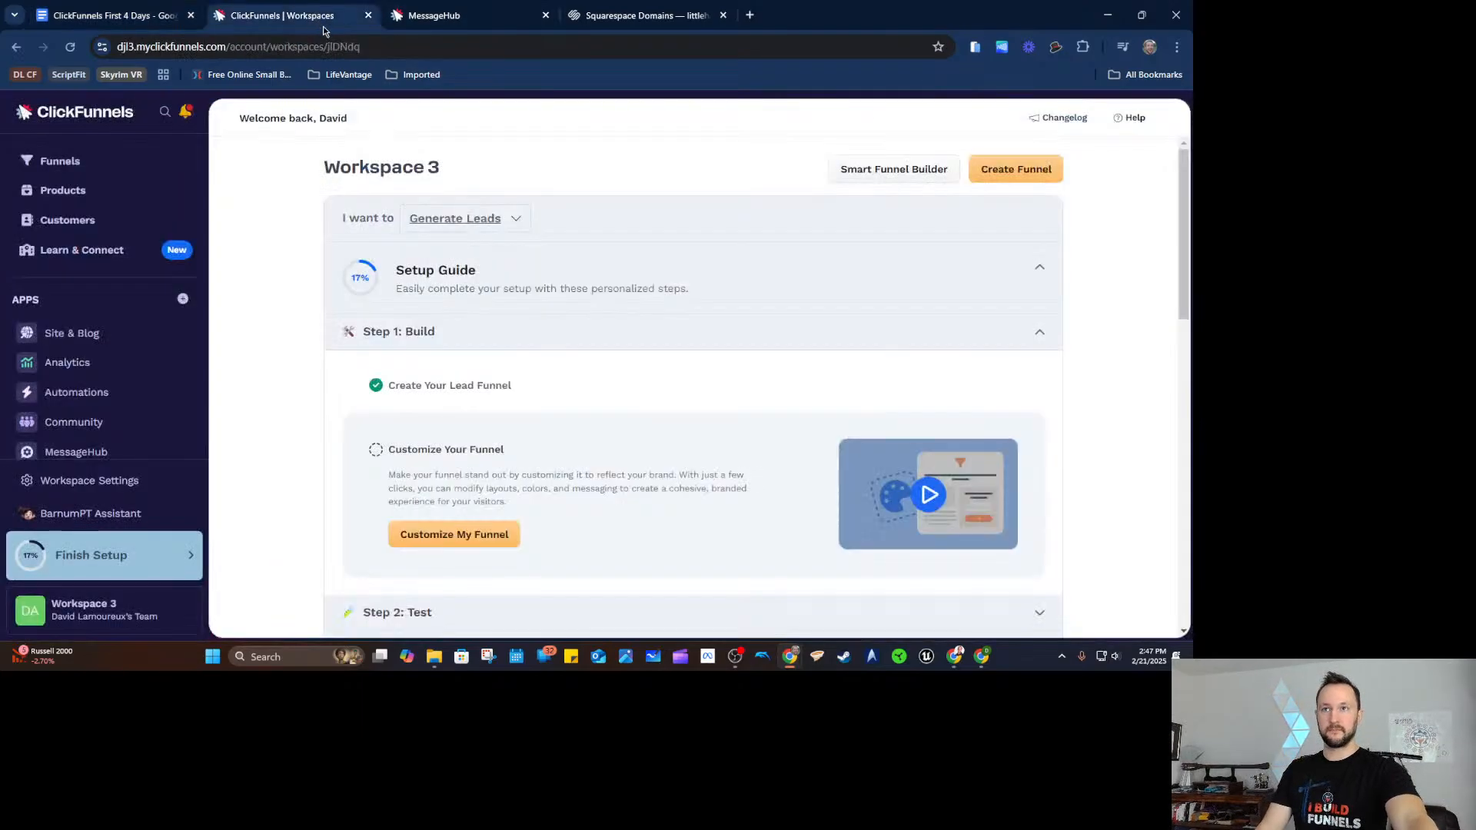
{"action": "left_click", "coordinate": [458, 223]}
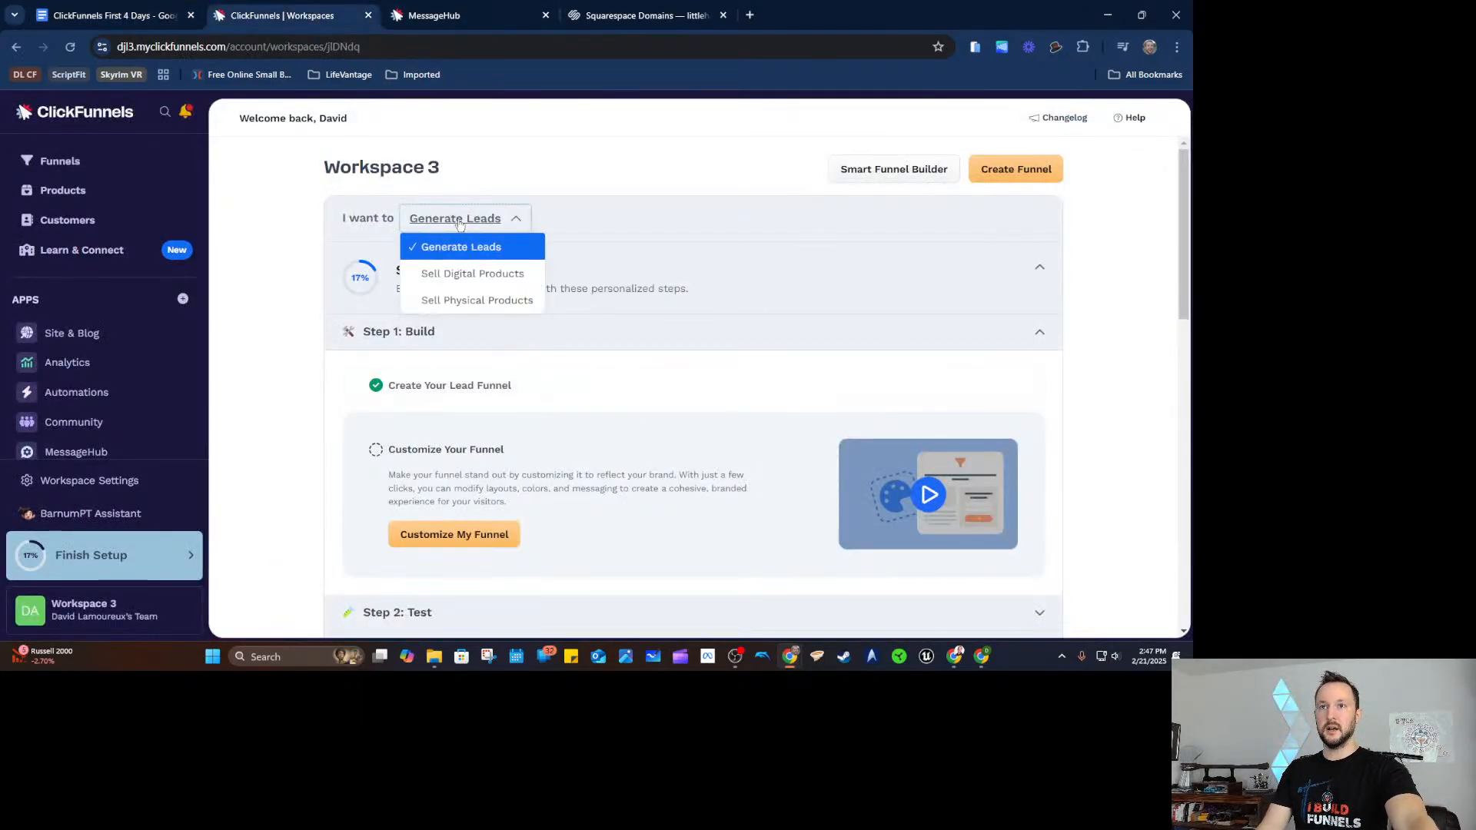
{"action": "left_click", "coordinate": [483, 275]}
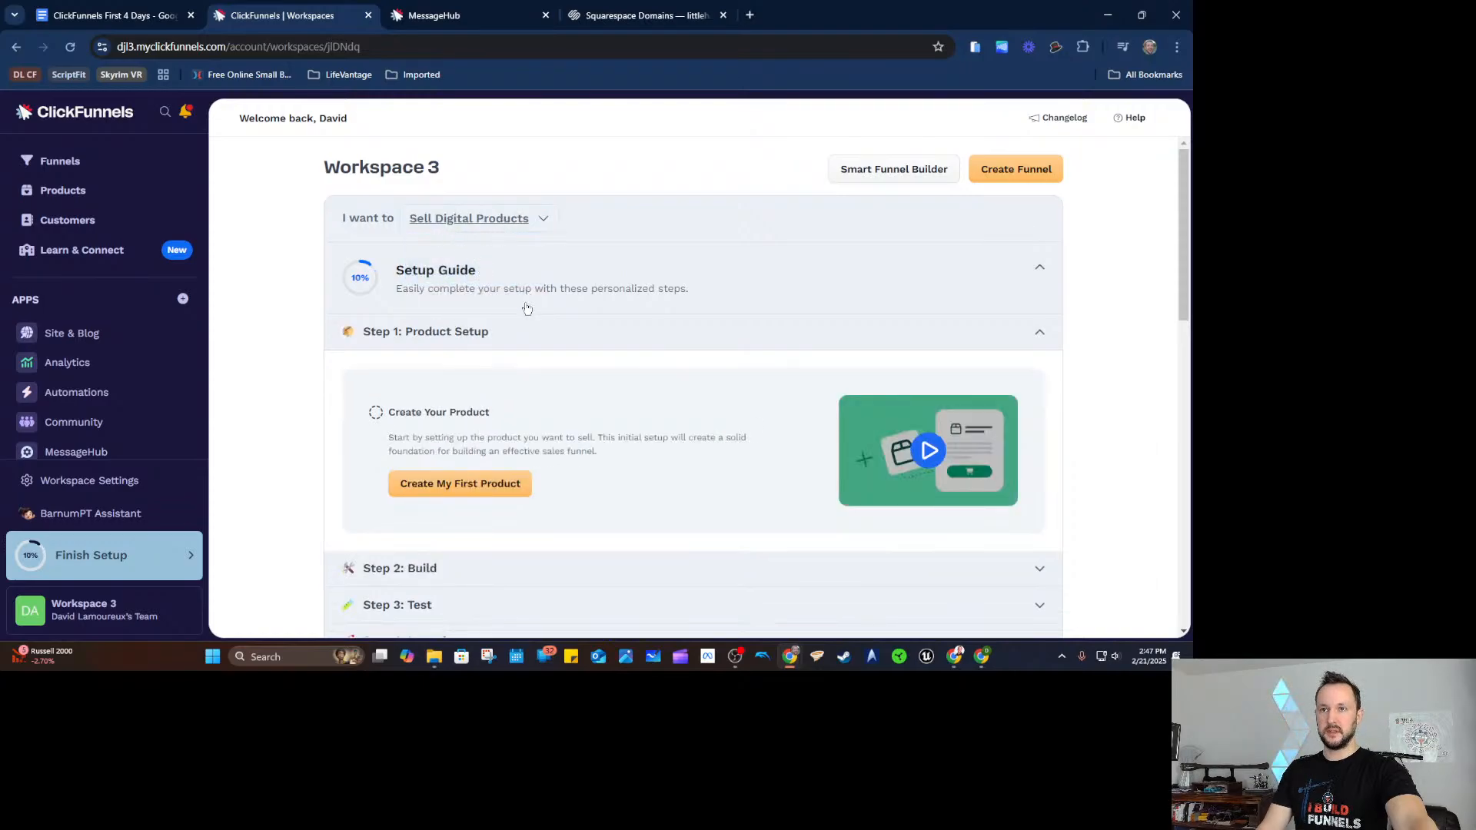
Start a Physical product, then close the form and discard the unsaved product.
{"action": "left_click", "coordinate": [468, 487]}
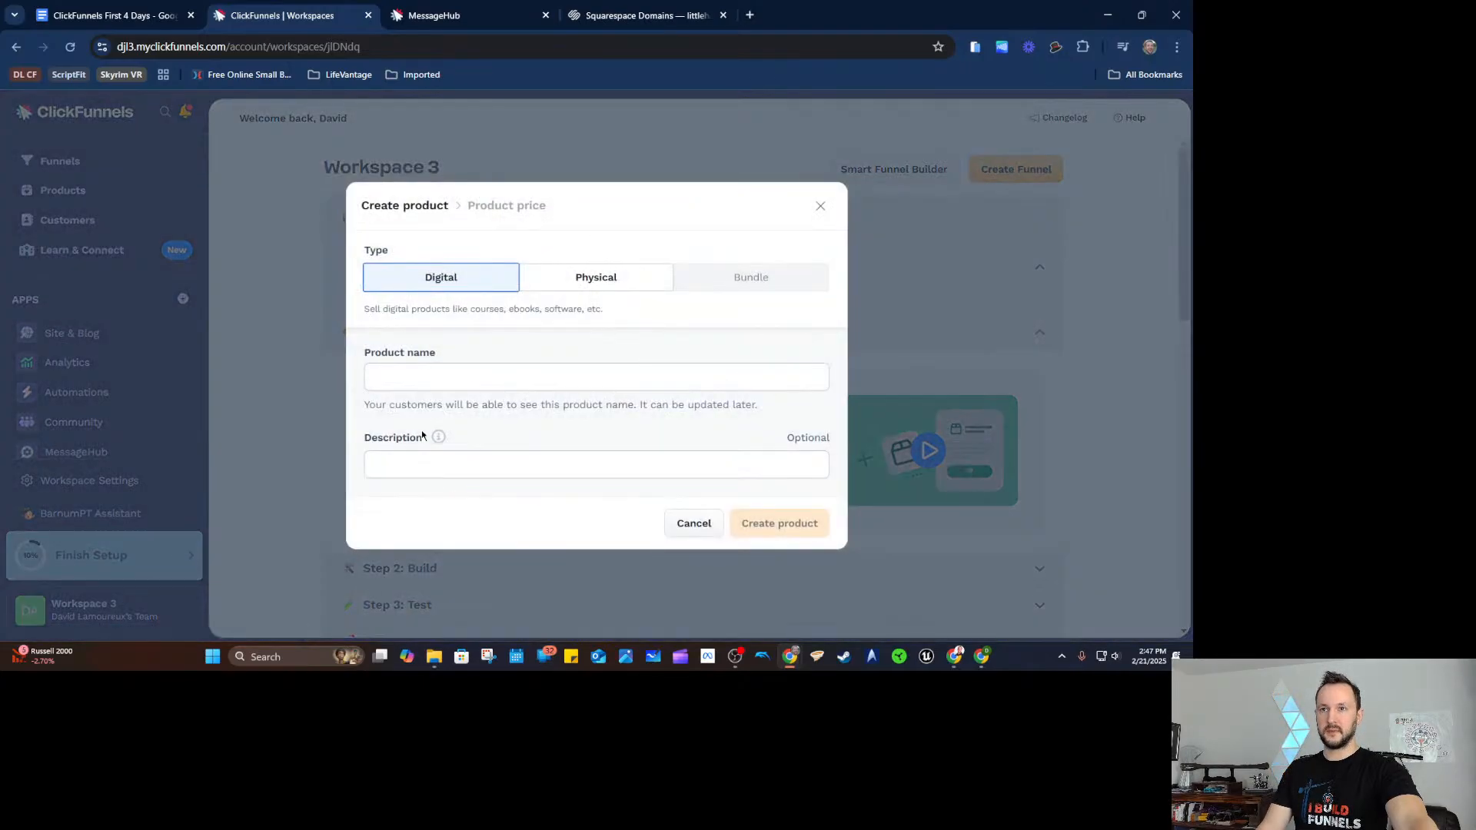
{"action": "left_click", "coordinate": [598, 293]}
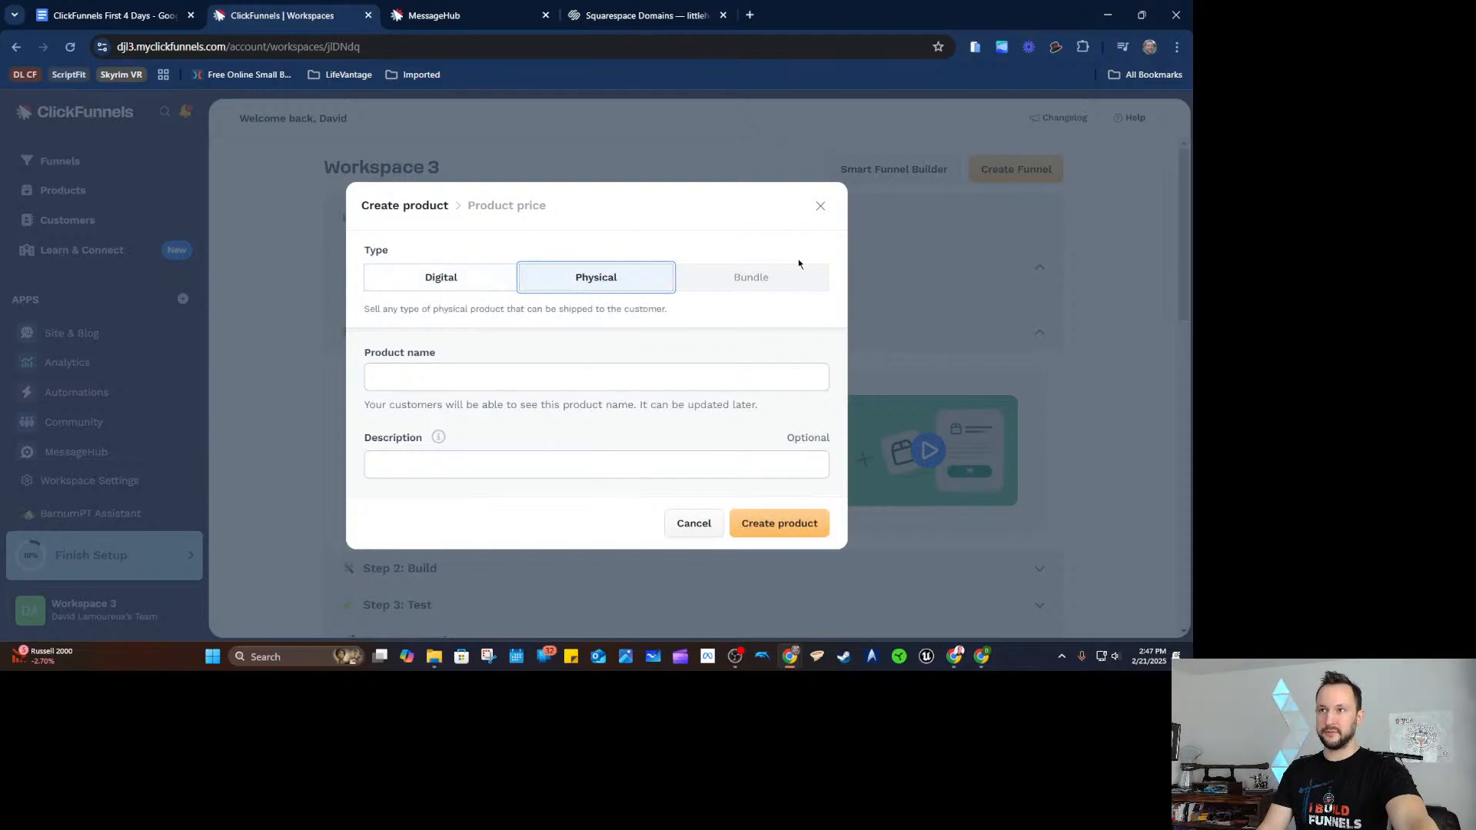
{"action": "left_click", "coordinate": [819, 206]}
{"action": "left_click", "coordinate": [708, 154]}
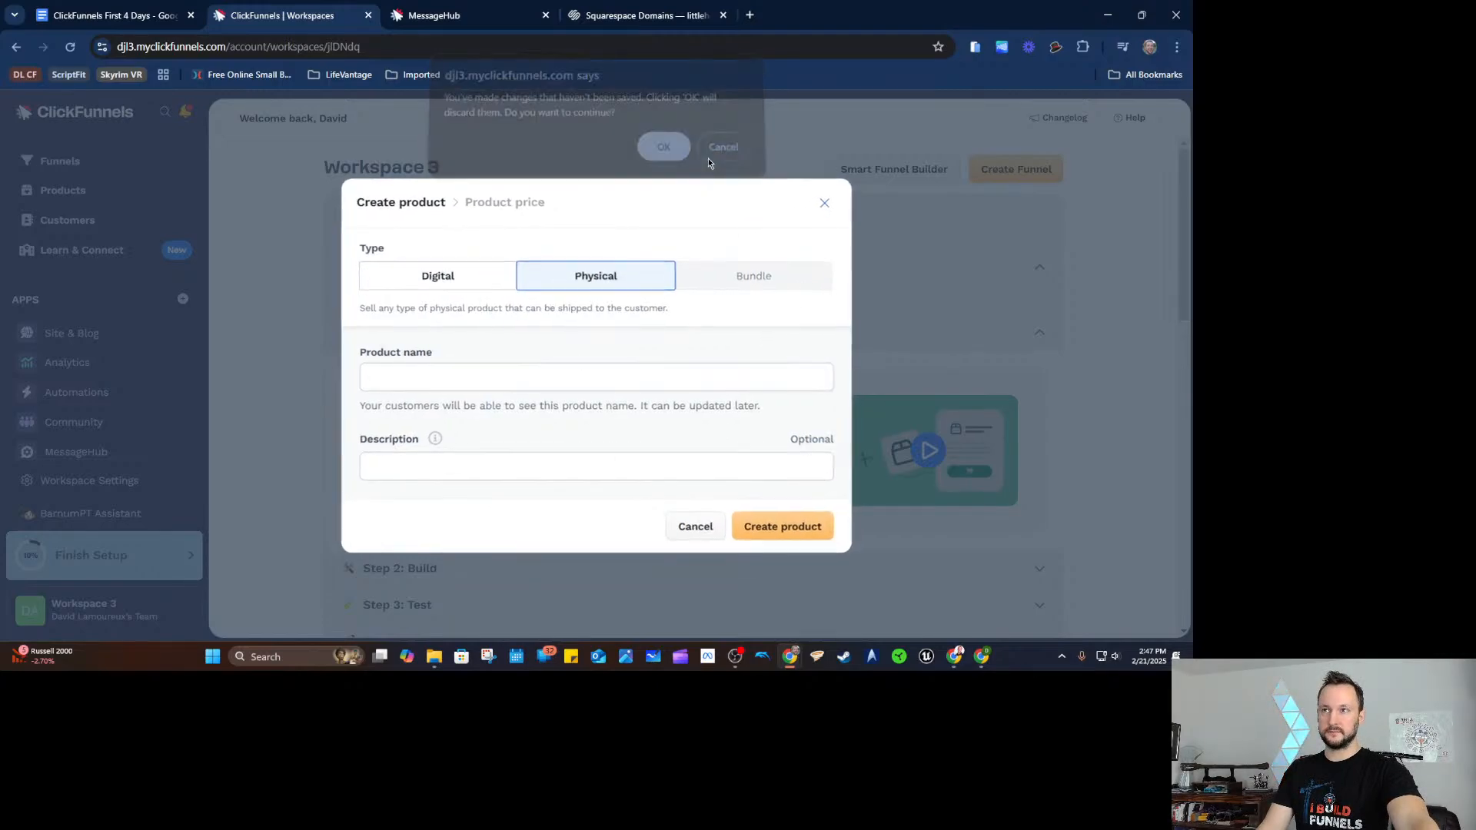
{"action": "left_click", "coordinate": [818, 204]}
{"action": "key", "text": "Return"}
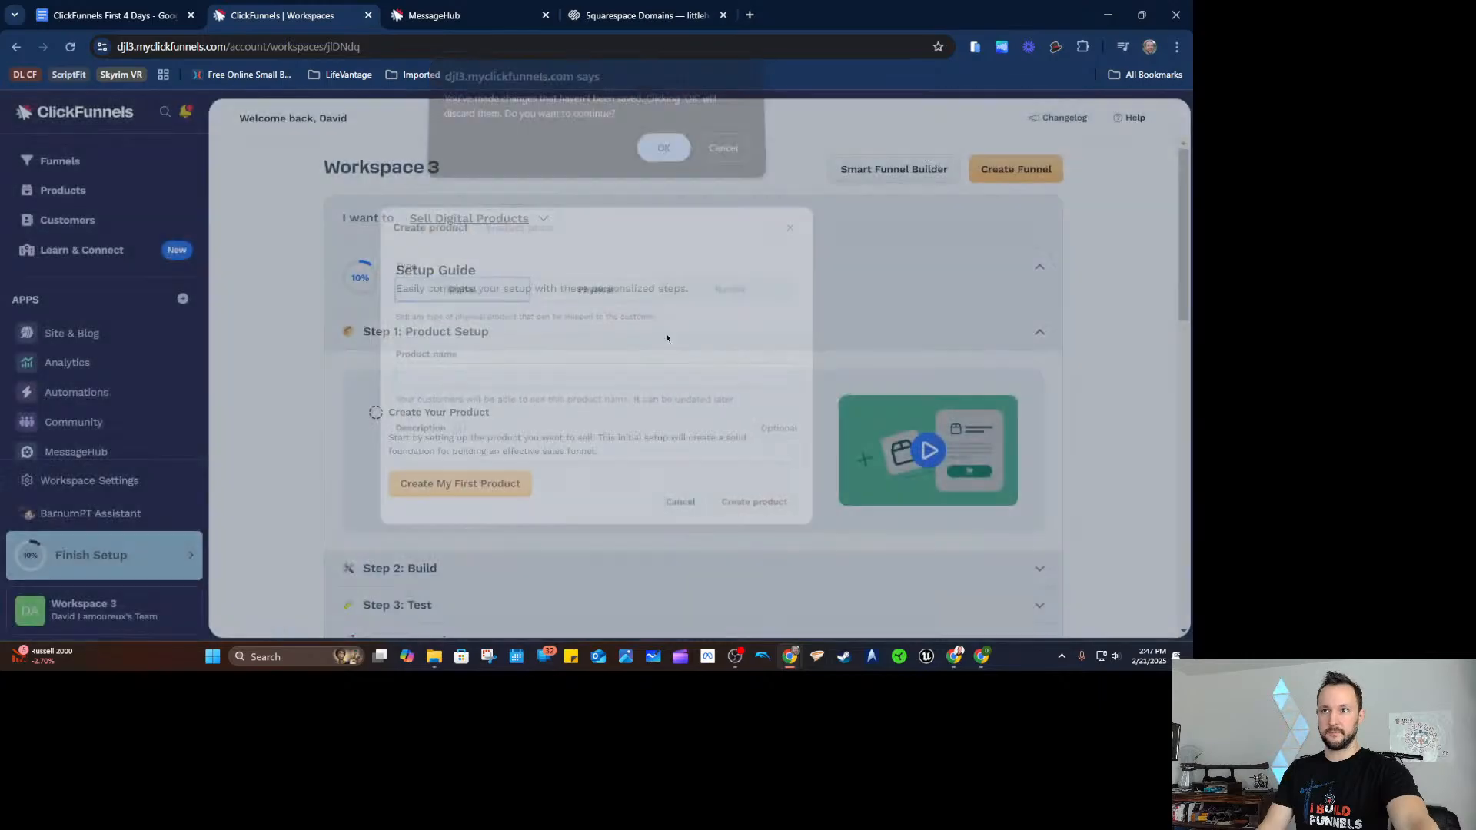
Expand the Test and Launch sections of the setup guide.
{"action": "scroll", "coordinate": [453, 415], "scroll_direction": "down", "scroll_amount": 3}
{"action": "scroll", "coordinate": [454, 324], "scroll_direction": "up", "scroll_amount": 2}
{"action": "scroll", "coordinate": [454, 323], "scroll_direction": "down", "scroll_amount": 2}
{"action": "left_click", "coordinate": [475, 465]}
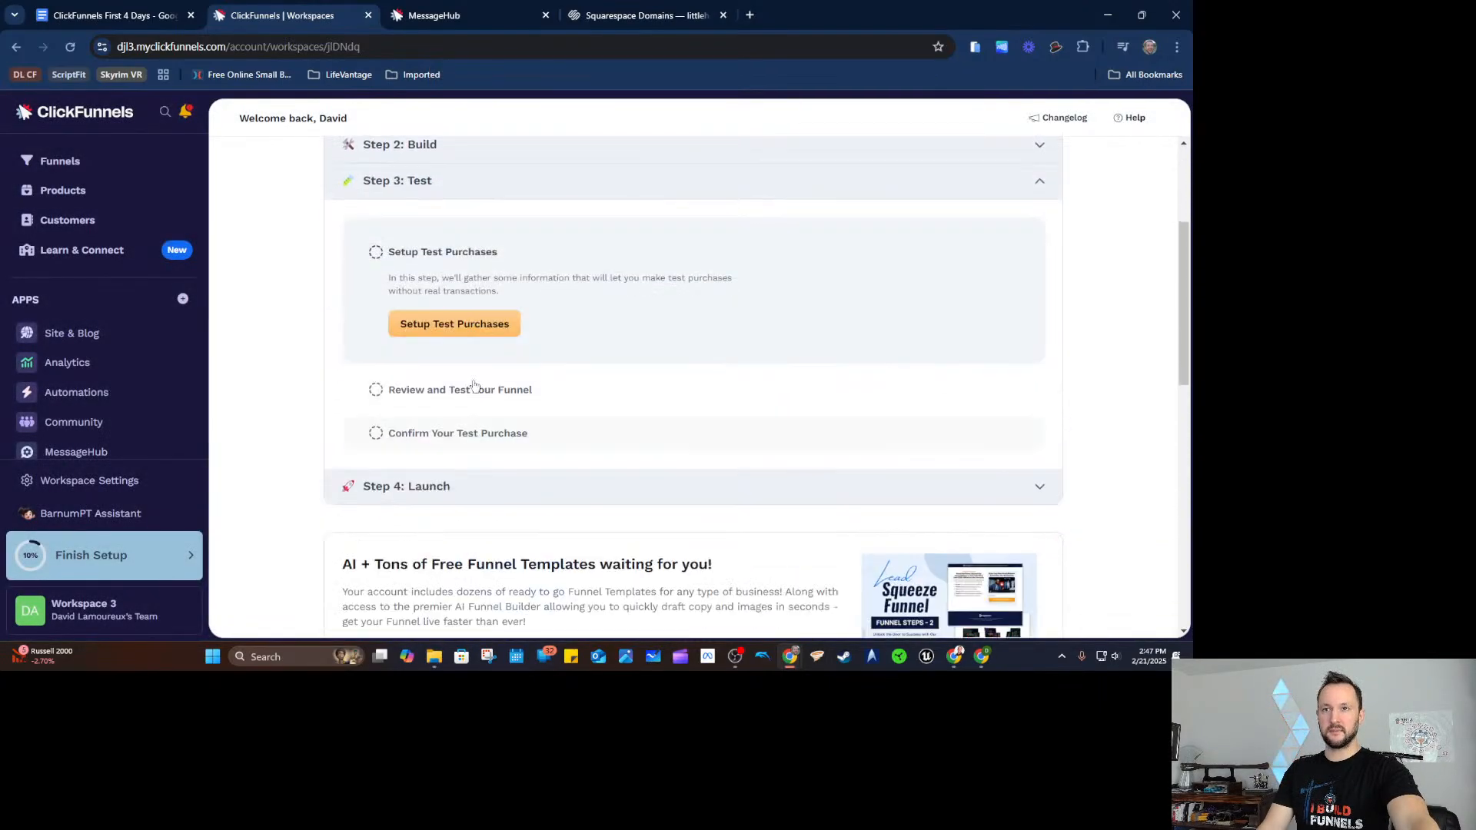
{"action": "left_click", "coordinate": [479, 484]}
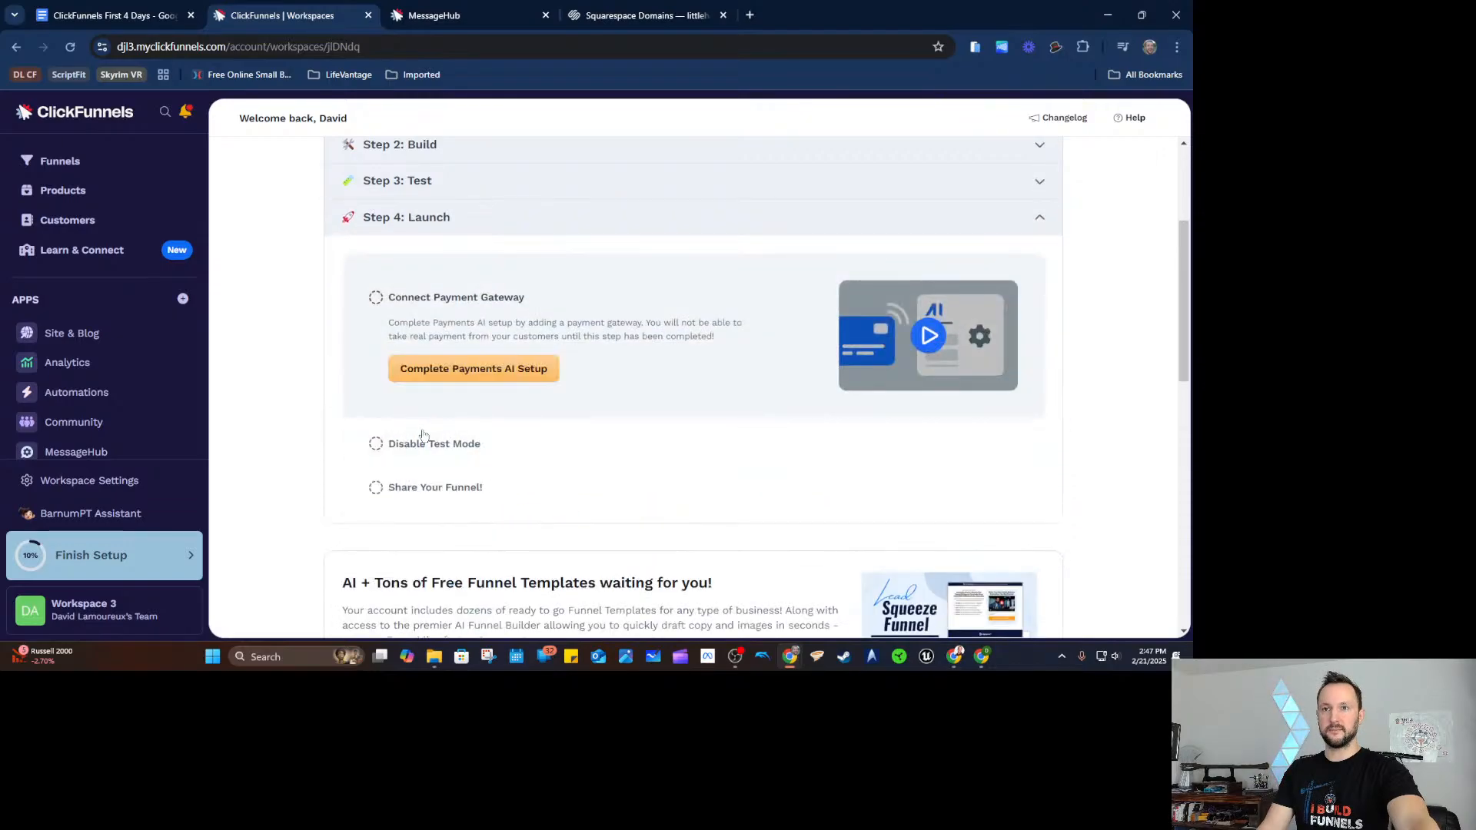
{"action": "scroll", "coordinate": [286, 374], "scroll_direction": "up", "scroll_amount": 2}
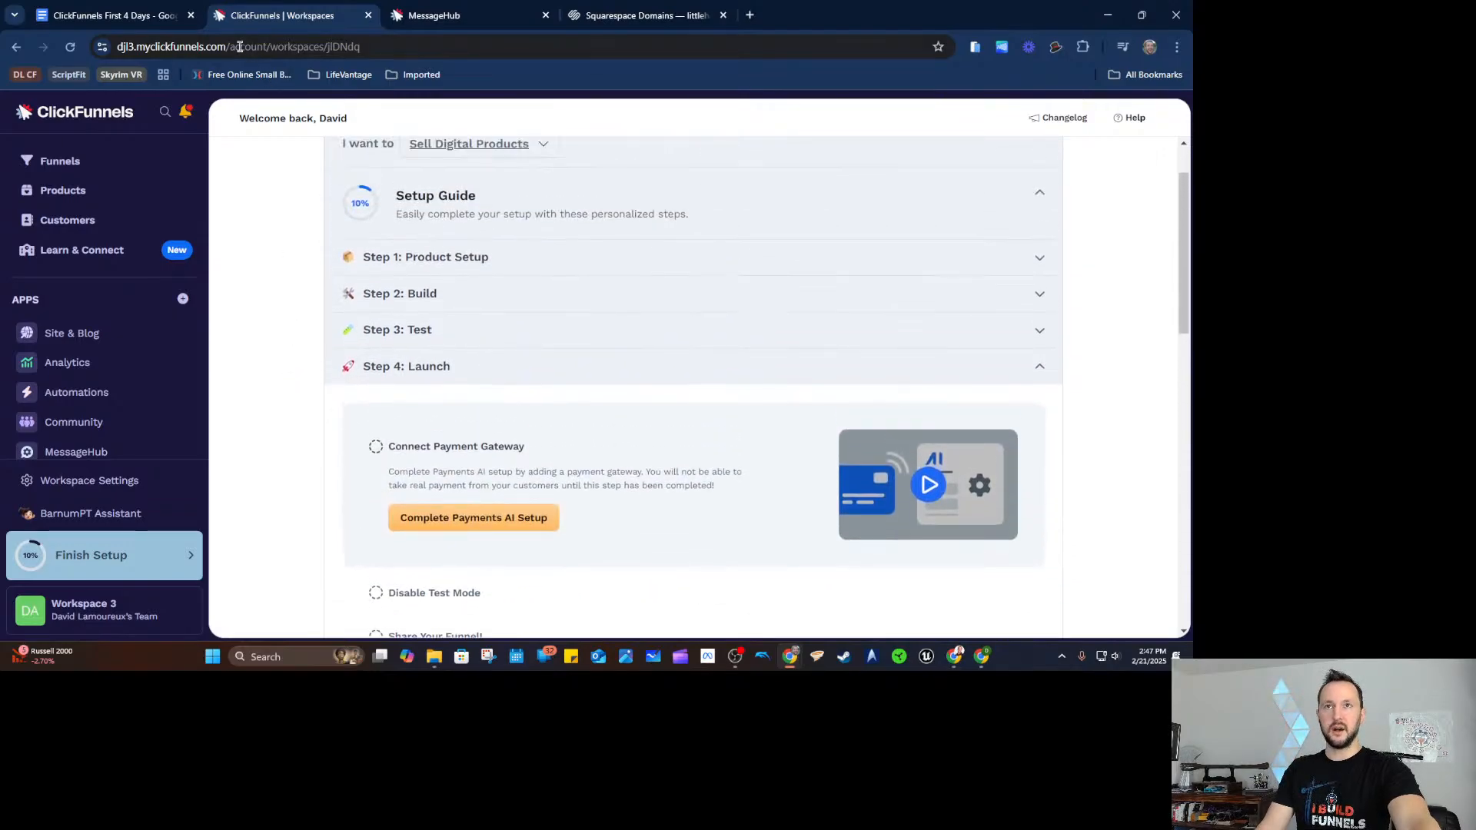
Return to the First 4 Days checklist and place the cursor after the 'Setup workflow for that funnel' line.
{"action": "left_click", "coordinate": [163, 21]}
{"action": "left_click_drag", "start_coordinate": [338, 439], "coordinate": [515, 439]}
{"action": "left_click", "coordinate": [517, 440]}
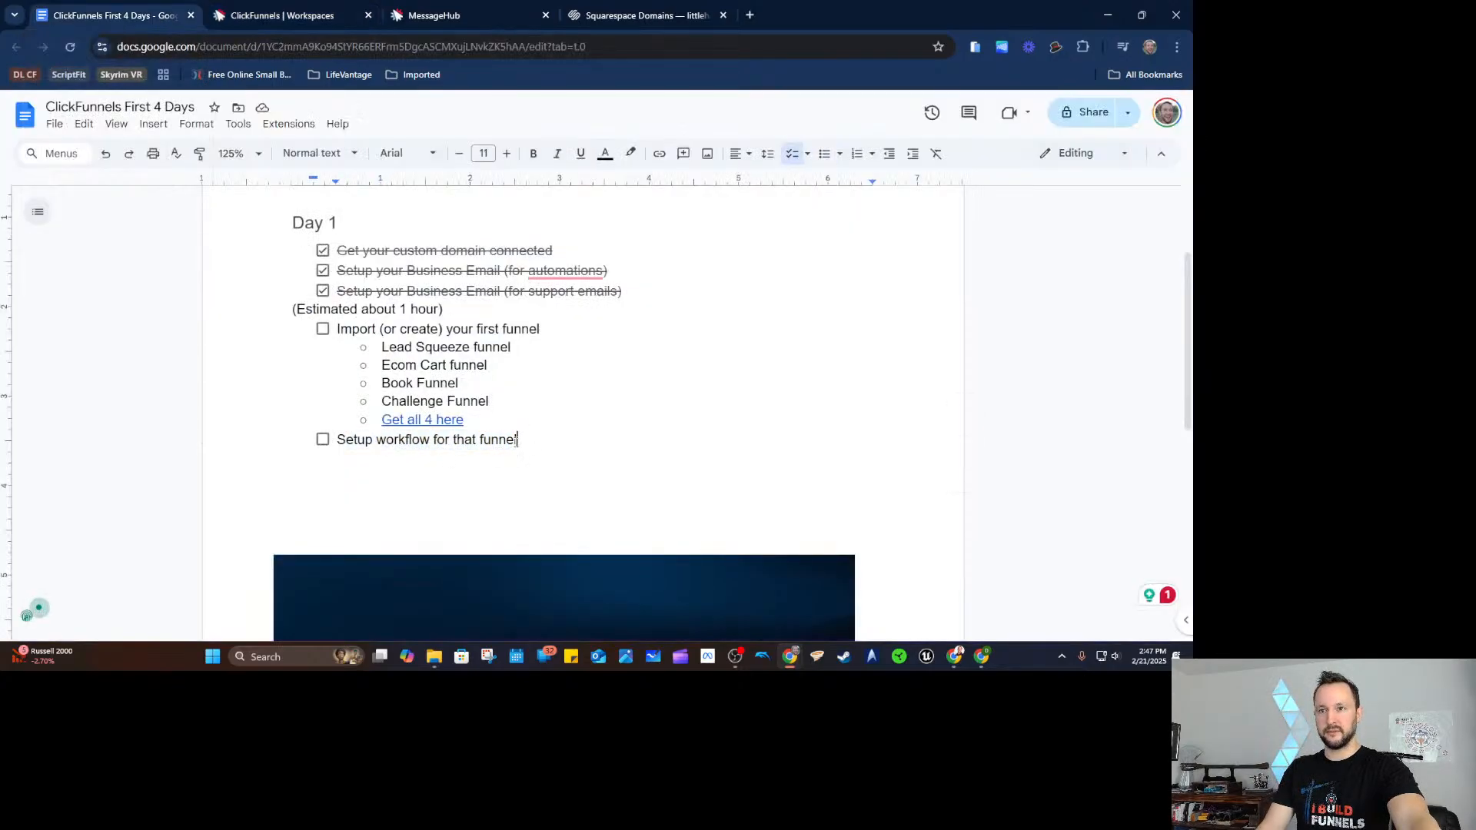
Open the AI Optin Funnel from the Funnels list in ClickFunnels.
{"action": "left_click", "coordinate": [312, 17]}
{"action": "left_click", "coordinate": [94, 160]}
{"action": "left_click", "coordinate": [382, 379]}
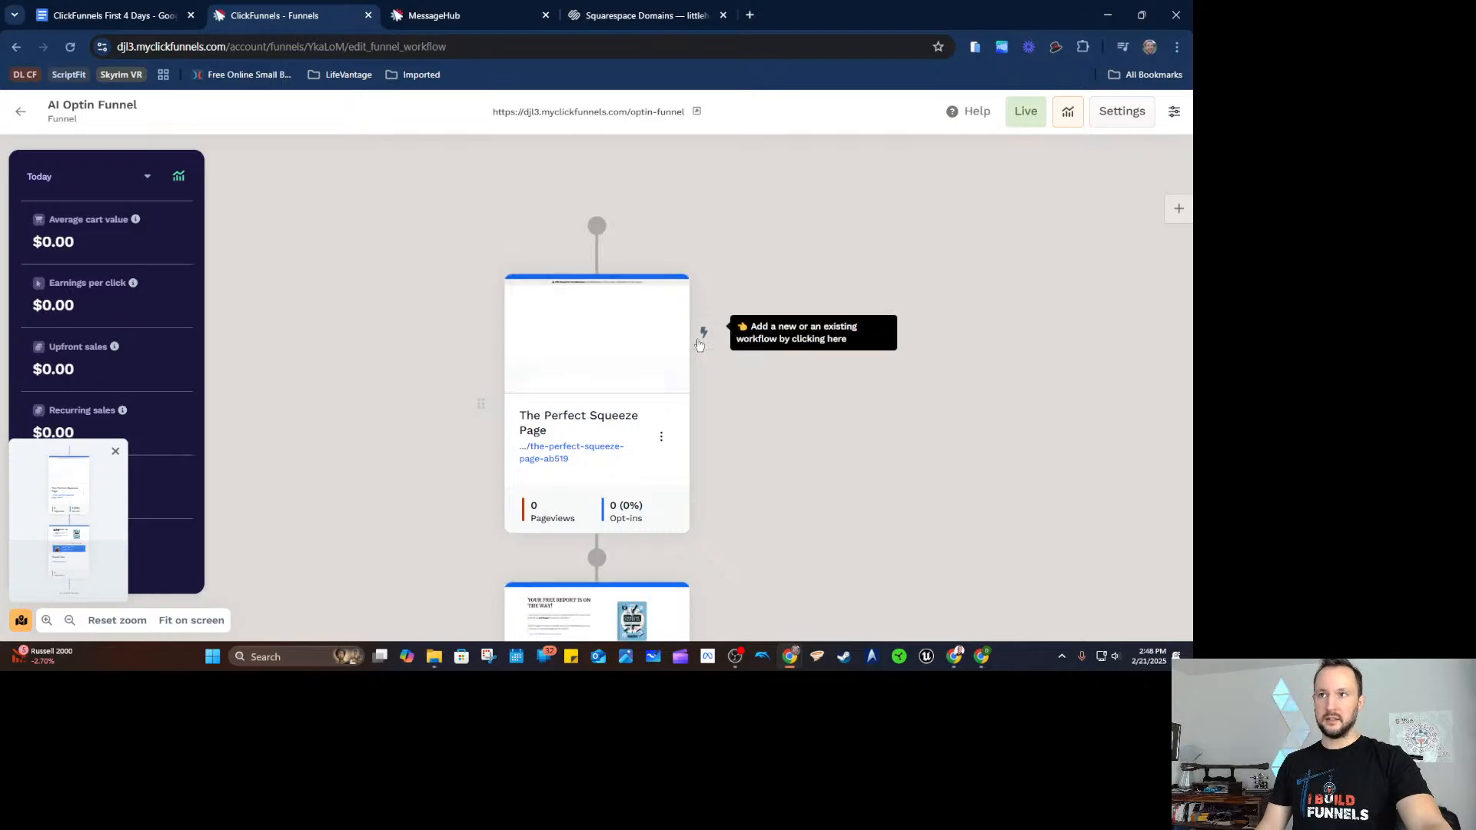
Create workflow 'Optin funnel Optin' on the squeeze page with an Opt-In event trigger.
{"action": "left_click", "coordinate": [702, 337]}
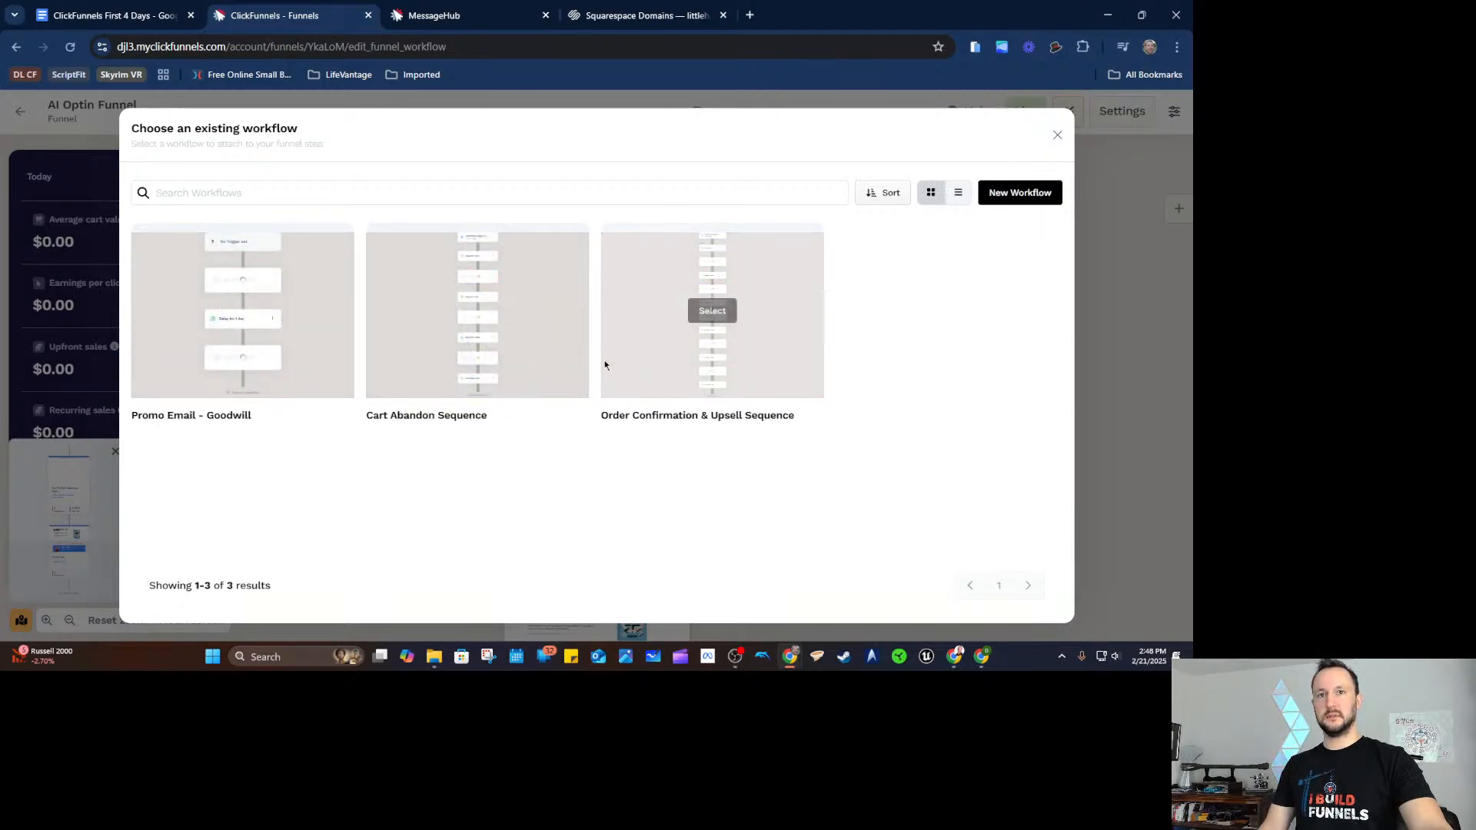
{"action": "left_click", "coordinate": [1018, 194]}
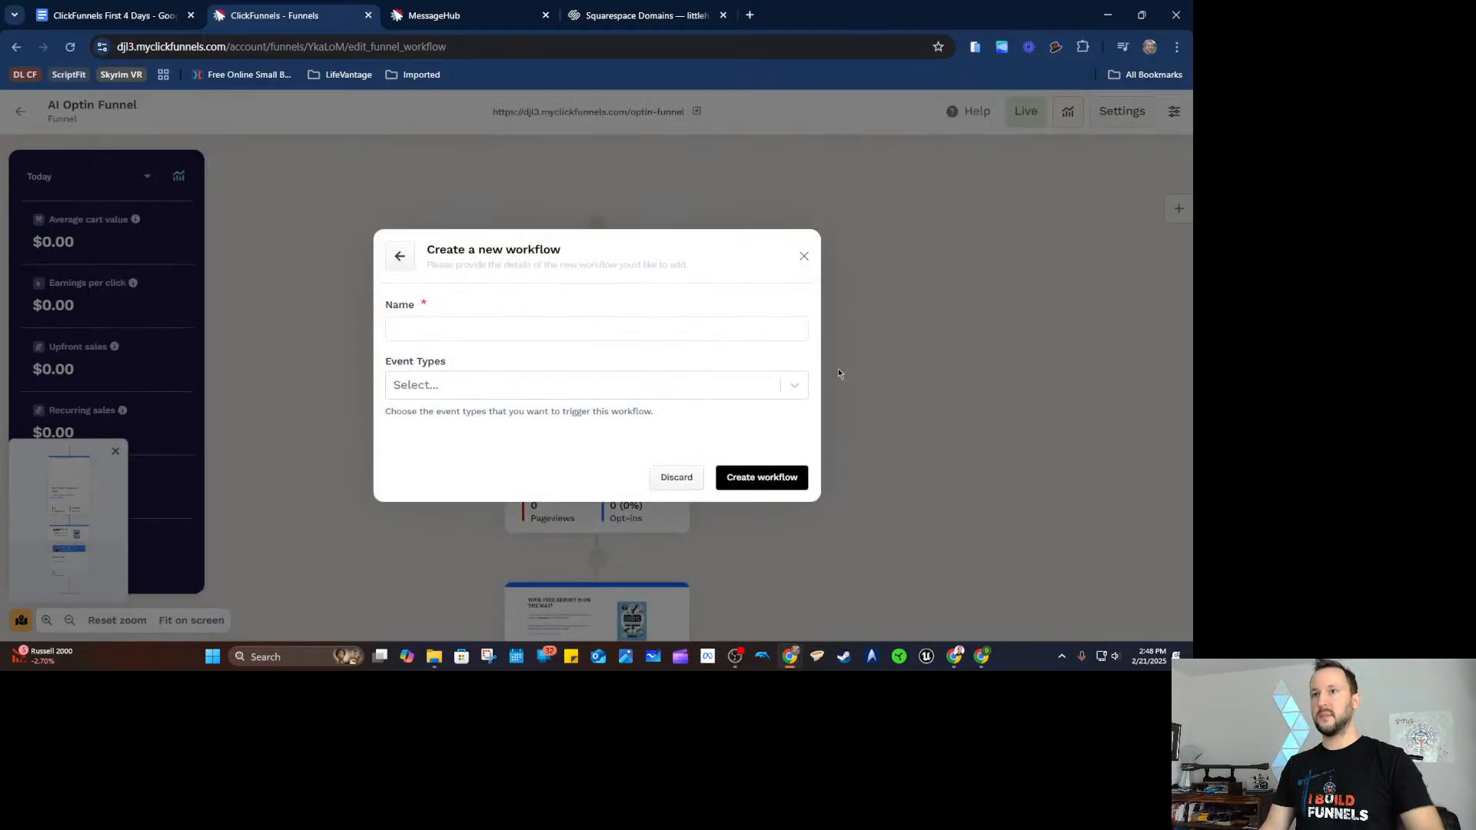
{"action": "left_click", "coordinate": [635, 334]}
{"action": "type", "text": "O"}
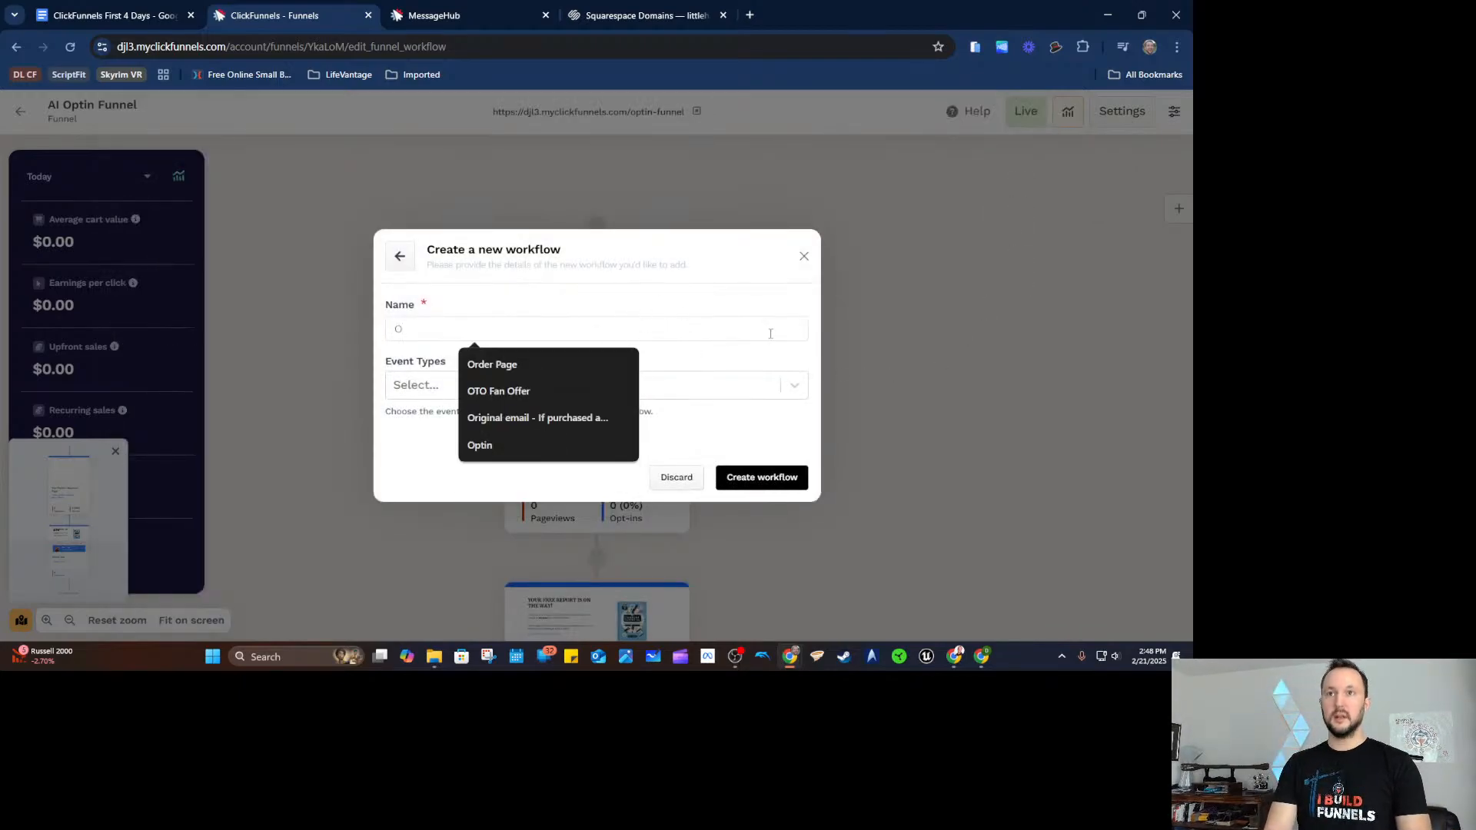
{"action": "type", "text": "ptin"}
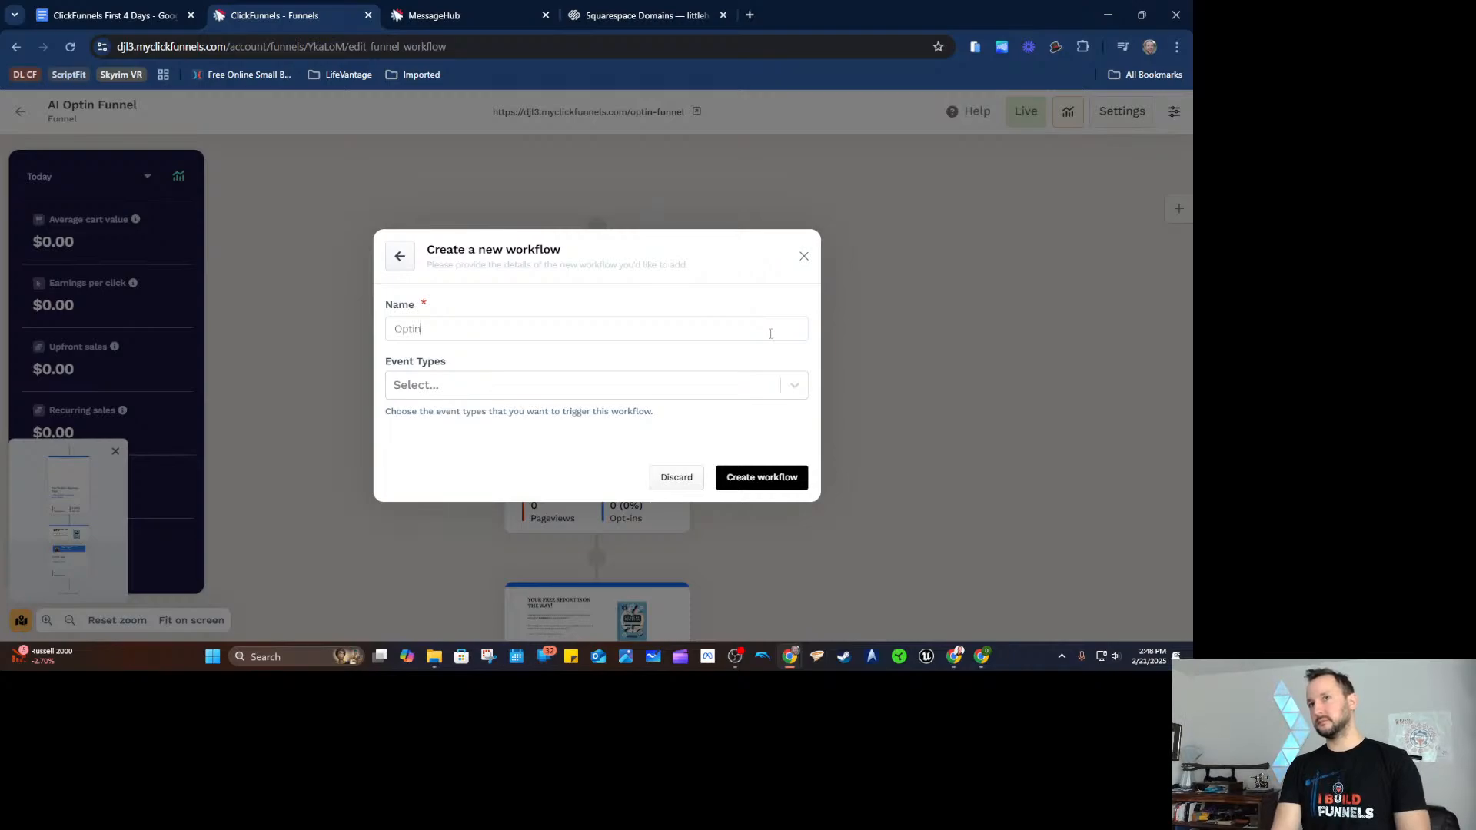
{"action": "type", "text": " funnel"}
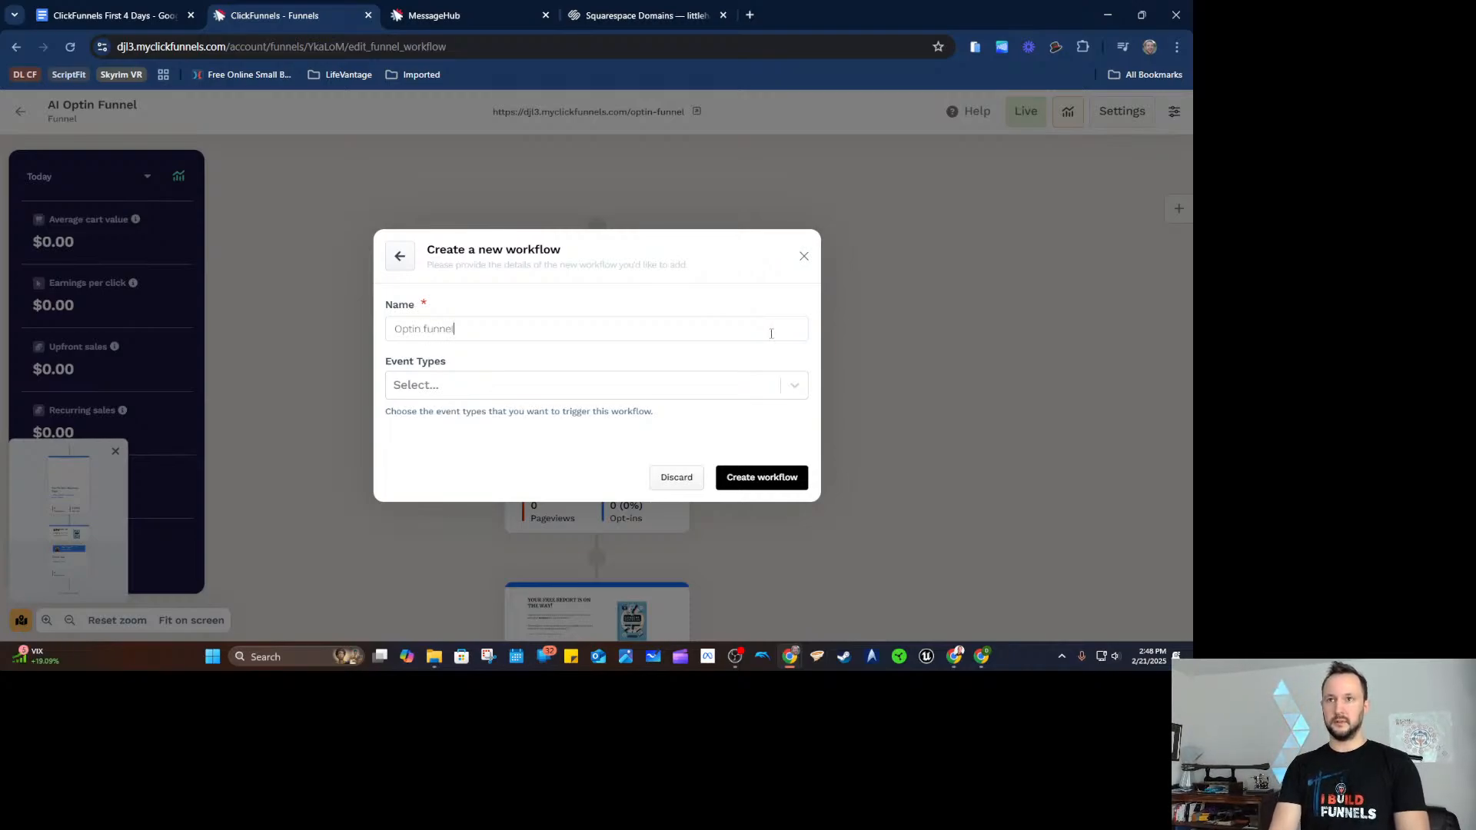
{"action": "type", "text": " Optin"}
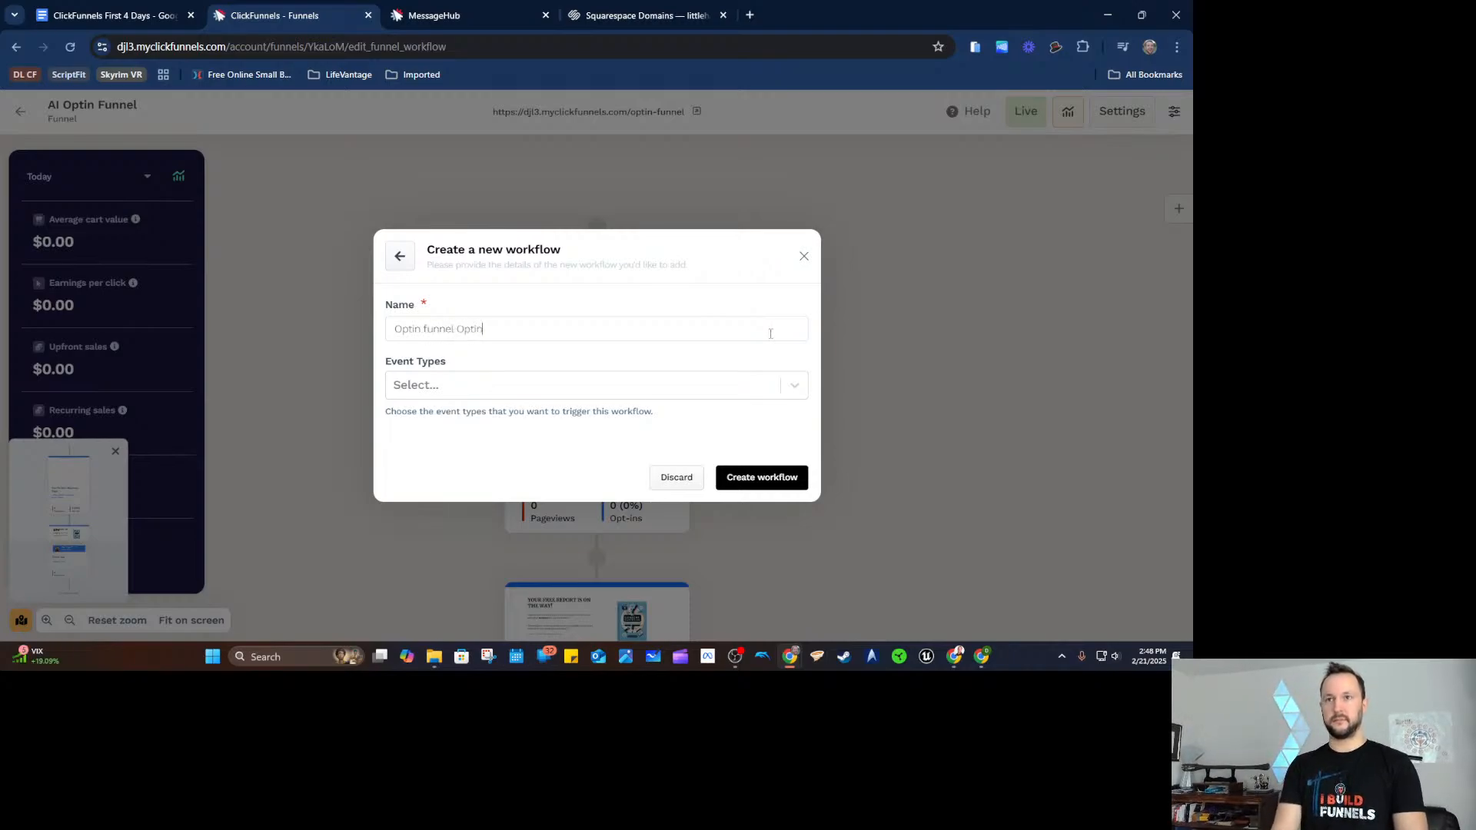
{"action": "left_click", "coordinate": [496, 386]}
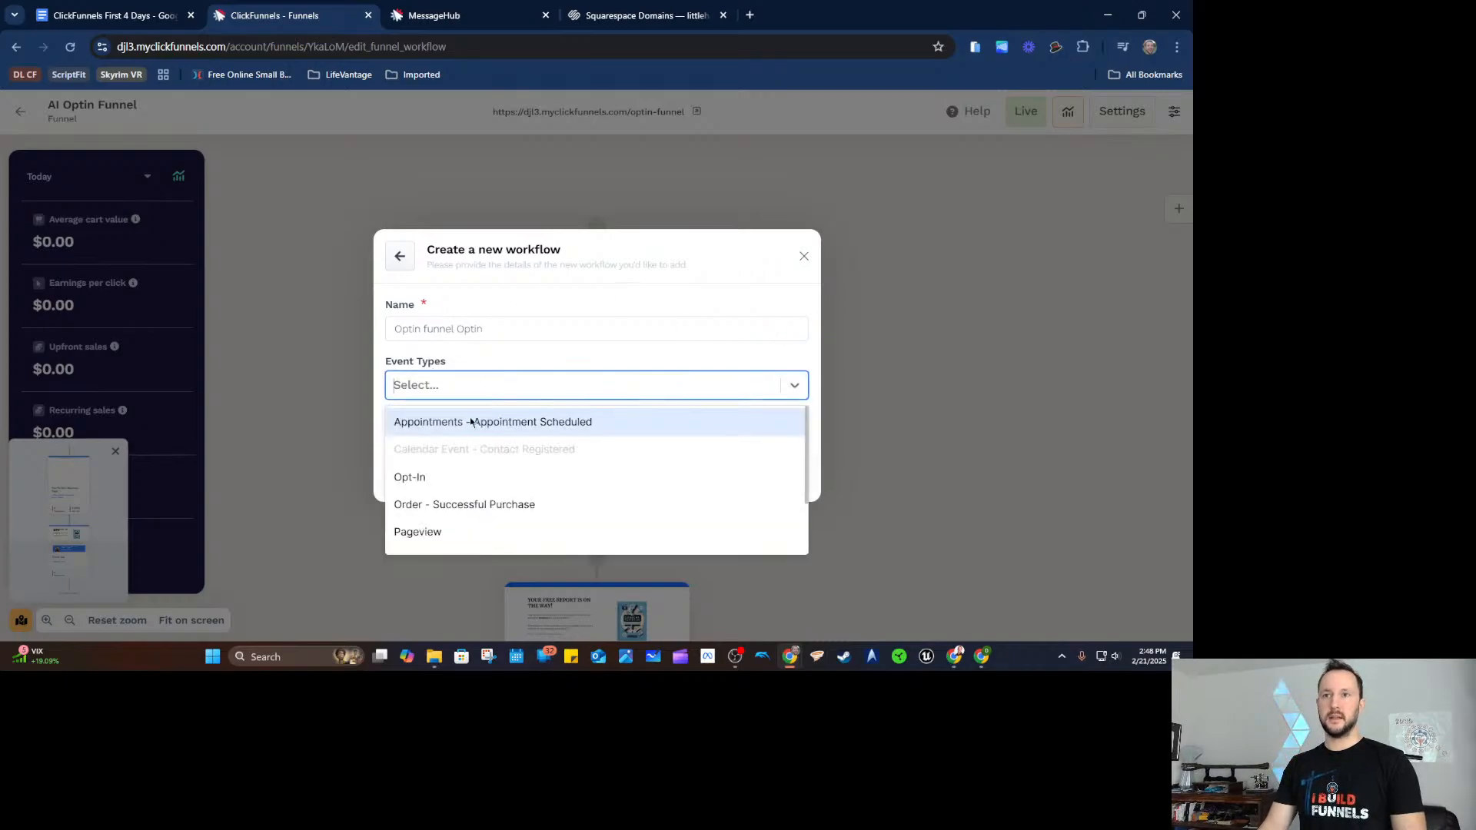
{"action": "left_click", "coordinate": [455, 477]}
{"action": "left_click", "coordinate": [752, 514]}
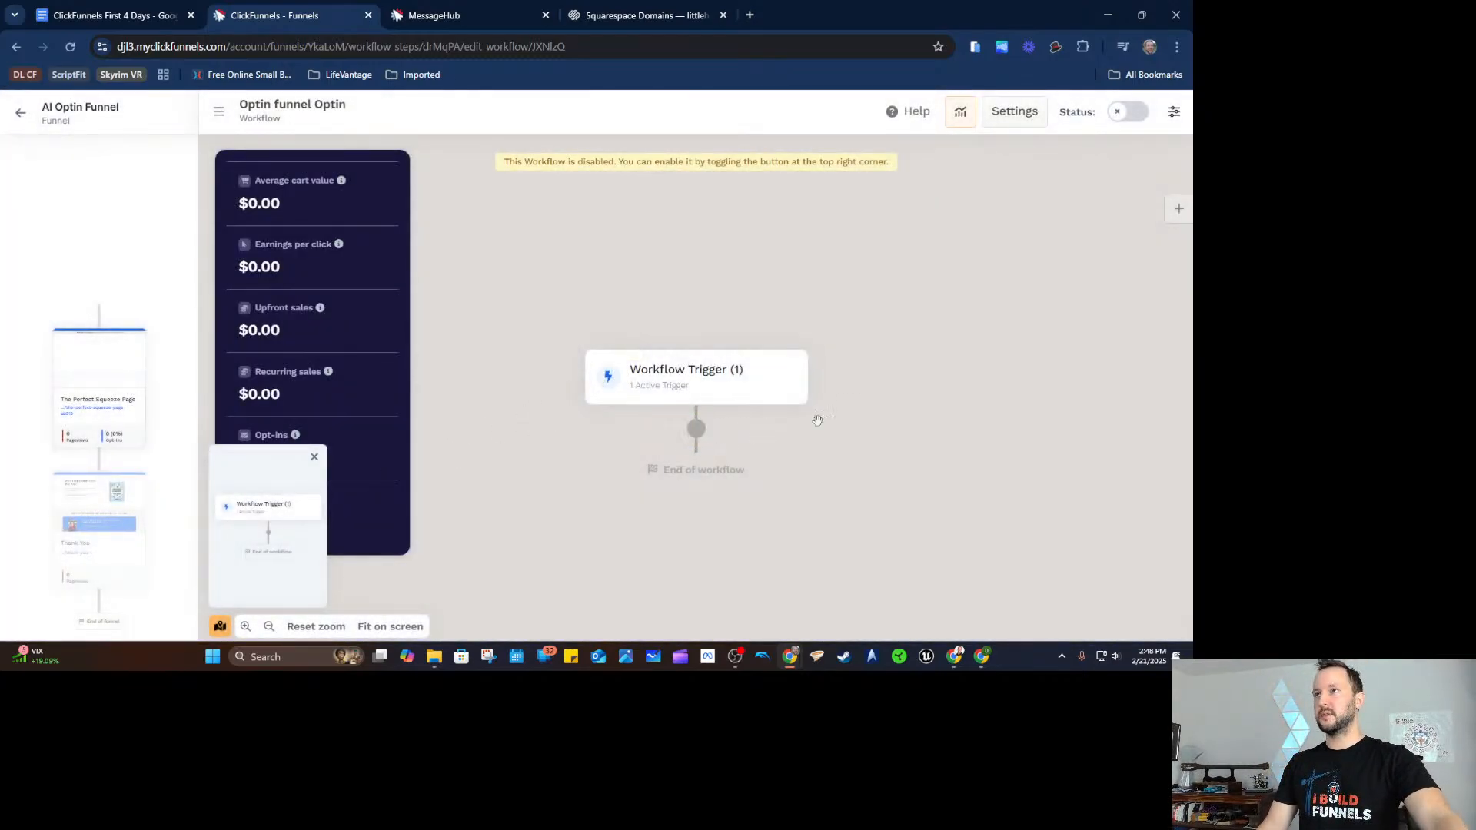
Check the Opt-In trigger settings, then enable the Optin funnel Optin workflow.
{"action": "left_click", "coordinate": [215, 114]}
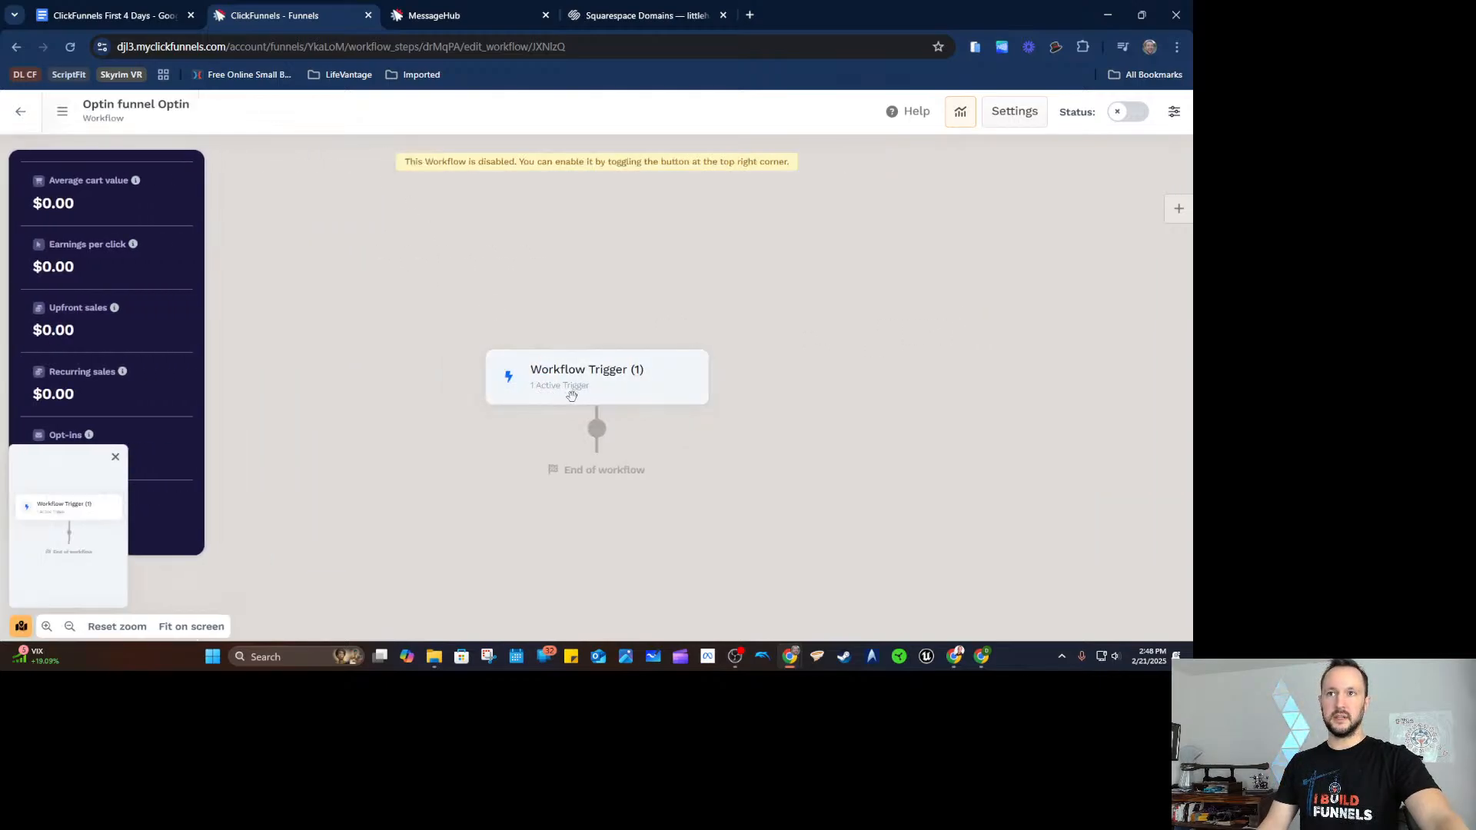
{"action": "left_click", "coordinate": [592, 378]}
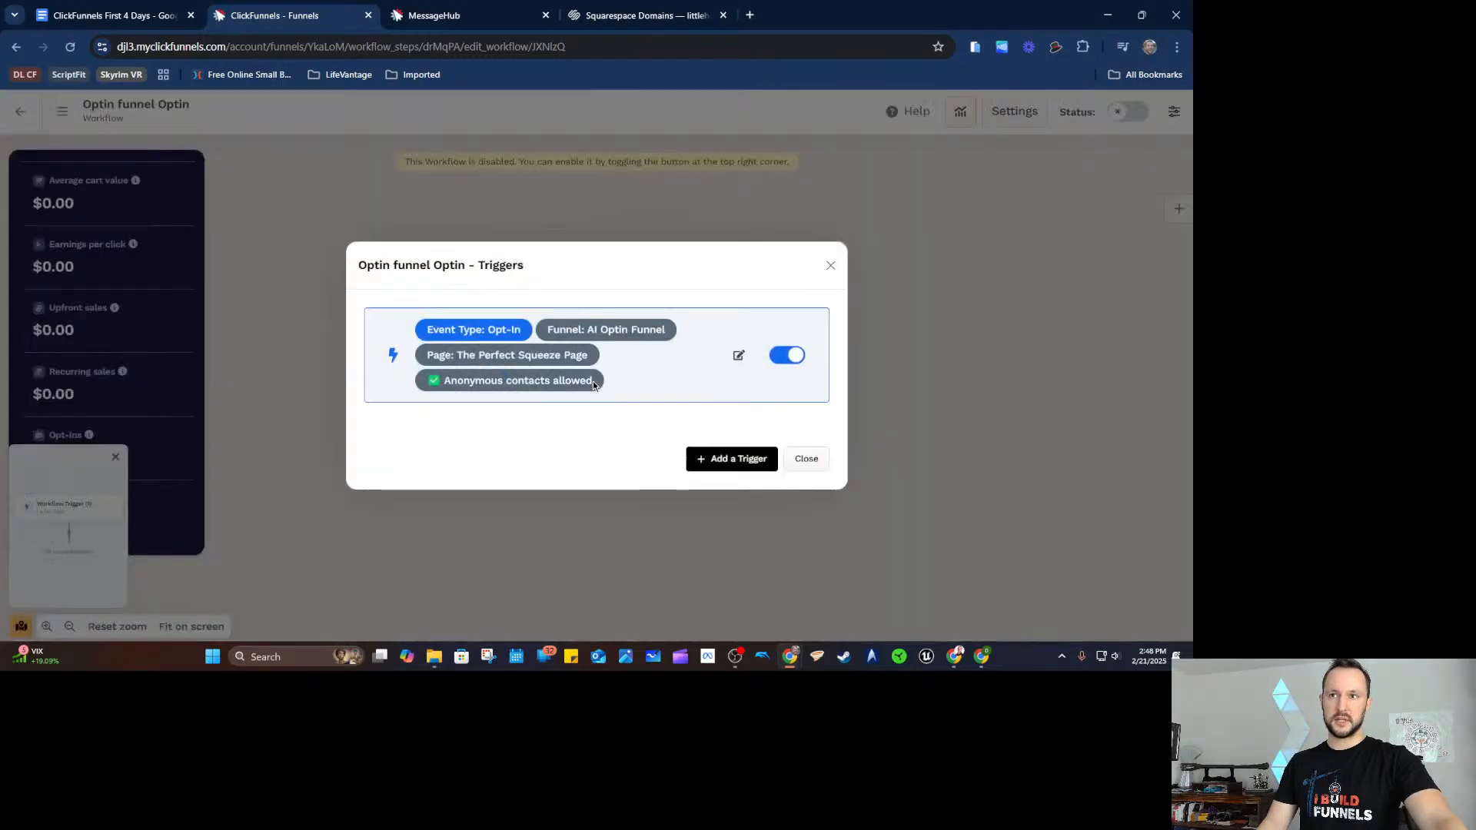
{"action": "left_click", "coordinate": [810, 453]}
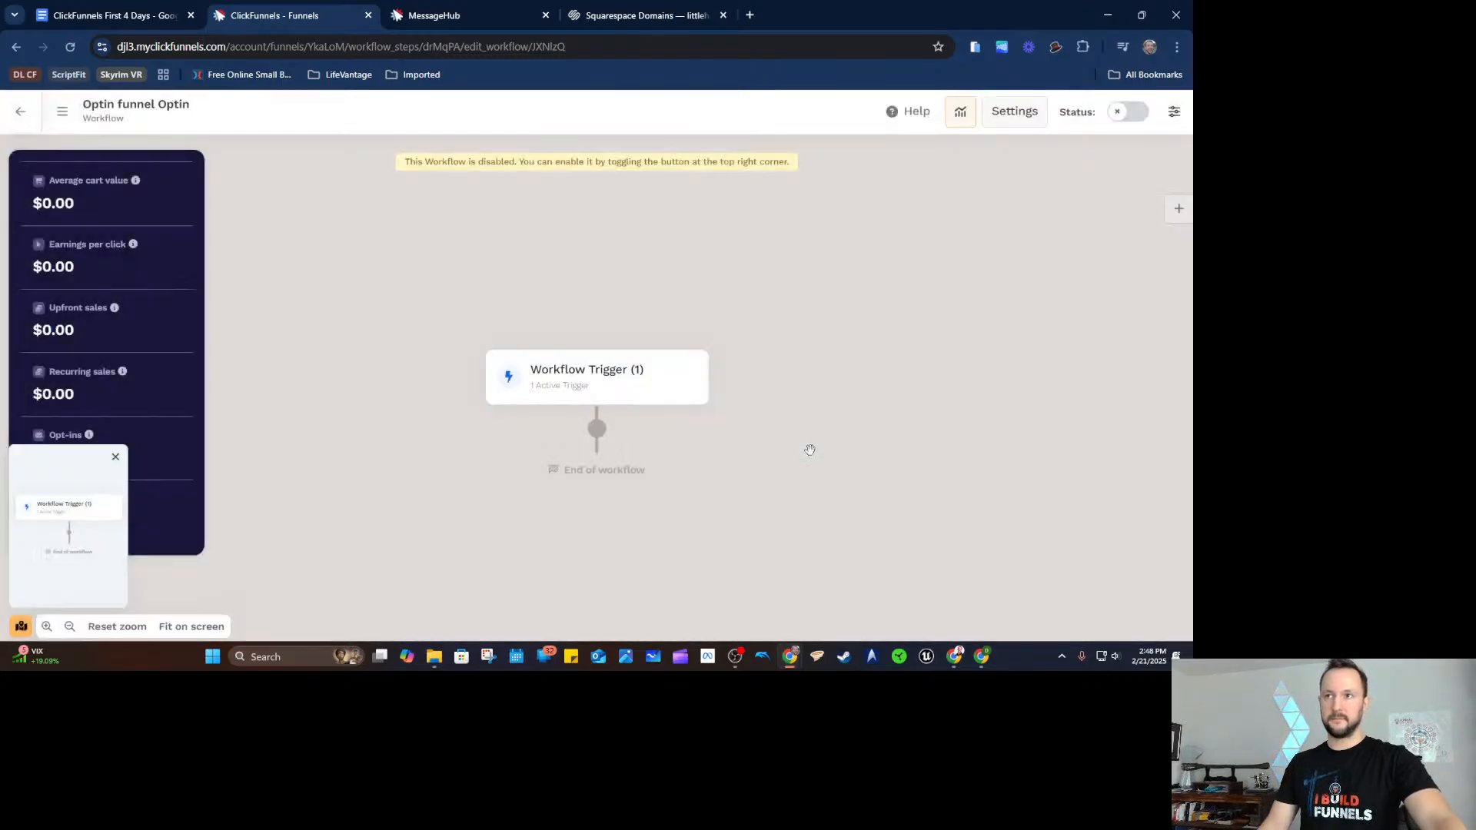
{"action": "left_click", "coordinate": [1132, 115]}
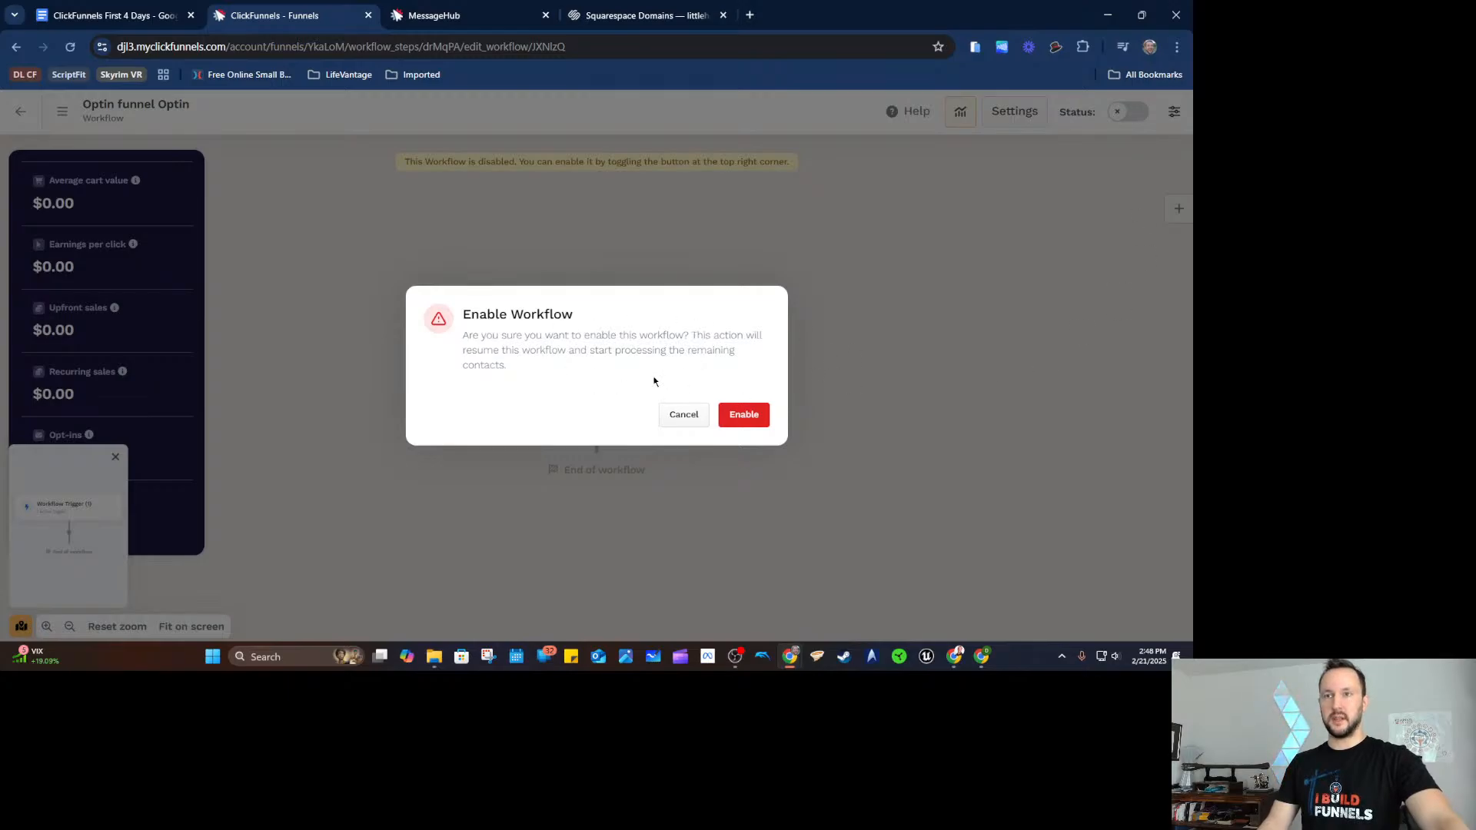
{"action": "left_click", "coordinate": [739, 415]}
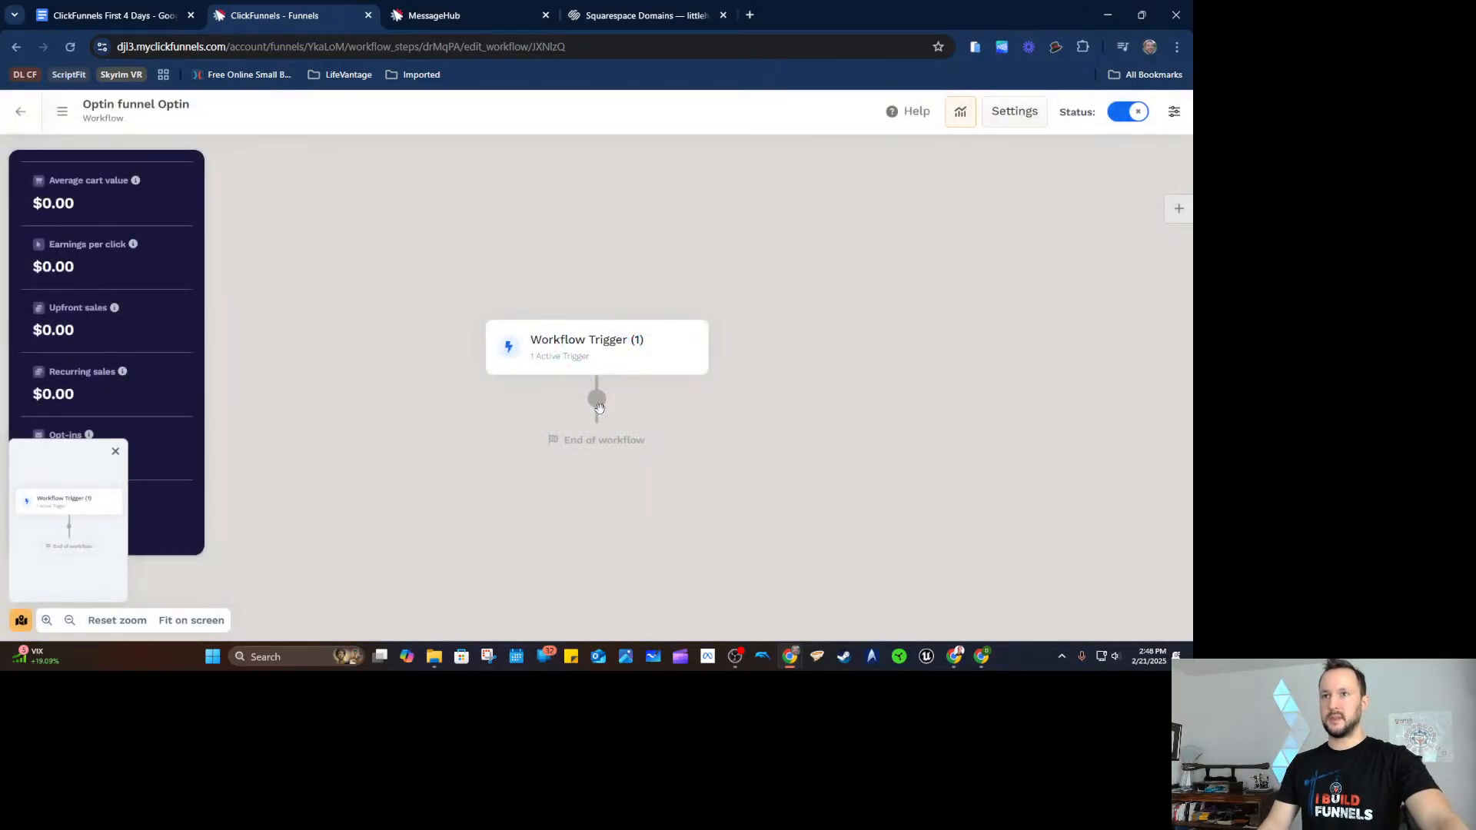
Add a Notify step after the trigger, addressed to the team member.
{"action": "left_click", "coordinate": [598, 400]}
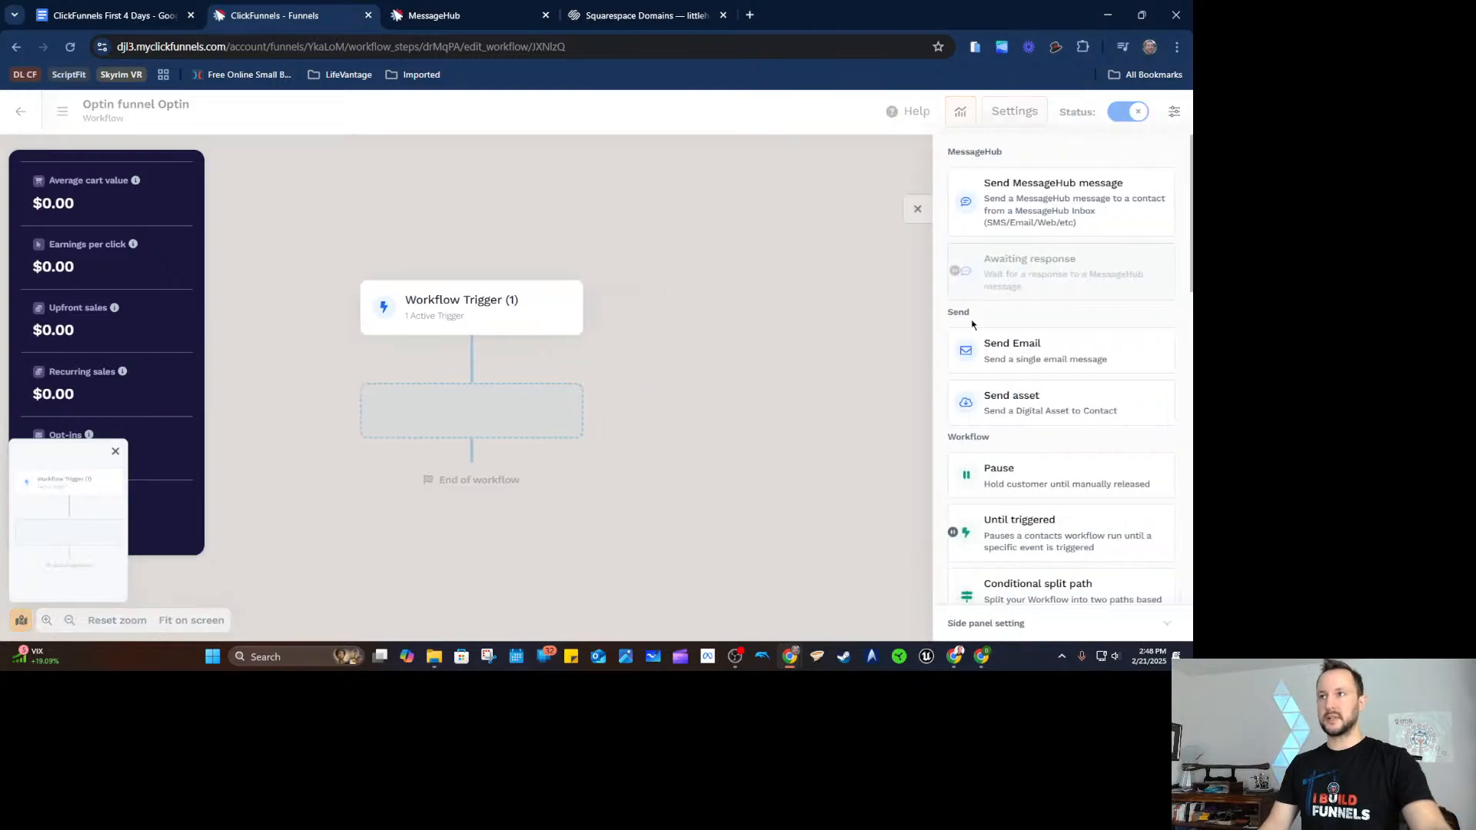
{"action": "scroll", "coordinate": [1060, 259], "scroll_direction": "down", "scroll_amount": 3}
{"action": "scroll", "coordinate": [1060, 259], "scroll_direction": "down", "scroll_amount": 7}
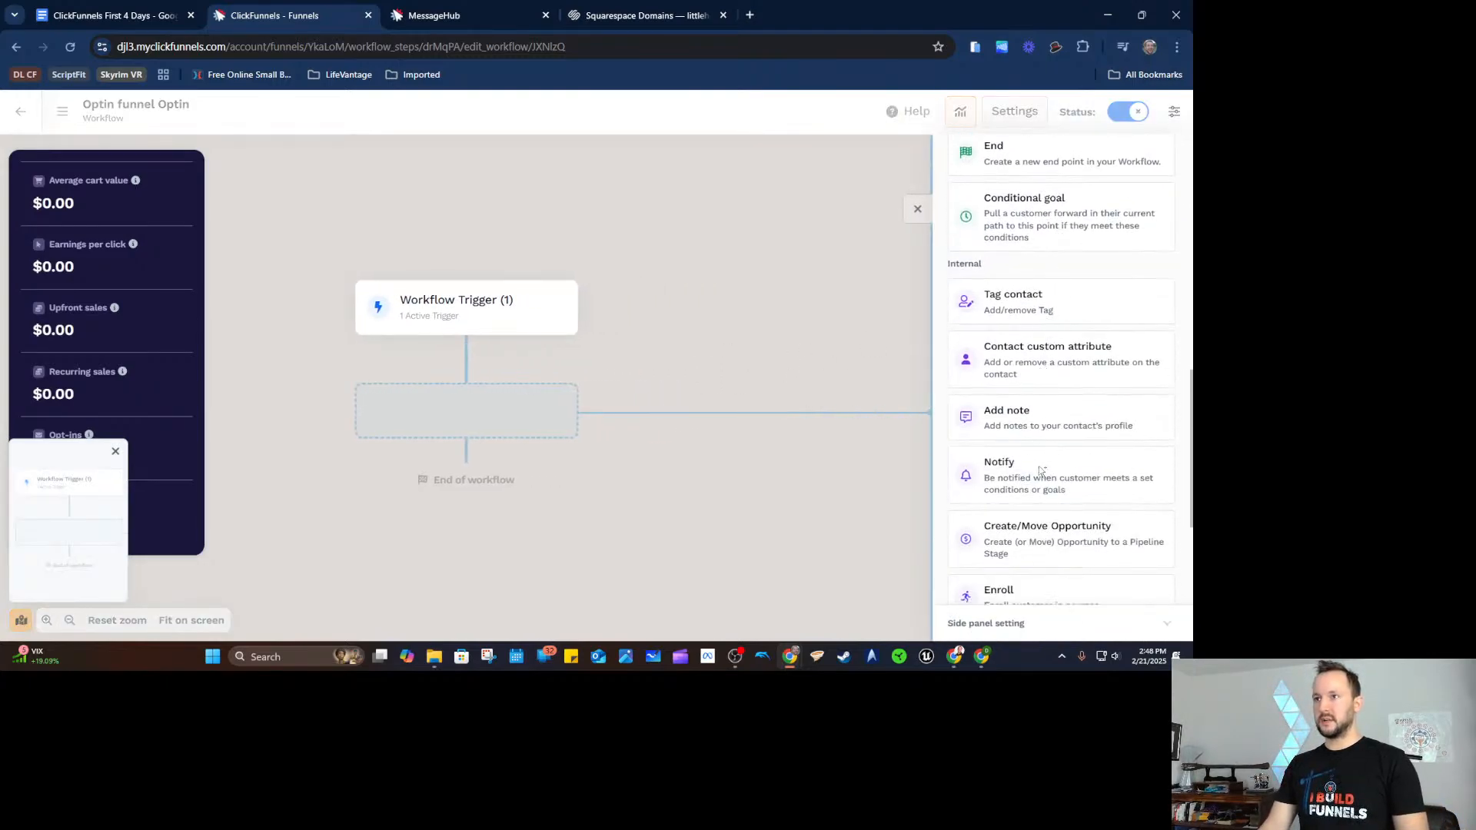
{"action": "left_click", "coordinate": [1039, 466]}
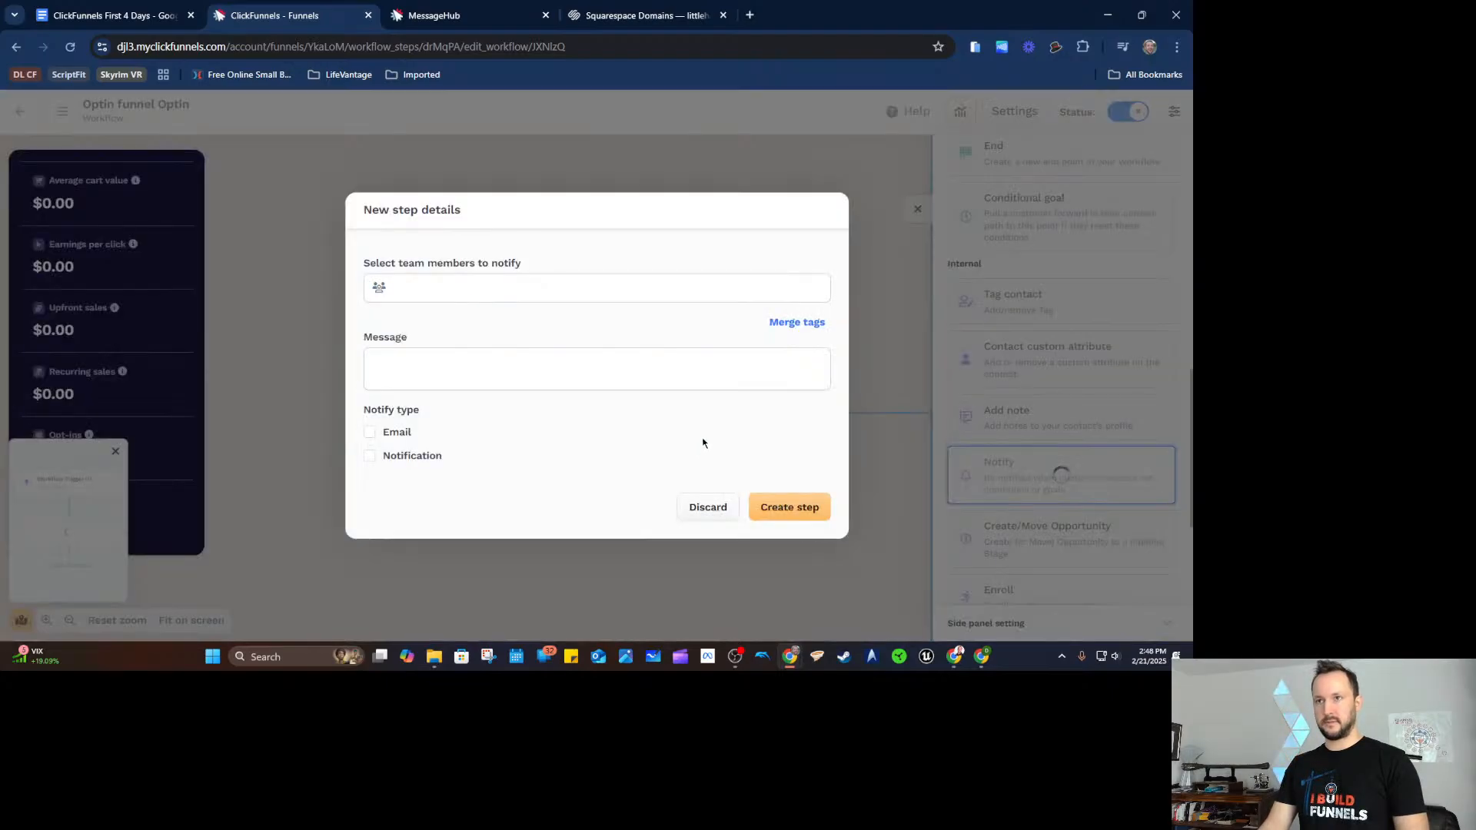
{"action": "left_click", "coordinate": [538, 281]}
{"action": "left_click", "coordinate": [520, 310]}
{"action": "key", "text": "Tab"}
Write 'New Optin! -' with first name, last name and email tags, delivered by email and notification.
{"action": "type", "text": "New "}
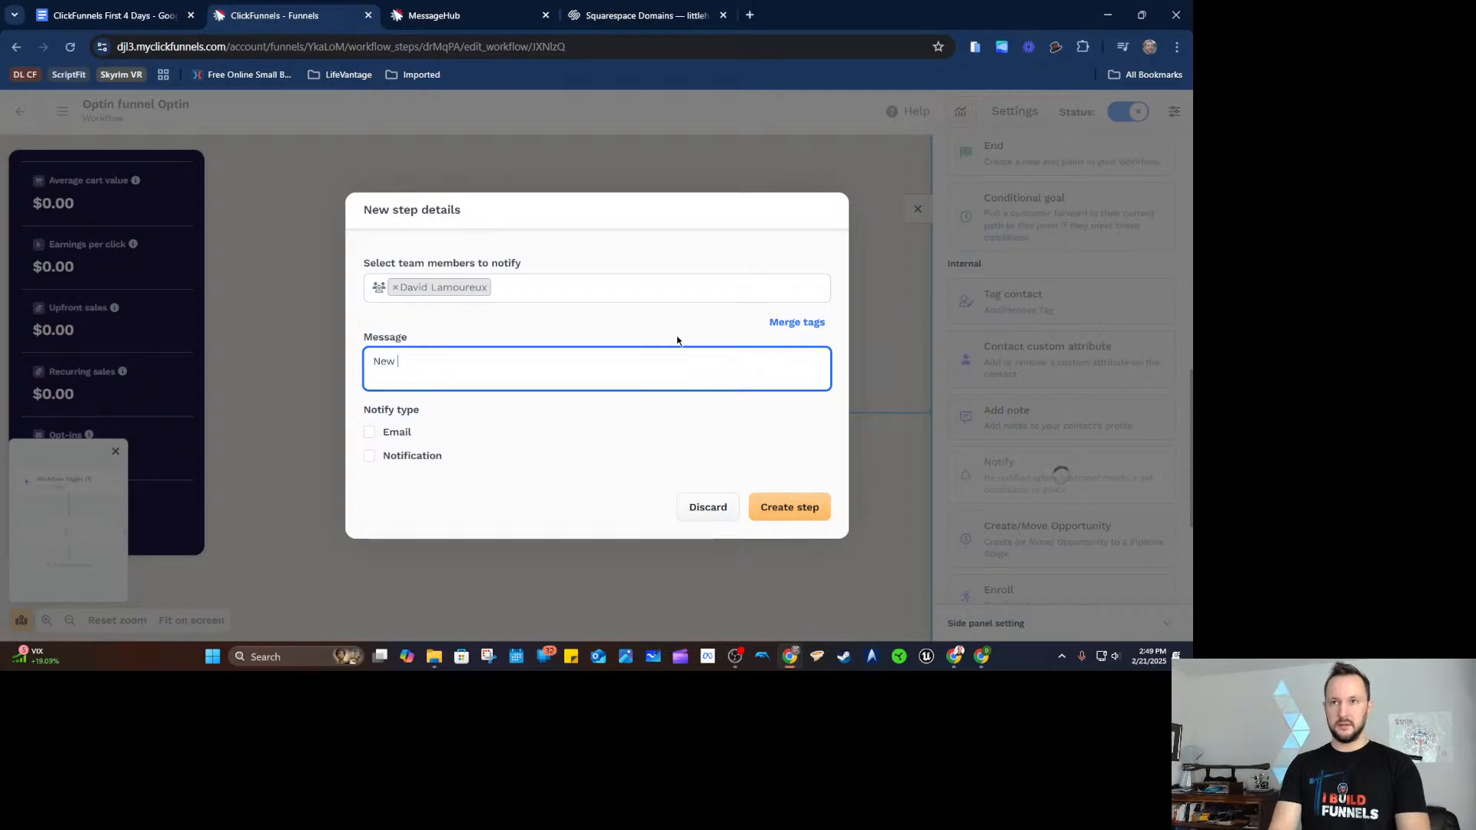
{"action": "type", "text": "Optin! "}
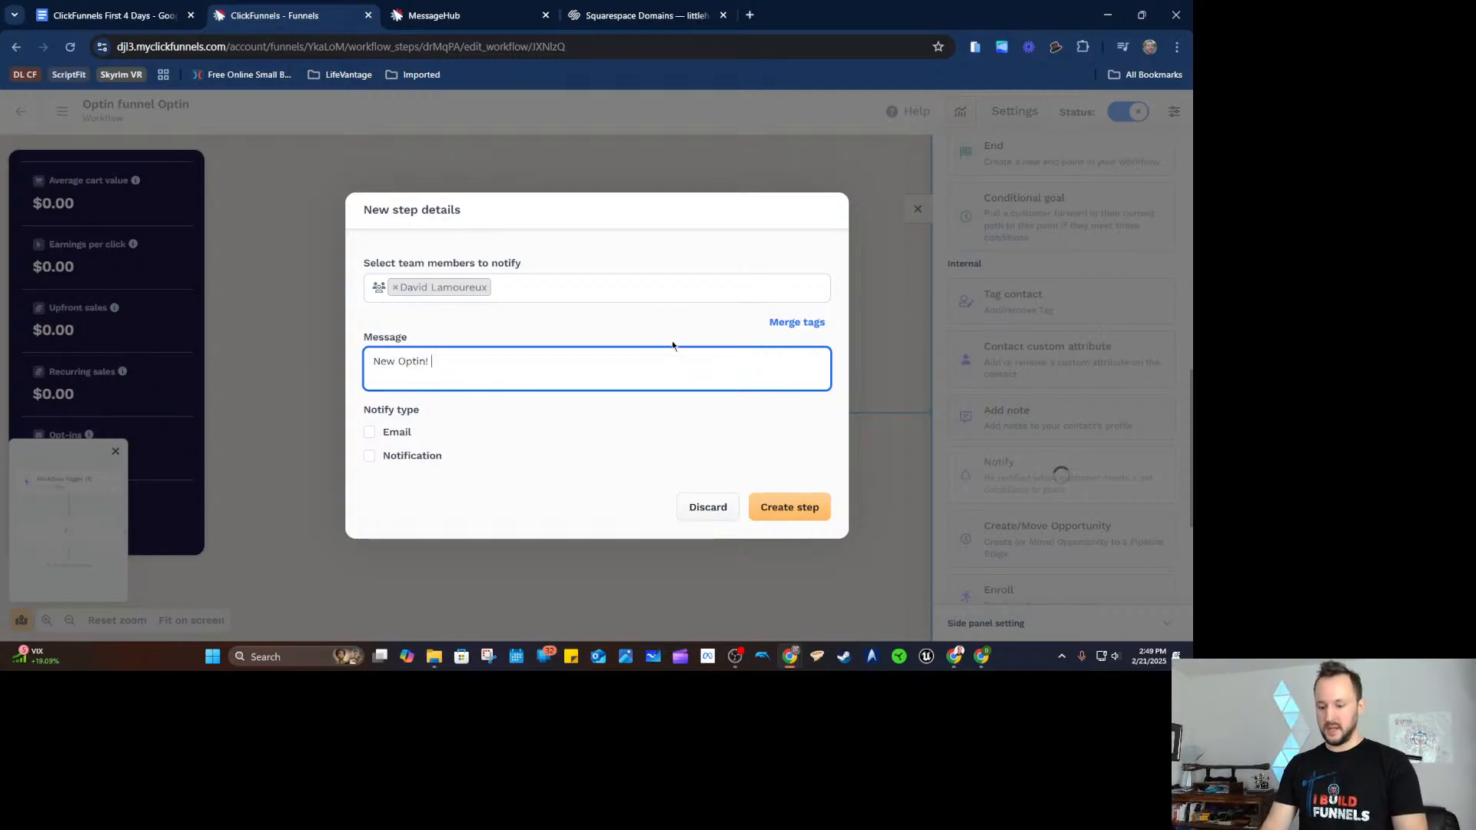
{"action": "type", "text": "-"}
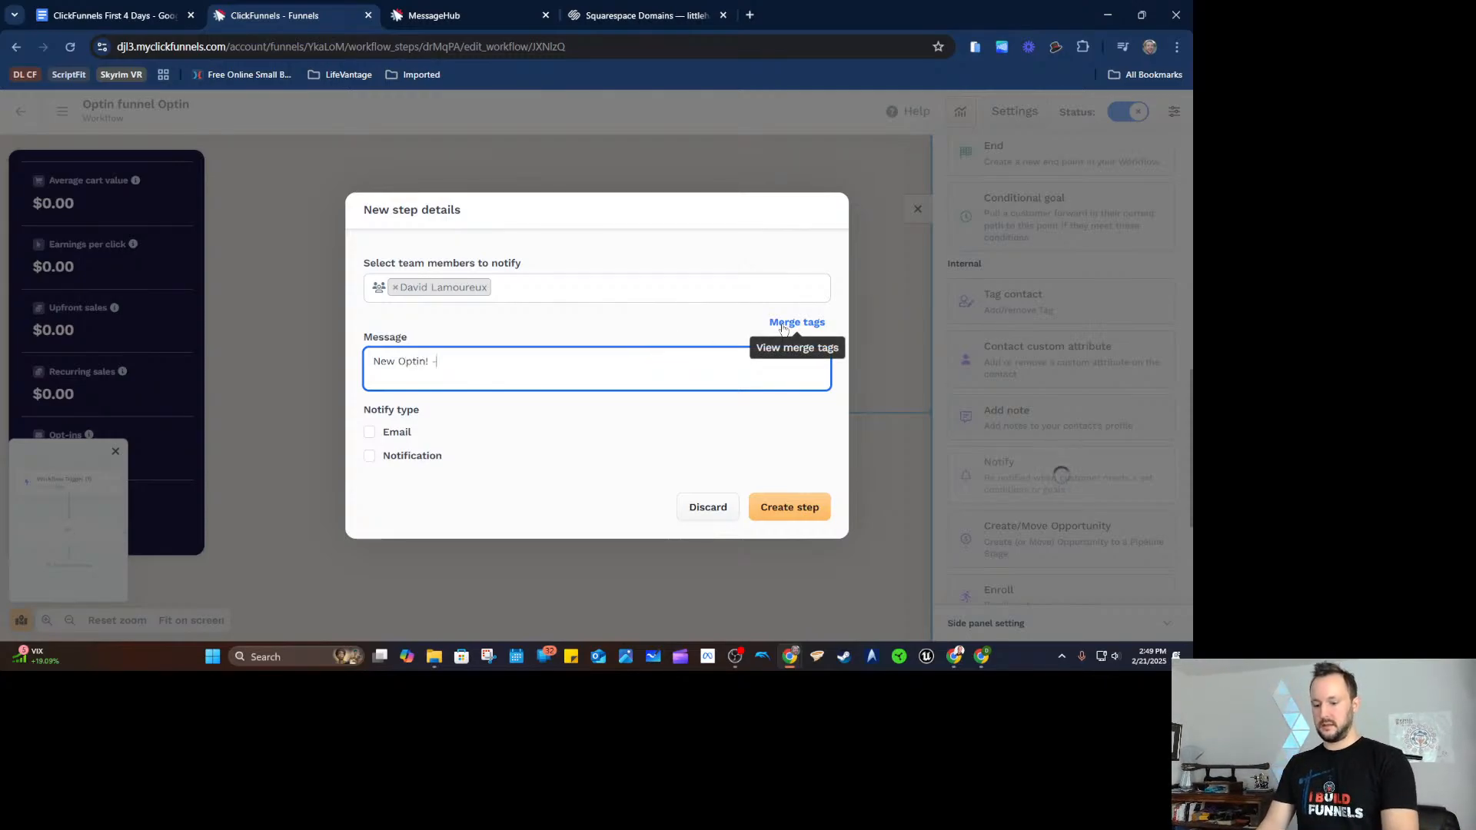
{"action": "left_click", "coordinate": [783, 327]}
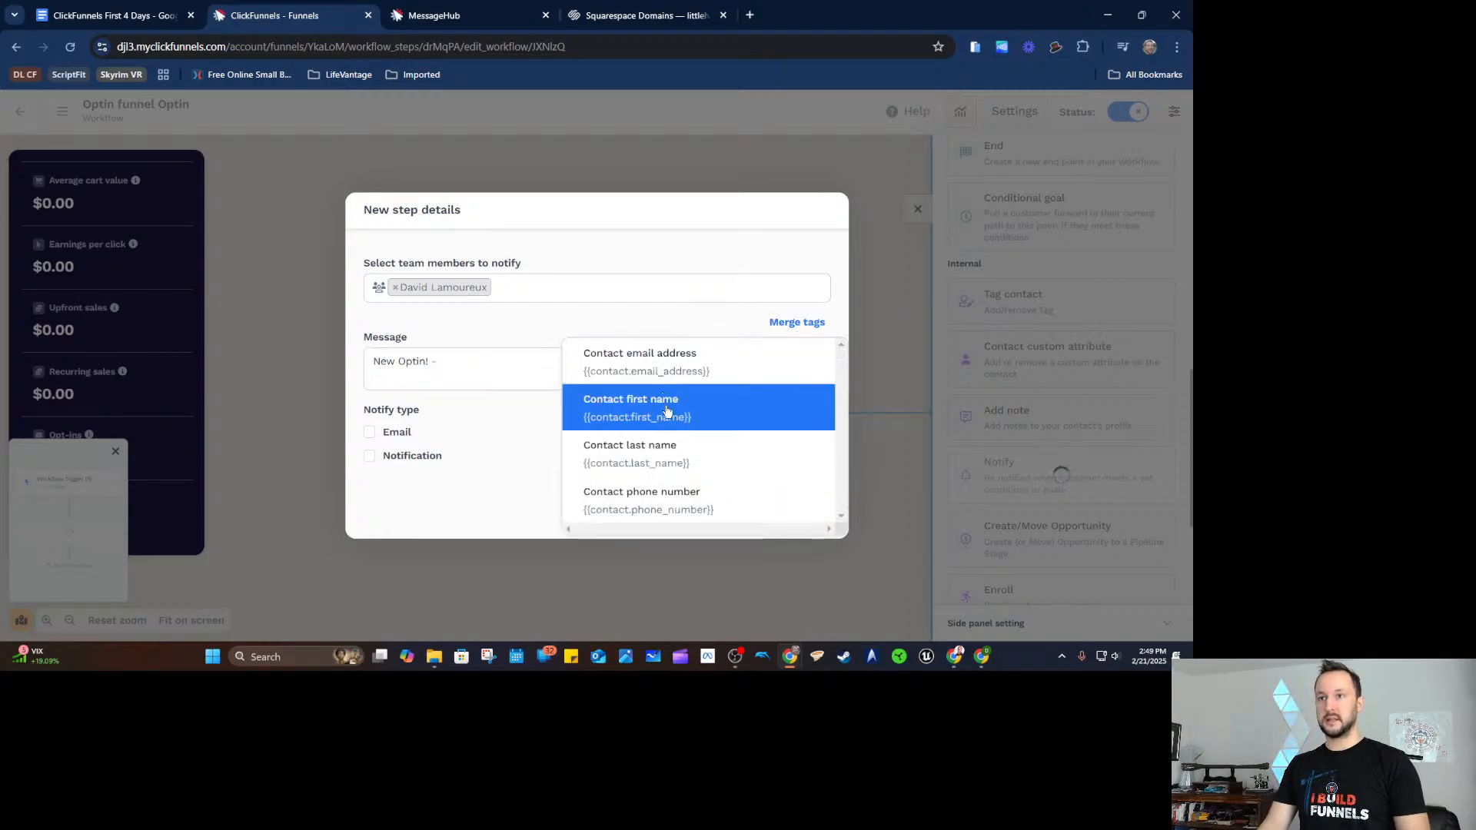
{"action": "left_click", "coordinate": [668, 413]}
{"action": "left_click", "coordinate": [792, 323]}
{"action": "left_click", "coordinate": [711, 433]}
{"action": "left_click", "coordinate": [799, 324]}
{"action": "left_click", "coordinate": [721, 359]}
{"action": "left_click", "coordinate": [370, 433]}
{"action": "left_click", "coordinate": [369, 456]}
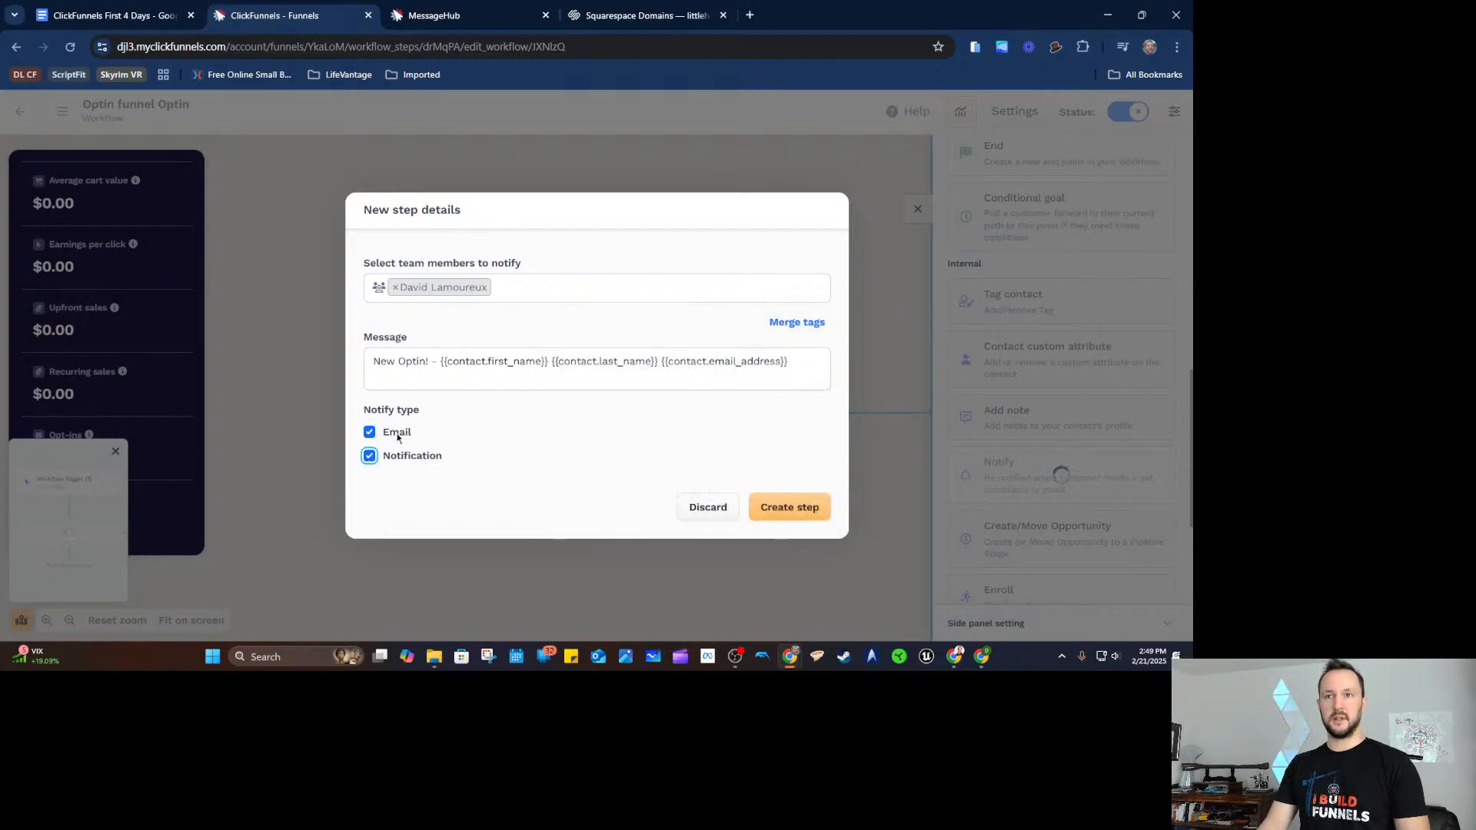
{"action": "left_click", "coordinate": [781, 508]}
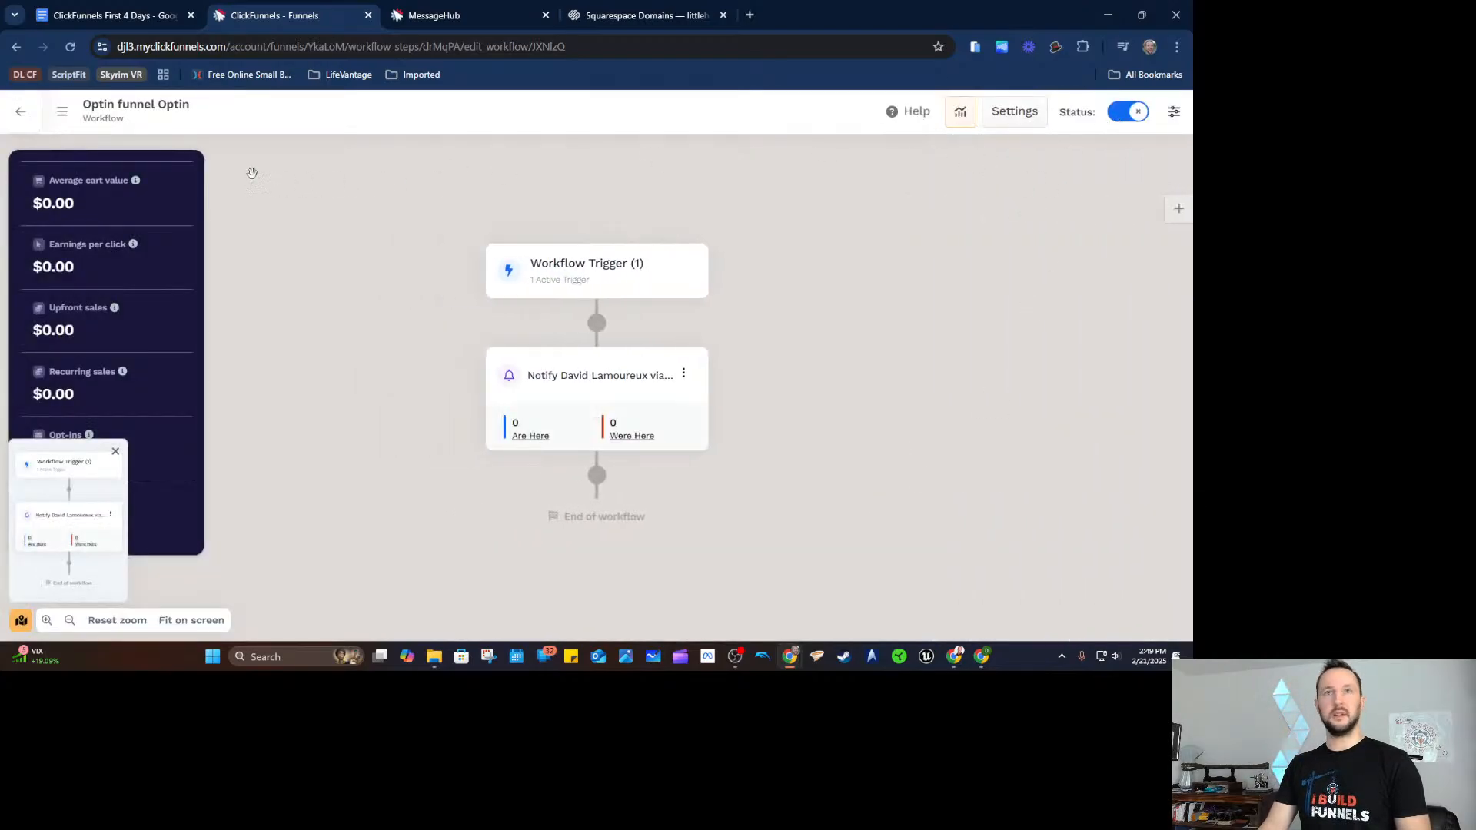
Add a step after Notify that tags contacts with 'ai funnel optin'.
{"action": "left_click", "coordinate": [597, 475]}
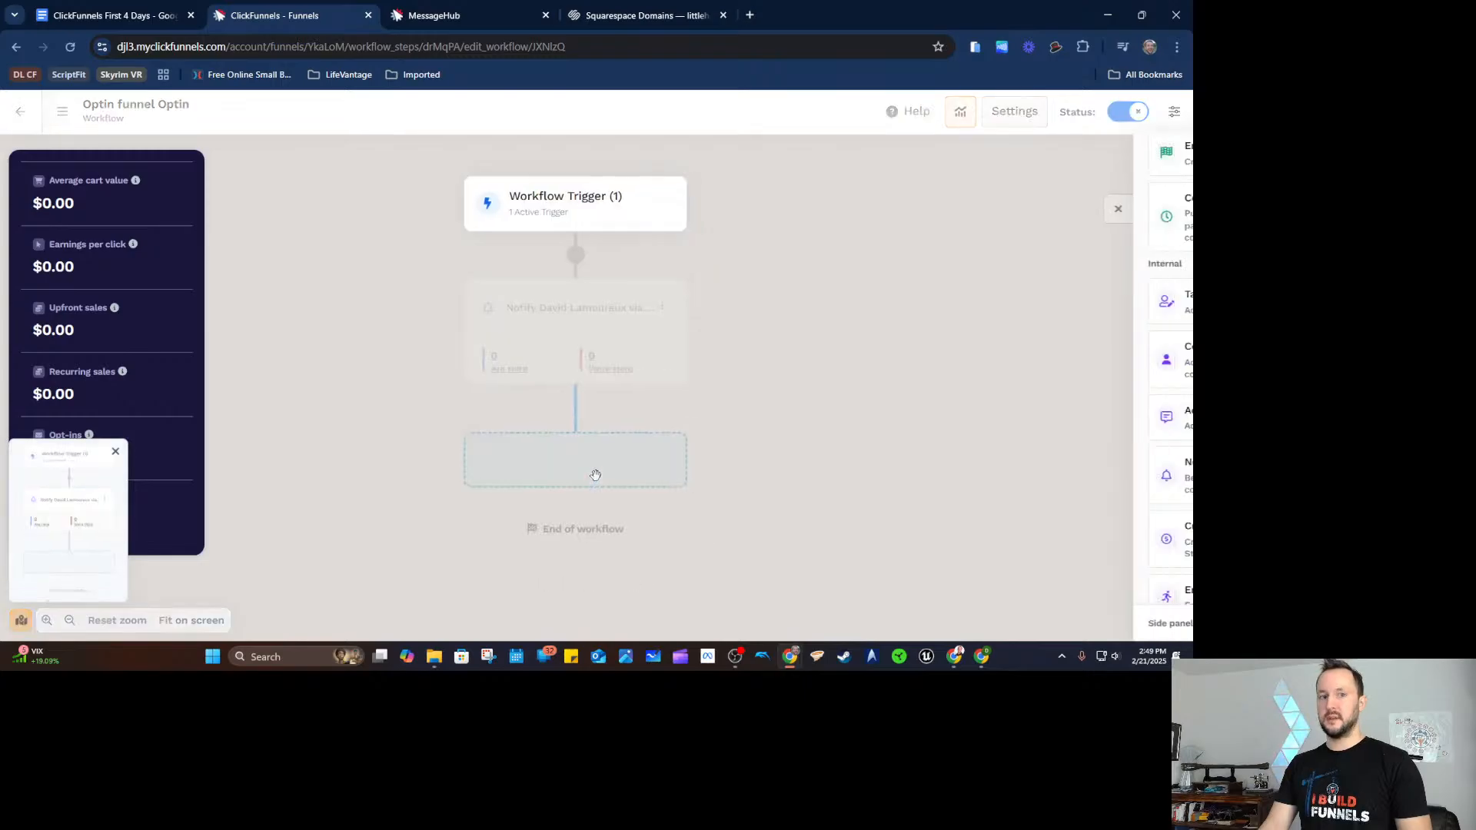
{"action": "left_click", "coordinate": [1084, 299]}
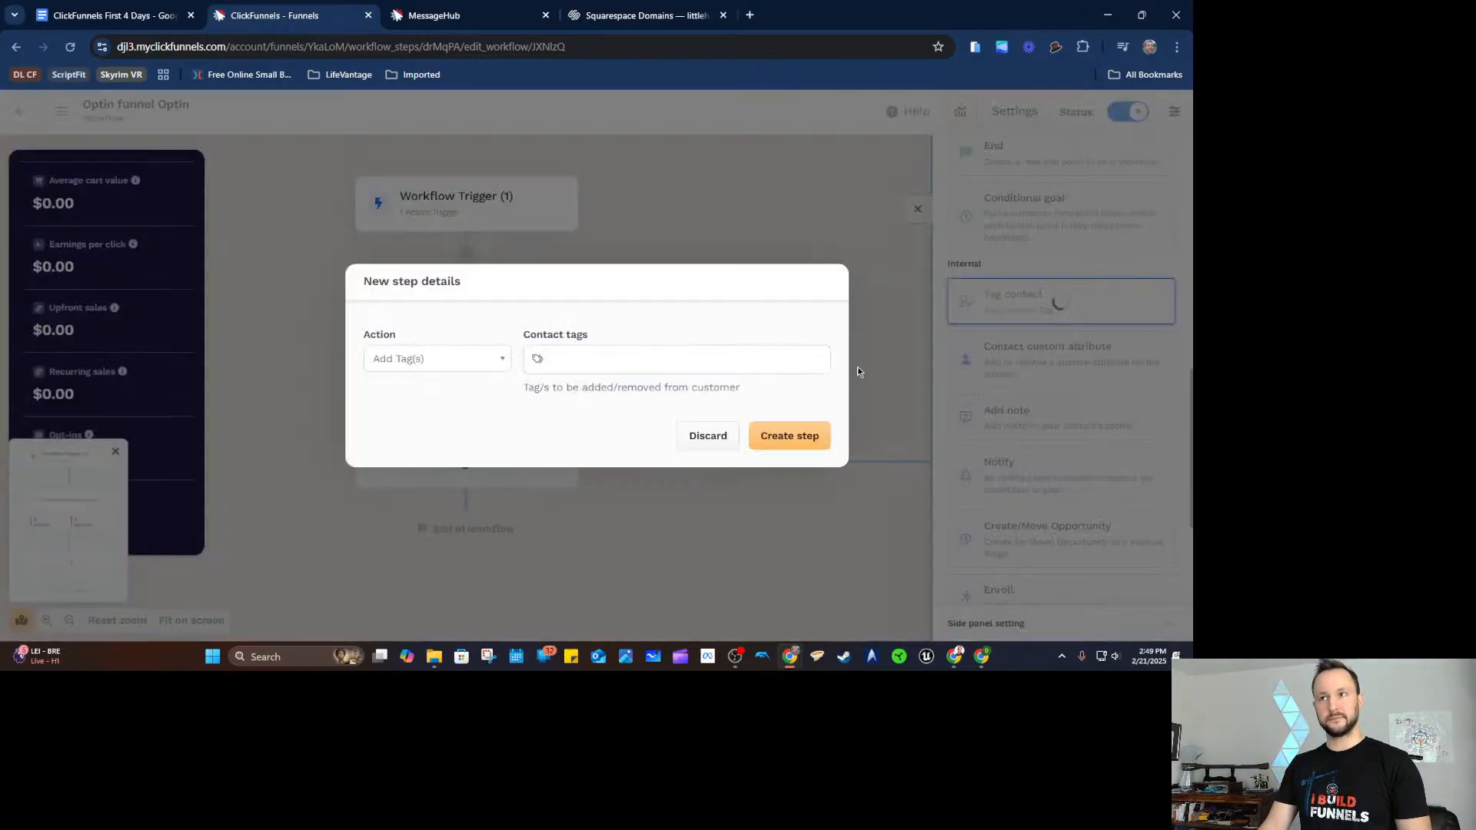
{"action": "left_click", "coordinate": [597, 355]}
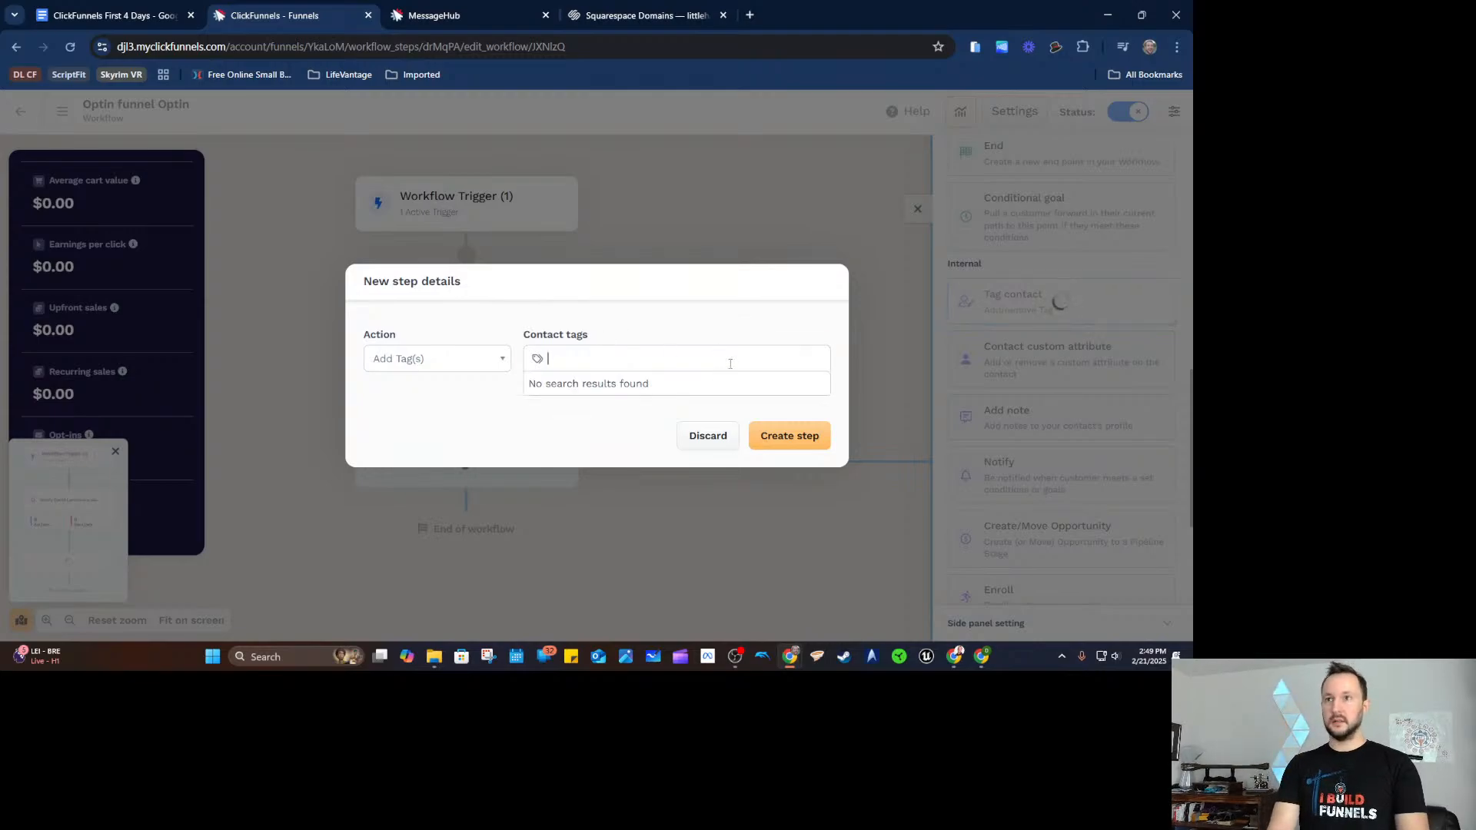
{"action": "type", "text": "ai"}
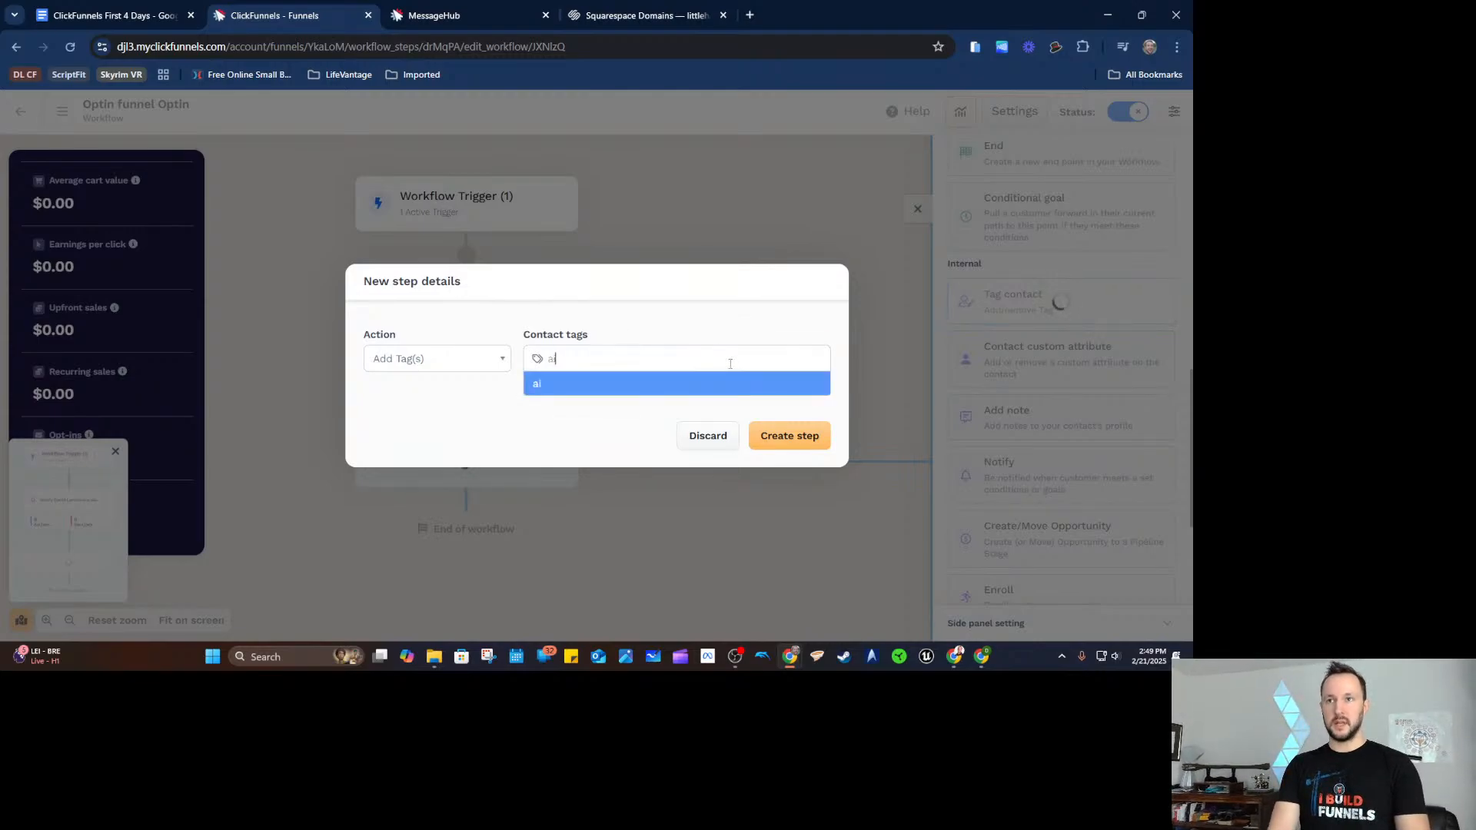
{"action": "type", "text": " funnel ot"}
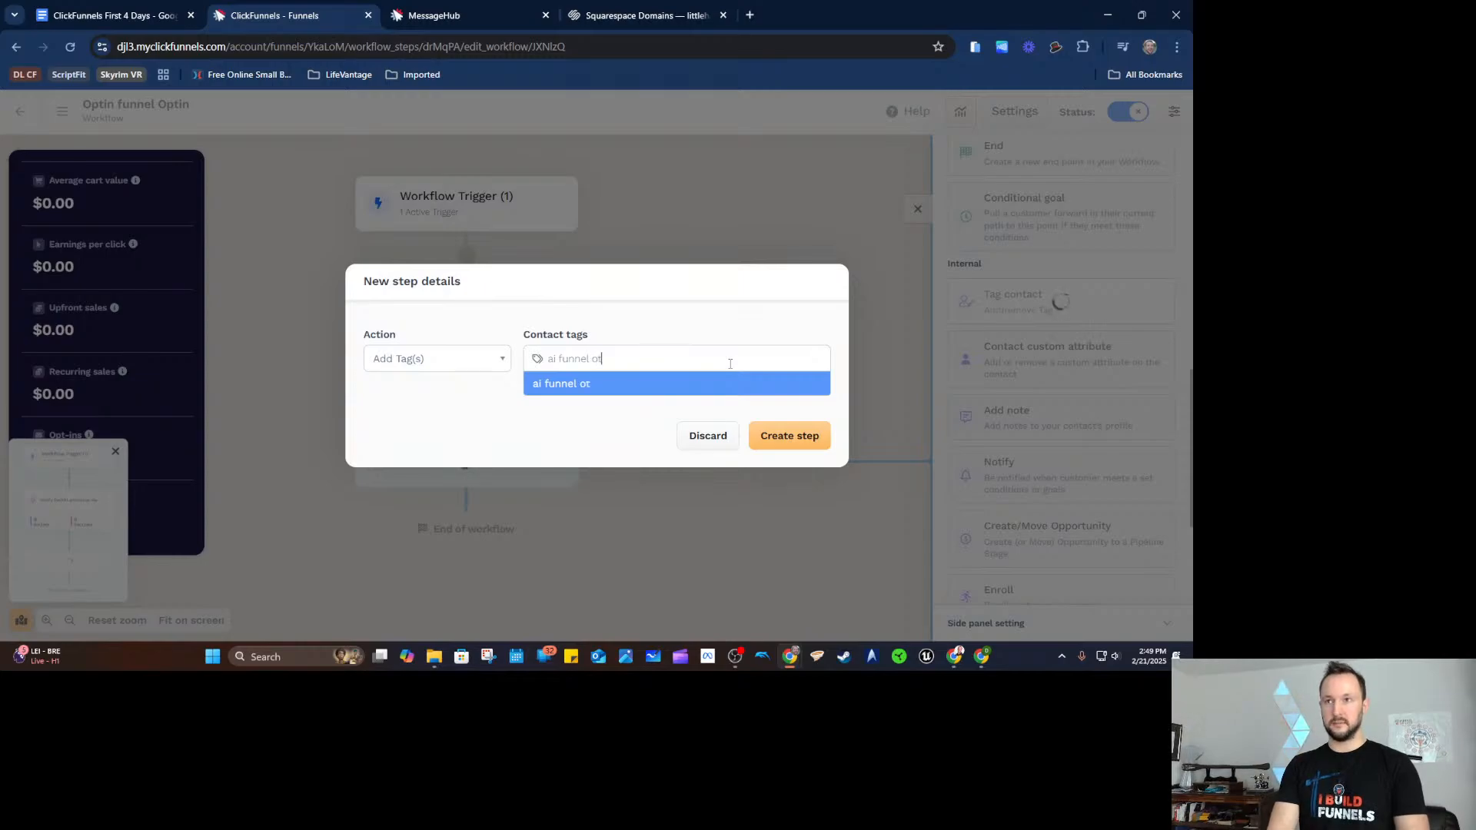
{"action": "key", "text": "BackSpace"}
{"action": "type", "text": "ptin"}
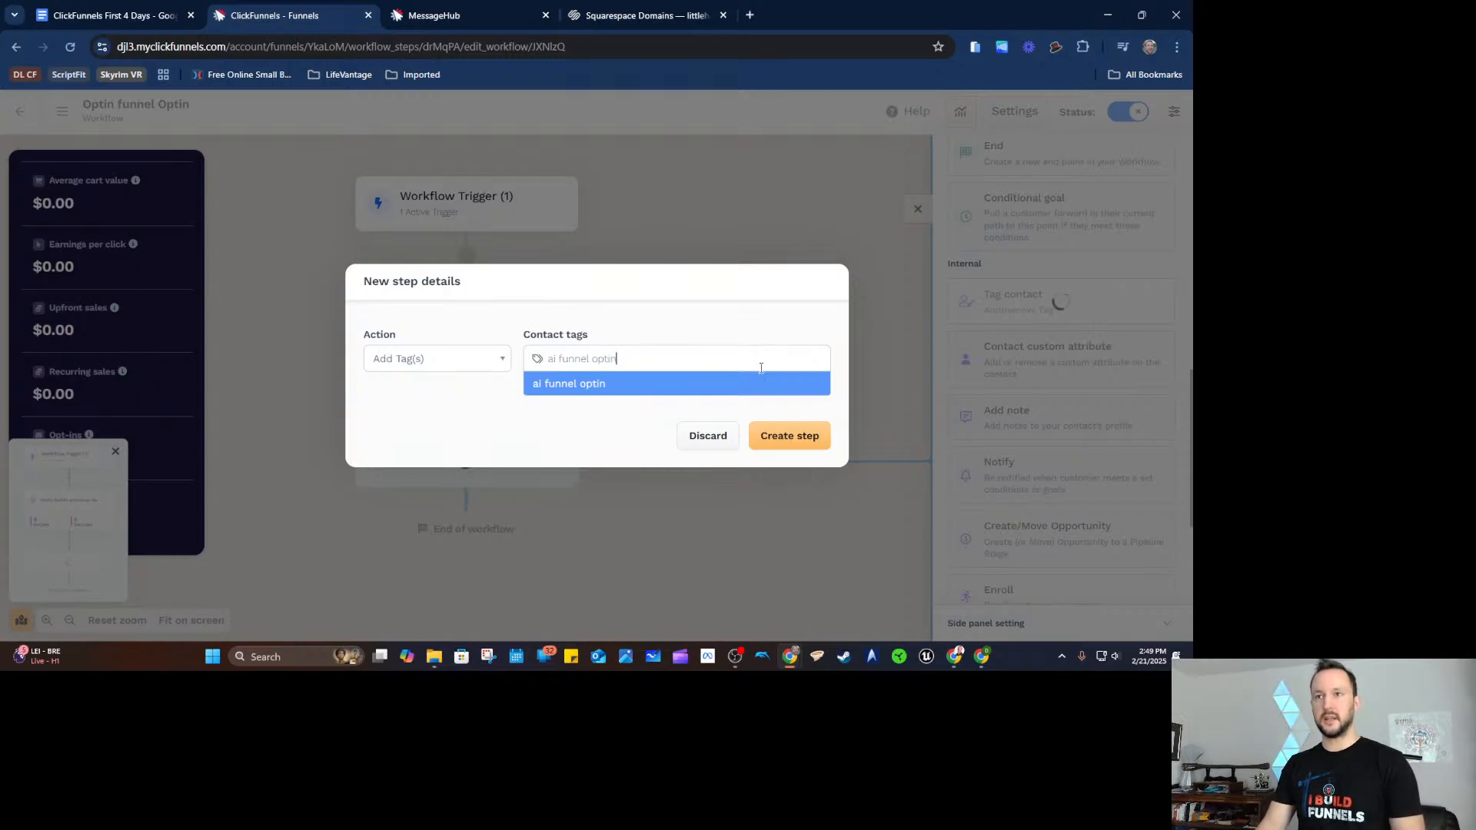
{"action": "left_click", "coordinate": [626, 382]}
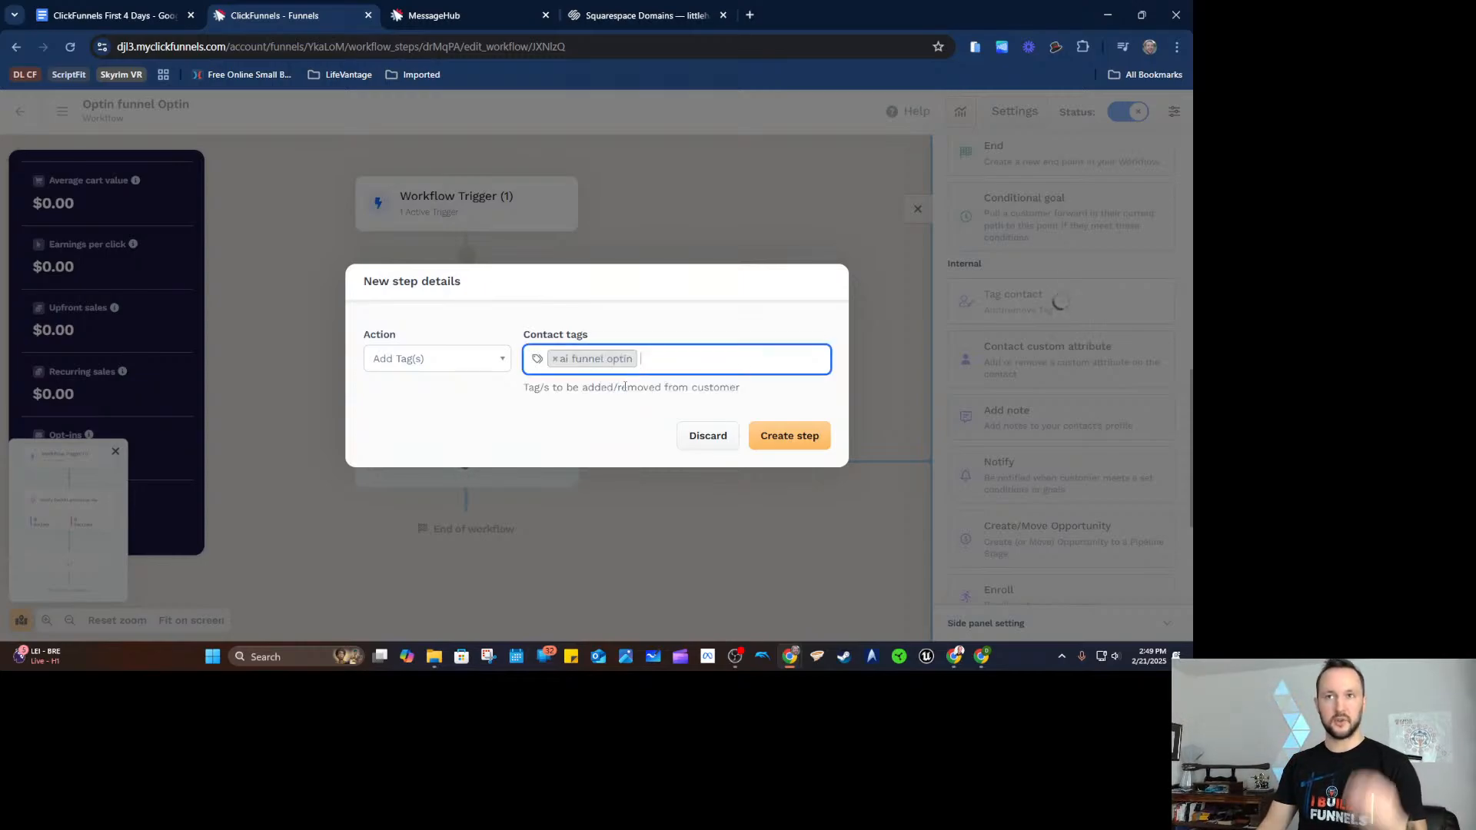
{"action": "left_click", "coordinate": [762, 436]}
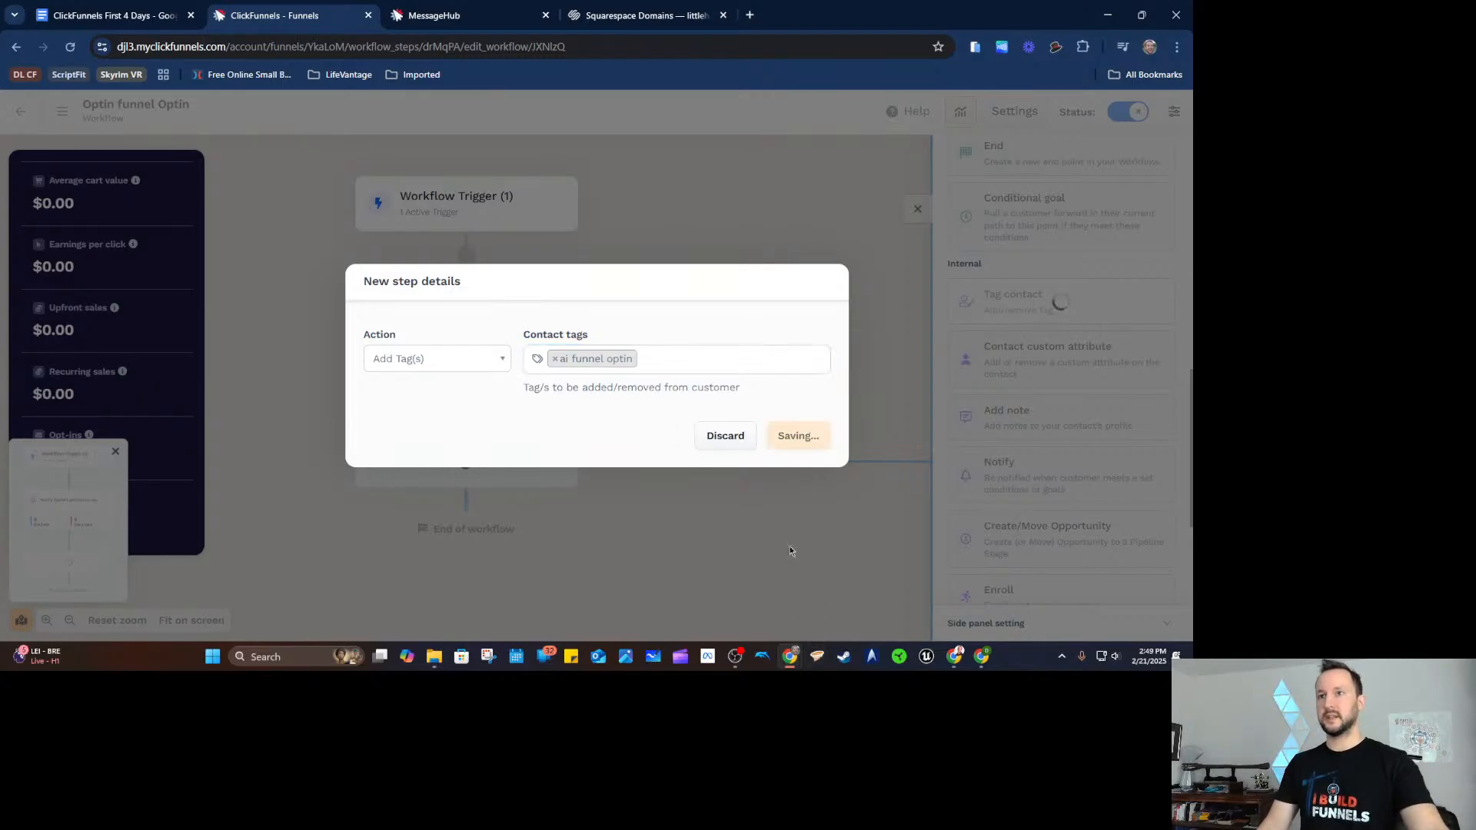
{"action": "scroll", "coordinate": [625, 492], "scroll_direction": "down", "scroll_amount": 1}
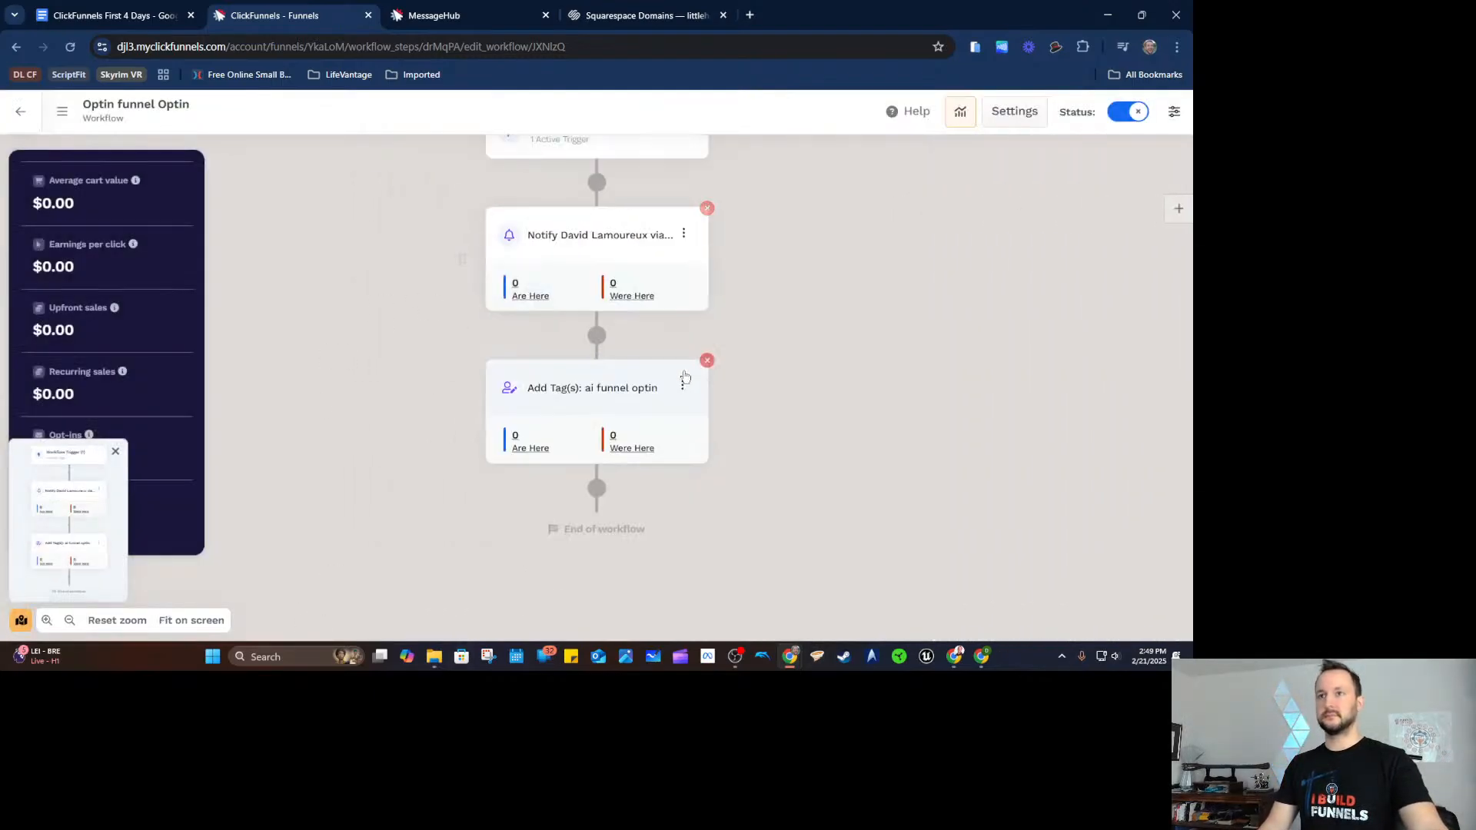
Add a Send Email step after the tag step using Classic Email Template 1.
{"action": "left_click", "coordinate": [597, 488]}
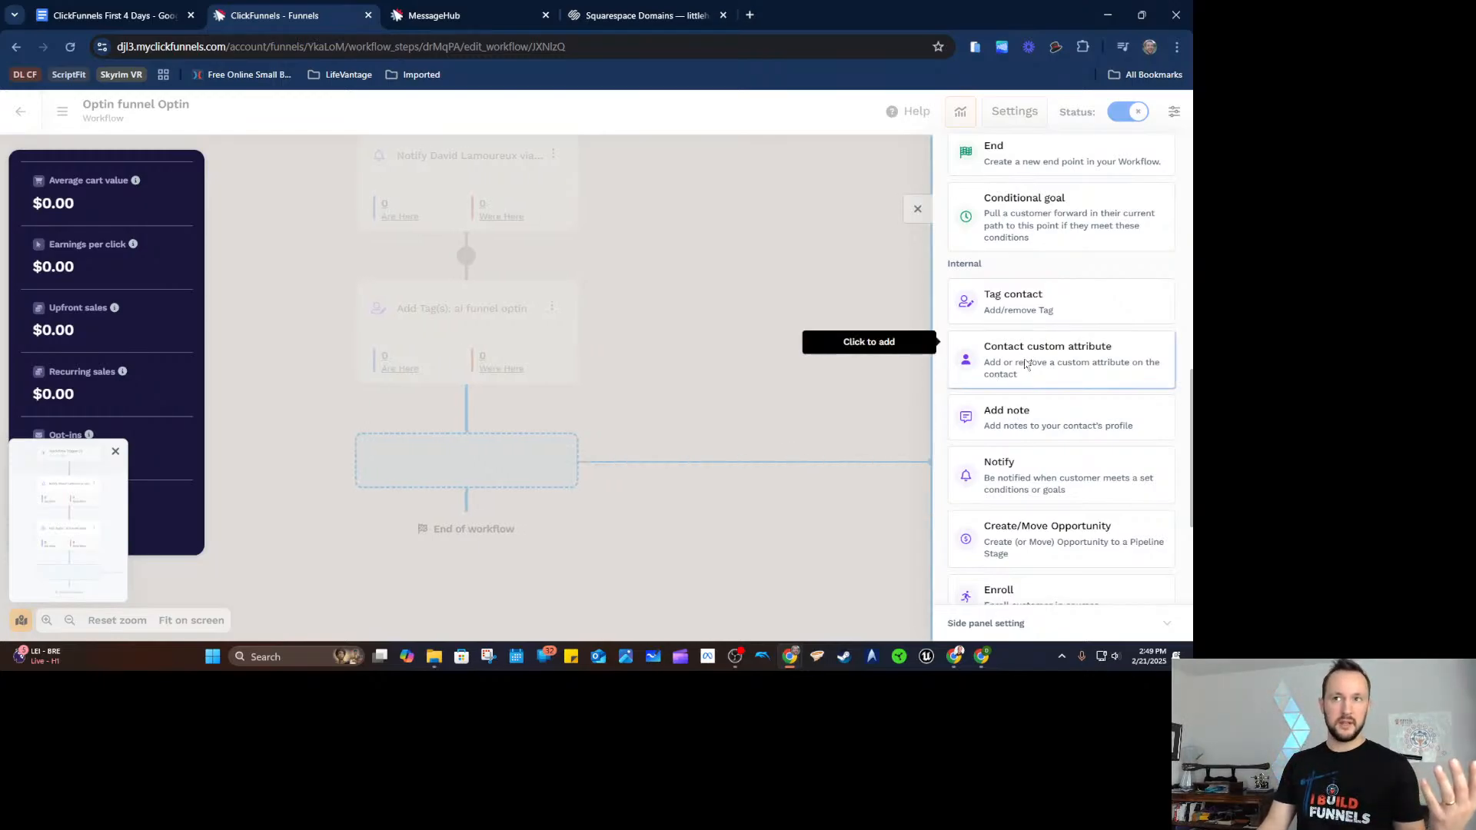
{"action": "scroll", "coordinate": [1047, 375], "scroll_direction": "down", "scroll_amount": 5}
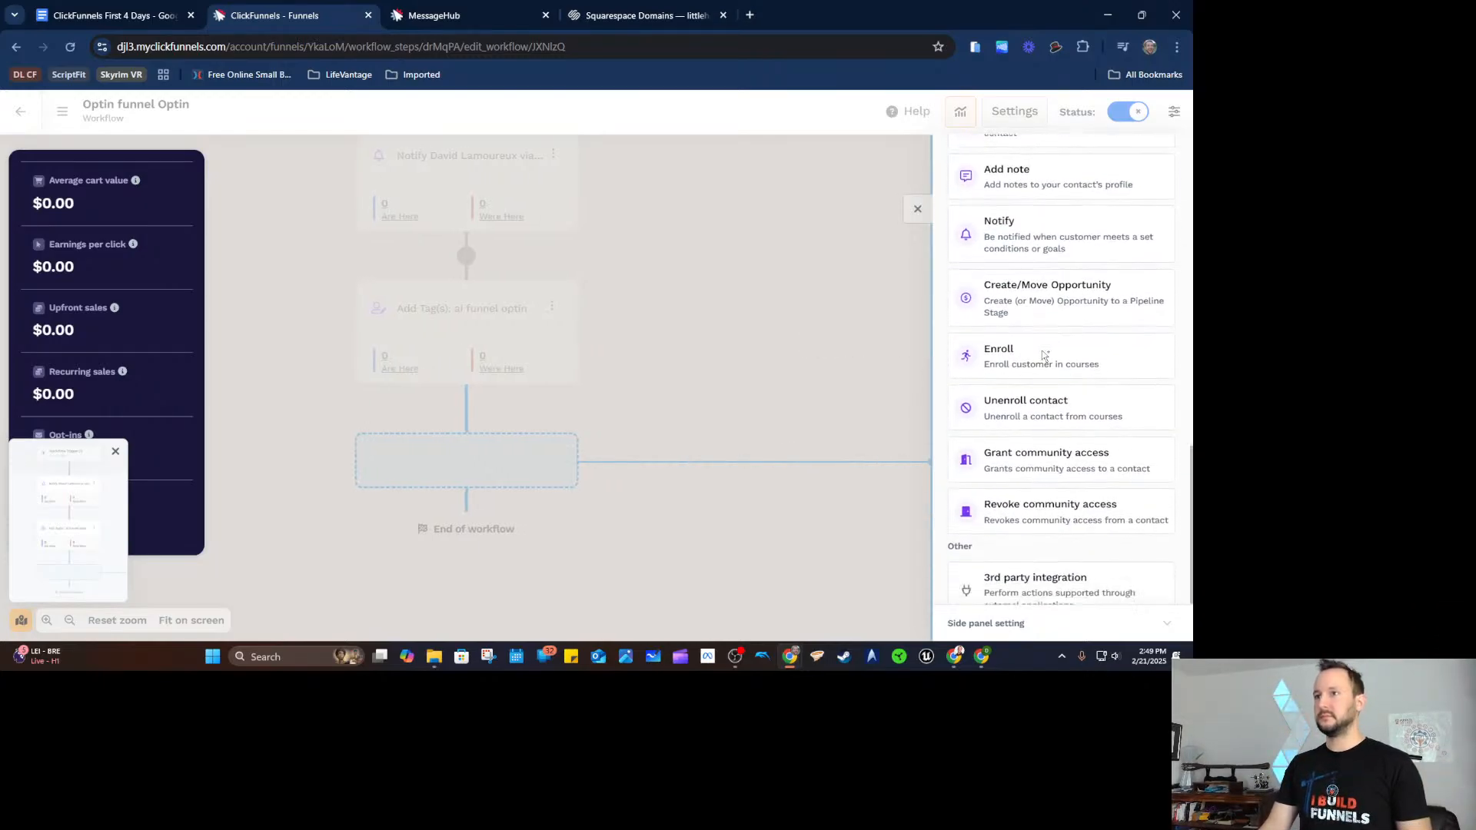
{"action": "scroll", "coordinate": [1045, 319], "scroll_direction": "up", "scroll_amount": 5}
{"action": "scroll", "coordinate": [1045, 319], "scroll_direction": "up", "scroll_amount": 10}
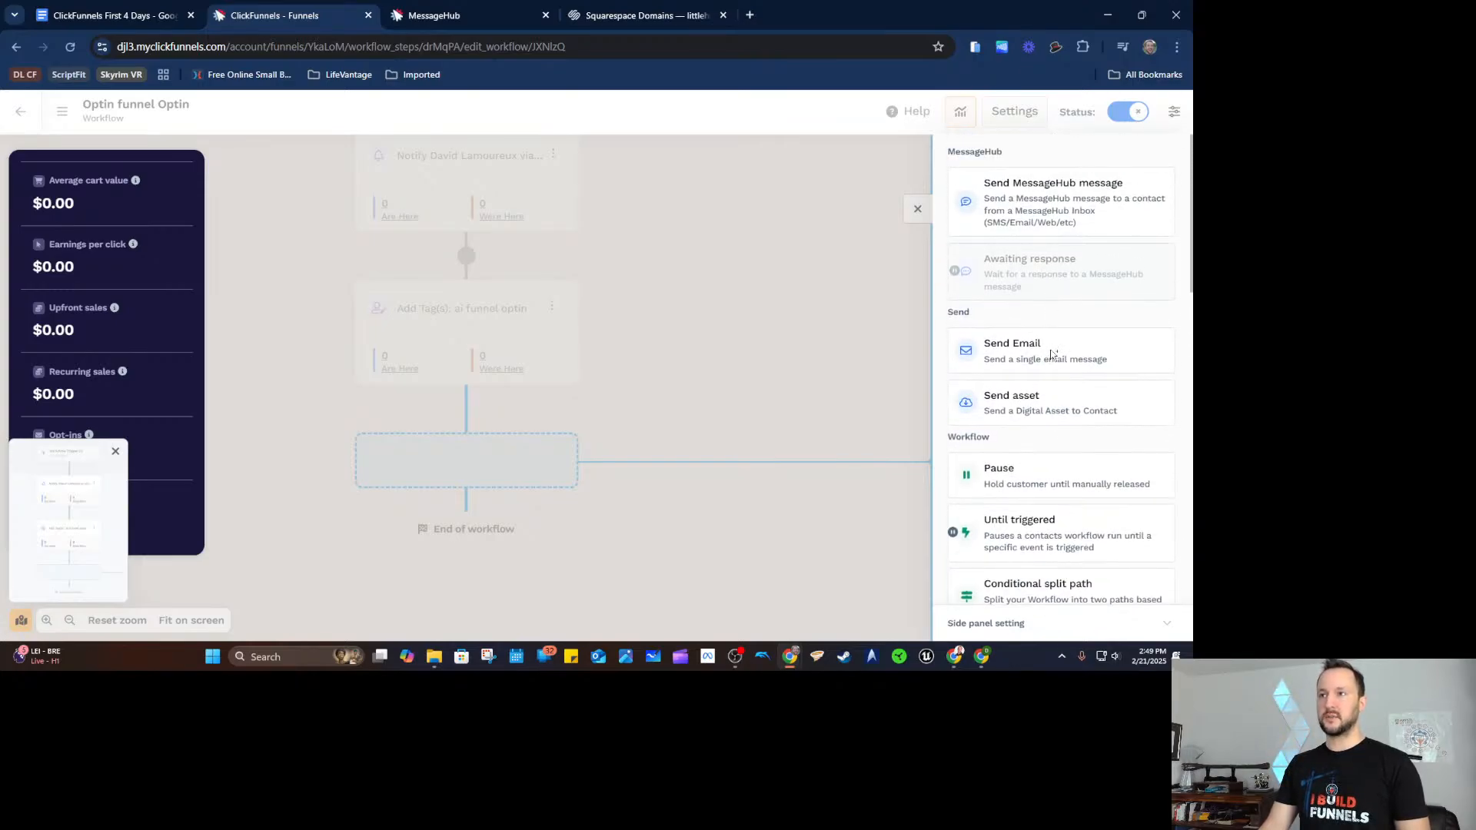
{"action": "left_click", "coordinate": [1051, 352]}
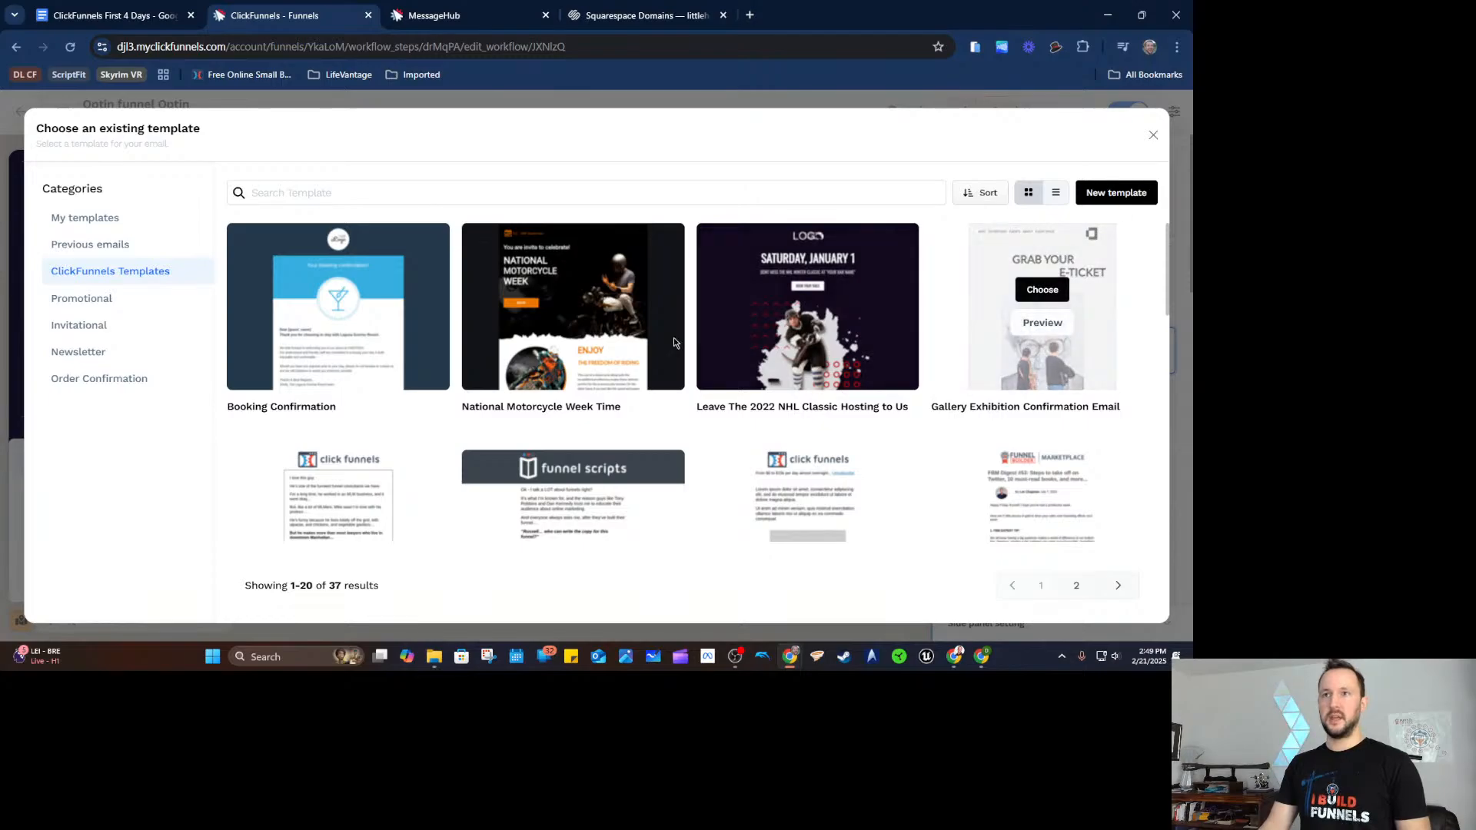
{"action": "scroll", "coordinate": [773, 366], "scroll_direction": "down", "scroll_amount": 3}
{"action": "scroll", "coordinate": [879, 350], "scroll_direction": "up", "scroll_amount": 1}
{"action": "left_click", "coordinate": [97, 217]}
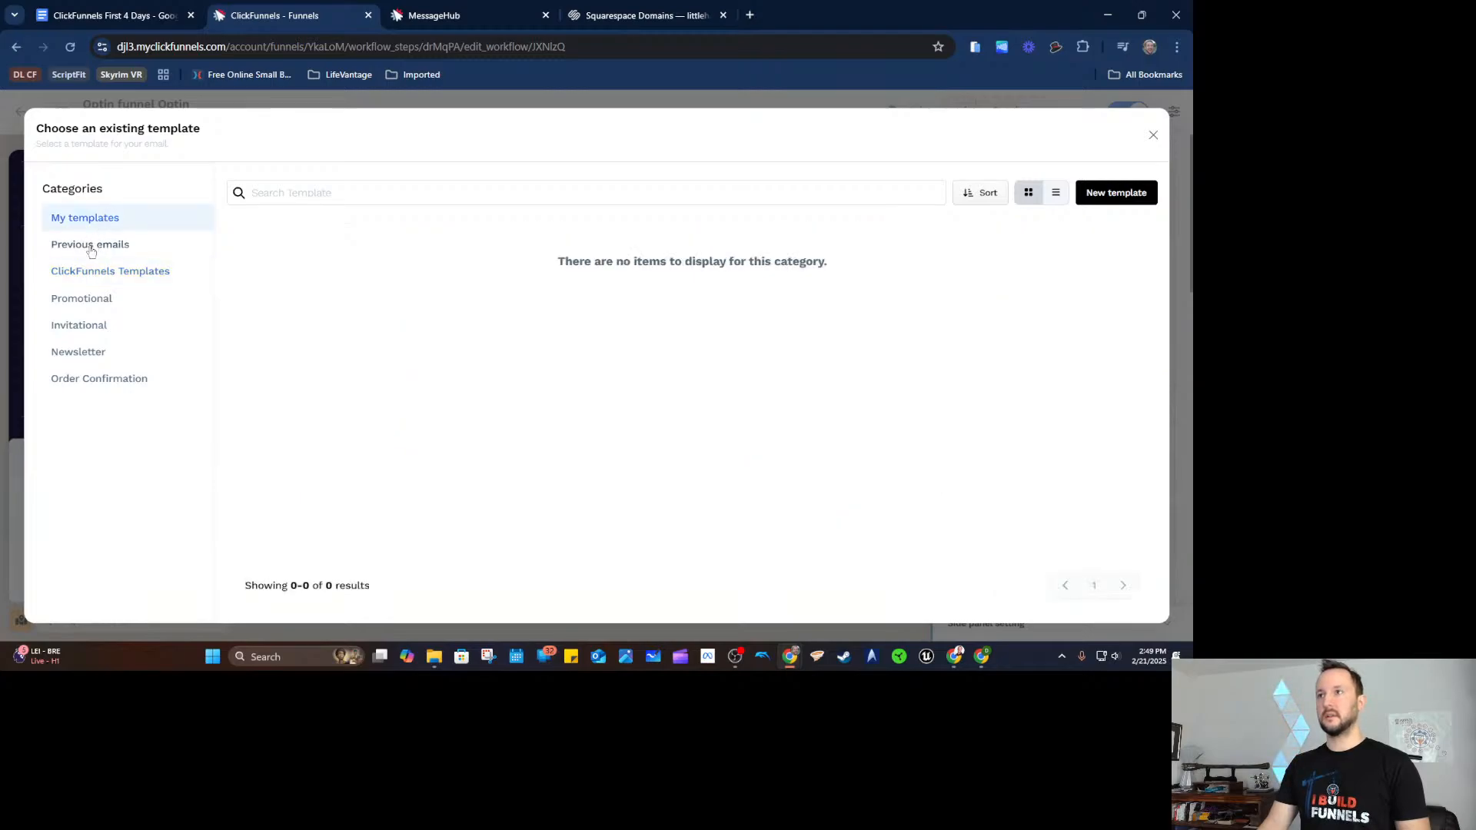
{"action": "left_click", "coordinate": [96, 278]}
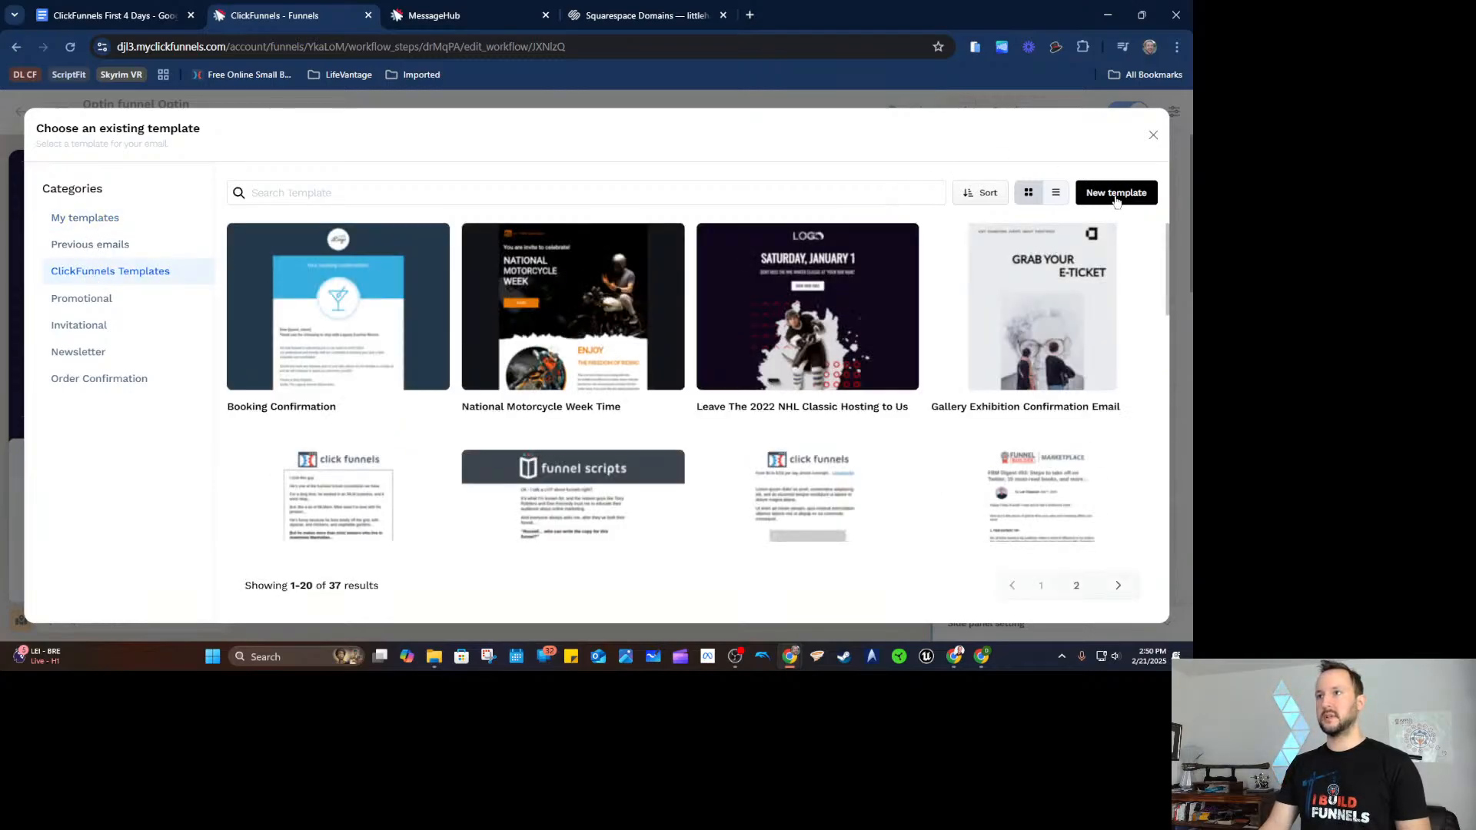
{"action": "scroll", "coordinate": [850, 306], "scroll_direction": "down", "scroll_amount": 2}
{"action": "mouse_move", "coordinate": [315, 372]}
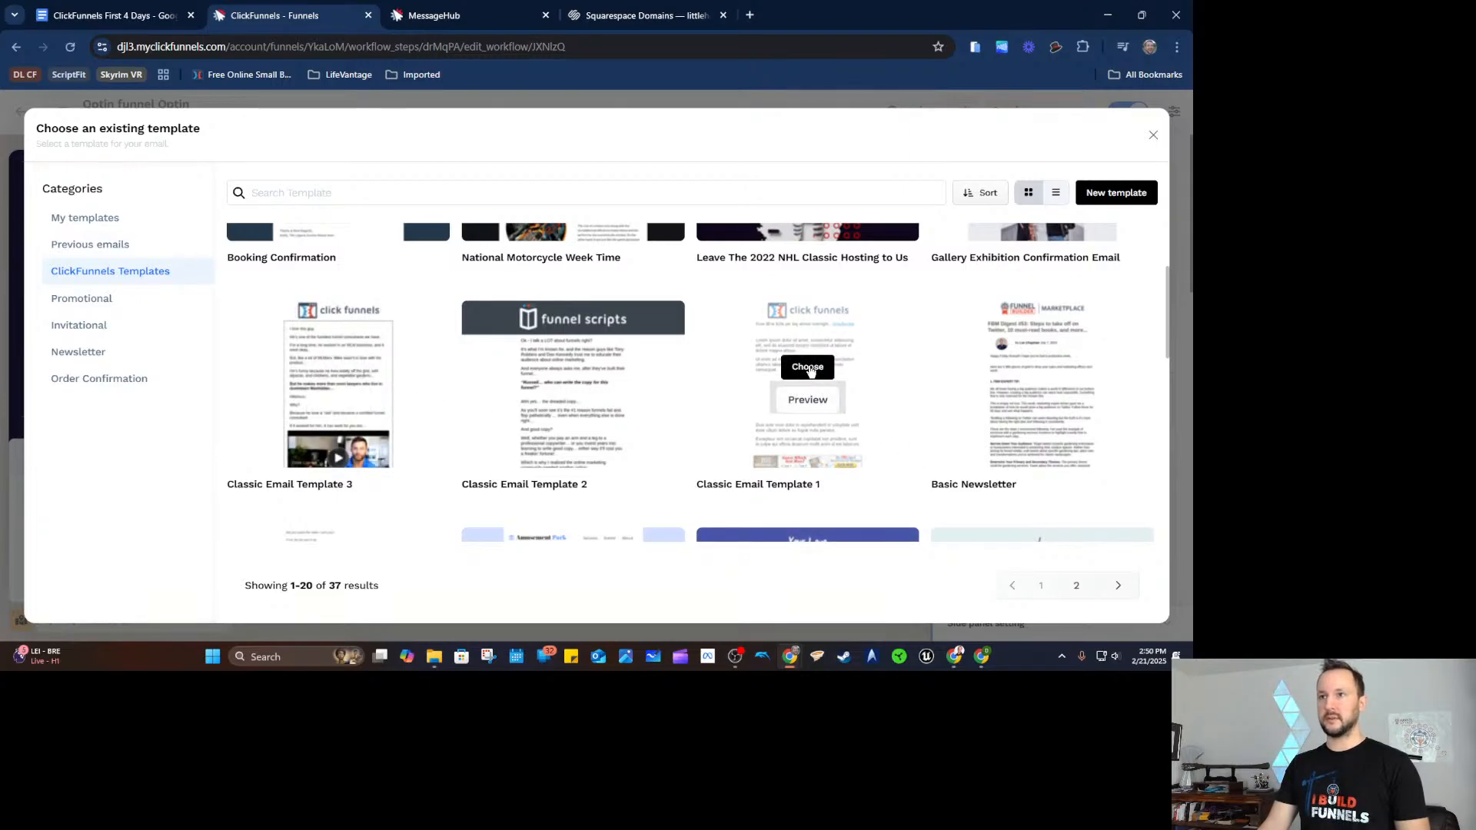
{"action": "left_click", "coordinate": [808, 367]}
Set subject 'Congrats! Here's your free download' and the personal From address, then create the step.
{"action": "left_click", "coordinate": [495, 288]}
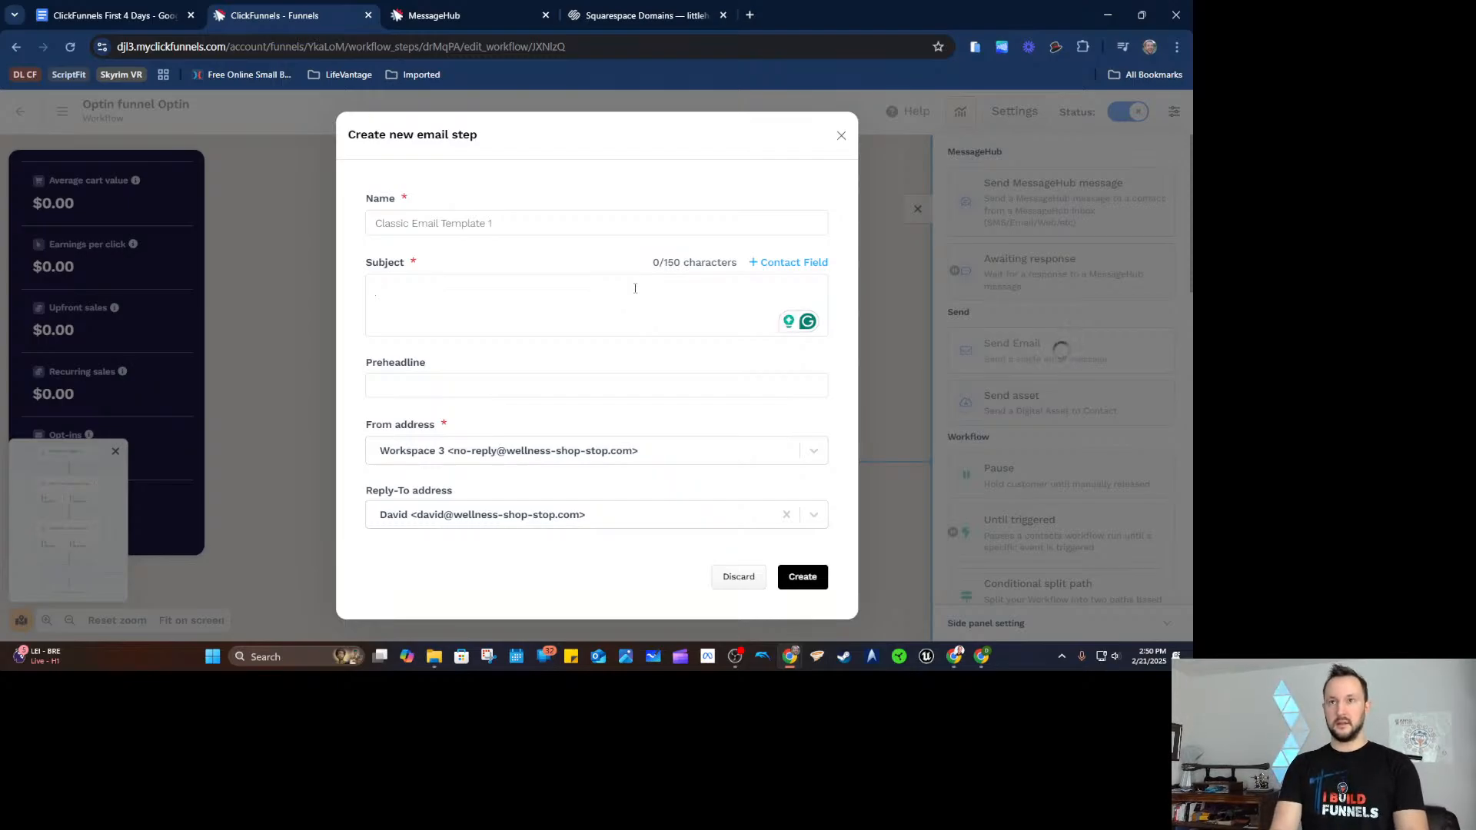
{"action": "type", "text": "Congrat"}
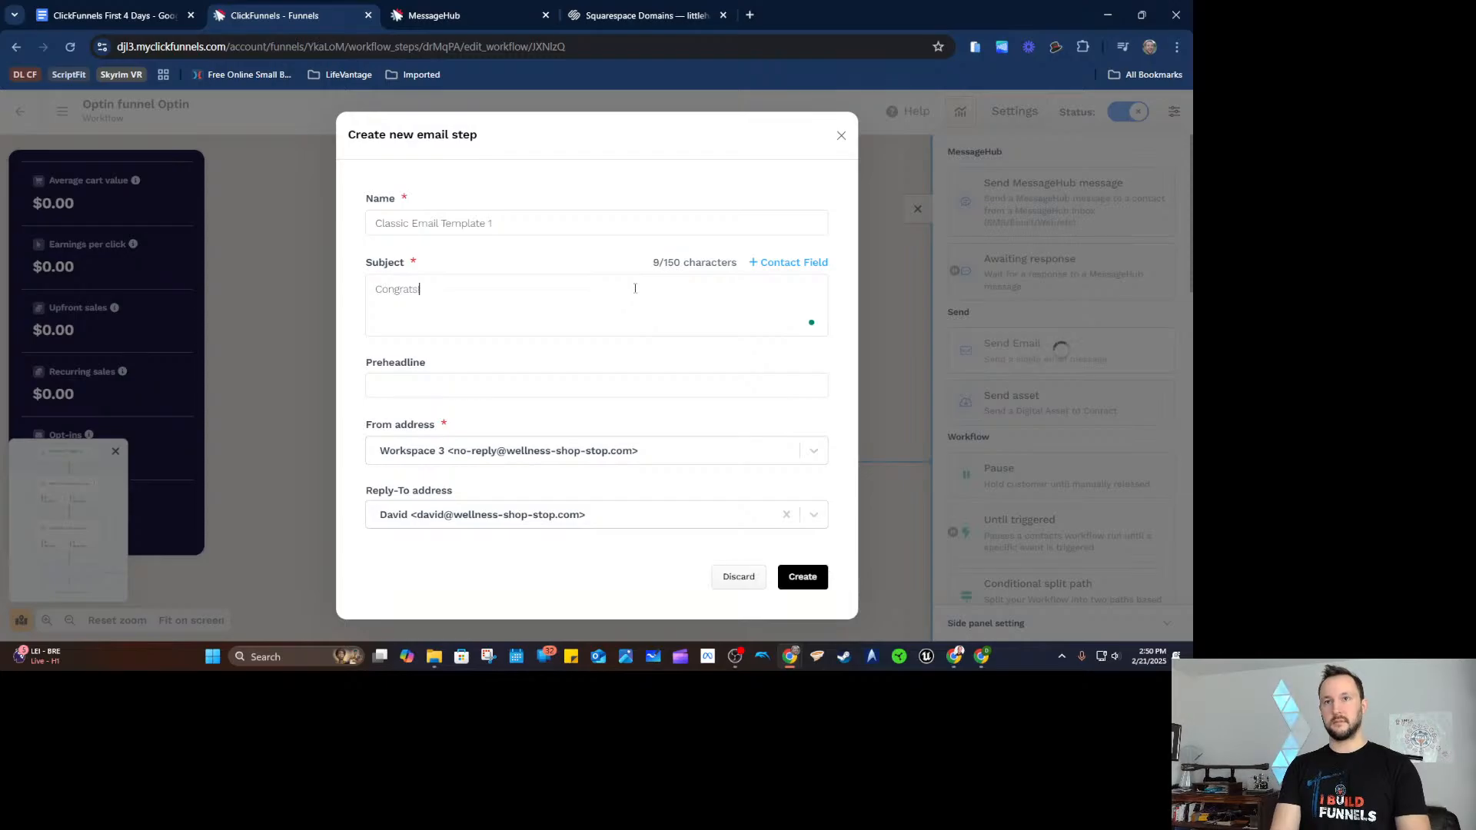
{"action": "type", "text": "s! Herer's you"}
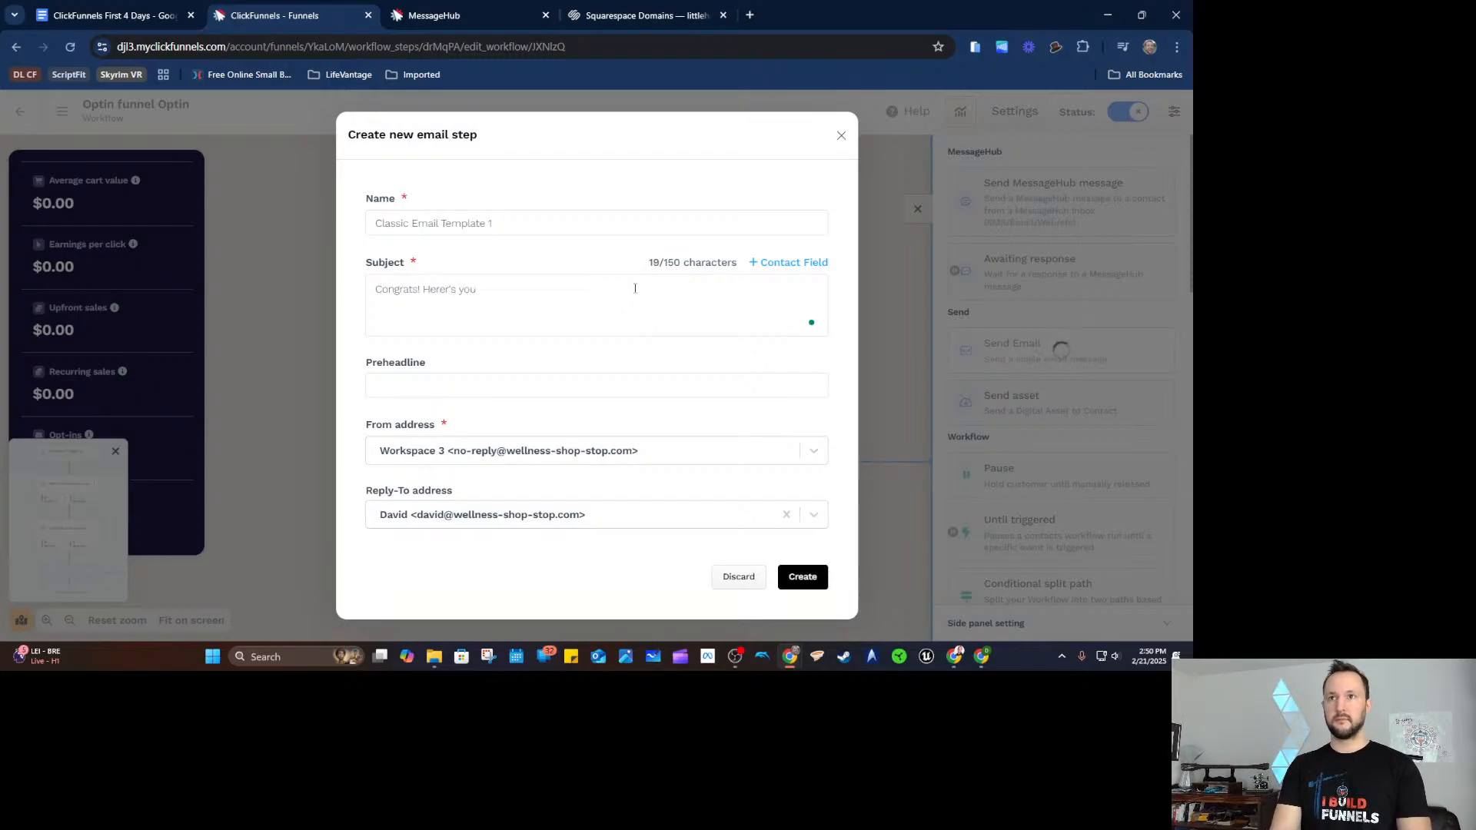
{"action": "type", "text": "r free download"}
{"action": "left_click", "coordinate": [655, 452]}
{"action": "left_click", "coordinate": [661, 457]}
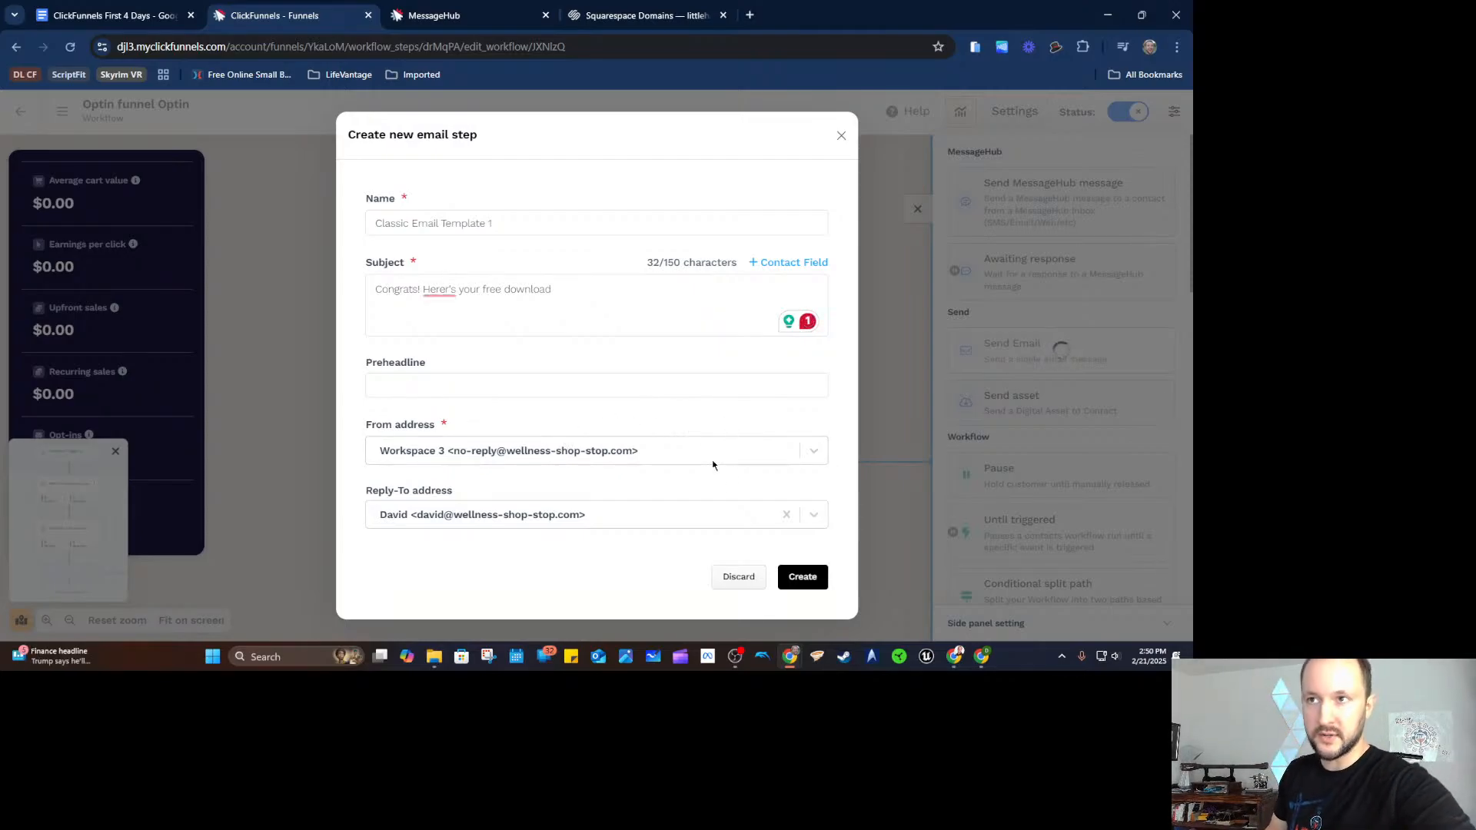
{"action": "left_click", "coordinate": [665, 451]}
{"action": "scroll", "coordinate": [692, 524], "scroll_direction": "down", "scroll_amount": 1}
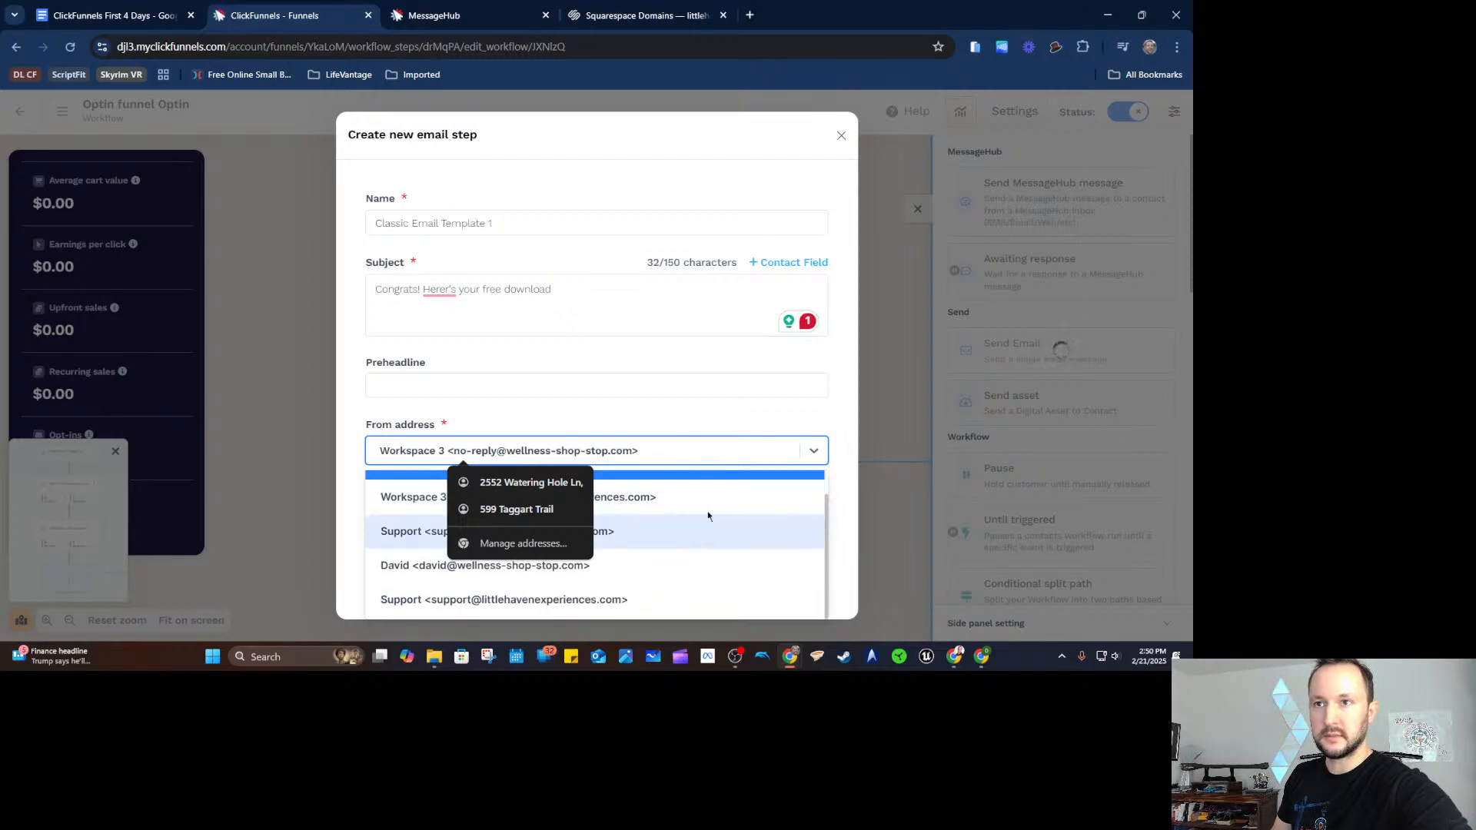
{"action": "scroll", "coordinate": [729, 526], "scroll_direction": "up", "scroll_amount": 1}
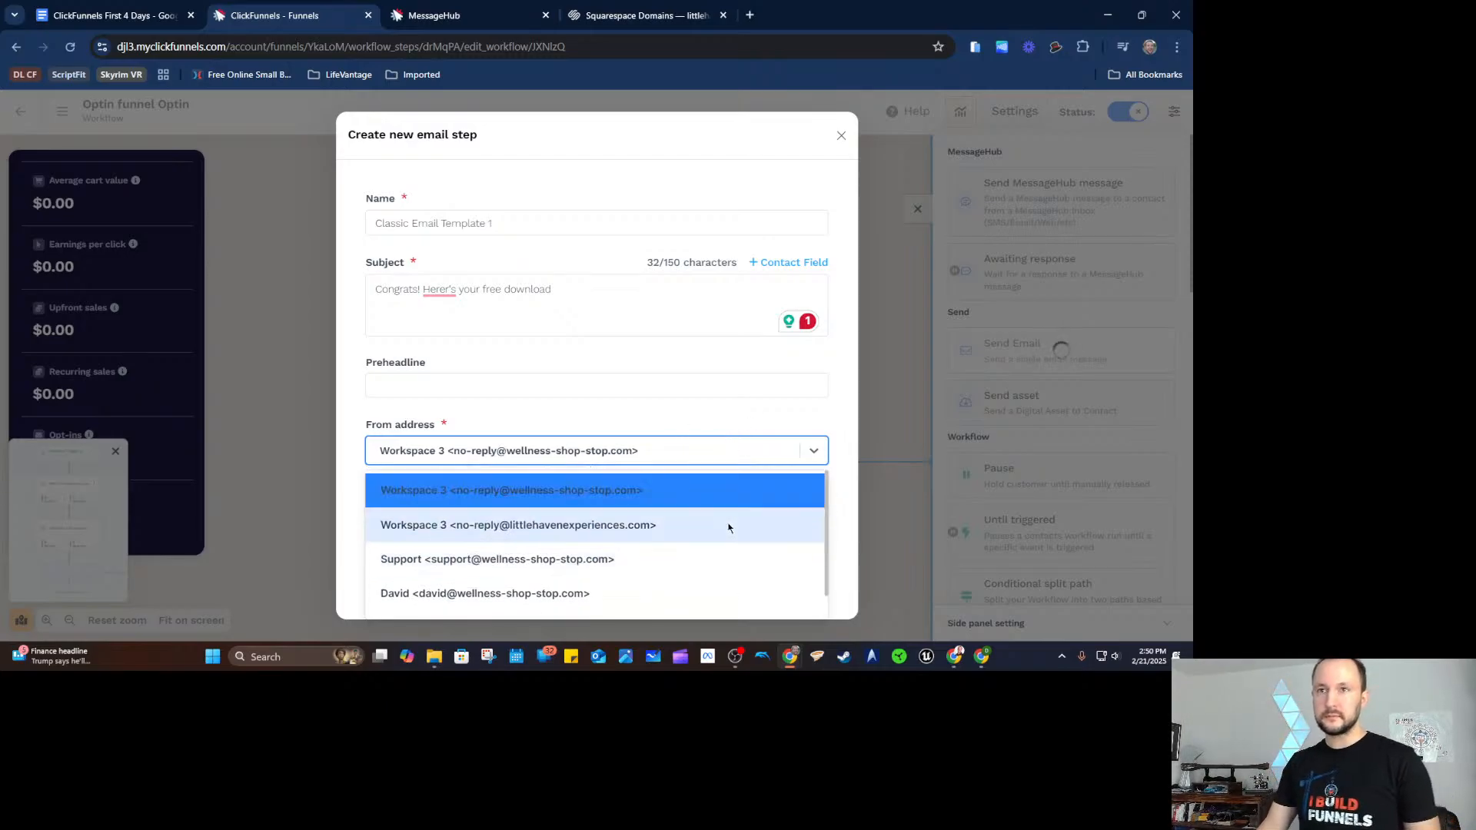
{"action": "scroll", "coordinate": [655, 513], "scroll_direction": "down", "scroll_amount": 1}
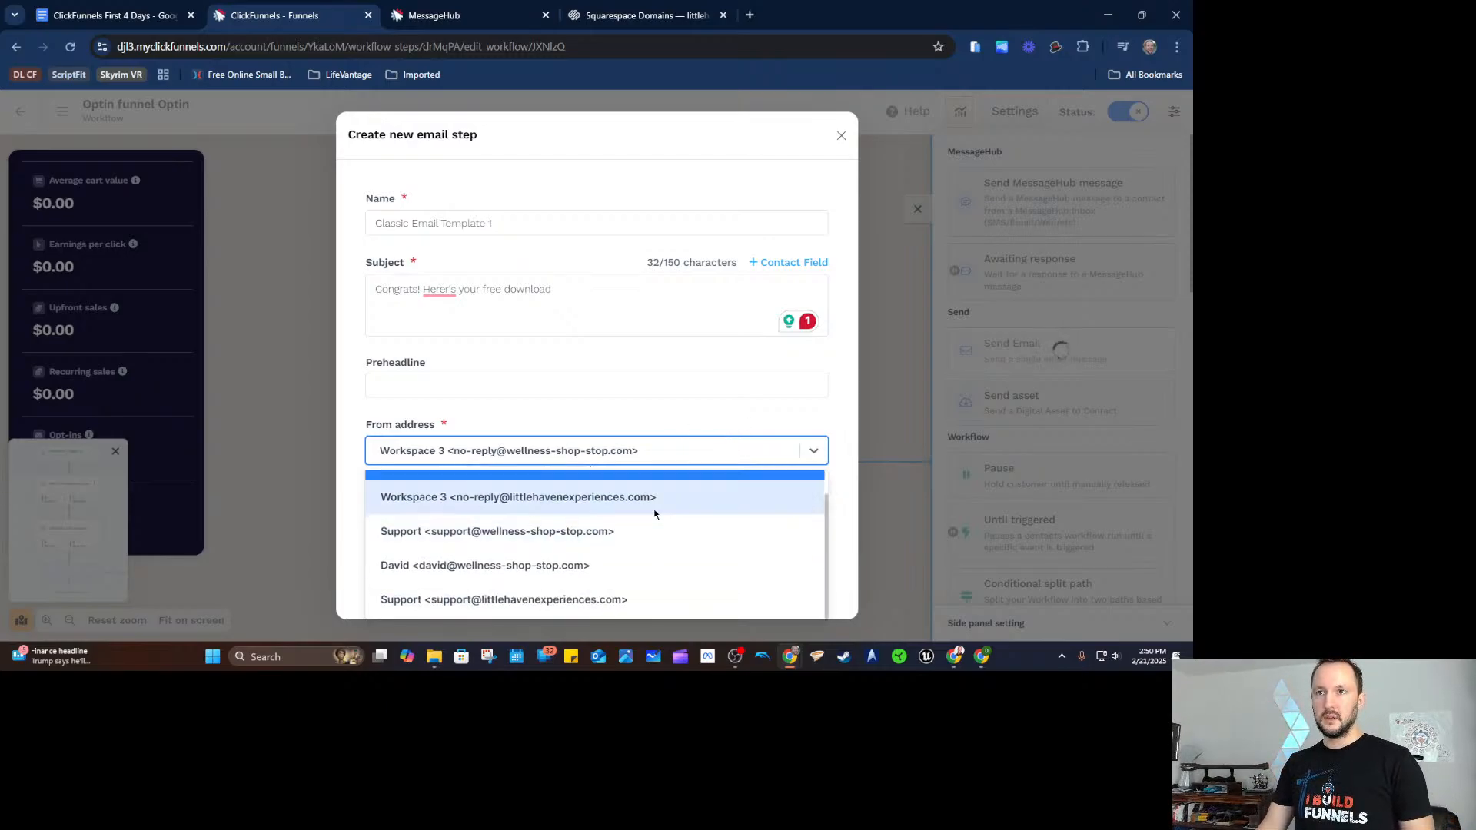
{"action": "left_click", "coordinate": [664, 565]}
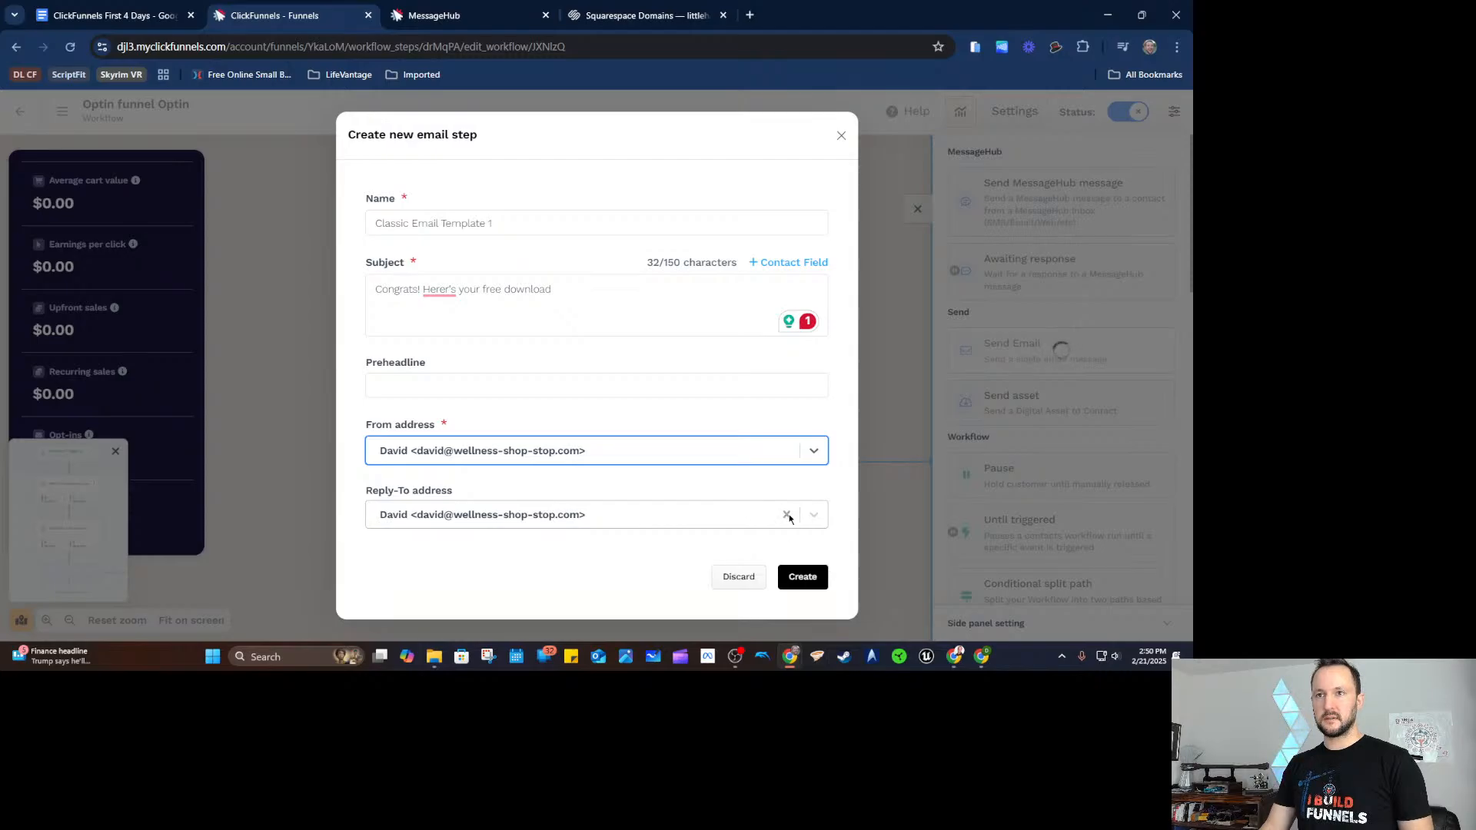
{"action": "left_click", "coordinate": [813, 580]}
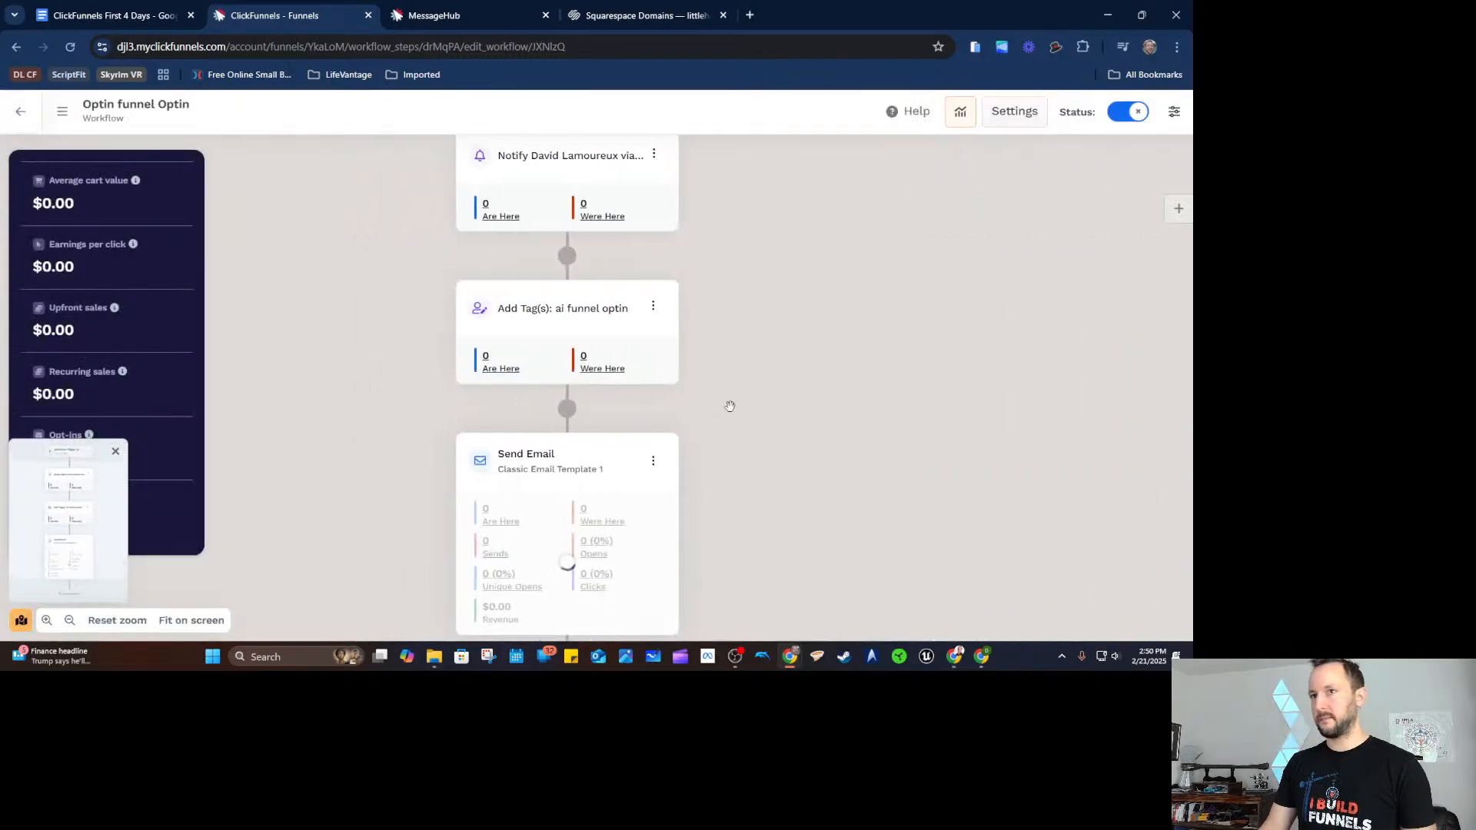
Review the Classic Email Template 1 text blocks, publish the email, and return to the workflow.
{"action": "left_click", "coordinate": [689, 389]}
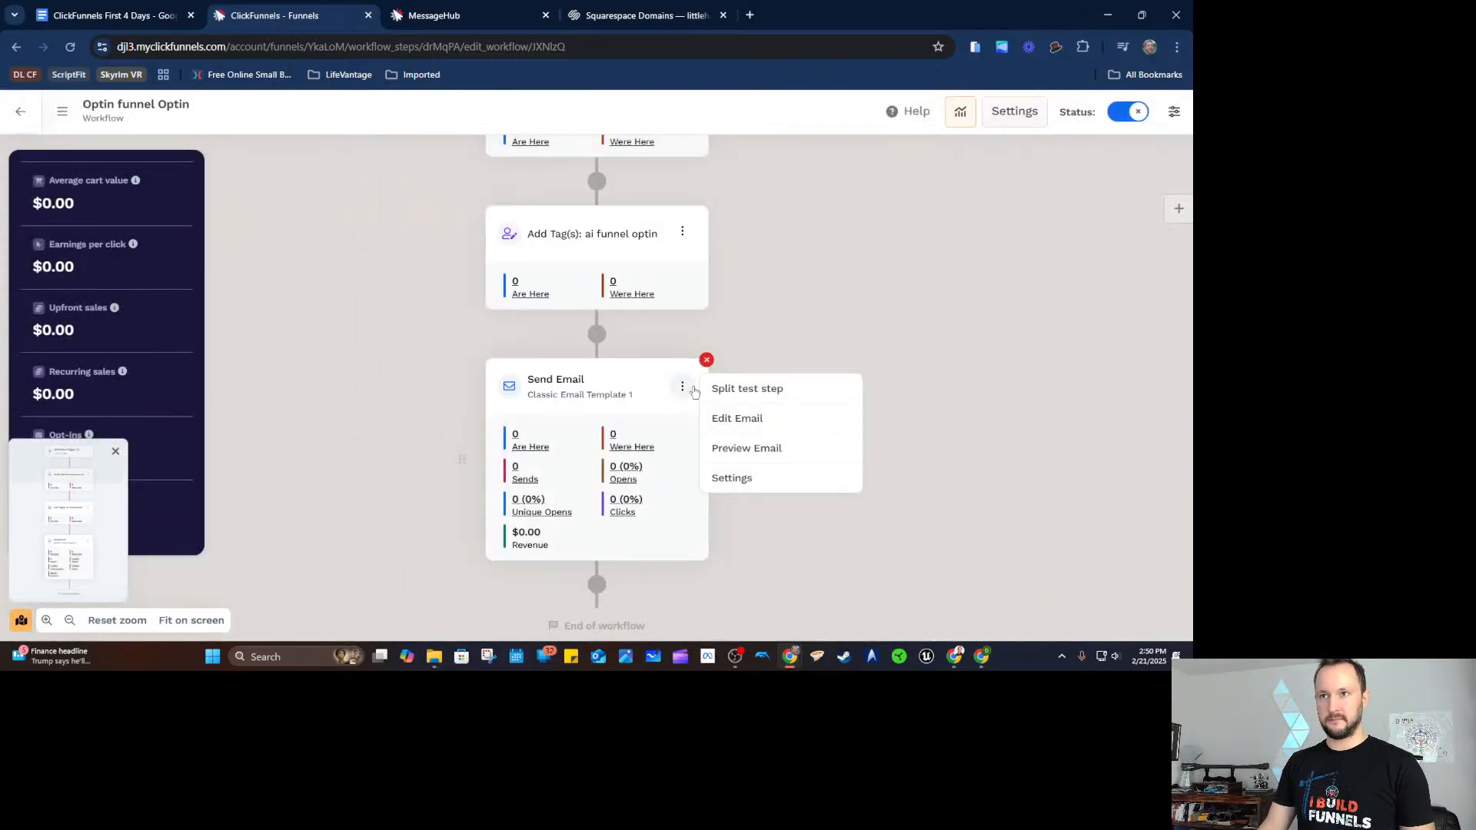
{"action": "left_click", "coordinate": [777, 429]}
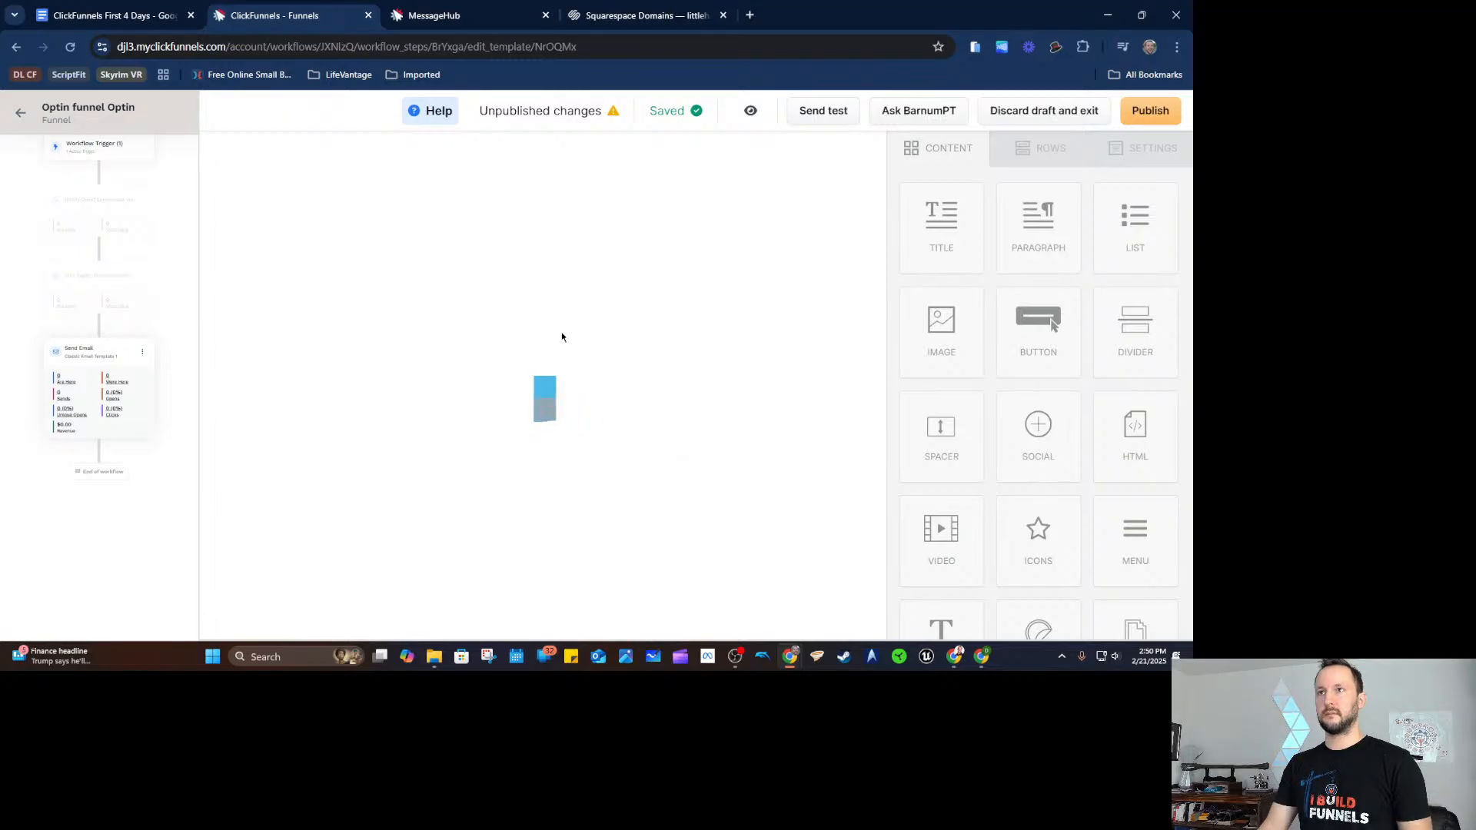
{"action": "scroll", "coordinate": [538, 284], "scroll_direction": "down", "scroll_amount": 8}
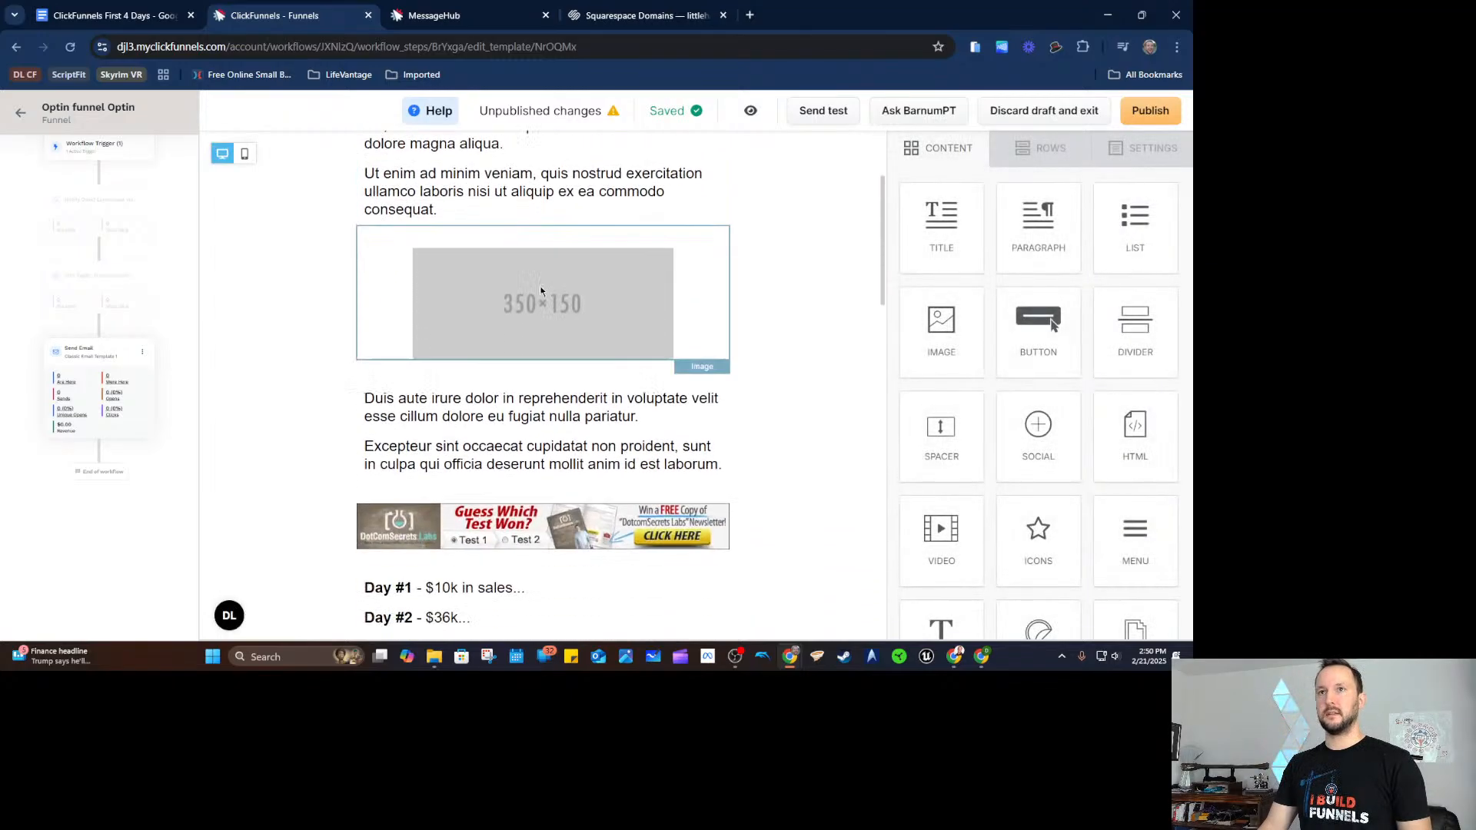
{"action": "scroll", "coordinate": [538, 284], "scroll_direction": "up", "scroll_amount": 8}
{"action": "left_click", "coordinate": [535, 313]}
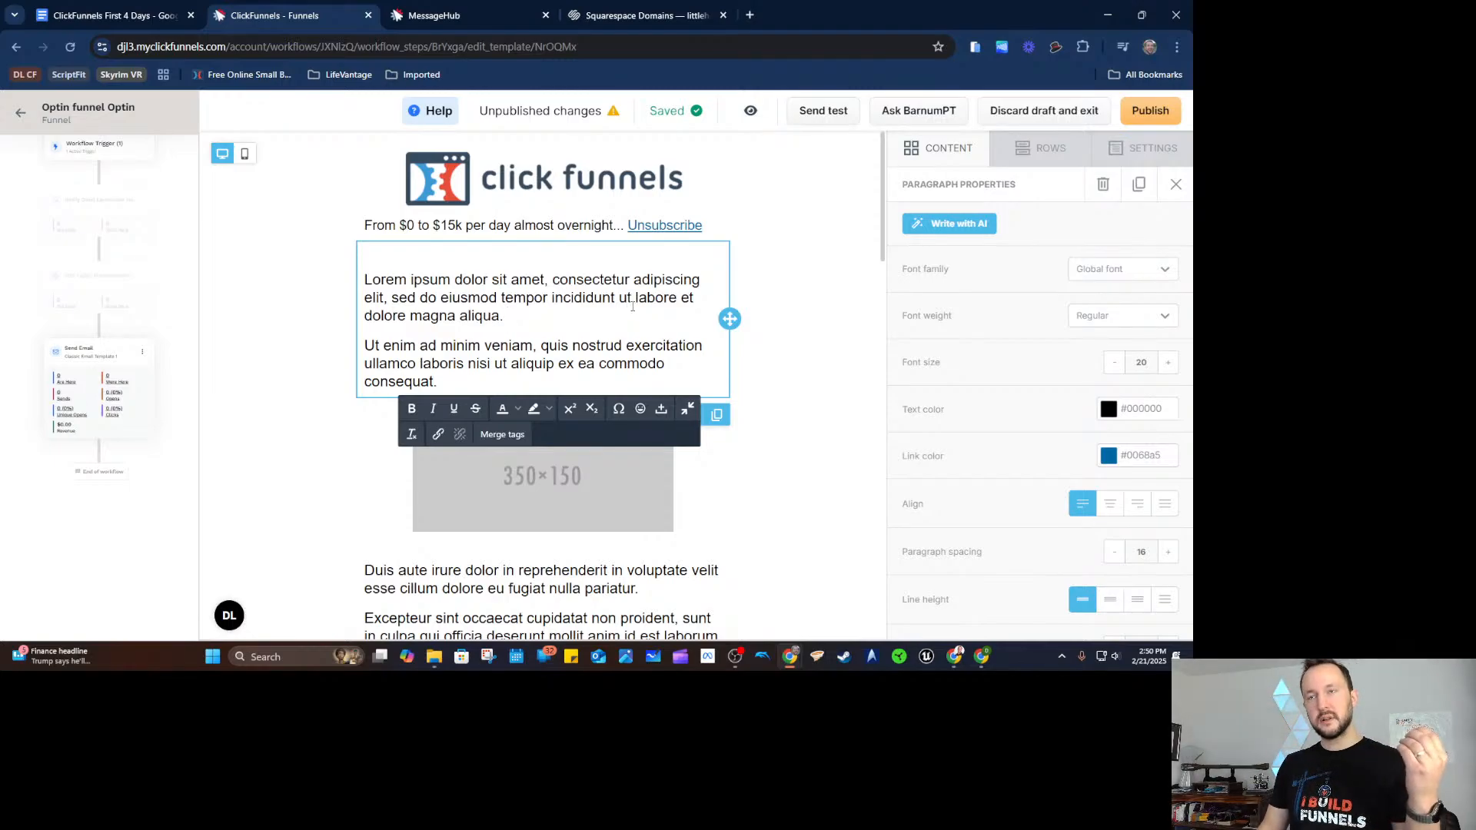
{"action": "left_click", "coordinate": [600, 225]}
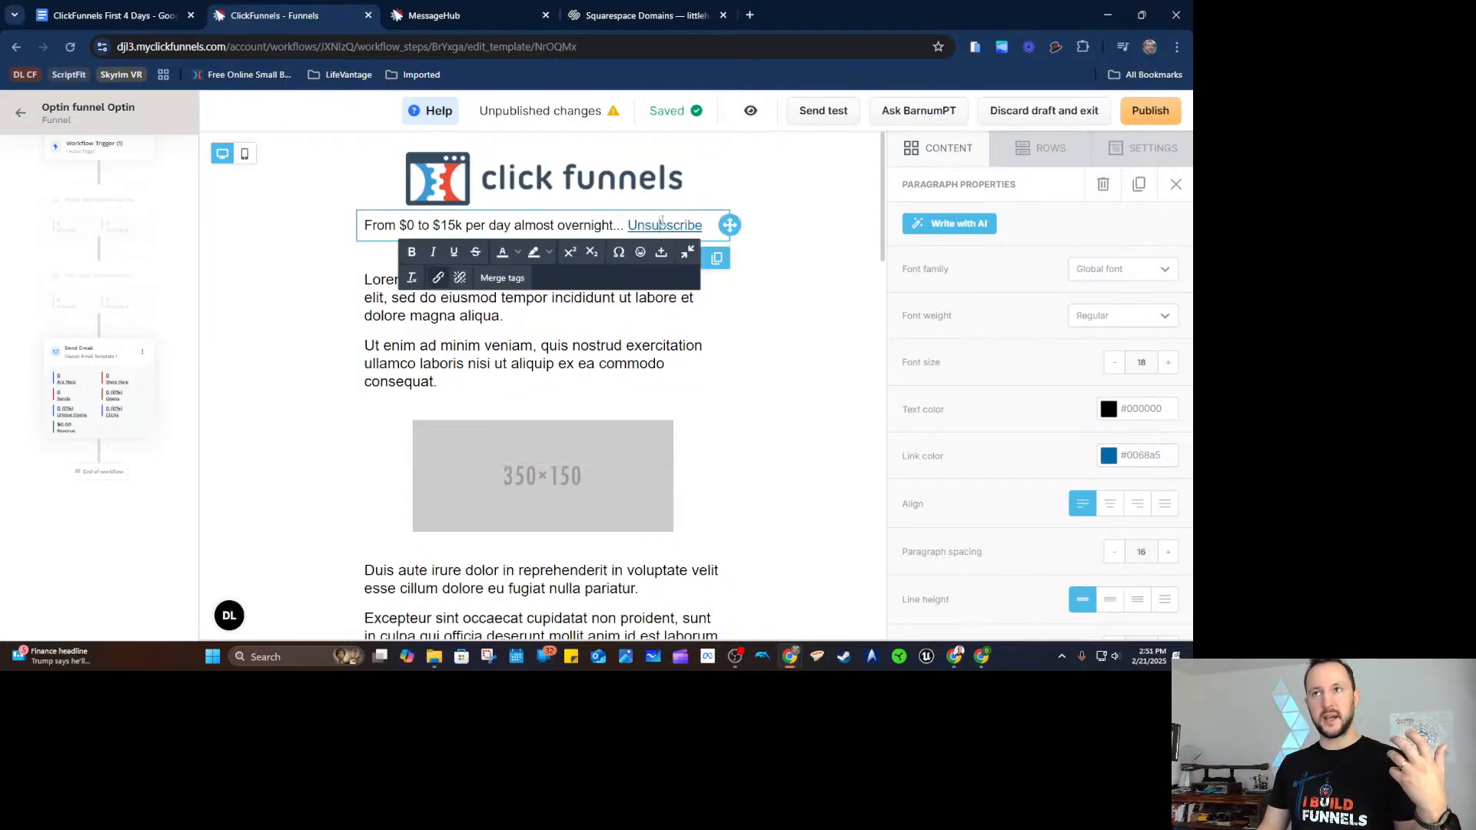
{"action": "double_click", "coordinate": [664, 345]}
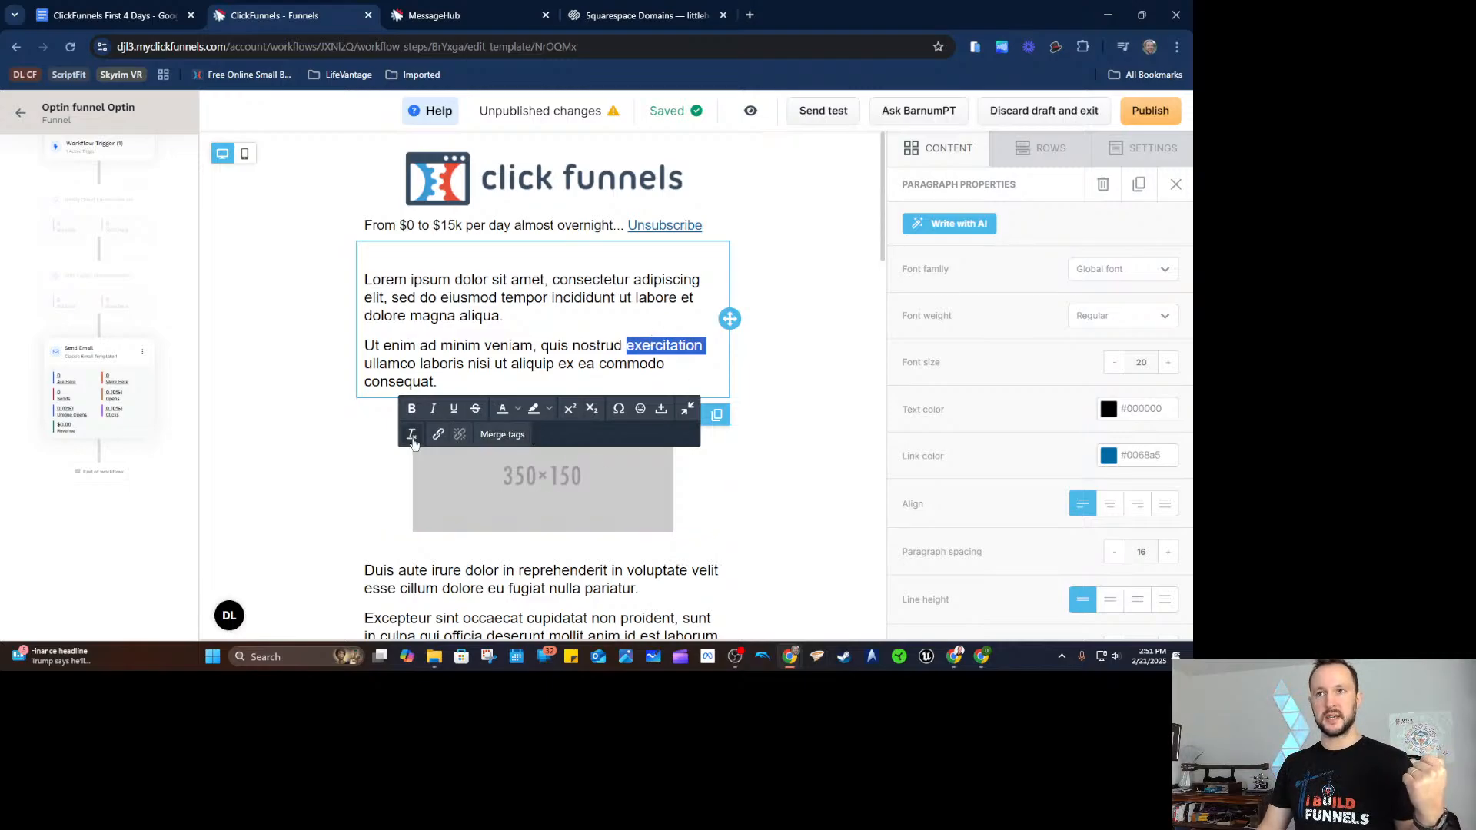
{"action": "left_click", "coordinate": [438, 435]}
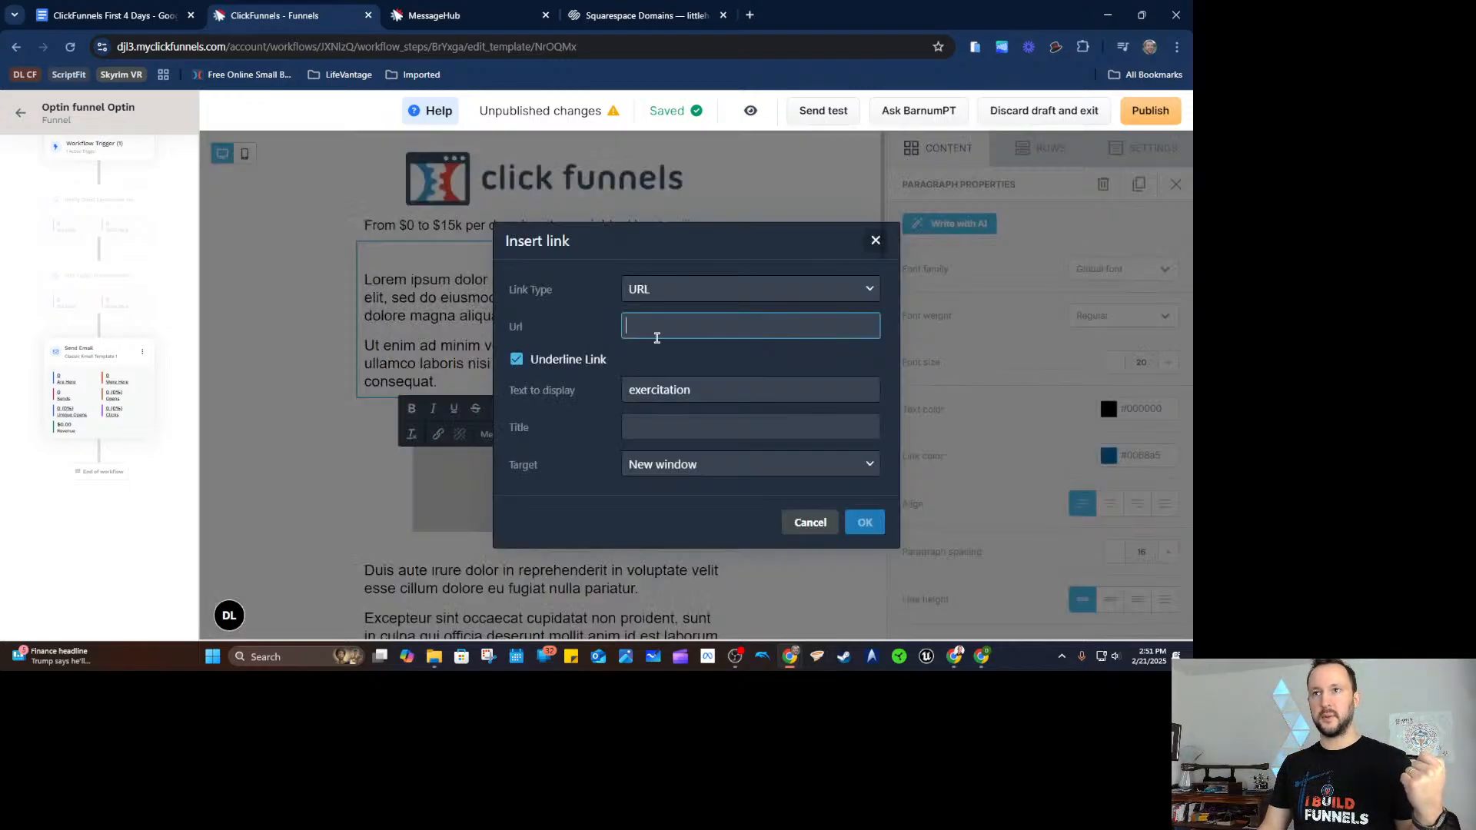
{"action": "left_click", "coordinate": [783, 526]}
{"action": "left_click", "coordinate": [821, 392]}
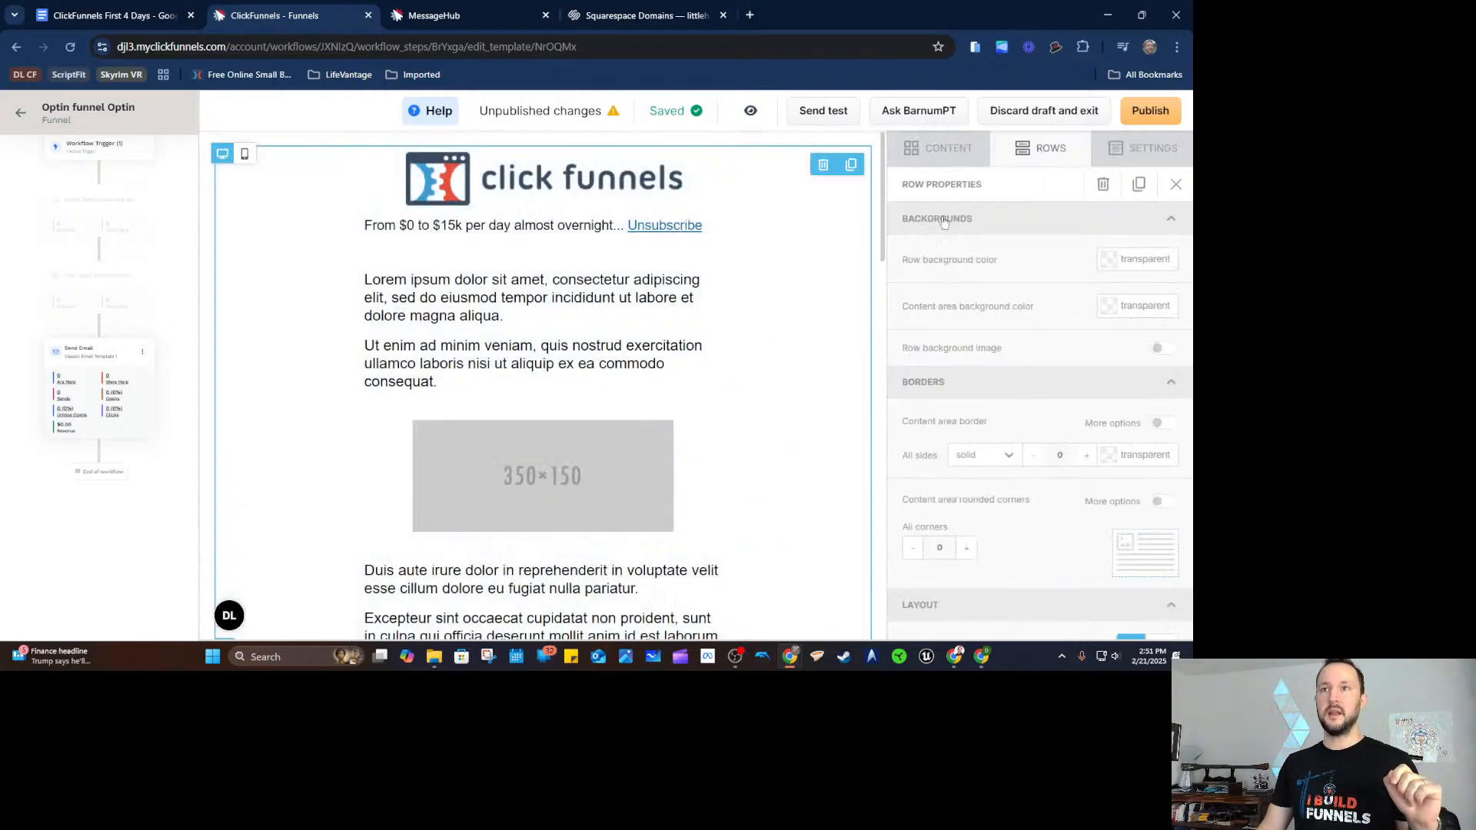
{"action": "left_click", "coordinate": [1145, 115]}
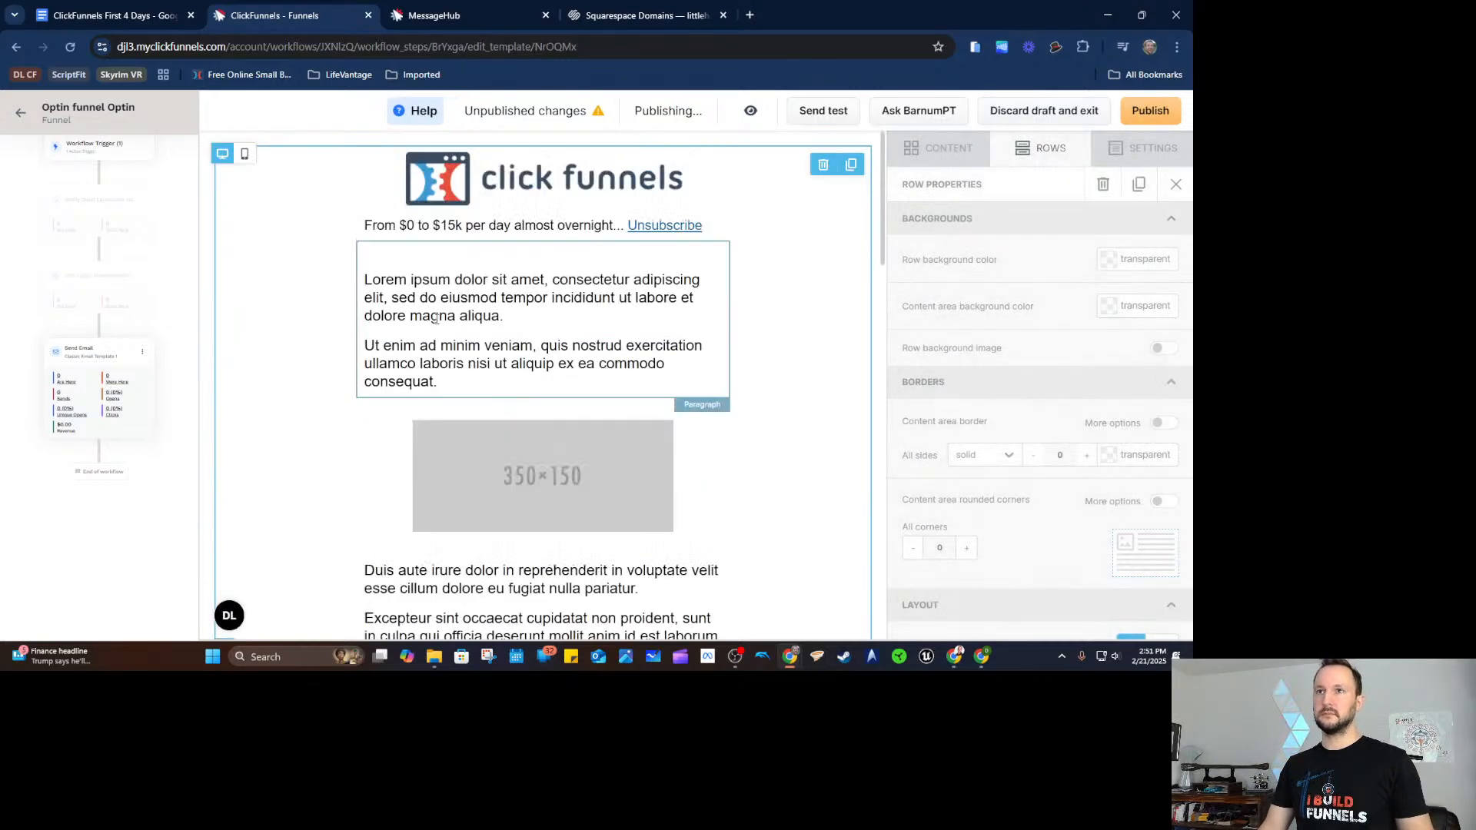
{"action": "left_click", "coordinate": [124, 548]}
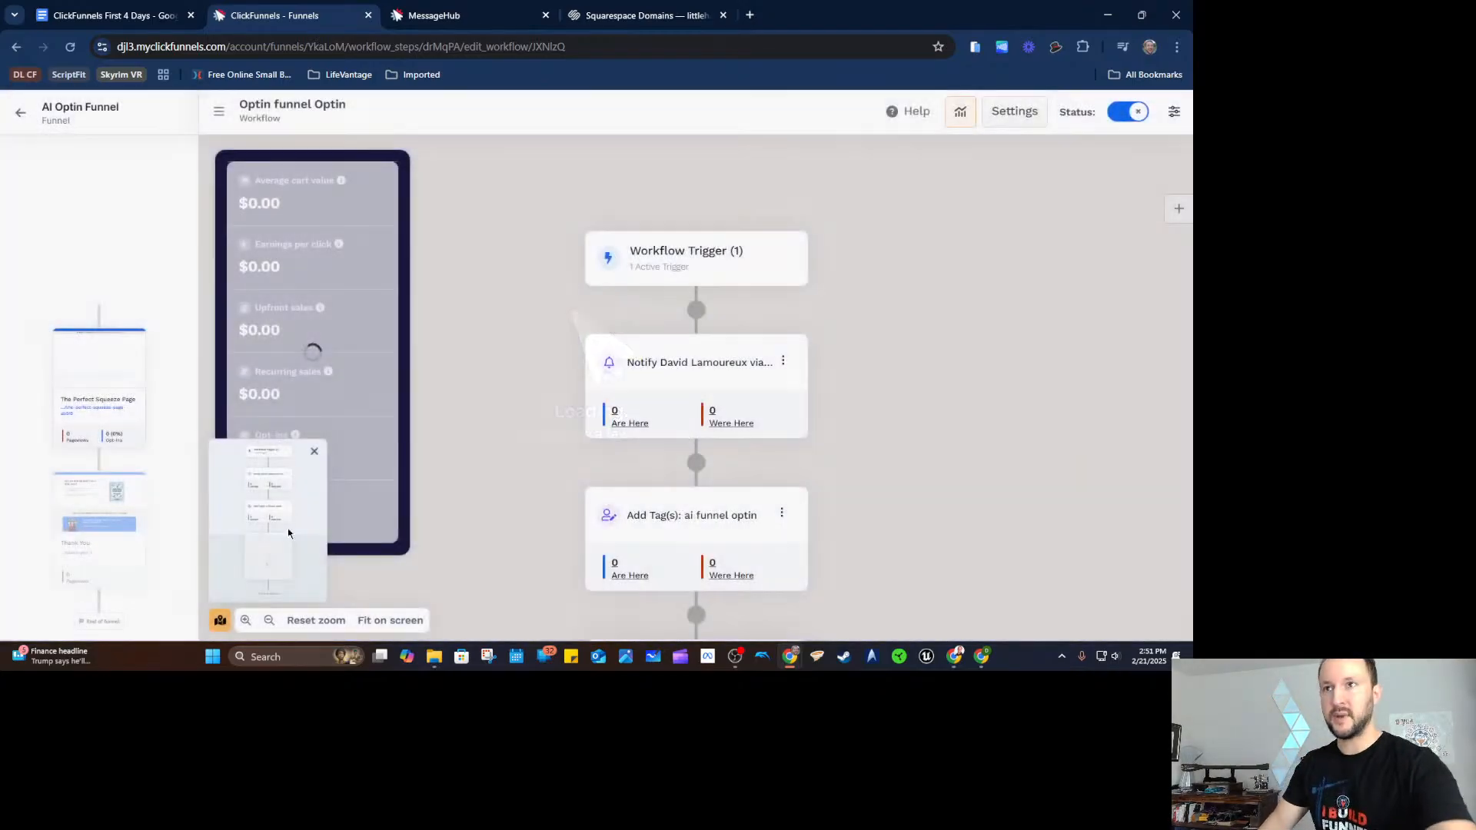
Insert a Send asset step between the tag and email steps.
{"action": "scroll", "coordinate": [863, 412], "scroll_direction": "down", "scroll_amount": 3}
{"action": "scroll", "coordinate": [857, 404], "scroll_direction": "down", "scroll_amount": 1}
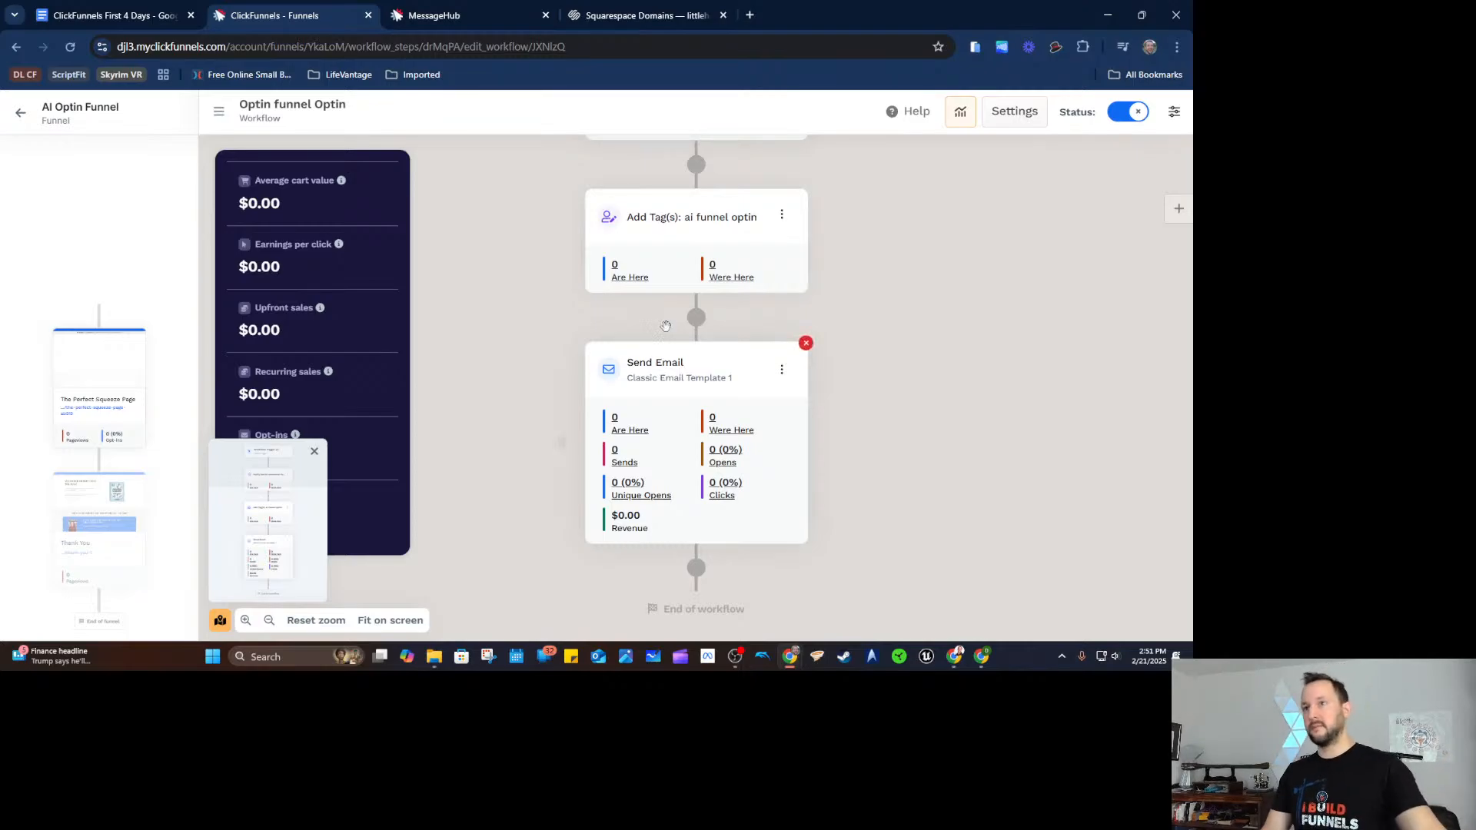
{"action": "left_click", "coordinate": [689, 311]}
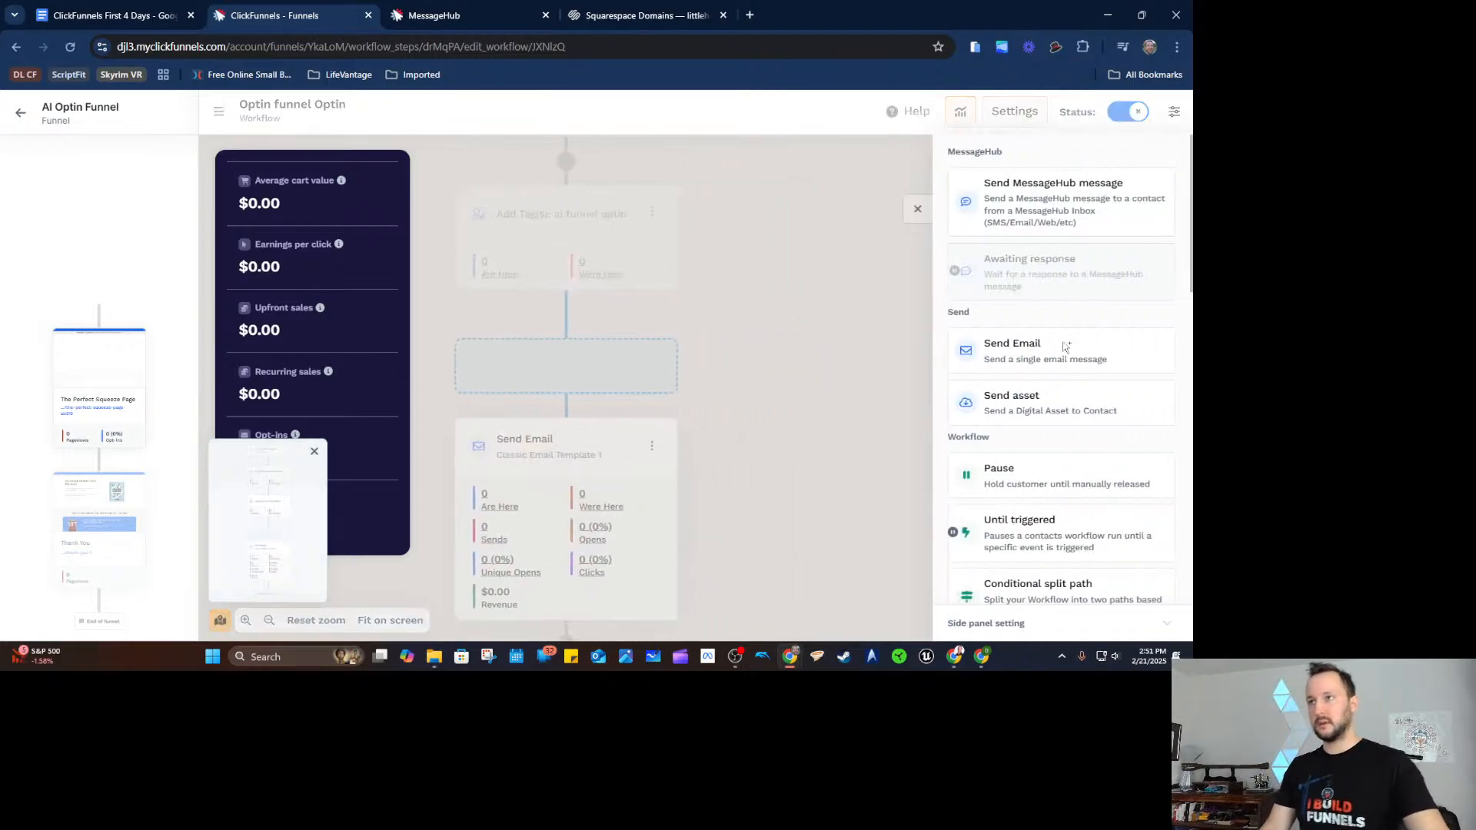
{"action": "scroll", "coordinate": [1063, 243], "scroll_direction": "down", "scroll_amount": 1}
{"action": "scroll", "coordinate": [1063, 243], "scroll_direction": "down", "scroll_amount": 7}
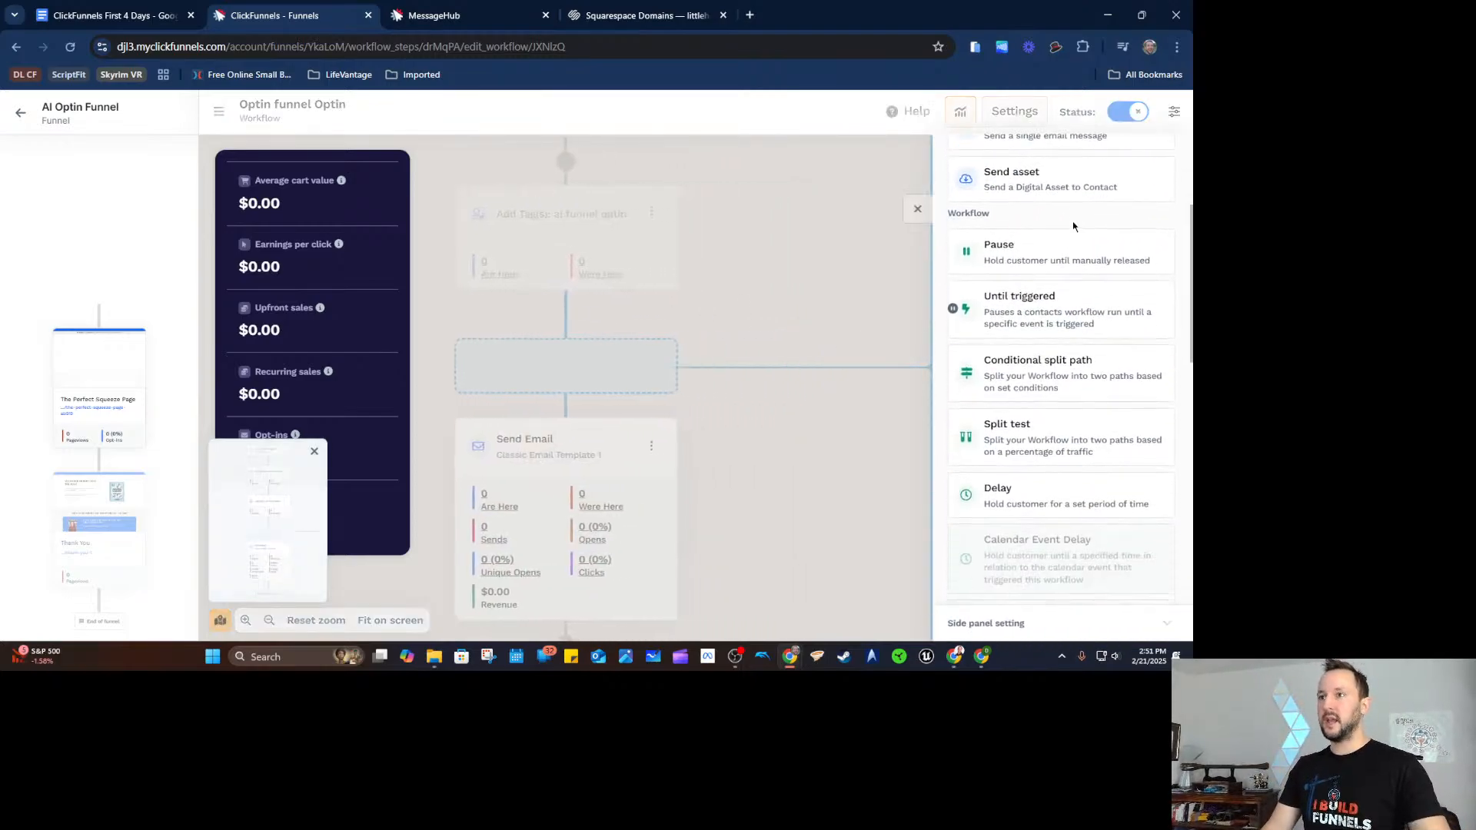
{"action": "scroll", "coordinate": [1053, 218], "scroll_direction": "down", "scroll_amount": 4}
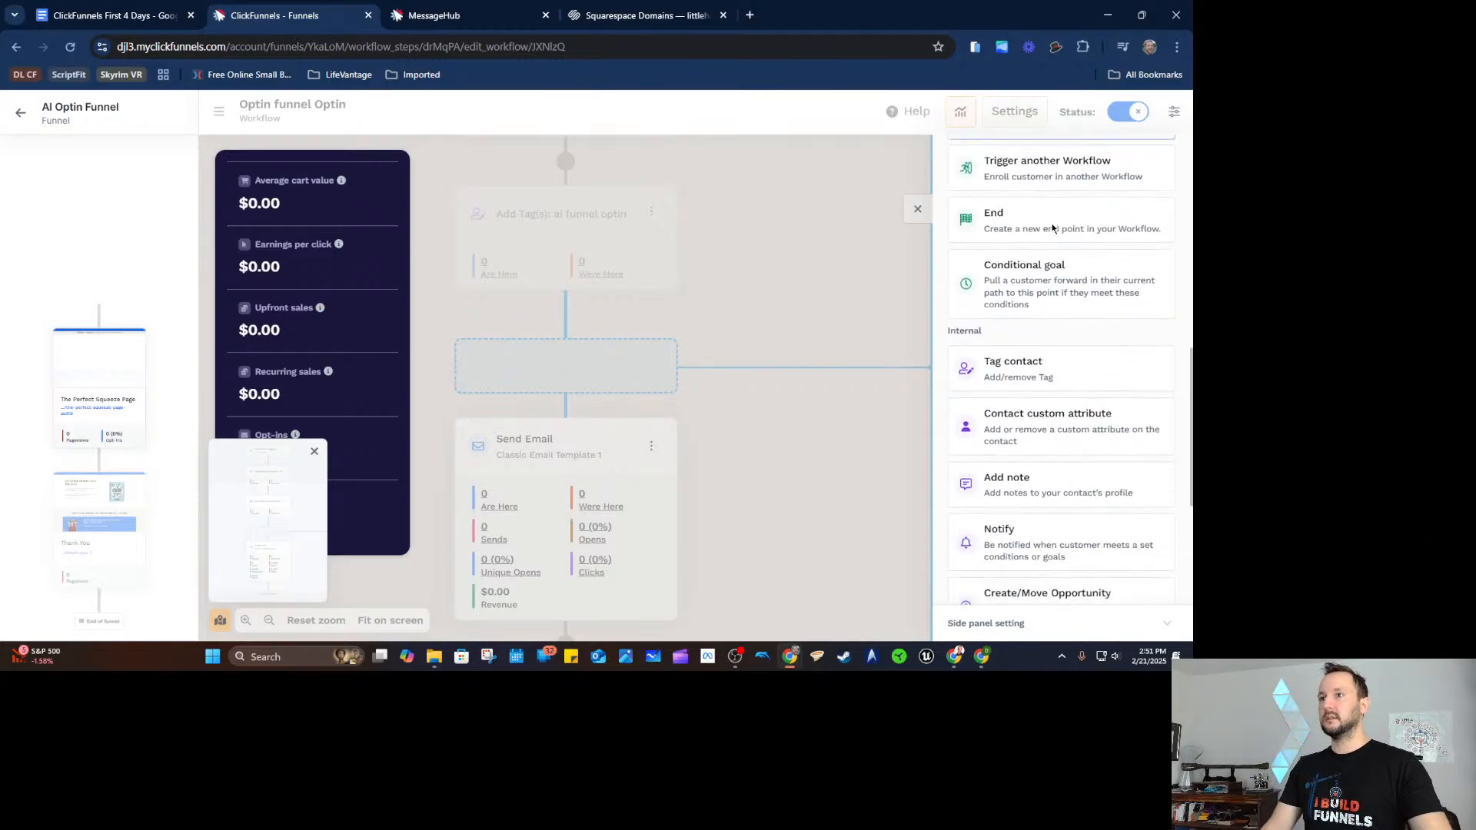
{"action": "scroll", "coordinate": [1032, 438], "scroll_direction": "down", "scroll_amount": 4}
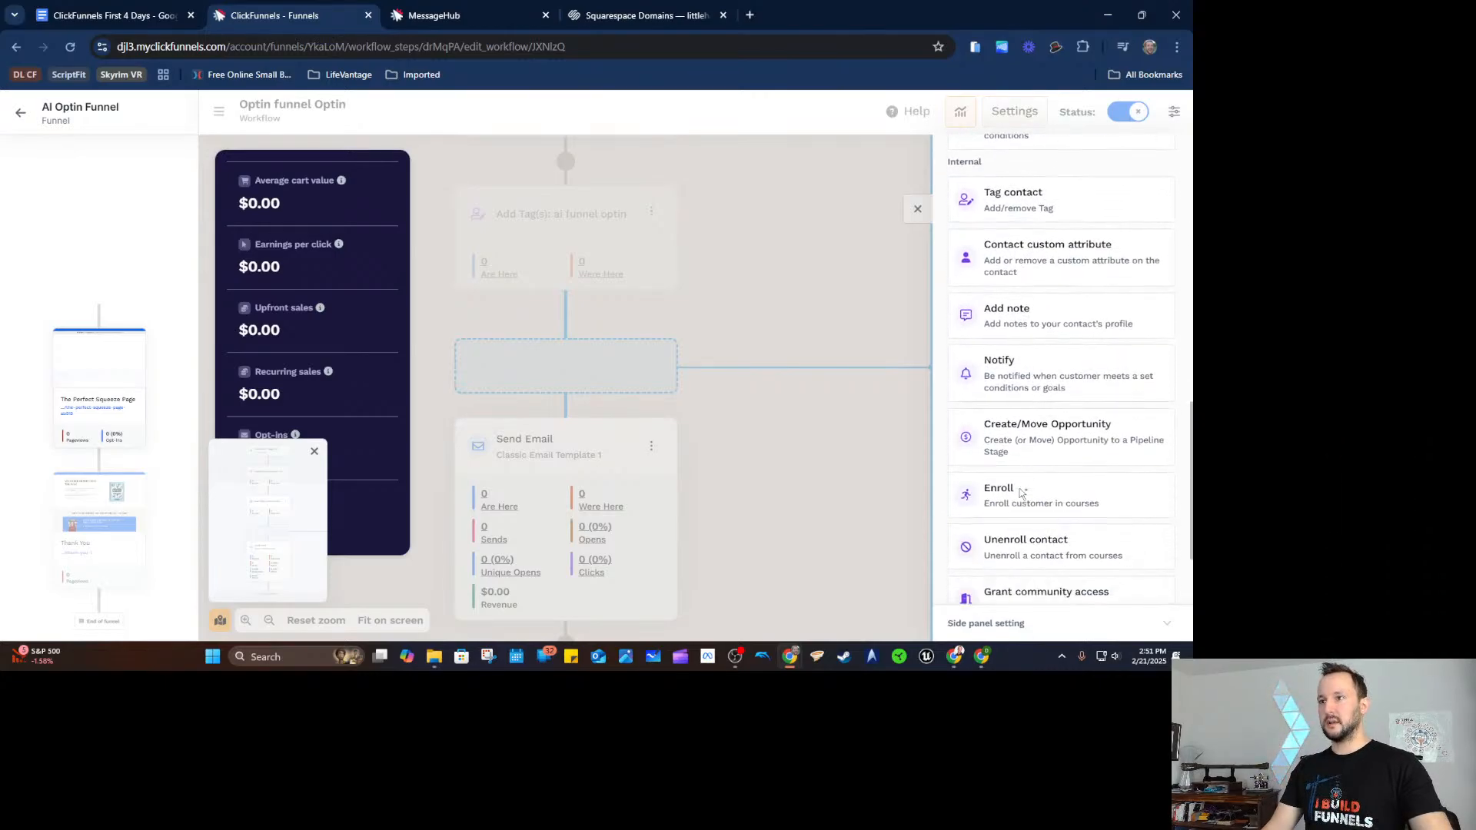
{"action": "scroll", "coordinate": [1038, 399], "scroll_direction": "up", "scroll_amount": 5}
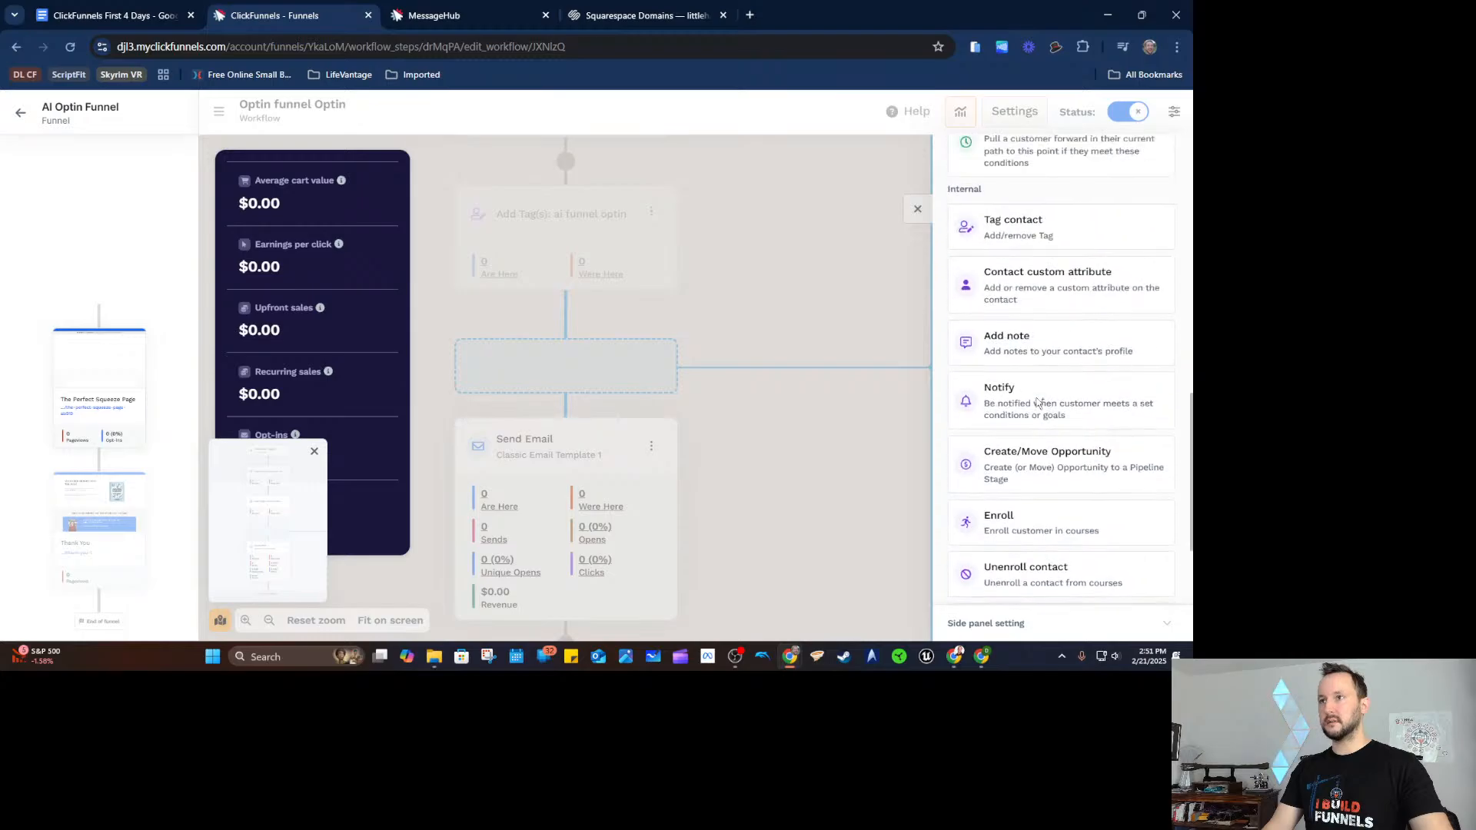
{"action": "scroll", "coordinate": [1041, 363], "scroll_direction": "up", "scroll_amount": 8}
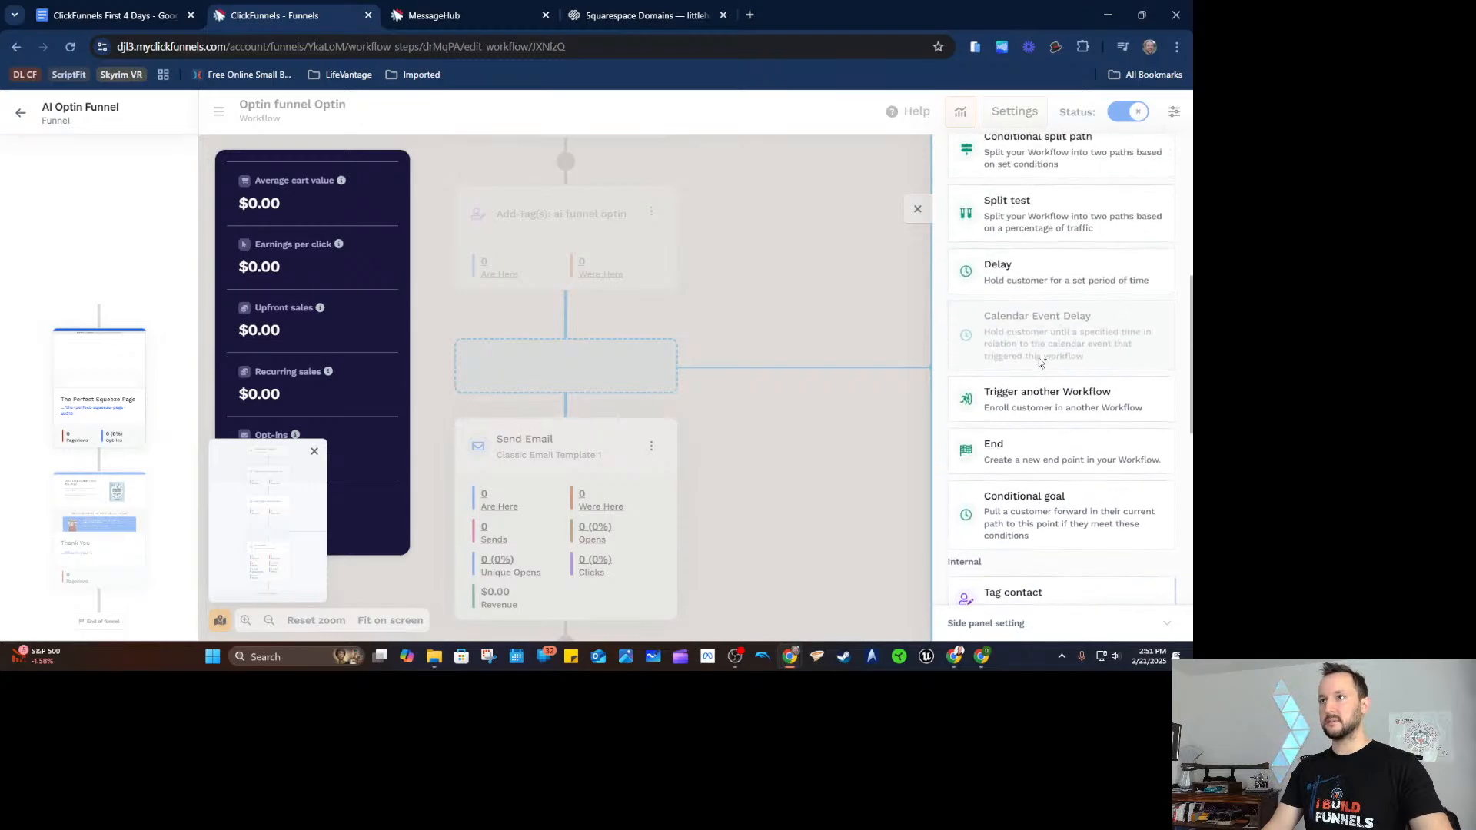
{"action": "scroll", "coordinate": [1039, 373], "scroll_direction": "up", "scroll_amount": 5}
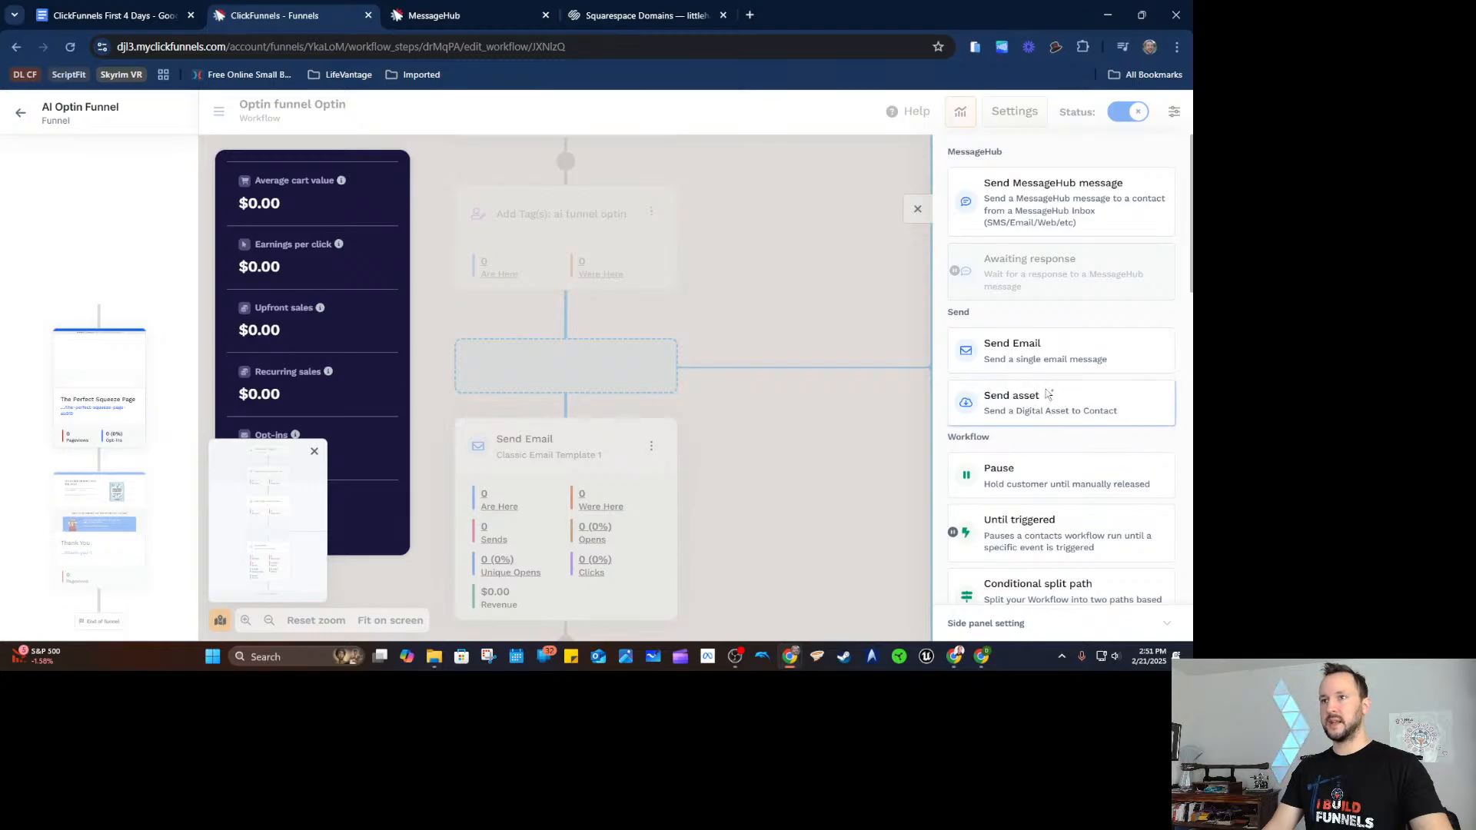
{"action": "left_click", "coordinate": [1046, 395]}
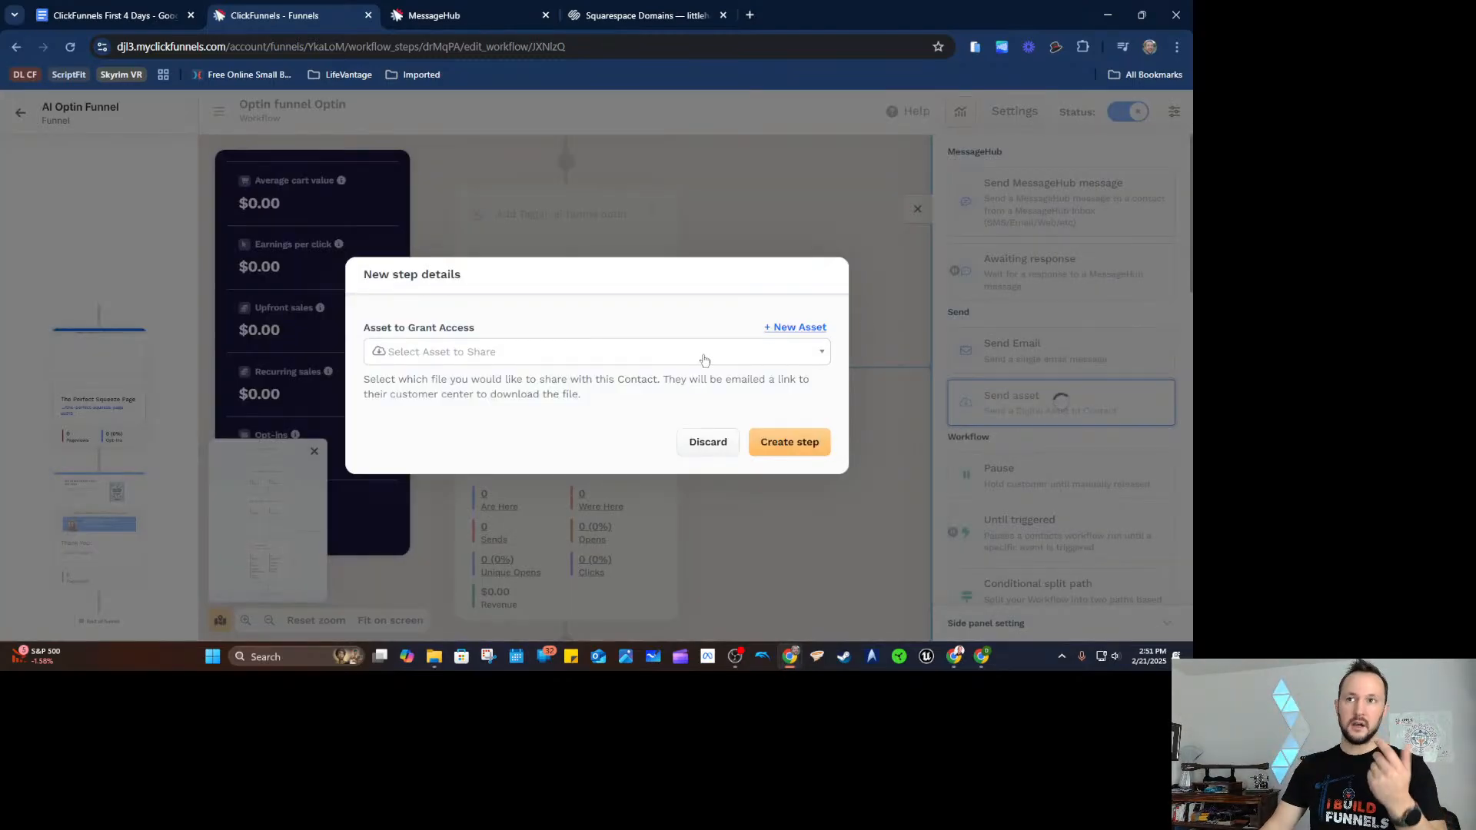
Browse assets, abandon the New File form, and discard the send-asset step.
{"action": "left_click", "coordinate": [704, 360]}
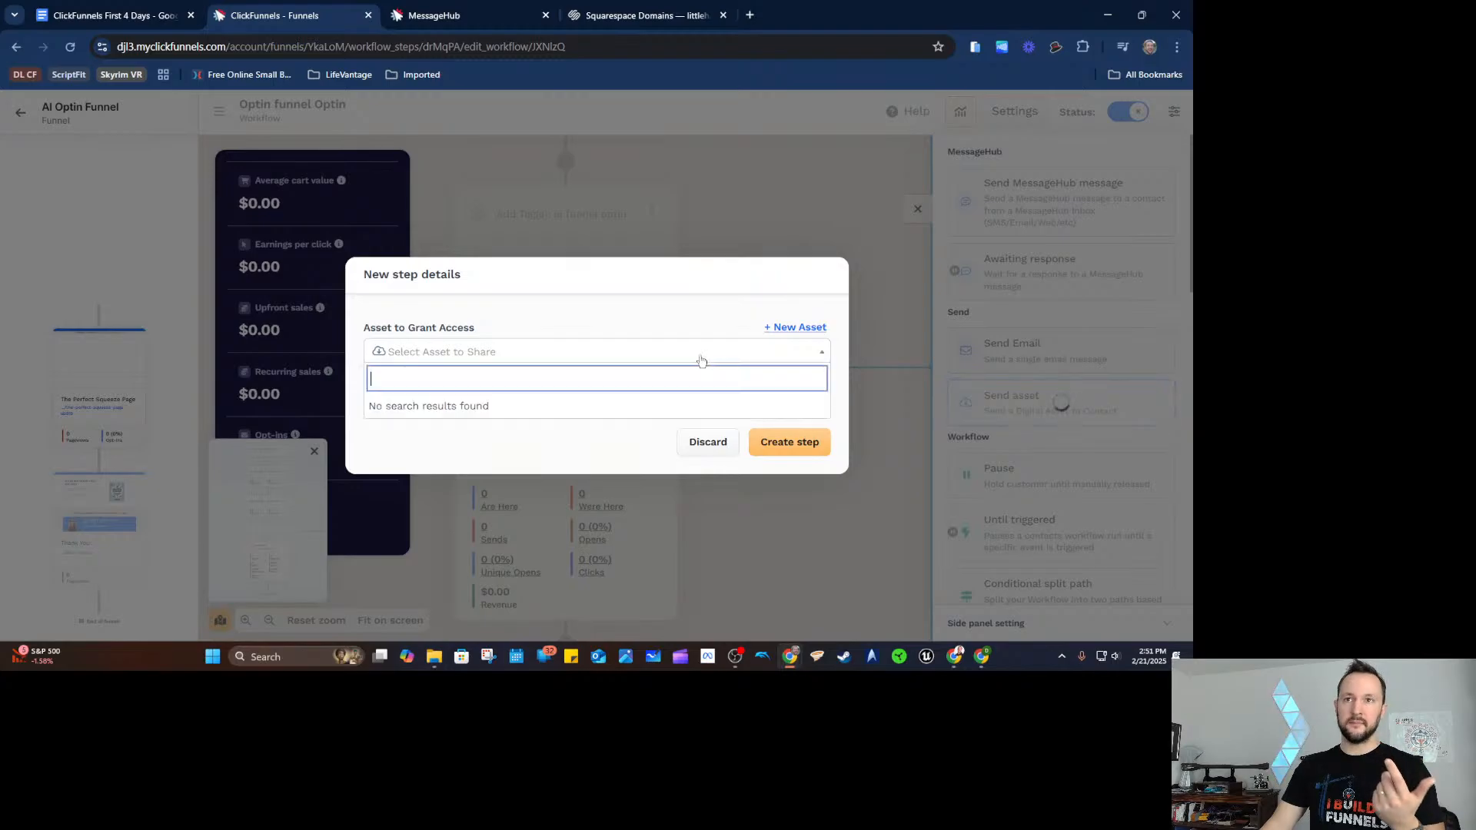
{"action": "left_click", "coordinate": [716, 305]}
{"action": "left_click", "coordinate": [792, 326]}
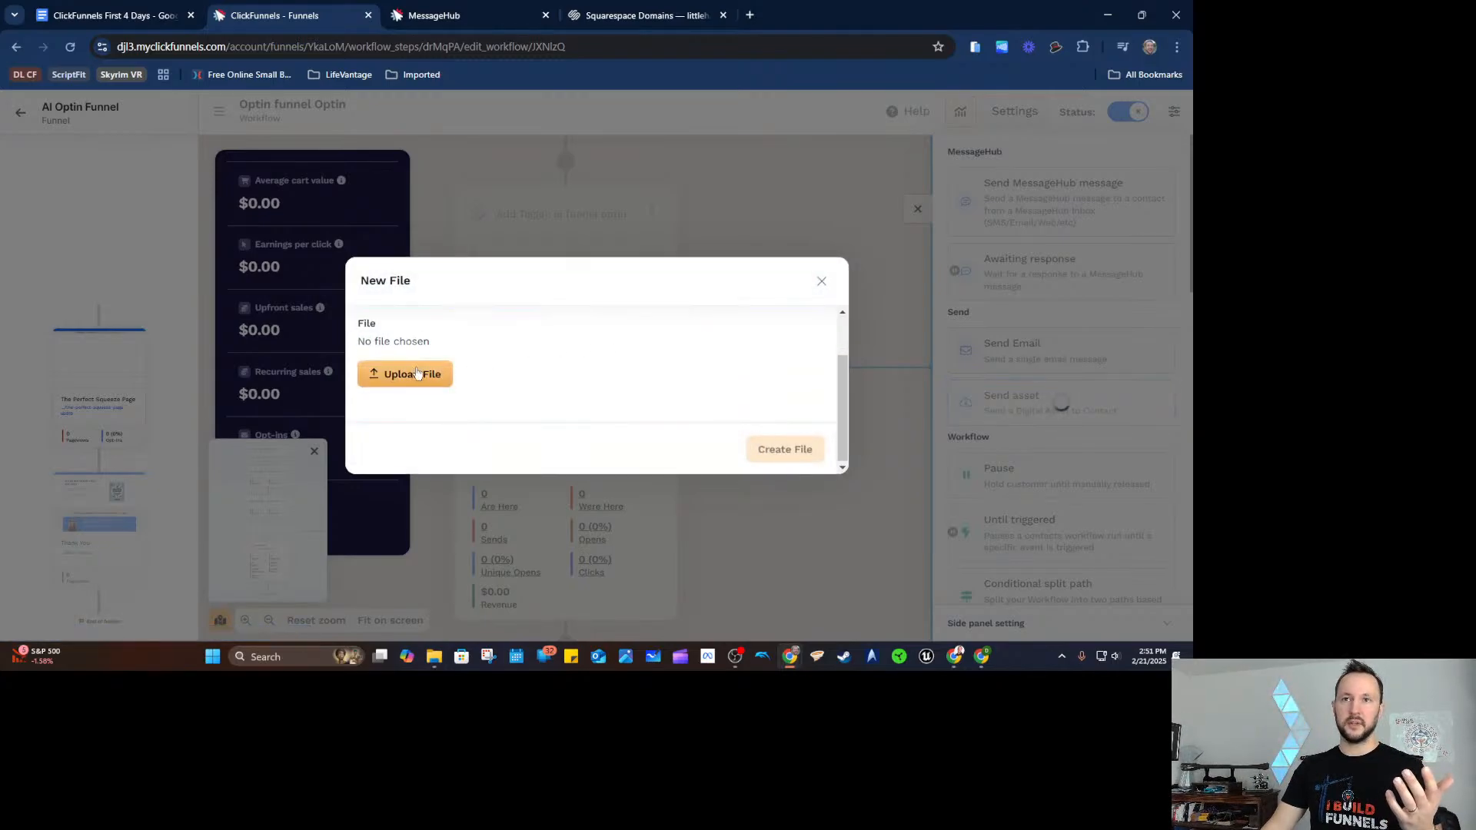
{"action": "scroll", "coordinate": [751, 362], "scroll_direction": "up", "scroll_amount": 2}
{"action": "scroll", "coordinate": [723, 369], "scroll_direction": "down", "scroll_amount": 2}
{"action": "scroll", "coordinate": [724, 368], "scroll_direction": "up", "scroll_amount": 2}
{"action": "left_click", "coordinate": [821, 280]}
{"action": "left_click", "coordinate": [707, 443]}
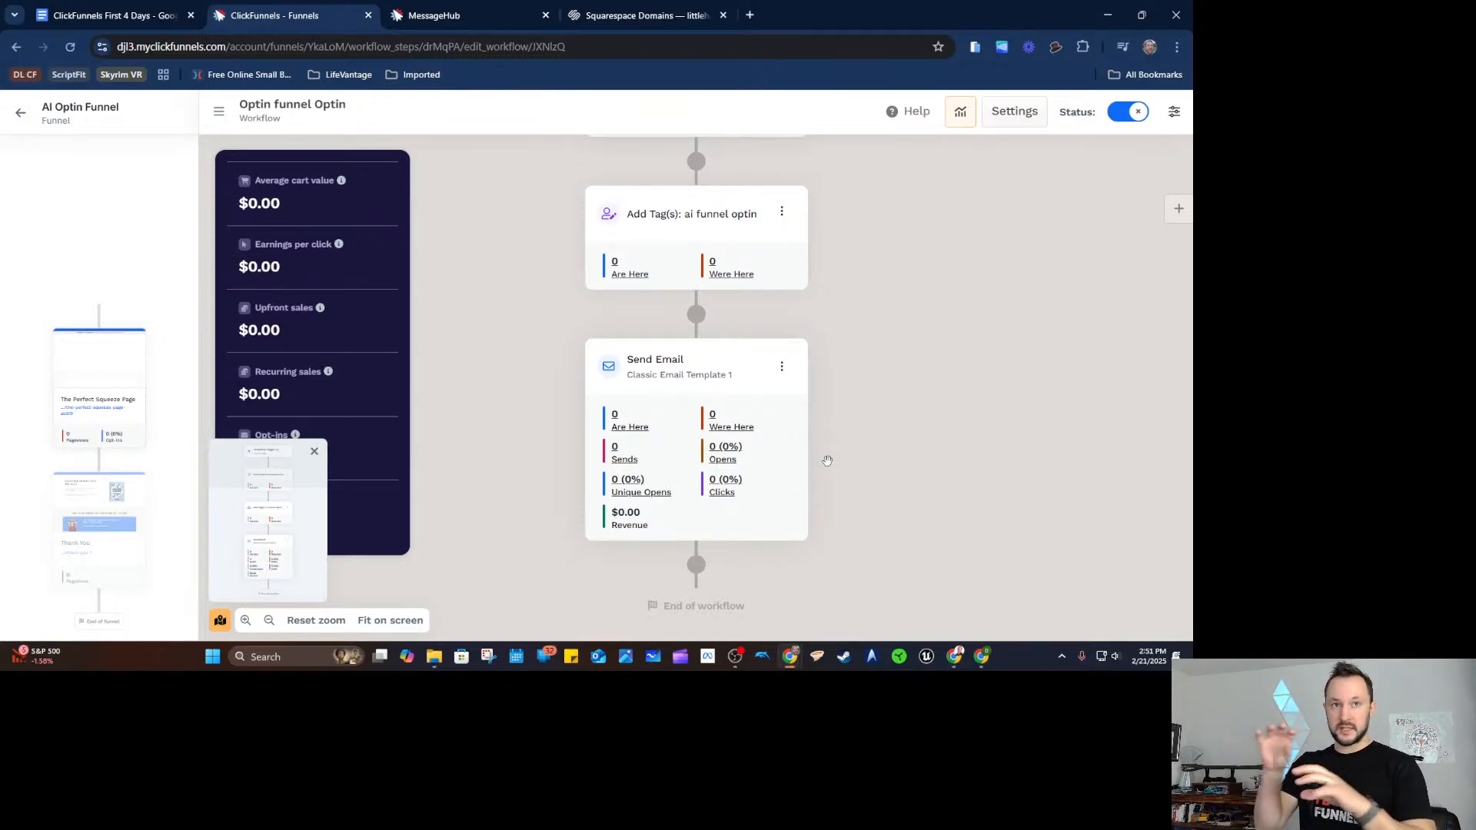
Insert a Pause step directly after the Classic Email Template 1 email.
{"action": "scroll", "coordinate": [861, 402], "scroll_direction": "down", "scroll_amount": 1}
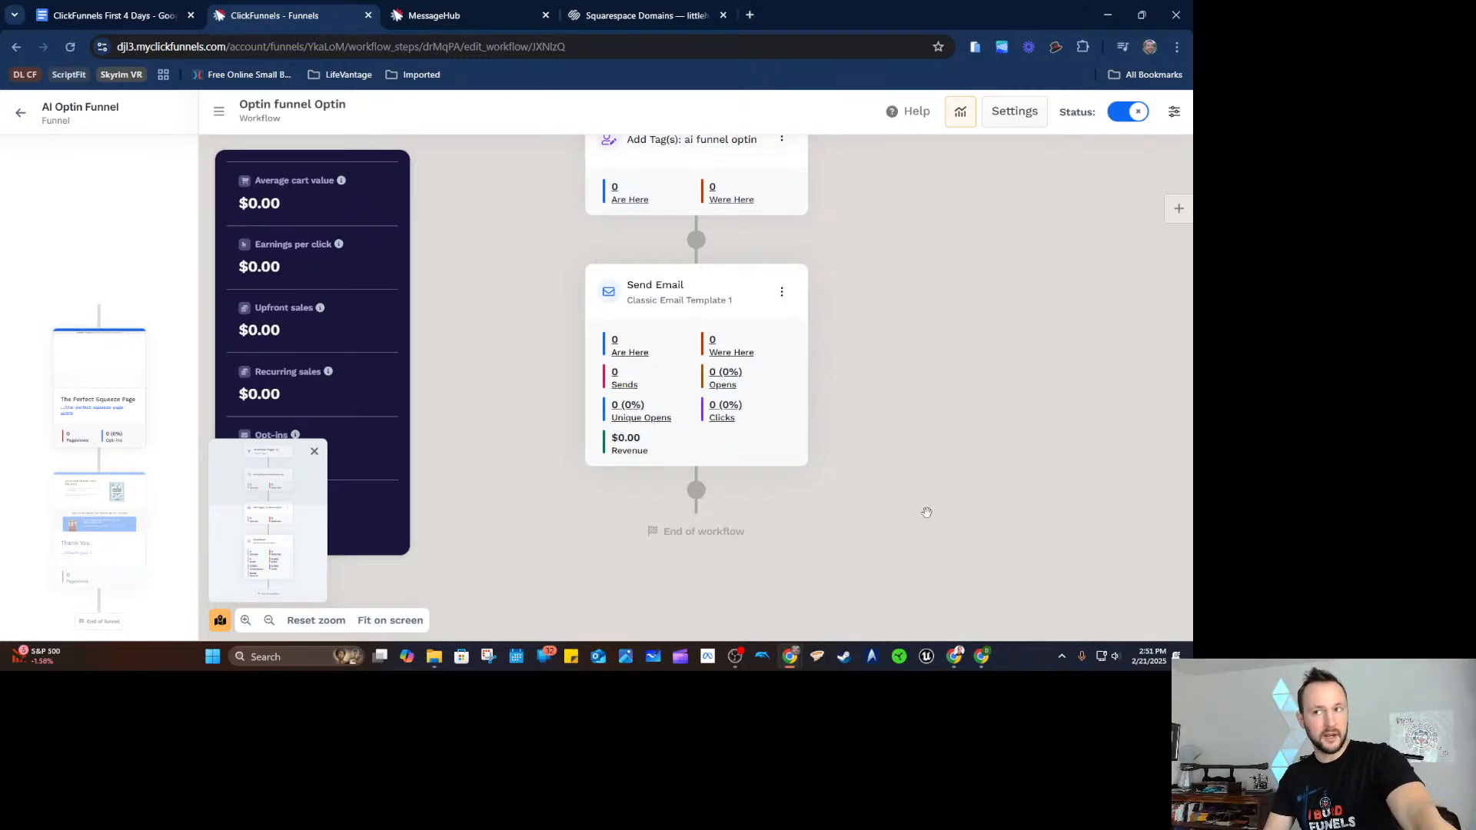
{"action": "mouse_move", "coordinate": [697, 492]}
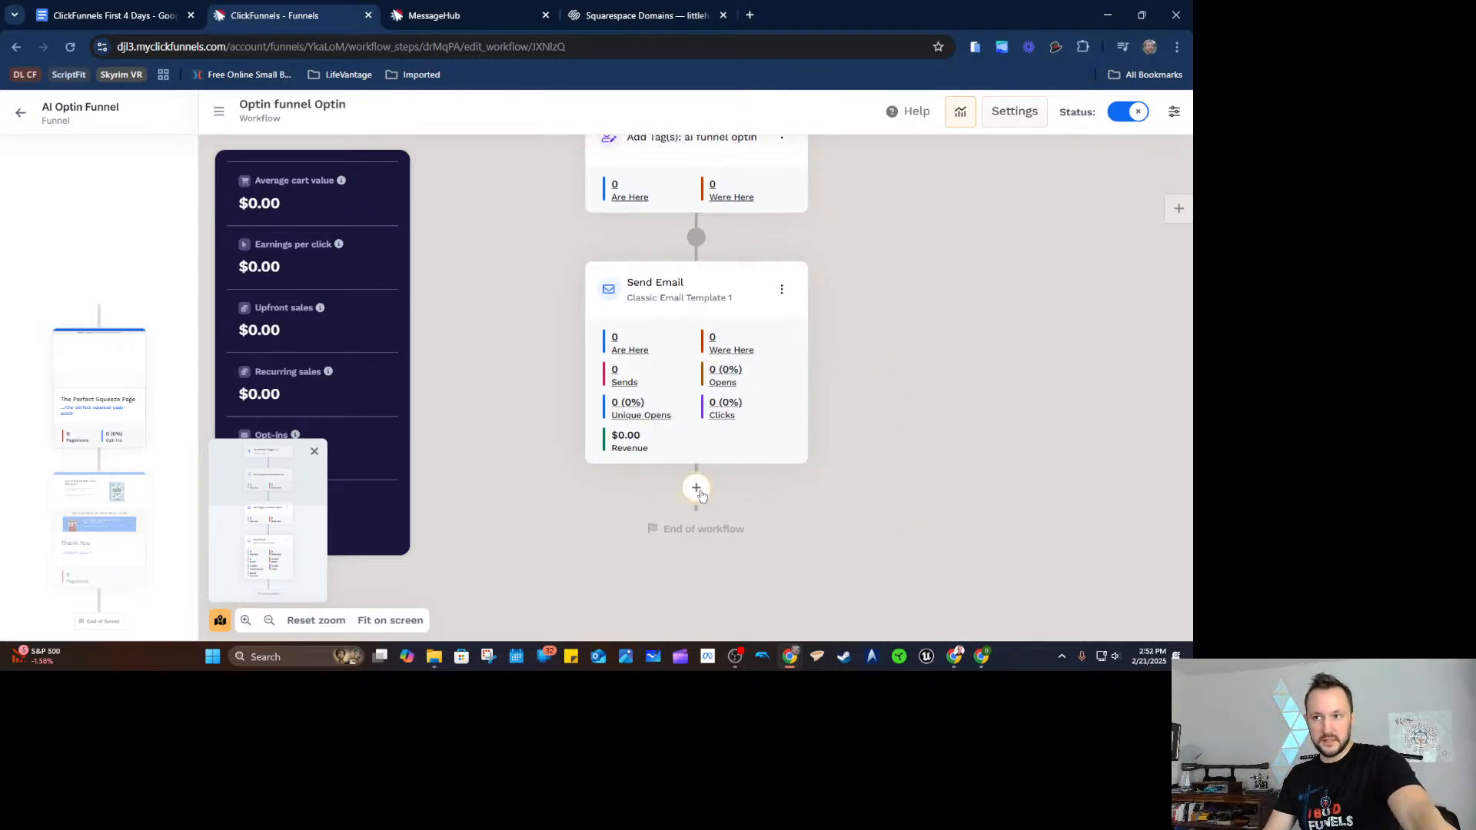
{"action": "left_click", "coordinate": [698, 488]}
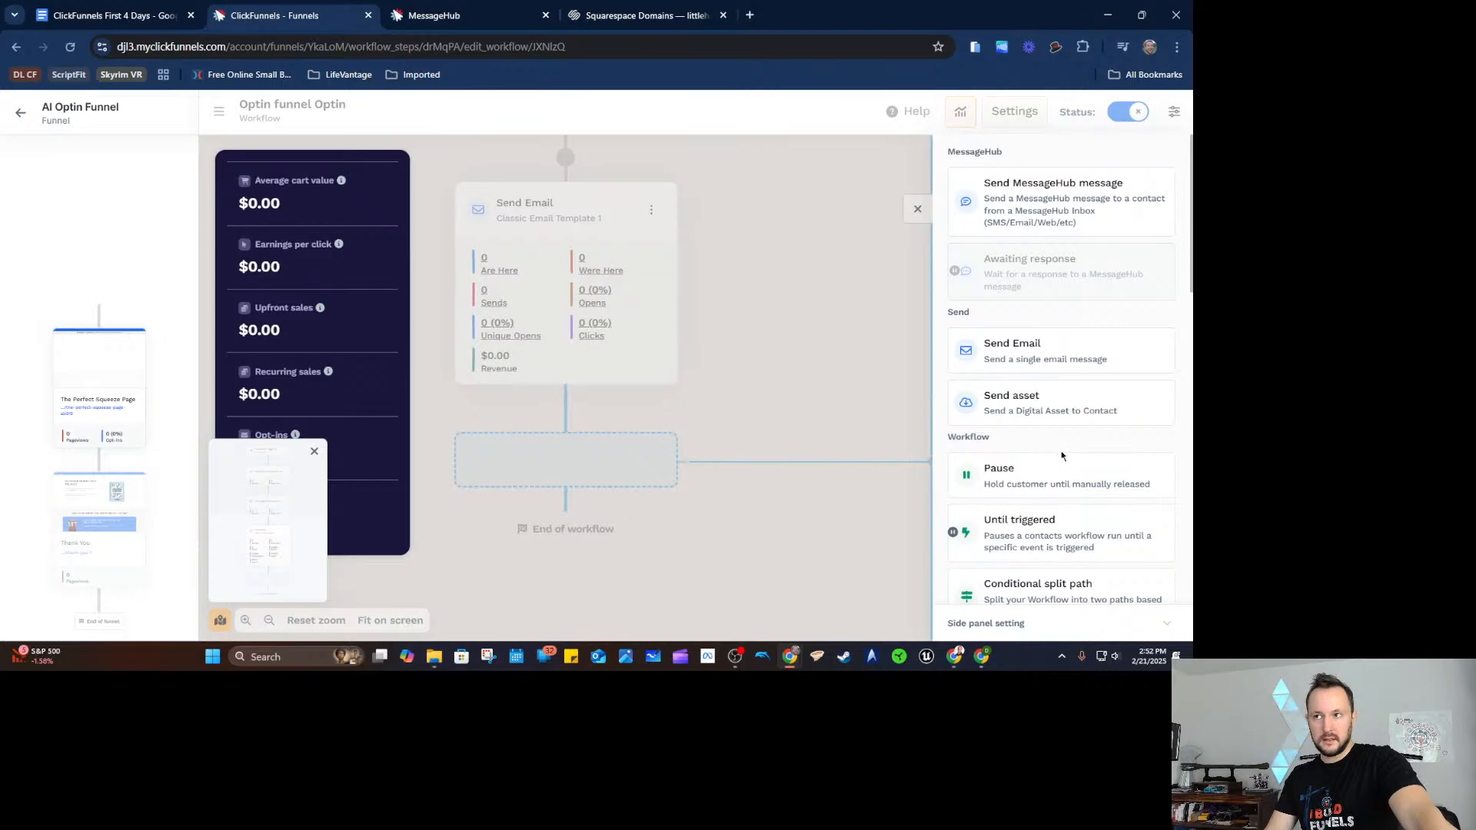
{"action": "scroll", "coordinate": [1026, 466], "scroll_direction": "down", "scroll_amount": 1}
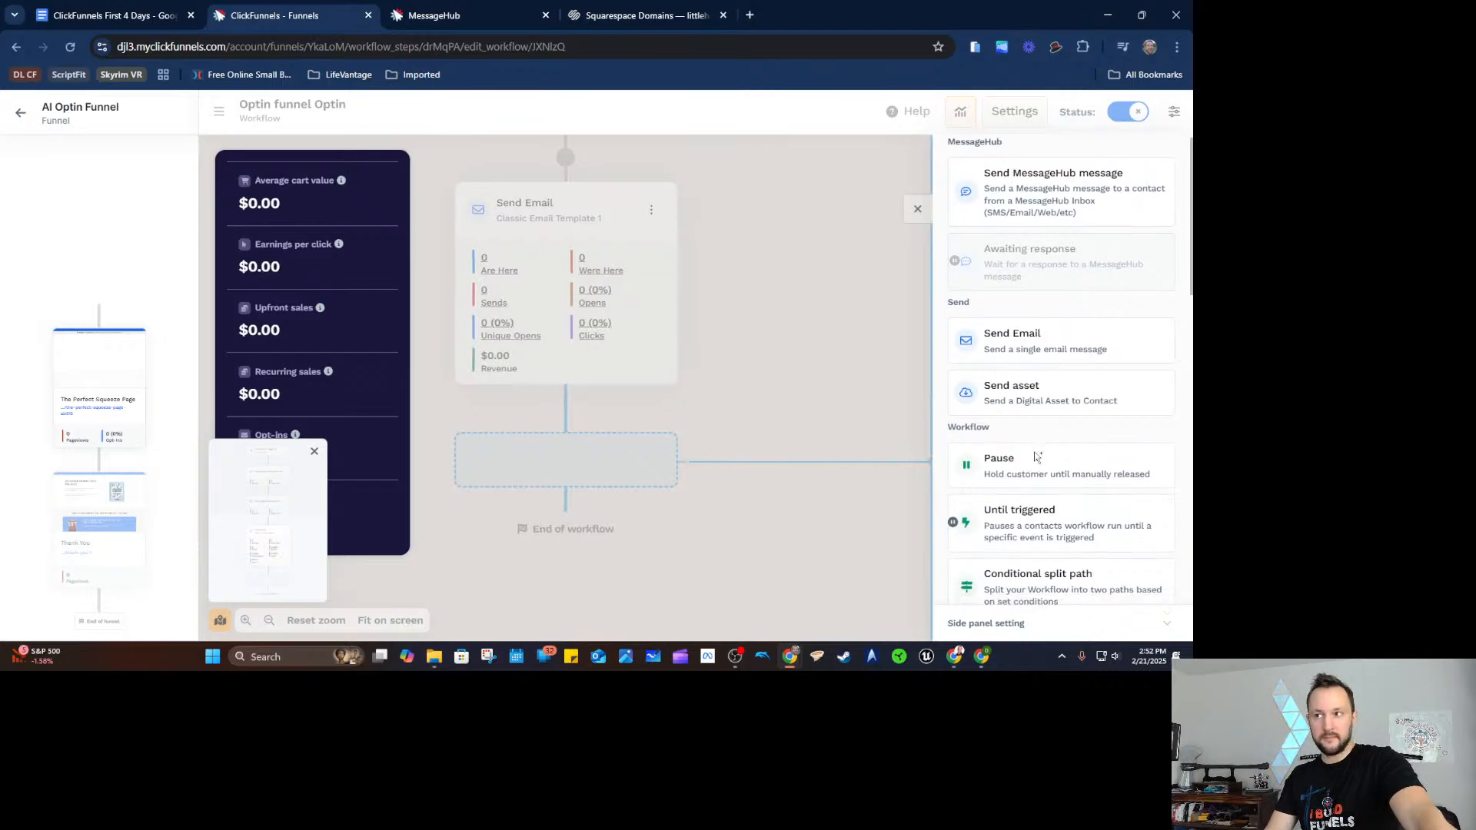
{"action": "left_click", "coordinate": [1053, 405]}
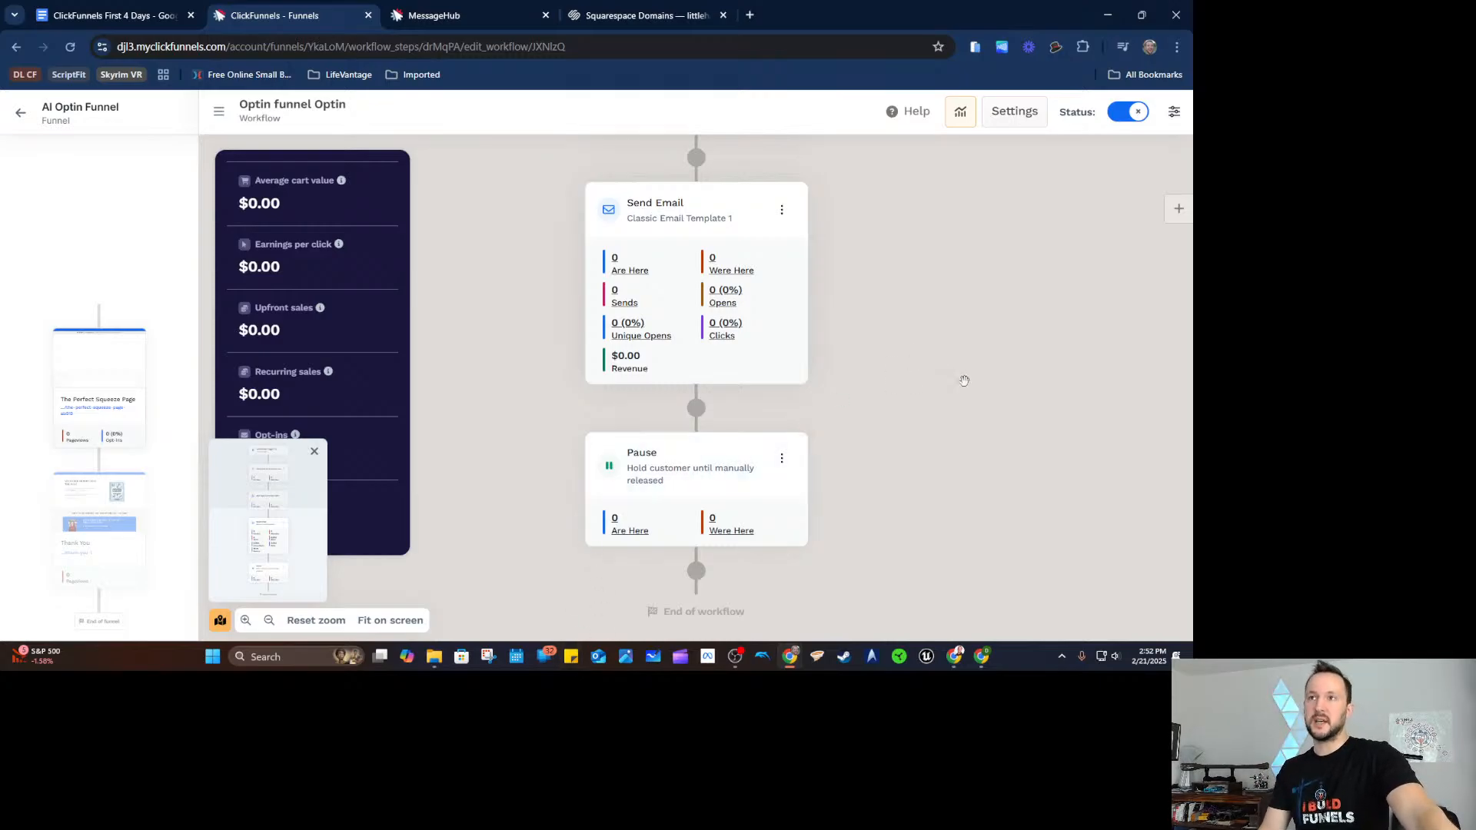
Open the step list below the Pause, then close it without adding anything.
{"action": "scroll", "coordinate": [891, 338], "scroll_direction": "up", "scroll_amount": 5}
{"action": "scroll", "coordinate": [912, 369], "scroll_direction": "down", "scroll_amount": 6}
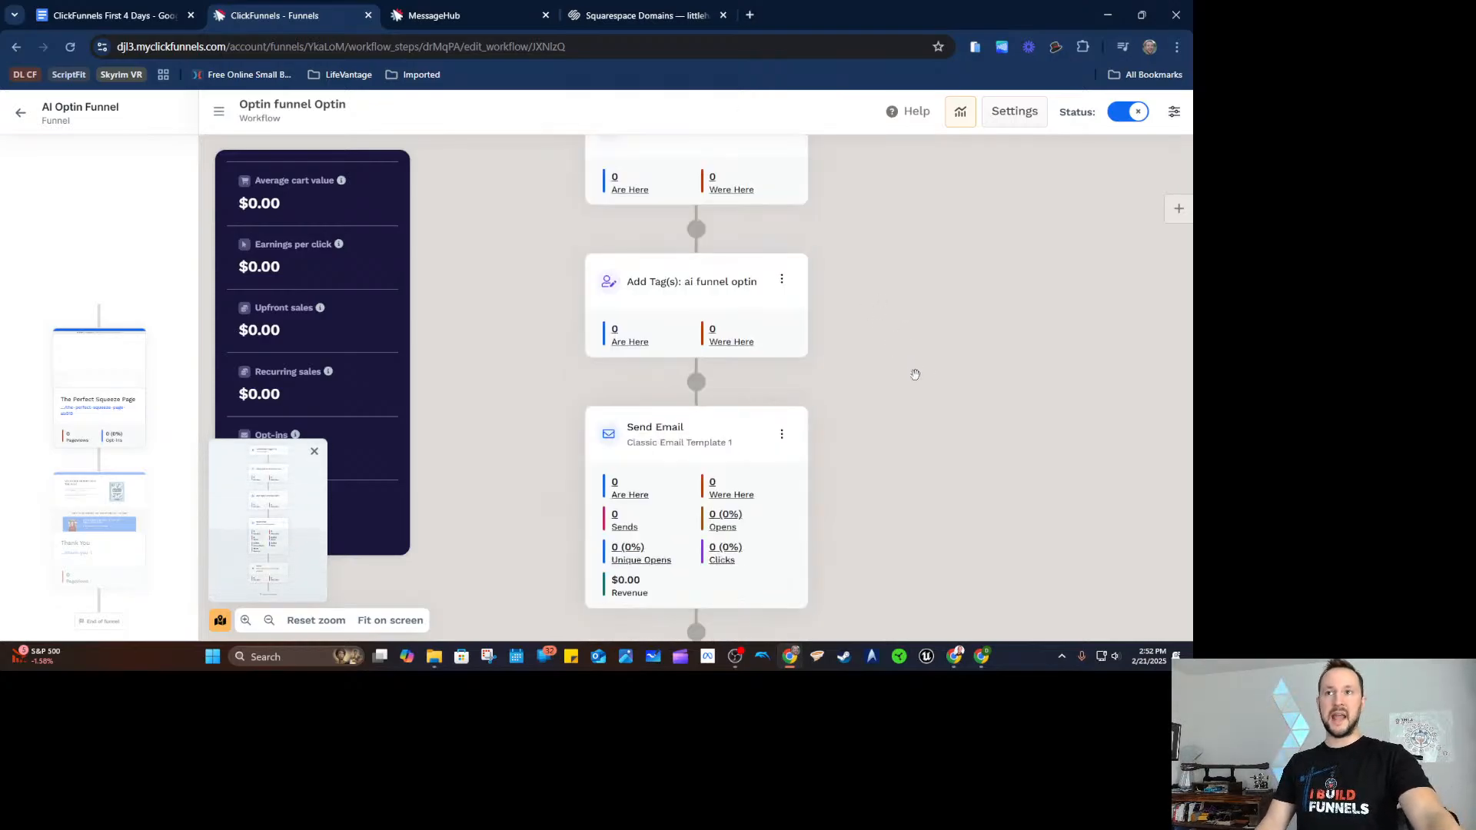
{"action": "scroll", "coordinate": [909, 380], "scroll_direction": "up", "scroll_amount": 1}
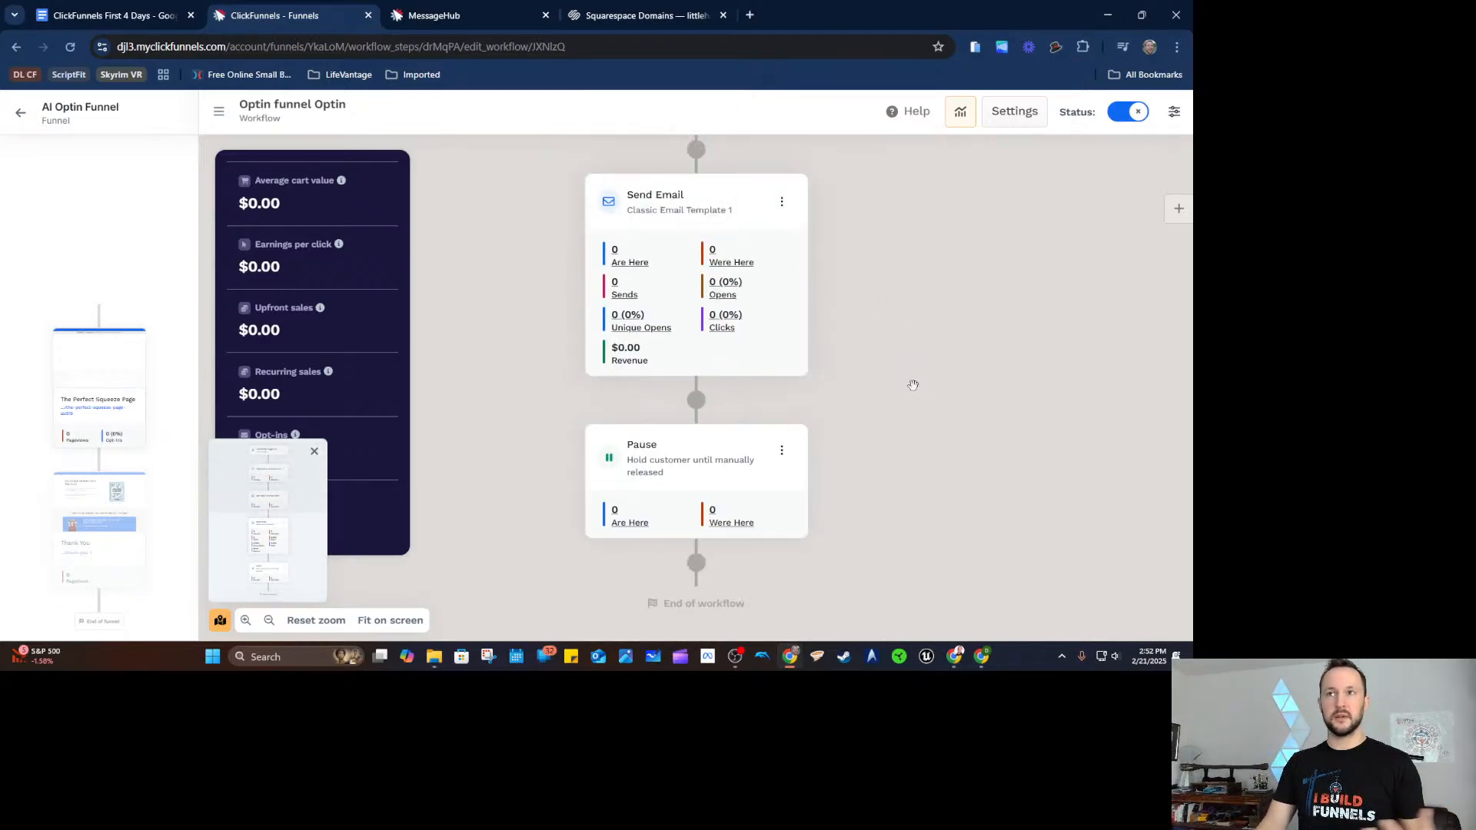
{"action": "scroll", "coordinate": [931, 398], "scroll_direction": "down", "scroll_amount": 1}
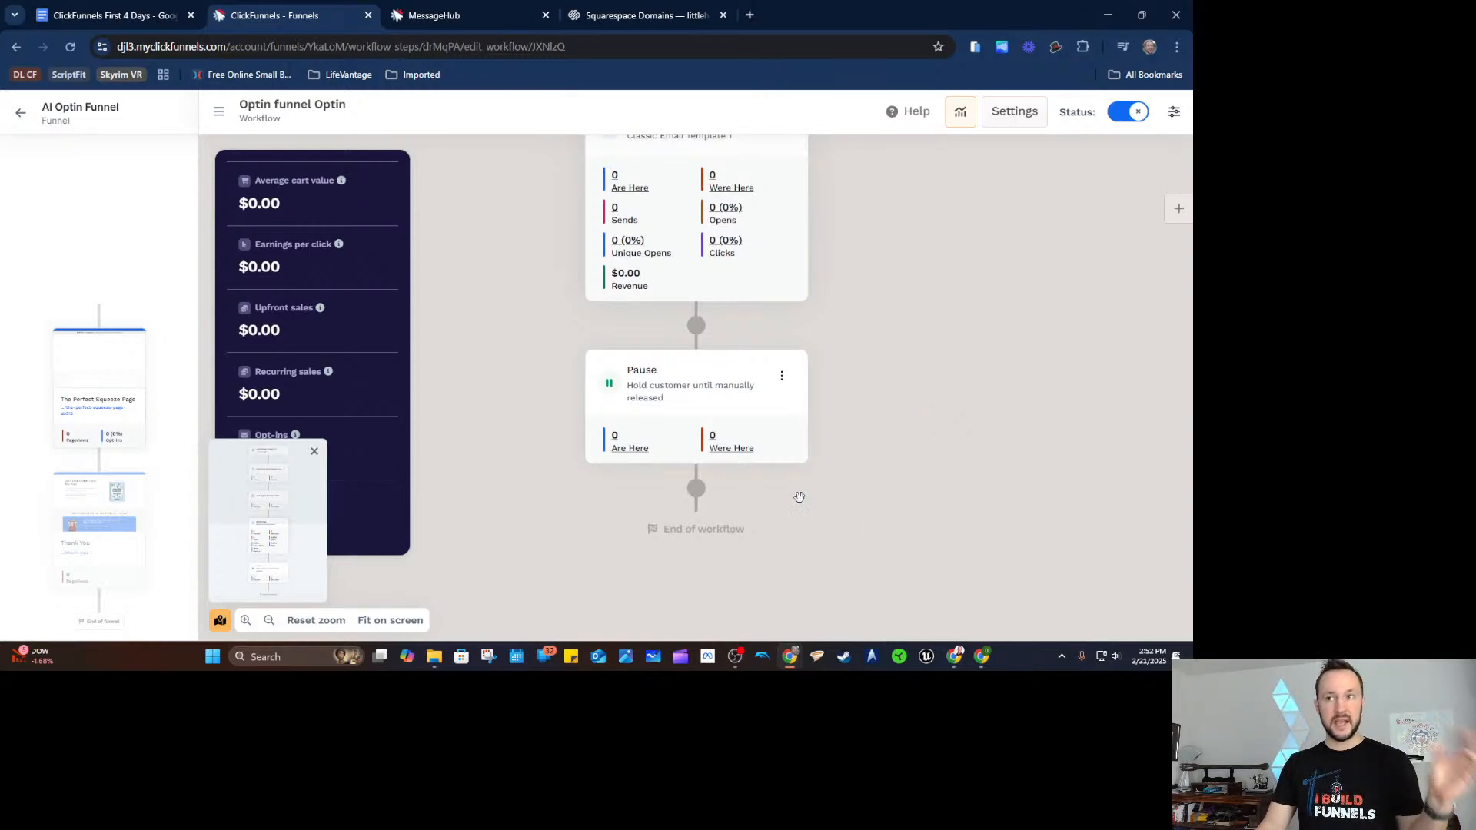
{"action": "left_click", "coordinate": [697, 491]}
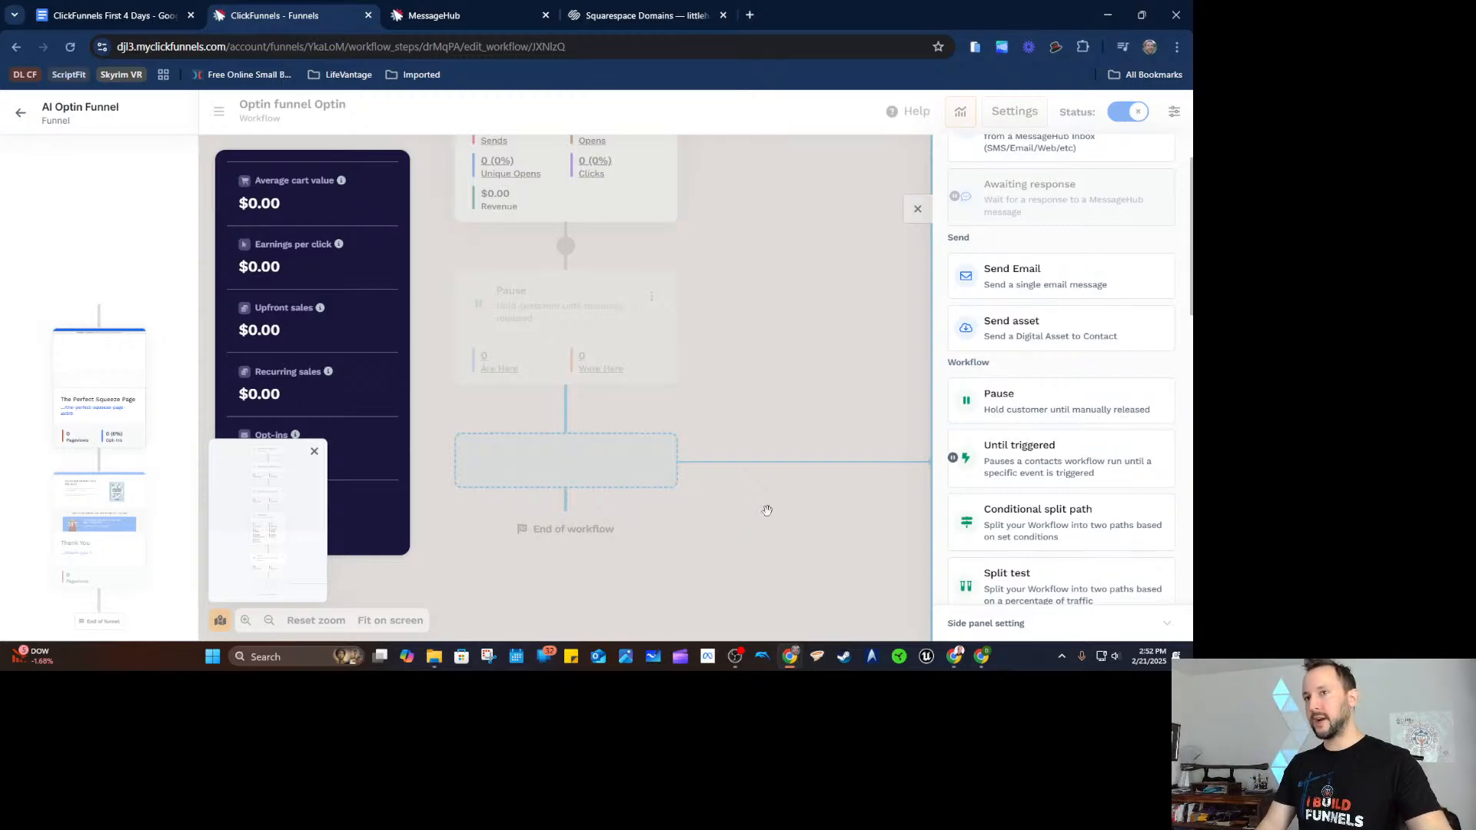
{"action": "left_click", "coordinate": [917, 210]}
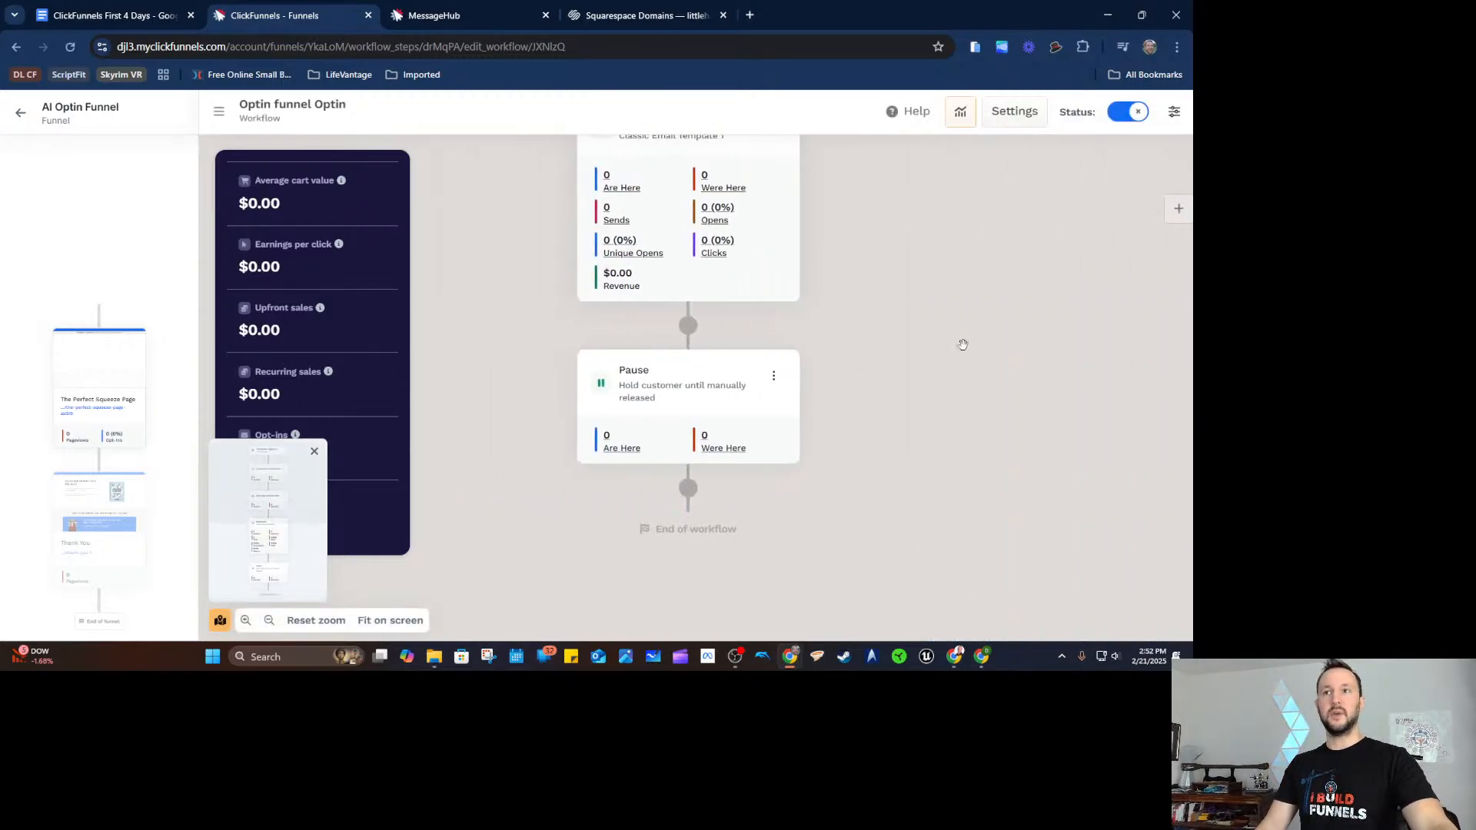
Add a Send Email step using the National Motorcycle Week Time template below the Pause.
{"action": "left_click", "coordinate": [696, 488]}
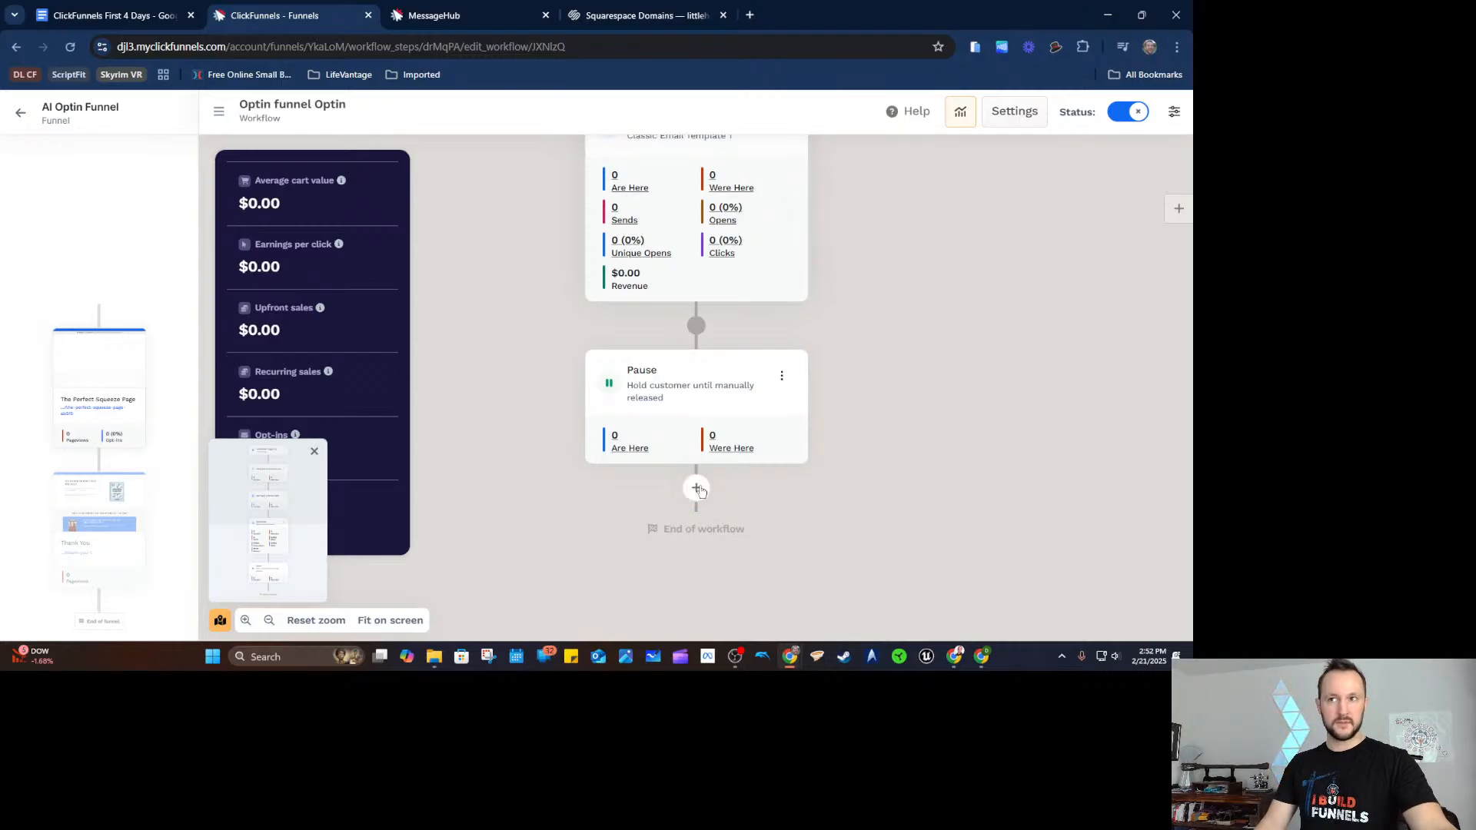
{"action": "left_click", "coordinate": [1087, 269]}
{"action": "mouse_move", "coordinate": [577, 333]}
{"action": "left_click", "coordinate": [579, 291]}
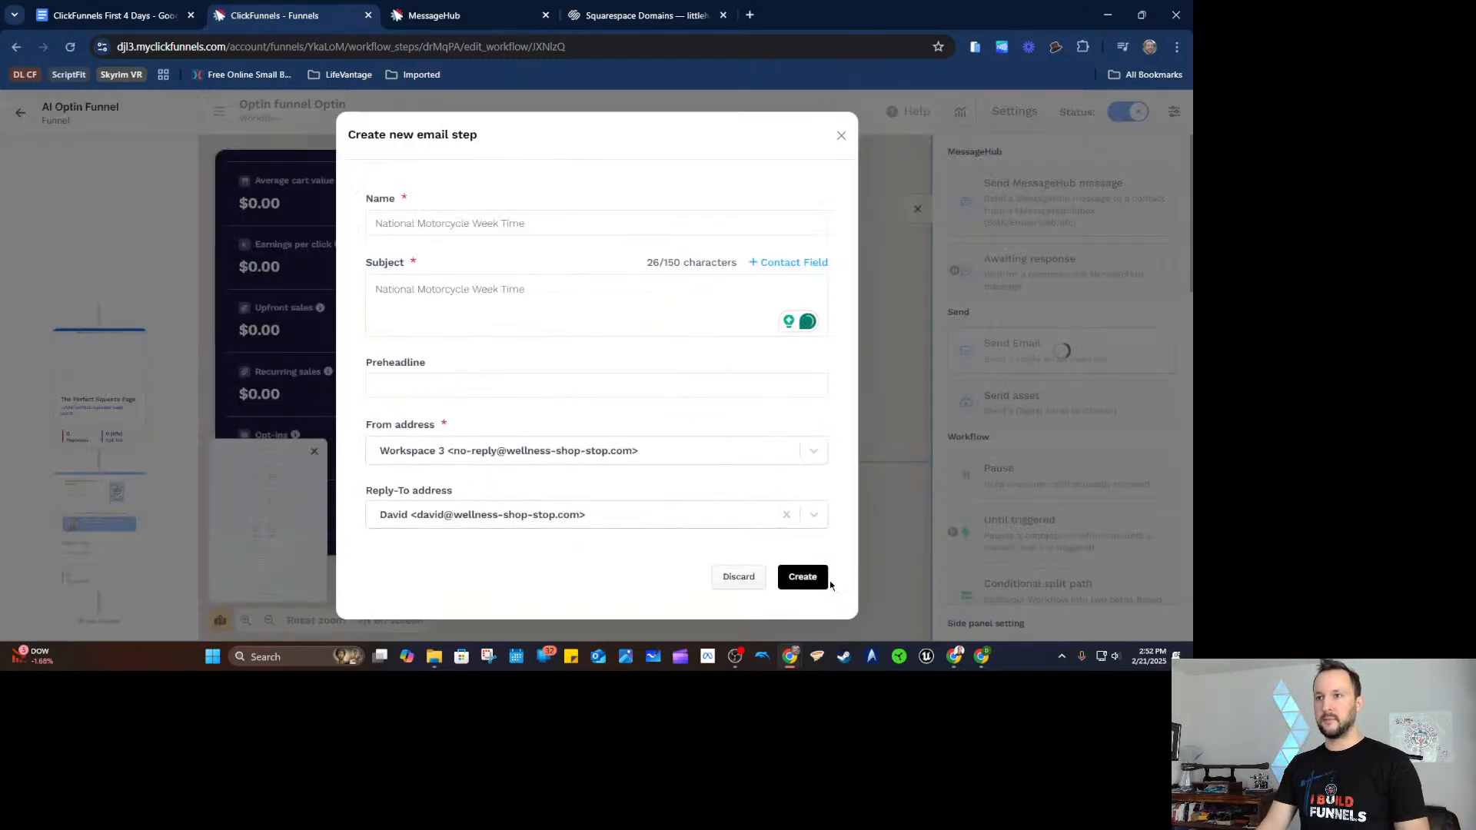
{"action": "left_click", "coordinate": [822, 584]}
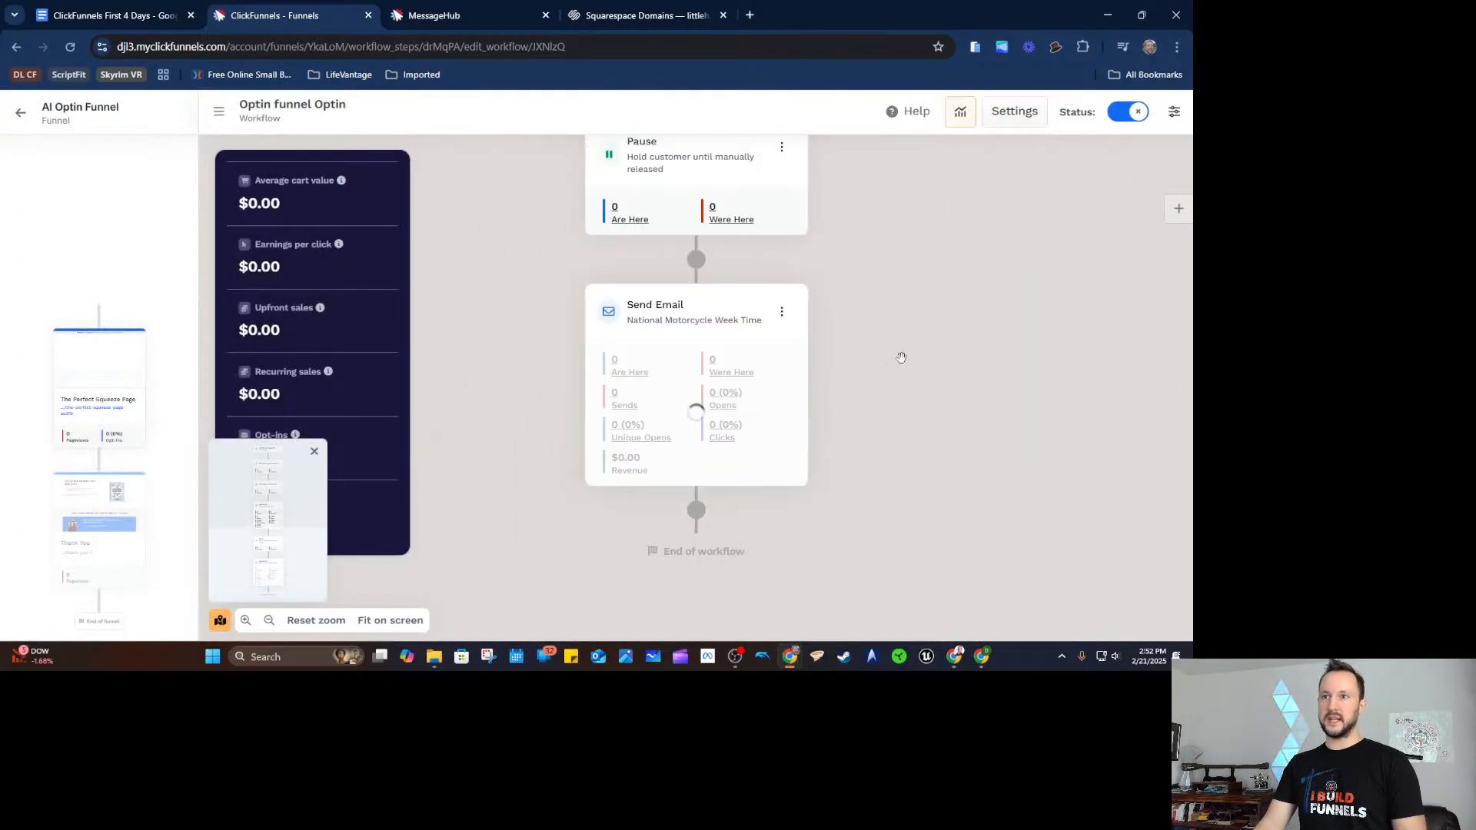
{"action": "left_click", "coordinate": [695, 487]}
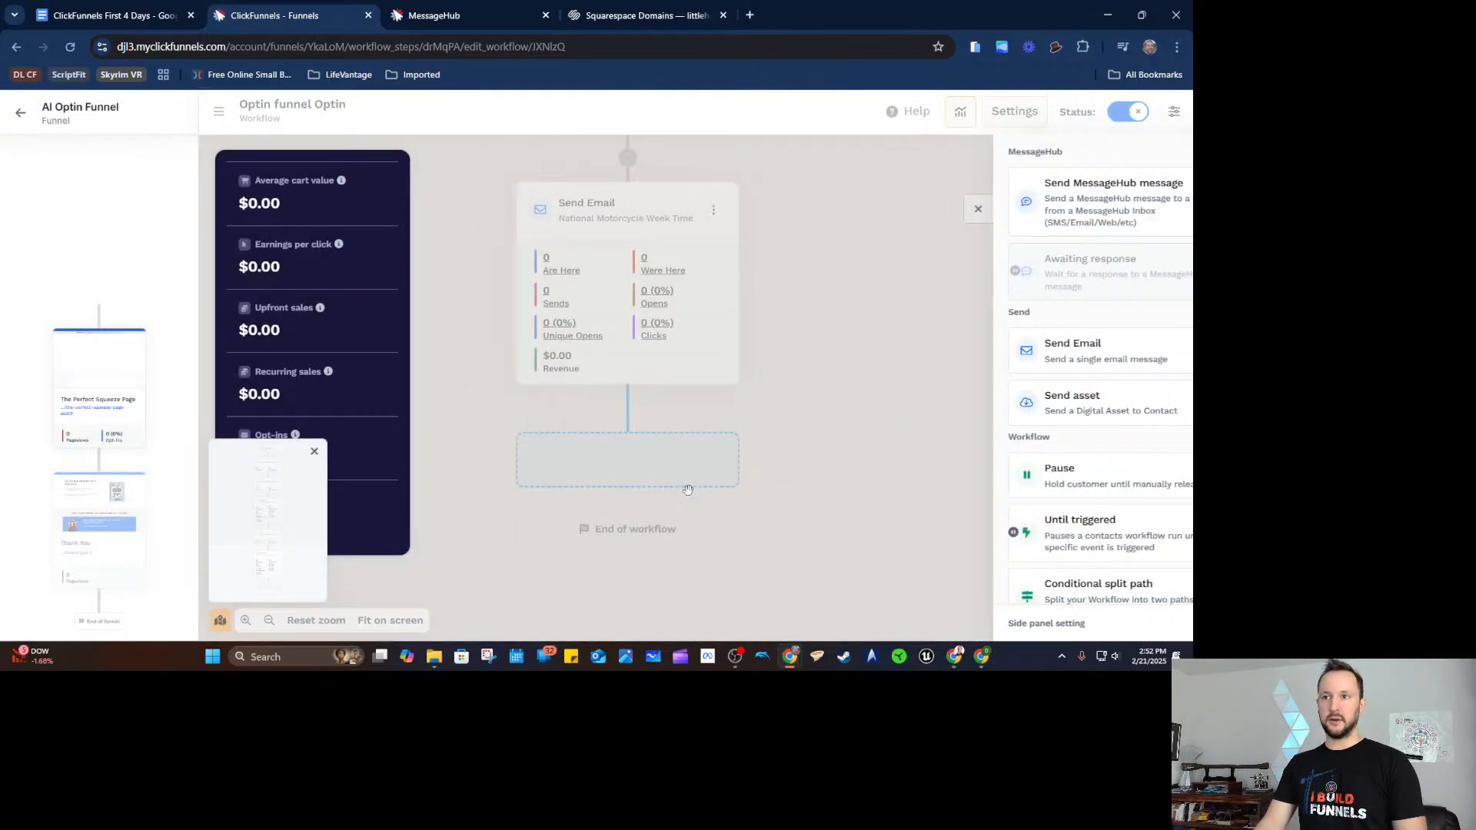
Add a Pause after the National Motorcycle Week Time email and delete the old Pause between the emails.
{"action": "left_click", "coordinate": [1013, 477]}
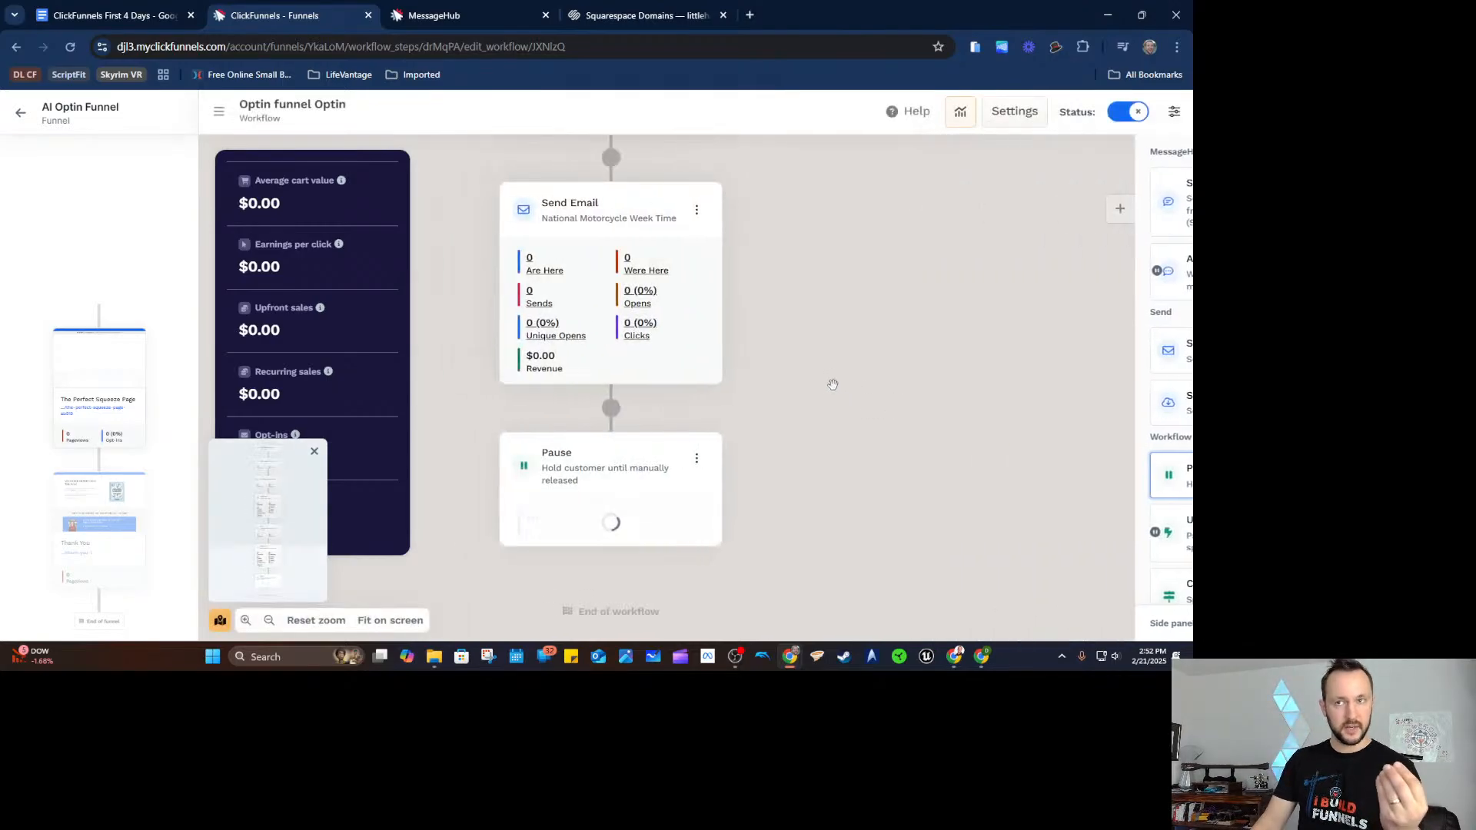
{"action": "mouse_move", "coordinate": [803, 249]}
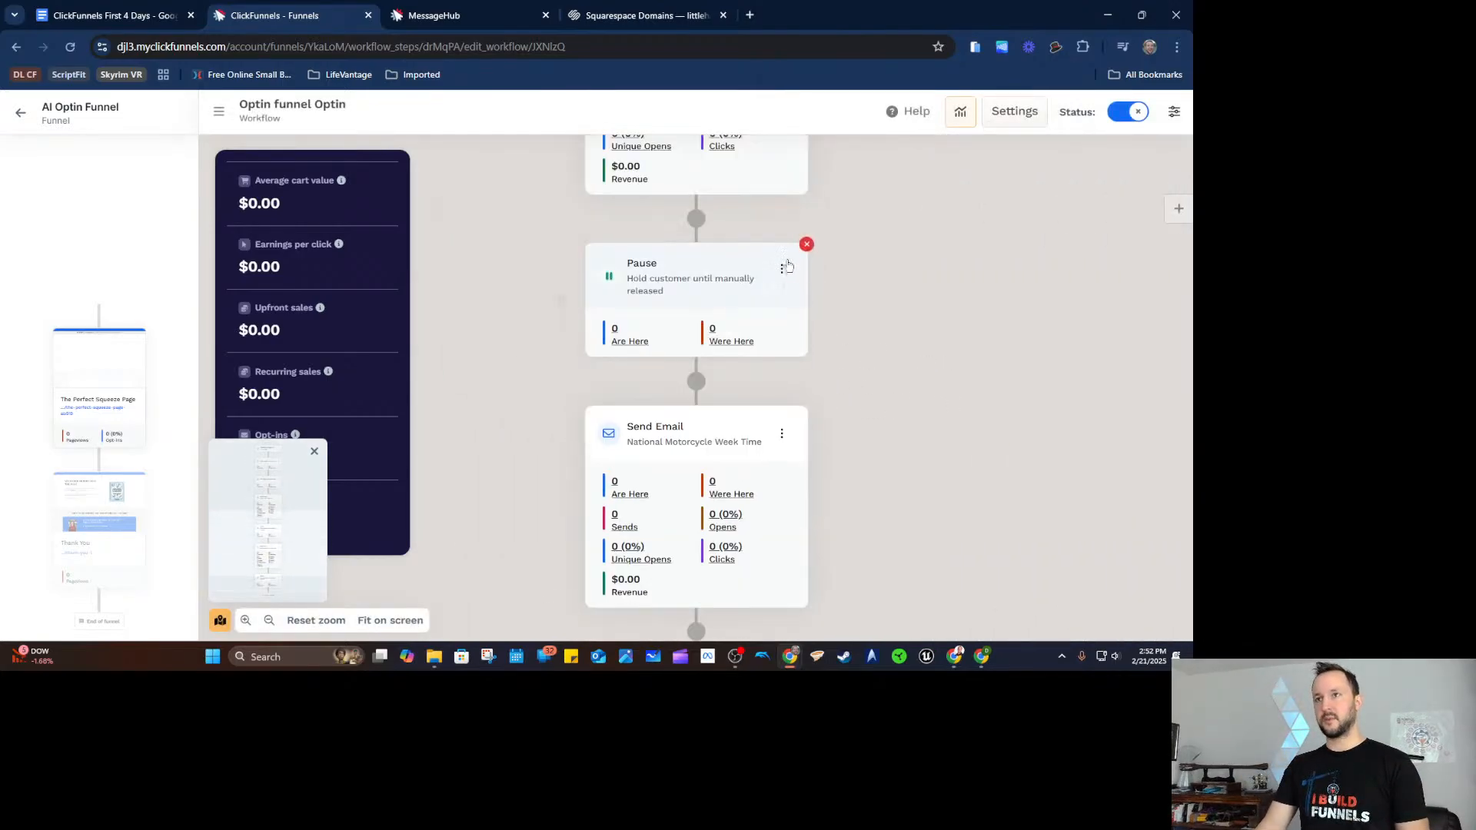
{"action": "left_click", "coordinate": [806, 246]}
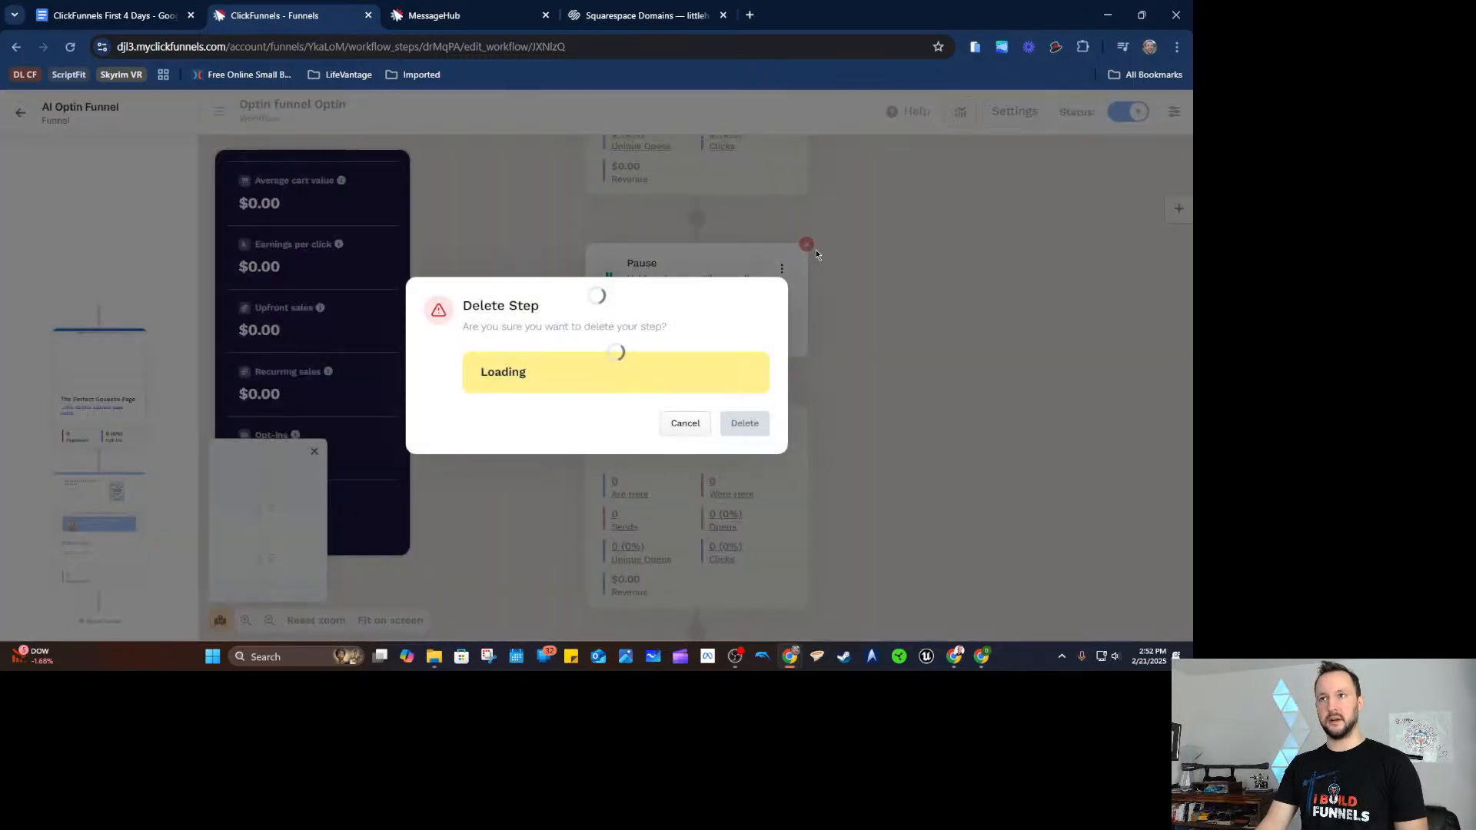
{"action": "left_click", "coordinate": [742, 416]}
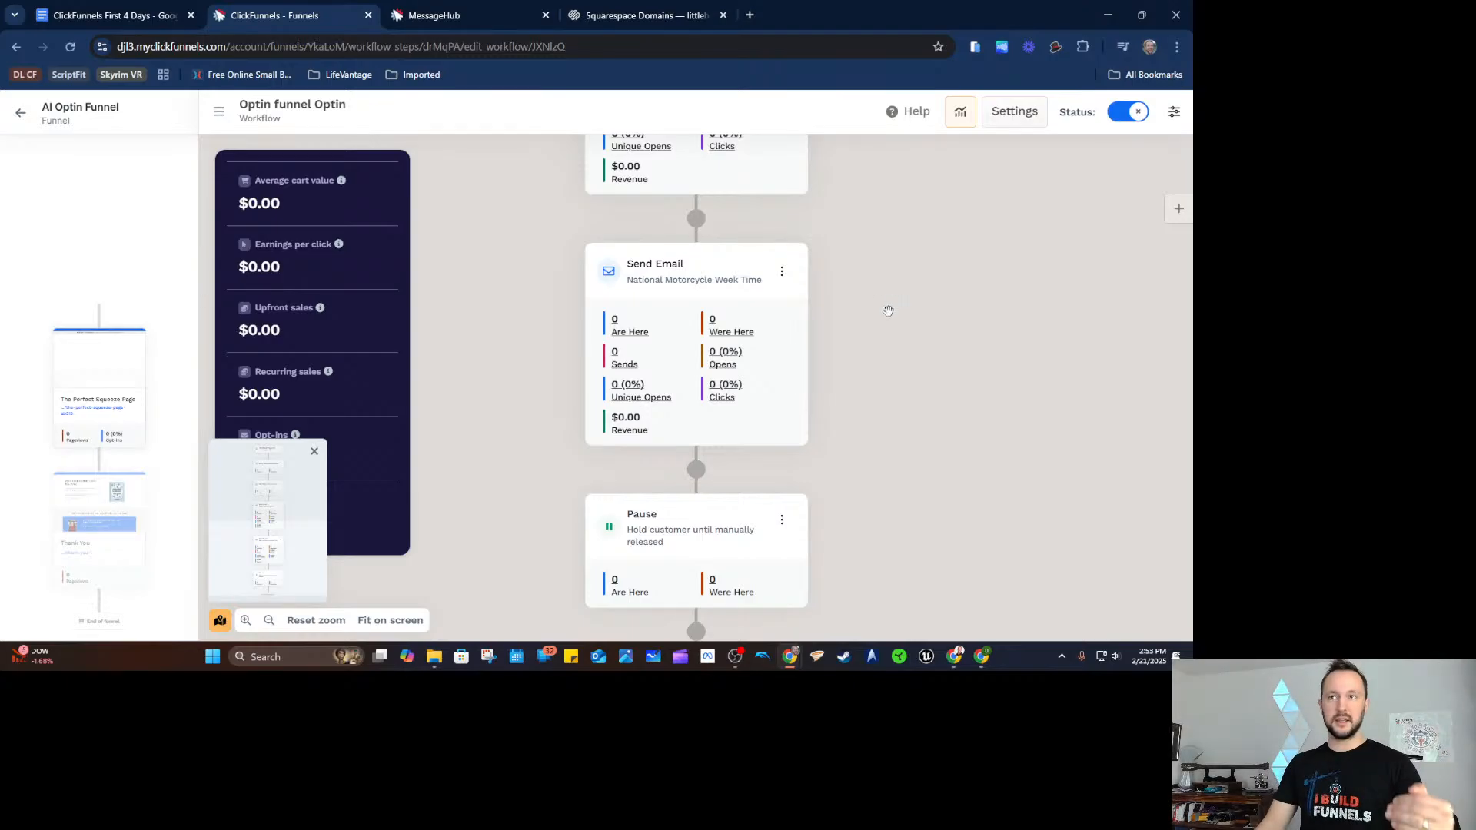
{"action": "scroll", "coordinate": [891, 354], "scroll_direction": "up", "scroll_amount": 1}
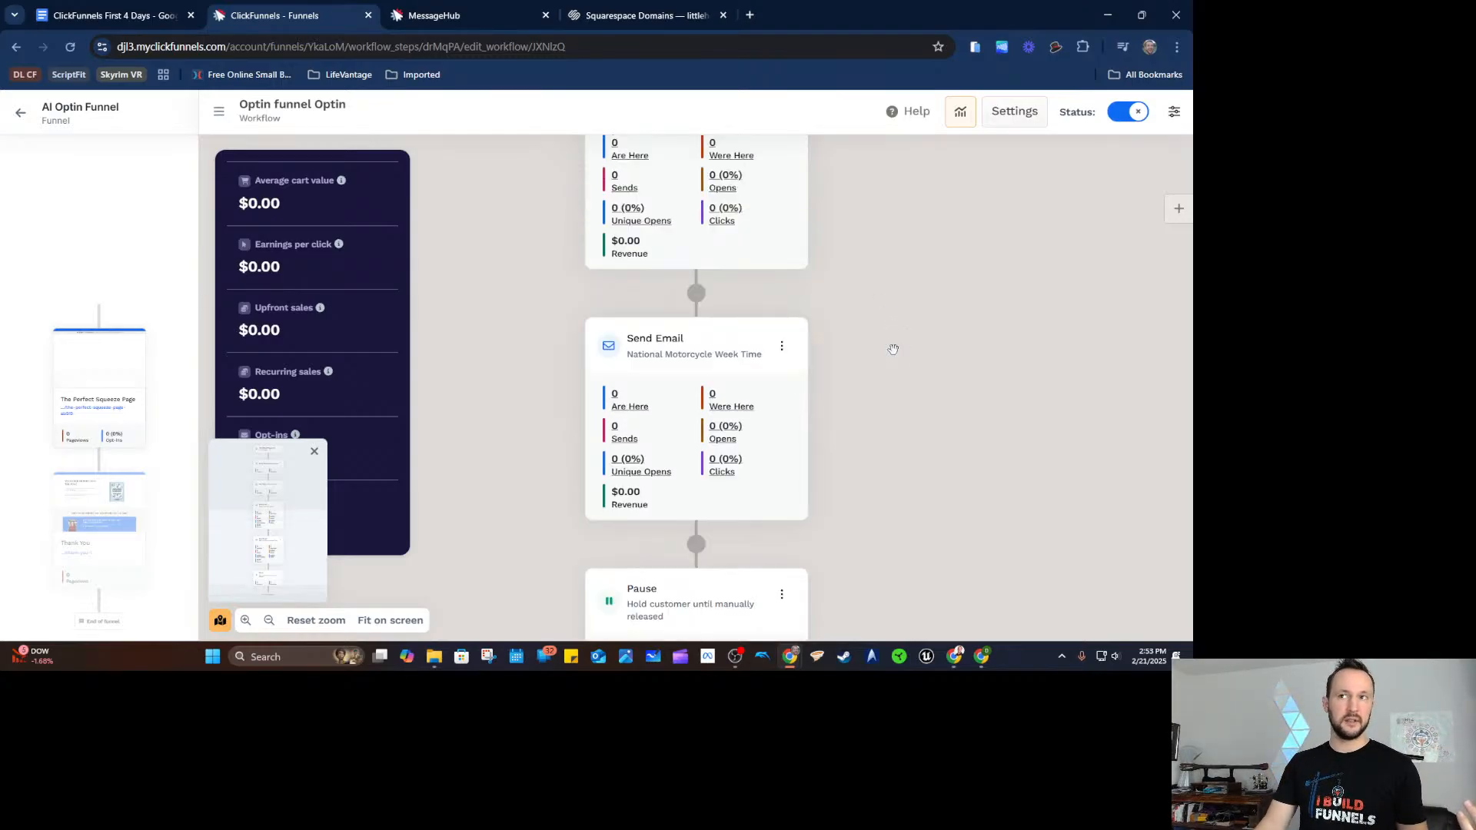
{"action": "mouse_move", "coordinate": [716, 340]}
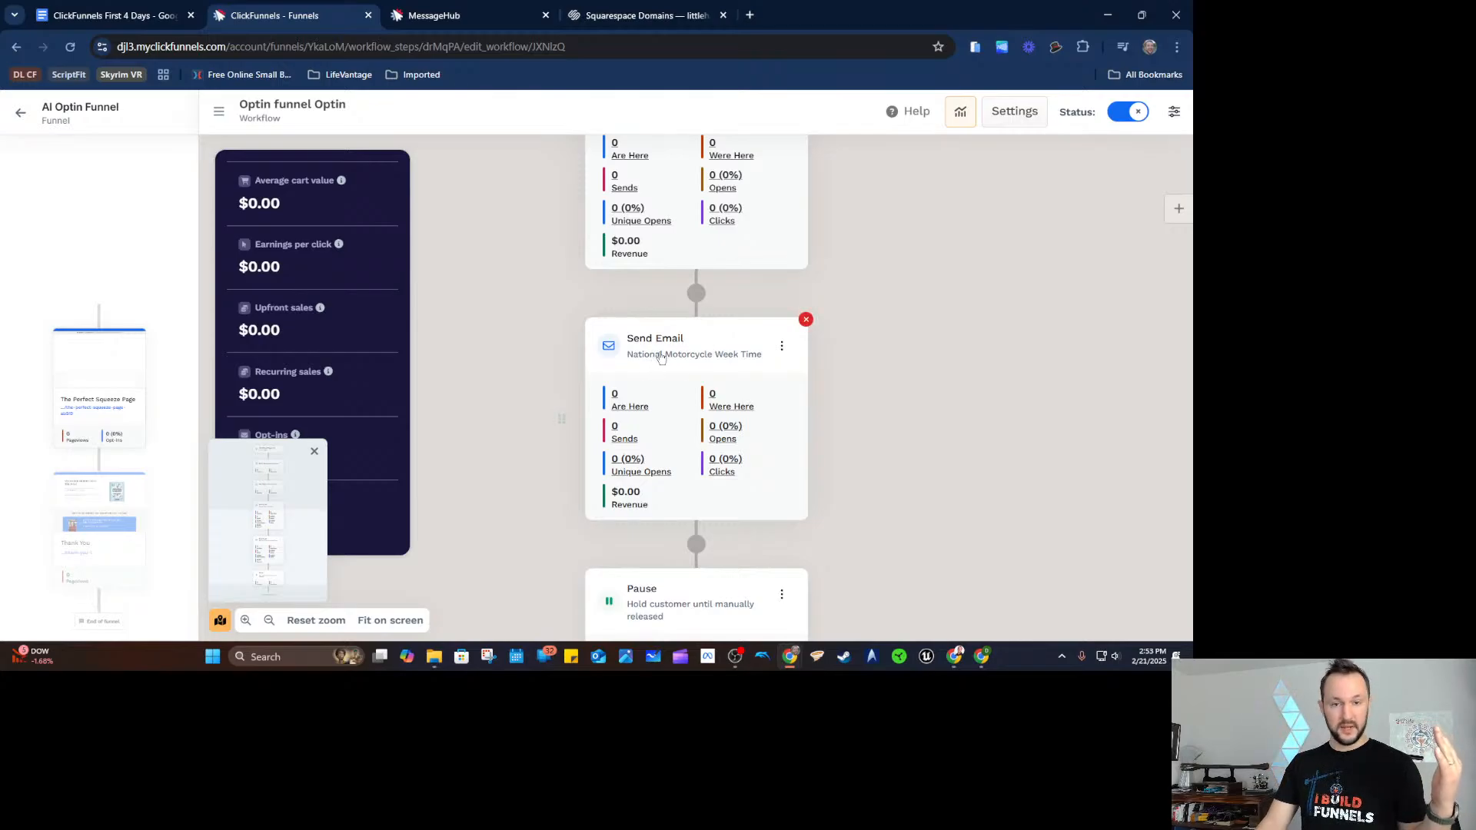
{"action": "scroll", "coordinate": [661, 357], "scroll_direction": "down", "scroll_amount": 1}
{"action": "mouse_move", "coordinate": [680, 542]}
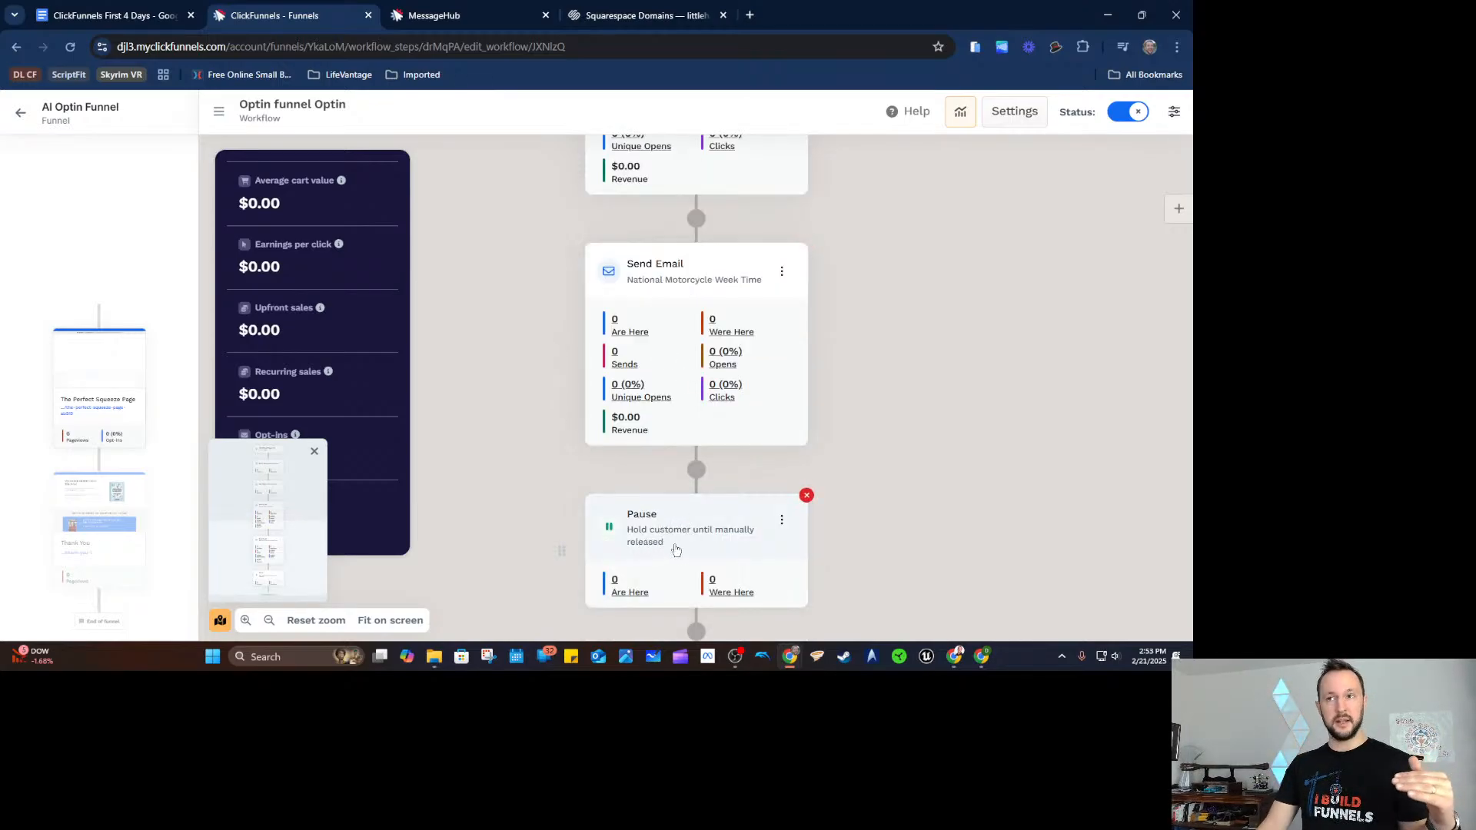
{"action": "scroll", "coordinate": [707, 499], "scroll_direction": "up", "scroll_amount": 2}
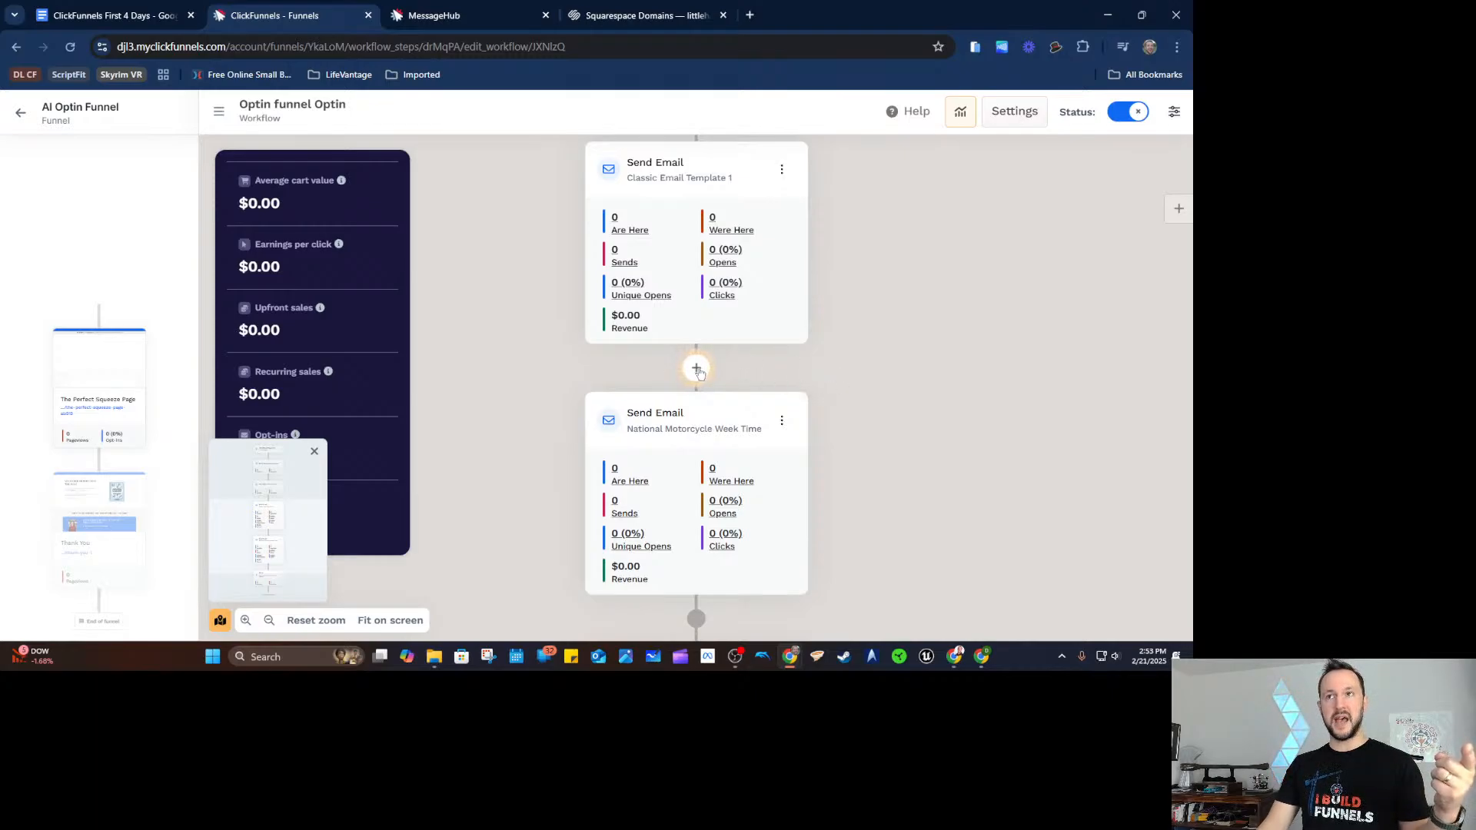
Insert a 1-day Delay between the two emails with Use Execution Window enabled.
{"action": "left_click", "coordinate": [696, 369]}
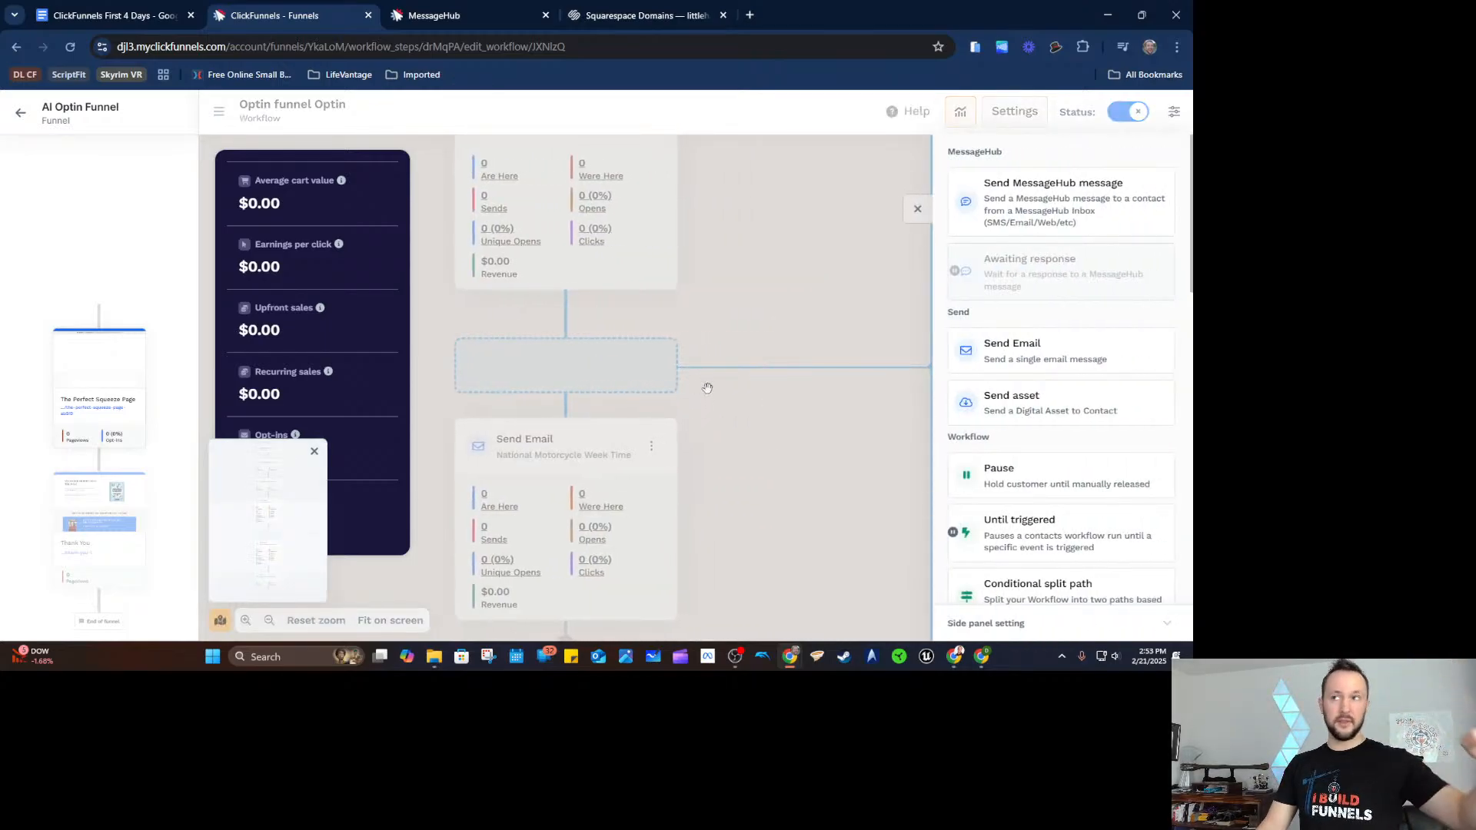
{"action": "scroll", "coordinate": [1029, 385], "scroll_direction": "down", "scroll_amount": 2}
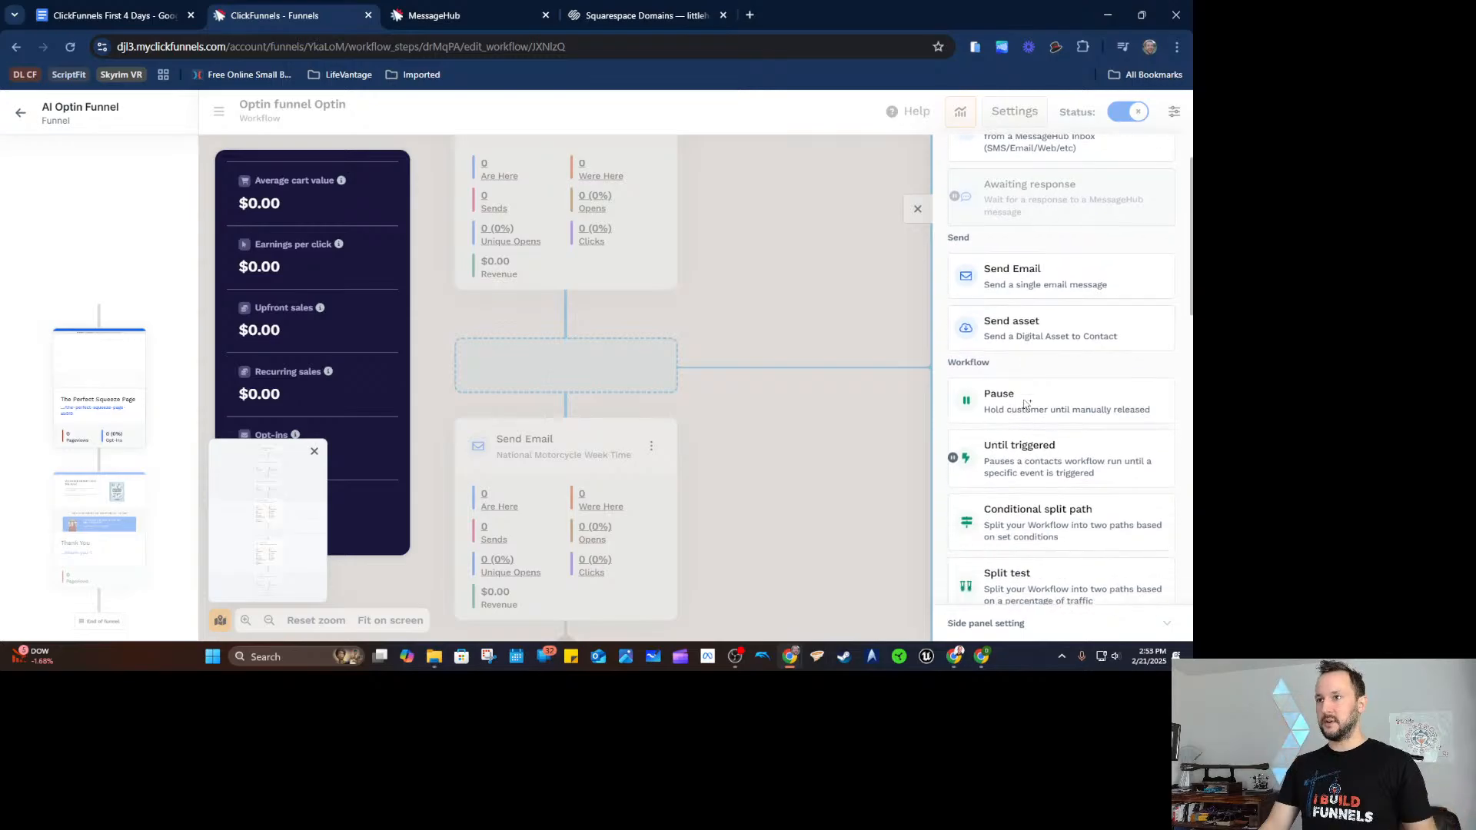
{"action": "scroll", "coordinate": [1026, 425], "scroll_direction": "down", "scroll_amount": 2}
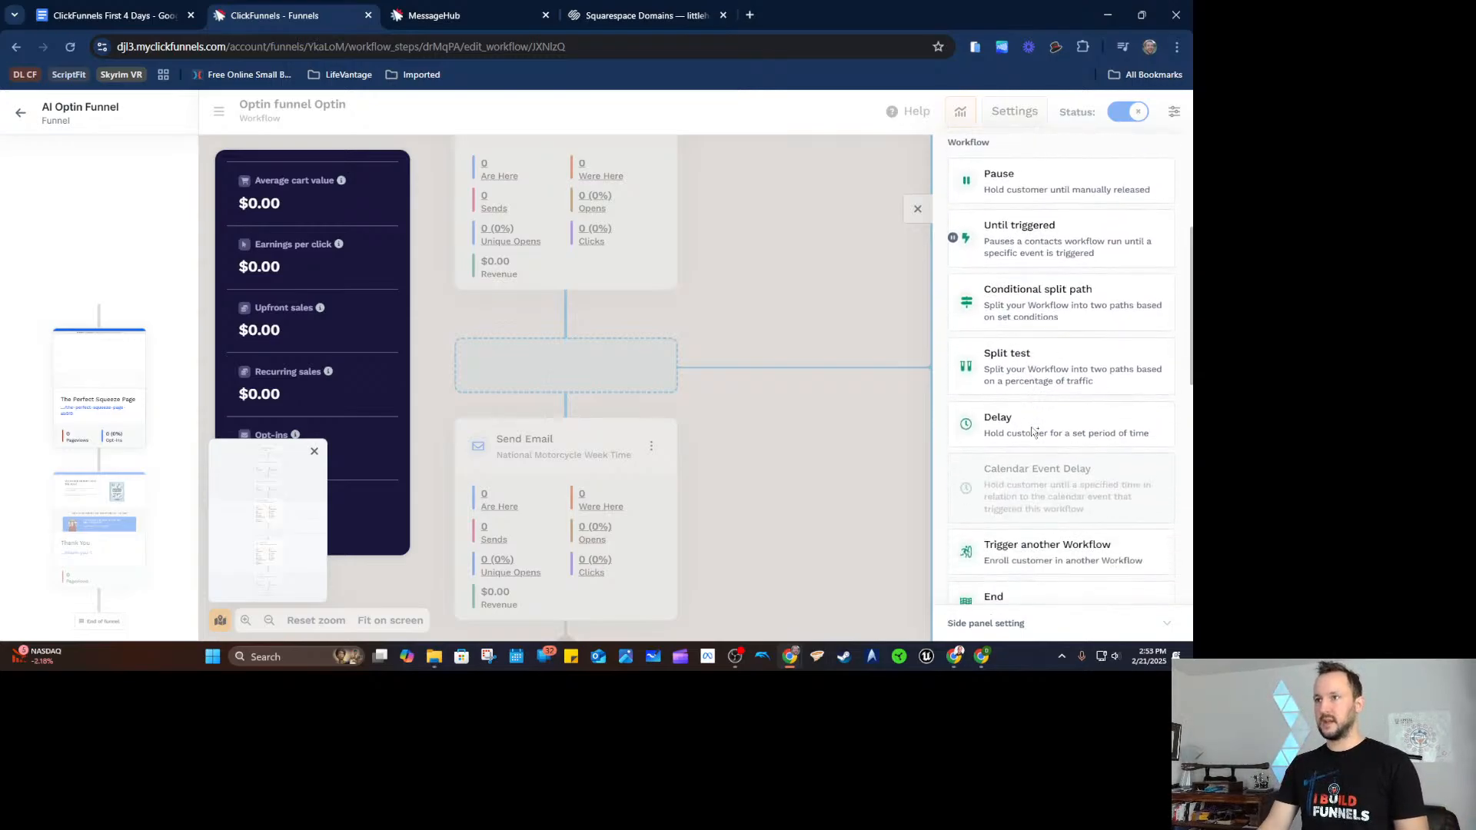
{"action": "left_click", "coordinate": [1030, 423]}
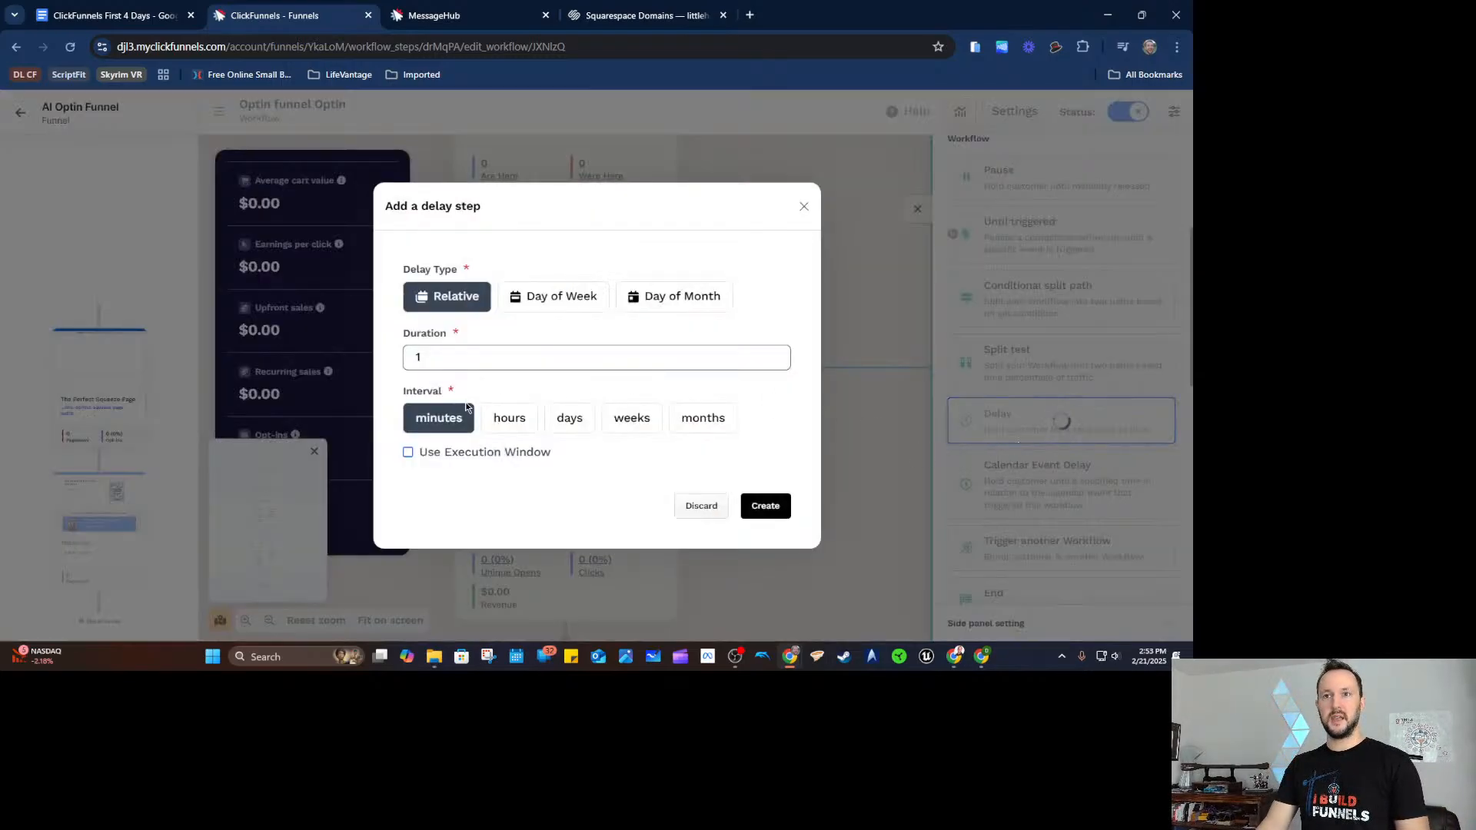
{"action": "left_click", "coordinate": [570, 419]}
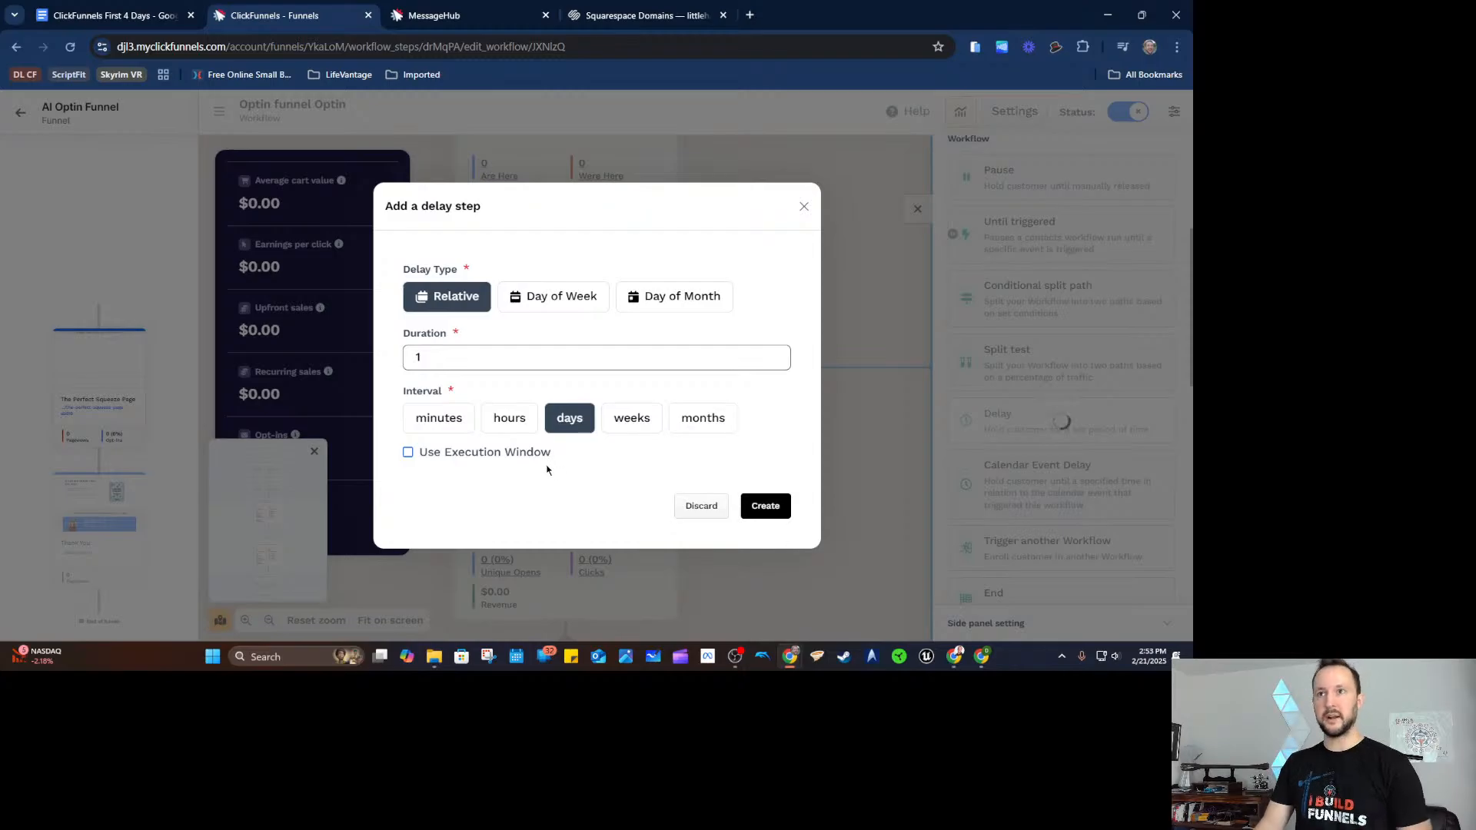
{"action": "left_click", "coordinate": [408, 452]}
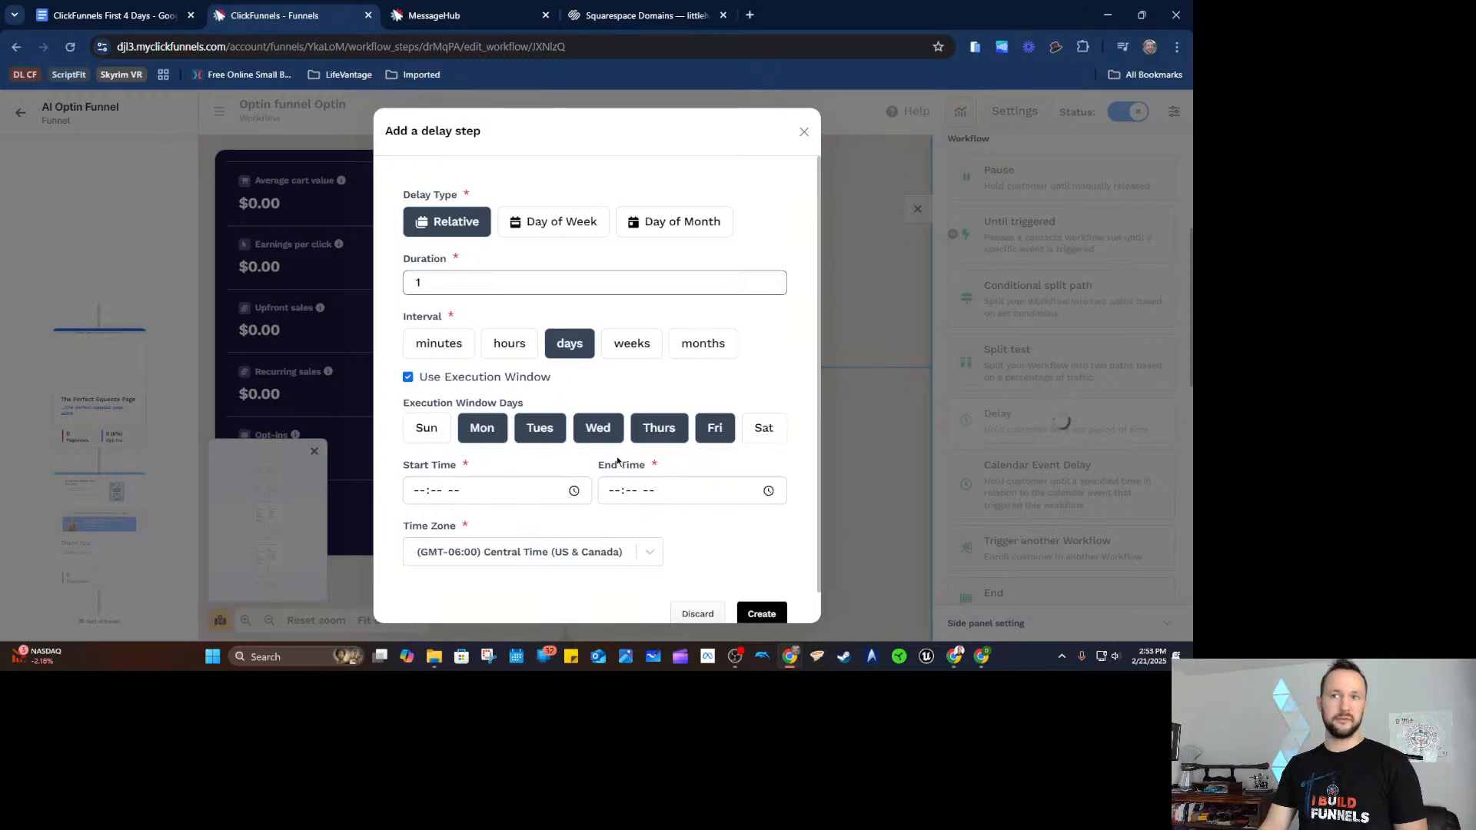
Set the execution window days to Monday through Saturday.
{"action": "left_click", "coordinate": [540, 427]}
{"action": "left_click", "coordinate": [668, 428]}
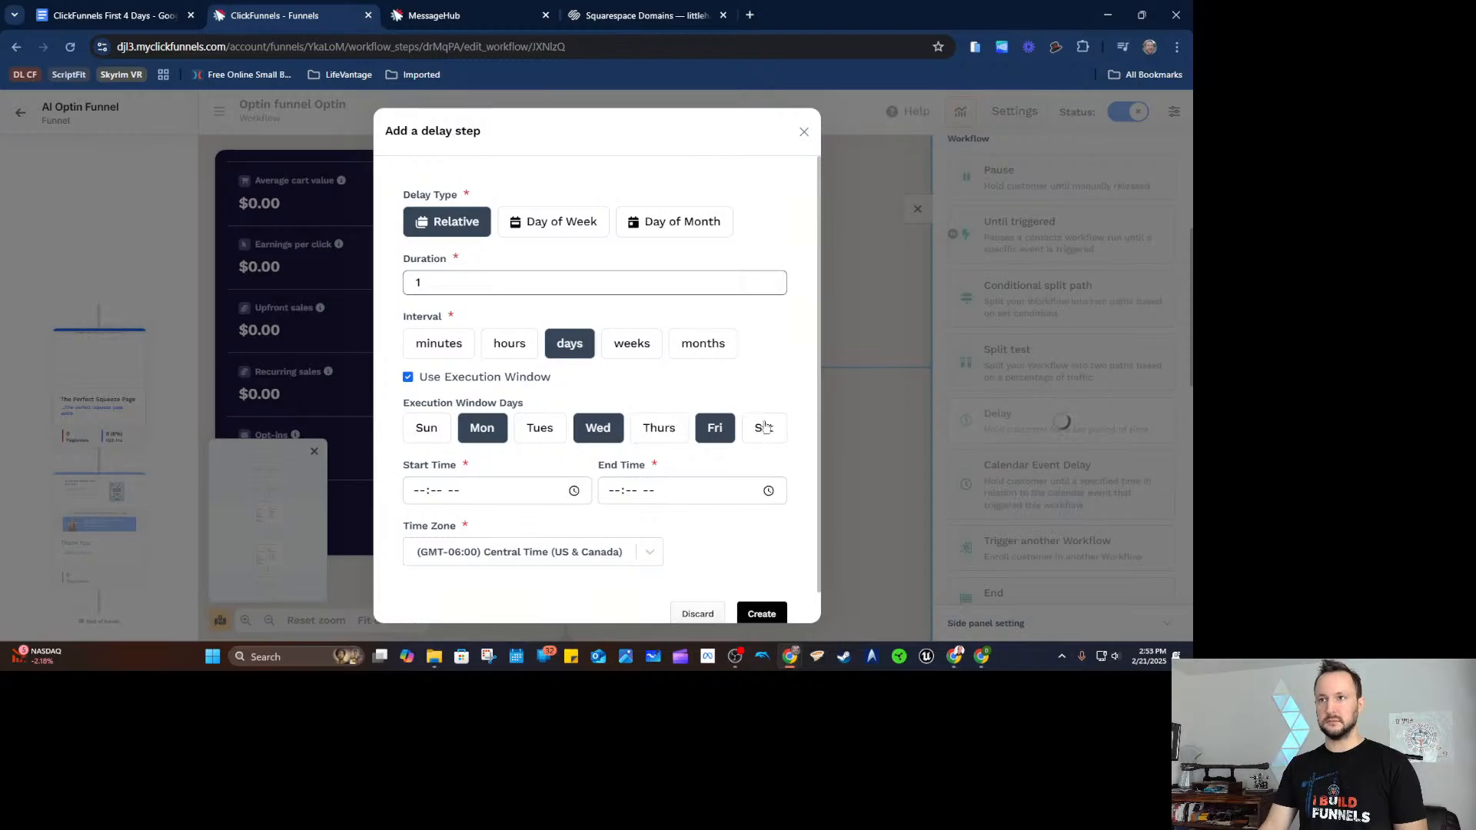
{"action": "left_click", "coordinate": [763, 427]}
{"action": "left_click", "coordinate": [676, 431]}
{"action": "left_click", "coordinate": [518, 427]}
Set the execution window hours to 06:16 AM through 08:59 PM.
{"action": "scroll", "coordinate": [573, 440], "scroll_direction": "down", "scroll_amount": 1}
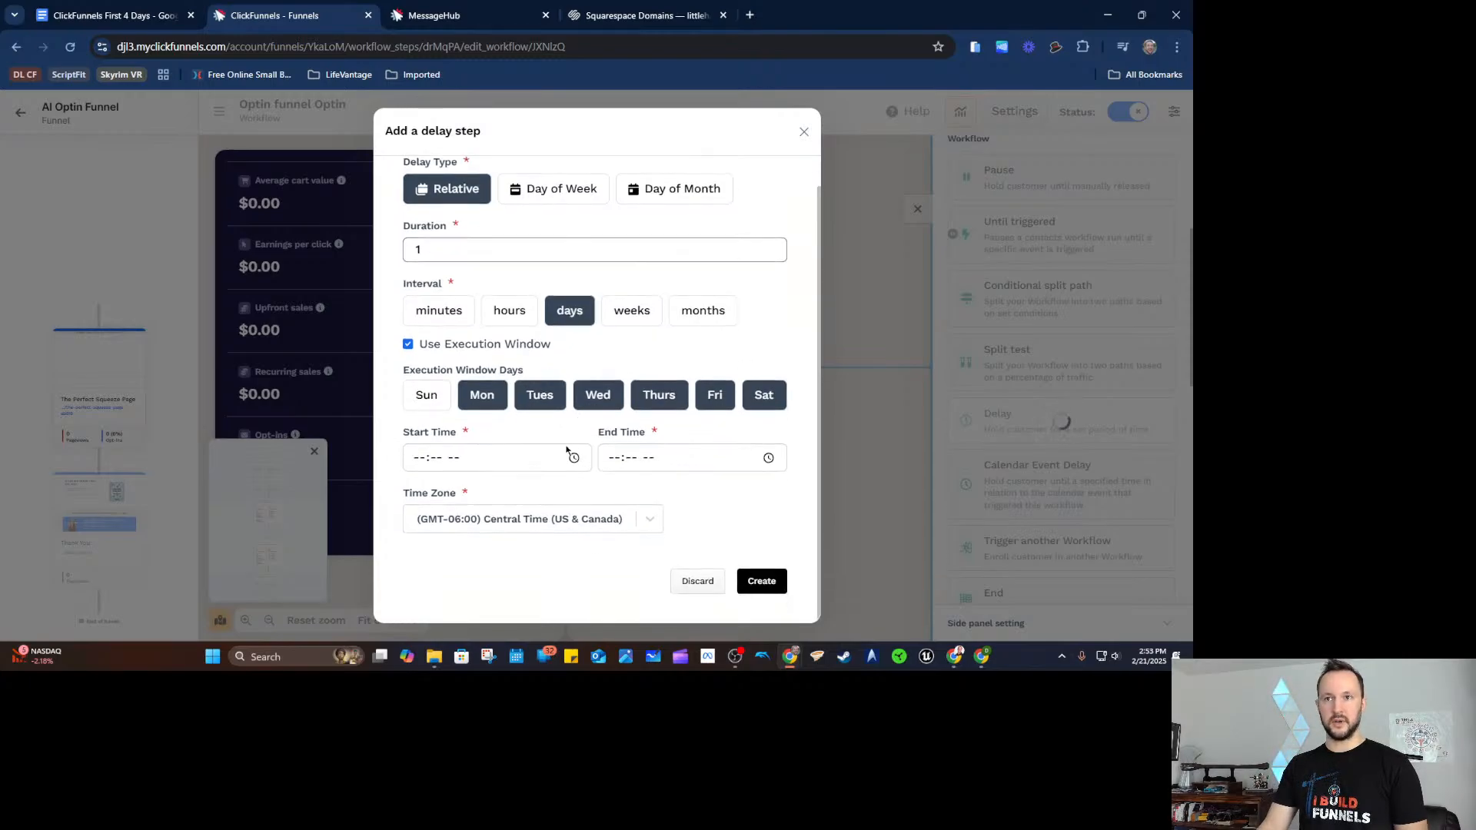
{"action": "left_click", "coordinate": [447, 460]}
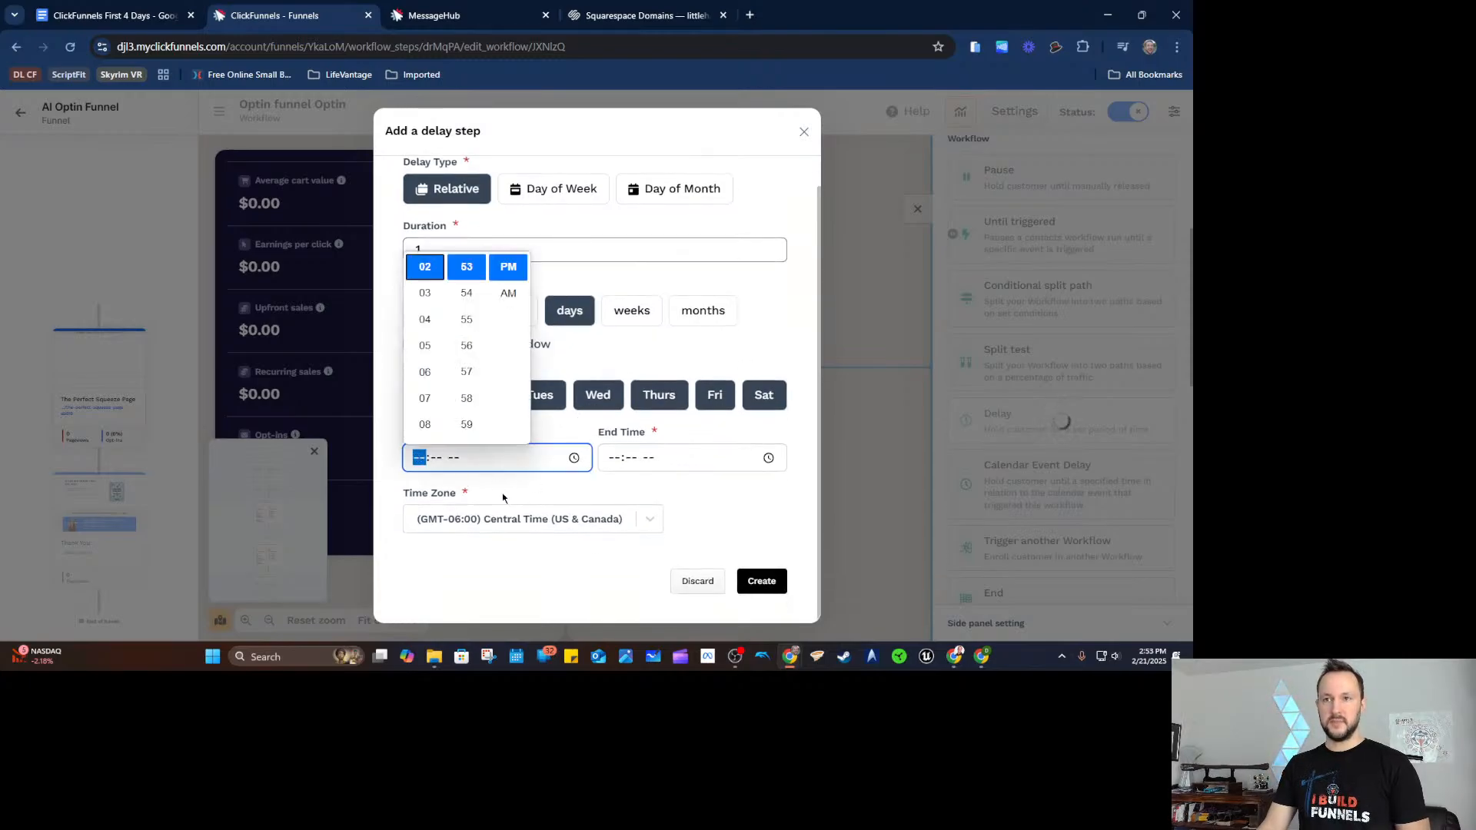
{"action": "left_click", "coordinate": [425, 350]}
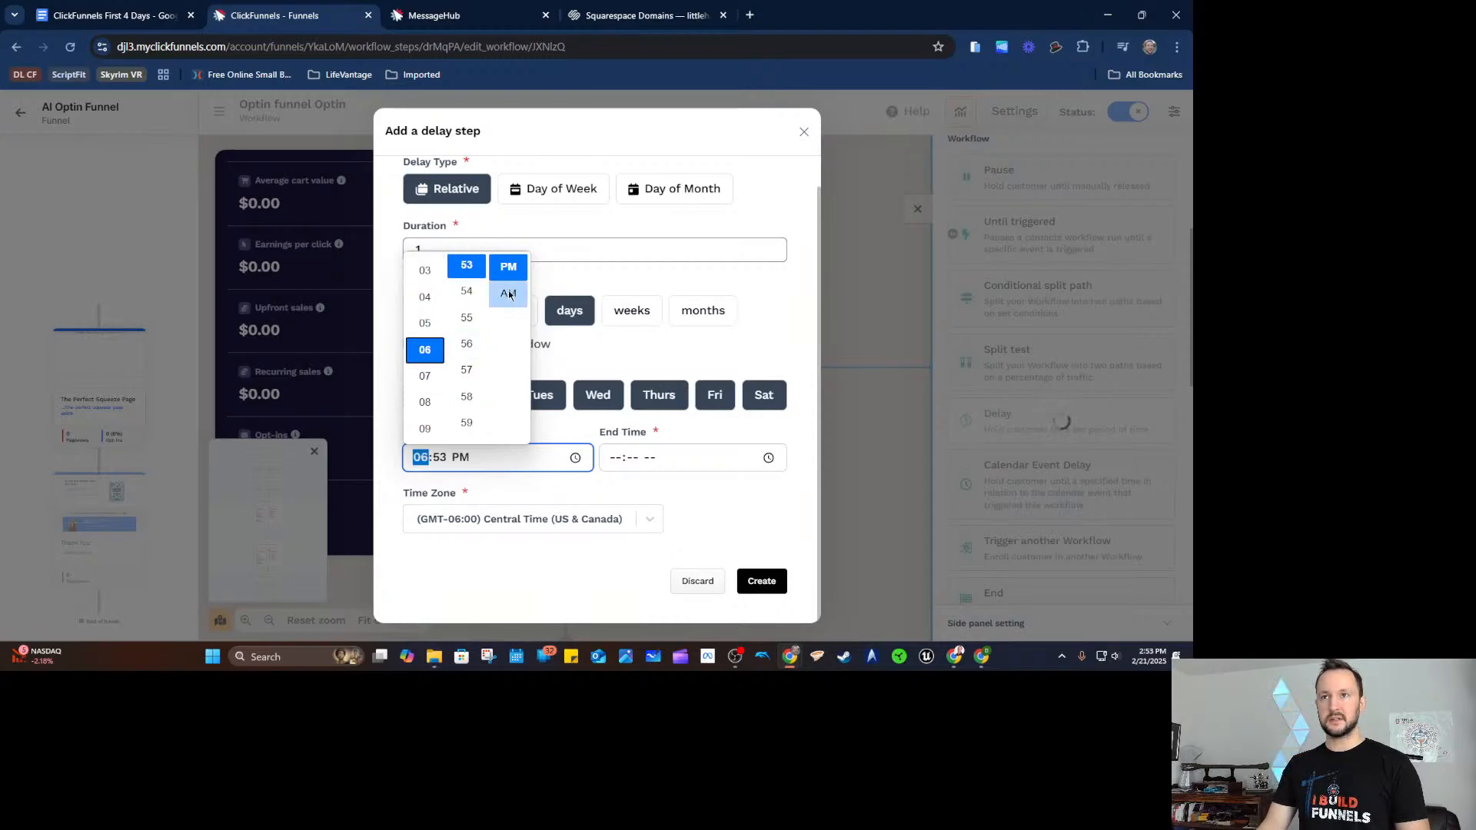
{"action": "scroll", "coordinate": [470, 327], "scroll_direction": "up", "scroll_amount": 10}
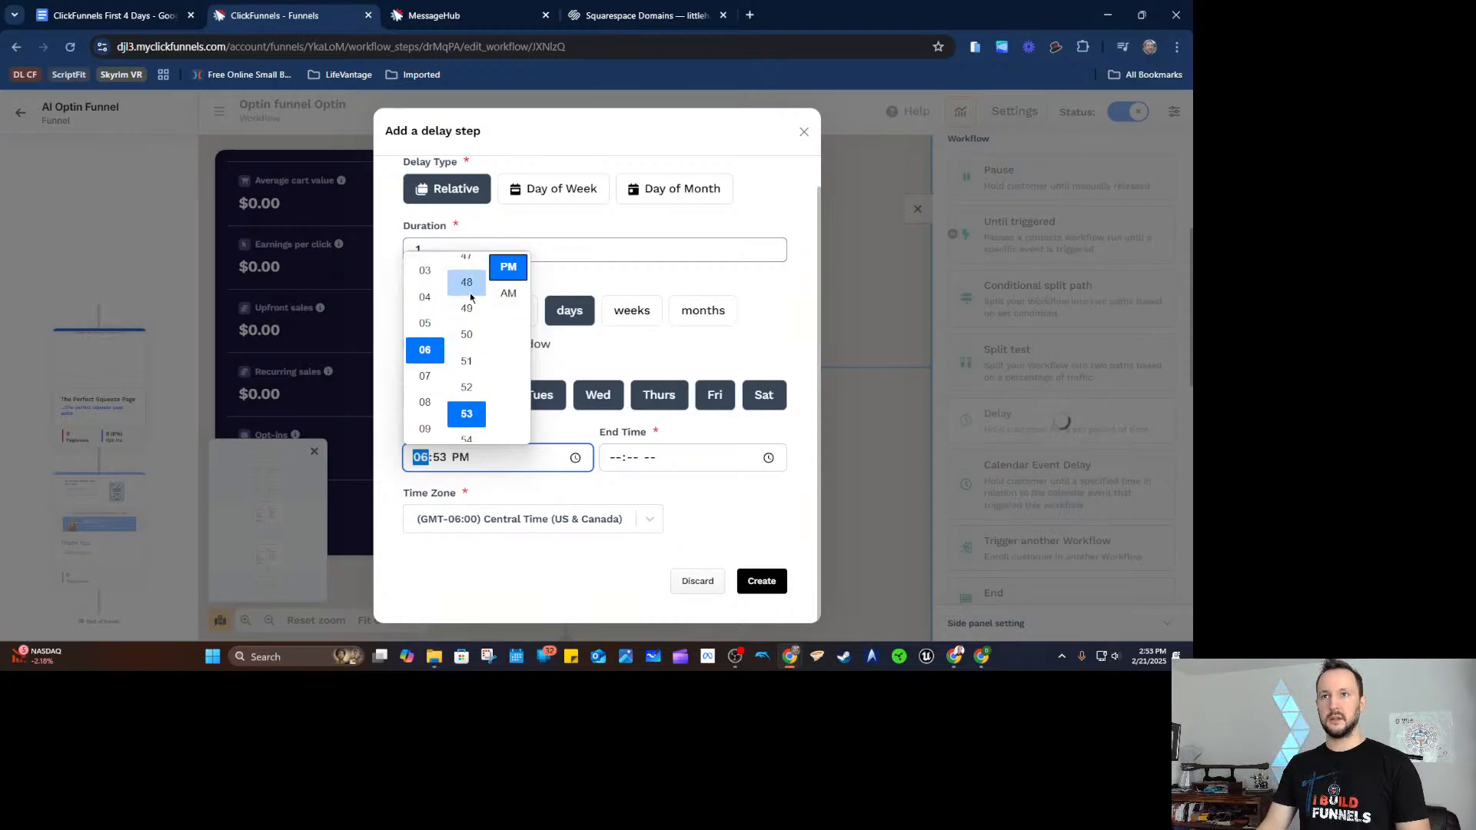
{"action": "left_click", "coordinate": [466, 313]}
{"action": "left_click", "coordinate": [623, 459]}
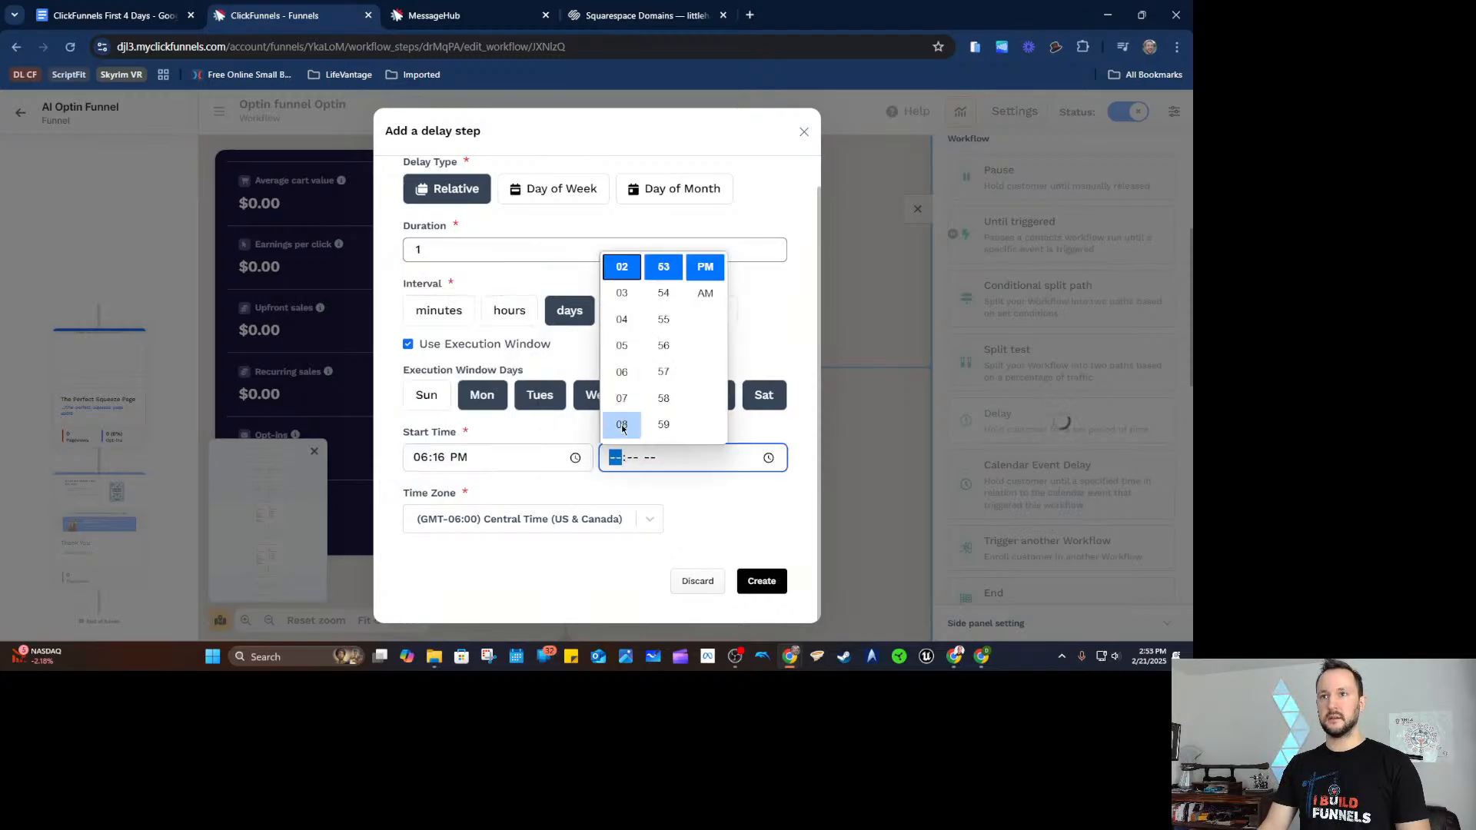
{"action": "left_click", "coordinate": [622, 423]}
{"action": "left_click", "coordinate": [664, 417]}
{"action": "left_click", "coordinate": [582, 486]}
{"action": "left_click", "coordinate": [463, 461]}
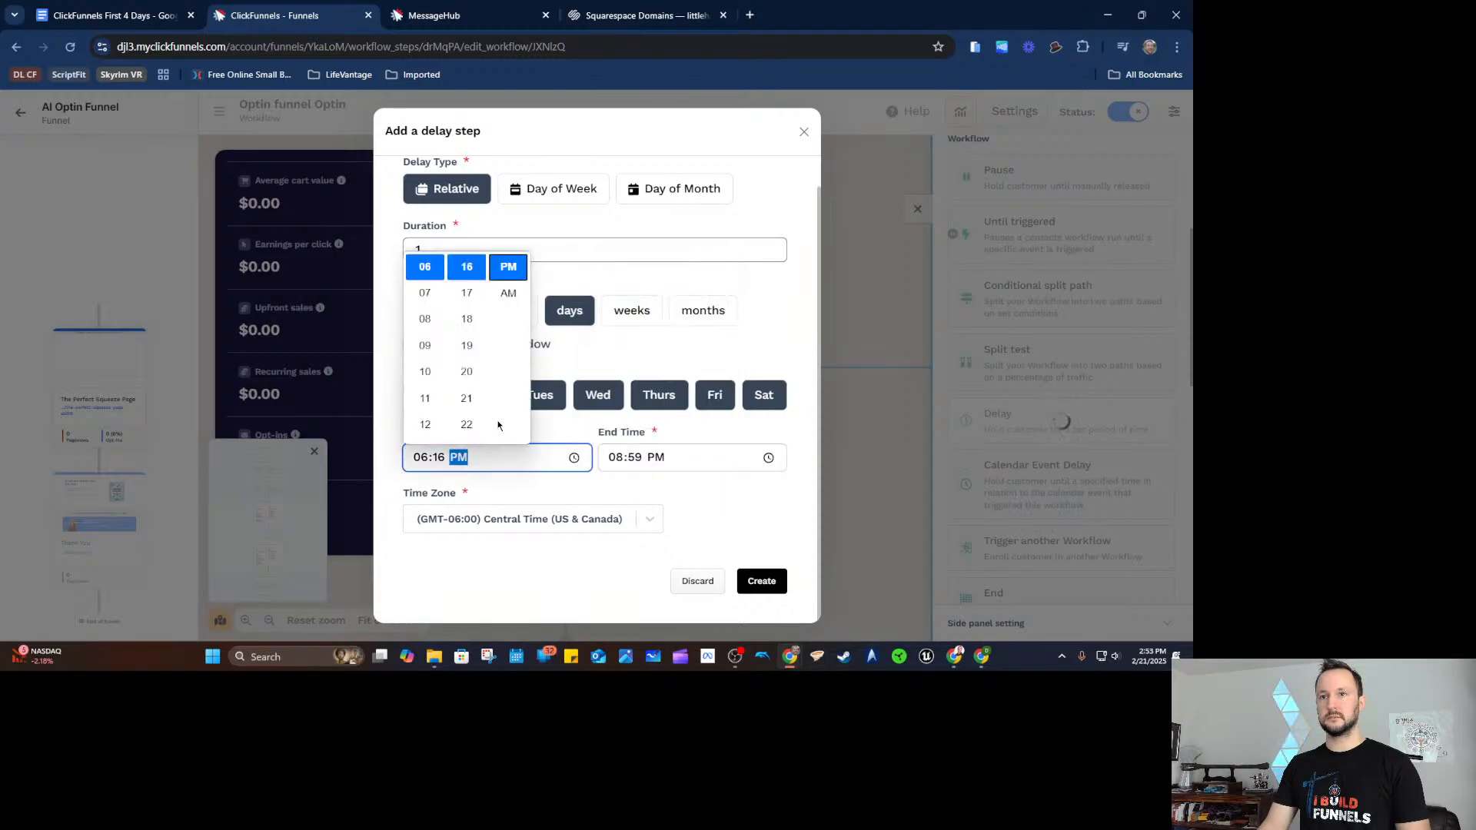
{"action": "left_click", "coordinate": [508, 295]}
{"action": "left_click", "coordinate": [584, 501]}
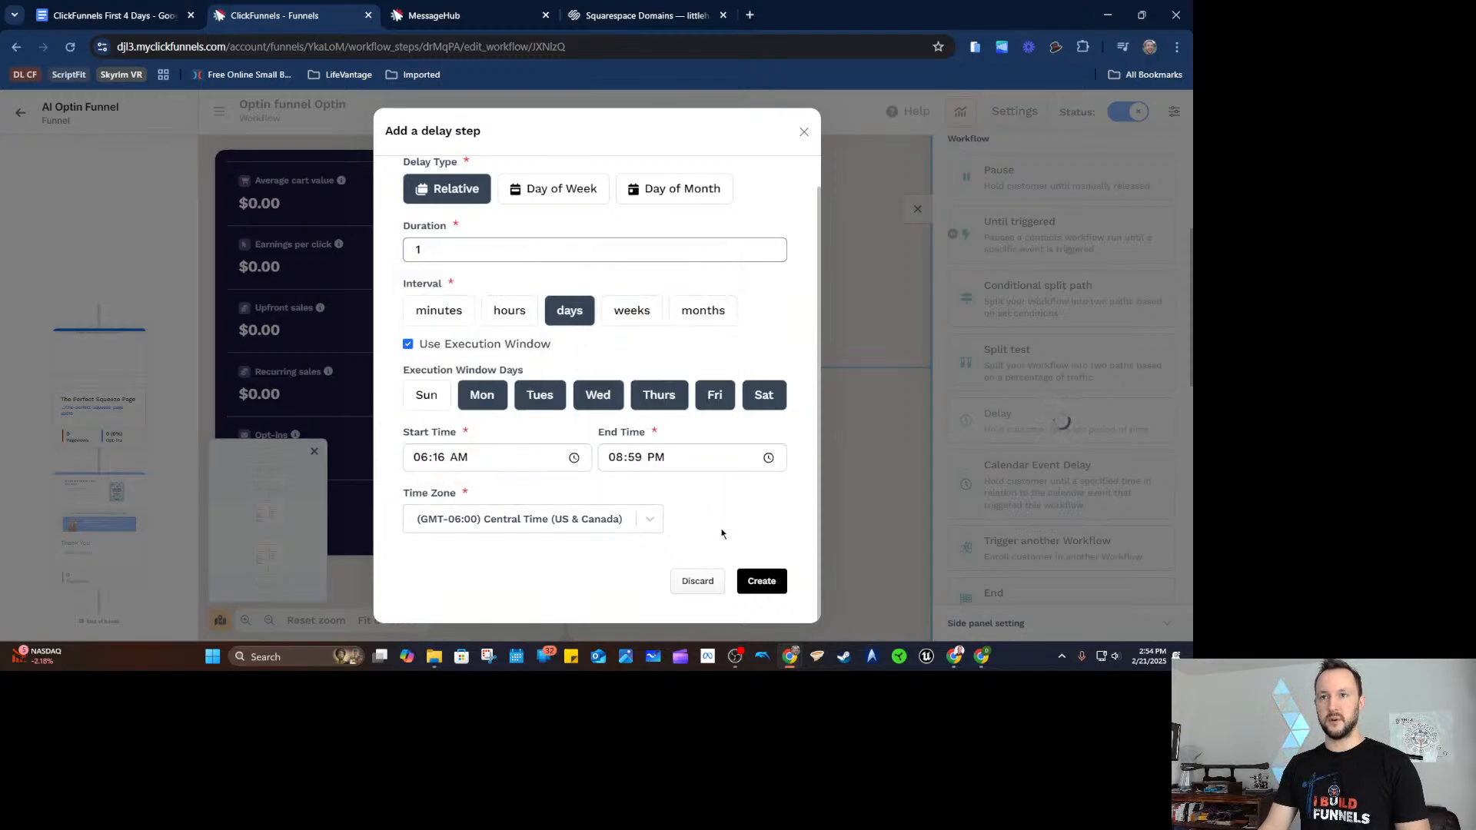
Create the delay step, then reopen it to confirm its settings without changes.
{"action": "left_click", "coordinate": [763, 581]}
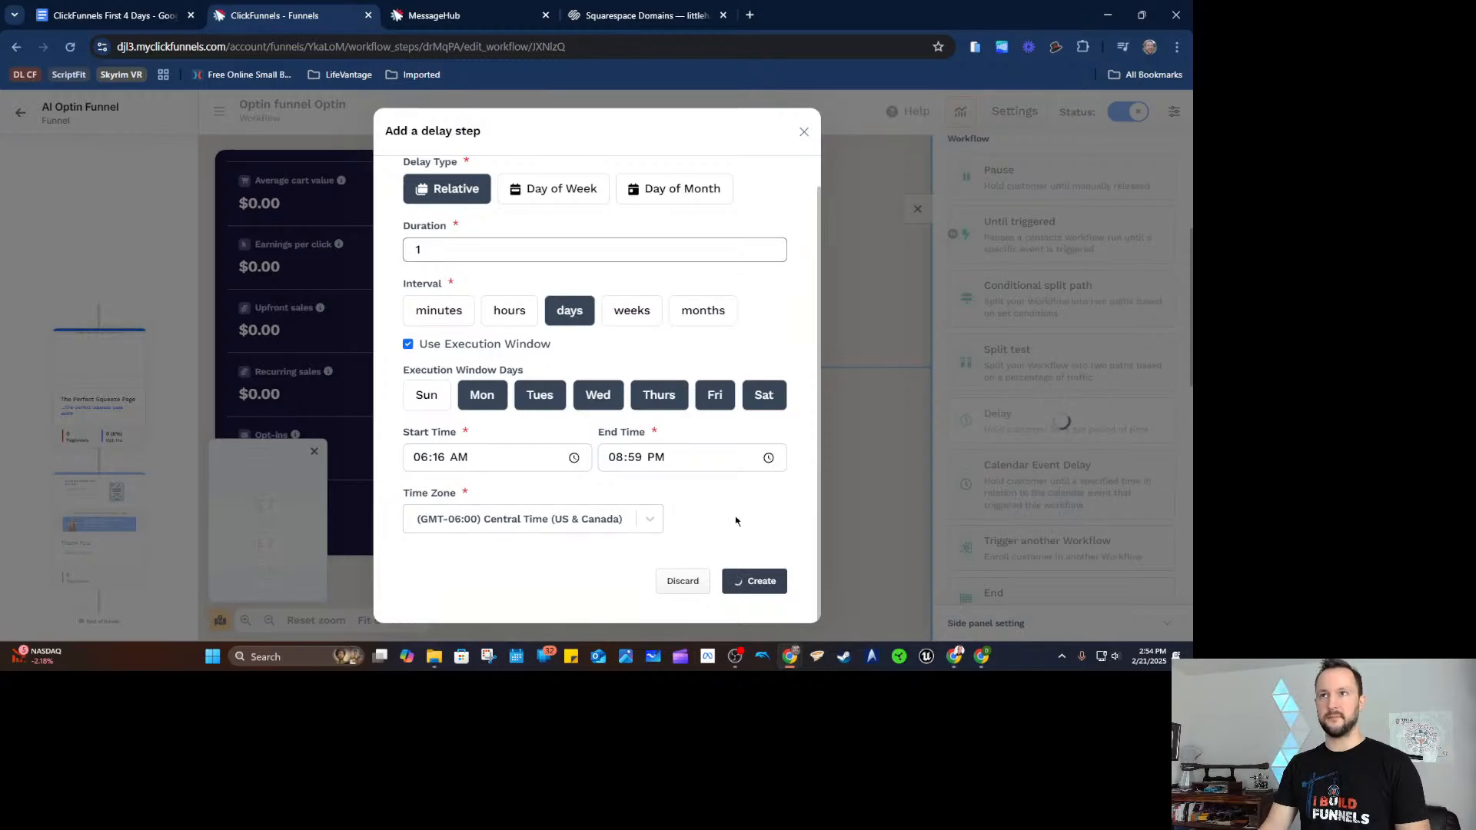
{"action": "scroll", "coordinate": [915, 368], "scroll_direction": "down", "scroll_amount": 5}
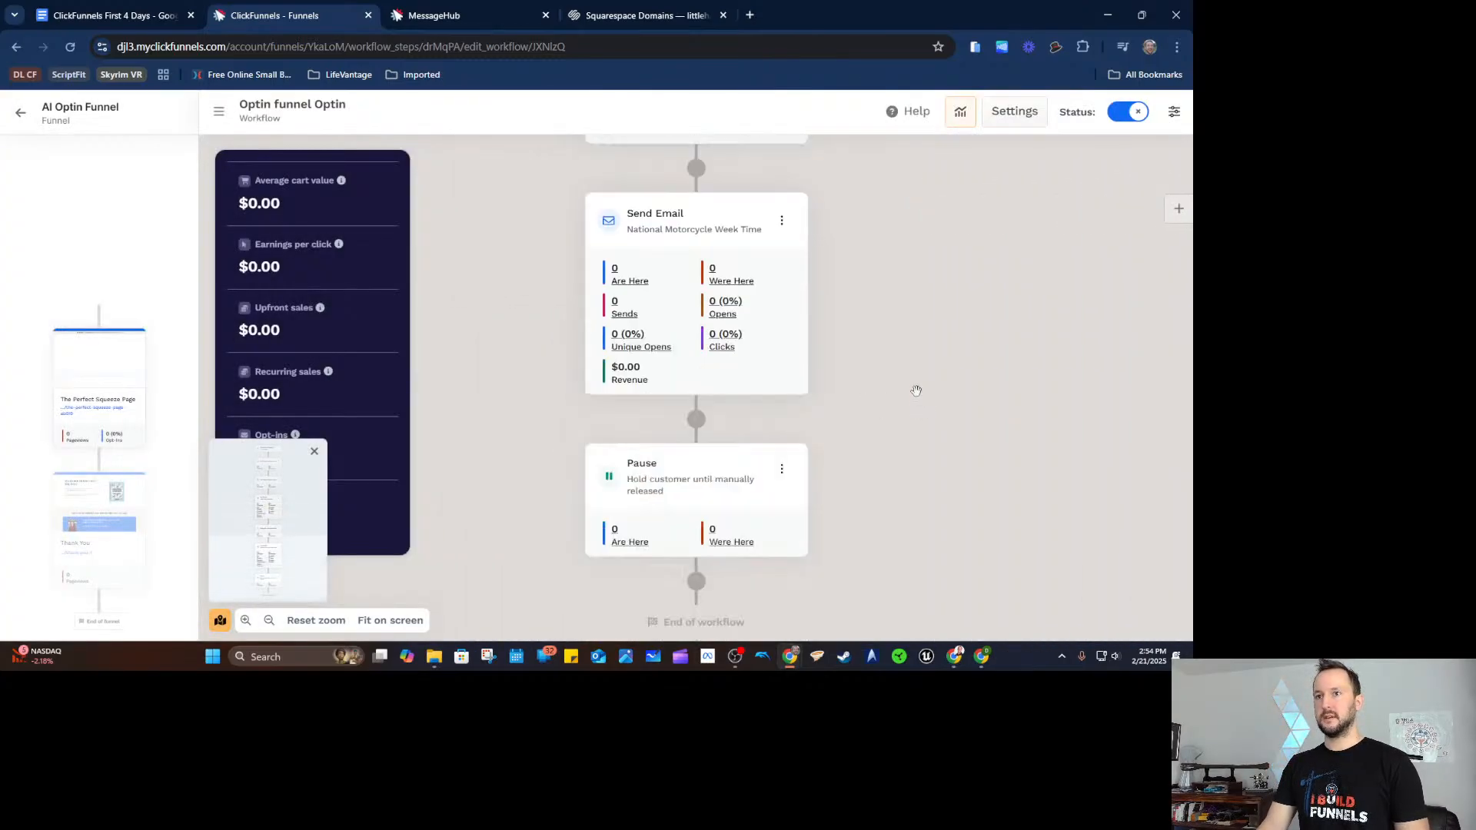
{"action": "scroll", "coordinate": [915, 368], "scroll_direction": "up", "scroll_amount": 5}
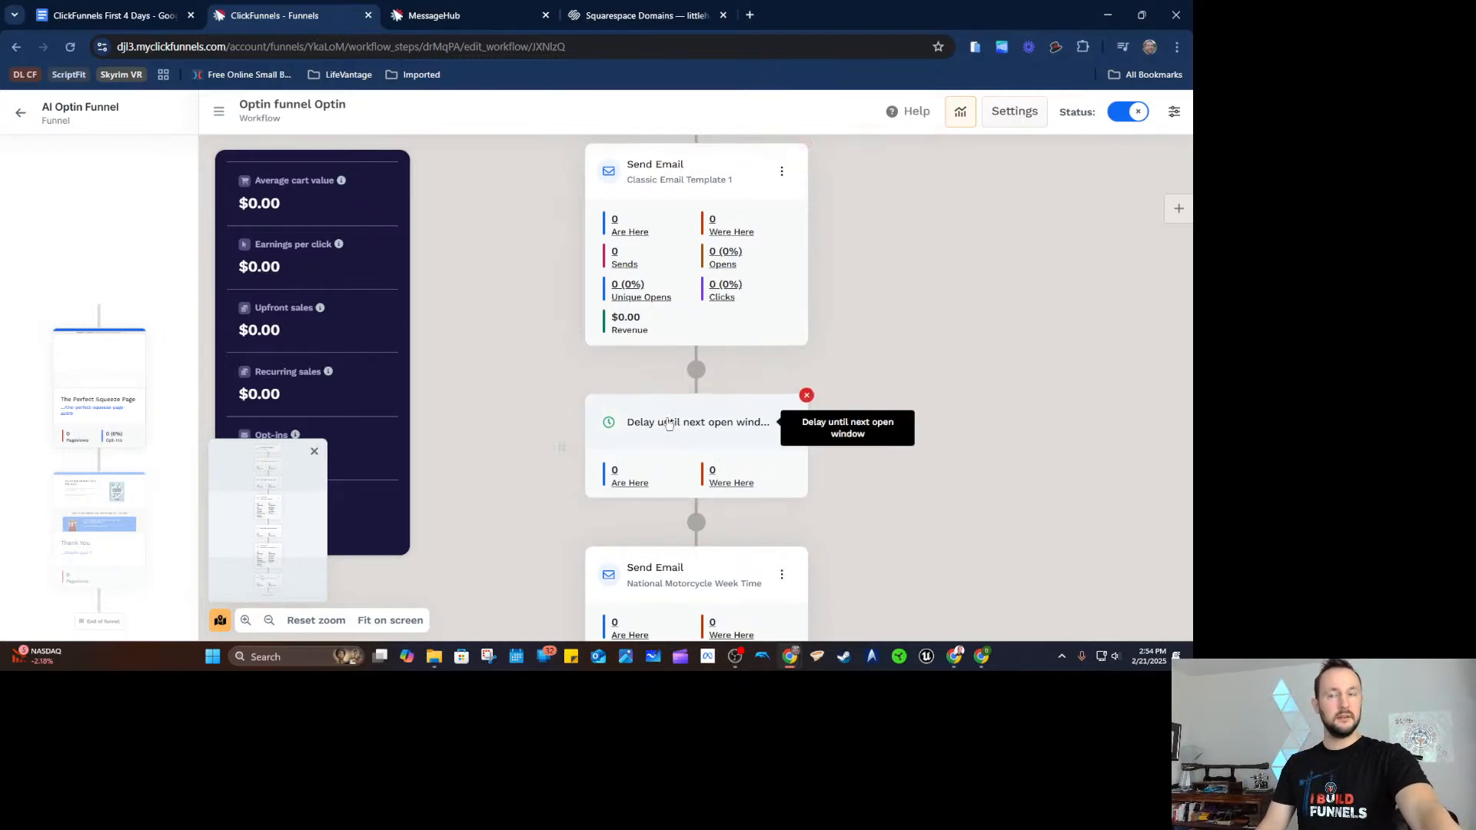
{"action": "left_click", "coordinate": [669, 424]}
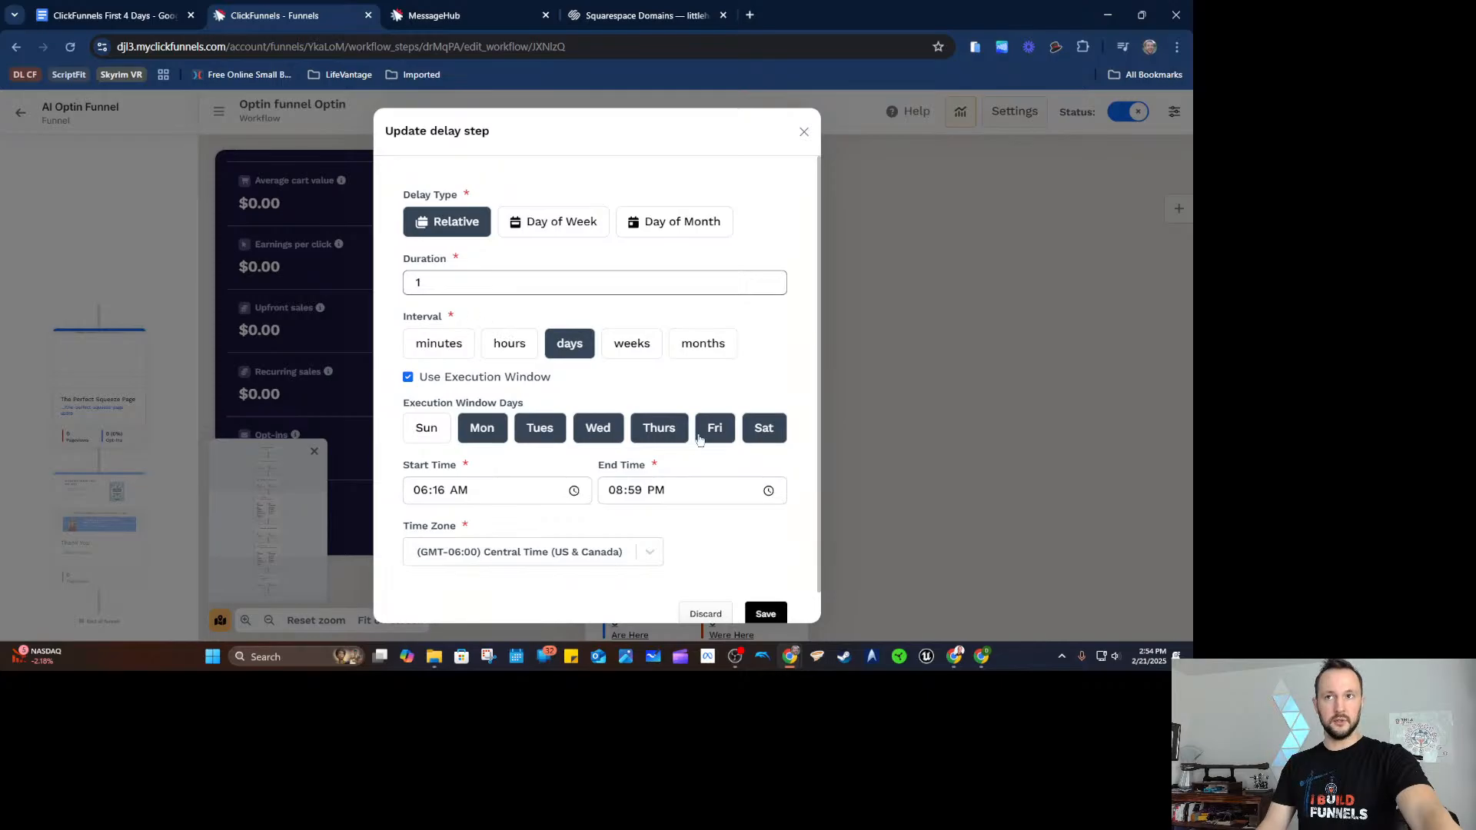
{"action": "scroll", "coordinate": [731, 560], "scroll_direction": "down", "scroll_amount": 2}
{"action": "left_click", "coordinate": [701, 584]}
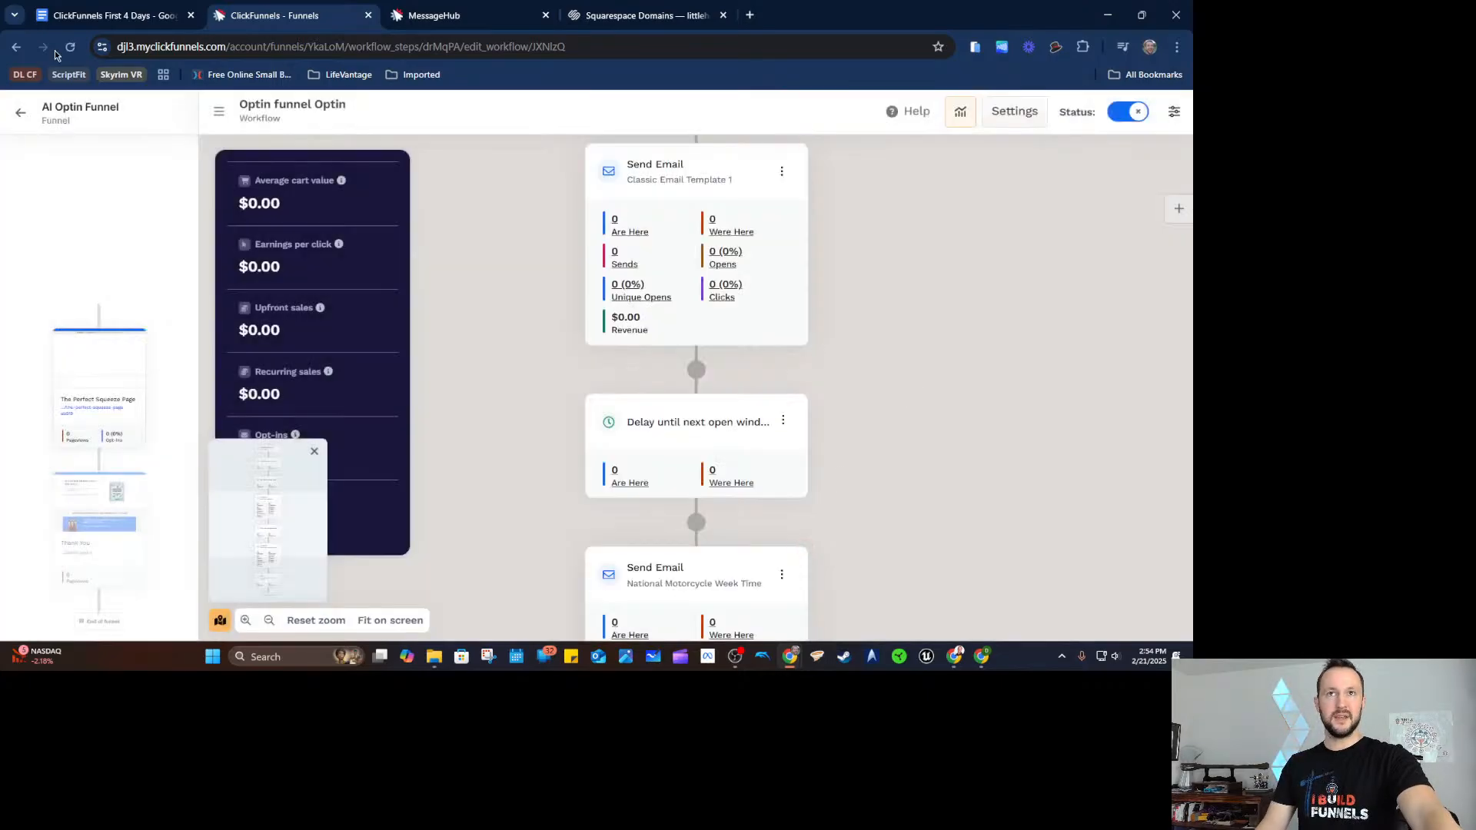
{"action": "left_click", "coordinate": [89, 18]}
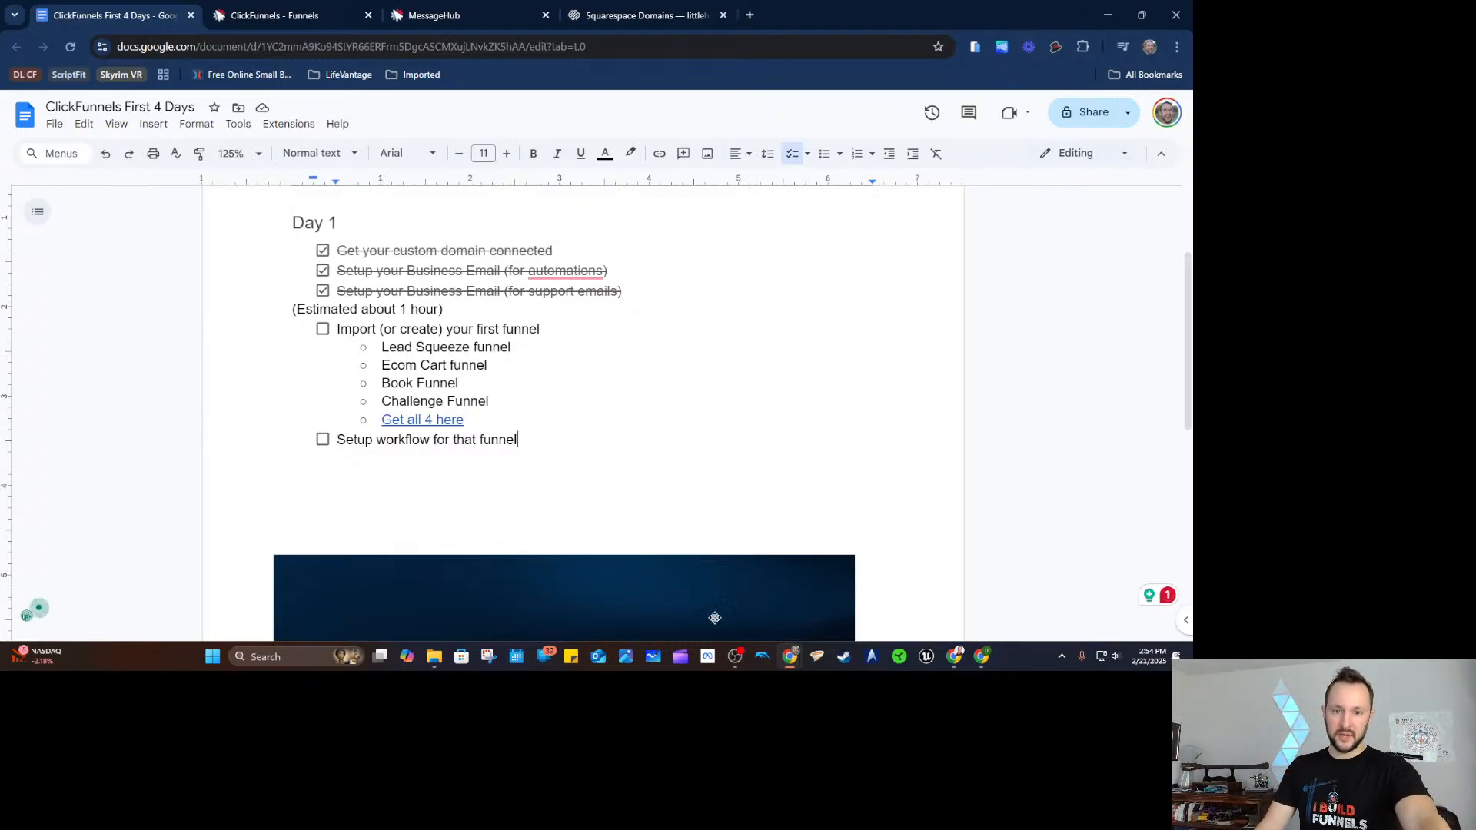
Delete the dark image below the 'Setup workflow for that funnel' line.
{"action": "scroll", "coordinate": [626, 455], "scroll_direction": "down", "scroll_amount": 2}
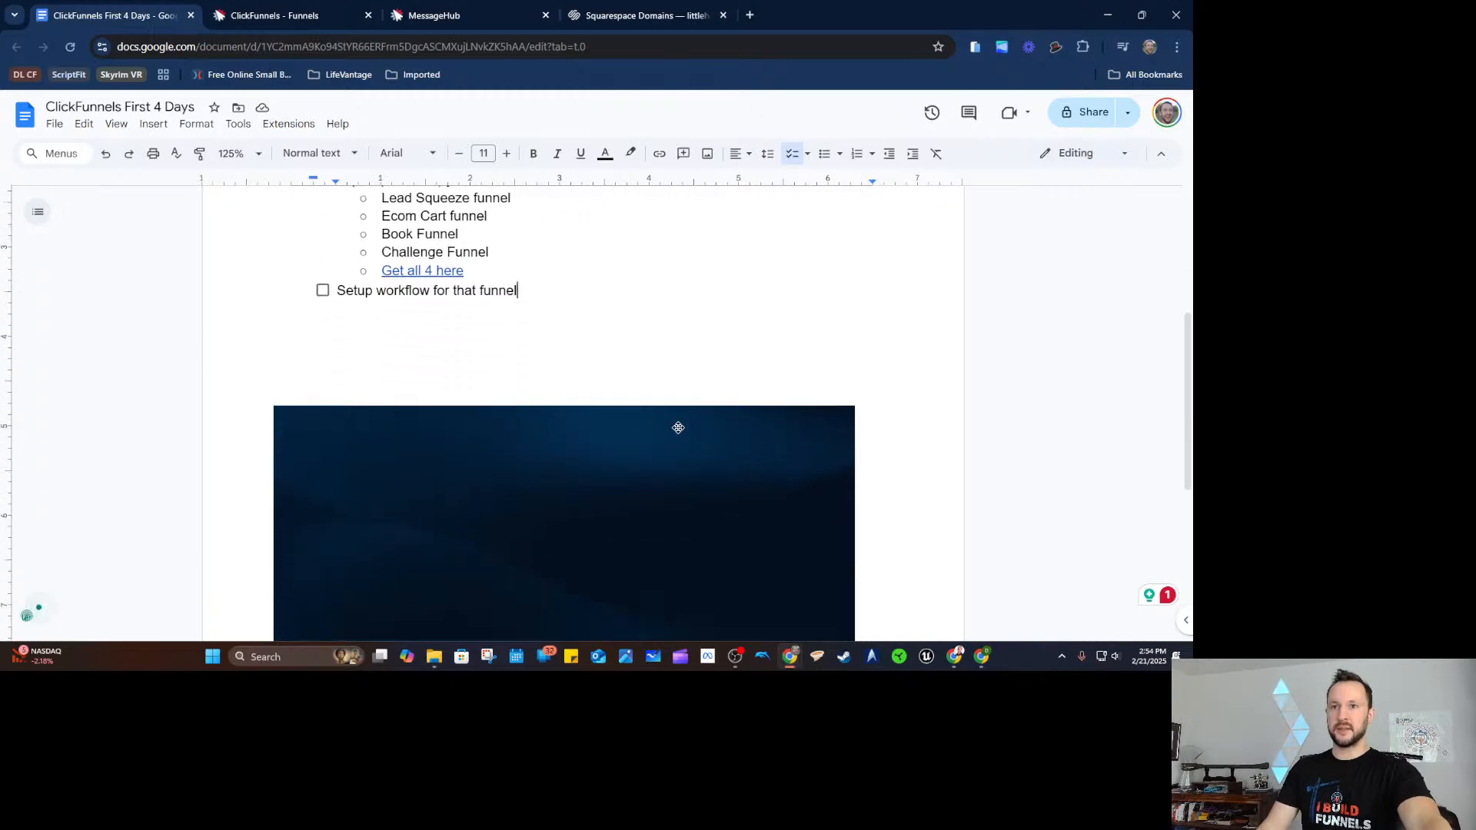
{"action": "scroll", "coordinate": [583, 386], "scroll_direction": "up", "scroll_amount": 1}
{"action": "left_click", "coordinate": [427, 344]}
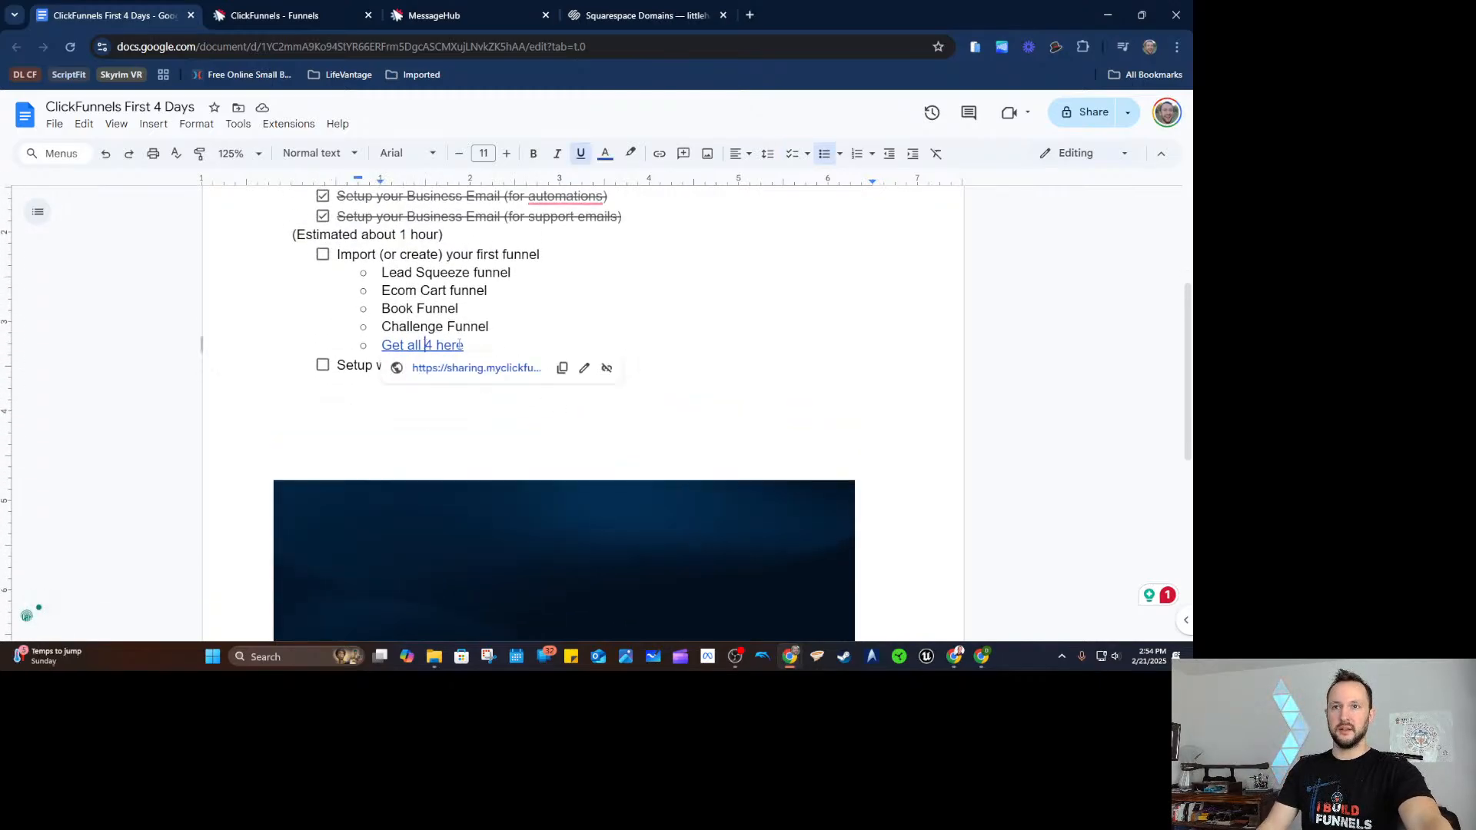
{"action": "left_click", "coordinate": [582, 313]}
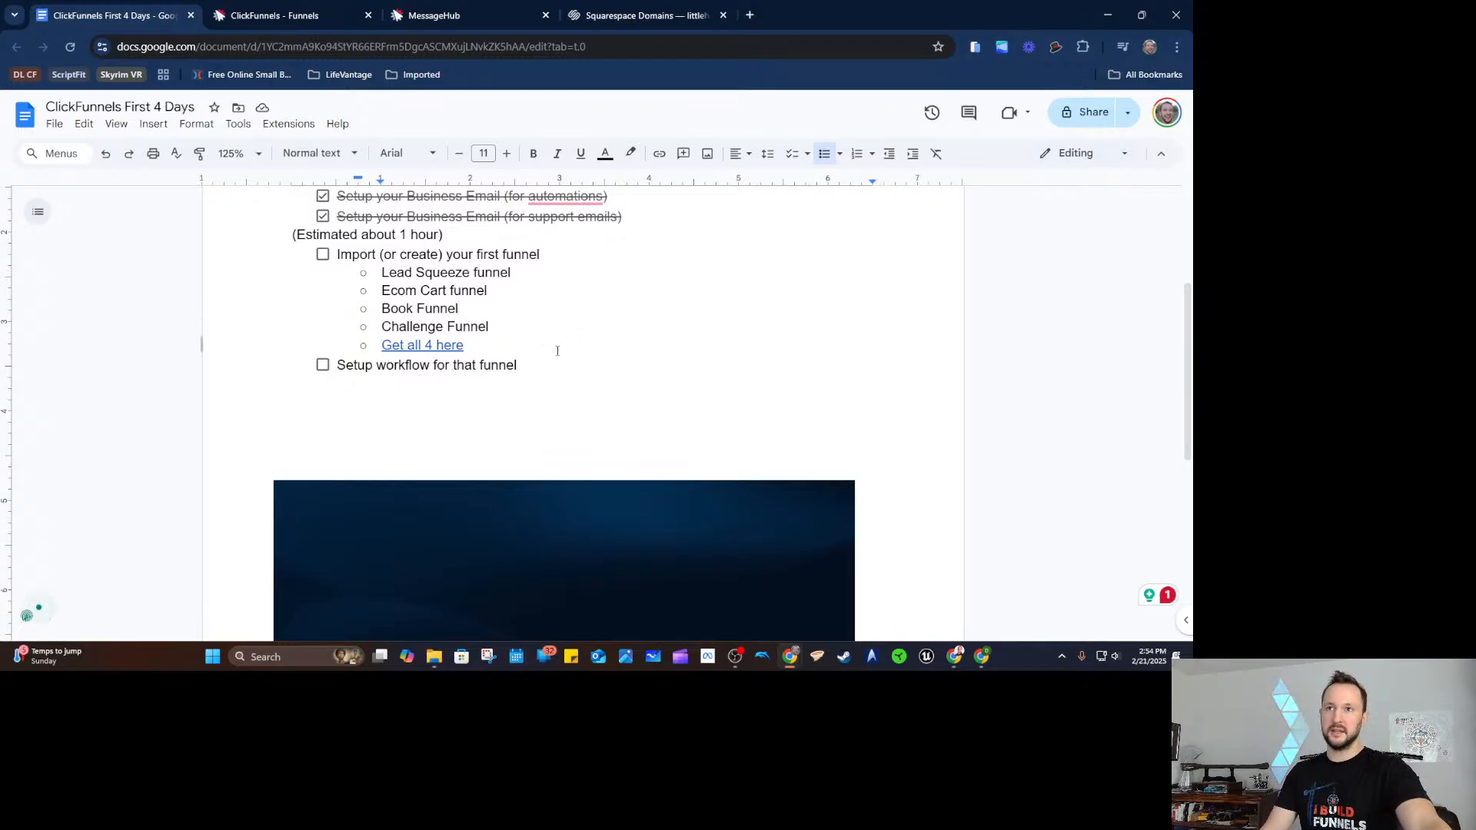
{"action": "left_click", "coordinate": [659, 538]}
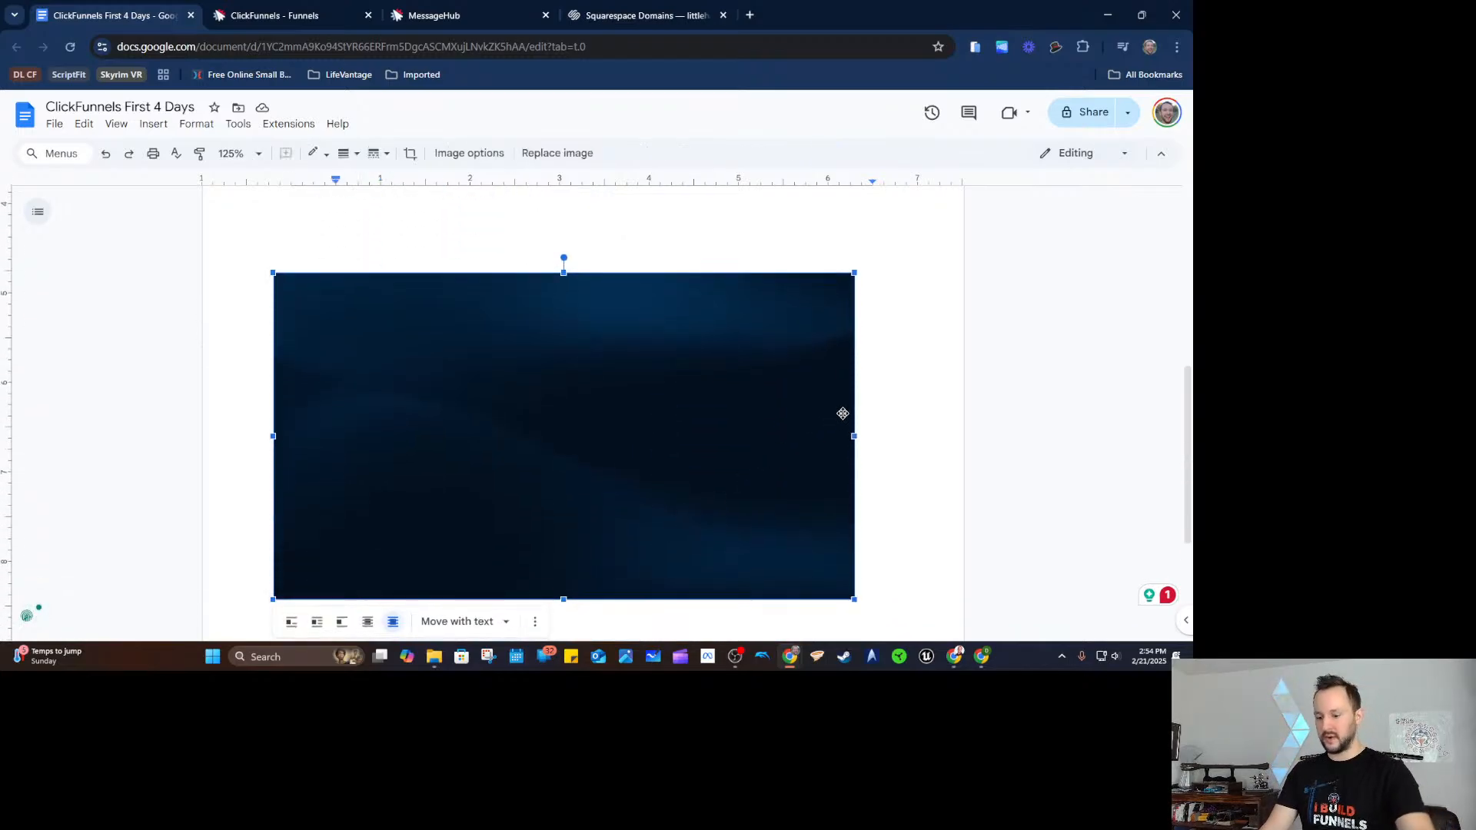
{"action": "key", "text": "Delete"}
Check the 'Get all 4 here' link preview and highlight the Challenge Funnel line.
{"action": "scroll", "coordinate": [590, 389], "scroll_direction": "up", "scroll_amount": 3}
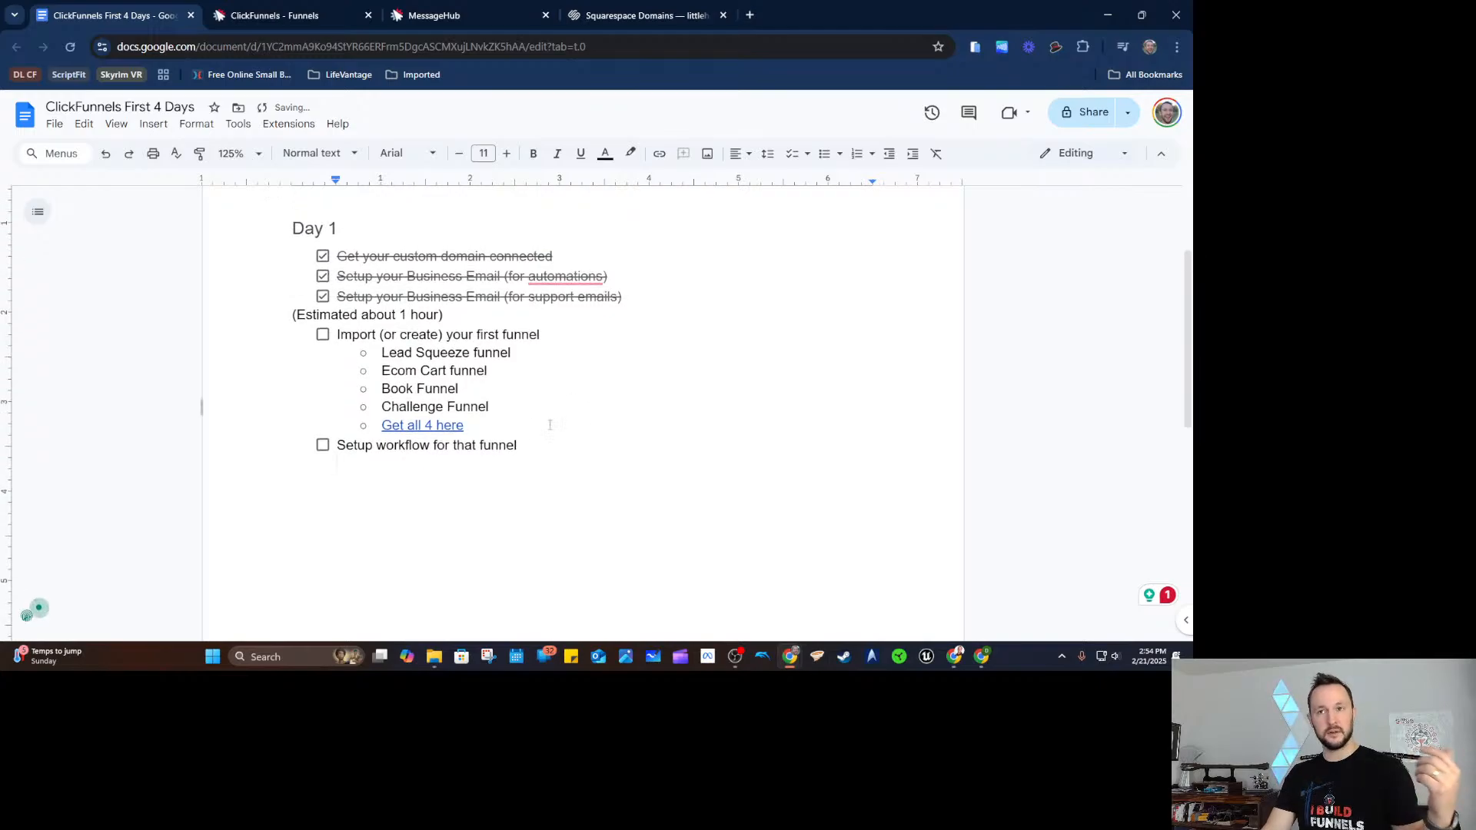
{"action": "left_click", "coordinate": [436, 425]}
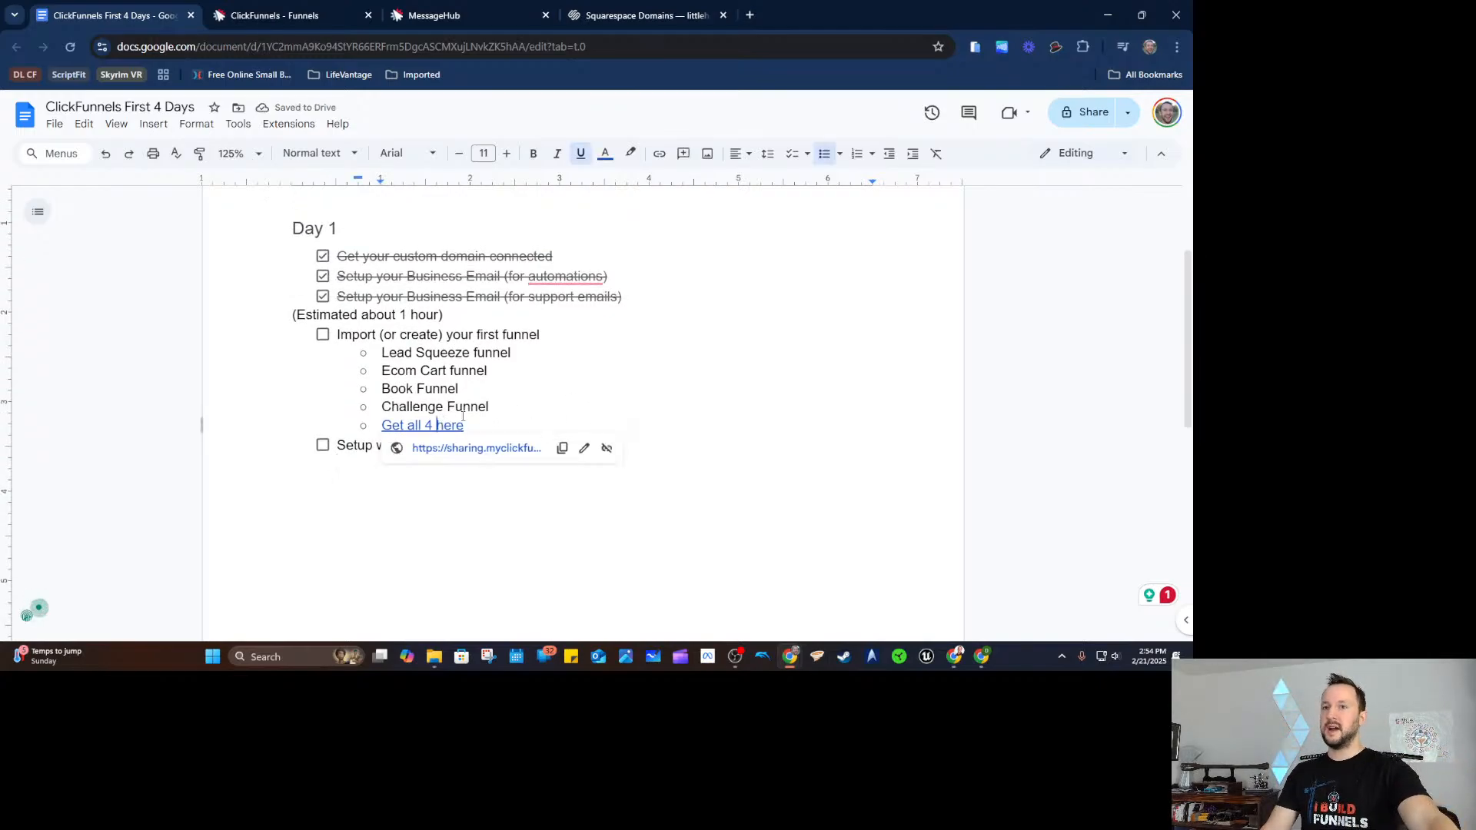
{"action": "left_click", "coordinate": [613, 408]}
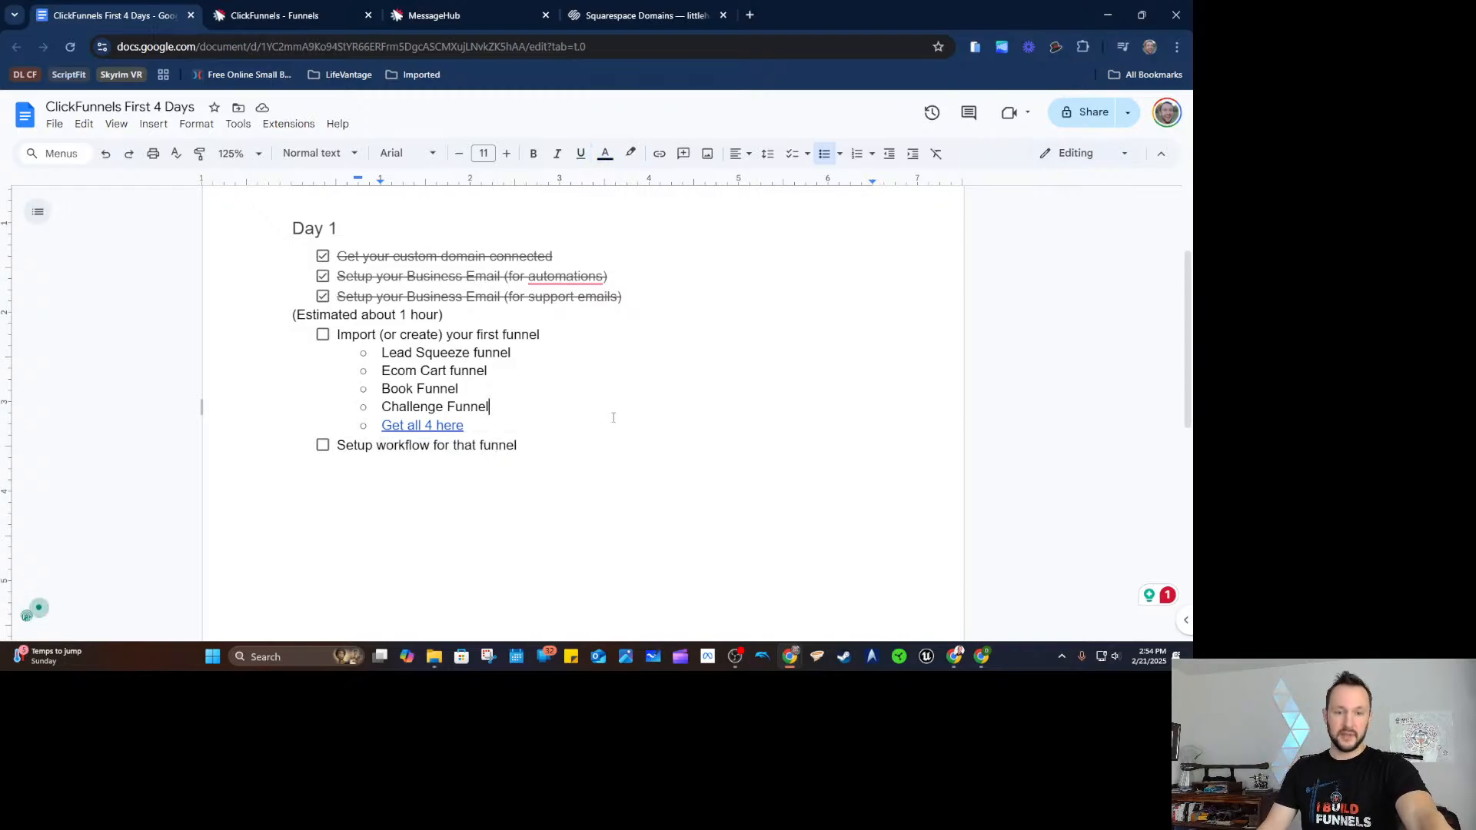
{"action": "left_click_drag", "start_coordinate": [487, 407], "coordinate": [381, 401]}
{"action": "left_click", "coordinate": [596, 449]}
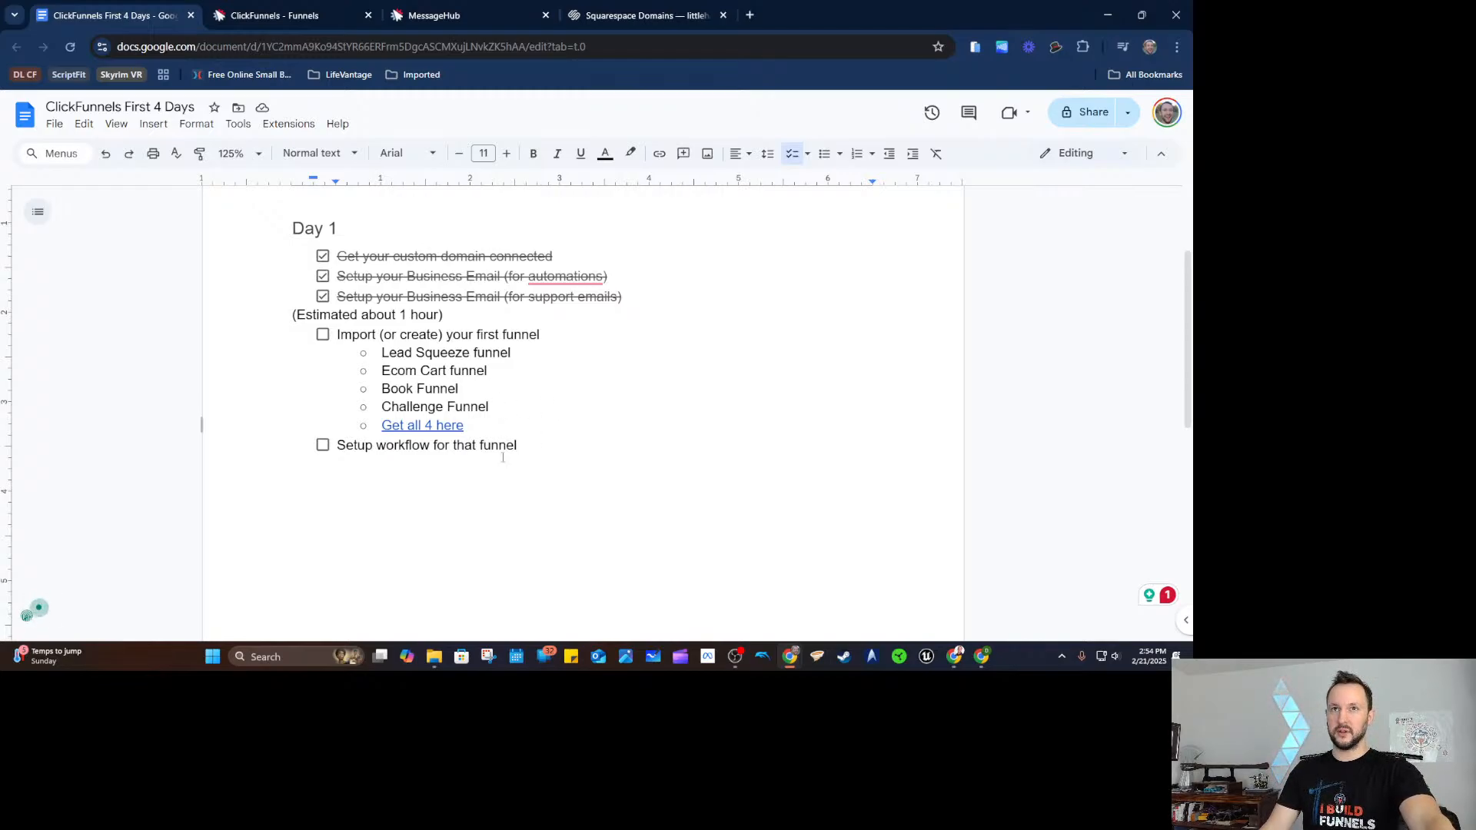
Highlight the Challenge Funnel and Lead Squeeze through Book Funnel entries in the funnel list.
{"action": "left_click", "coordinate": [415, 405]}
{"action": "left_click_drag", "start_coordinate": [447, 406], "coordinate": [562, 406]}
{"action": "left_click", "coordinate": [561, 406]}
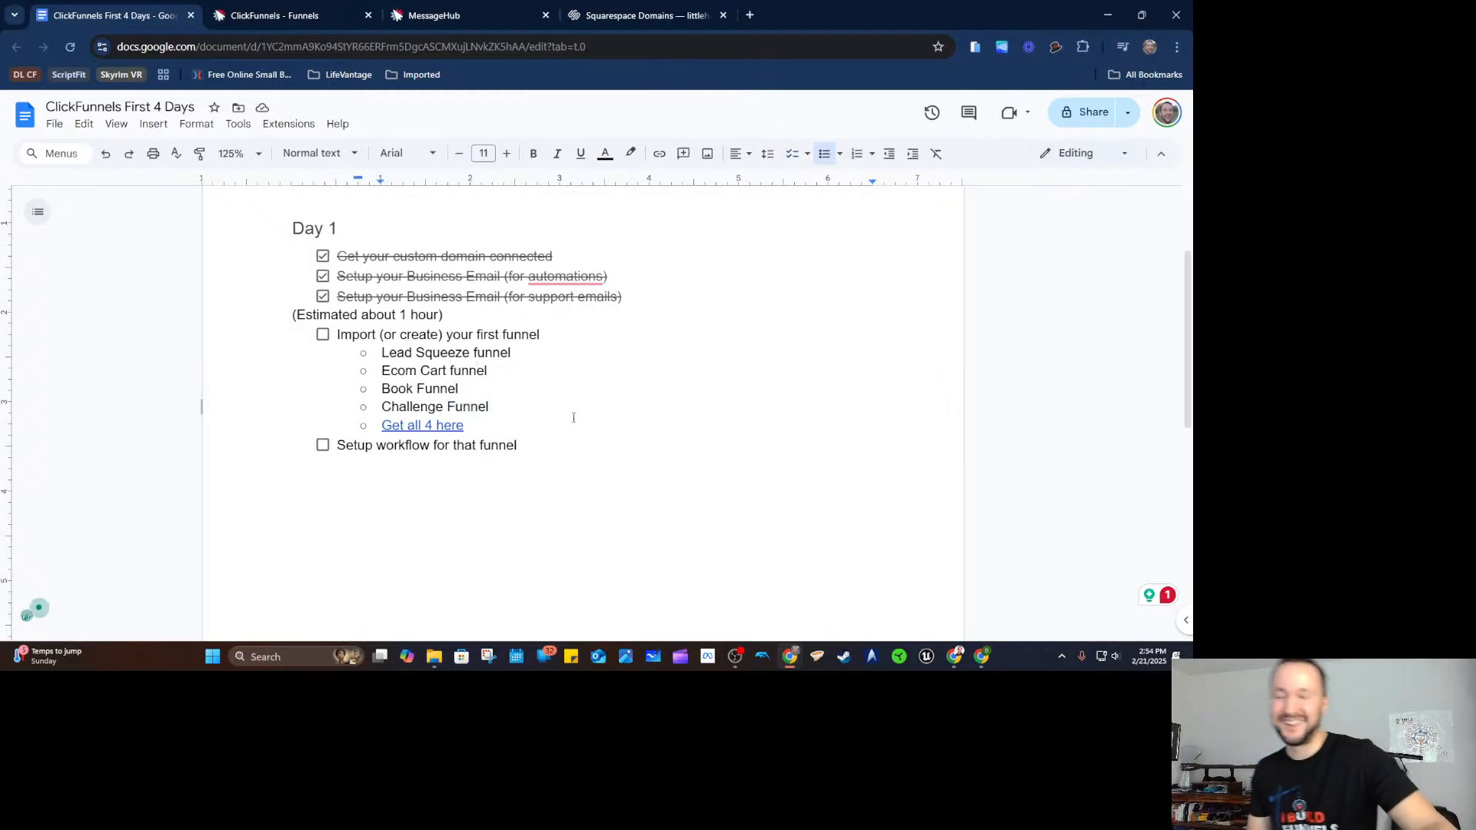
{"action": "left_click_drag", "start_coordinate": [383, 353], "coordinate": [474, 388]}
{"action": "left_click", "coordinate": [474, 388]}
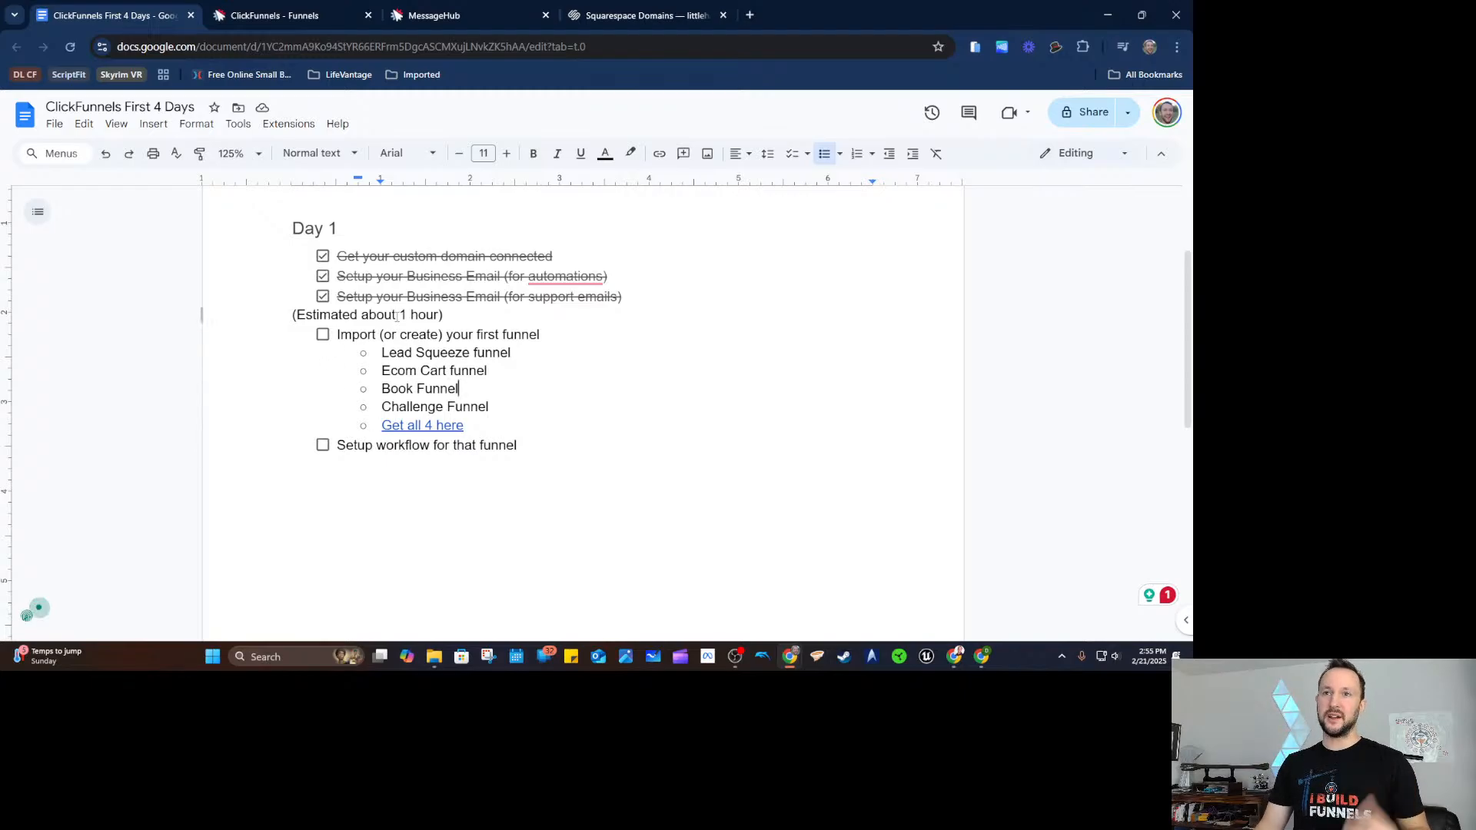
Tick the checkboxes for the funnel-import and workflow-setup Day 1 tasks.
{"action": "left_click", "coordinate": [323, 334]}
{"action": "left_click", "coordinate": [323, 445]}
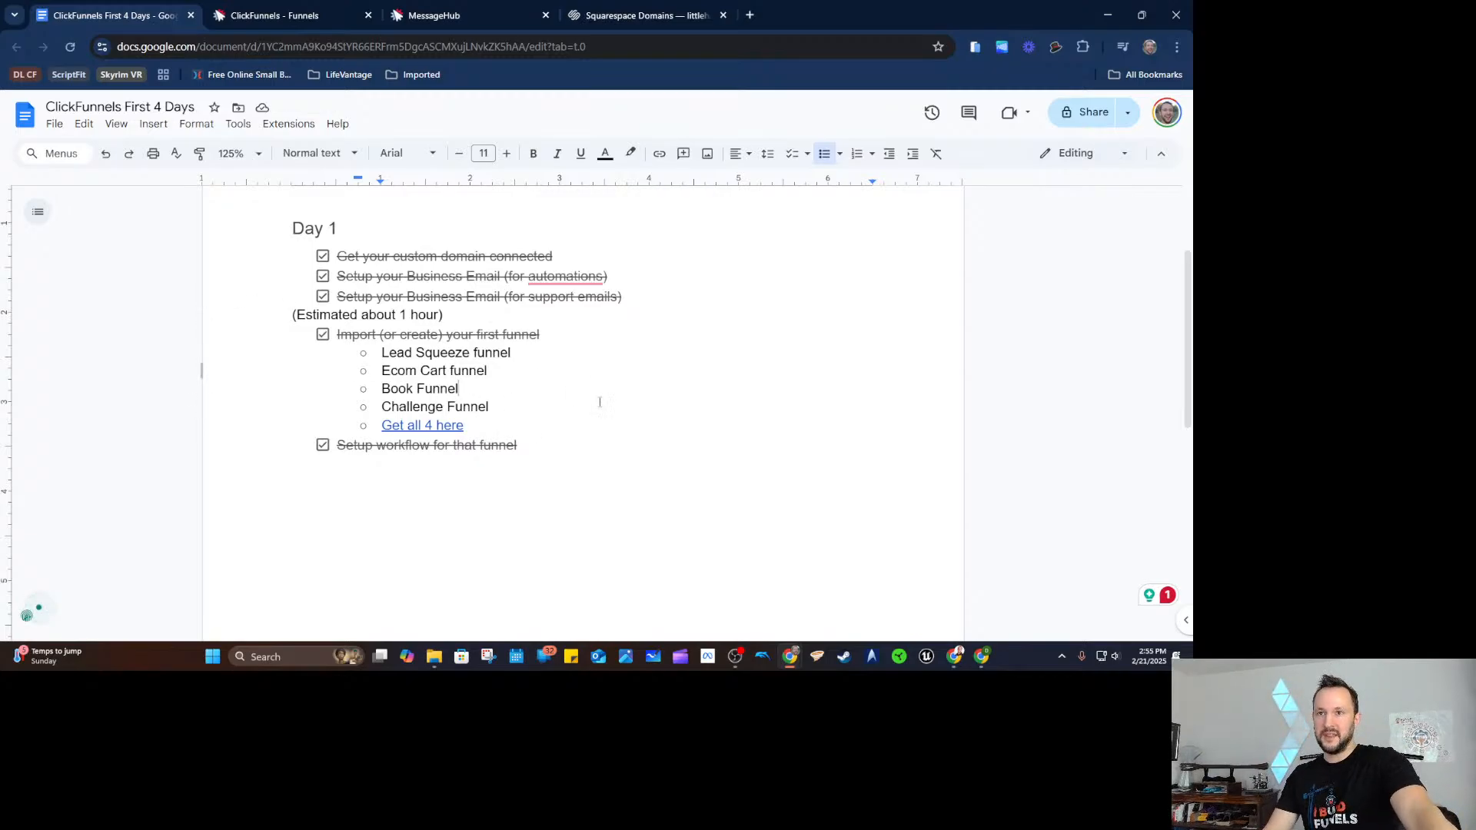
{"action": "scroll", "coordinate": [448, 398], "scroll_direction": "up", "scroll_amount": 2}
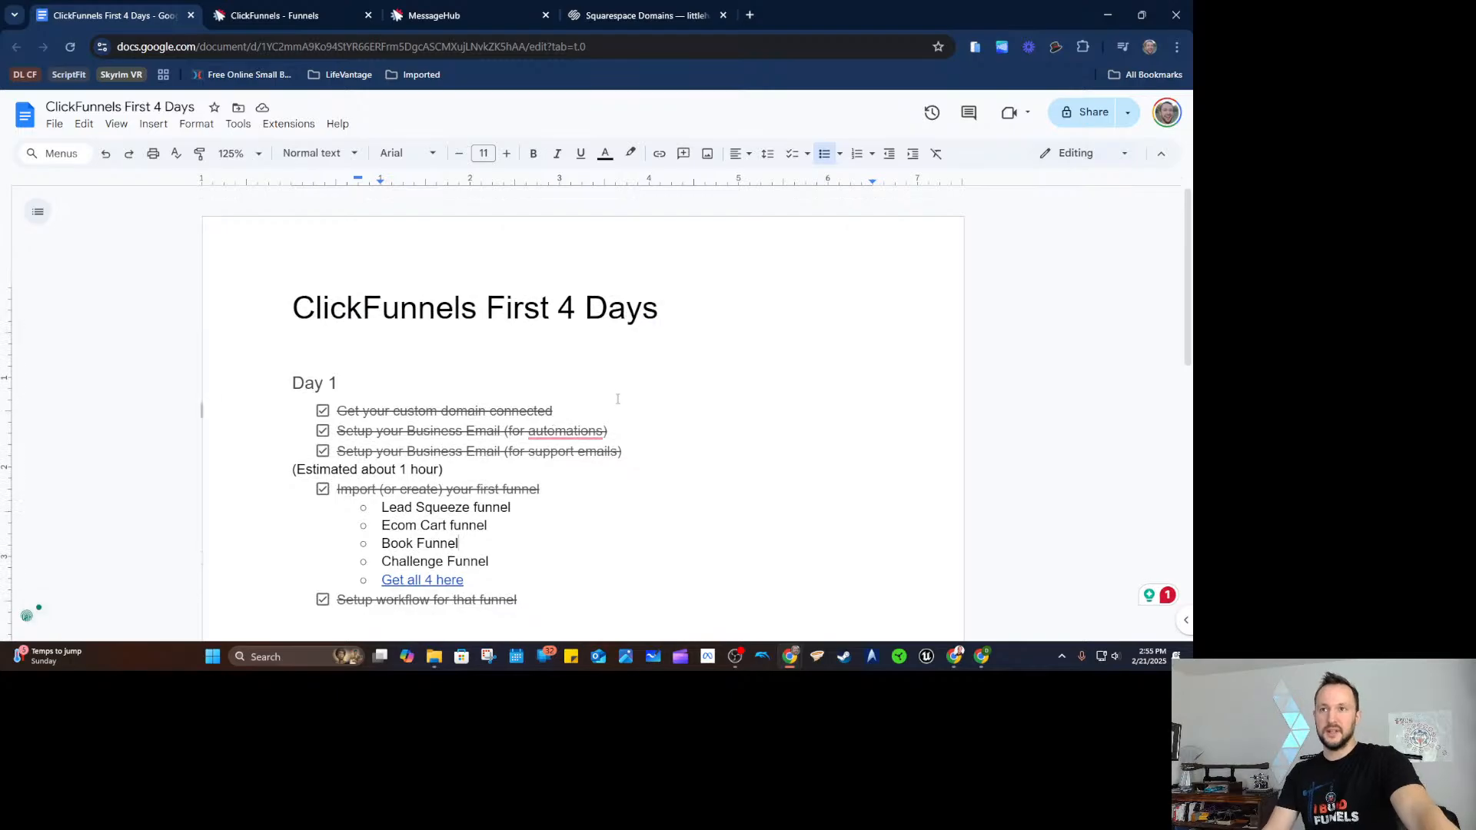